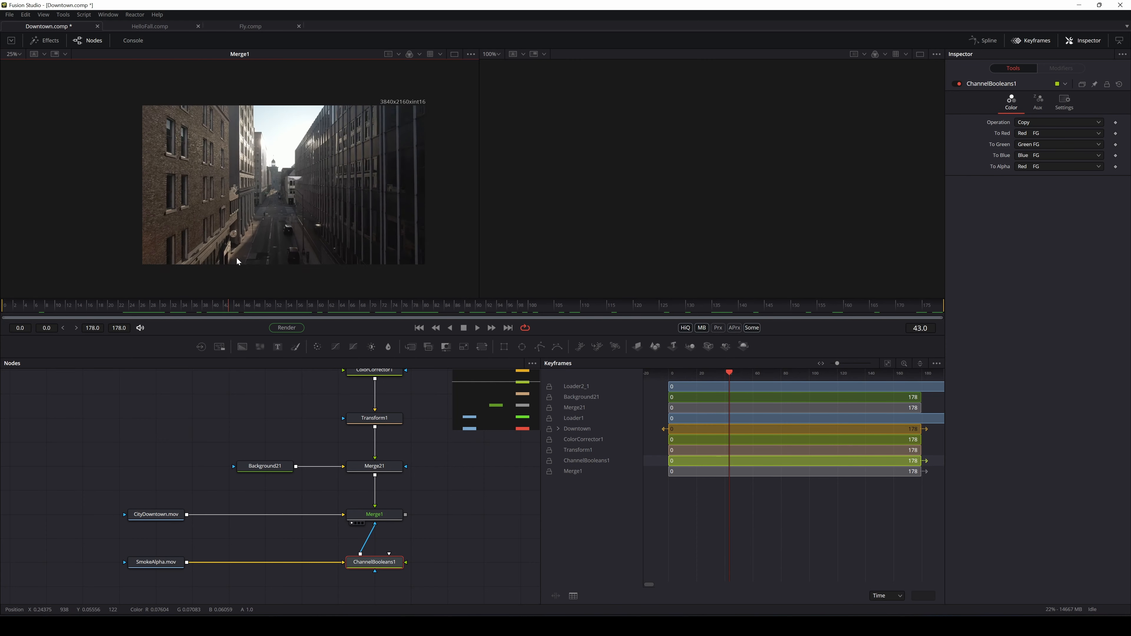
Preview SmokeAlpha.mov in the viewer and scrub it to frame 88
{"action": "left_click_drag", "start_coordinate": [143, 570], "coordinate": [222, 130]}
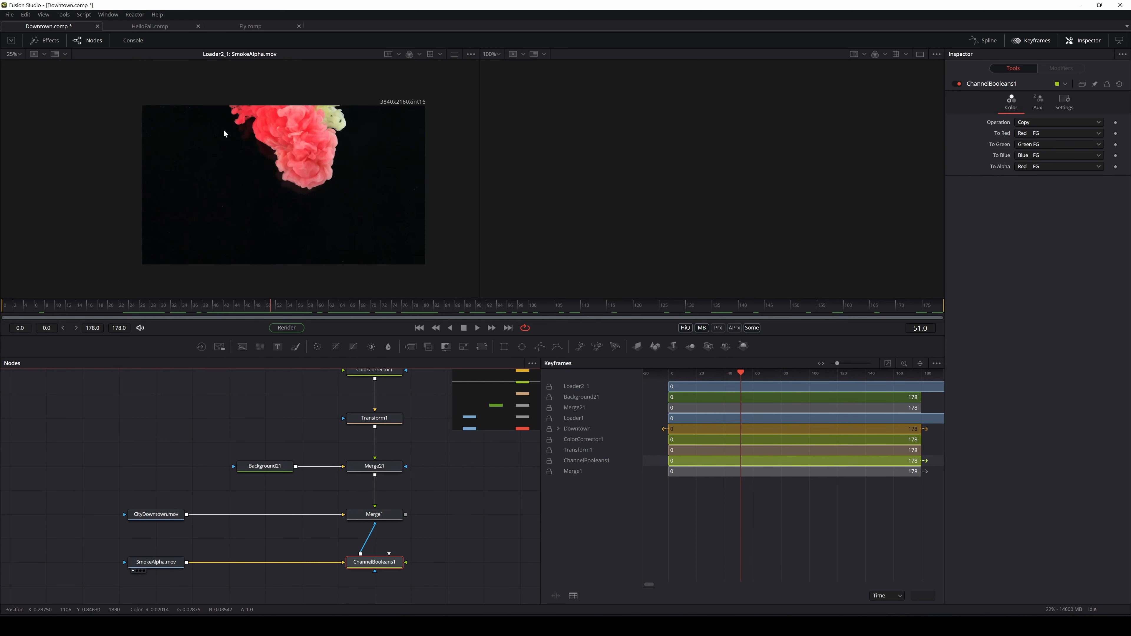
{"action": "left_click_drag", "start_coordinate": [270, 309], "coordinate": [465, 308]}
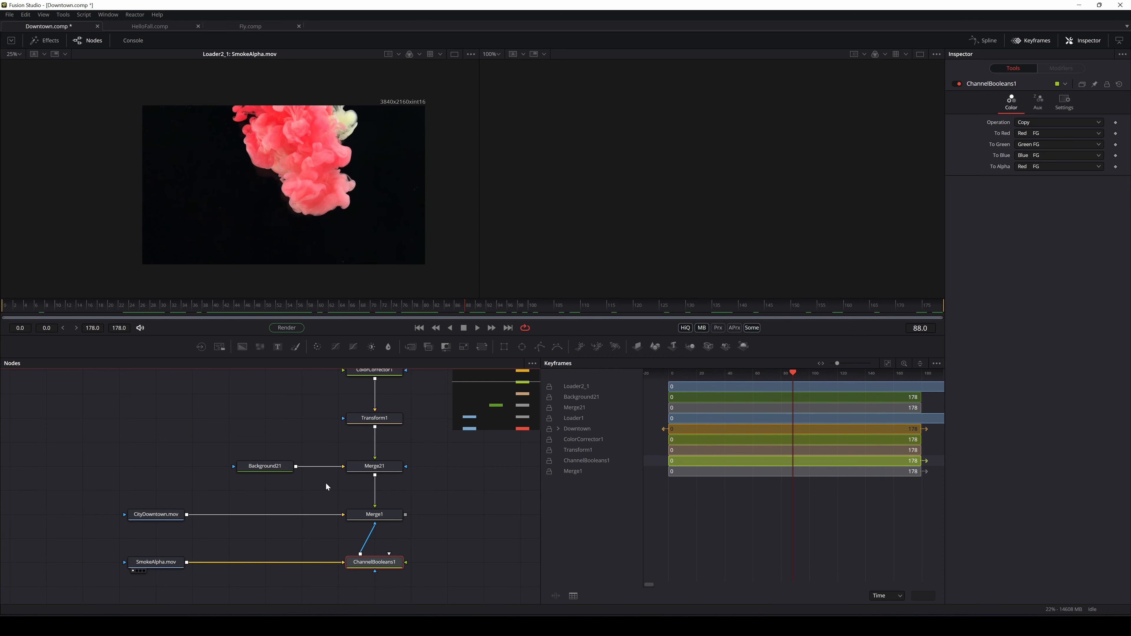
{"action": "left_click_drag", "start_coordinate": [363, 517], "coordinate": [333, 221]}
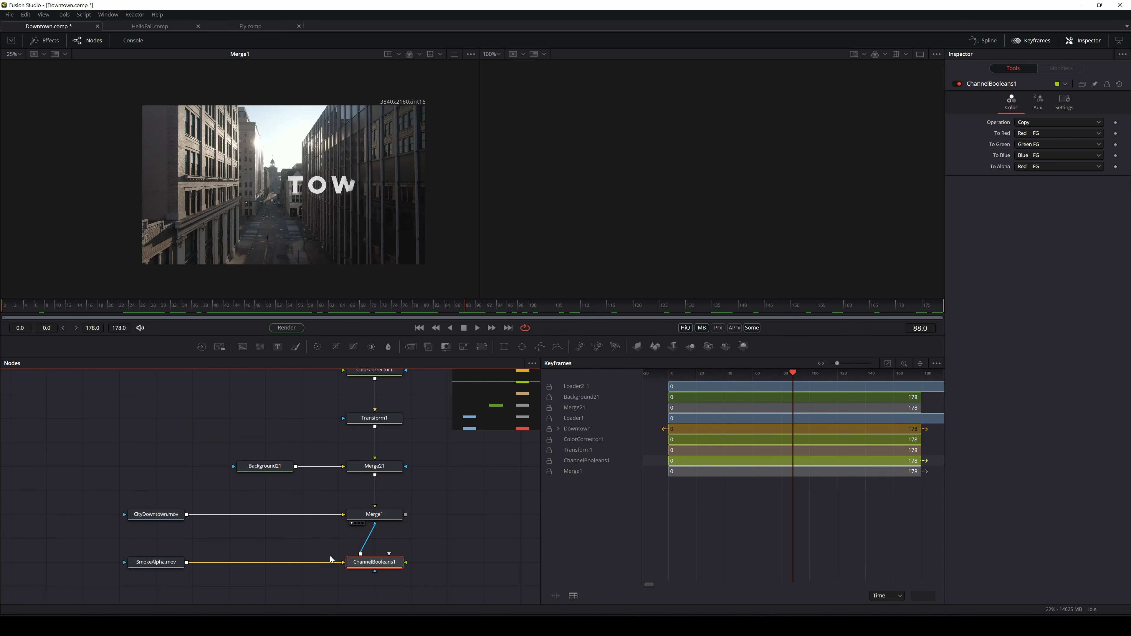
Move the ChannelBooleans1 and SmokeAlpha.mov nodes lower in the node graph
{"action": "left_click_drag", "start_coordinate": [373, 562], "coordinate": [372, 587]}
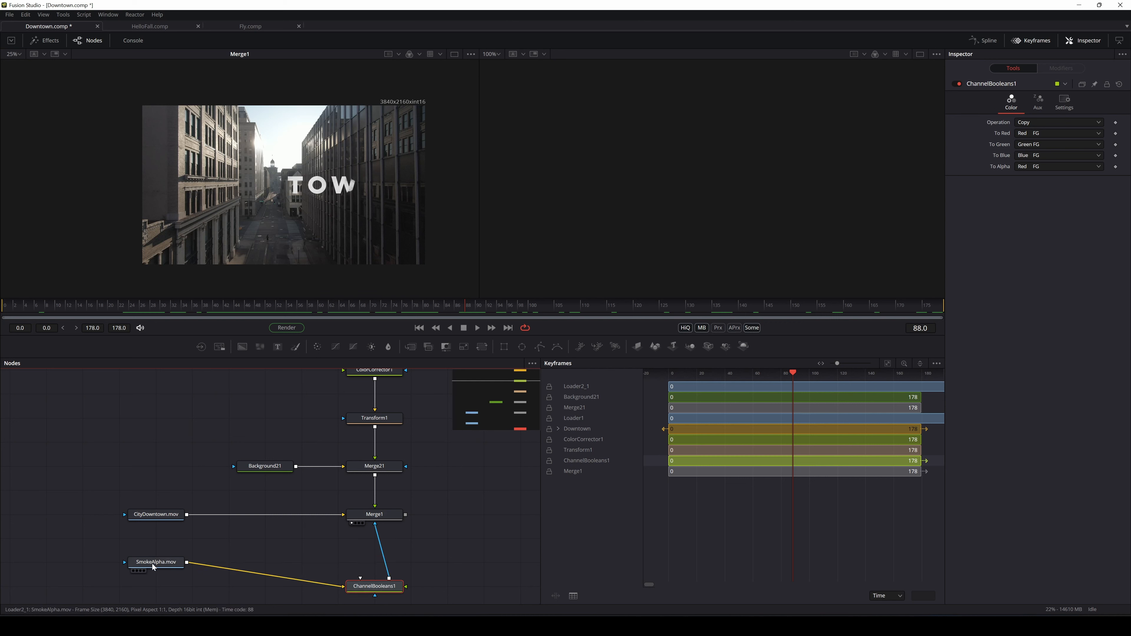
{"action": "left_click_drag", "start_coordinate": [152, 564], "coordinate": [152, 588]}
{"action": "scroll", "coordinate": [346, 399], "scroll_direction": "down", "scroll_amount": 3}
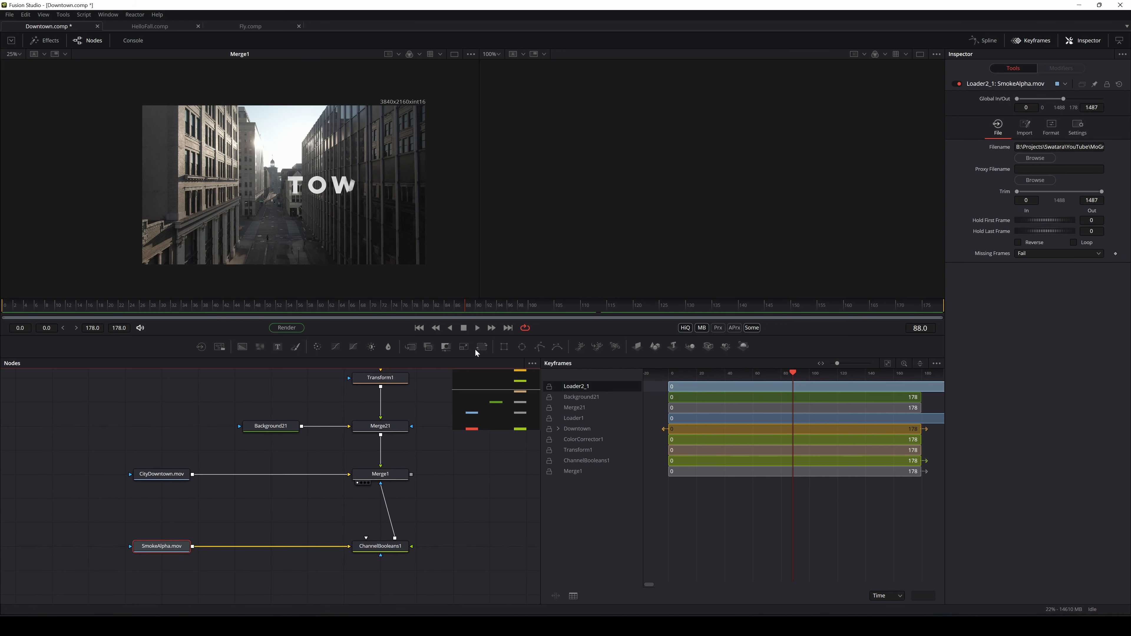
Insert a Transform between SmokeAlpha.mov and ChannelBooleans1, enlarging the smoke and shifting it left
{"action": "left_click_drag", "start_coordinate": [301, 544], "coordinate": [279, 546]}
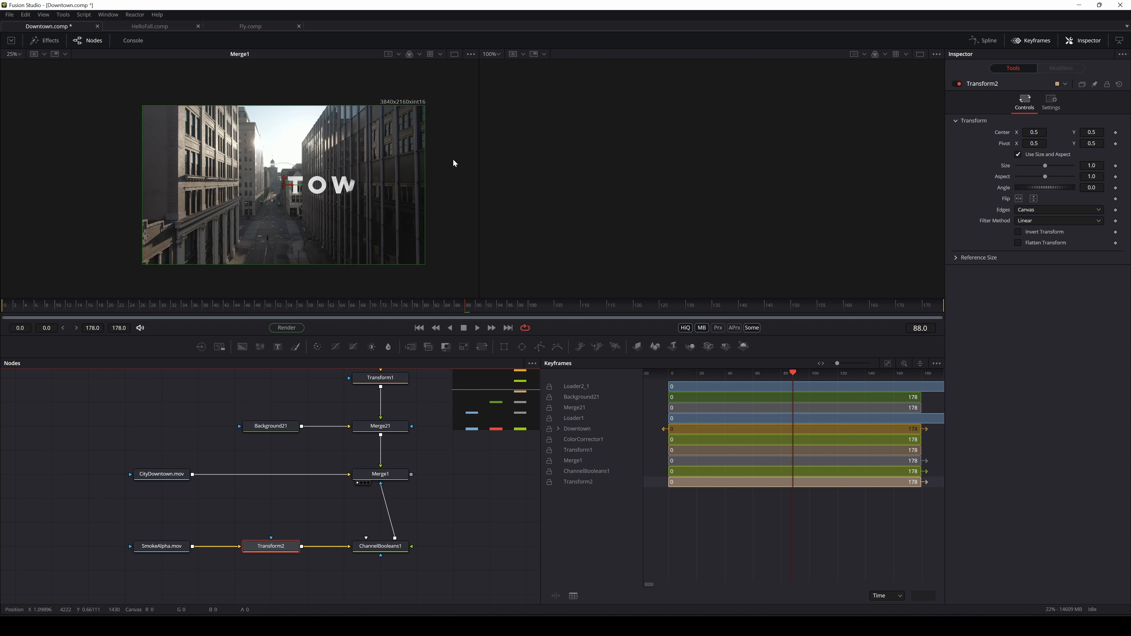
{"action": "left_click_drag", "start_coordinate": [1050, 167], "coordinate": [1055, 171]}
{"action": "left_click", "coordinate": [292, 188]}
{"action": "left_click_drag", "start_coordinate": [241, 189], "coordinate": [239, 192]}
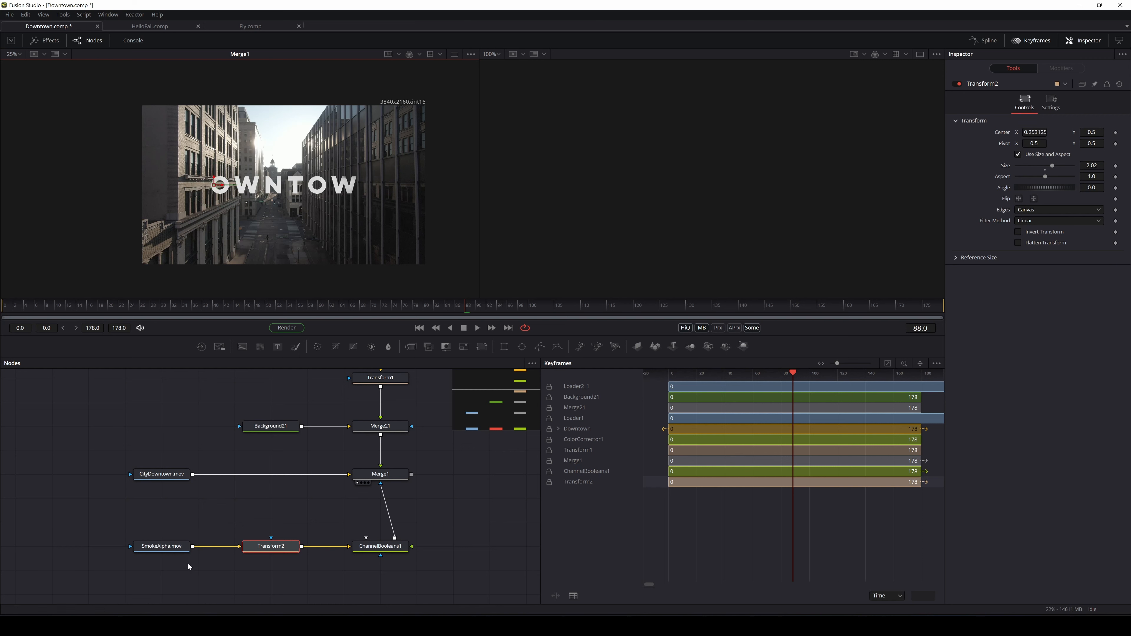
Compare the original and transformed smoke matte in the viewer, then return to the city composite
{"action": "left_click_drag", "start_coordinate": [176, 548], "coordinate": [207, 264]}
{"action": "left_click_drag", "start_coordinate": [210, 417], "coordinate": [252, 514]}
{"action": "left_click_drag", "start_coordinate": [279, 550], "coordinate": [276, 253]}
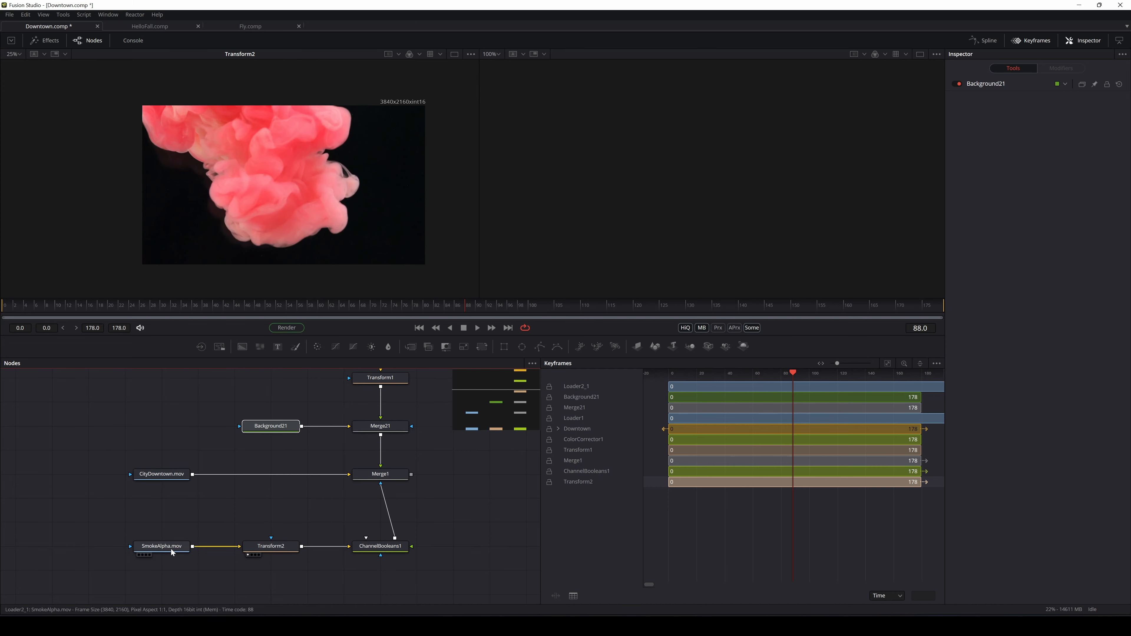
{"action": "left_click", "coordinate": [162, 546]}
{"action": "left_click_drag", "start_coordinate": [381, 546], "coordinate": [381, 498]}
{"action": "left_click_drag", "start_coordinate": [373, 407], "coordinate": [377, 240]}
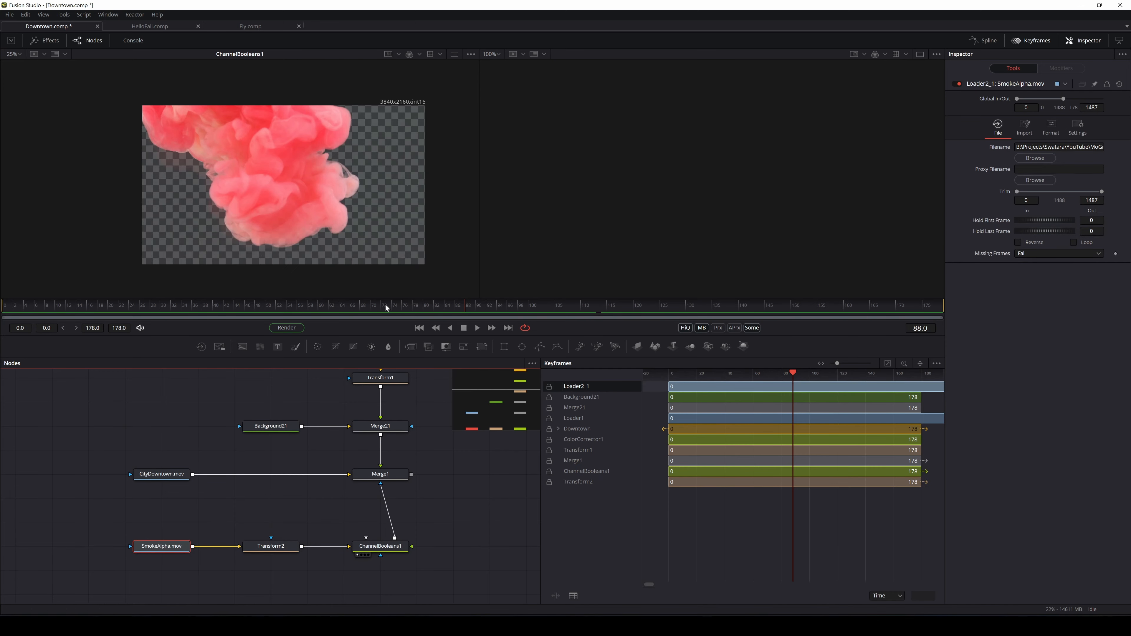
{"action": "left_click_drag", "start_coordinate": [389, 476], "coordinate": [361, 179]}
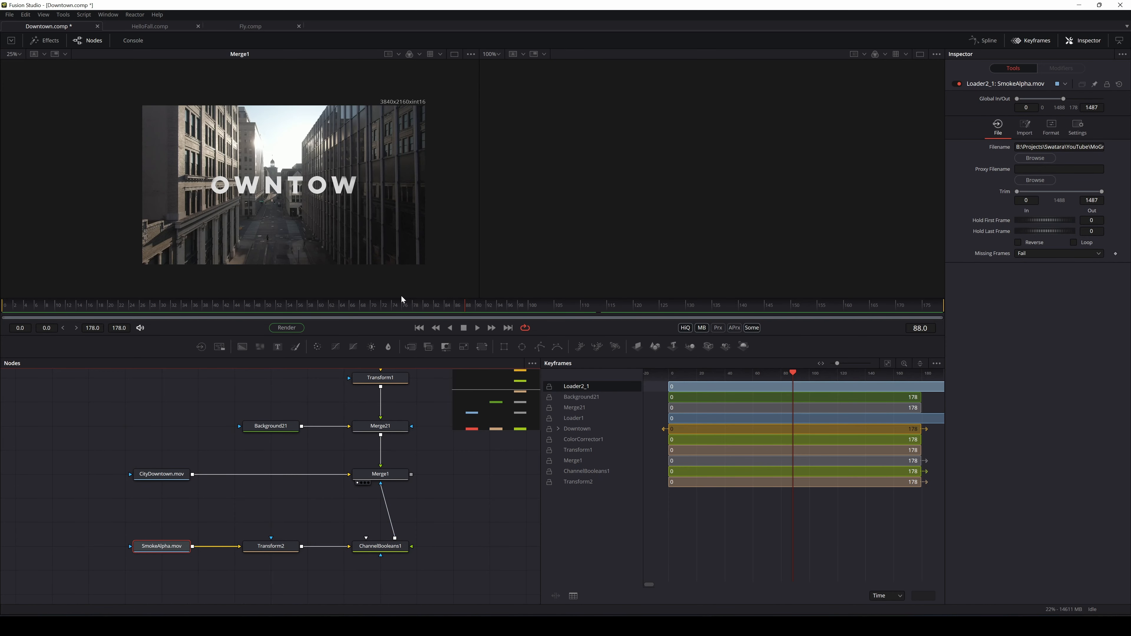
Raise Transform2's Size to 2.4 and Center X to 0.19375, then check a later frame
{"action": "left_click", "coordinate": [285, 549]}
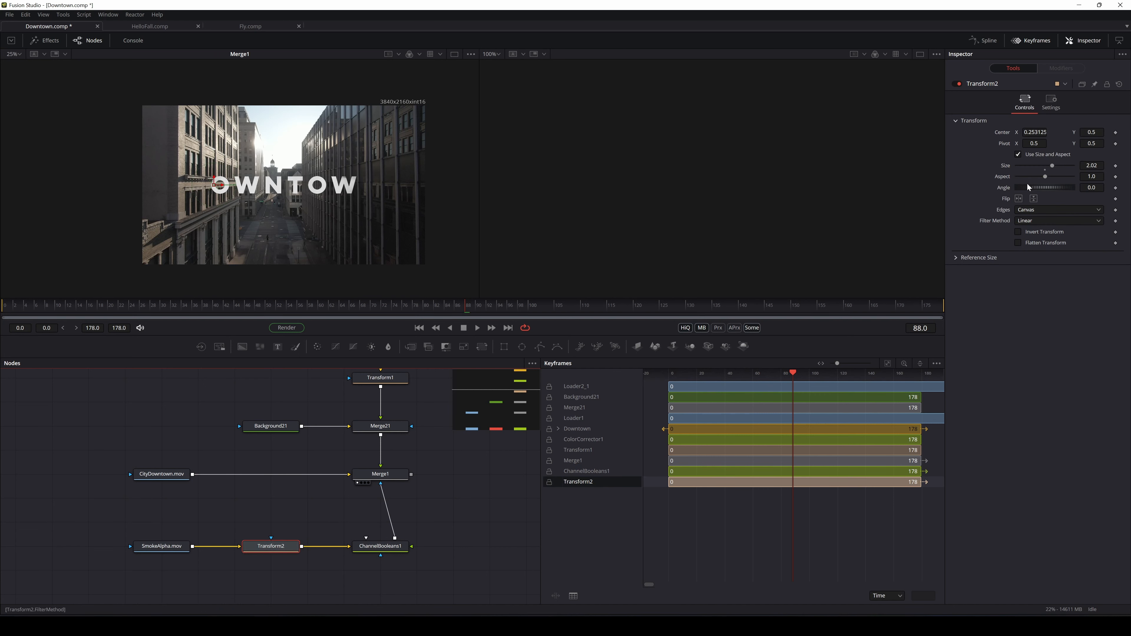
{"action": "left_click_drag", "start_coordinate": [1054, 166], "coordinate": [1054, 167]}
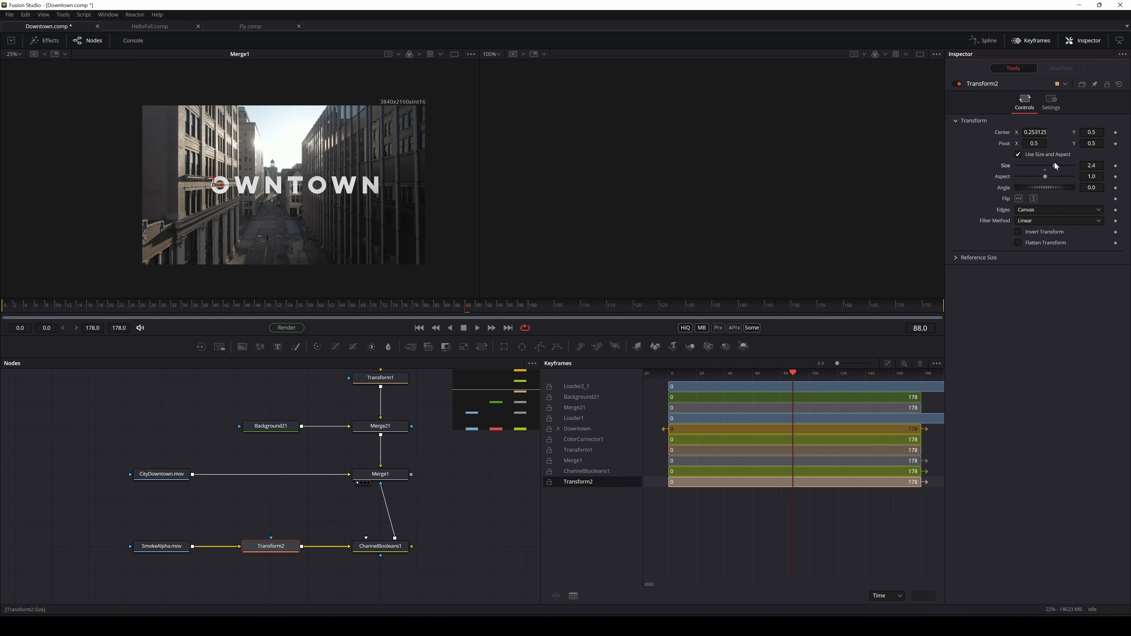
{"action": "left_click", "coordinate": [280, 553]}
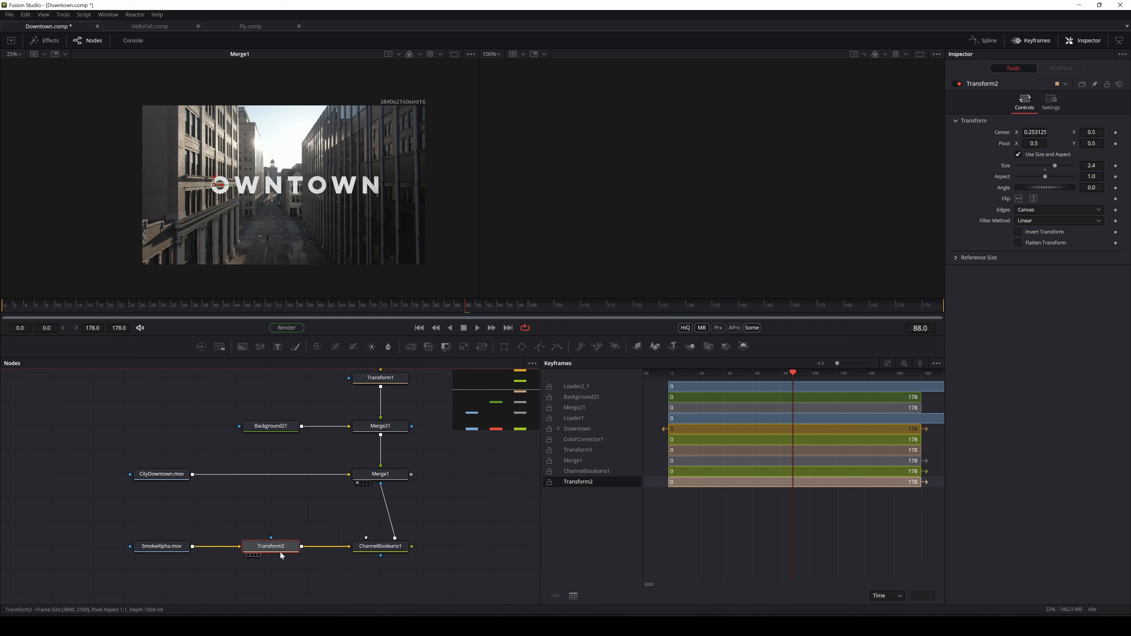
{"action": "left_click_drag", "start_coordinate": [224, 189], "coordinate": [213, 188]}
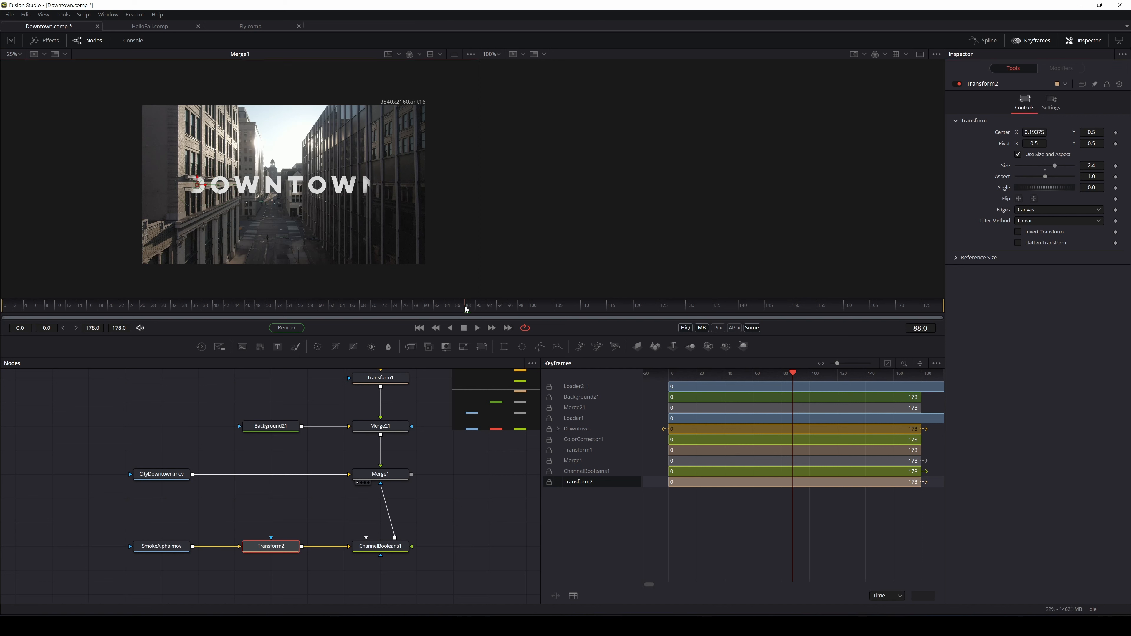
{"action": "left_click_drag", "start_coordinate": [464, 306], "coordinate": [2, 328]}
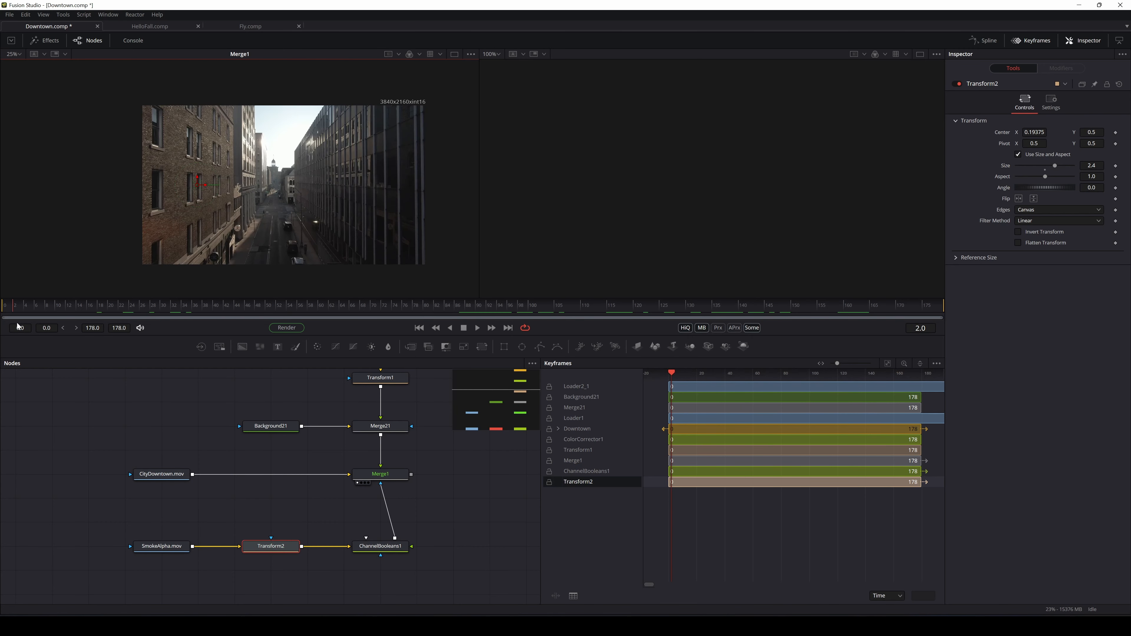
Play the comp and replay the smoke reveal of DOWNTOWN from an earlier frame
{"action": "left_click", "coordinate": [478, 328]}
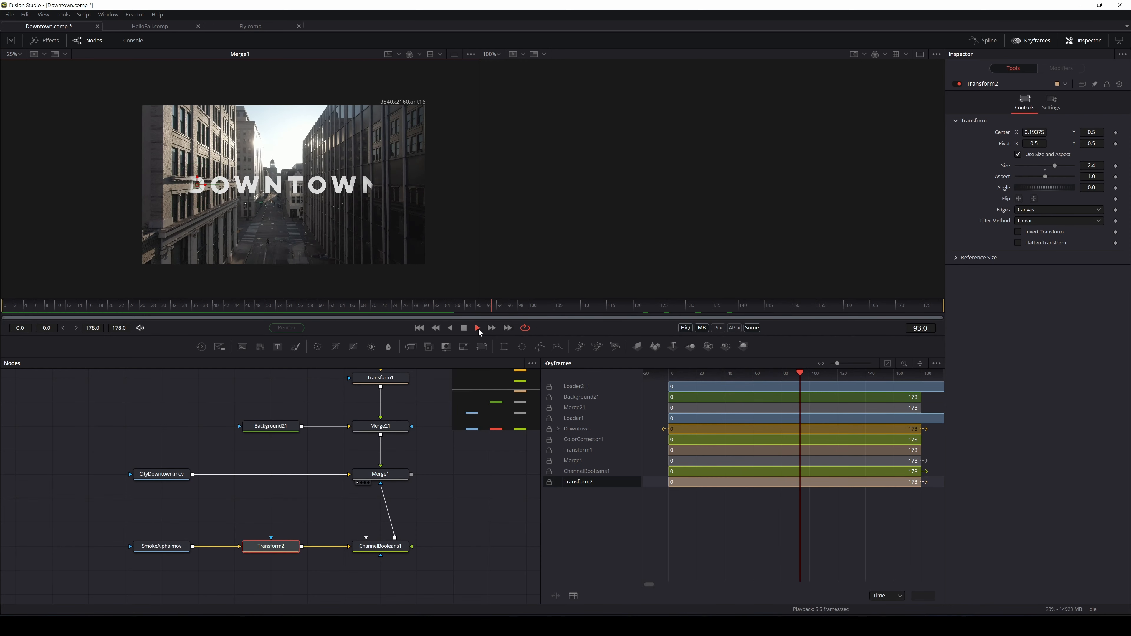
{"action": "left_click", "coordinate": [464, 329]}
{"action": "left_click", "coordinate": [208, 303]}
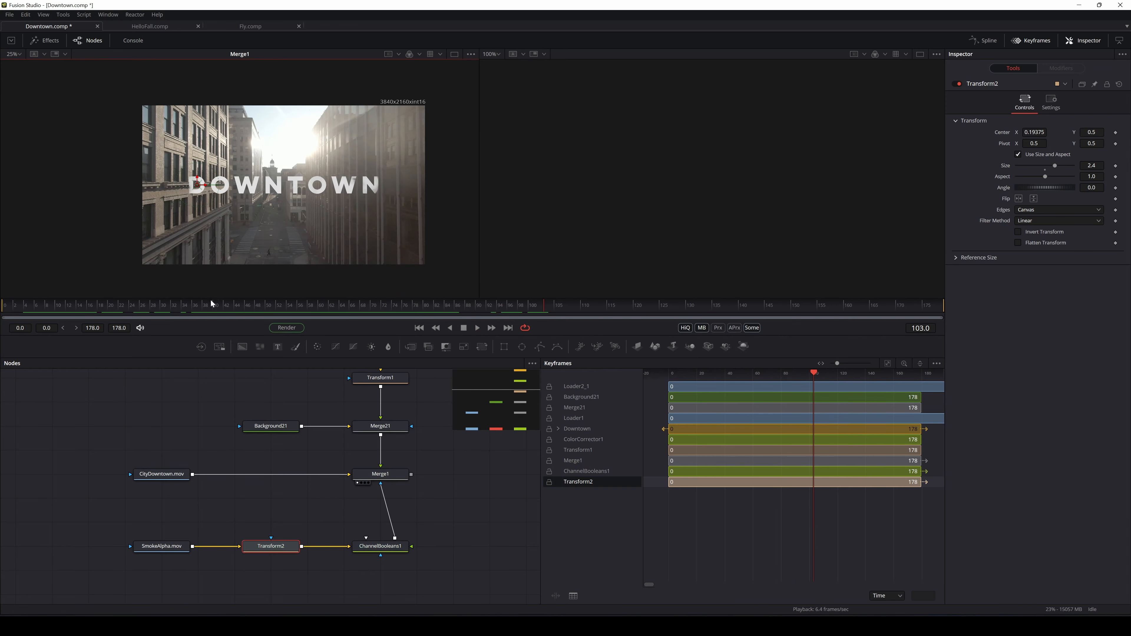
{"action": "left_click", "coordinate": [477, 328]}
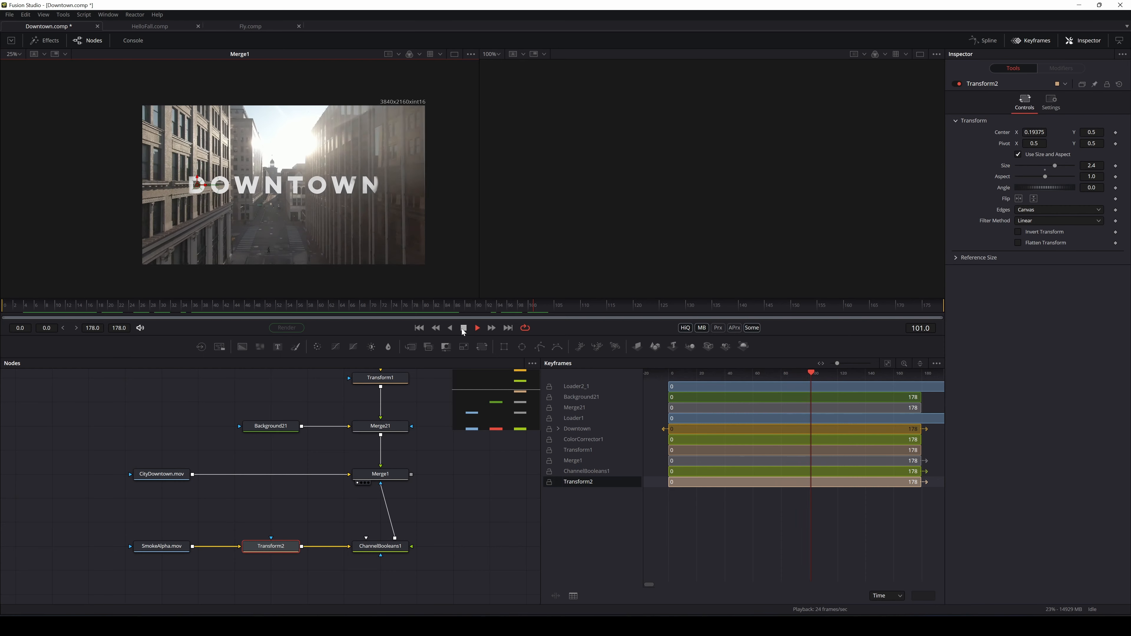
{"action": "left_click", "coordinate": [463, 329]}
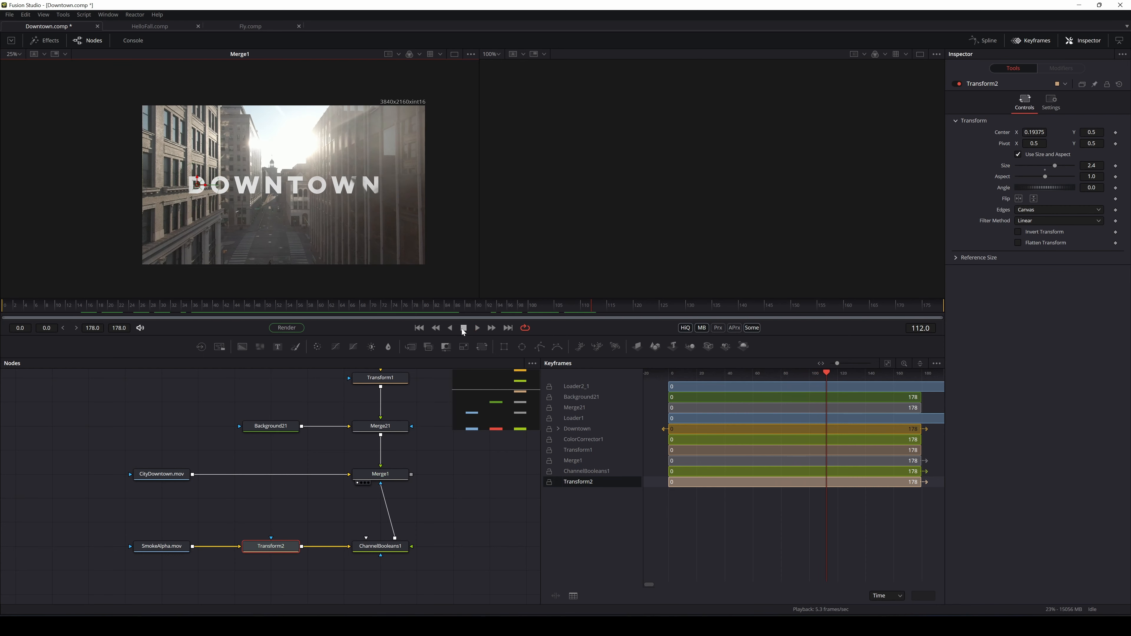
{"action": "left_click_drag", "start_coordinate": [451, 307], "coordinate": [2, 338]}
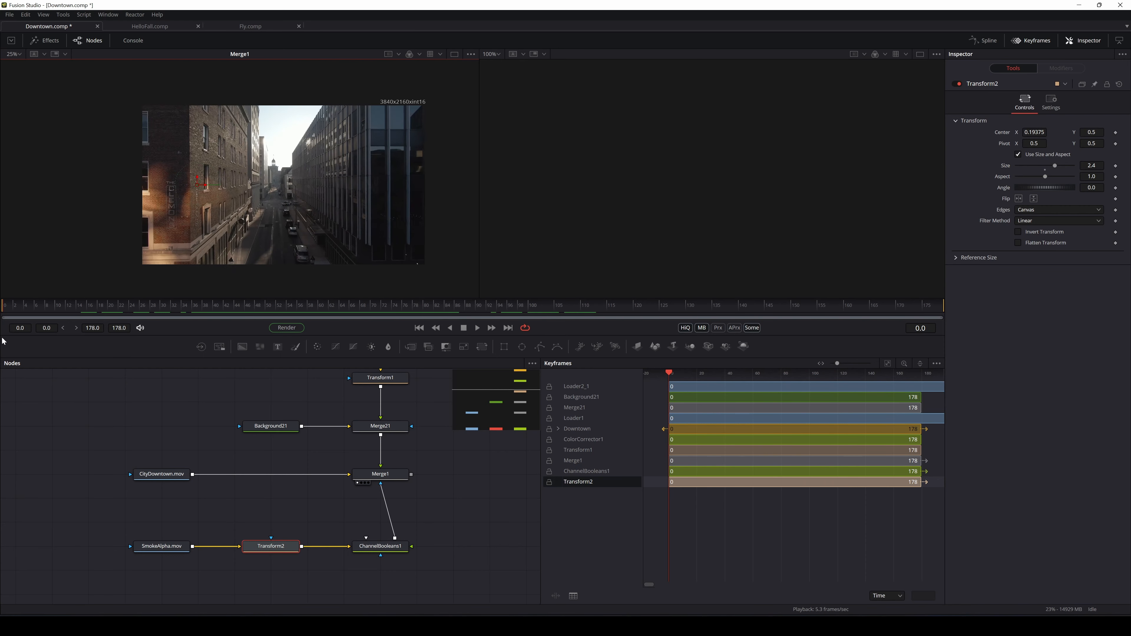
Replay the reveal from frame 0, stopping near frame 79, and move Transform2 left
{"action": "left_click", "coordinate": [477, 329]}
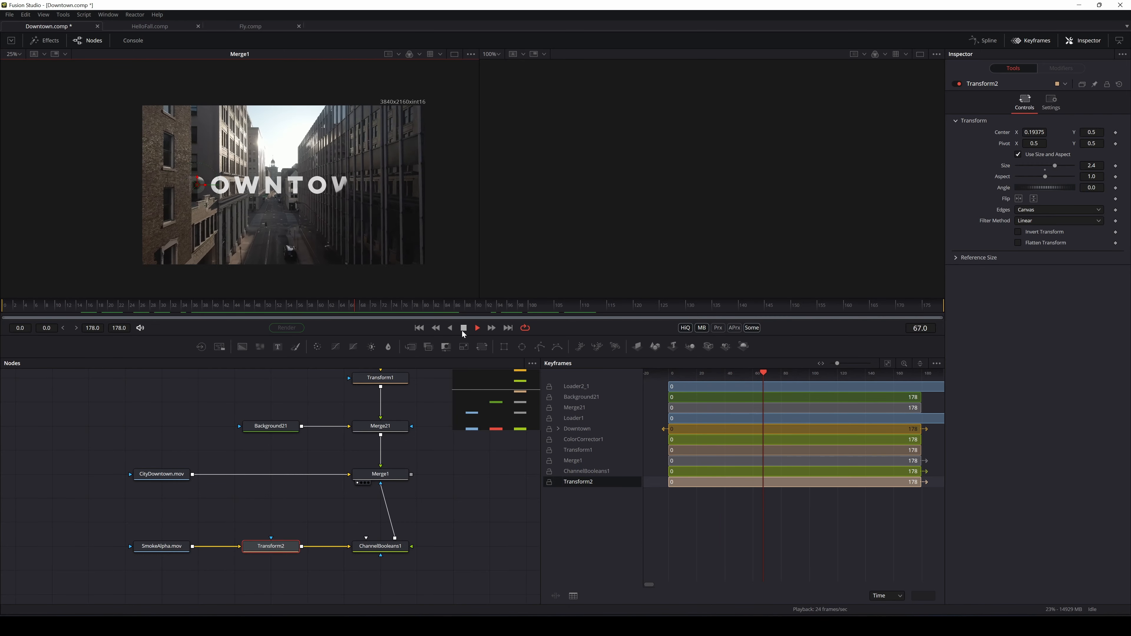
{"action": "left_click", "coordinate": [463, 329]}
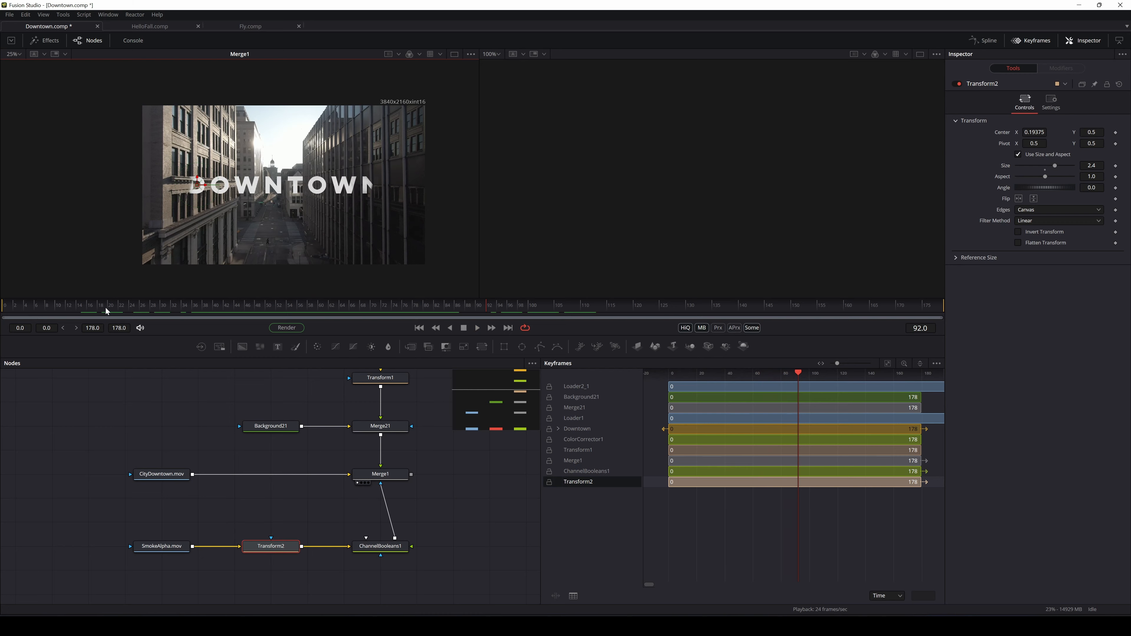
{"action": "left_click", "coordinate": [4, 308]}
{"action": "left_click", "coordinate": [478, 330]}
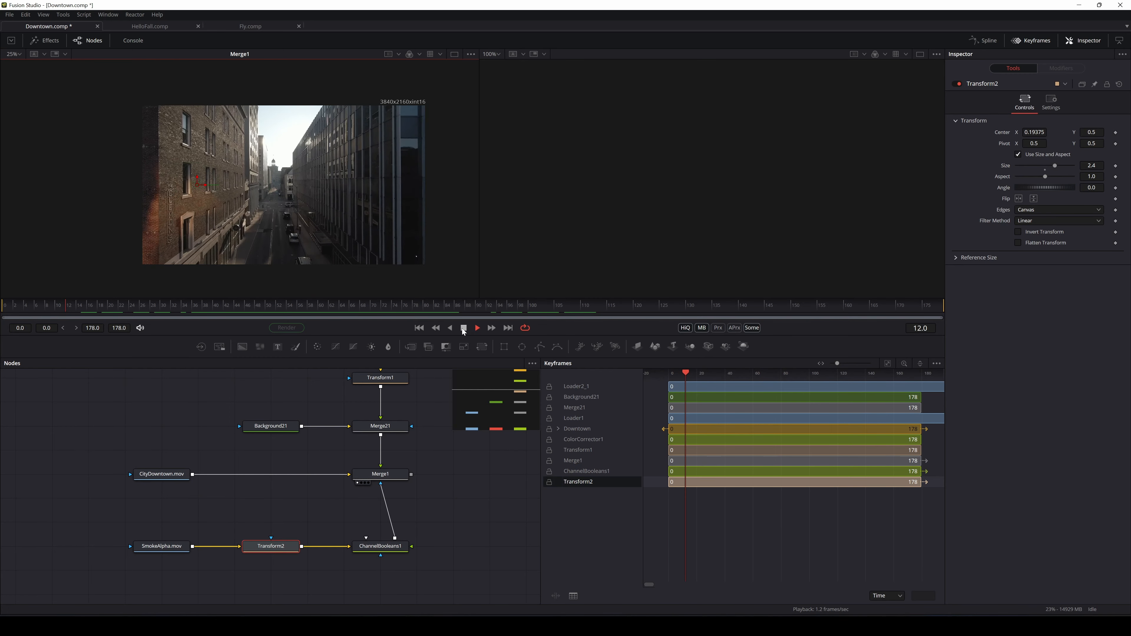
{"action": "left_click", "coordinate": [463, 329]}
{"action": "left_click_drag", "start_coordinate": [92, 310], "coordinate": [3, 318]}
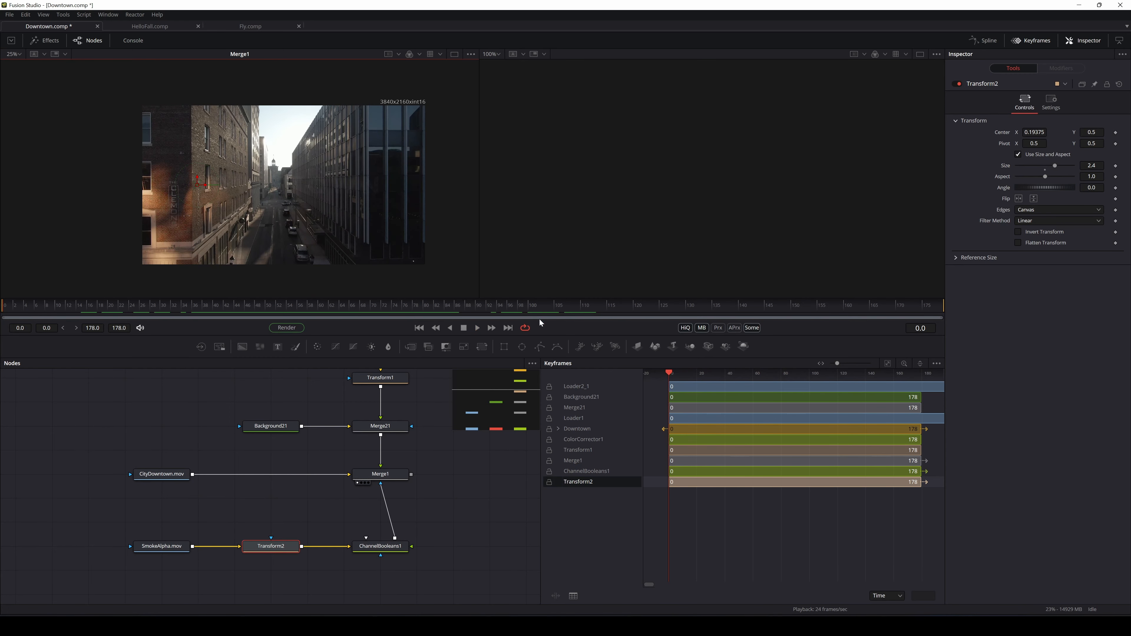
{"action": "left_click", "coordinate": [479, 326]}
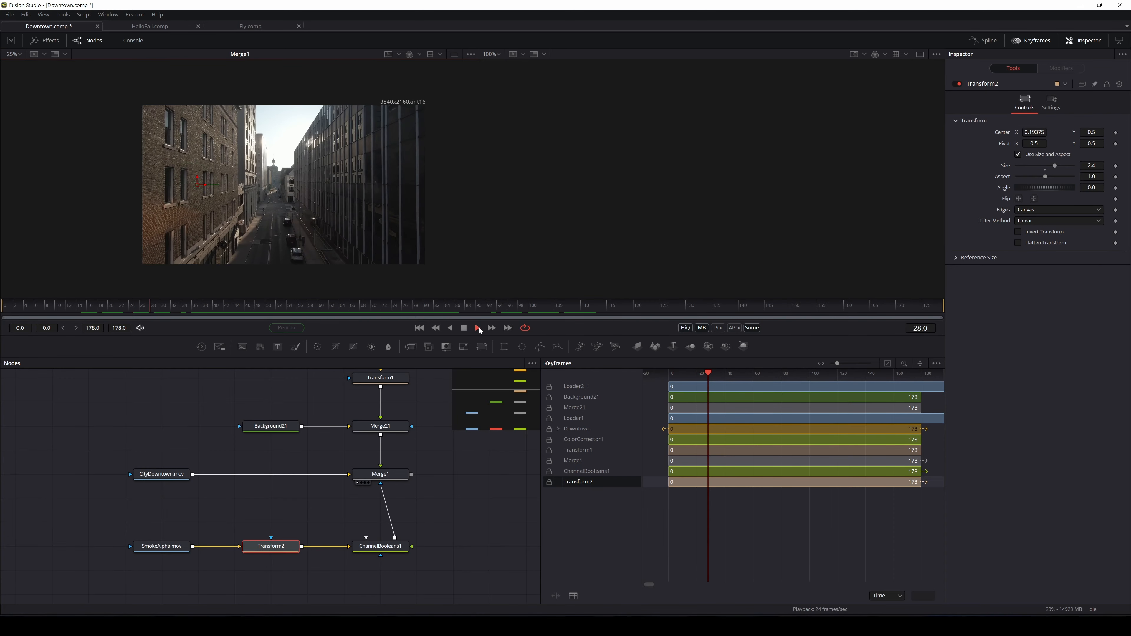
{"action": "left_click", "coordinate": [464, 329]}
{"action": "left_click_drag", "start_coordinate": [259, 550], "coordinate": [224, 550]}
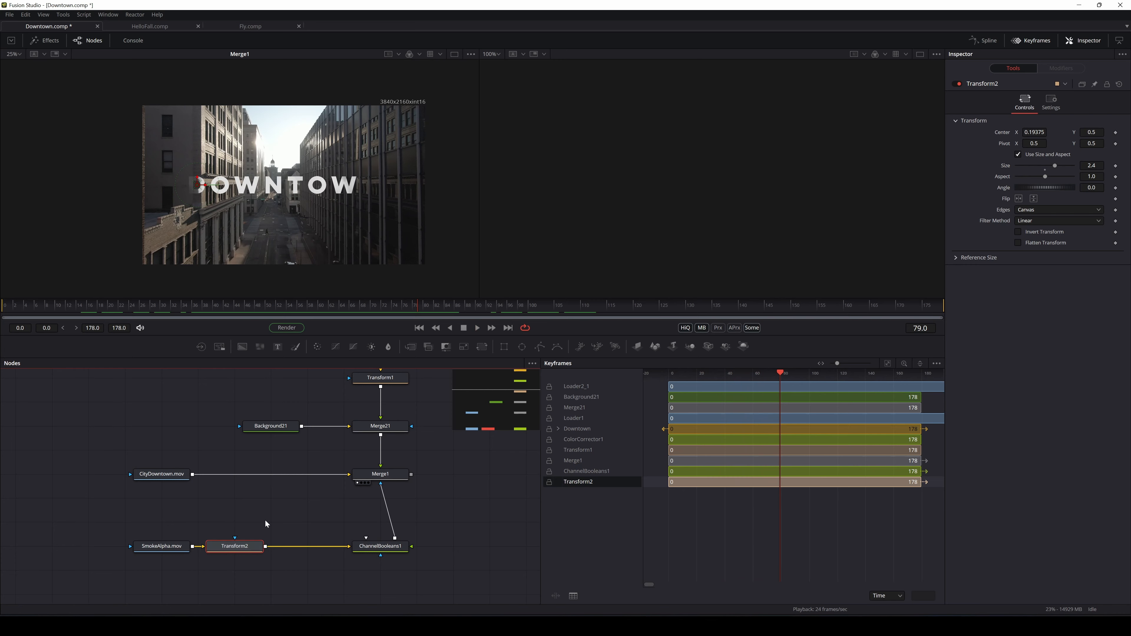
Briefly play the comp again while panning the node graph
{"action": "left_click", "coordinate": [263, 518]}
{"action": "key", "text": "space"}
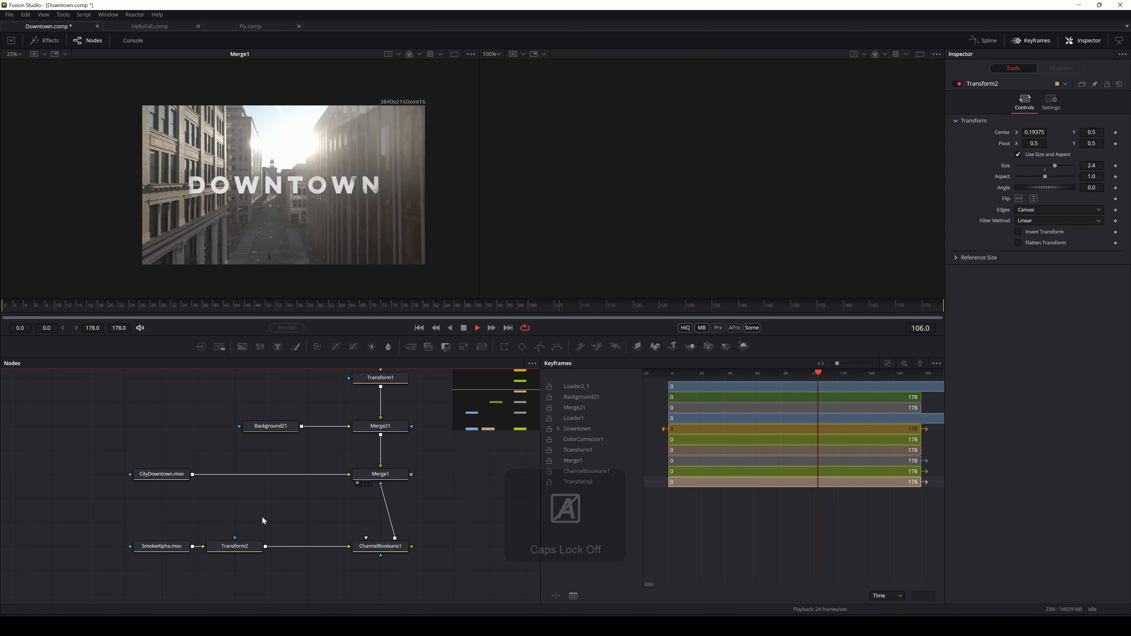
{"action": "left_click_drag", "start_coordinate": [482, 408], "coordinate": [495, 407]}
{"action": "key", "text": "space"}
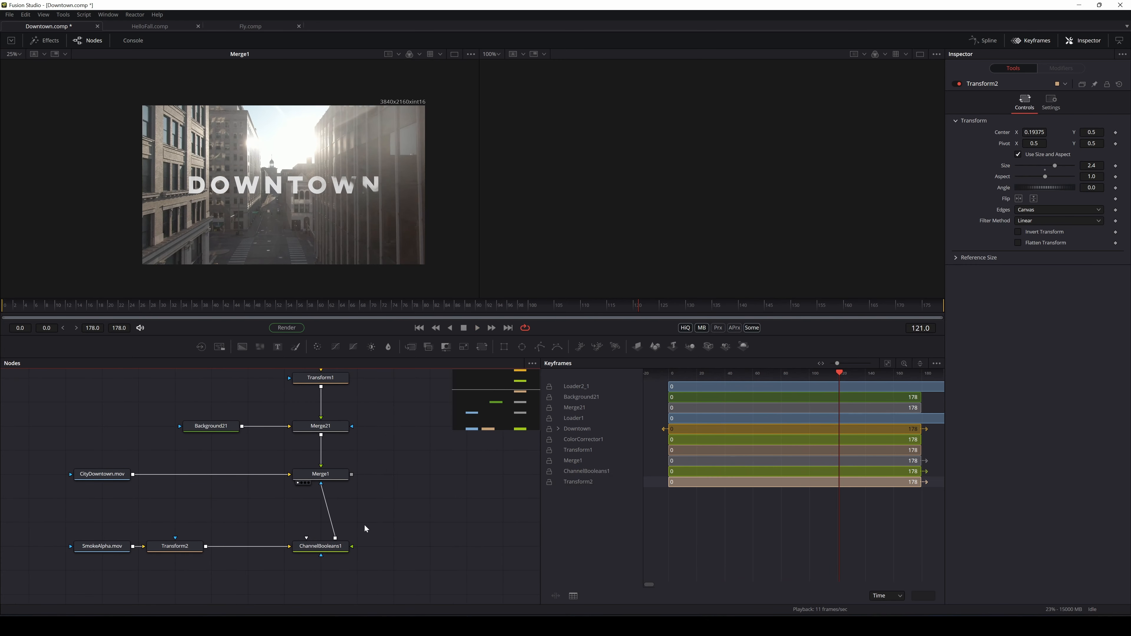
Insert a Time Speed node between Transform2 and ChannelBooleans1 and enter Speed 1.2
{"action": "key", "text": "shift+space"}
{"action": "type", "text": "time"}
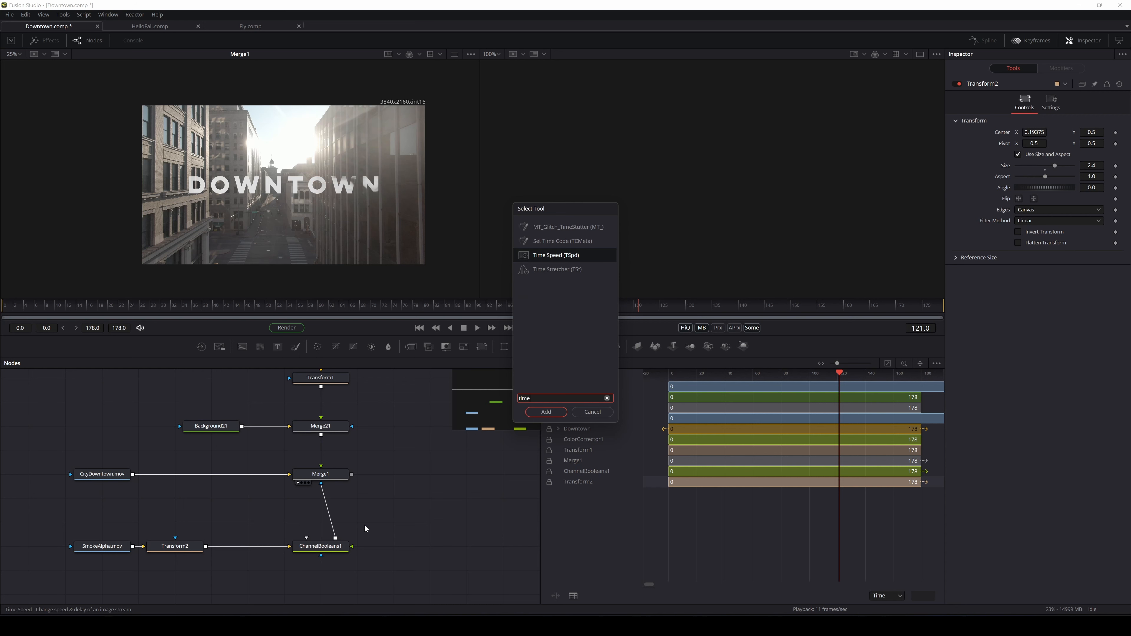
{"action": "left_click", "coordinate": [551, 413]}
{"action": "left_click_drag", "start_coordinate": [382, 550], "coordinate": [241, 551]}
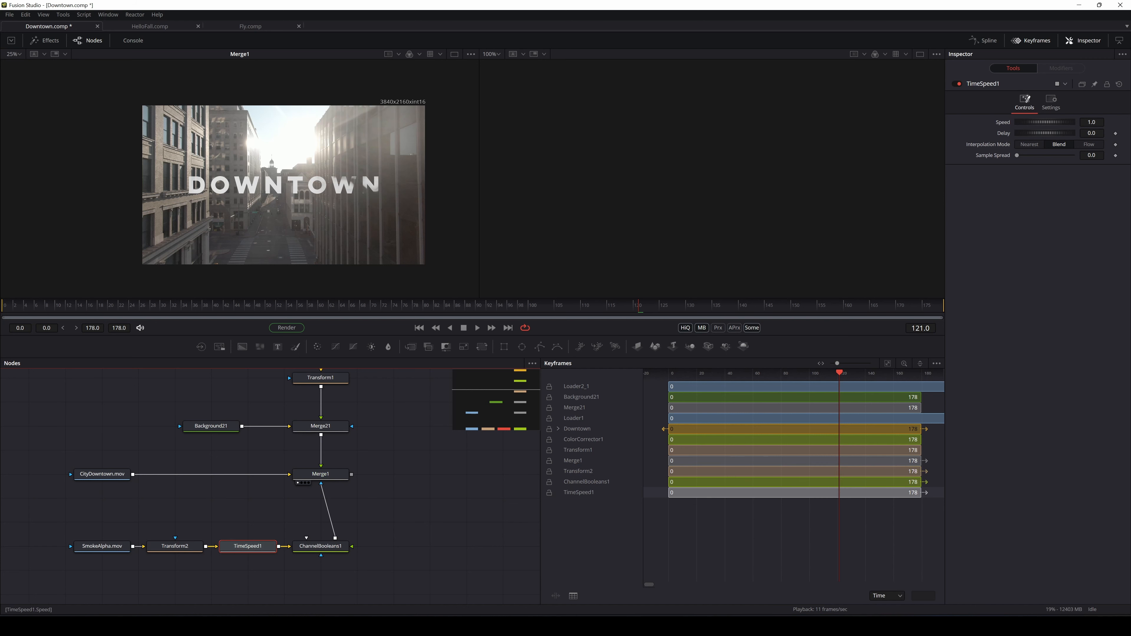
{"action": "double_click", "coordinate": [1092, 122]}
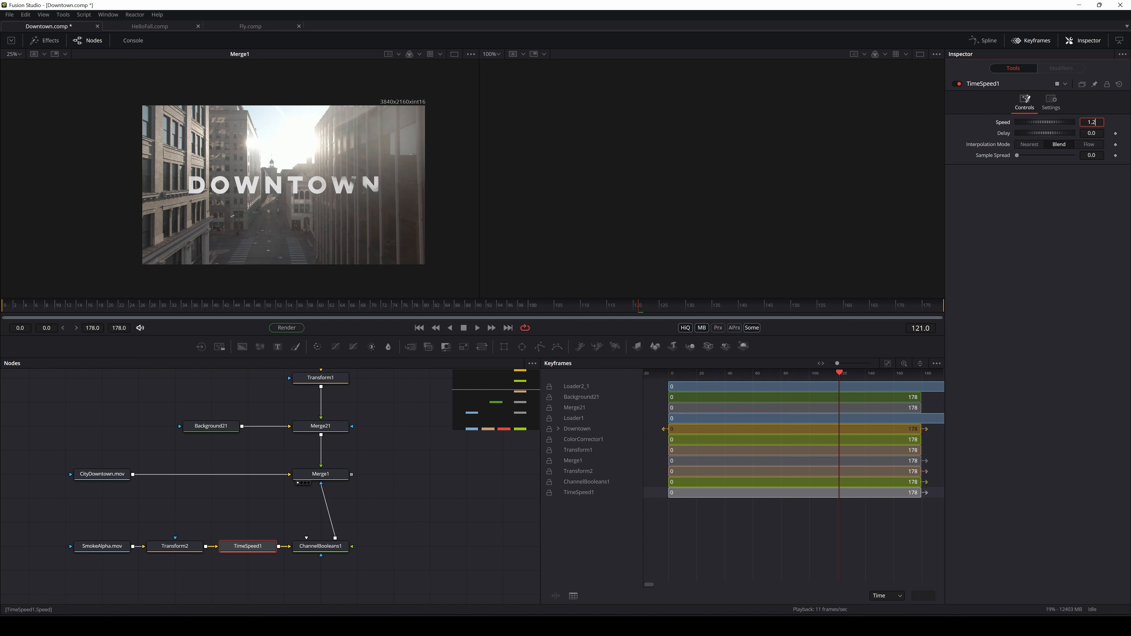
Commit Speed 1.2, set Sample Spread to 0.063, and play the sped-up reveal from frame 0
{"action": "key", "text": "Tab"}
{"action": "left_click_drag", "start_coordinate": [1020, 156], "coordinate": [1023, 156]}
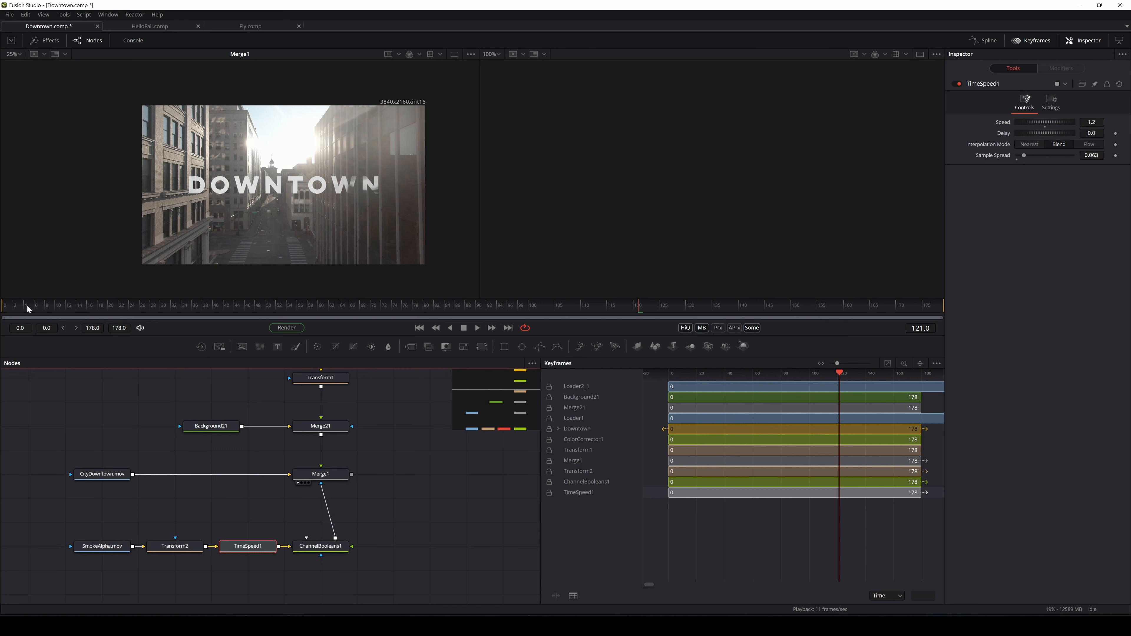
{"action": "left_click", "coordinate": [5, 308]}
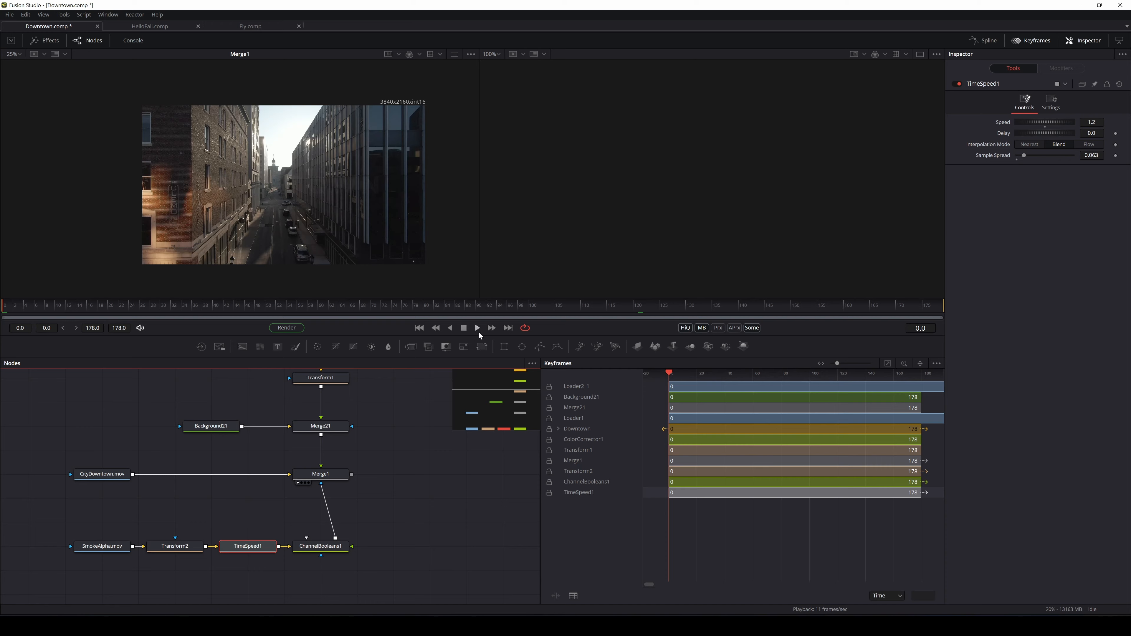
{"action": "left_click", "coordinate": [477, 328]}
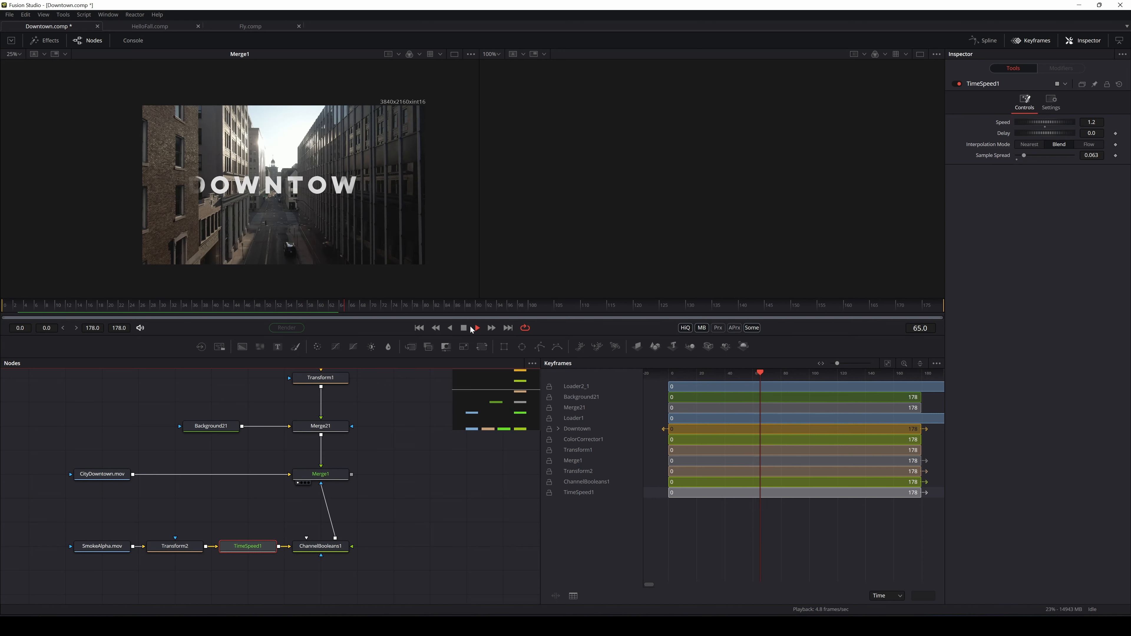
{"action": "left_click", "coordinate": [464, 329]}
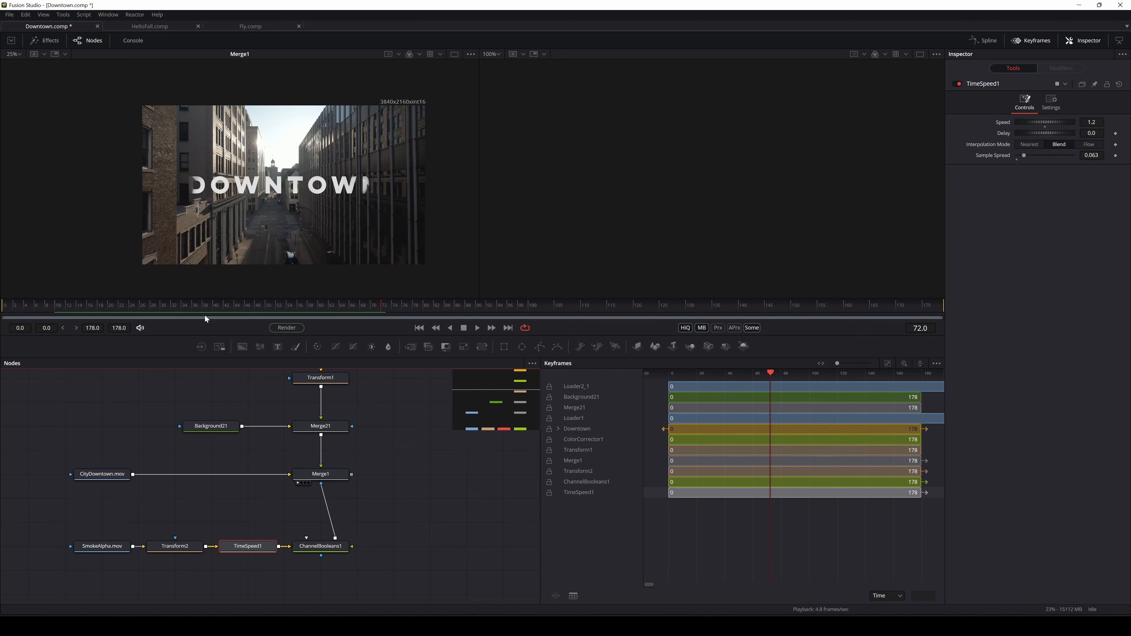
Replay the reveal to frame 79, then view and scrub the smoke alpha clip alone
{"action": "left_click", "coordinate": [99, 315]}
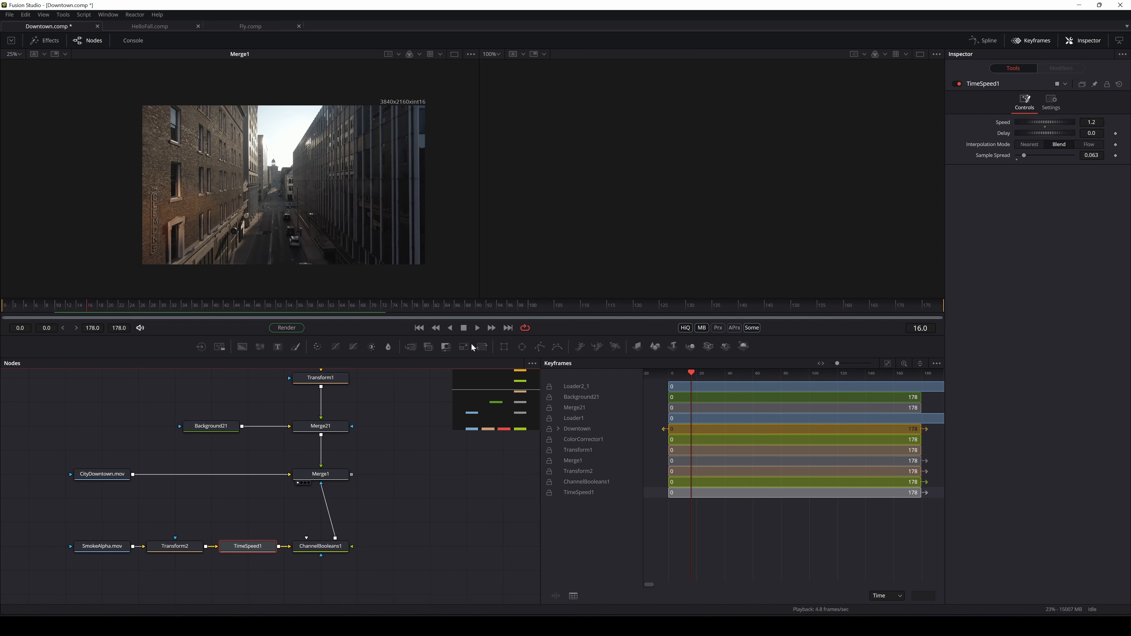
{"action": "left_click", "coordinate": [476, 329]}
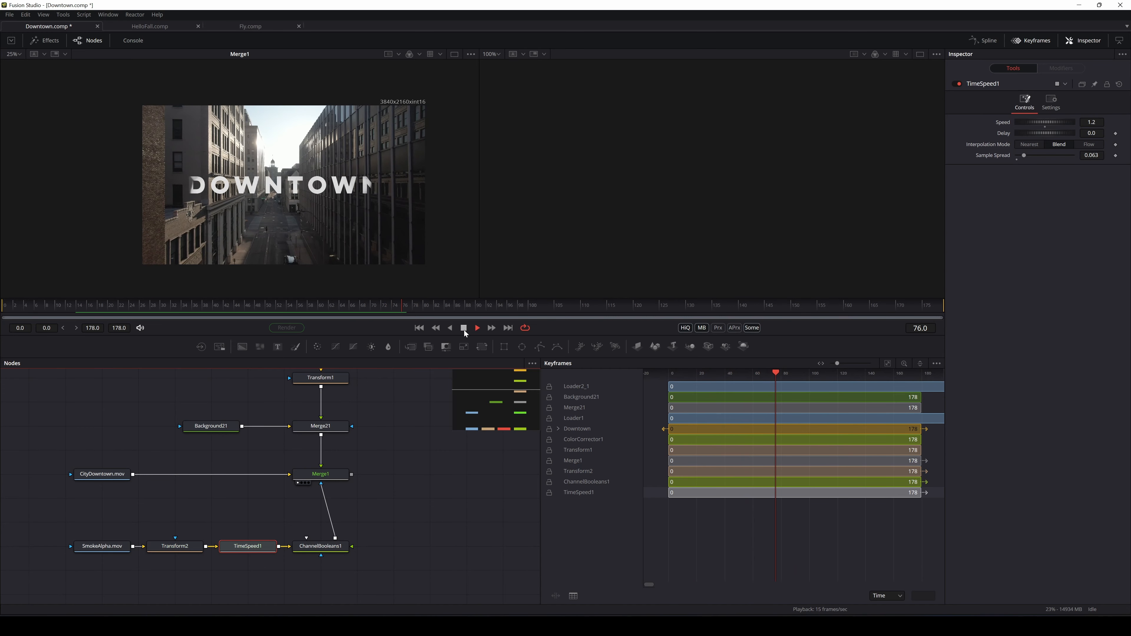
{"action": "left_click", "coordinate": [464, 328]}
{"action": "left_click_drag", "start_coordinate": [425, 312], "coordinate": [584, 379]}
{"action": "left_click", "coordinate": [81, 555]}
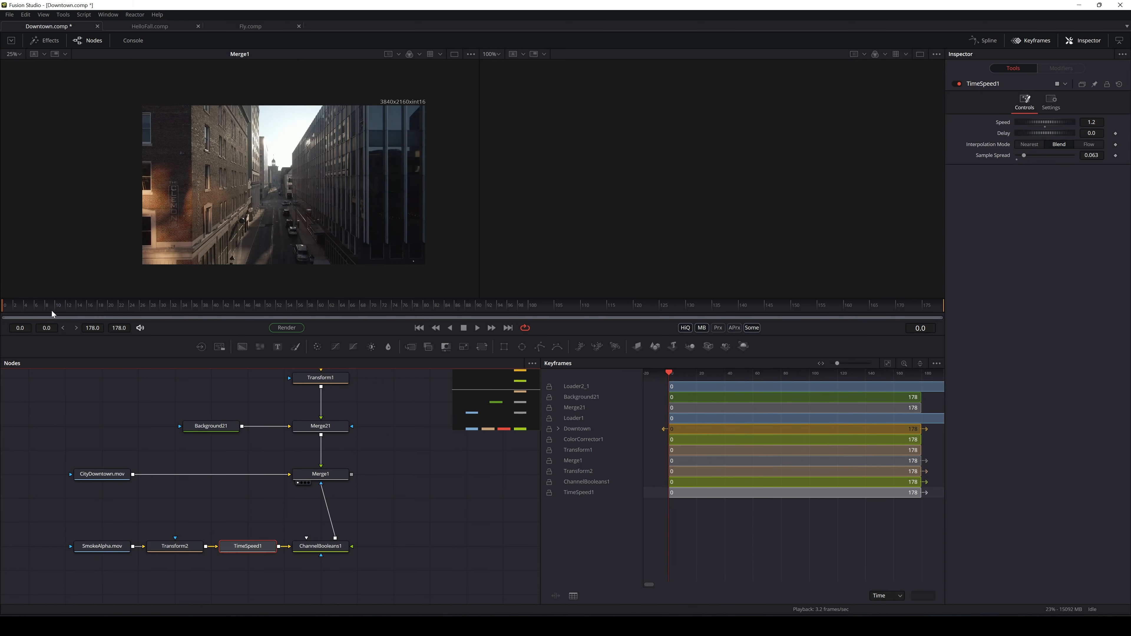
{"action": "left_click_drag", "start_coordinate": [52, 311], "coordinate": [443, 319]}
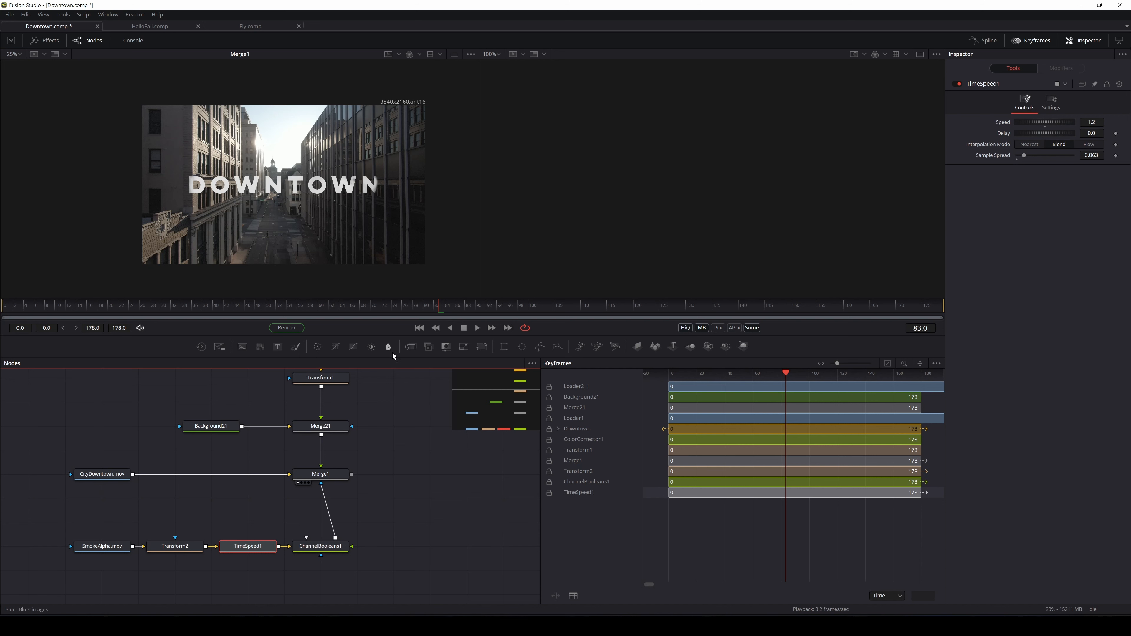
Insert Merge7 above ChannelBooleans1, switch the viewer to Alpha, and add a black Background7 feeding it
{"action": "left_click_drag", "start_coordinate": [321, 546], "coordinate": [294, 249]}
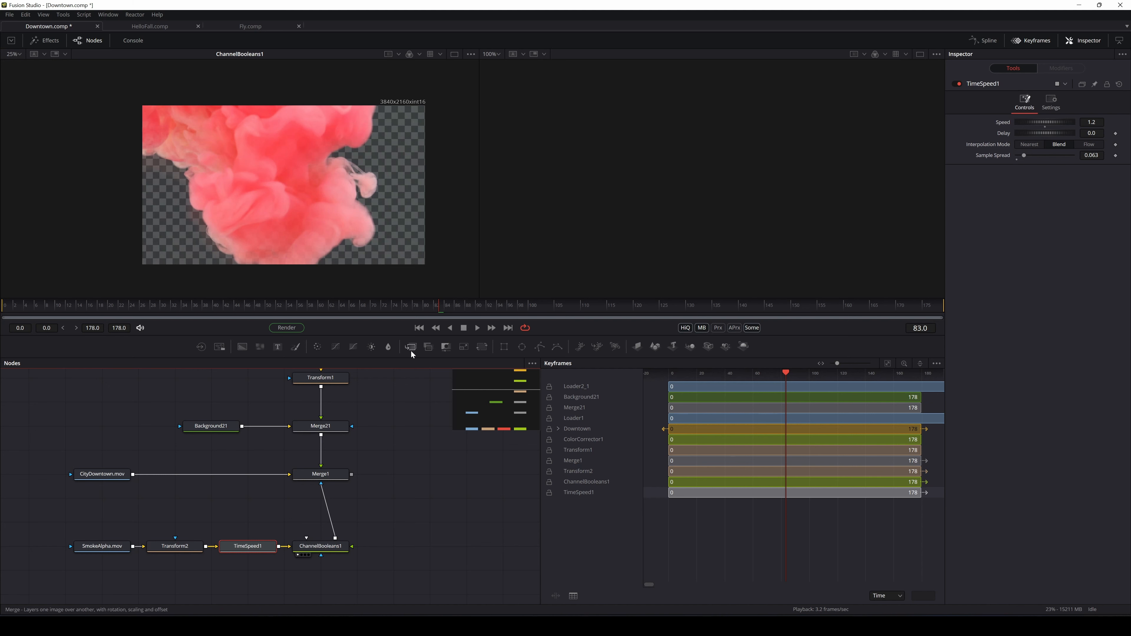
{"action": "left_click_drag", "start_coordinate": [411, 351], "coordinate": [328, 523]}
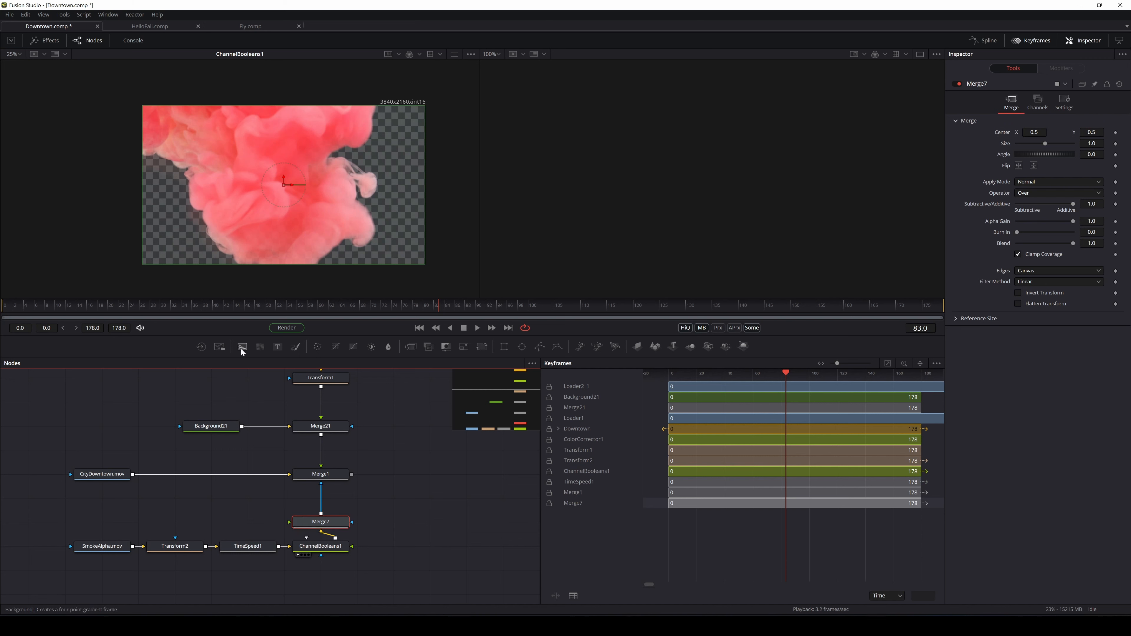
{"action": "left_click", "coordinate": [421, 67]}
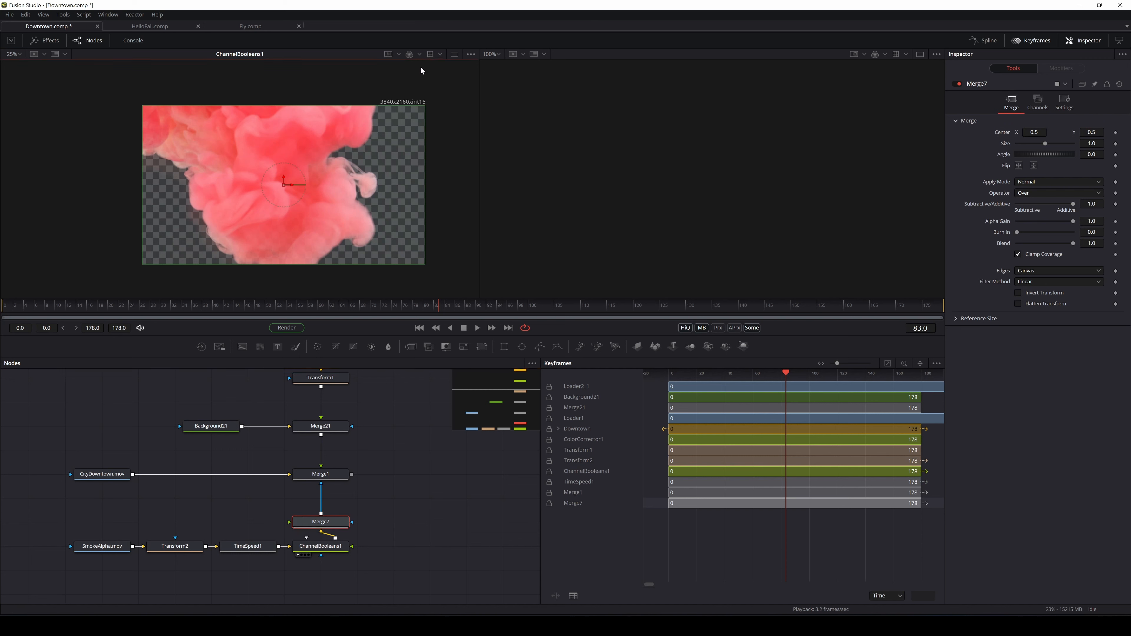
{"action": "left_click", "coordinate": [419, 55]}
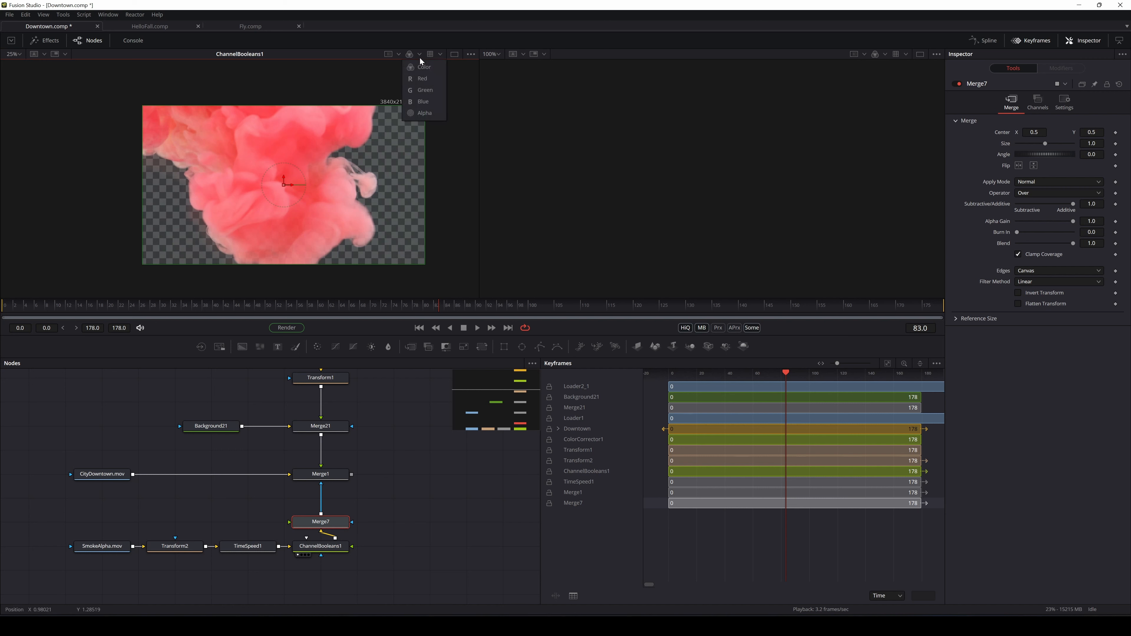
{"action": "left_click", "coordinate": [428, 112]}
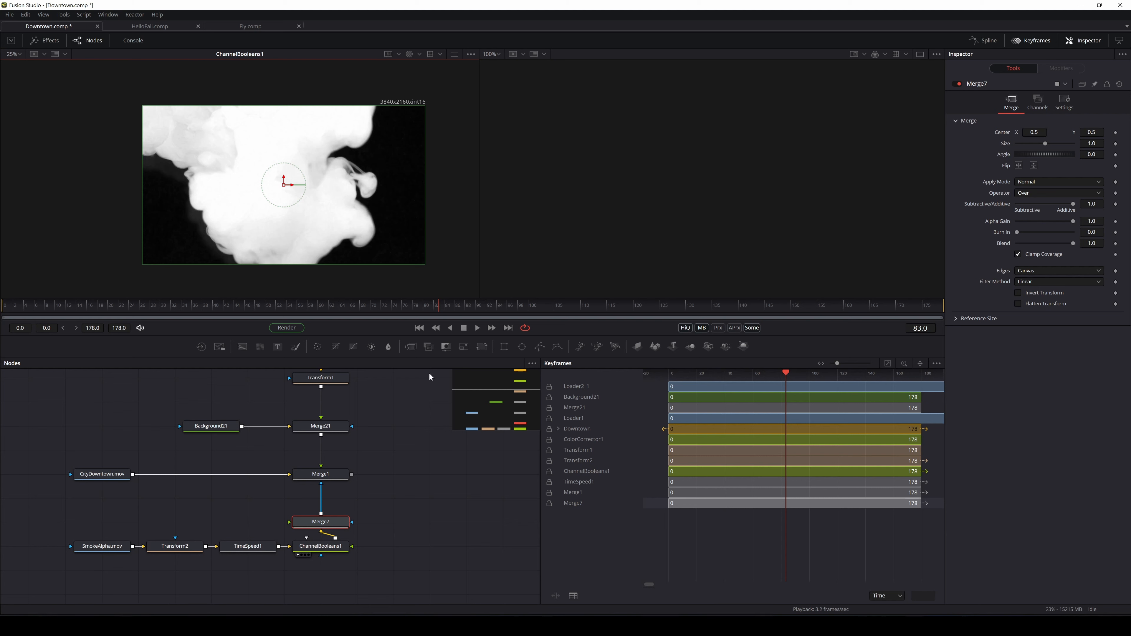
{"action": "left_click_drag", "start_coordinate": [244, 352], "coordinate": [253, 523]}
{"action": "left_click_drag", "start_coordinate": [330, 525], "coordinate": [358, 251]}
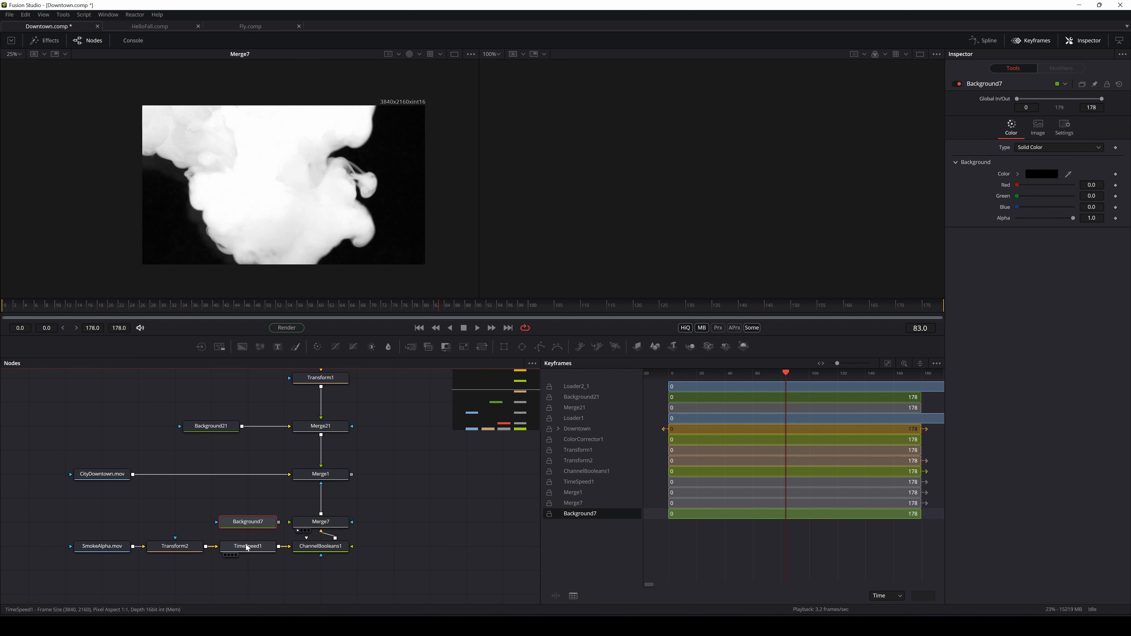
Change Background7's colour from black to solid white
{"action": "left_click", "coordinate": [280, 498]}
{"action": "left_click", "coordinate": [1042, 173]}
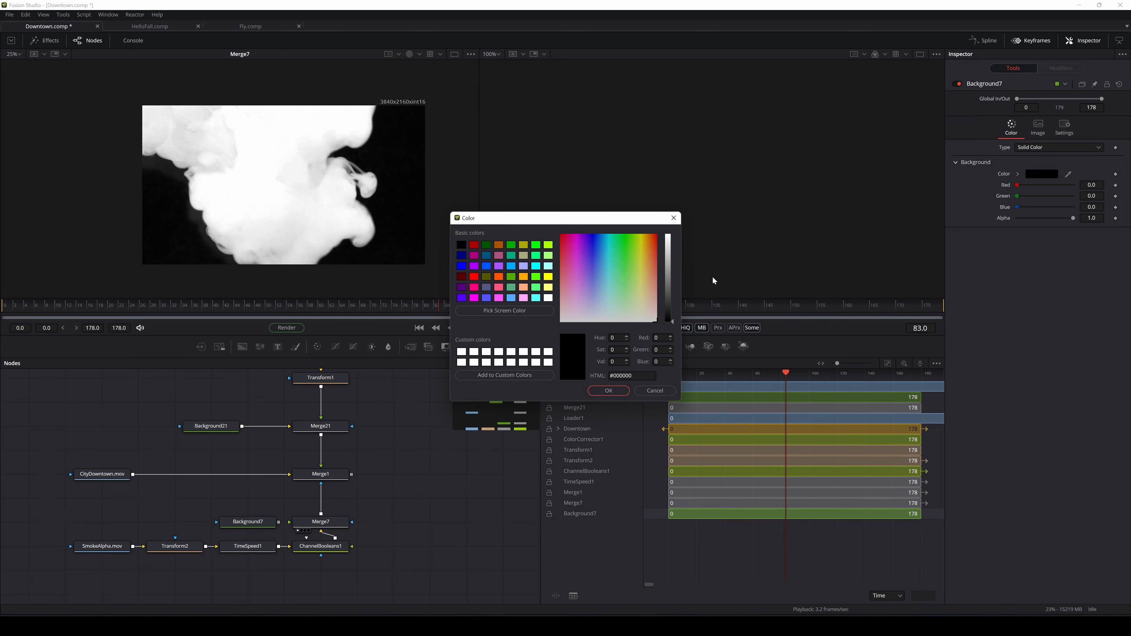
{"action": "left_click_drag", "start_coordinate": [662, 306], "coordinate": [665, 233]}
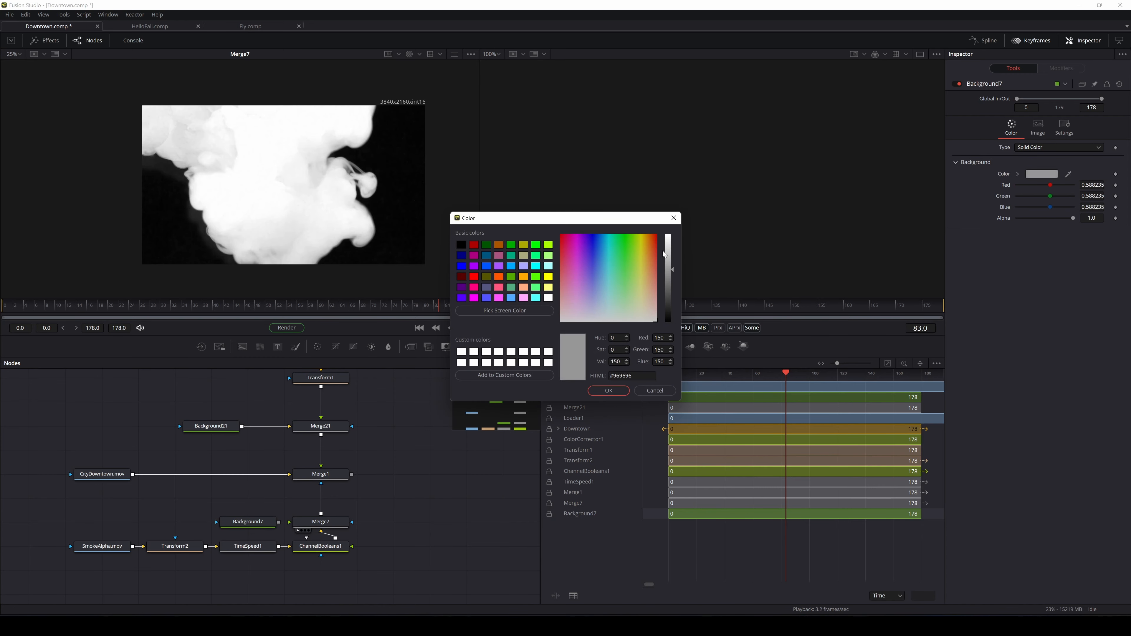
{"action": "left_click", "coordinate": [597, 394]}
Connect Background7 into Merge7 as its background and view Merge1 in full colour
{"action": "left_click_drag", "start_coordinate": [279, 524], "coordinate": [303, 524]}
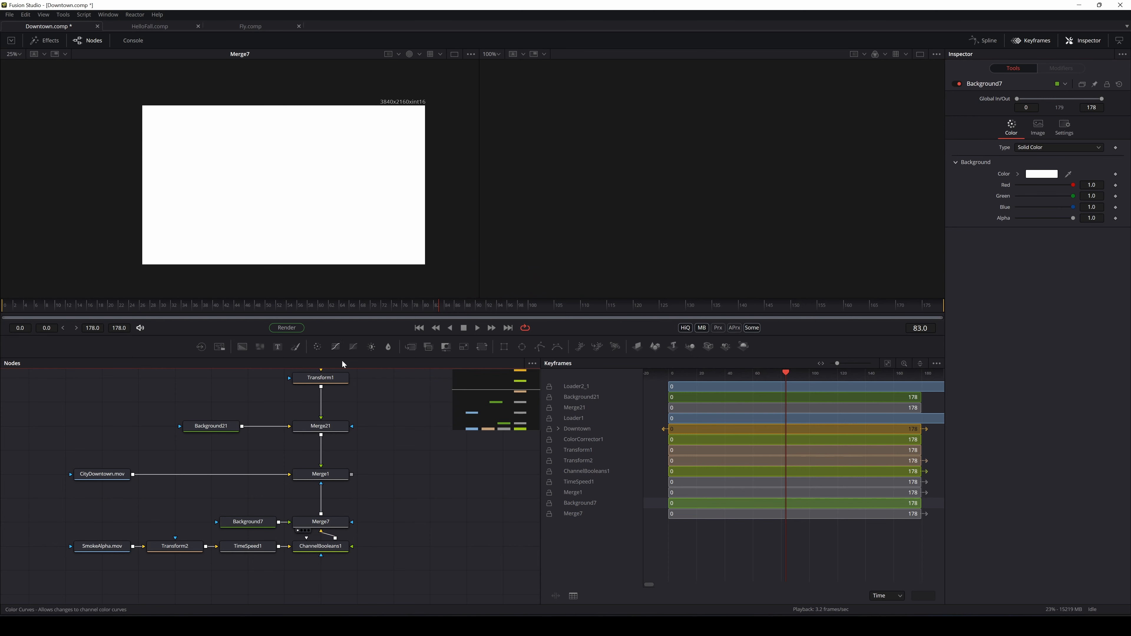
{"action": "left_click_drag", "start_coordinate": [321, 474], "coordinate": [321, 402]}
{"action": "key", "text": "ctrl+z"}
{"action": "left_click", "coordinate": [421, 56]}
{"action": "left_click", "coordinate": [419, 71]}
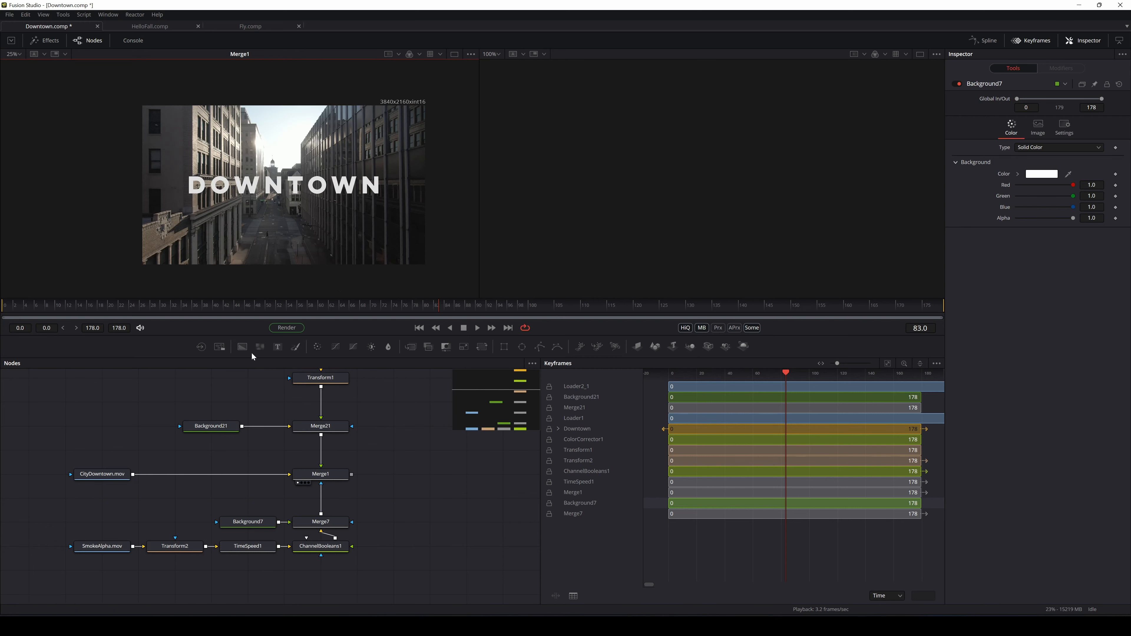
Set Background7's Alpha to 0 in the Inspector
{"action": "left_click", "coordinate": [248, 521]}
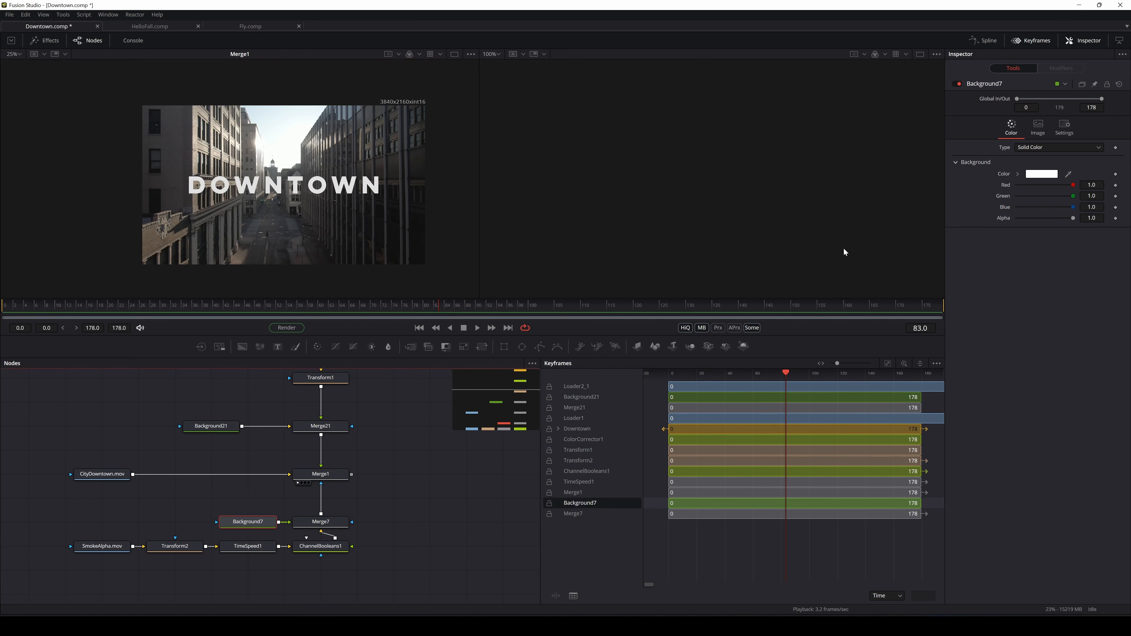
{"action": "left_click", "coordinate": [1072, 221]}
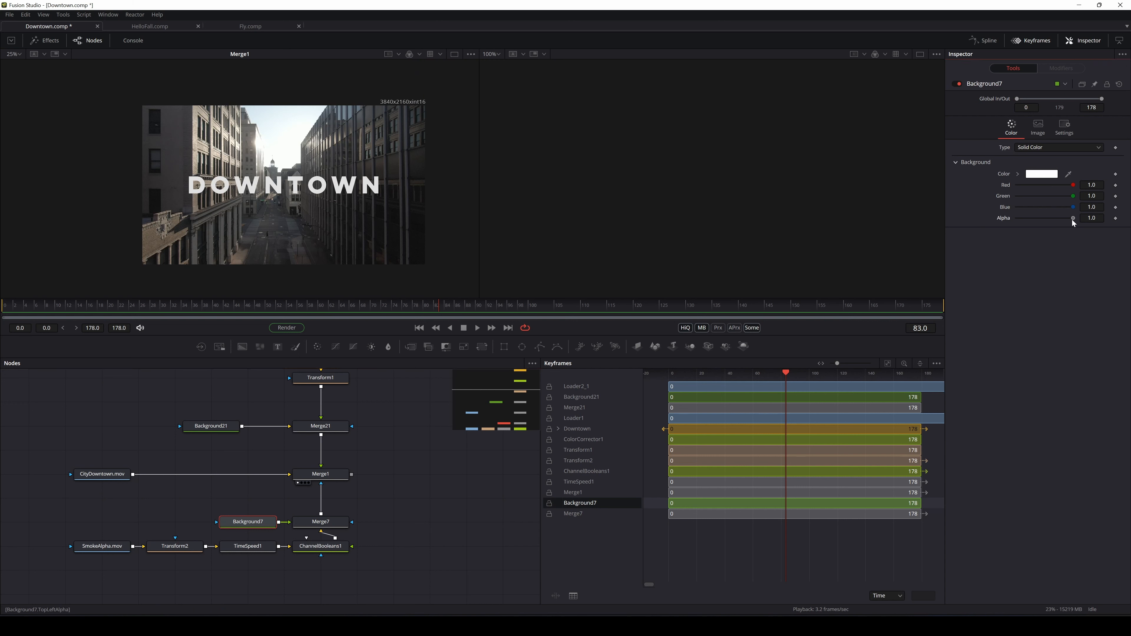
{"action": "left_click_drag", "start_coordinate": [1056, 222], "coordinate": [998, 228]}
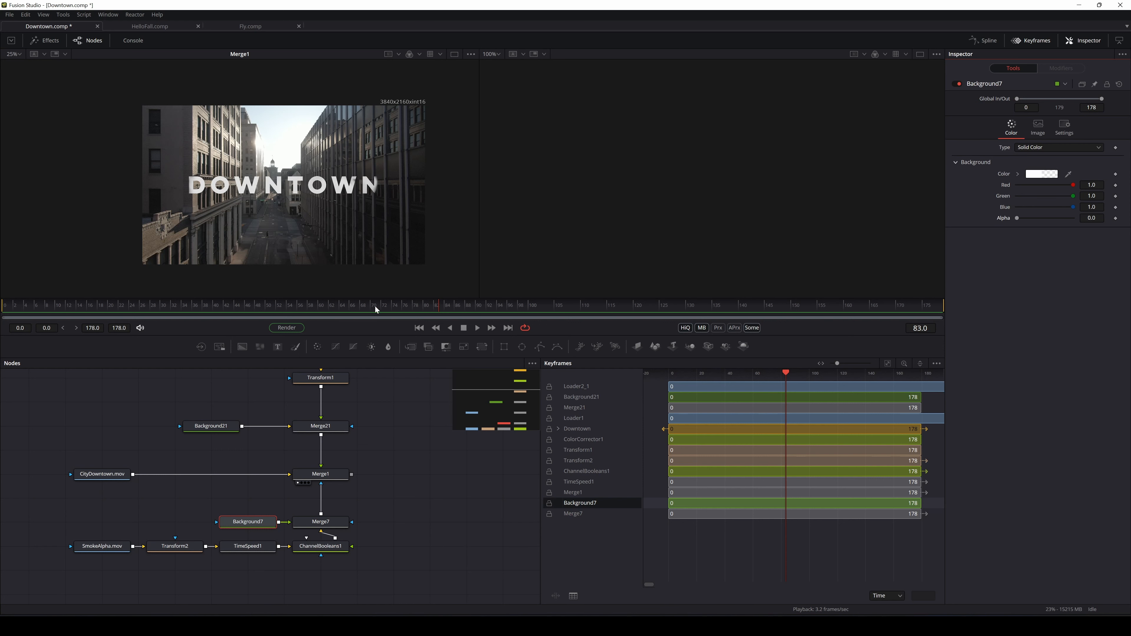
Play and scrub the timeline back to around frame 82 to check the DOWNTOWN reveal
{"action": "left_click_drag", "start_coordinate": [442, 304], "coordinate": [6, 310]}
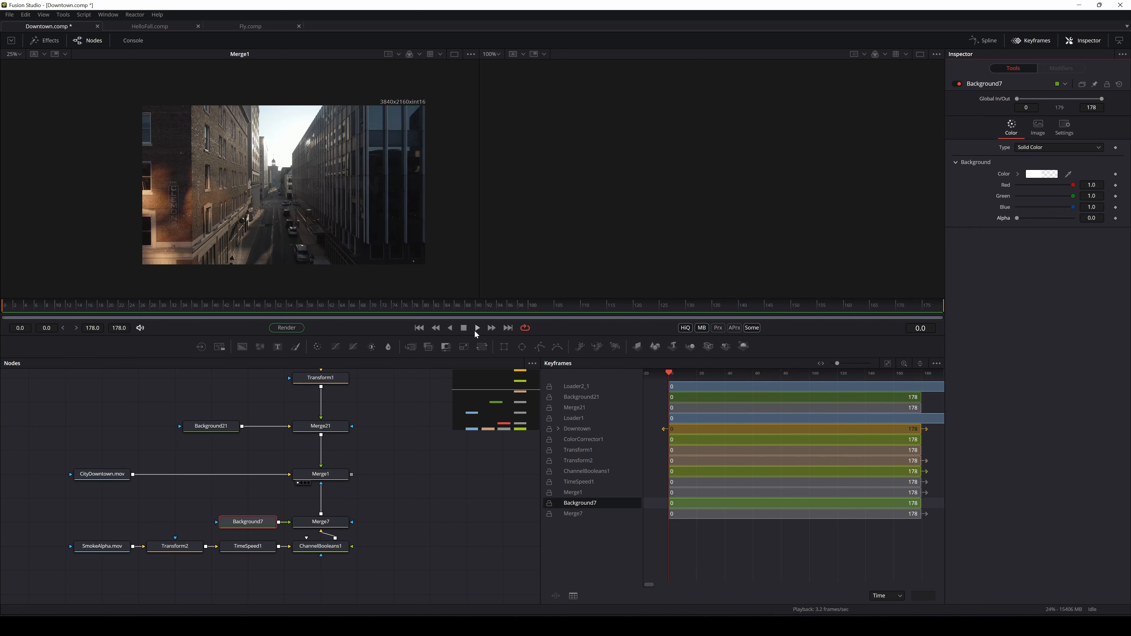
{"action": "left_click", "coordinate": [475, 330]}
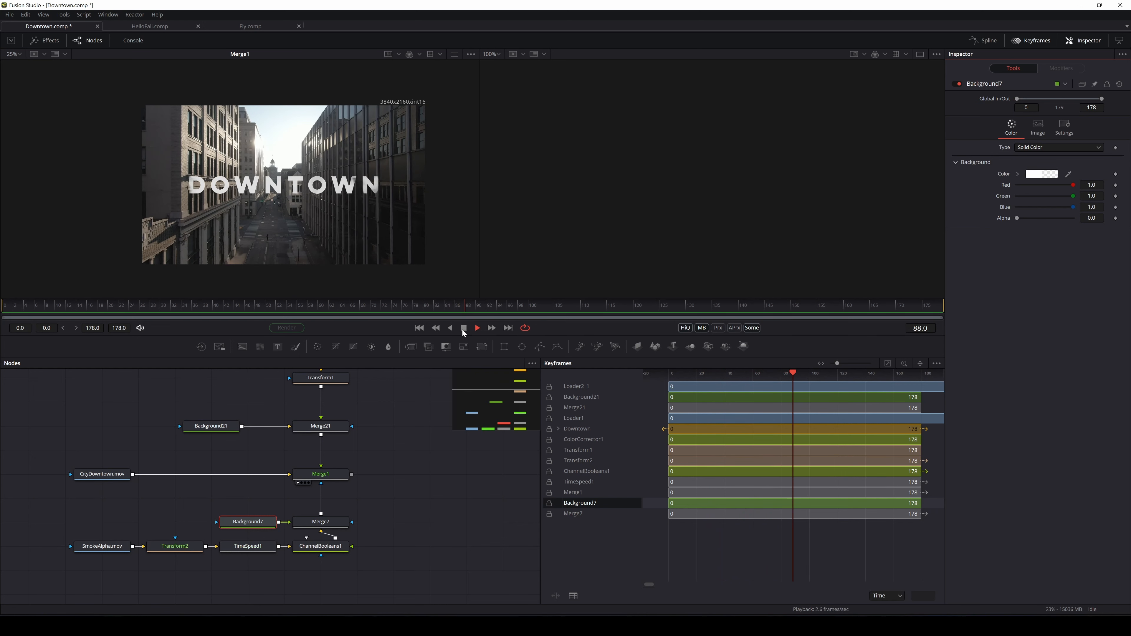
{"action": "left_click", "coordinate": [464, 329]}
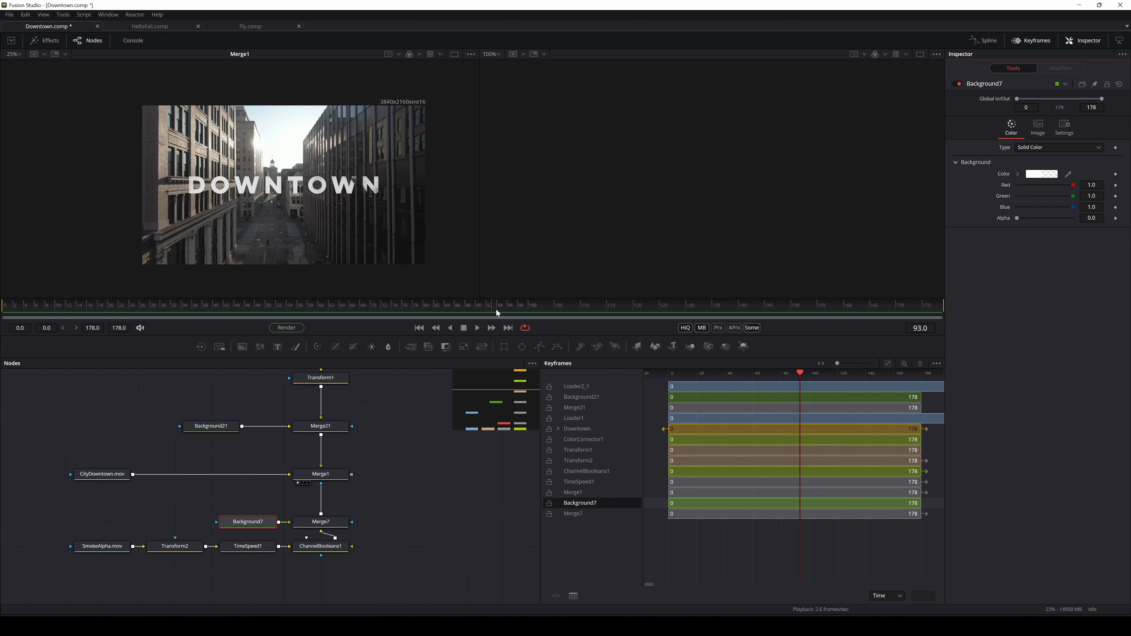
{"action": "left_click_drag", "start_coordinate": [492, 308], "coordinate": [475, 309]}
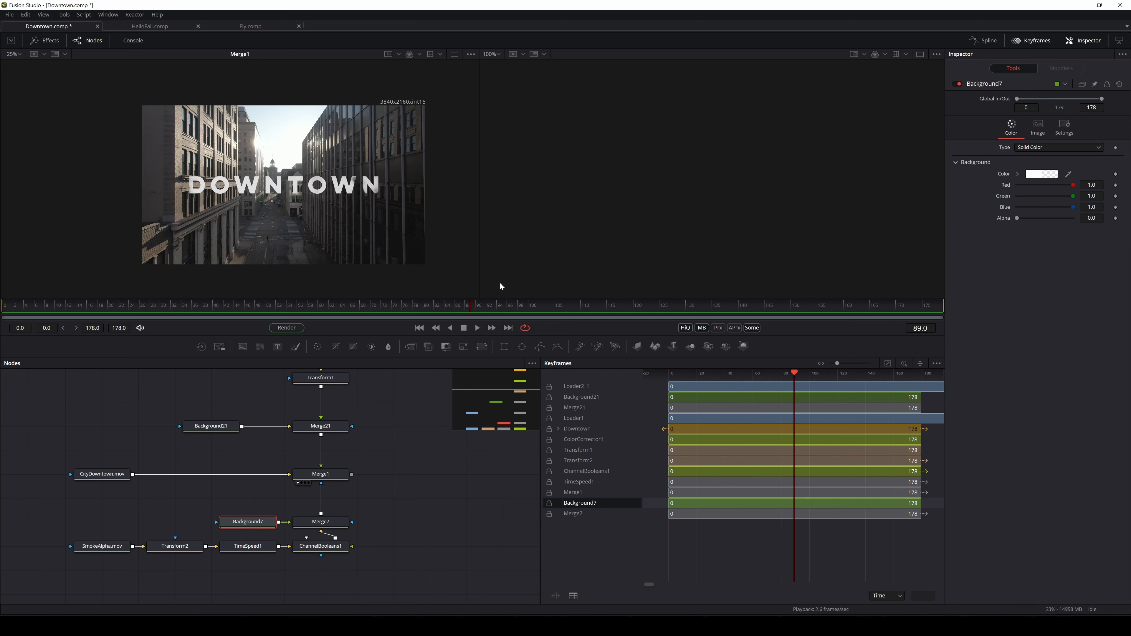
{"action": "left_click_drag", "start_coordinate": [465, 308], "coordinate": [436, 310]}
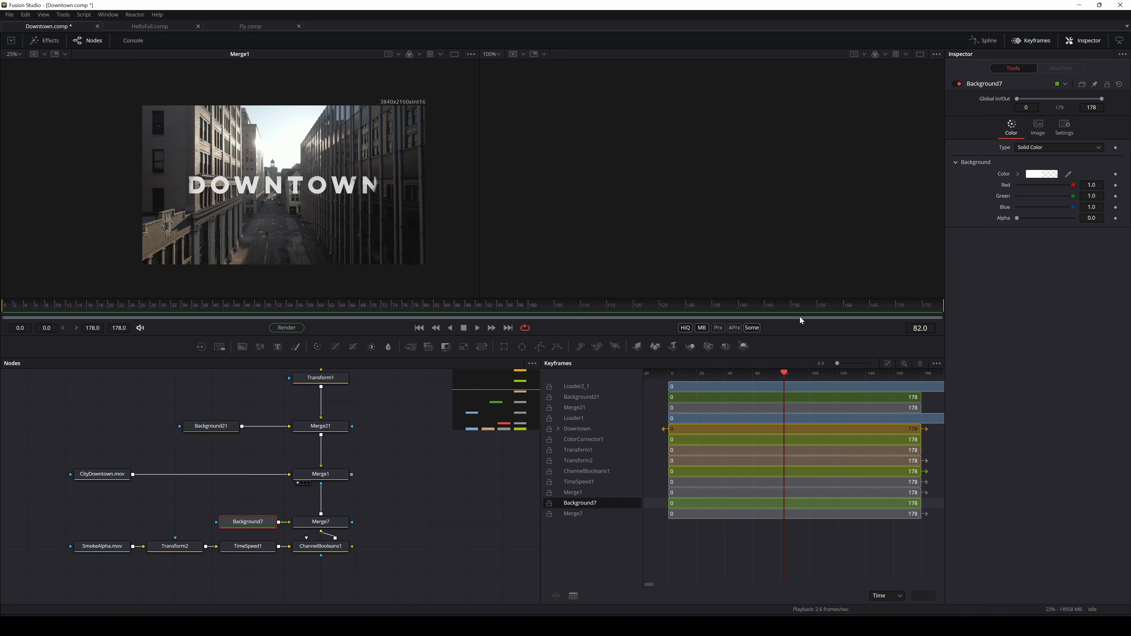
Keyframe Background7 Alpha at 0 on frame 82 and raise it to about 1 at frame 109
{"action": "left_click", "coordinate": [1116, 218]}
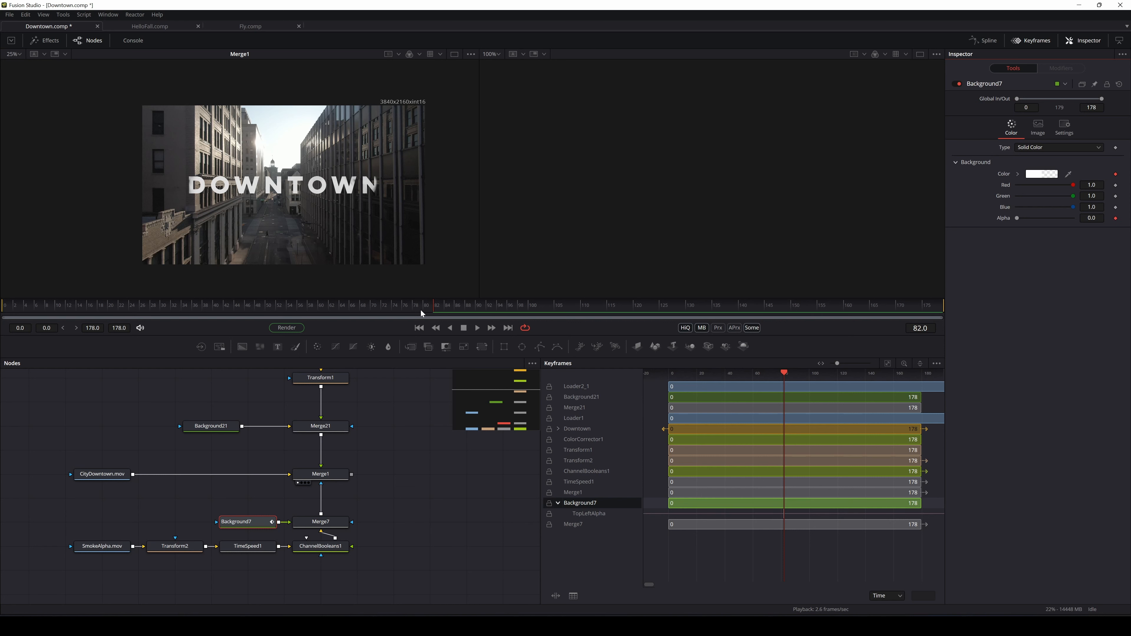
{"action": "left_click_drag", "start_coordinate": [439, 312], "coordinate": [580, 315]}
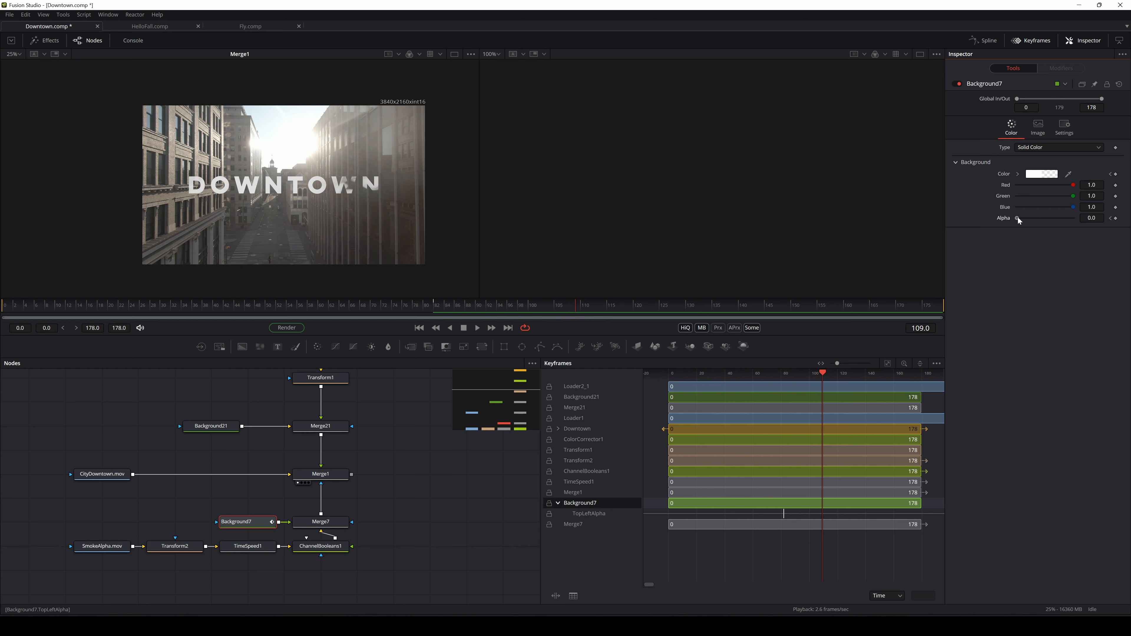
{"action": "left_click_drag", "start_coordinate": [1018, 219], "coordinate": [1022, 220]}
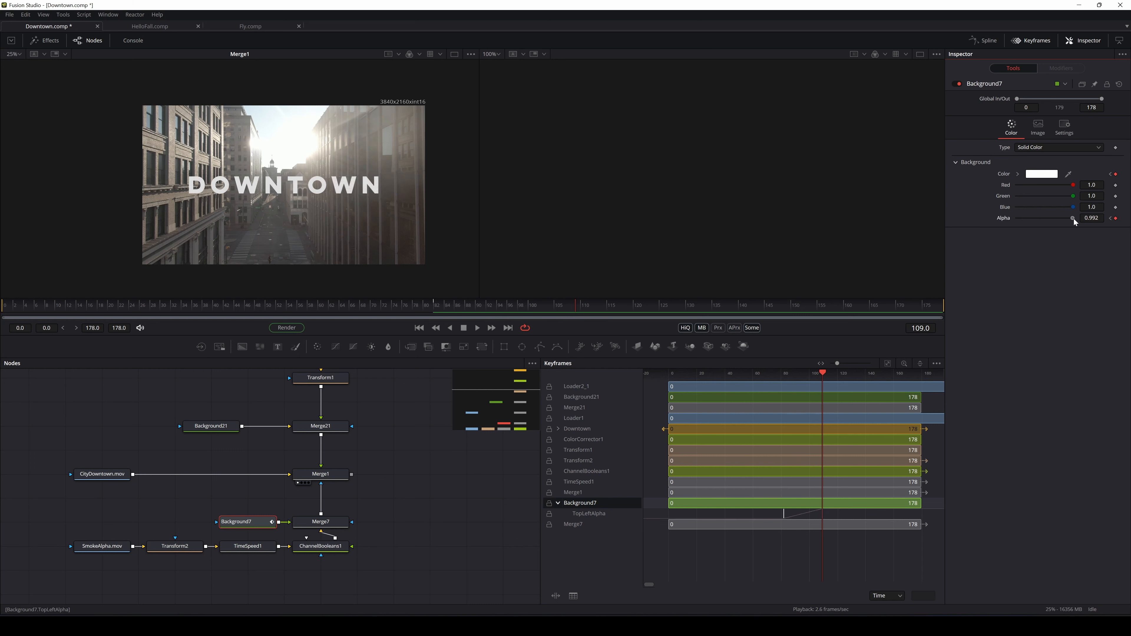
{"action": "left_click_drag", "start_coordinate": [568, 305], "coordinate": [513, 301]}
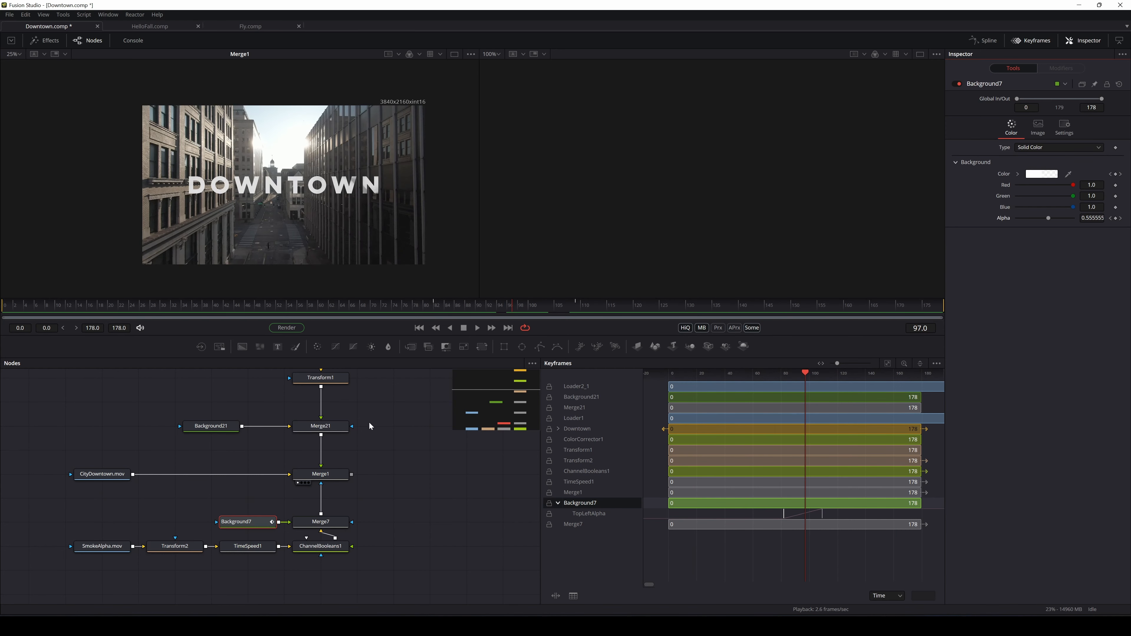
{"action": "left_click_drag", "start_coordinate": [383, 414], "coordinate": [376, 451]}
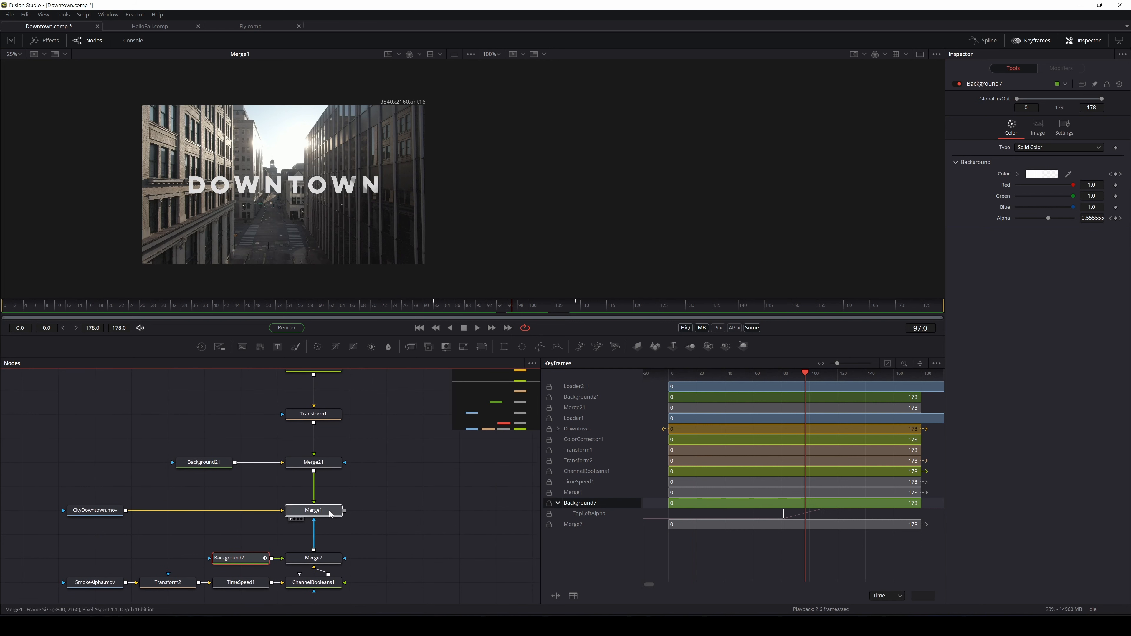
Rearrange Merge1, CityDowntown.mov, Merge21 and Background21 to make room above Merge1
{"action": "left_click_drag", "start_coordinate": [329, 511], "coordinate": [332, 496]}
{"action": "left_click_drag", "start_coordinate": [92, 509], "coordinate": [93, 496]}
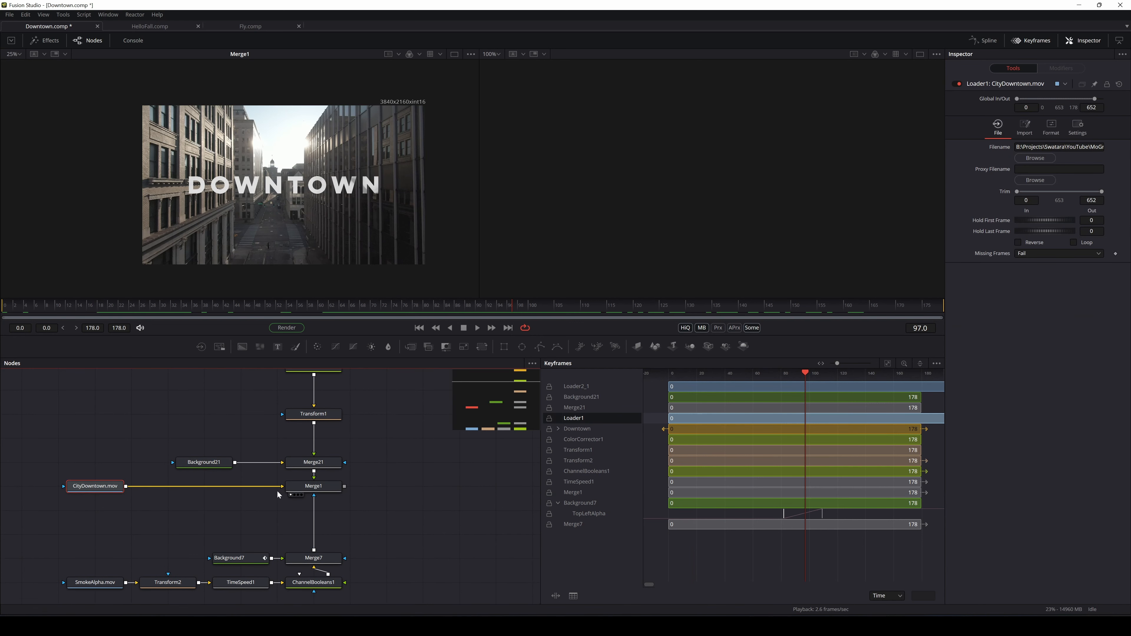
{"action": "left_click_drag", "start_coordinate": [314, 486], "coordinate": [313, 510]}
{"action": "left_click_drag", "start_coordinate": [96, 489], "coordinate": [97, 514]}
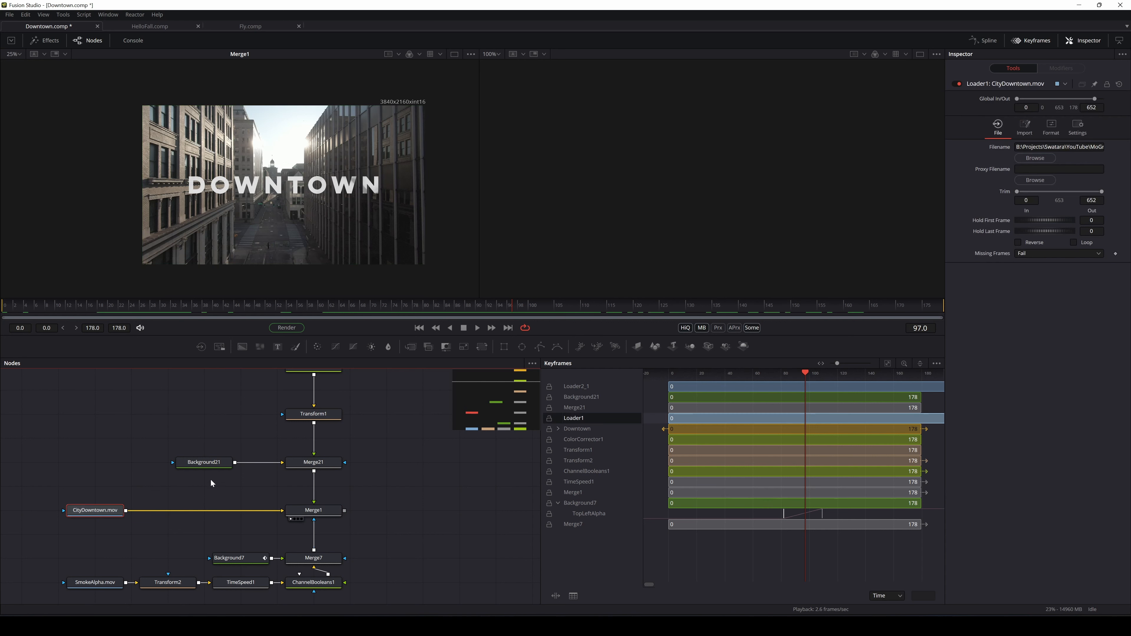
{"action": "left_click_drag", "start_coordinate": [313, 463], "coordinate": [314, 439]}
{"action": "left_click_drag", "start_coordinate": [197, 471], "coordinate": [197, 447]}
{"action": "left_click", "coordinate": [379, 455]}
Add a Shadow node and insert it between Merge21 and Merge1
{"action": "key", "text": "shift+space"}
{"action": "type", "text": "shadow"}
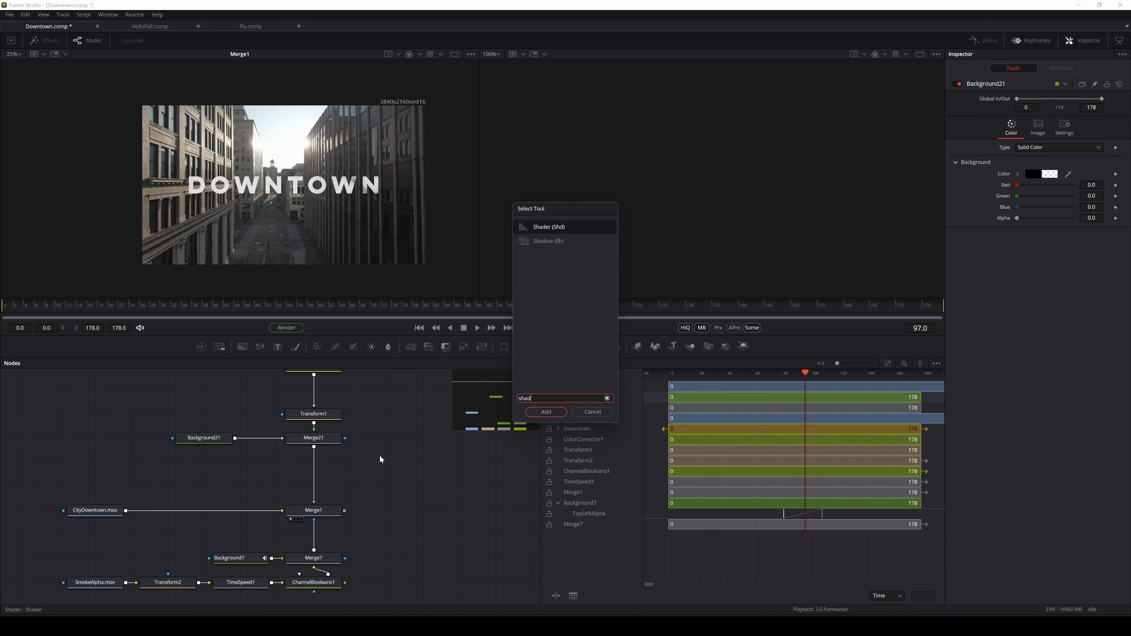
{"action": "left_click", "coordinate": [547, 415]}
{"action": "left_click", "coordinate": [323, 486]}
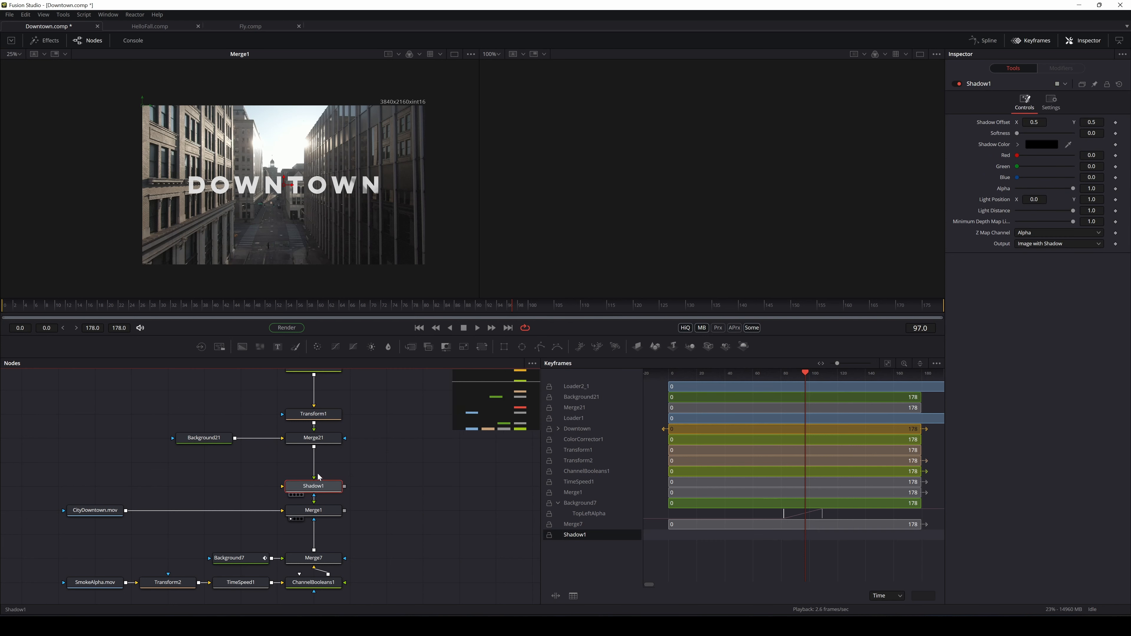
{"action": "left_click_drag", "start_coordinate": [317, 474], "coordinate": [322, 466]}
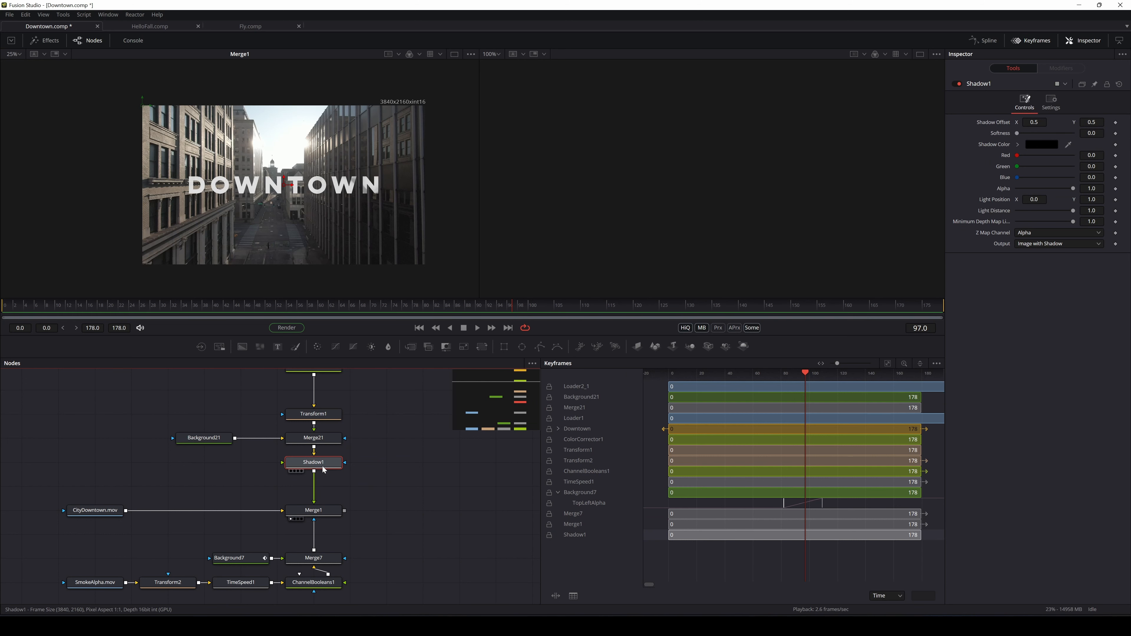
{"action": "scroll", "coordinate": [306, 224], "scroll_direction": "up", "scroll_amount": 10}
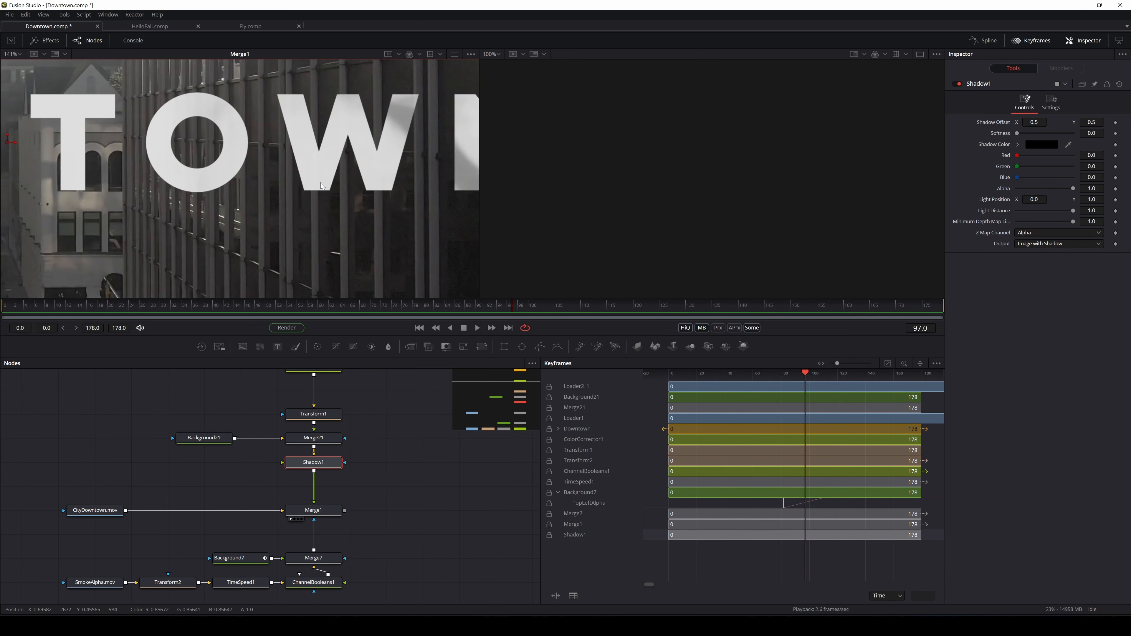
Set Shadow1 Softness to 0.02 and the shadow colour Alpha to 0, then fit the viewer
{"action": "mouse_move", "coordinate": [1019, 133]}
{"action": "left_mouse_down"}
{"action": "mouse_move", "coordinate": [1054, 133]}
{"action": "mouse_move", "coordinate": [1018, 135]}
{"action": "mouse_move", "coordinate": [1039, 135]}
{"action": "left_mouse_up"}
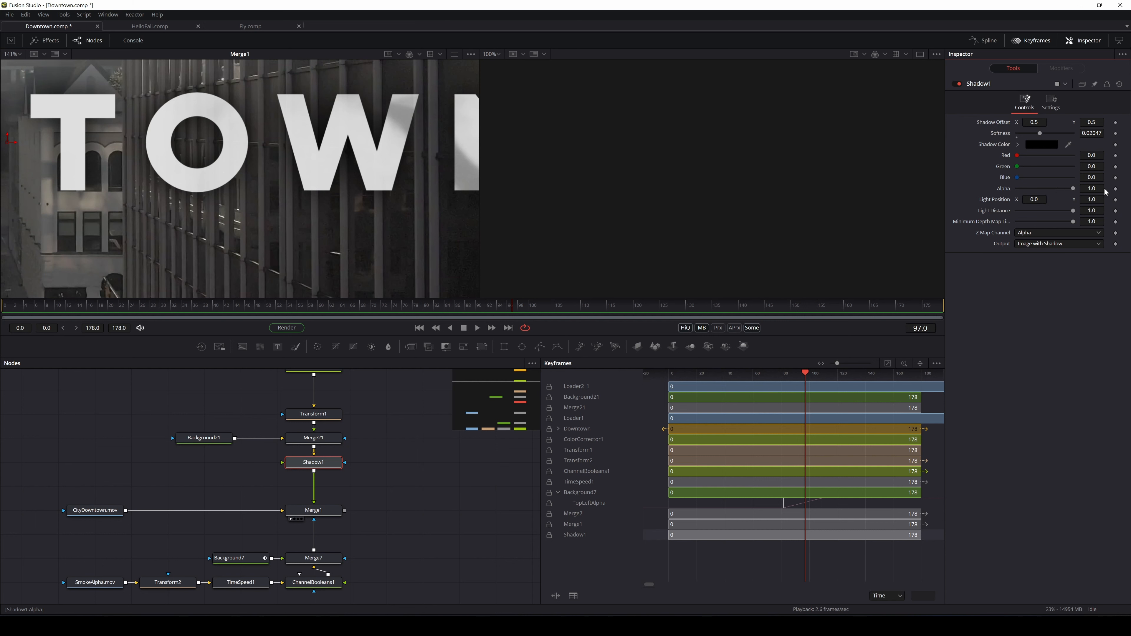
{"action": "left_click_drag", "start_coordinate": [1073, 189], "coordinate": [1015, 200]}
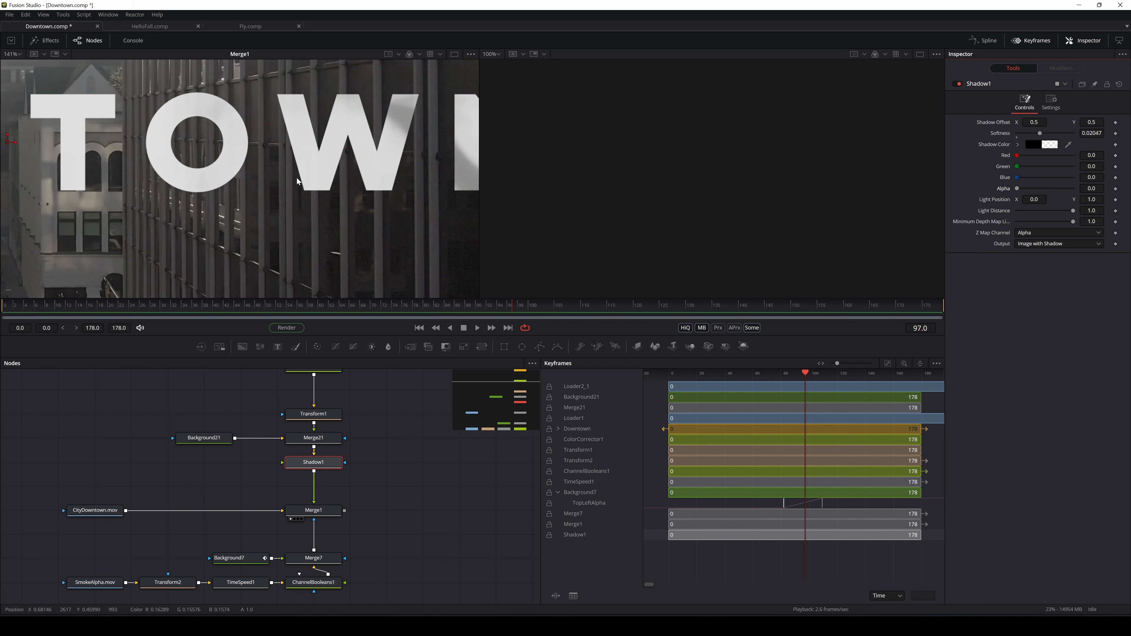
{"action": "key", "text": "ctrl+f"}
{"action": "scroll", "coordinate": [293, 180], "scroll_direction": "down", "scroll_amount": 2}
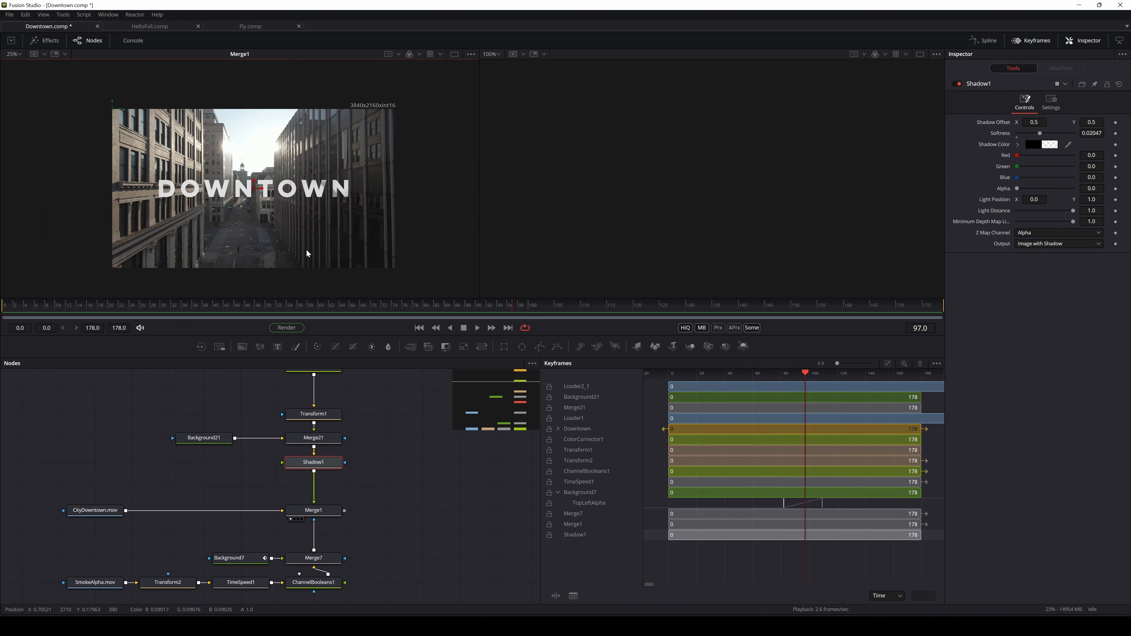
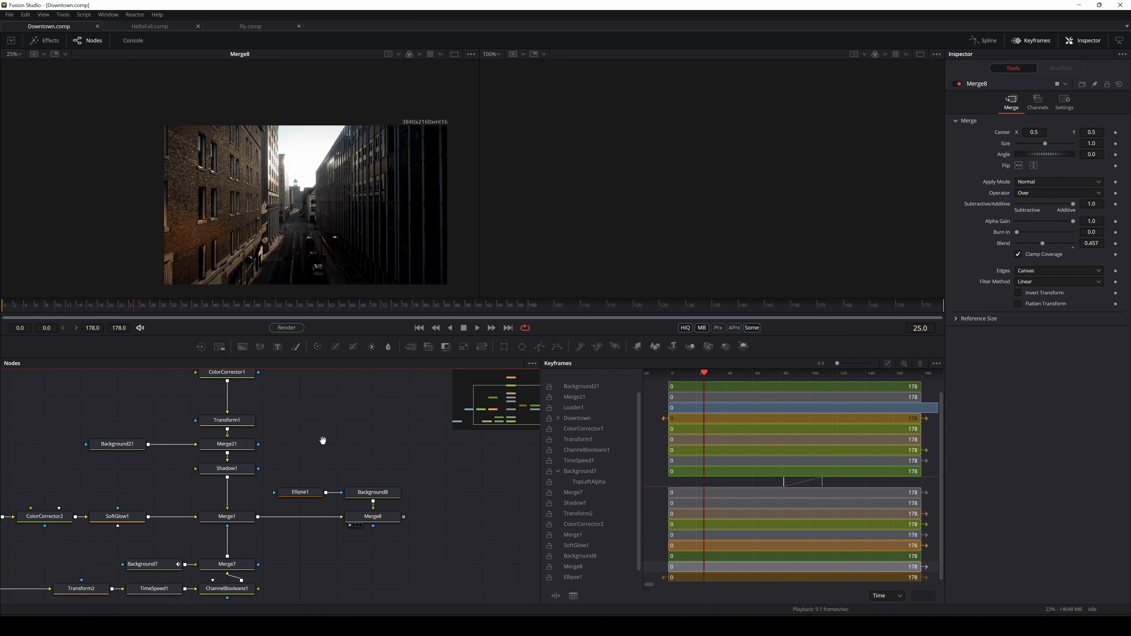
Box-select SmokeAlpha, Transform2, TimeSpeed1 and ChannelBooleans1 and drag them lower in the graph
{"action": "scroll", "coordinate": [334, 452], "scroll_direction": "down", "scroll_amount": 2}
{"action": "scroll", "coordinate": [333, 458], "scroll_direction": "right", "scroll_amount": 2}
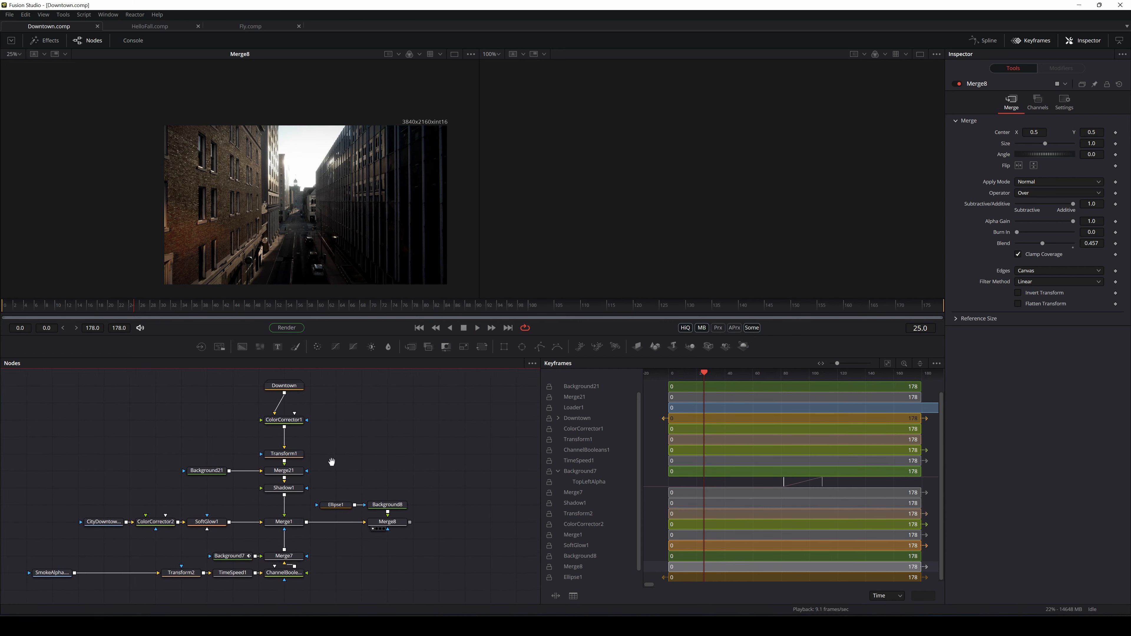
{"action": "scroll", "coordinate": [339, 460], "scroll_direction": "up", "scroll_amount": 3}
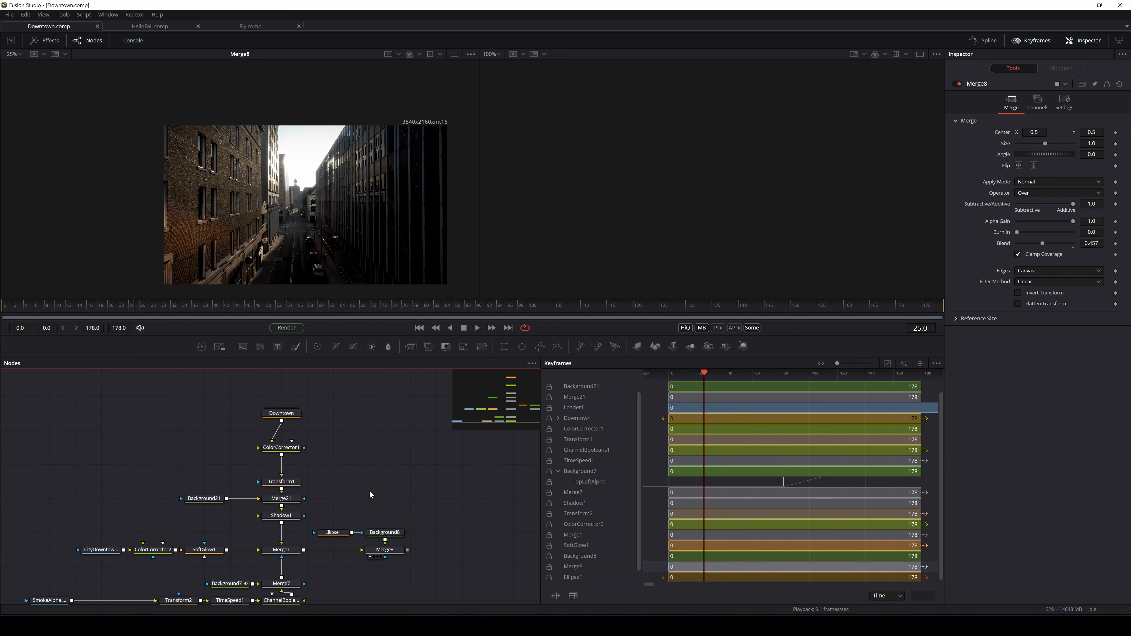
{"action": "left_click_drag", "start_coordinate": [370, 483], "coordinate": [393, 437]}
{"action": "left_click_drag", "start_coordinate": [365, 546], "coordinate": [47, 594]}
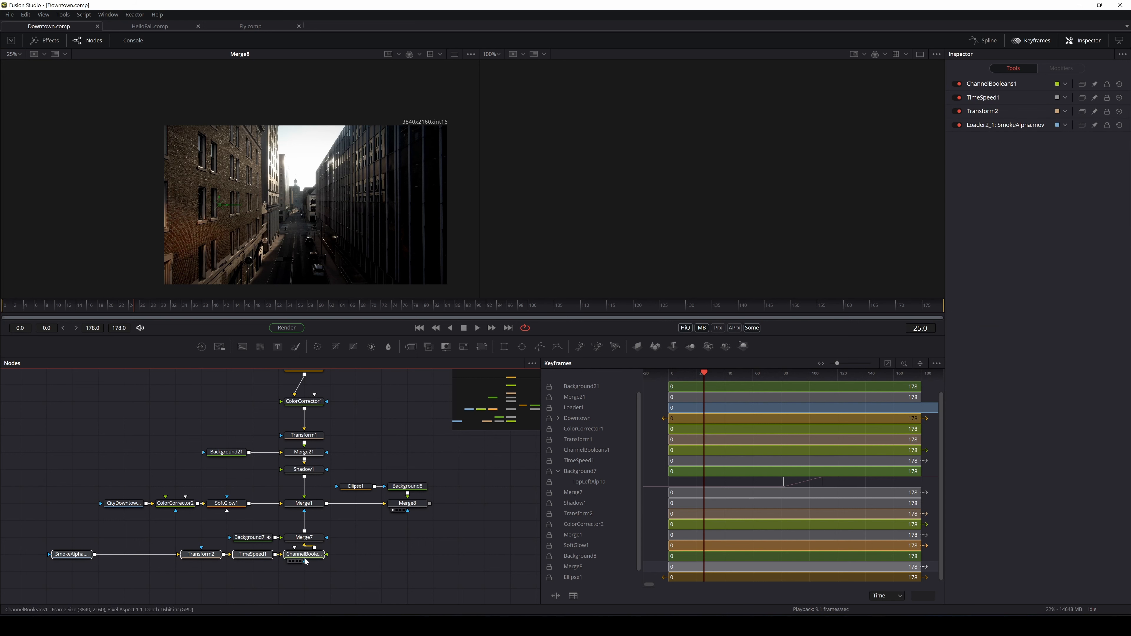
{"action": "left_click_drag", "start_coordinate": [304, 554], "coordinate": [304, 572]}
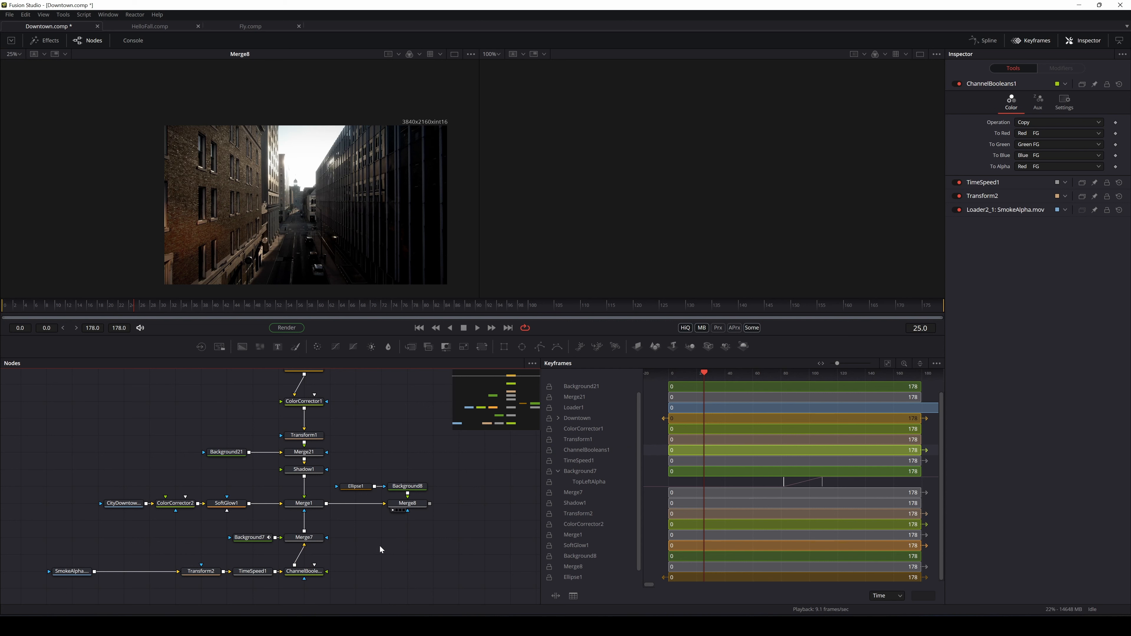
{"action": "left_click_drag", "start_coordinate": [403, 546], "coordinate": [375, 564]}
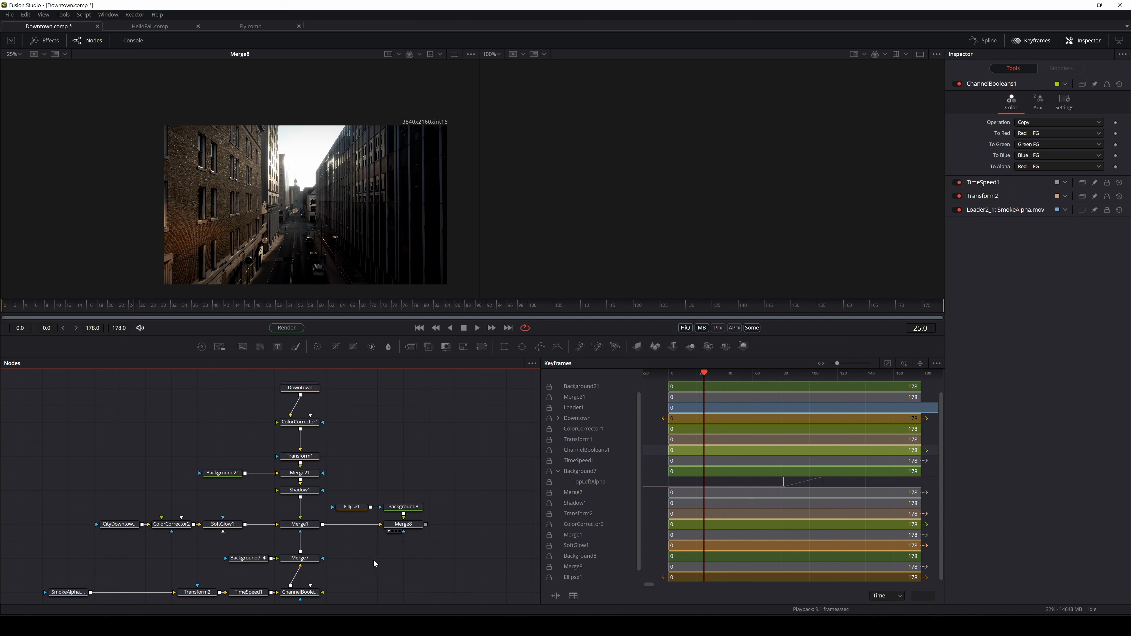
{"action": "mouse_move", "coordinate": [353, 560]}
{"action": "left_mouse_down"}
{"action": "mouse_move", "coordinate": [364, 532]}
{"action": "mouse_move", "coordinate": [350, 563]}
{"action": "mouse_move", "coordinate": [364, 543]}
{"action": "left_mouse_up"}
Check ChannelBooleans1's Red-to-Alpha setting, then view SmokeAlpha alone in the left viewer at frame 59
{"action": "scroll", "coordinate": [348, 559], "scroll_direction": "up", "scroll_amount": 1}
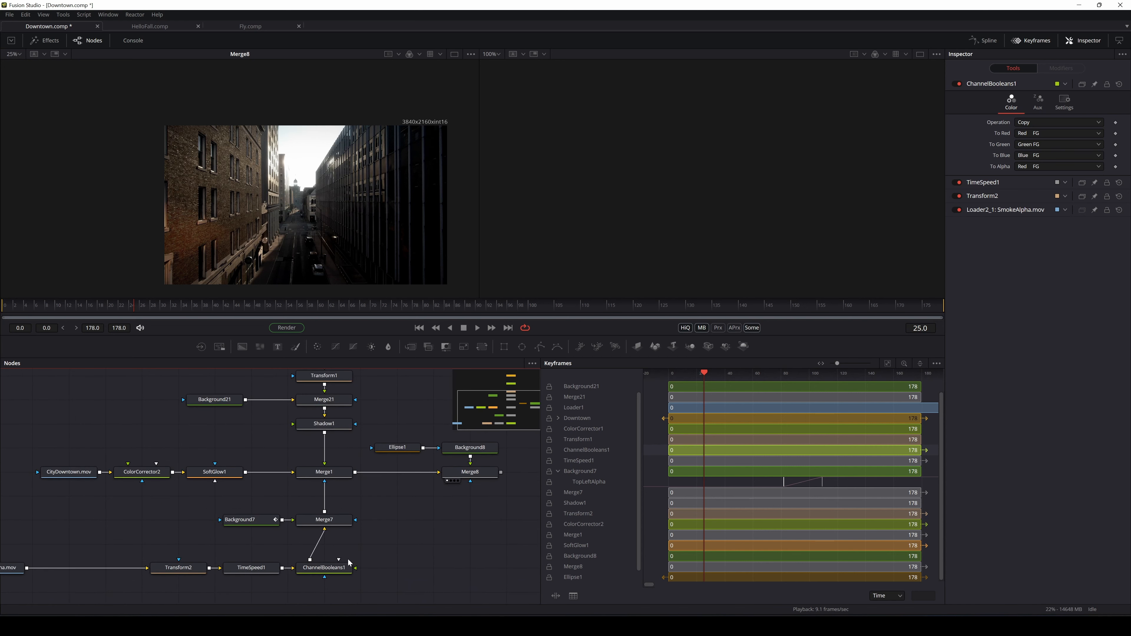
{"action": "scroll", "coordinate": [368, 543], "scroll_direction": "down", "scroll_amount": 1}
{"action": "scroll", "coordinate": [370, 520], "scroll_direction": "down", "scroll_amount": 1}
{"action": "left_click_drag", "start_coordinate": [357, 517], "coordinate": [388, 527]}
{"action": "left_click_drag", "start_coordinate": [319, 532], "coordinate": [224, 546]}
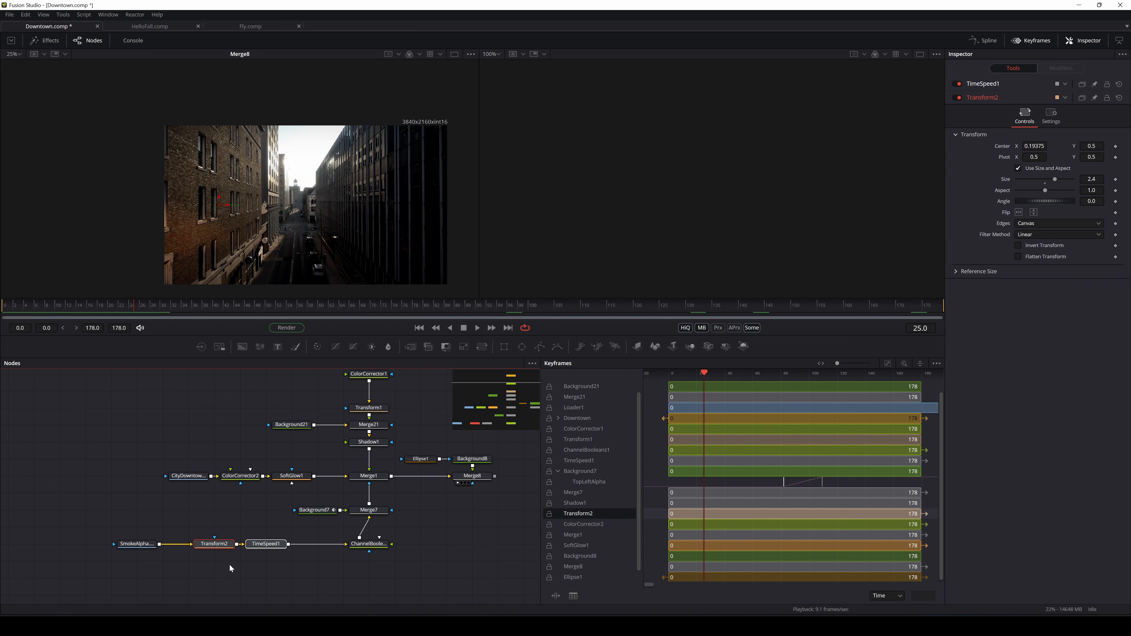
{"action": "left_click", "coordinate": [361, 541]}
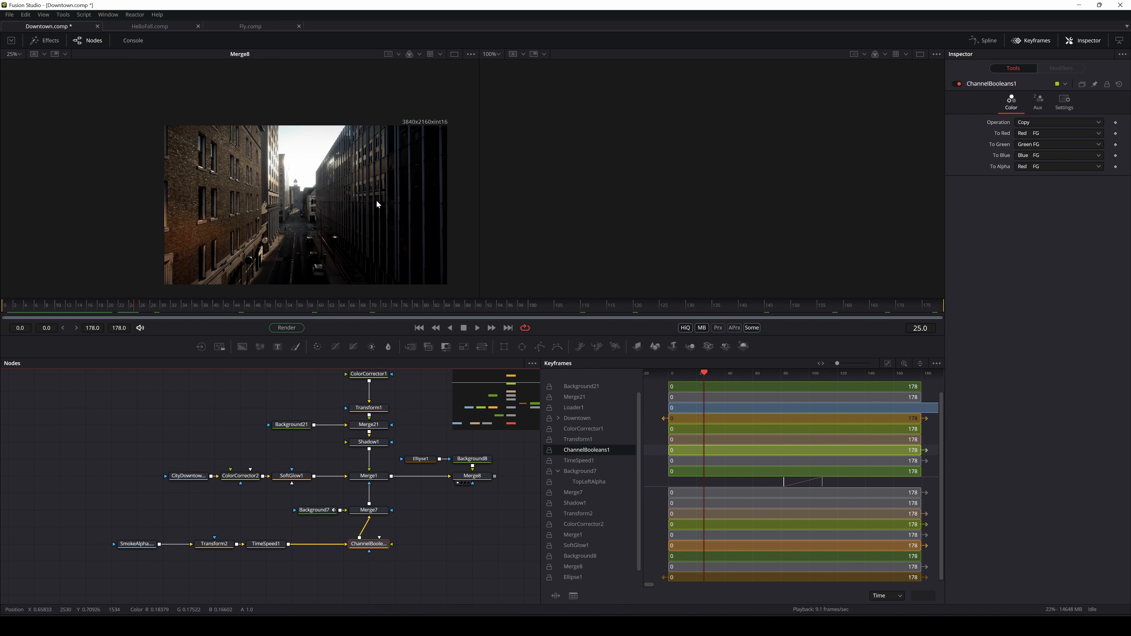
{"action": "left_click_drag", "start_coordinate": [138, 544], "coordinate": [227, 227]}
{"action": "left_click_drag", "start_coordinate": [133, 303], "coordinate": [312, 302]}
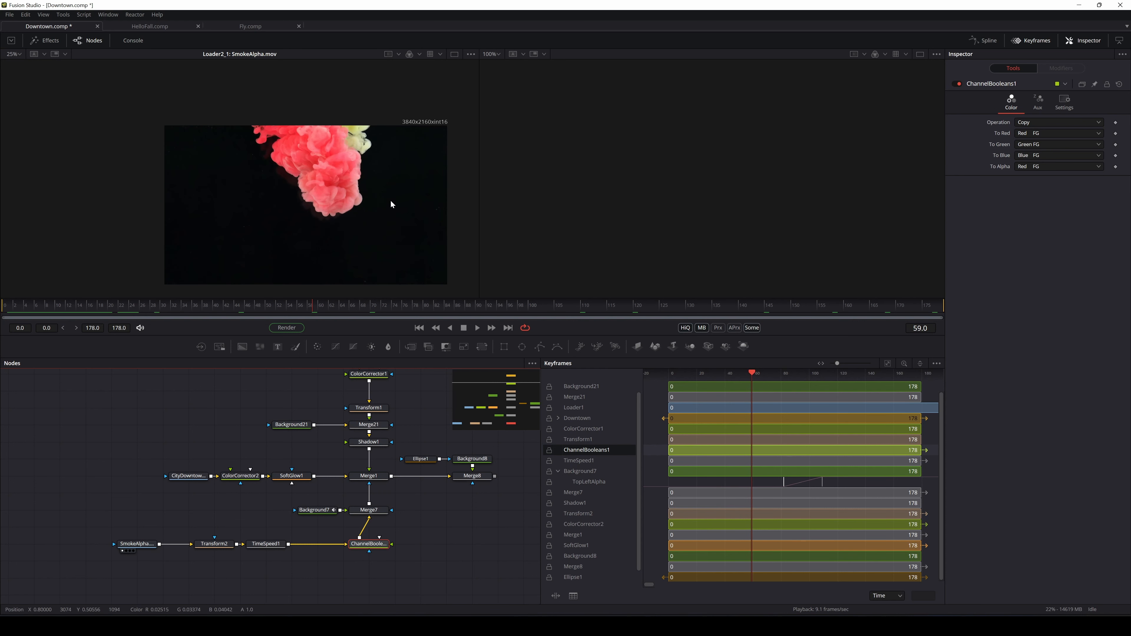
View the smoke clip's red, green and blue channels one at a time
{"action": "left_click", "coordinate": [418, 54]}
{"action": "left_click", "coordinate": [424, 82]}
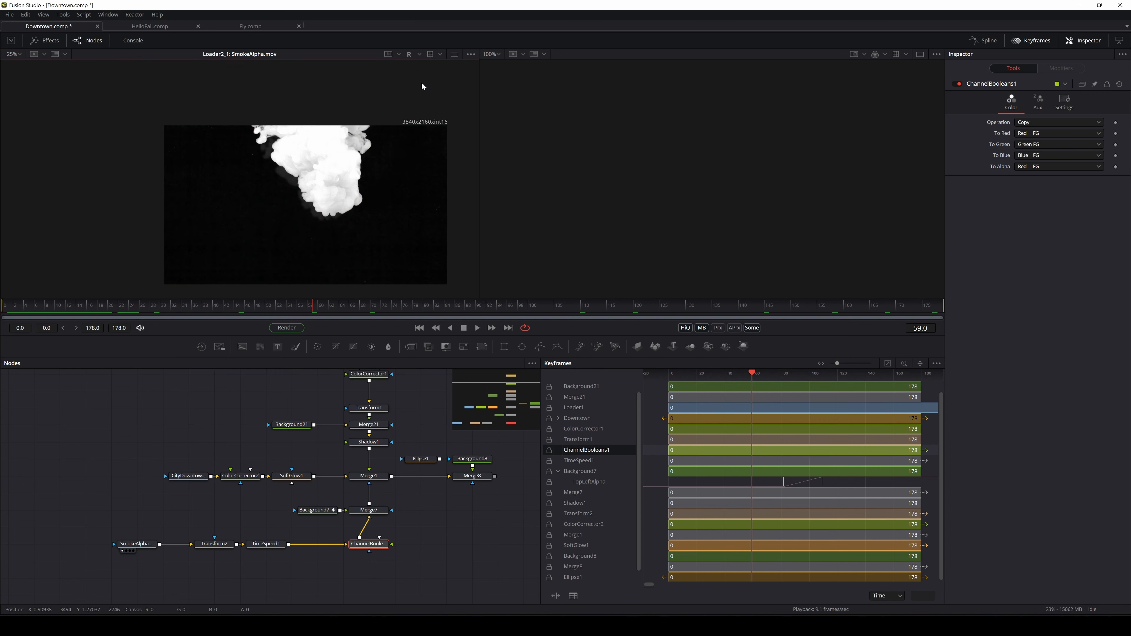
{"action": "scroll", "coordinate": [346, 179], "scroll_direction": "up", "scroll_amount": 4}
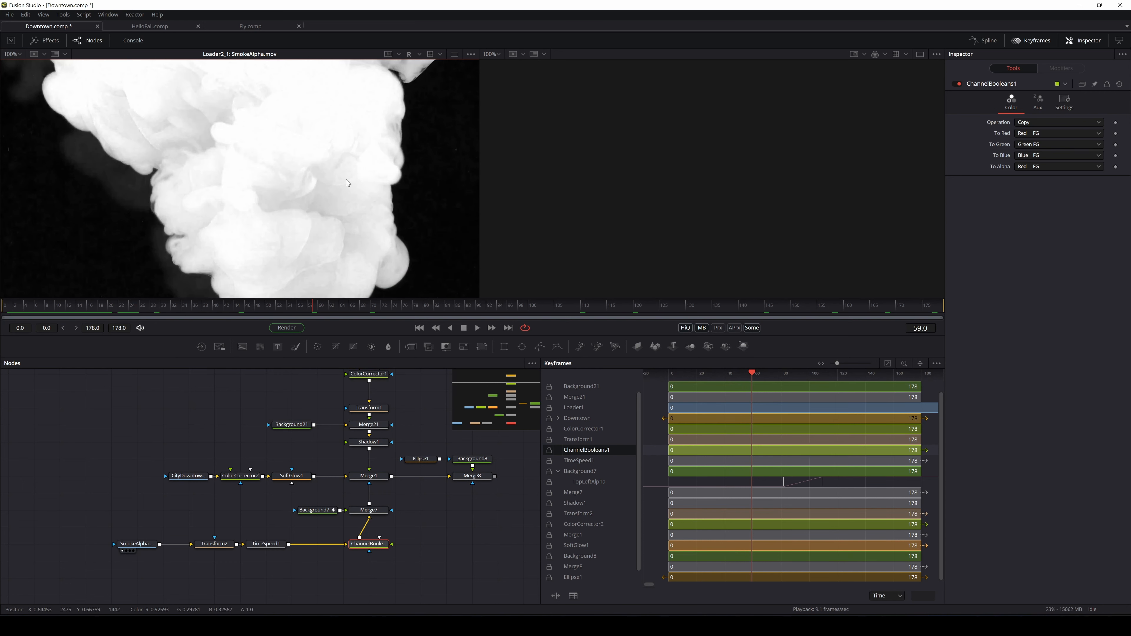
{"action": "scroll", "coordinate": [346, 180], "scroll_direction": "down", "scroll_amount": 1}
{"action": "mouse_move", "coordinate": [321, 201]}
{"action": "left_mouse_down"}
{"action": "mouse_move", "coordinate": [360, 165]}
{"action": "mouse_move", "coordinate": [304, 204]}
{"action": "left_mouse_up"}
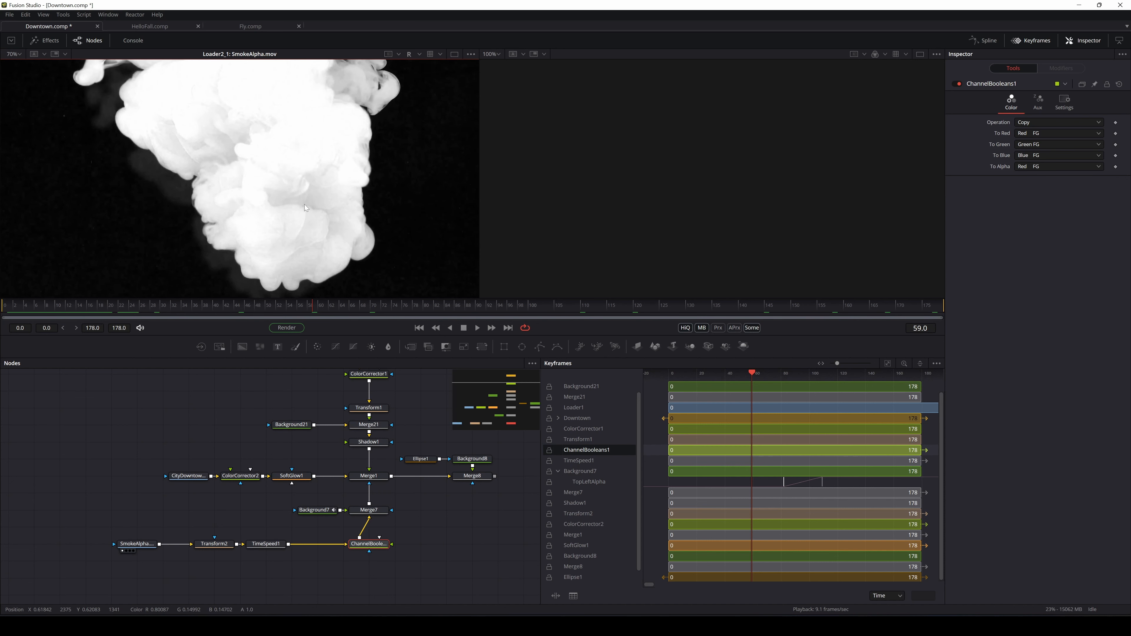
{"action": "scroll", "coordinate": [303, 213], "scroll_direction": "down", "scroll_amount": 1}
{"action": "scroll", "coordinate": [302, 213], "scroll_direction": "up", "scroll_amount": 1}
{"action": "left_click_drag", "start_coordinate": [352, 250], "coordinate": [366, 220]}
{"action": "scroll", "coordinate": [367, 220], "scroll_direction": "down", "scroll_amount": 2}
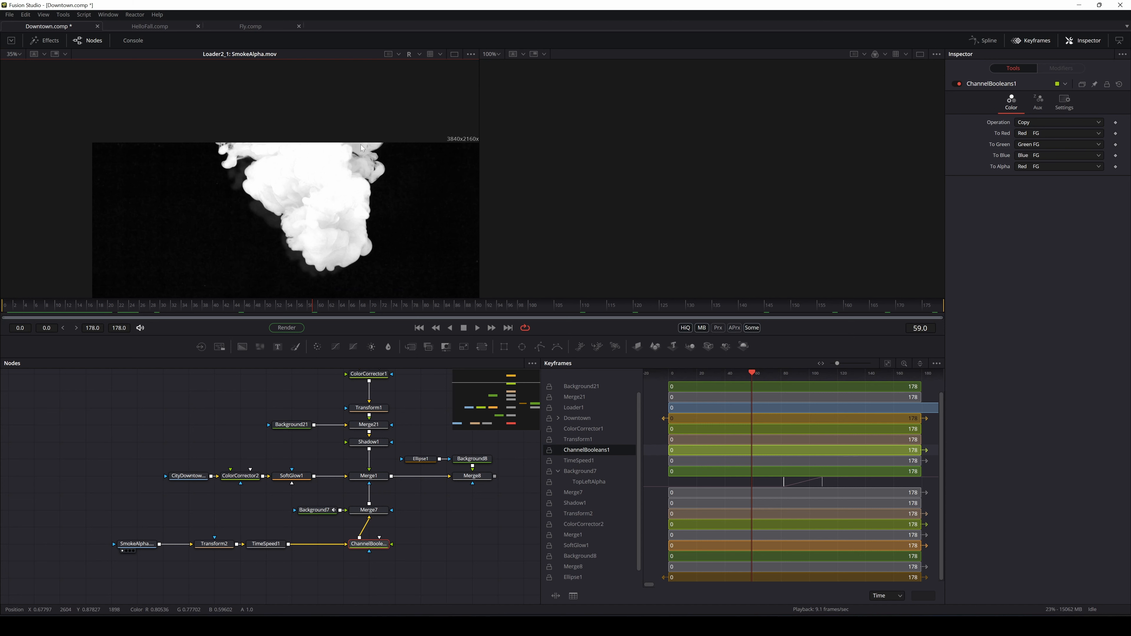
{"action": "left_click", "coordinate": [419, 55]}
{"action": "left_click", "coordinate": [422, 87]}
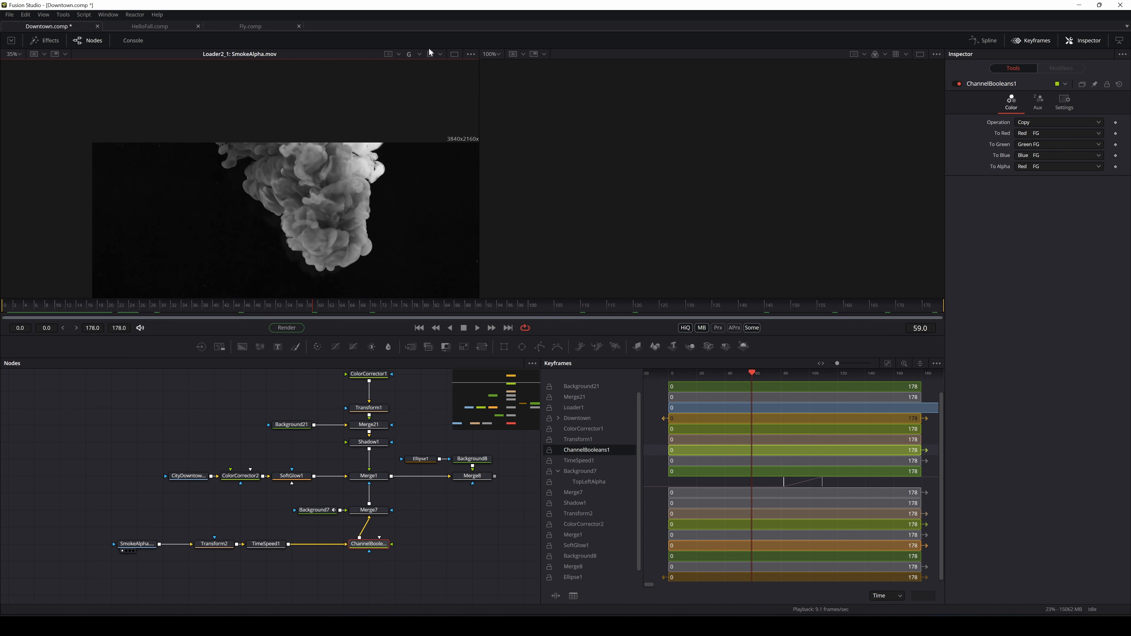
{"action": "left_click", "coordinate": [418, 55]}
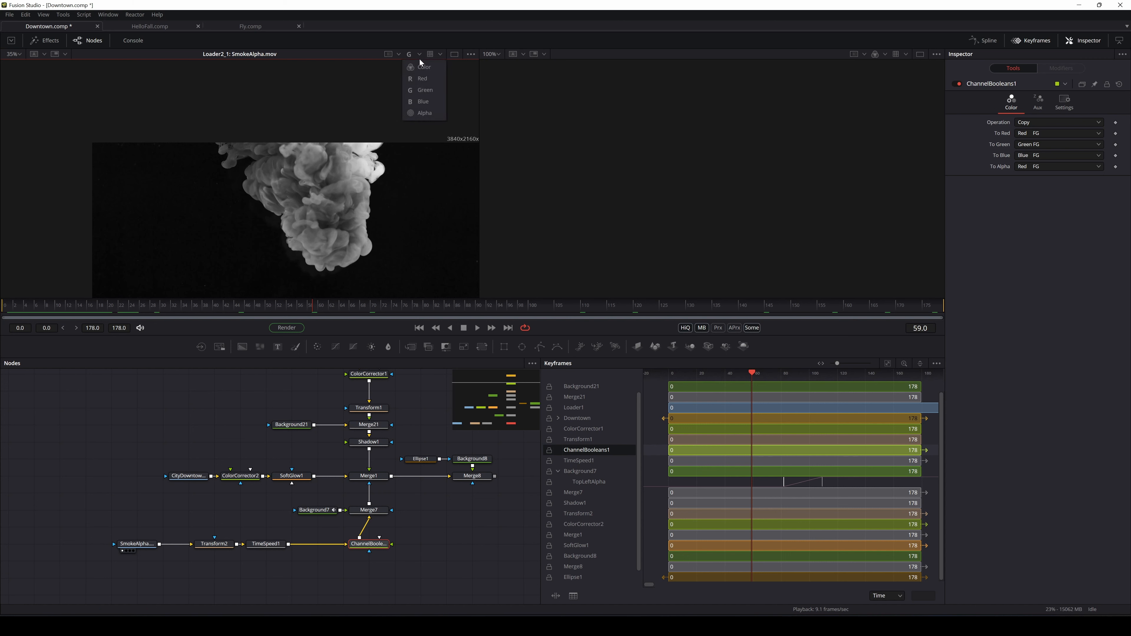
{"action": "left_click", "coordinate": [423, 101]}
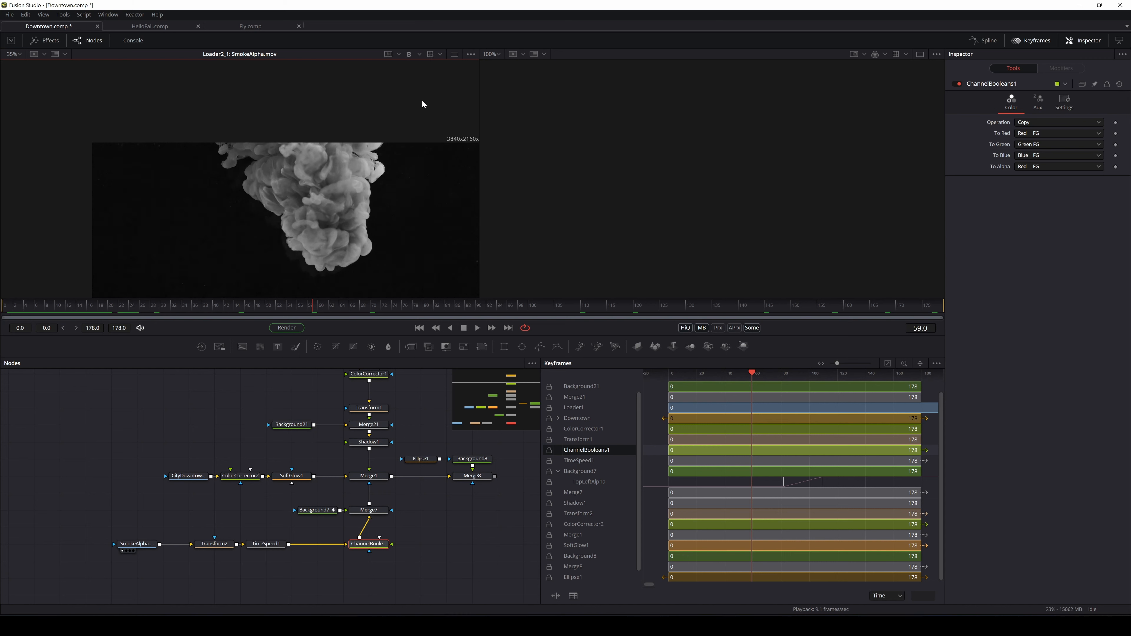
Cycle through red, green and blue again, return to full colour, then load Merge8 in the viewer
{"action": "left_click", "coordinate": [419, 55]}
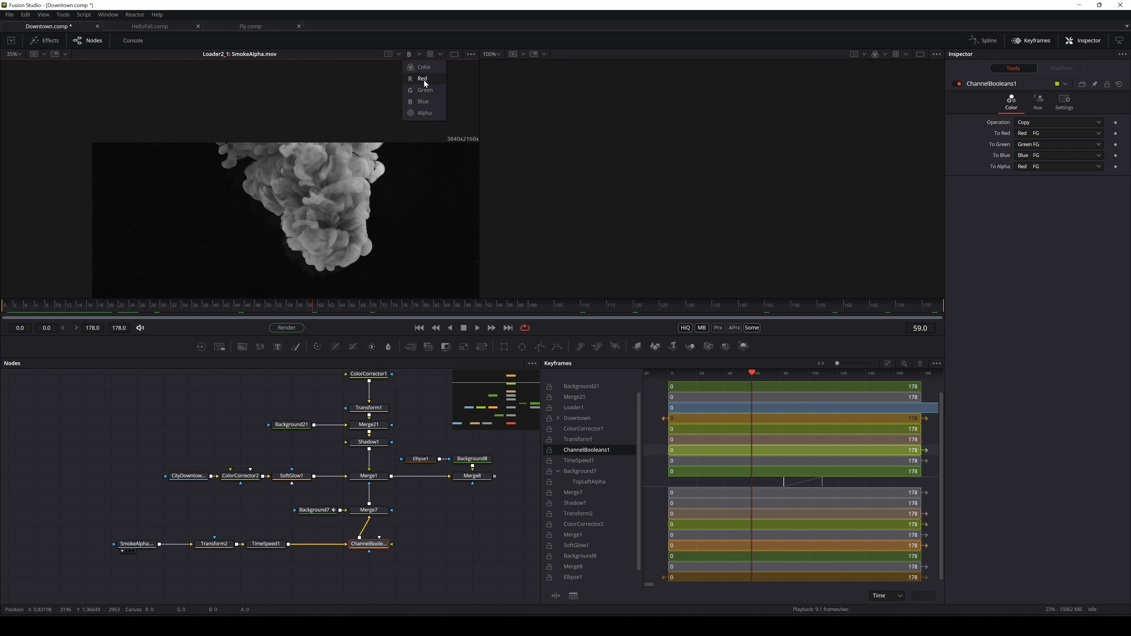
{"action": "left_click", "coordinate": [424, 80]}
{"action": "left_click", "coordinate": [421, 54]}
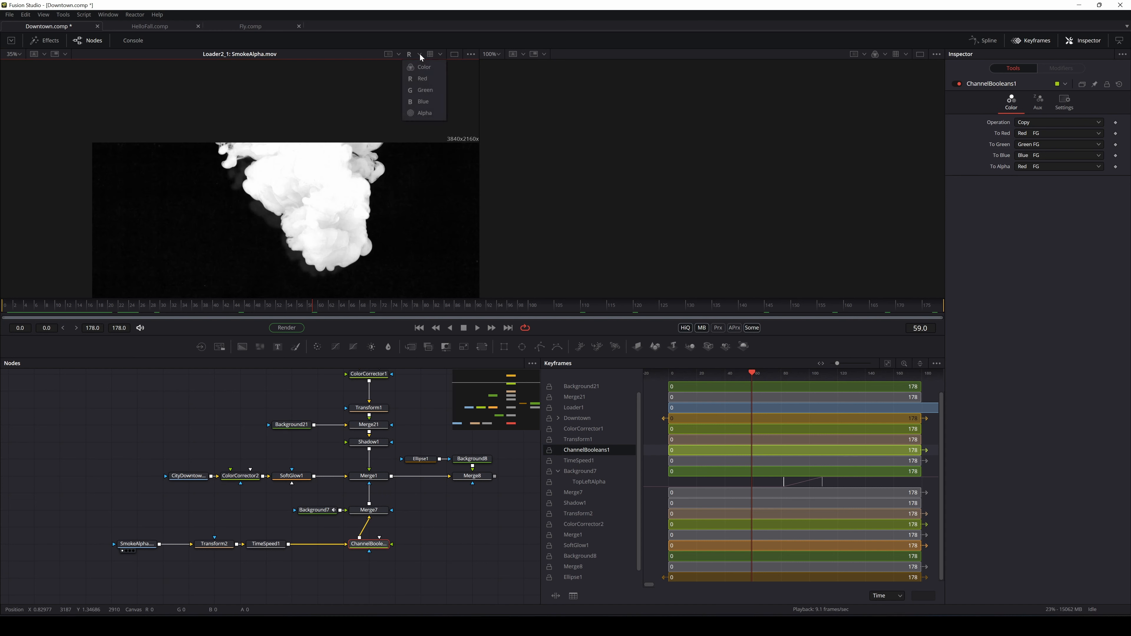
{"action": "left_click", "coordinate": [426, 89]}
{"action": "left_click", "coordinate": [418, 55]}
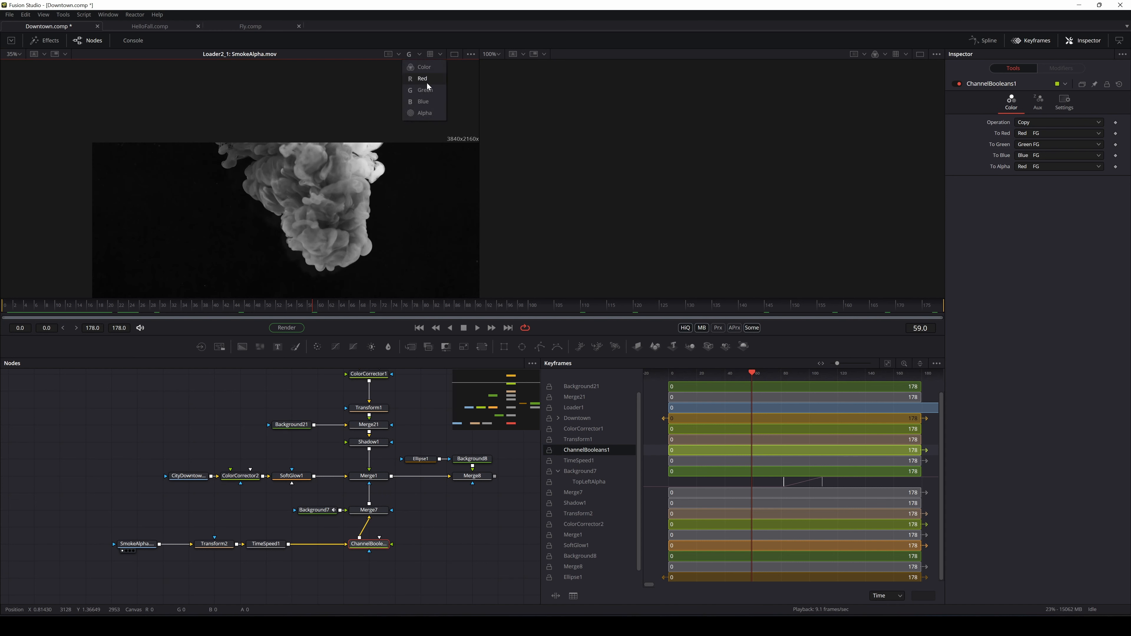
{"action": "left_click", "coordinate": [426, 102]}
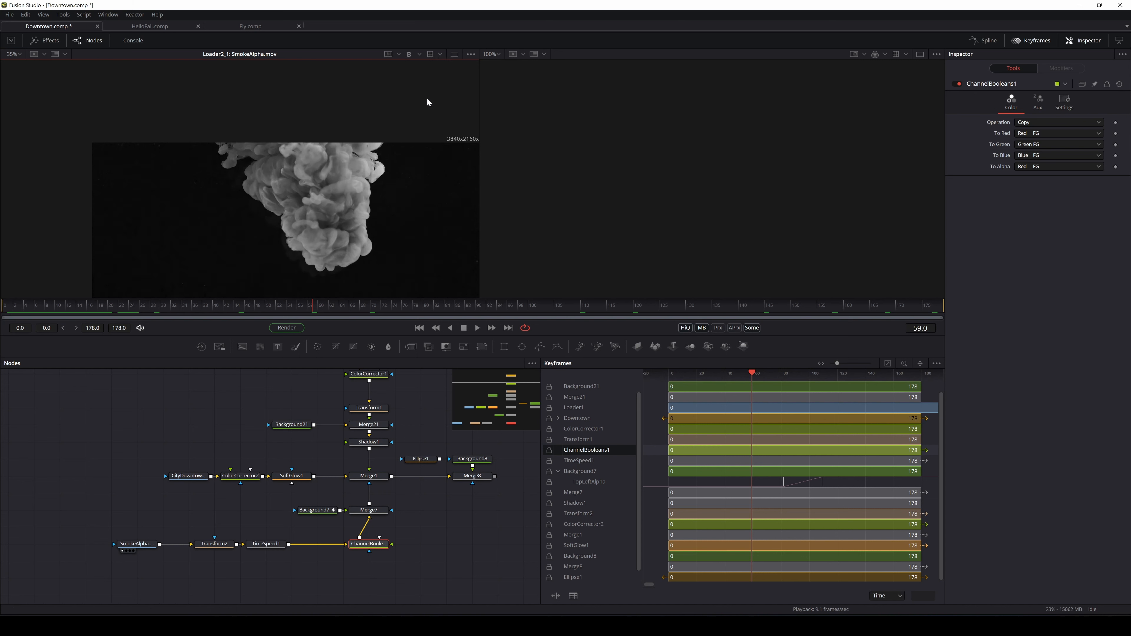
{"action": "left_click", "coordinate": [418, 54]}
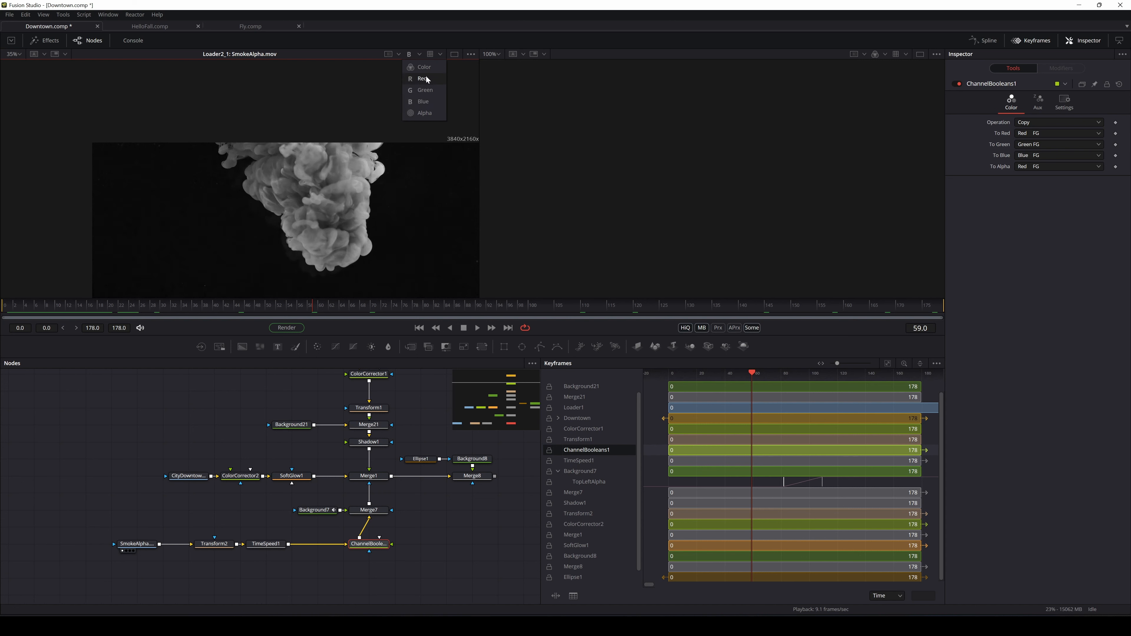
{"action": "left_click", "coordinate": [426, 76]}
{"action": "left_click", "coordinate": [419, 54]}
{"action": "left_click", "coordinate": [420, 66]}
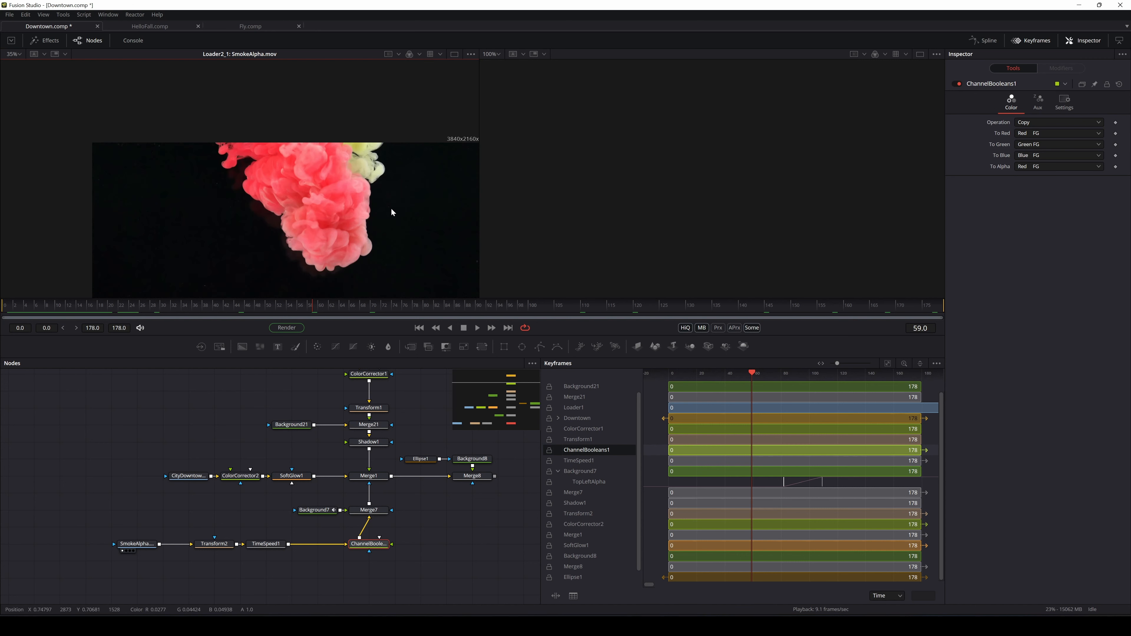
{"action": "left_click_drag", "start_coordinate": [417, 177], "coordinate": [384, 152]}
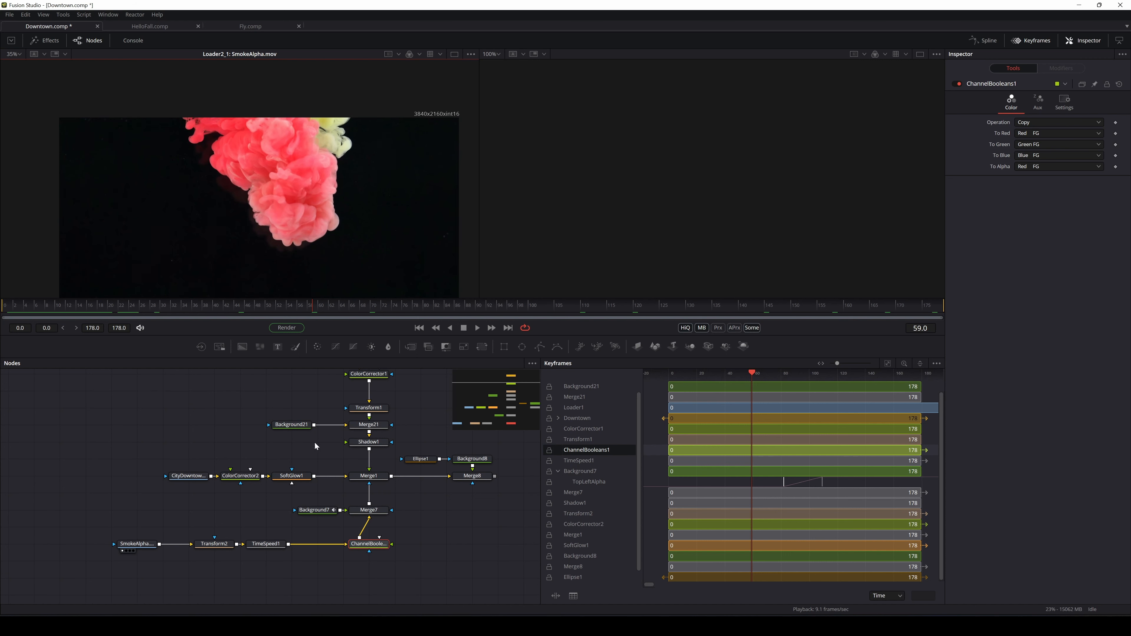
{"action": "left_click", "coordinate": [458, 483]}
Switch to HelloFall.comp, where Merge12 shows the Hello Fall title over autumn forest
{"action": "scroll", "coordinate": [342, 191], "scroll_direction": "down", "scroll_amount": 2}
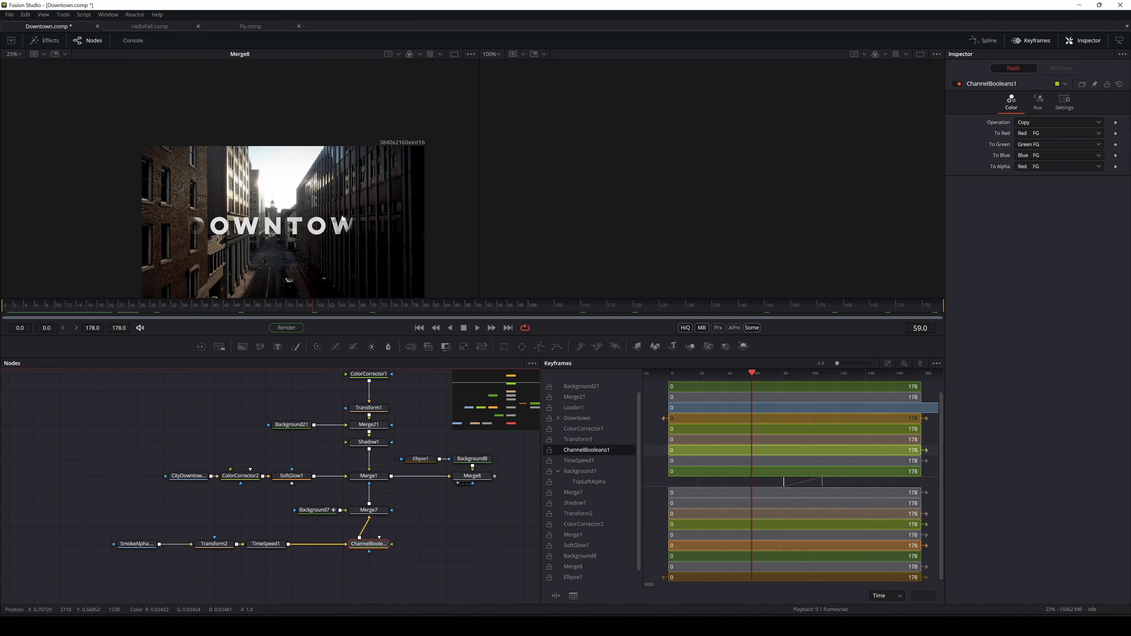
{"action": "left_click_drag", "start_coordinate": [341, 191], "coordinate": [331, 150]}
{"action": "left_click", "coordinate": [483, 304]}
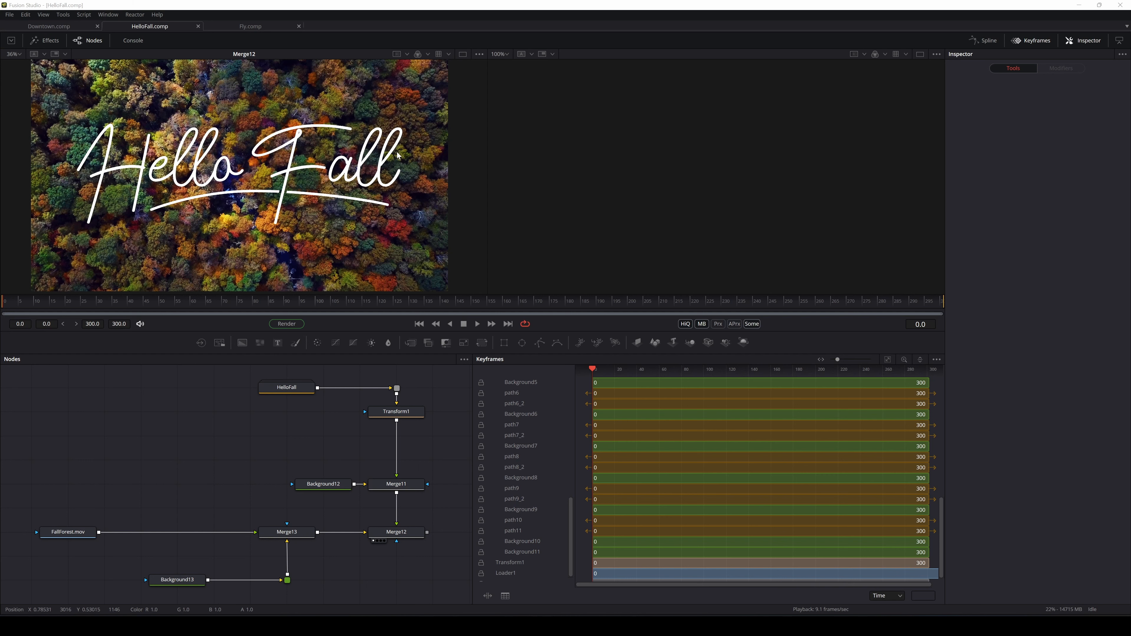
Preview the FallForest footage, Background13 and the Merge13 forest composite in the viewer
{"action": "left_click_drag", "start_coordinate": [259, 482], "coordinate": [266, 488]}
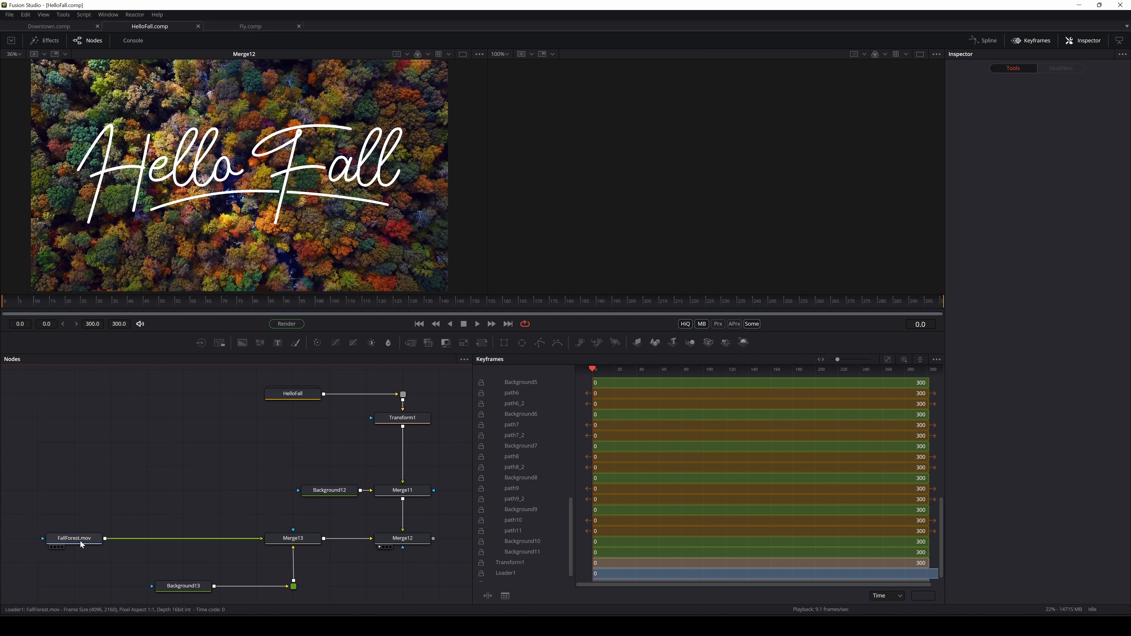
{"action": "left_click_drag", "start_coordinate": [79, 539], "coordinate": [127, 266]}
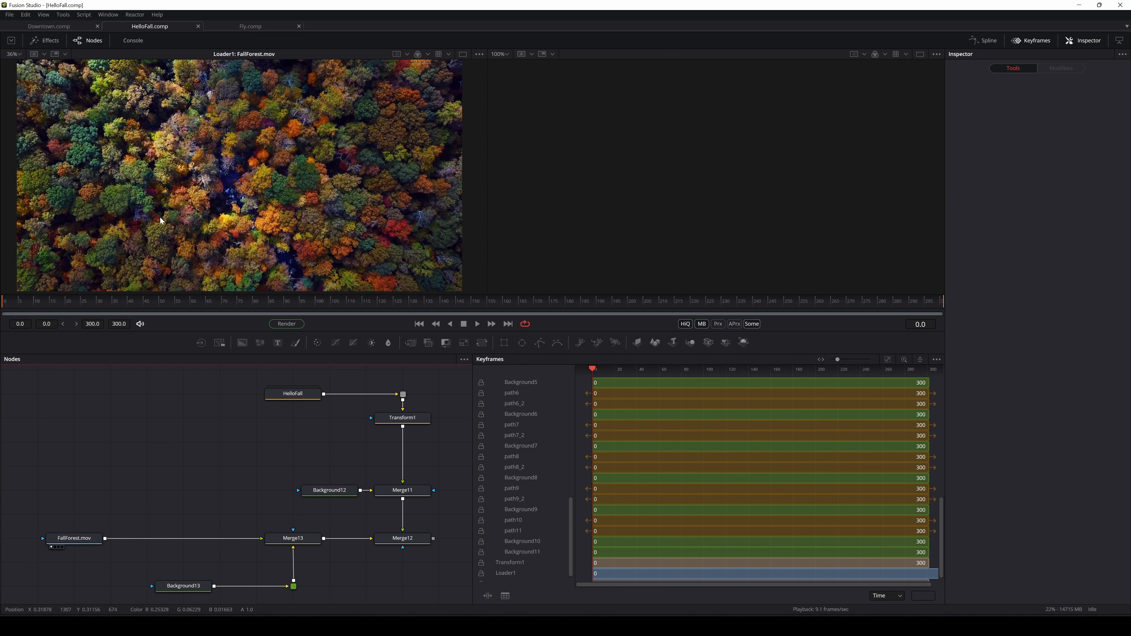
{"action": "scroll", "coordinate": [161, 220], "scroll_direction": "down", "scroll_amount": 1}
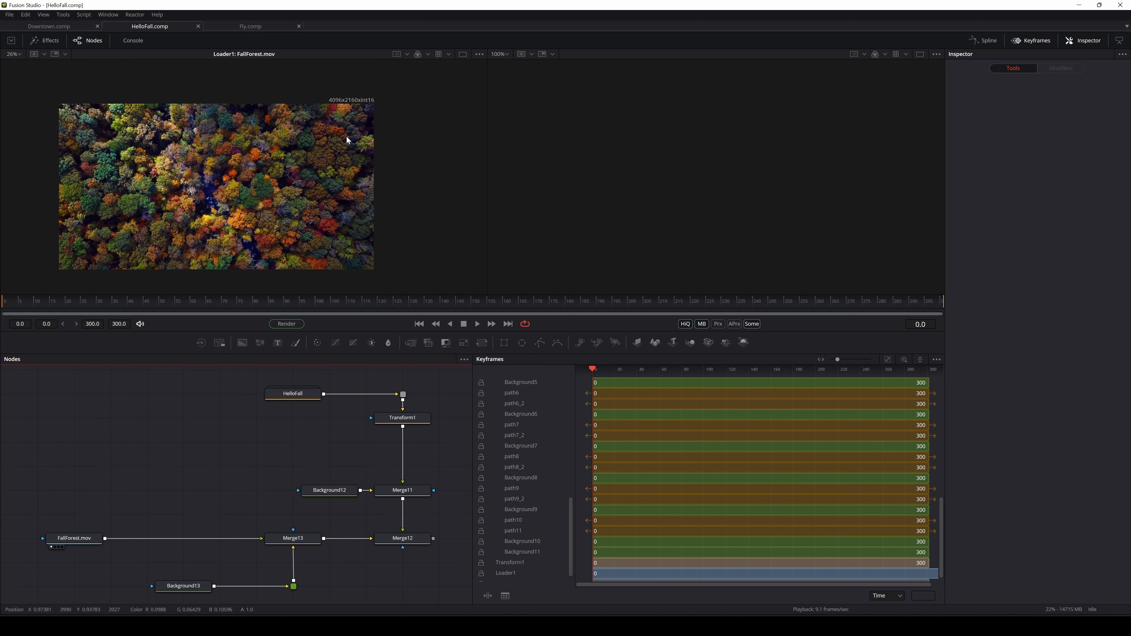
{"action": "left_click_drag", "start_coordinate": [224, 480], "coordinate": [231, 468]}
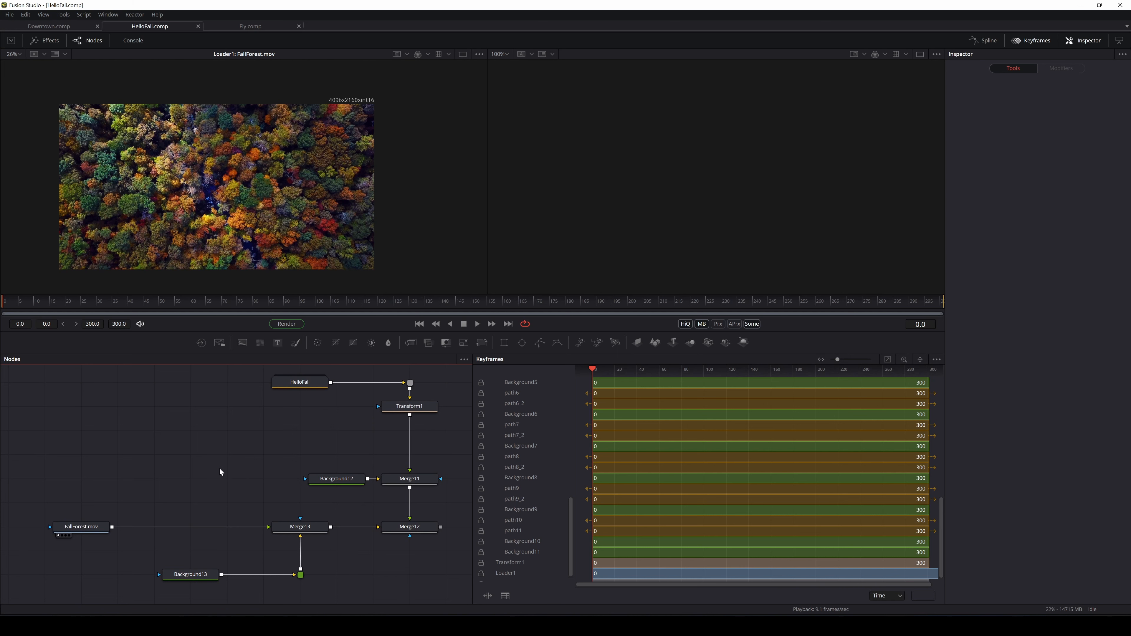
{"action": "left_click", "coordinate": [280, 528]}
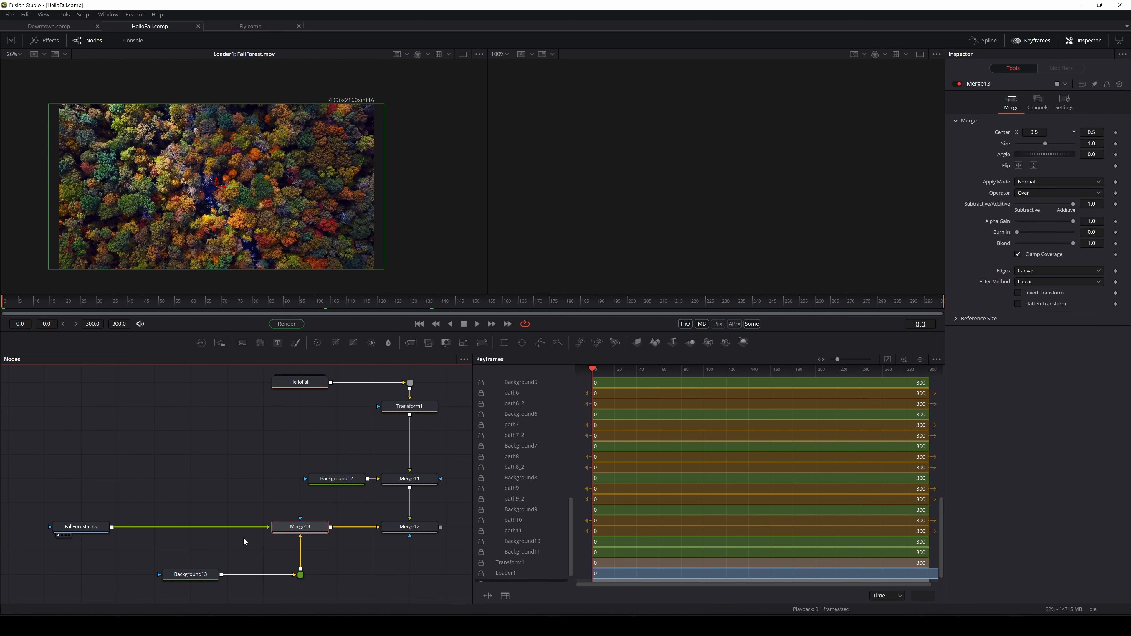
{"action": "left_click", "coordinate": [201, 574]}
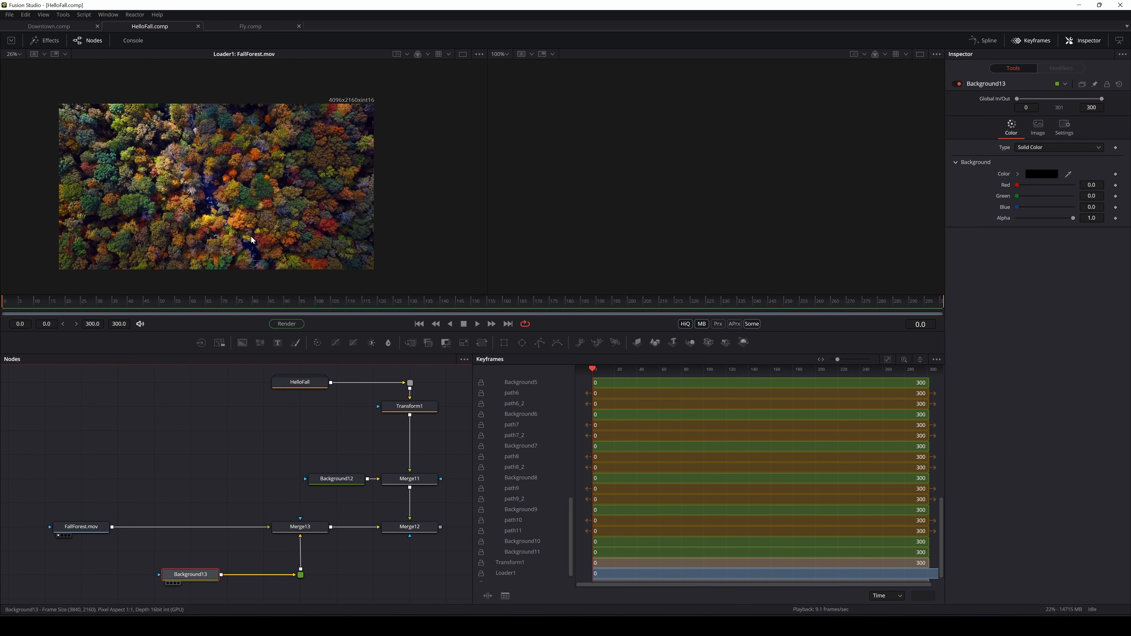
{"action": "key", "text": "1"}
{"action": "left_click_drag", "start_coordinate": [309, 528], "coordinate": [291, 197]}
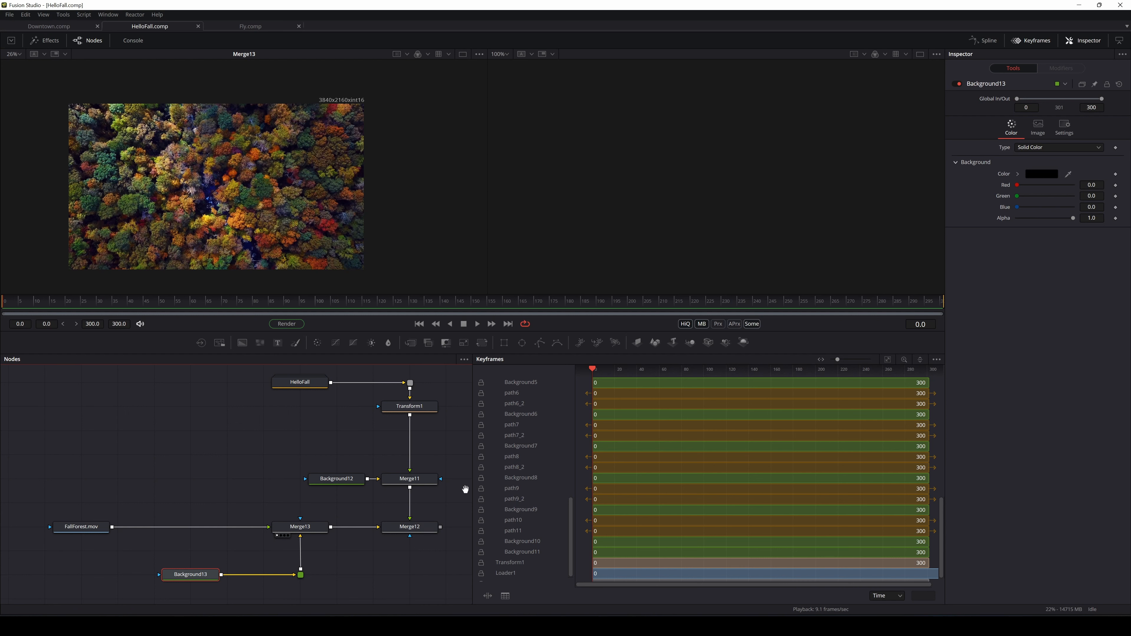
Load the HelloFall group node into the left viewer with key 1
{"action": "left_click_drag", "start_coordinate": [465, 489], "coordinate": [376, 514]}
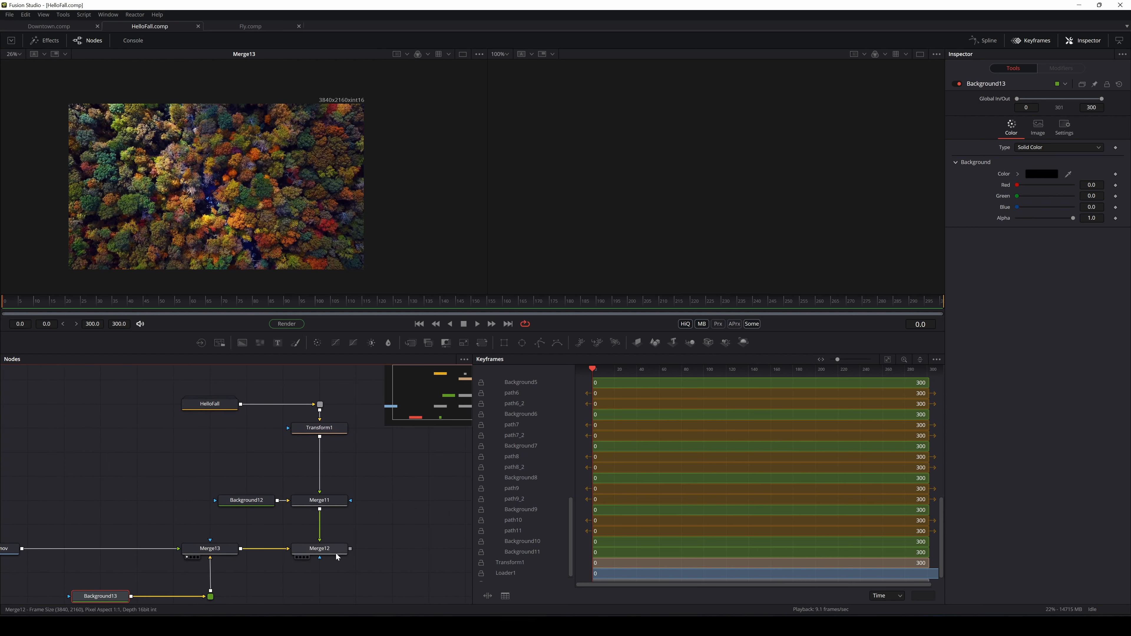
{"action": "scroll", "coordinate": [274, 423], "scroll_direction": "up", "scroll_amount": 1}
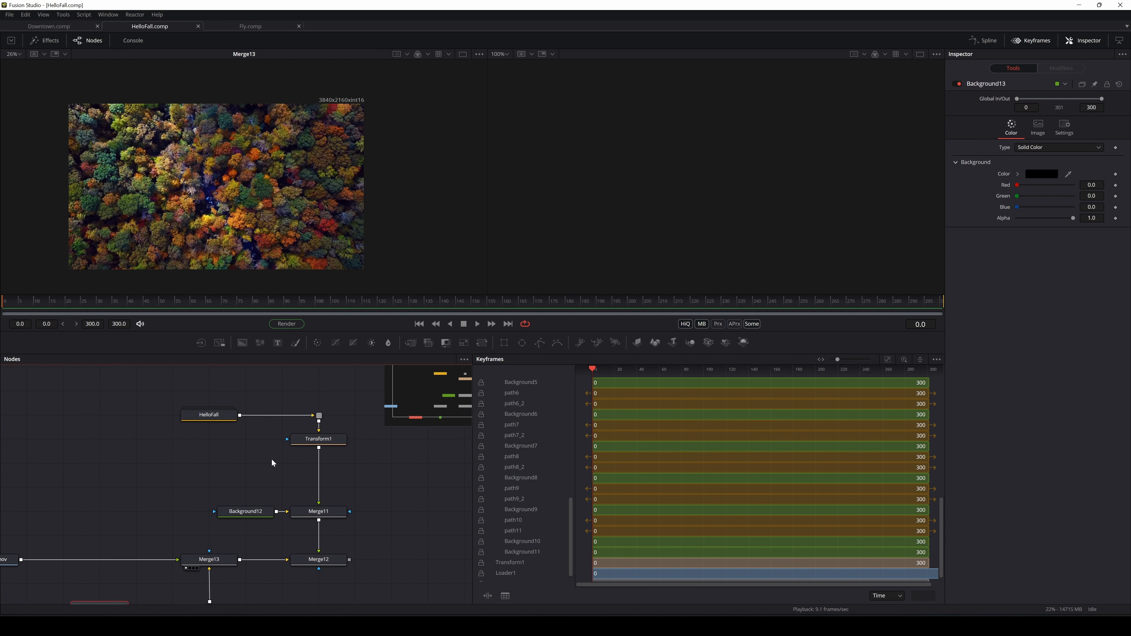
{"action": "left_click", "coordinate": [210, 420]}
{"action": "key", "text": "1"}
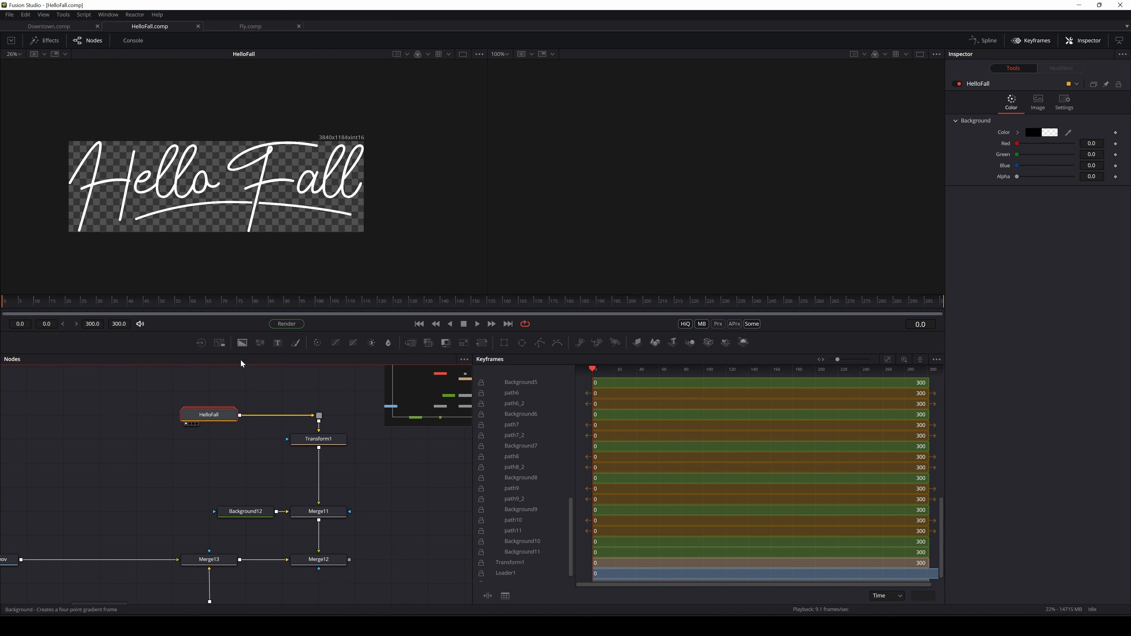
Add a Text node above HelloFall, then delete it again
{"action": "mouse_move", "coordinate": [206, 423]}
{"action": "left_click_drag", "start_coordinate": [278, 343], "coordinate": [210, 391]}
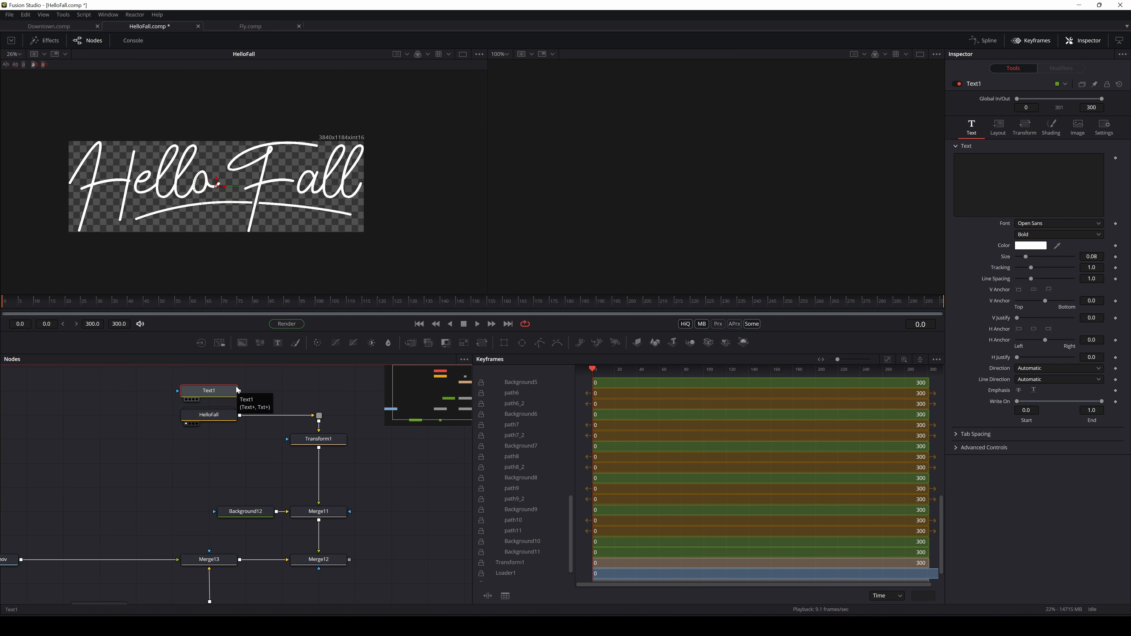
{"action": "key", "text": "Delete"}
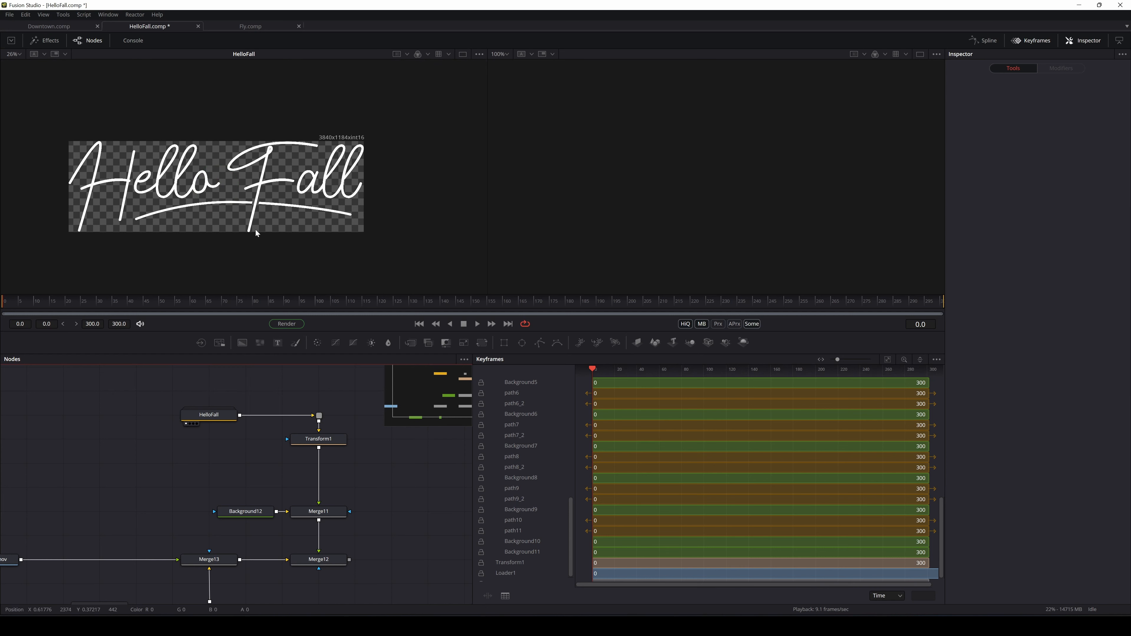
Zoom and pan over the Hello Fall image, then expand the HelloFall group node
{"action": "scroll", "coordinate": [265, 218], "scroll_direction": "up", "scroll_amount": 2}
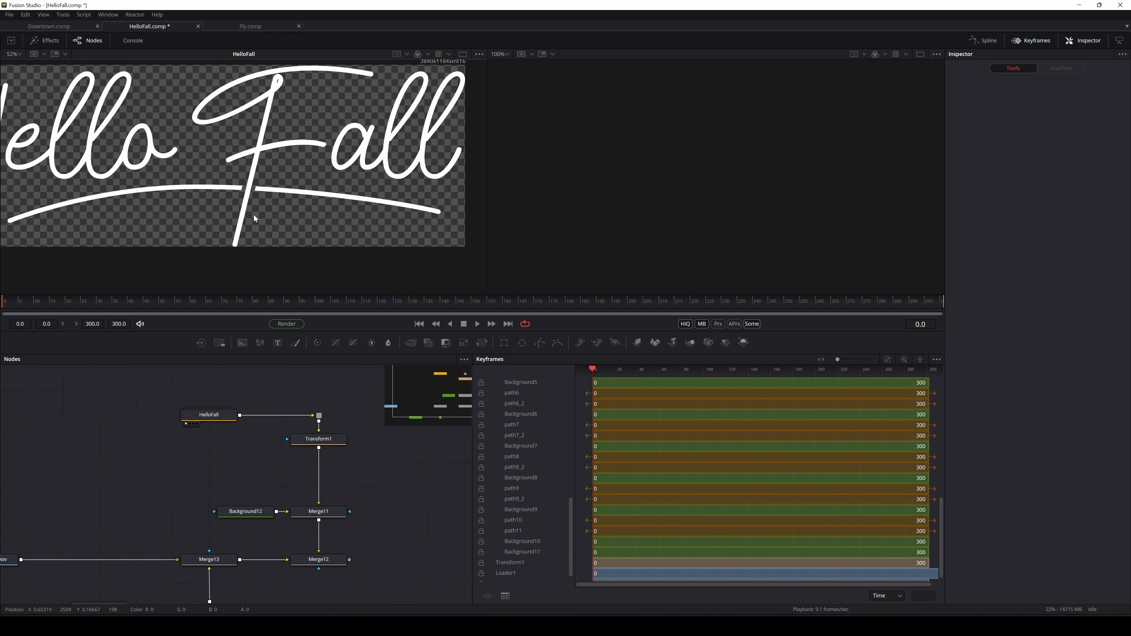
{"action": "left_click_drag", "start_coordinate": [101, 214], "coordinate": [123, 209]}
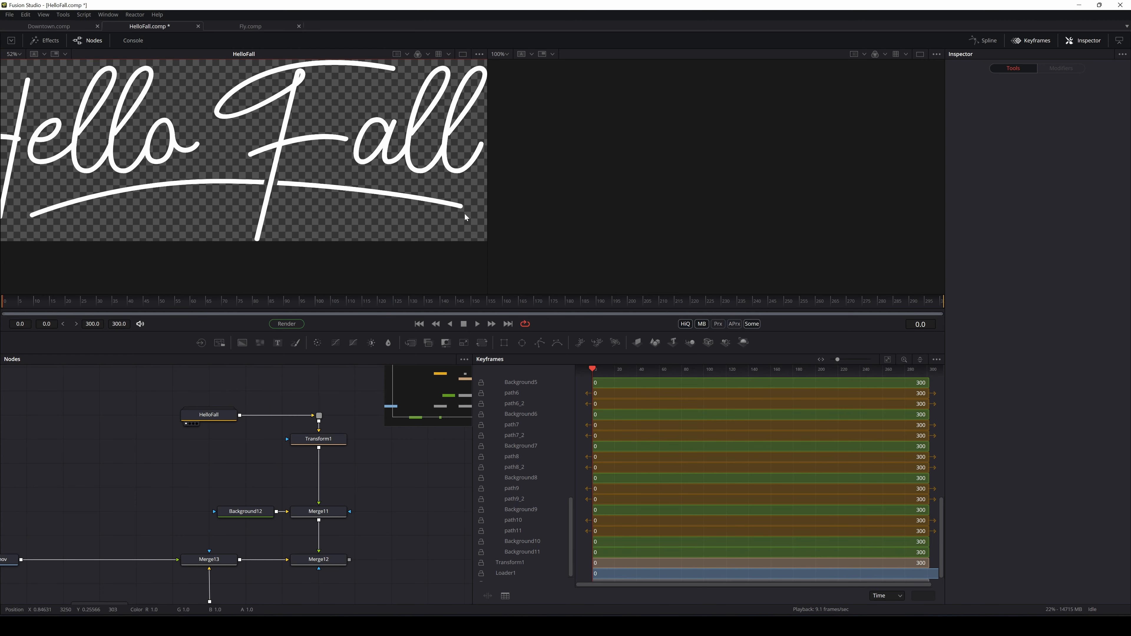
{"action": "scroll", "coordinate": [313, 186], "scroll_direction": "down", "scroll_amount": 2}
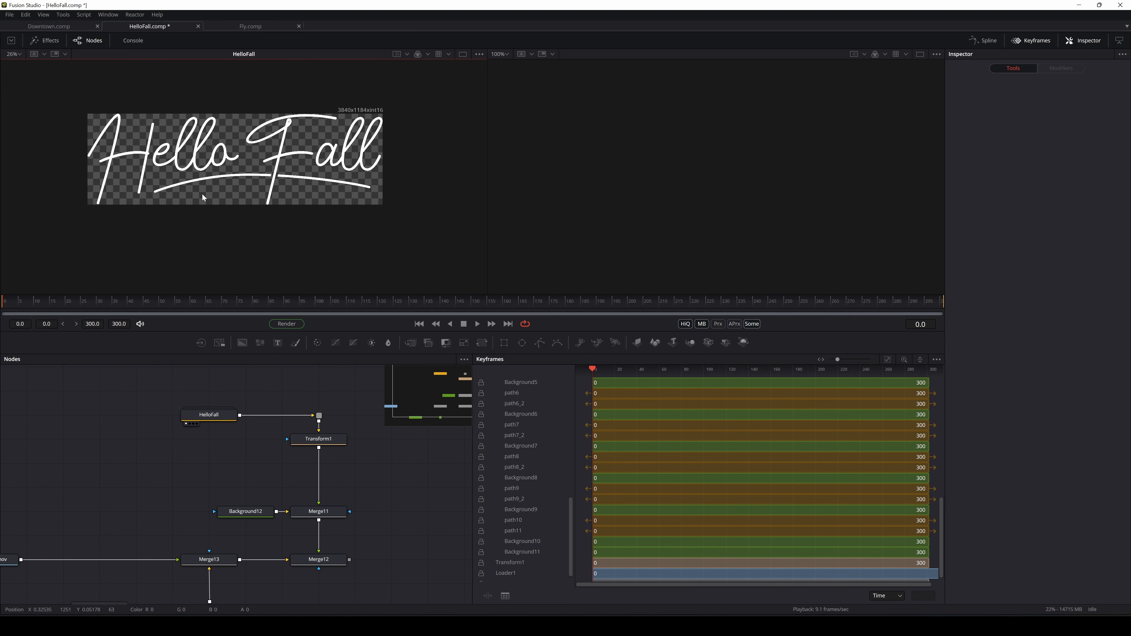
{"action": "left_click_drag", "start_coordinate": [245, 183], "coordinate": [224, 198]}
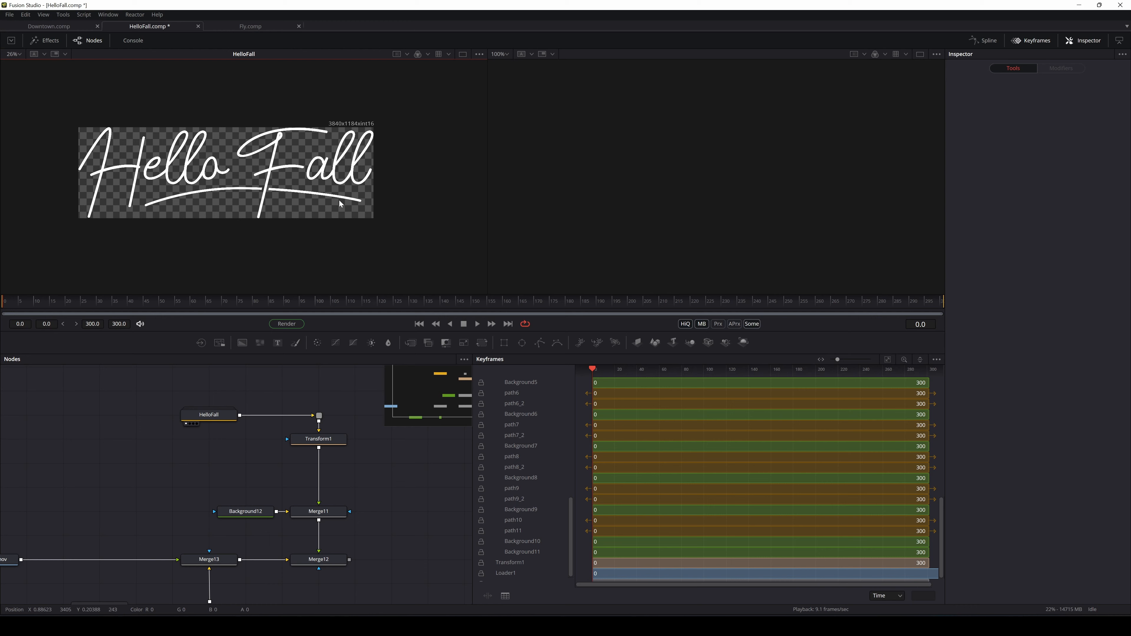
{"action": "double_click", "coordinate": [215, 417]}
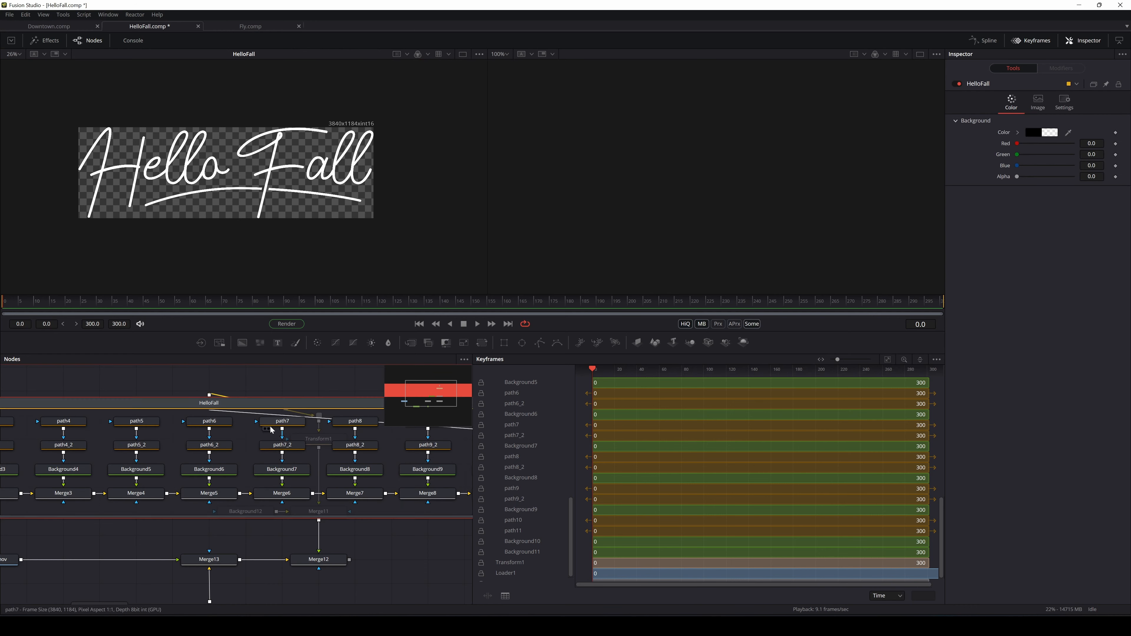
Move the HelloFall group clear of the other nodes and frame it in the graph
{"action": "scroll", "coordinate": [271, 431], "scroll_direction": "down", "scroll_amount": 3}
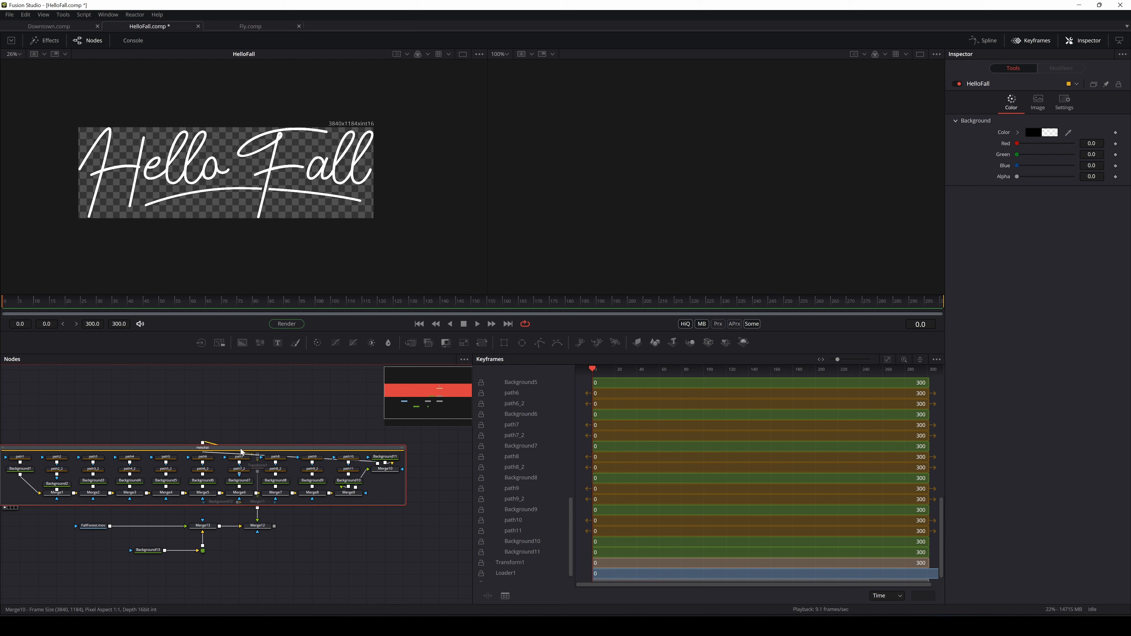
{"action": "left_click_drag", "start_coordinate": [241, 449], "coordinate": [295, 377]}
{"action": "left_click_drag", "start_coordinate": [342, 439], "coordinate": [283, 495]}
{"action": "scroll", "coordinate": [370, 494], "scroll_direction": "up", "scroll_amount": 2}
{"action": "scroll", "coordinate": [348, 486], "scroll_direction": "down", "scroll_amount": 3}
{"action": "scroll", "coordinate": [311, 497], "scroll_direction": "up", "scroll_amount": 2}
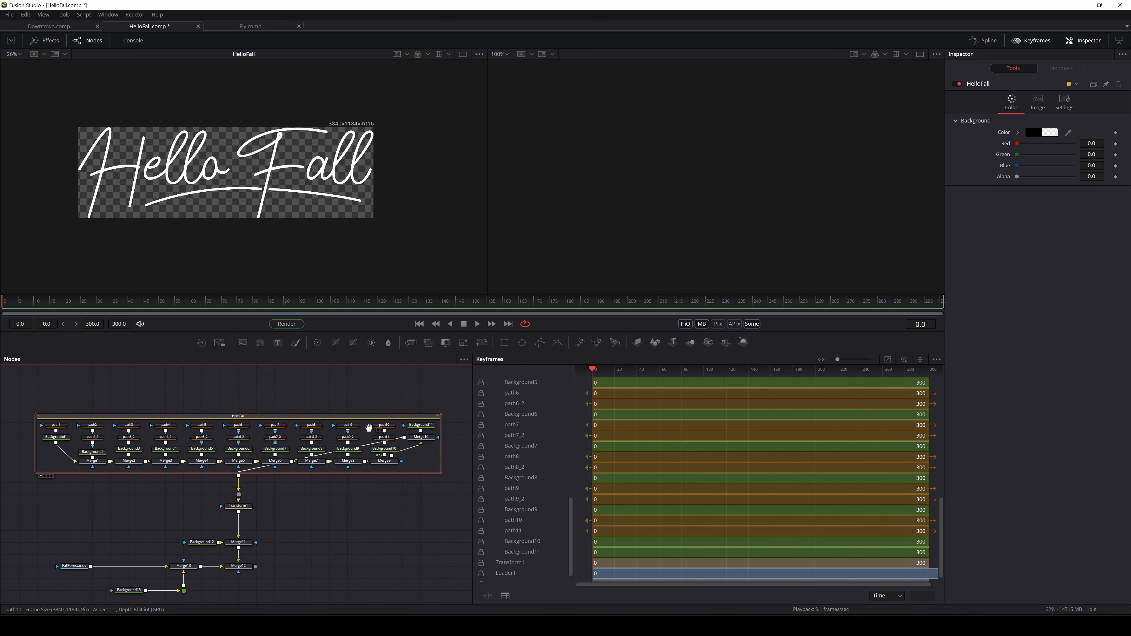
{"action": "left_click_drag", "start_coordinate": [368, 428], "coordinate": [352, 430]}
{"action": "scroll", "coordinate": [340, 461], "scroll_direction": "up", "scroll_amount": 3}
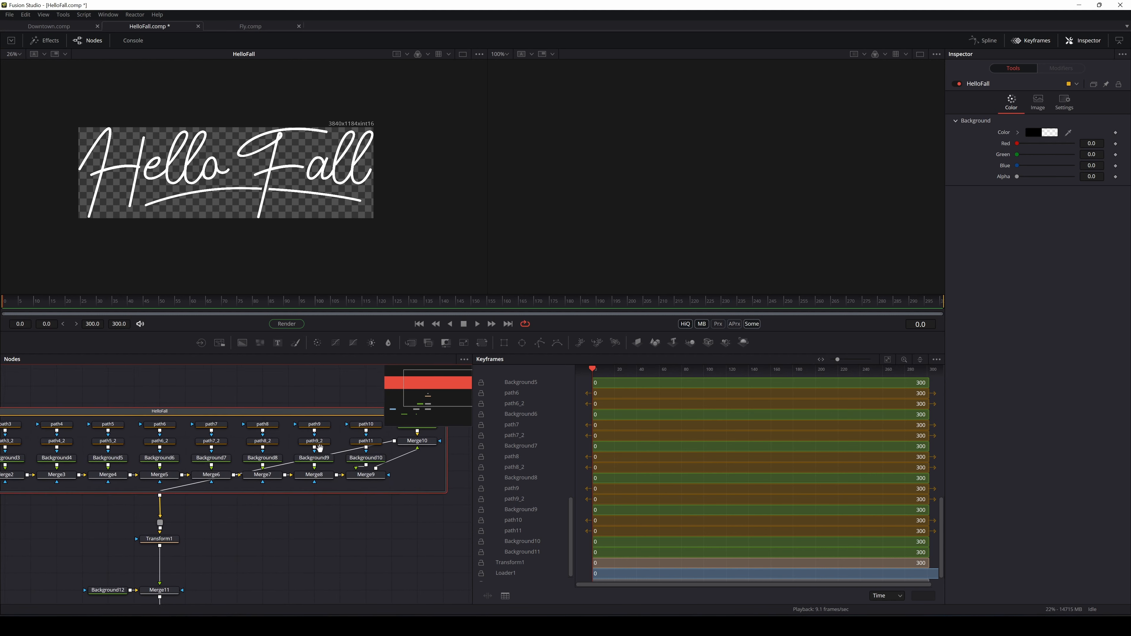
Preview path10, path11 and Background10's underline strokes in the second viewer
{"action": "left_click_drag", "start_coordinate": [500, 367], "coordinate": [685, 280]}
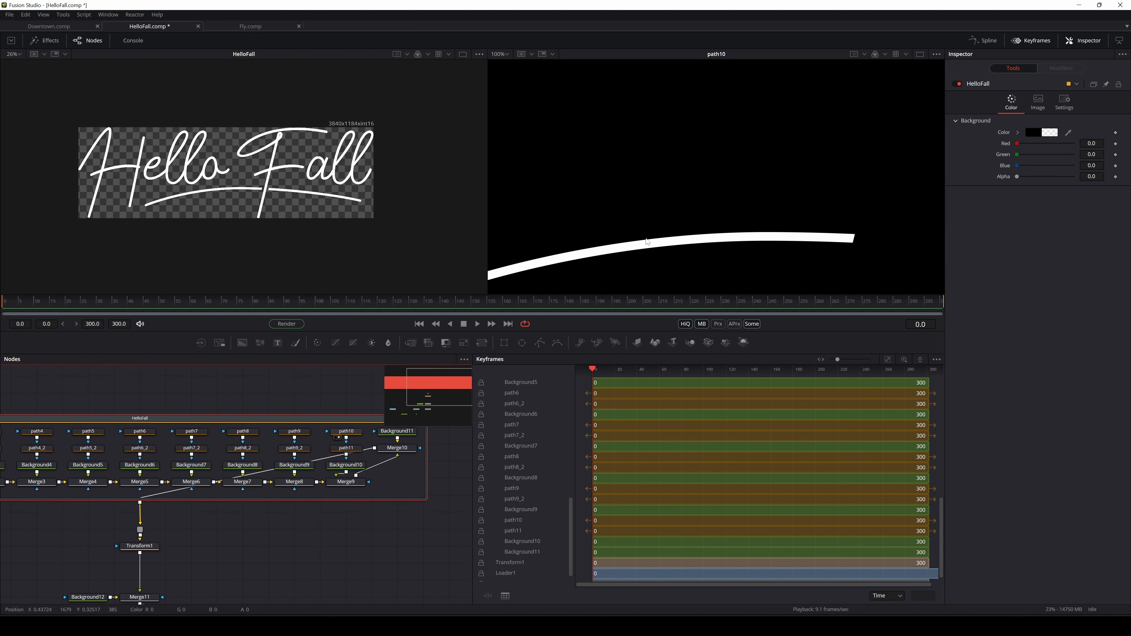
{"action": "key", "text": "ctrl+f"}
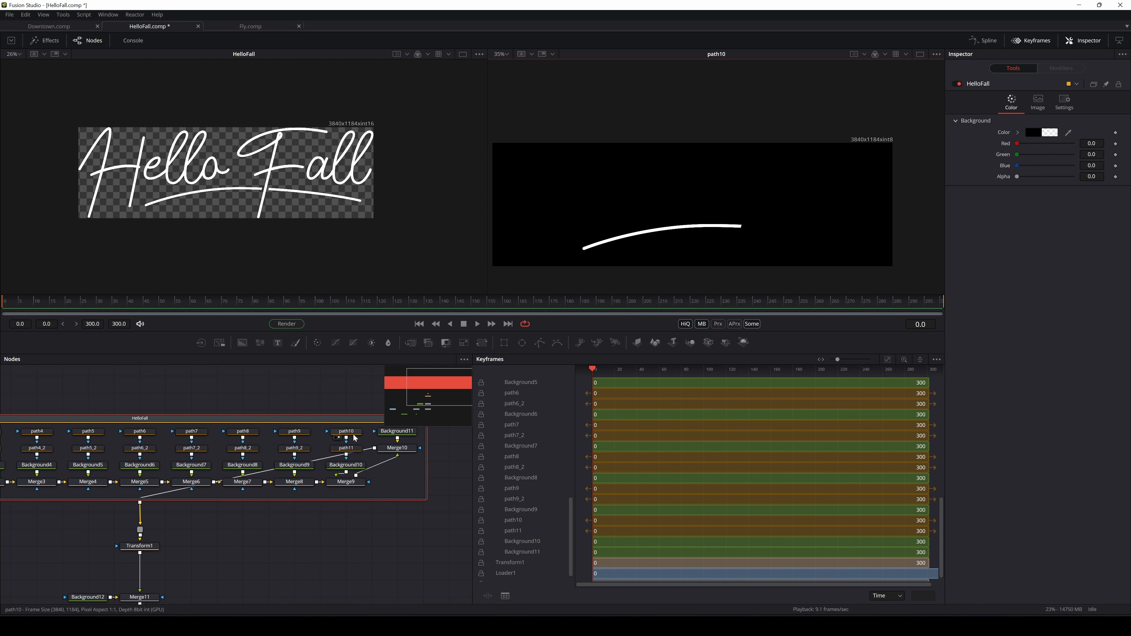
{"action": "left_click_drag", "start_coordinate": [354, 448], "coordinate": [354, 450]}
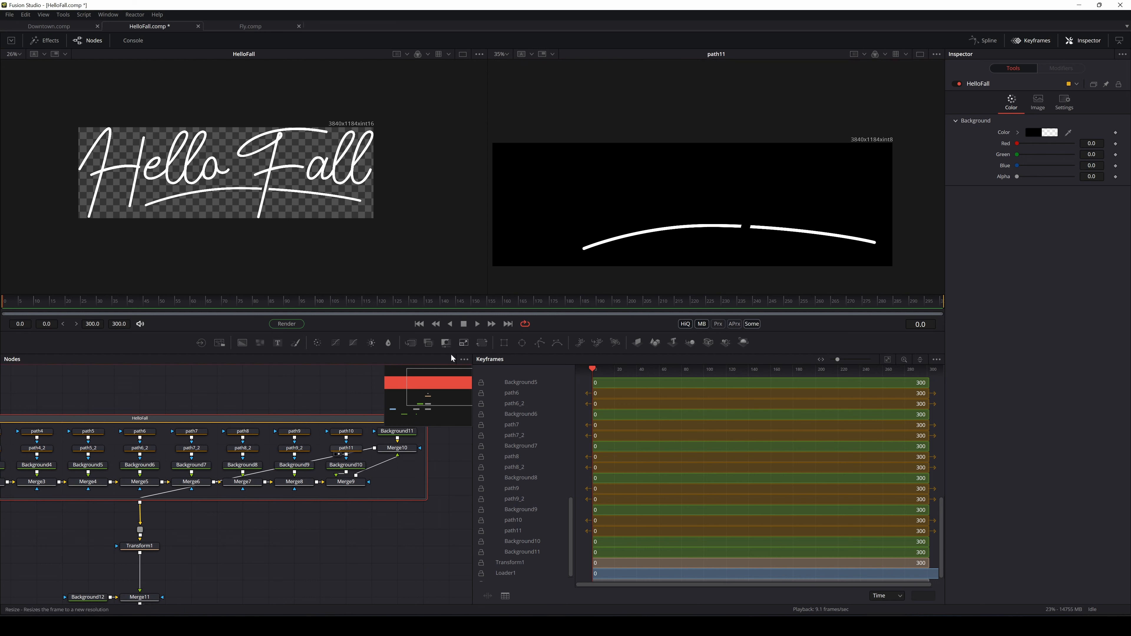
{"action": "left_click", "coordinate": [359, 468]}
{"action": "left_click_drag", "start_coordinate": [359, 468], "coordinate": [700, 158]}
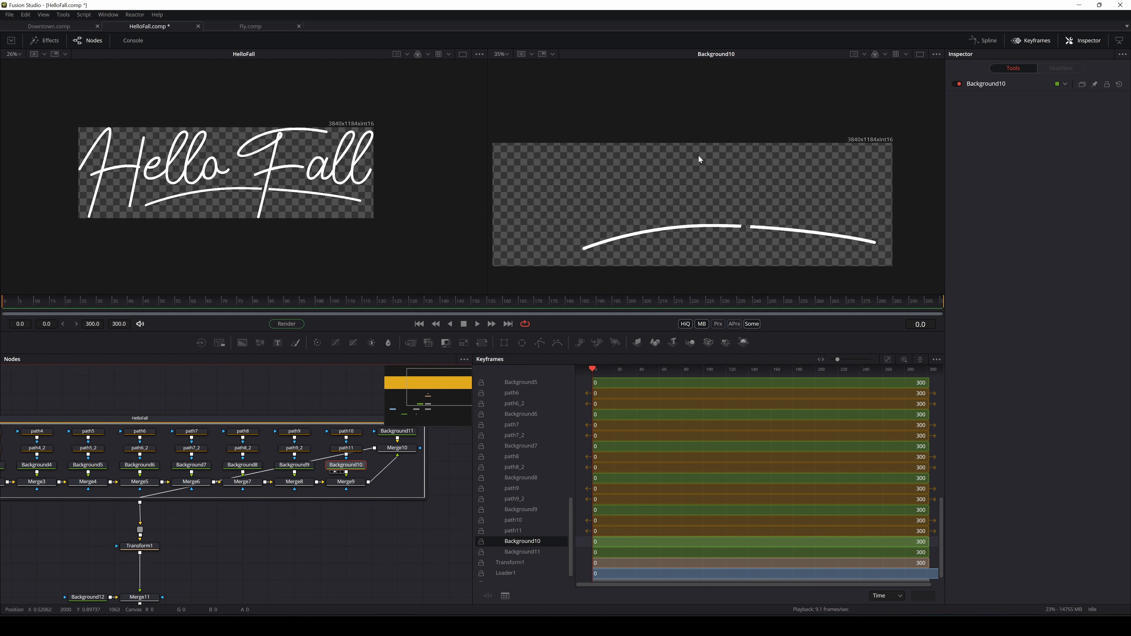
{"action": "scroll", "coordinate": [363, 465], "scroll_direction": "up", "scroll_amount": 1}
{"action": "scroll", "coordinate": [363, 465], "scroll_direction": "down", "scroll_amount": 4}
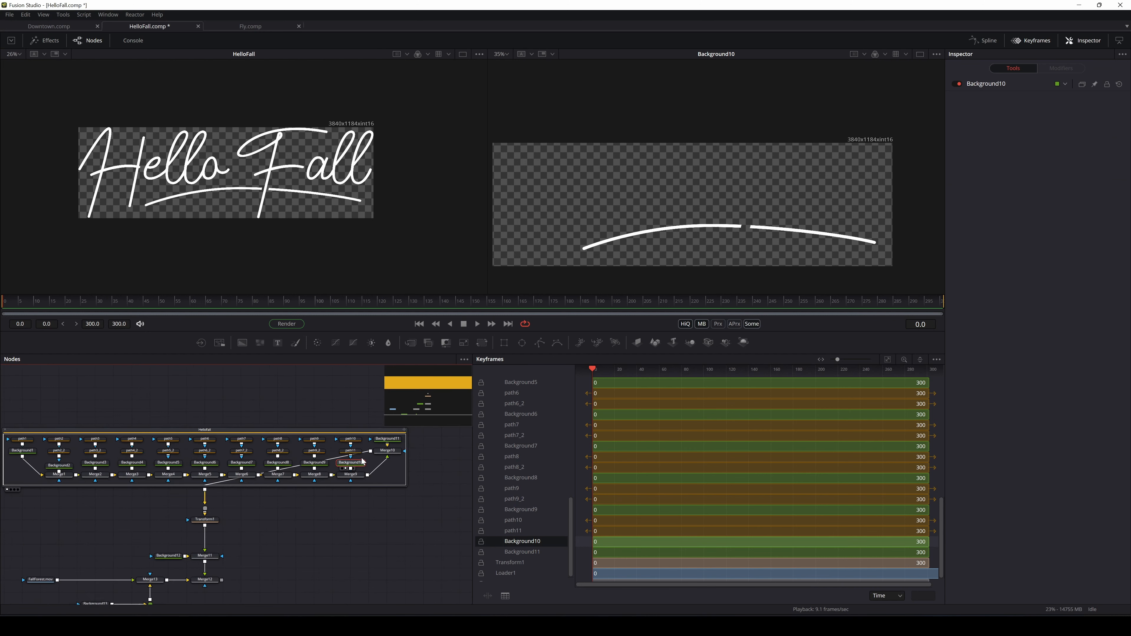
Box-select path10, path11, Background11 and Merge10 together
{"action": "left_click_drag", "start_coordinate": [378, 447], "coordinate": [367, 366]}
{"action": "scroll", "coordinate": [370, 445], "scroll_direction": "up", "scroll_amount": 4}
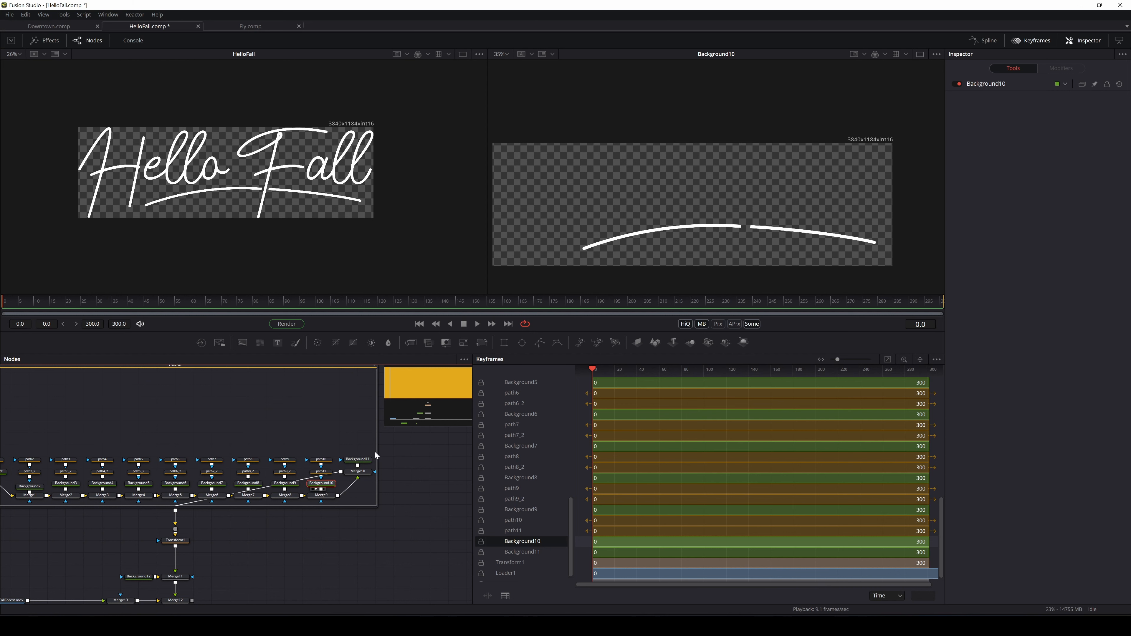
{"action": "left_click_drag", "start_coordinate": [372, 431], "coordinate": [315, 410]}
Move Background10 up so it sits directly under path11
{"action": "left_click", "coordinate": [320, 412]}
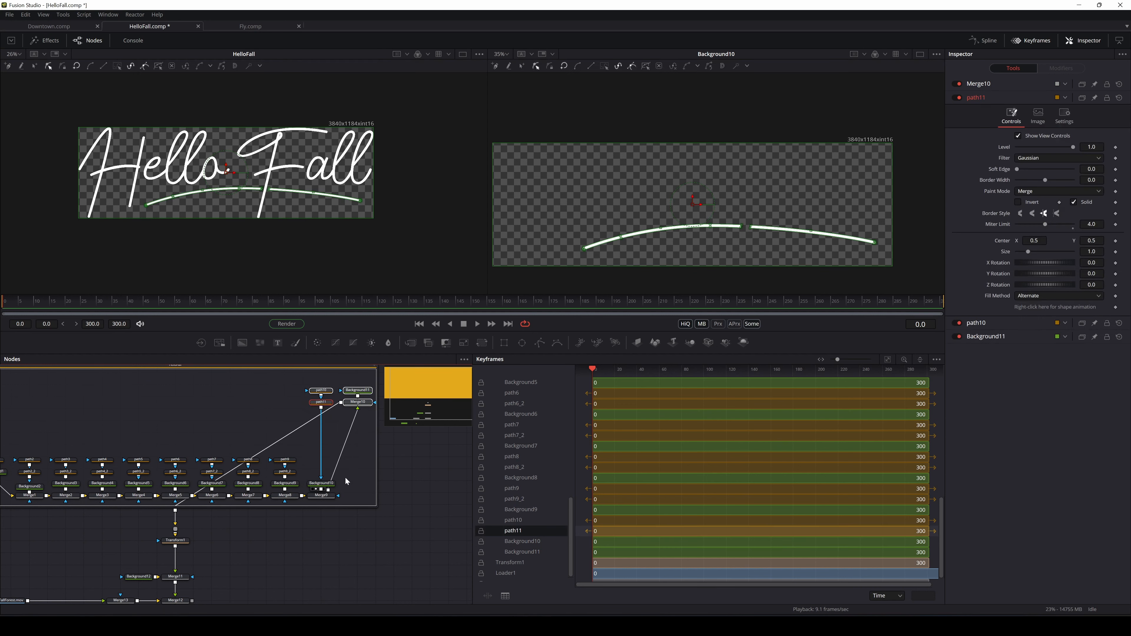
{"action": "scroll", "coordinate": [329, 482], "scroll_direction": "up", "scroll_amount": 3}
{"action": "left_click_drag", "start_coordinate": [329, 487], "coordinate": [321, 441]}
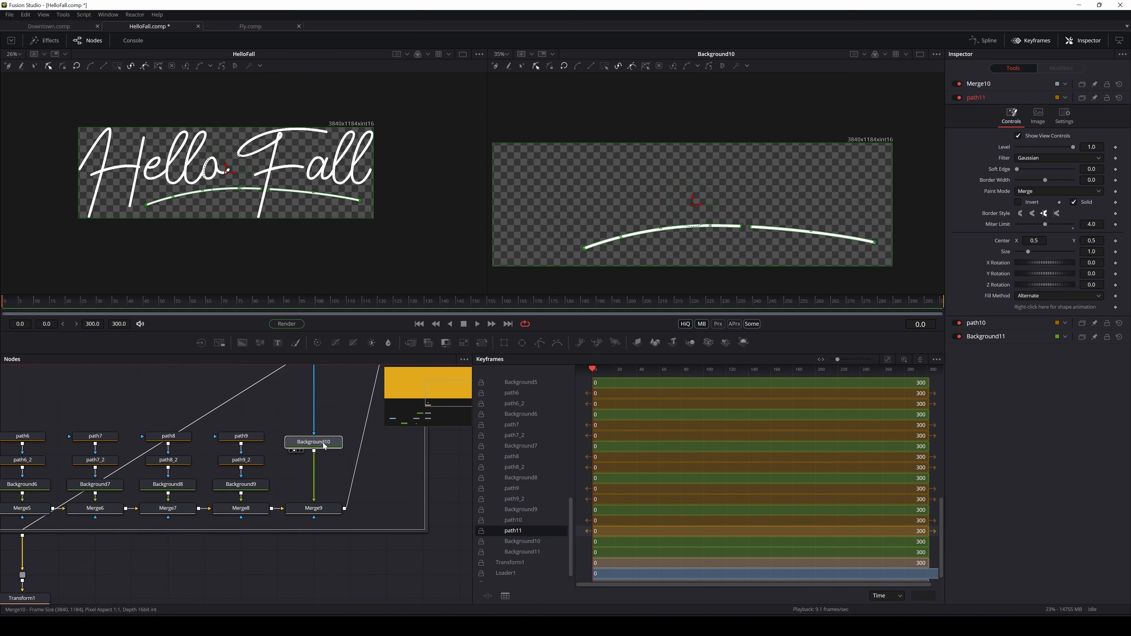
{"action": "scroll", "coordinate": [319, 437], "scroll_direction": "up", "scroll_amount": 2}
{"action": "left_click_drag", "start_coordinate": [324, 501], "coordinate": [321, 403]}
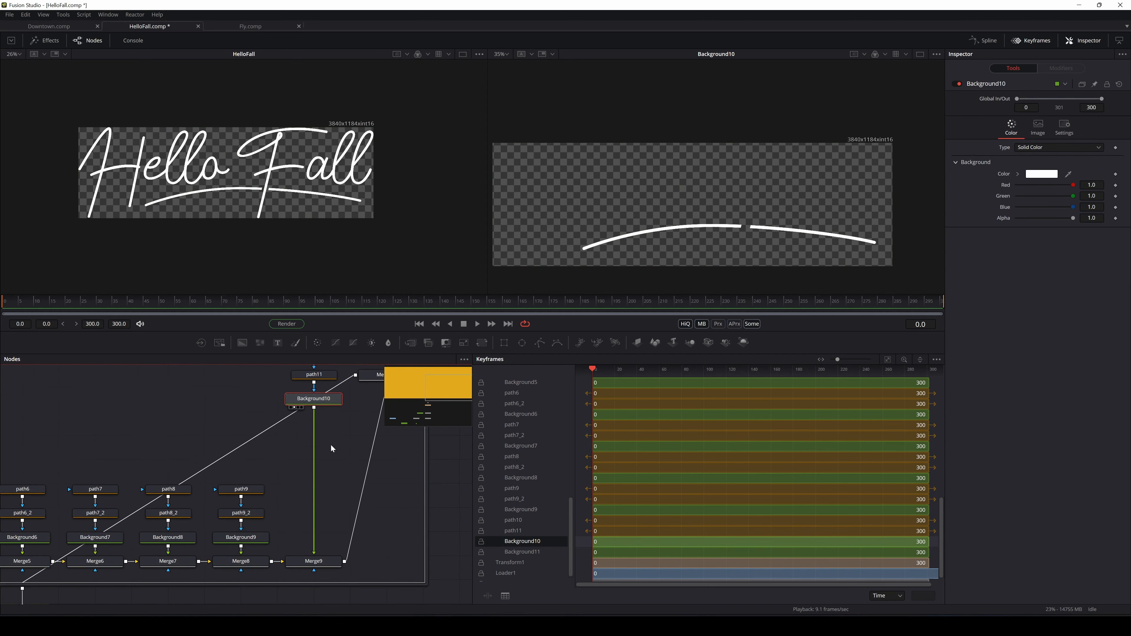
{"action": "scroll", "coordinate": [330, 444], "scroll_direction": "down", "scroll_amount": 2}
{"action": "scroll", "coordinate": [312, 468], "scroll_direction": "down", "scroll_amount": 3}
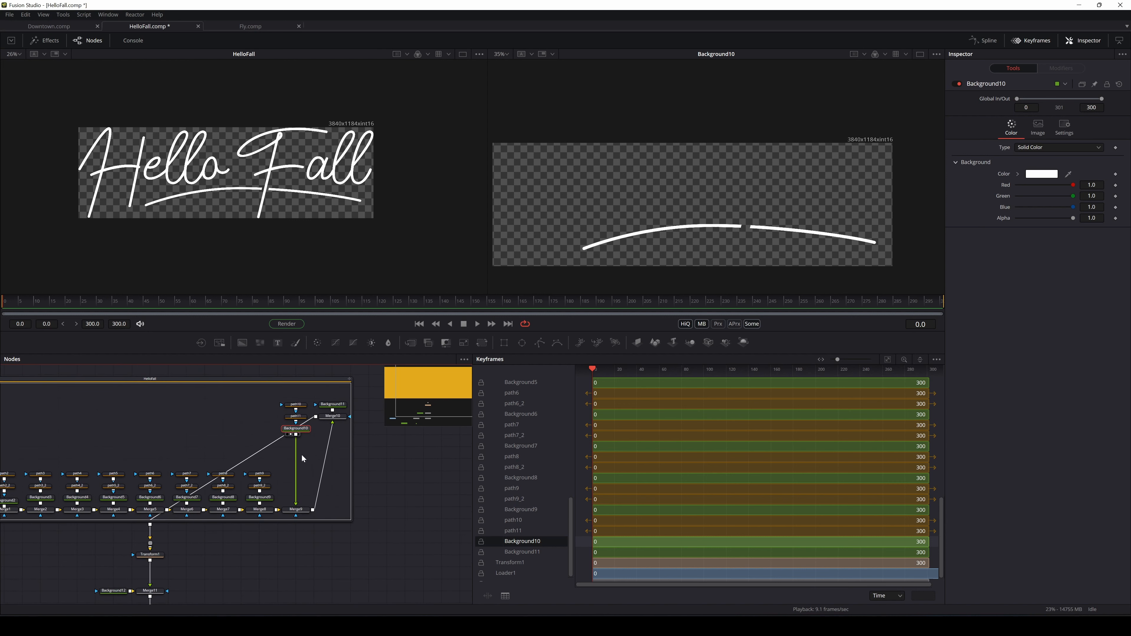
{"action": "scroll", "coordinate": [292, 450], "scroll_direction": "up", "scroll_amount": 2}
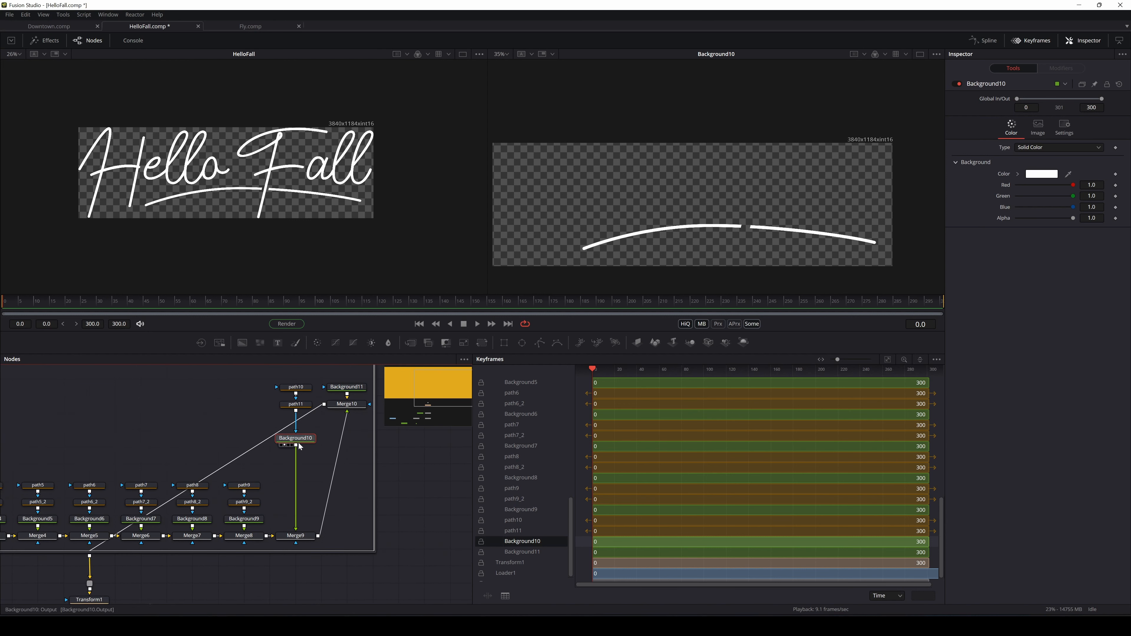
{"action": "left_click", "coordinate": [295, 403]}
{"action": "left_click", "coordinate": [296, 388]}
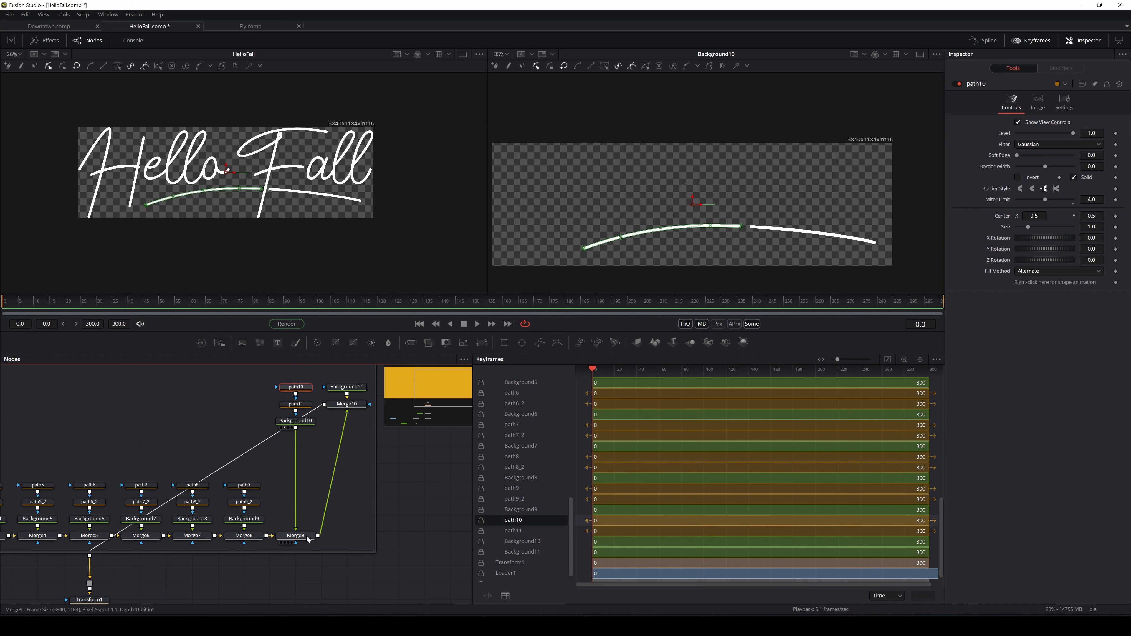
Lower Merge10, view Background11 in viewer 2, and wire Background10 into Merge9's foreground
{"action": "left_click_drag", "start_coordinate": [335, 407], "coordinate": [326, 454]}
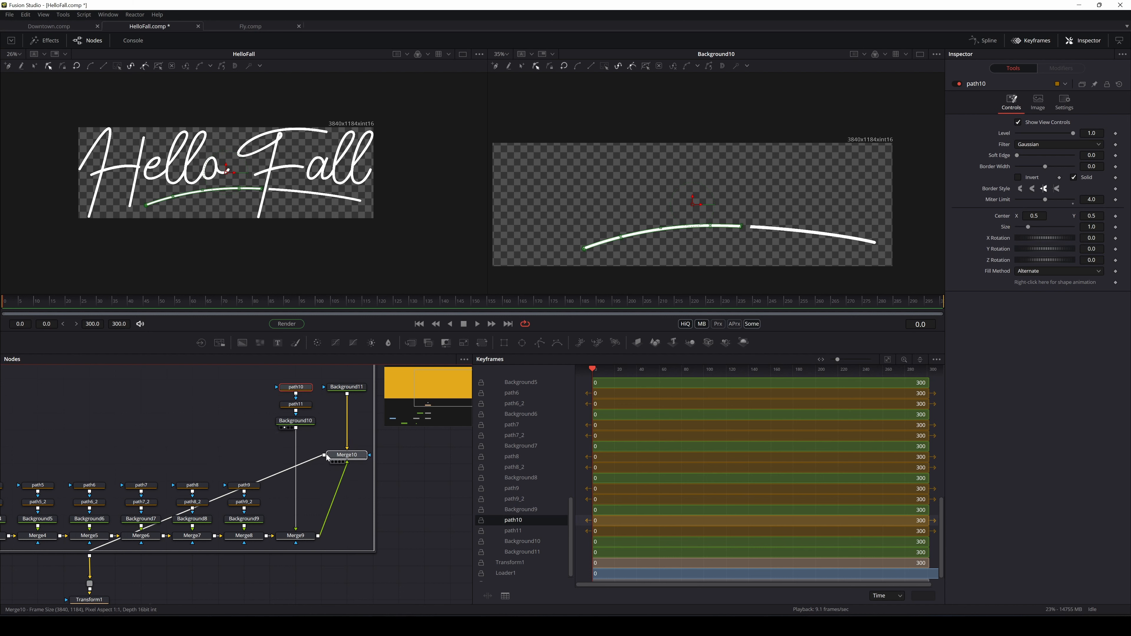
{"action": "left_click", "coordinate": [333, 455]}
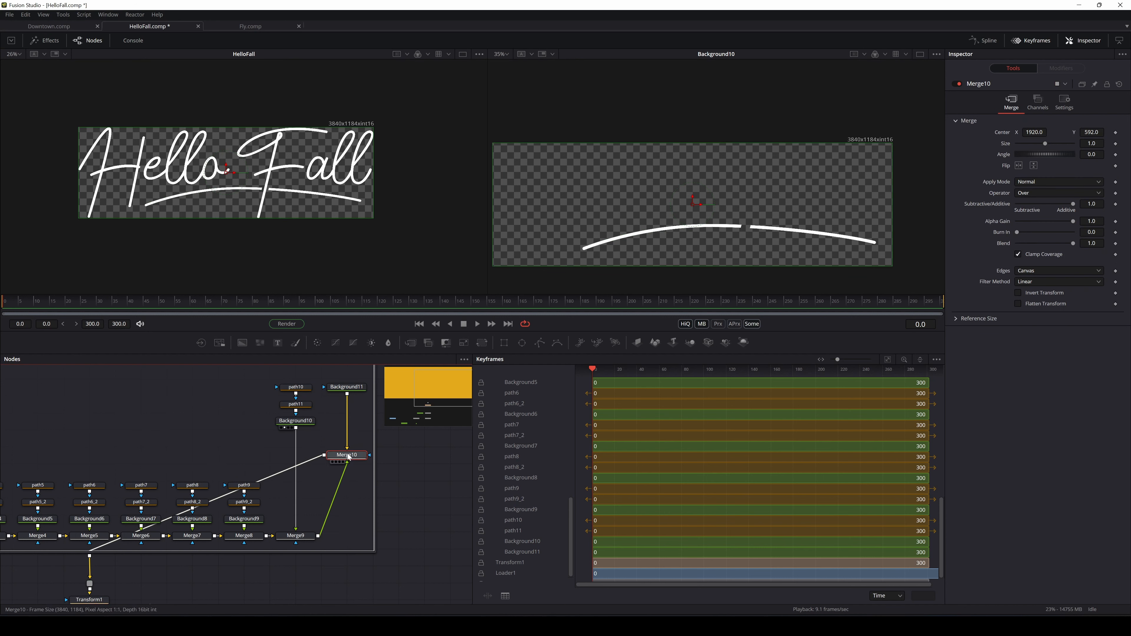
{"action": "left_click", "coordinate": [350, 388]}
{"action": "key", "text": "2"}
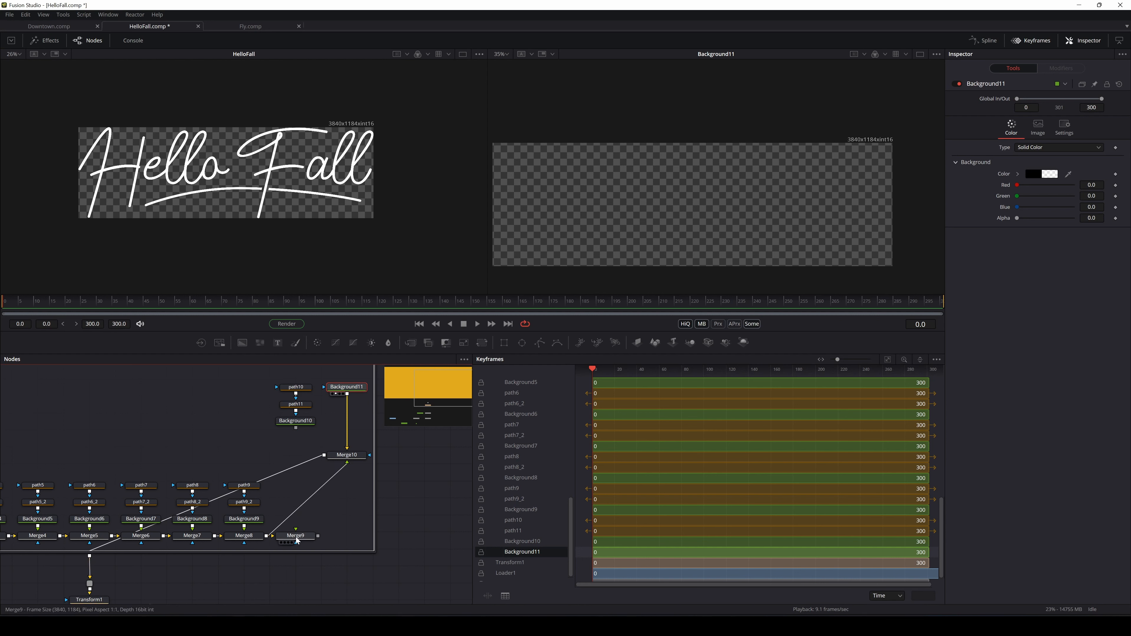
{"action": "left_click_drag", "start_coordinate": [298, 541], "coordinate": [297, 443]}
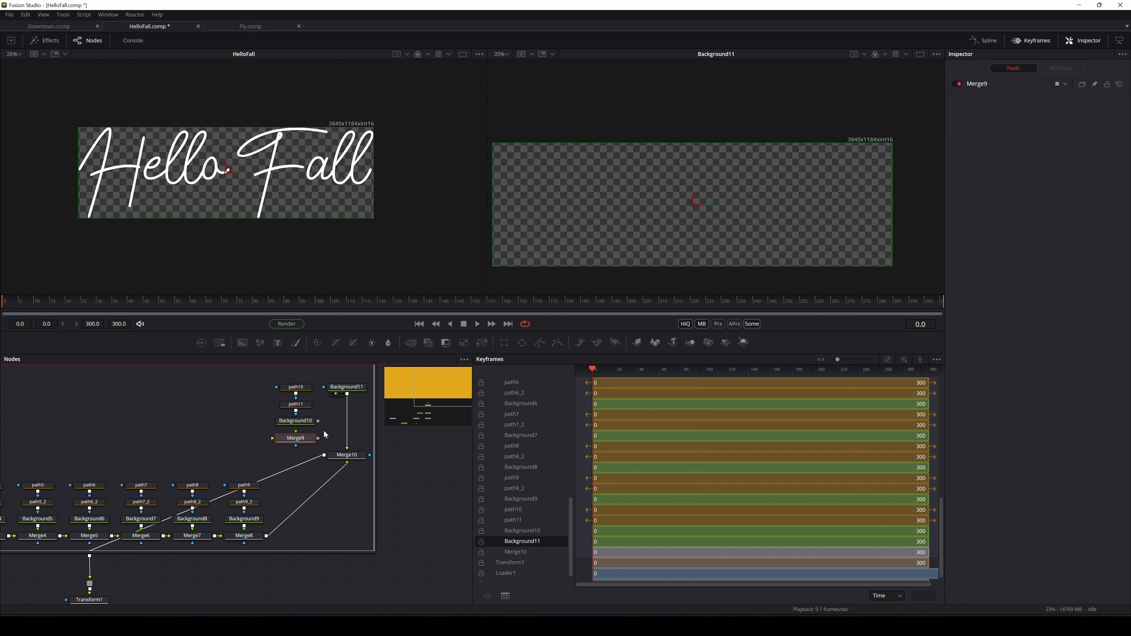
{"action": "left_click_drag", "start_coordinate": [318, 421], "coordinate": [297, 436]}
Drag path10, path11 and Background10 out, undo it, then nudge the group up-right
{"action": "left_click_drag", "start_coordinate": [304, 374], "coordinate": [292, 442]}
{"action": "left_click_drag", "start_coordinate": [292, 439], "coordinate": [420, 518]}
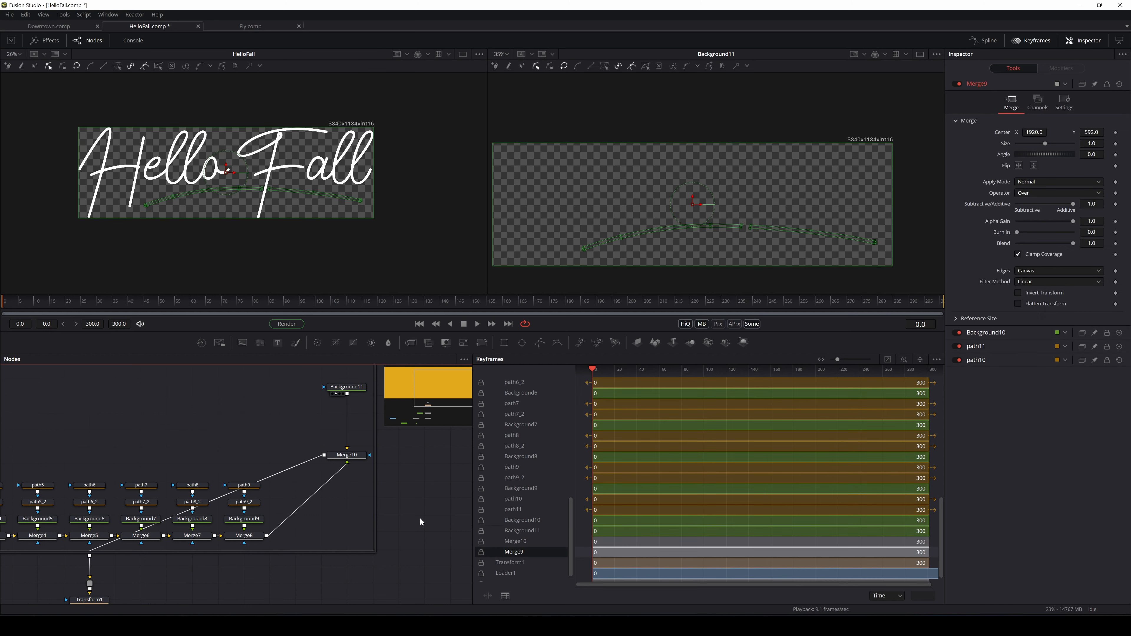
{"action": "key", "text": "ctrl+z"}
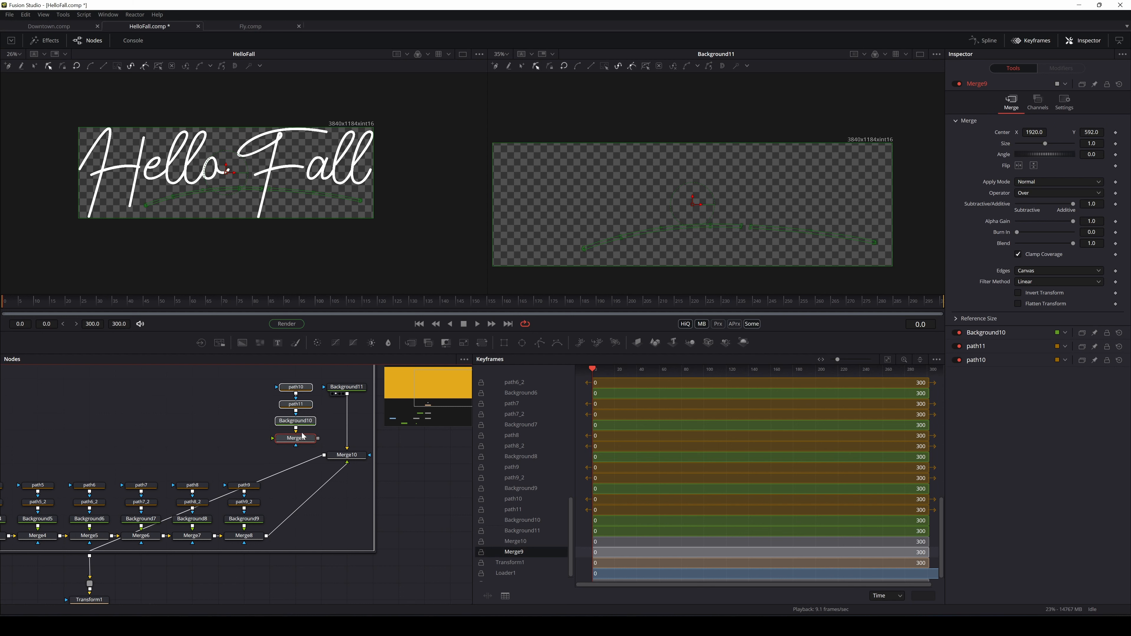
{"action": "scroll", "coordinate": [301, 420], "scroll_direction": "down", "scroll_amount": 2}
{"action": "scroll", "coordinate": [301, 424], "scroll_direction": "down", "scroll_amount": 3}
{"action": "left_click_drag", "start_coordinate": [258, 424], "coordinate": [284, 391]}
{"action": "scroll", "coordinate": [317, 429], "scroll_direction": "down", "scroll_amount": 3}
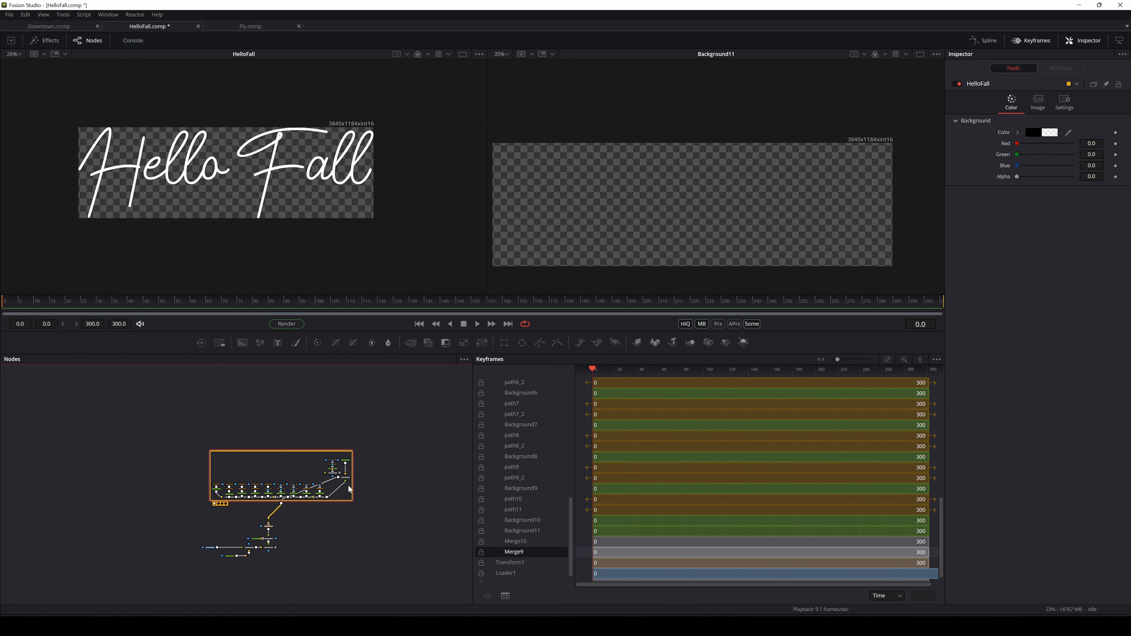
Ungroup the HelloFall group from its right-click menu
{"action": "left_click_drag", "start_coordinate": [343, 459], "coordinate": [288, 463]}
{"action": "scroll", "coordinate": [315, 457], "scroll_direction": "up", "scroll_amount": 5}
{"action": "left_click", "coordinate": [298, 430]}
{"action": "right_click", "coordinate": [242, 399]}
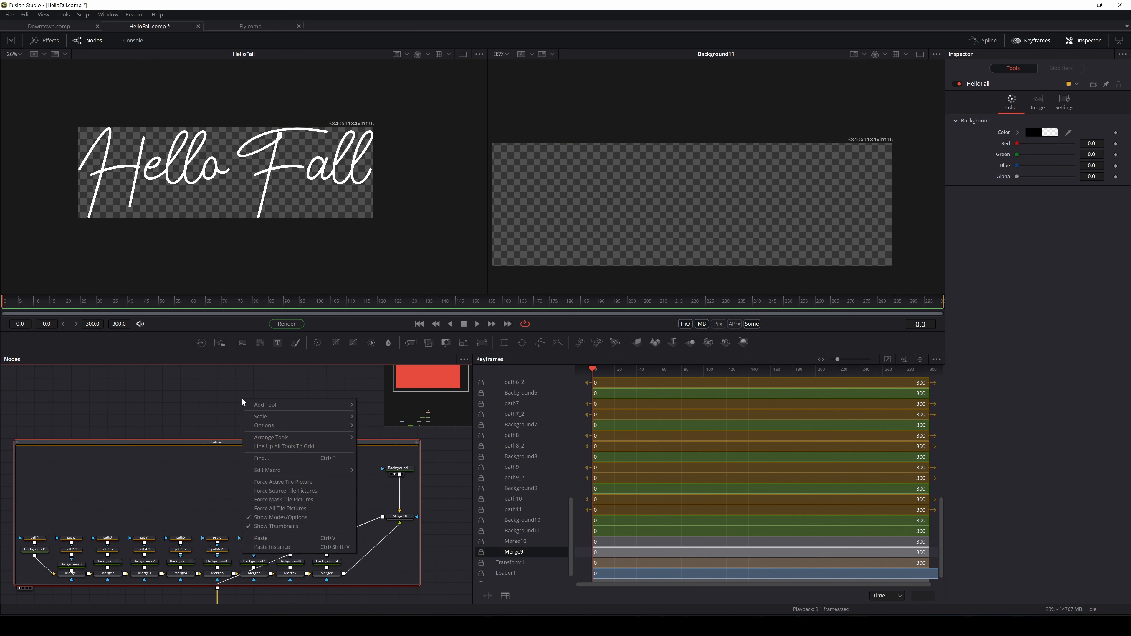
{"action": "left_click", "coordinate": [225, 435]}
{"action": "right_click", "coordinate": [230, 442]}
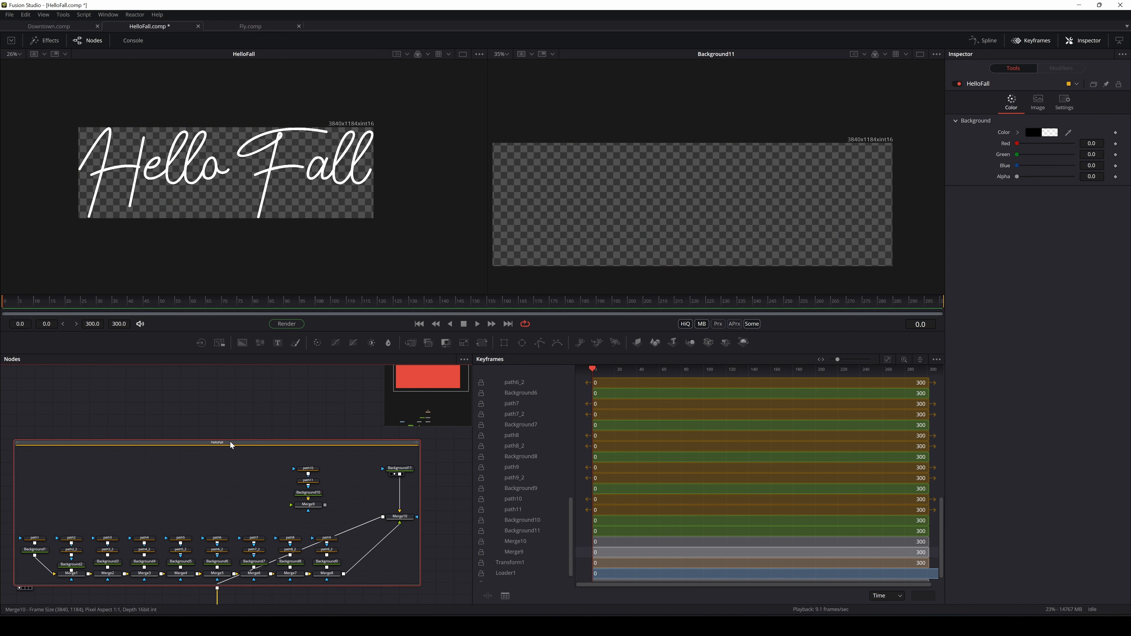
{"action": "left_click", "coordinate": [279, 285]}
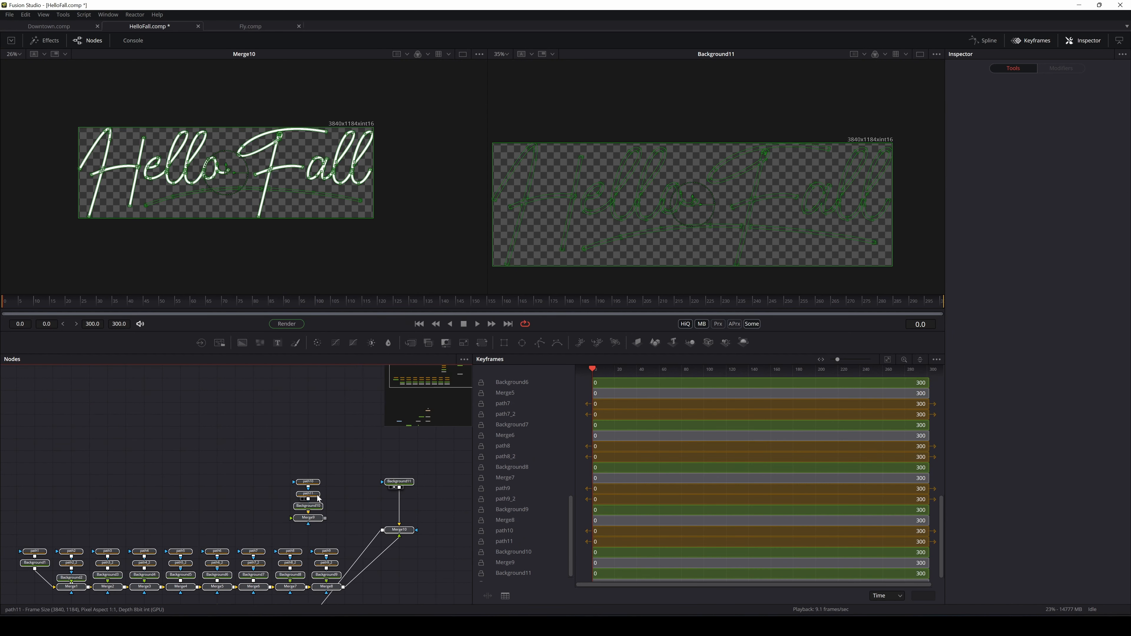
Move path10, path11, Background10 and Merge9 right and down, then select the letter-node row
{"action": "left_click_drag", "start_coordinate": [257, 458], "coordinate": [321, 524]}
{"action": "left_click_drag", "start_coordinate": [300, 473], "coordinate": [386, 533]}
{"action": "scroll", "coordinate": [264, 441], "scroll_direction": "down", "scroll_amount": 2}
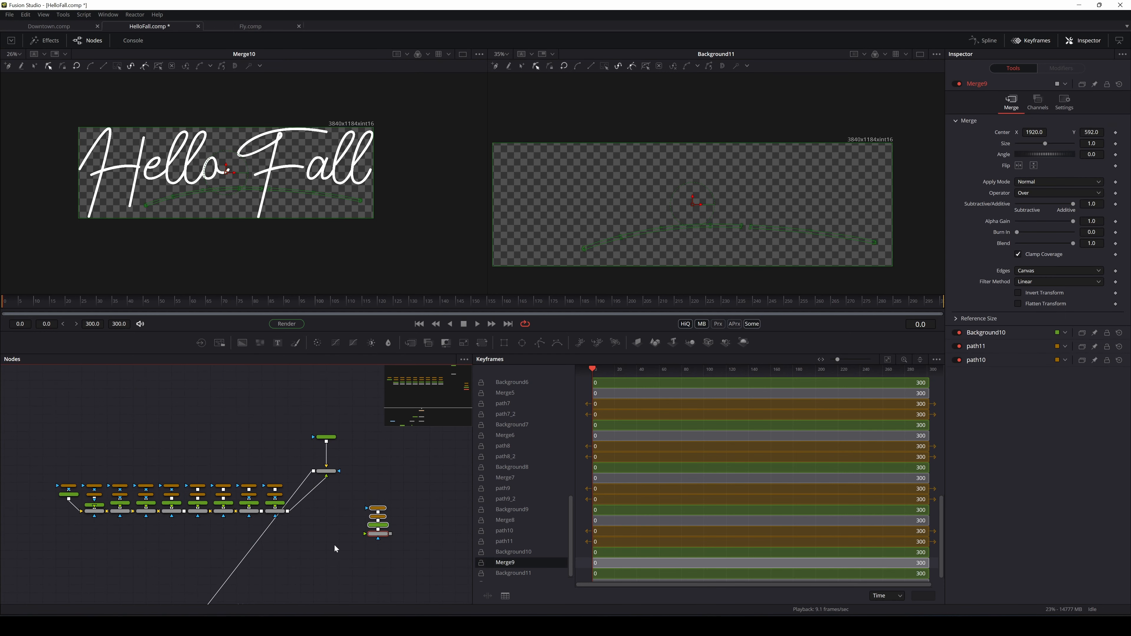
{"action": "left_click_drag", "start_coordinate": [386, 488], "coordinate": [390, 590]}
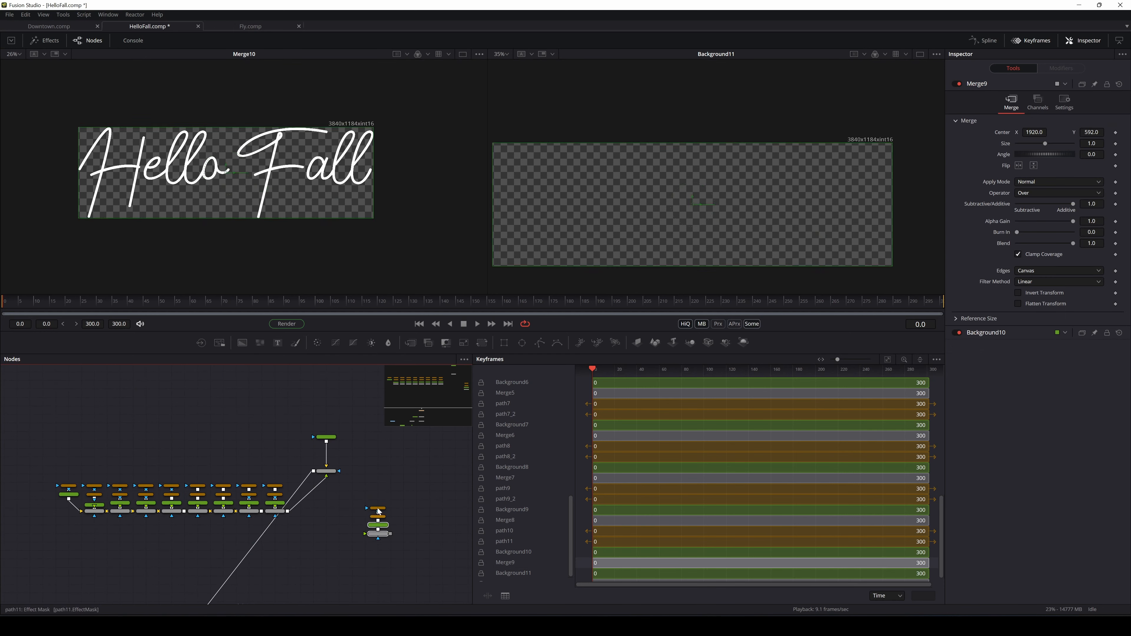
{"action": "left_click_drag", "start_coordinate": [373, 534], "coordinate": [411, 544]}
{"action": "left_click", "coordinate": [371, 543]}
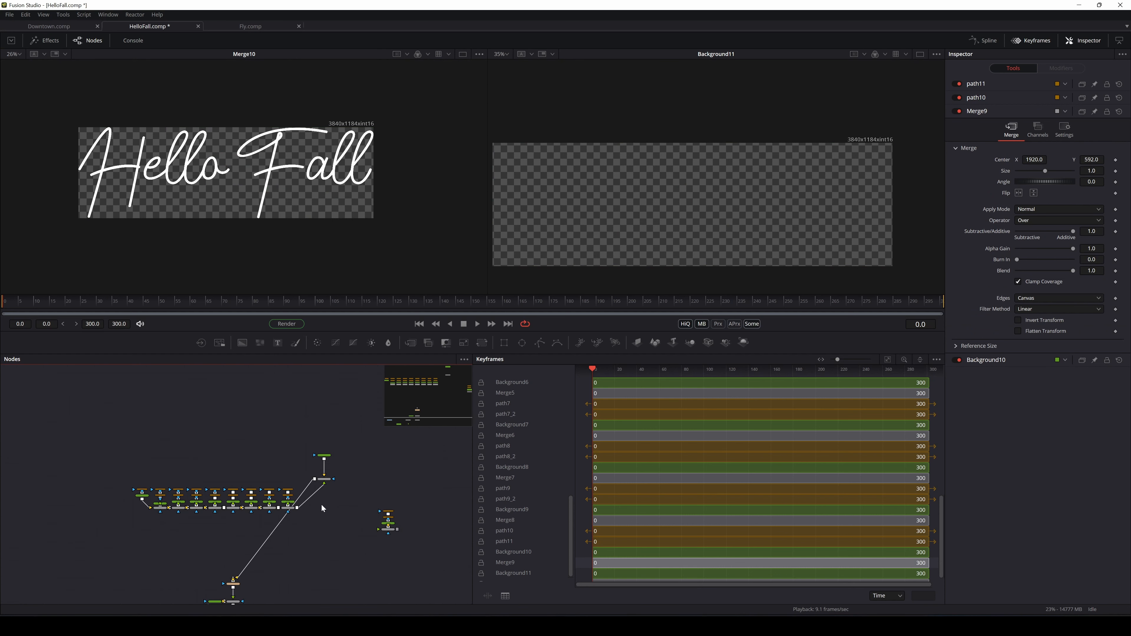
{"action": "scroll", "coordinate": [330, 499], "scroll_direction": "down", "scroll_amount": 2}
{"action": "left_click_drag", "start_coordinate": [361, 409], "coordinate": [93, 544]}
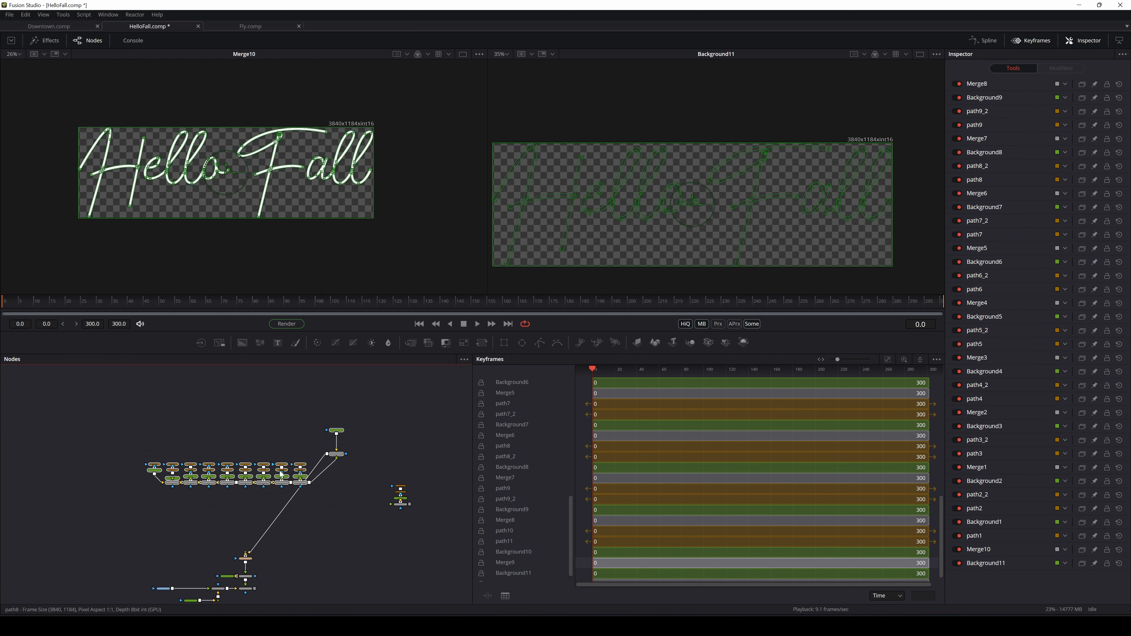
{"action": "scroll", "coordinate": [296, 484], "scroll_direction": "up", "scroll_amount": 2}
Collapse the selected letter nodes into Group1 and move it lower in the graph
{"action": "right_click", "coordinate": [294, 483]}
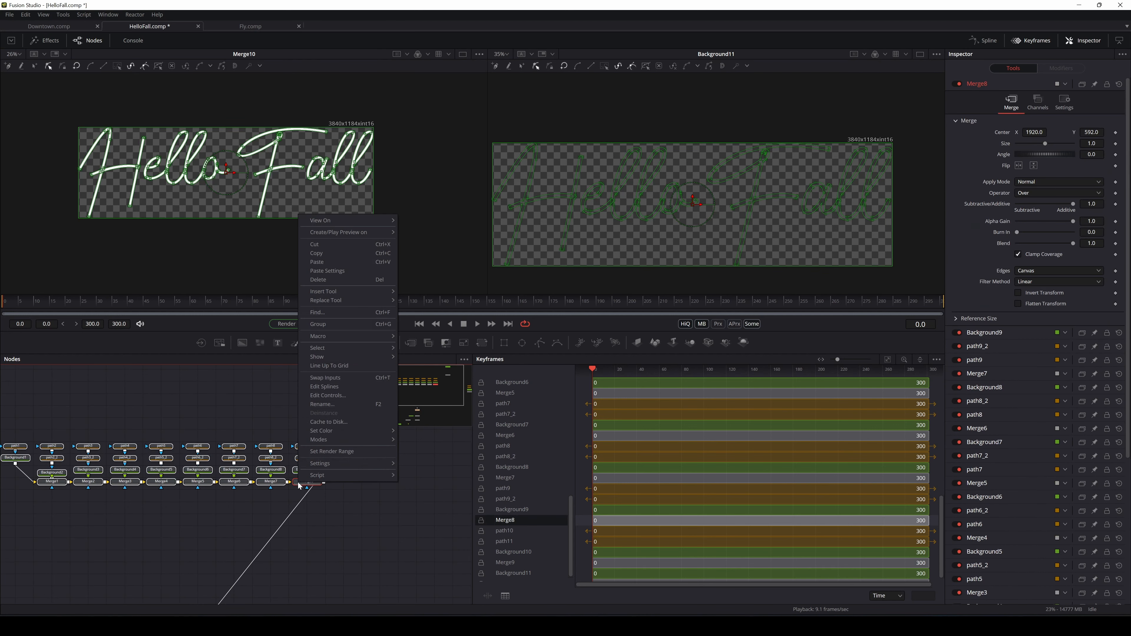
{"action": "left_click", "coordinate": [325, 324]}
{"action": "left_click_drag", "start_coordinate": [199, 383], "coordinate": [223, 553]}
{"action": "scroll", "coordinate": [221, 546], "scroll_direction": "down", "scroll_amount": 3}
Move path10, path11, Background10 and Merge9 aside, then delete Merge9
{"action": "left_click_drag", "start_coordinate": [389, 470], "coordinate": [358, 517]}
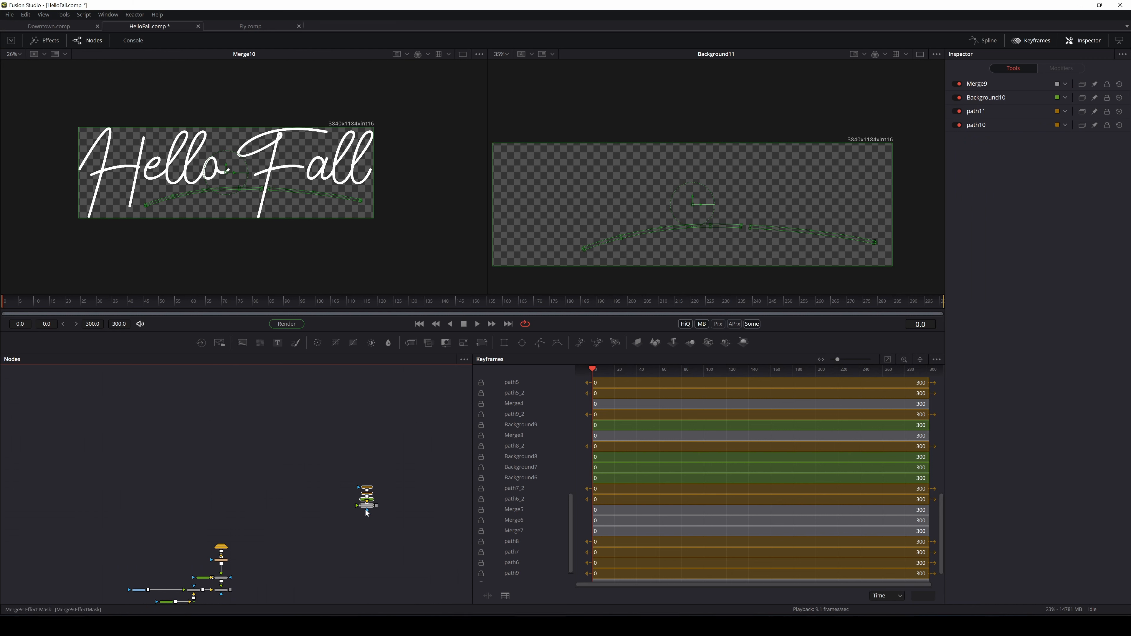
{"action": "scroll", "coordinate": [248, 566], "scroll_direction": "up", "scroll_amount": 5}
{"action": "left_click_drag", "start_coordinate": [249, 566], "coordinate": [278, 528]}
{"action": "left_click_drag", "start_coordinate": [366, 502], "coordinate": [297, 525]}
{"action": "left_click", "coordinate": [302, 544]}
{"action": "left_click", "coordinate": [282, 525]}
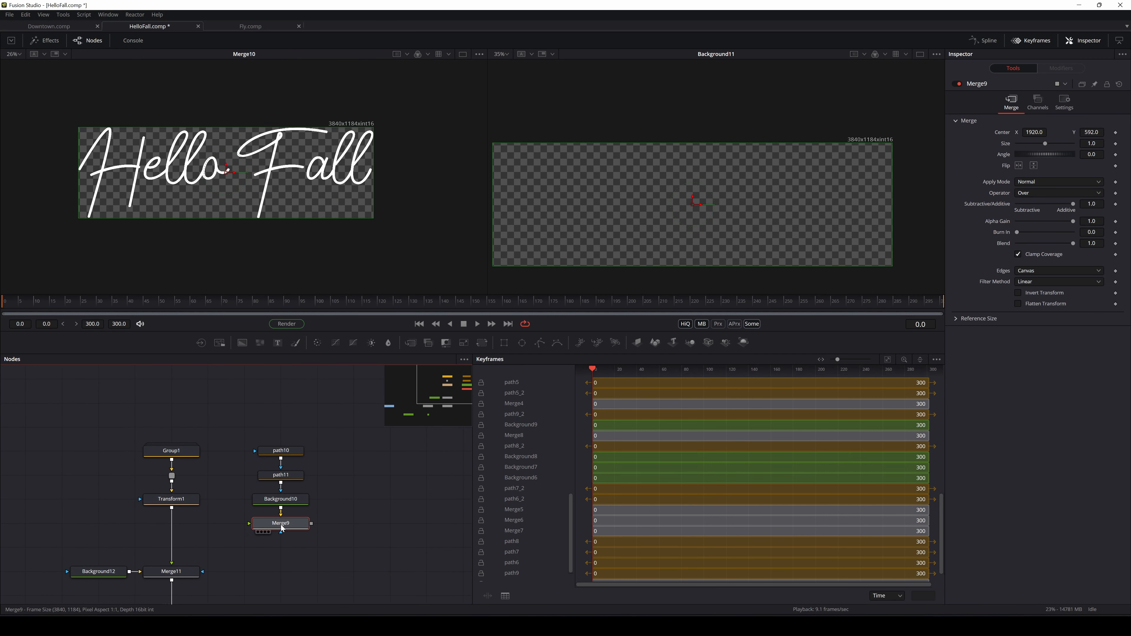
{"action": "key", "text": "Delete"}
View Background10 in the right viewer and rearrange Transform1 and Group1
{"action": "left_click", "coordinate": [305, 499]}
{"action": "key", "text": "2"}
{"action": "left_click_drag", "start_coordinate": [236, 520], "coordinate": [362, 516]}
{"action": "left_click_drag", "start_coordinate": [299, 497], "coordinate": [300, 521]}
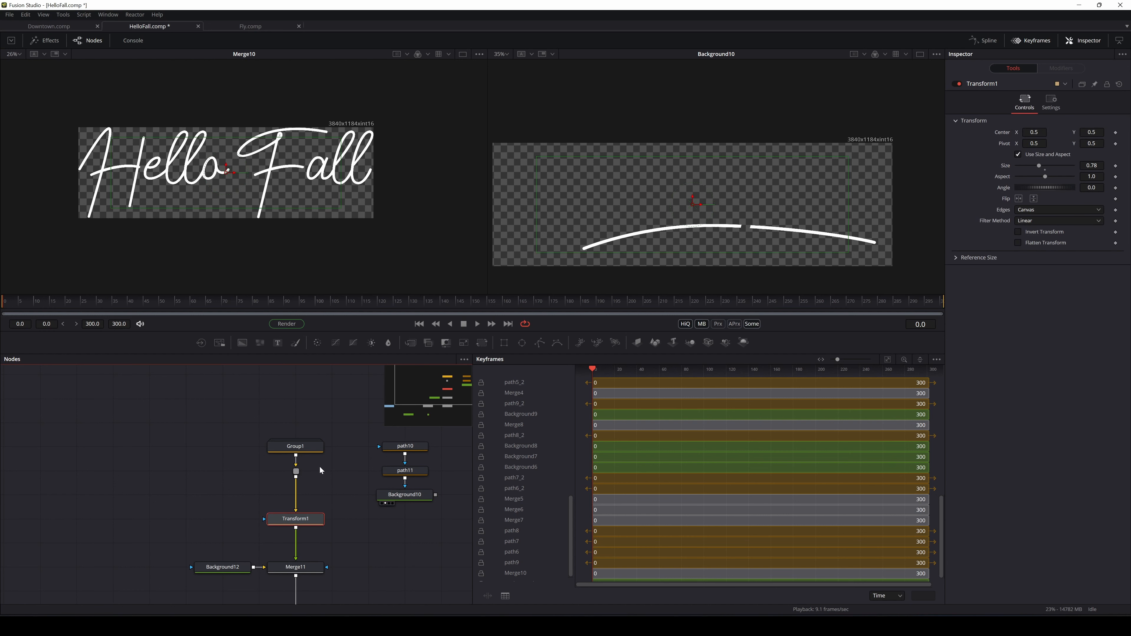
{"action": "left_click_drag", "start_coordinate": [319, 467], "coordinate": [192, 491]}
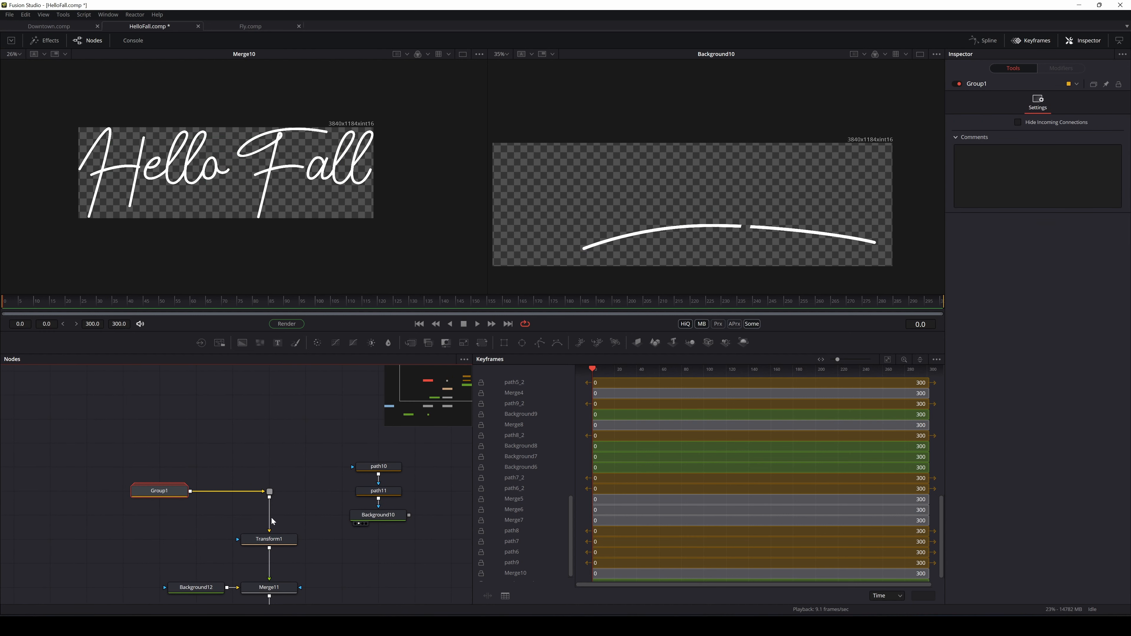
{"action": "scroll", "coordinate": [290, 519], "scroll_direction": "down", "scroll_amount": 3}
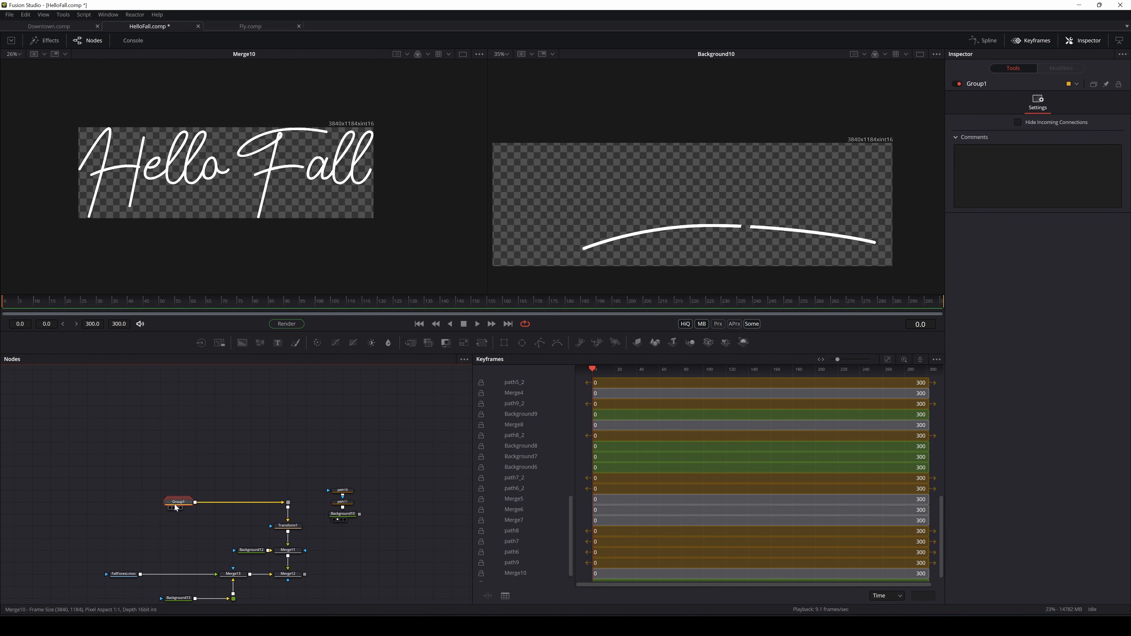
{"action": "scroll", "coordinate": [280, 528], "scroll_direction": "up", "scroll_amount": 3}
{"action": "left_click", "coordinate": [295, 528]}
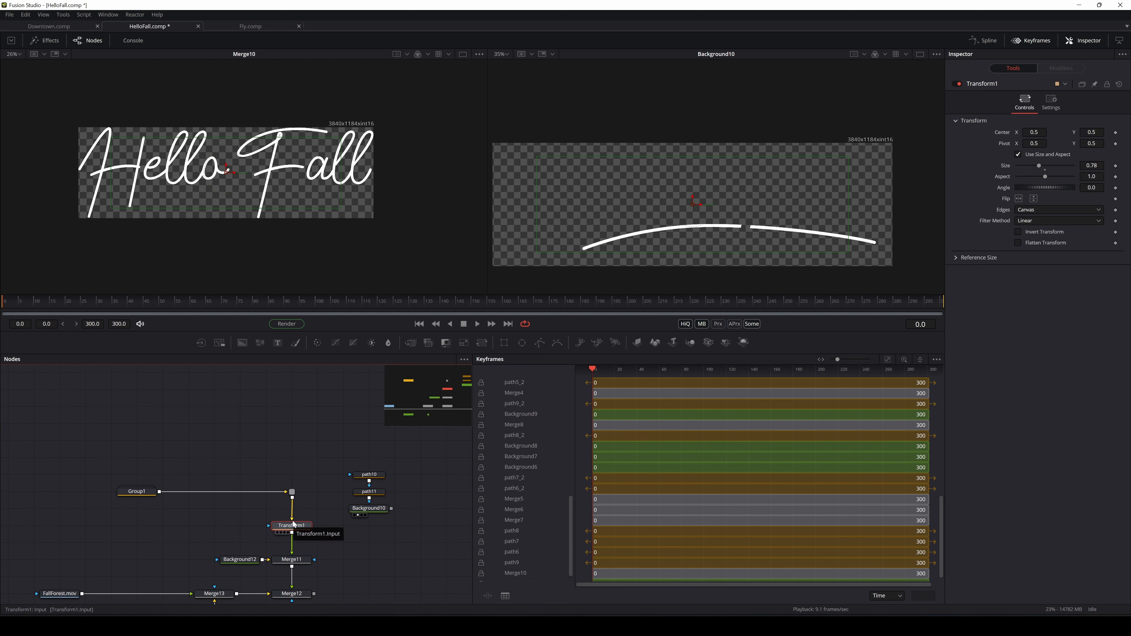
Group path10, path11 and Background10 into Group2 and move it down
{"action": "left_click_drag", "start_coordinate": [390, 462], "coordinate": [221, 441]}
{"action": "right_click", "coordinate": [221, 441]}
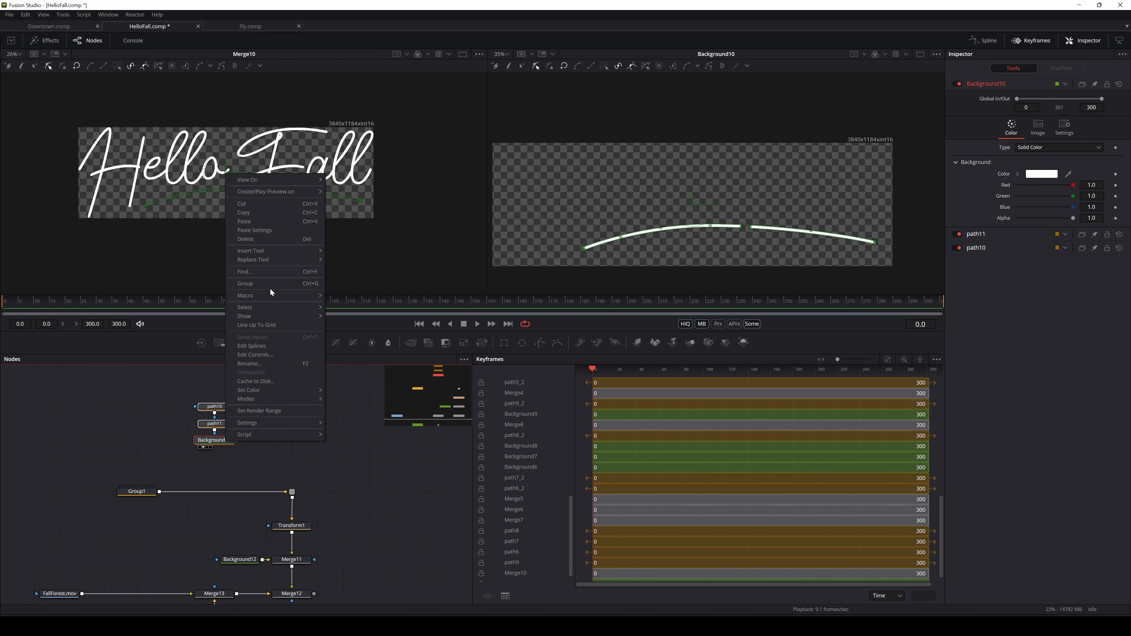
{"action": "left_click", "coordinate": [269, 286]}
{"action": "left_click_drag", "start_coordinate": [222, 405], "coordinate": [221, 461]}
{"action": "left_click_drag", "start_coordinate": [418, 342], "coordinate": [357, 408]}
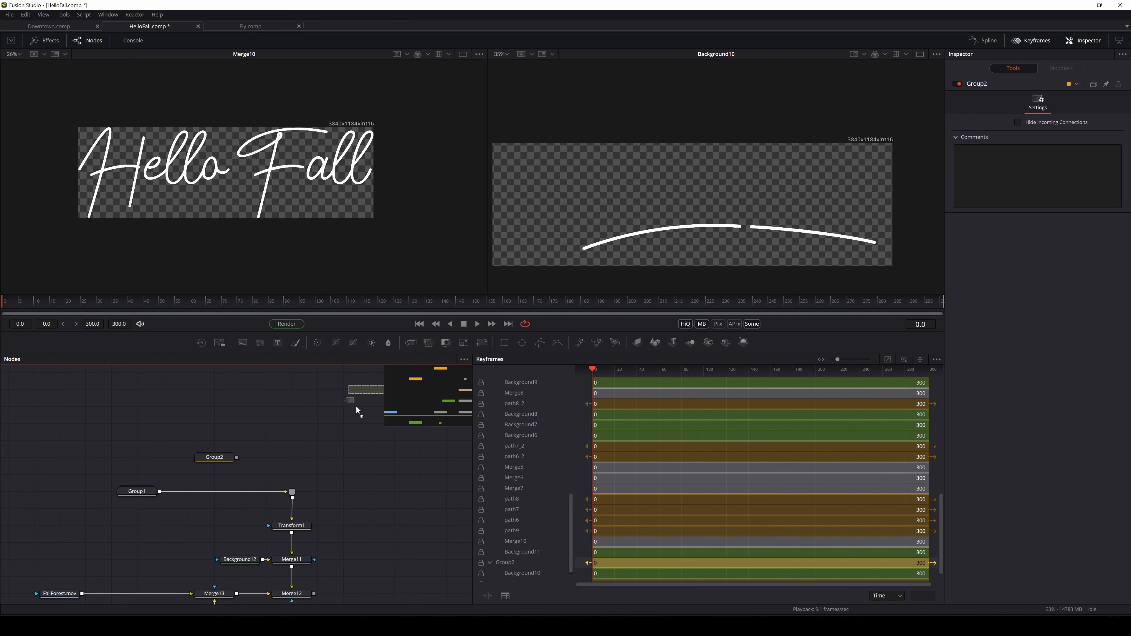
Insert a Merge after Group1 with Group2 connected as its foreground
{"action": "left_click_drag", "start_coordinate": [221, 503], "coordinate": [210, 425]}
{"action": "left_click", "coordinate": [214, 491]}
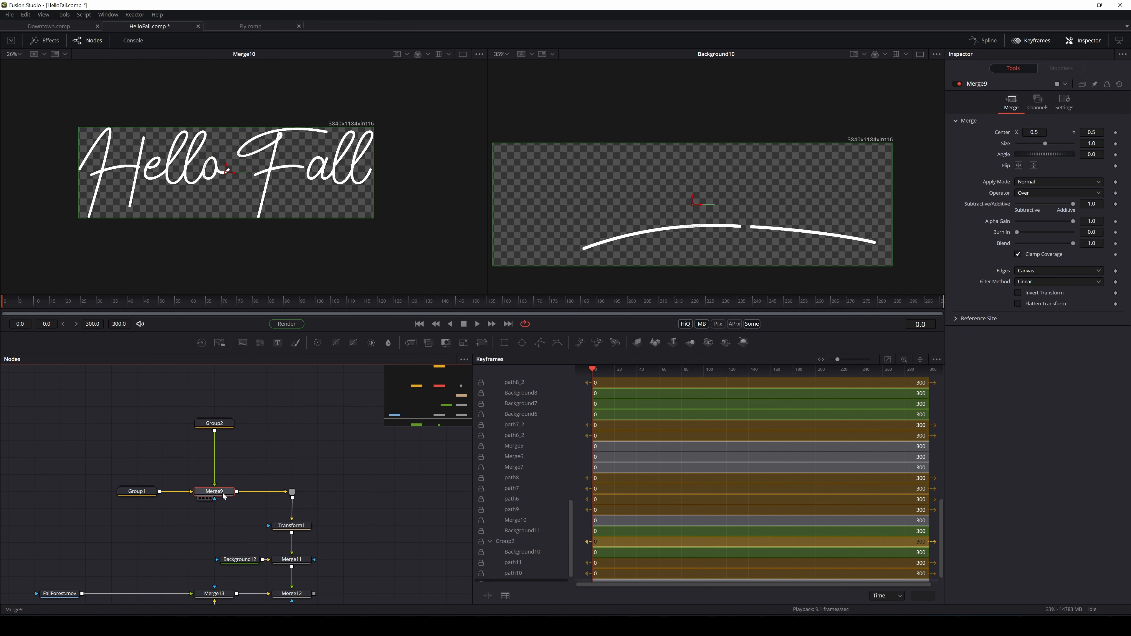
{"action": "scroll", "coordinate": [312, 513], "scroll_direction": "down", "scroll_amount": 1}
{"action": "left_click_drag", "start_coordinate": [293, 542], "coordinate": [285, 192]}
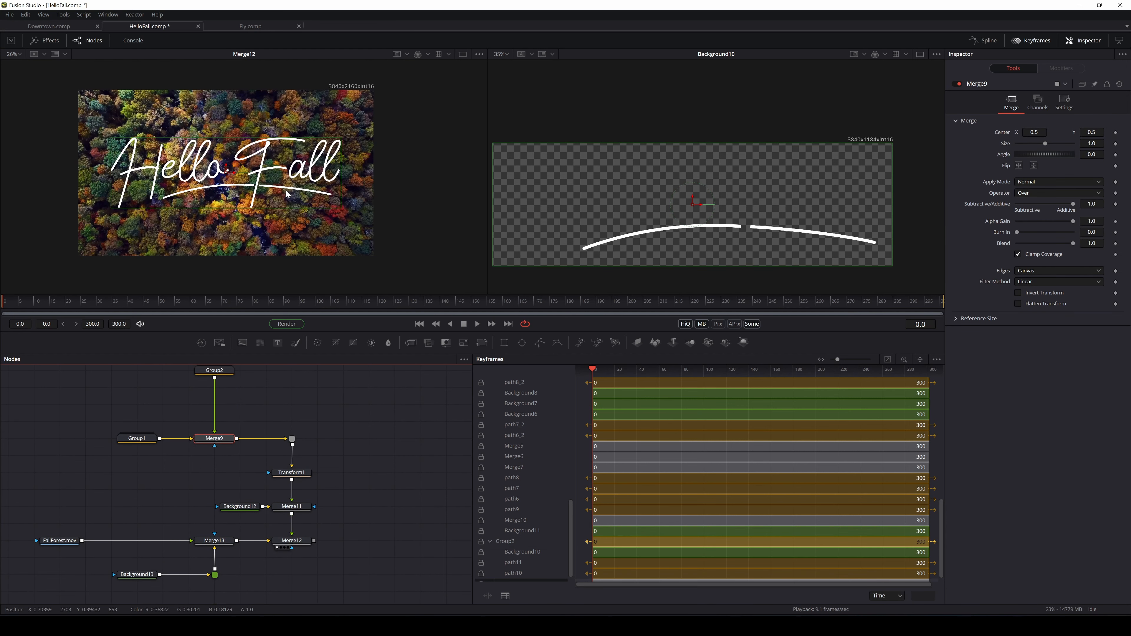
{"action": "scroll", "coordinate": [243, 216], "scroll_direction": "up", "scroll_amount": 2}
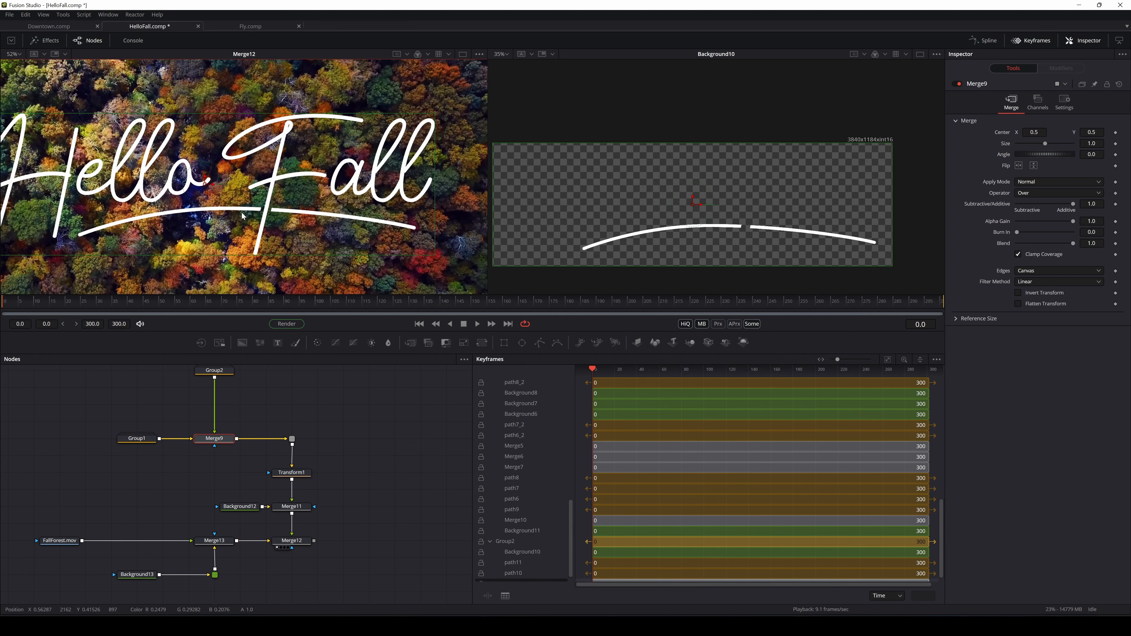
{"action": "scroll", "coordinate": [243, 216], "scroll_direction": "down", "scroll_amount": 2}
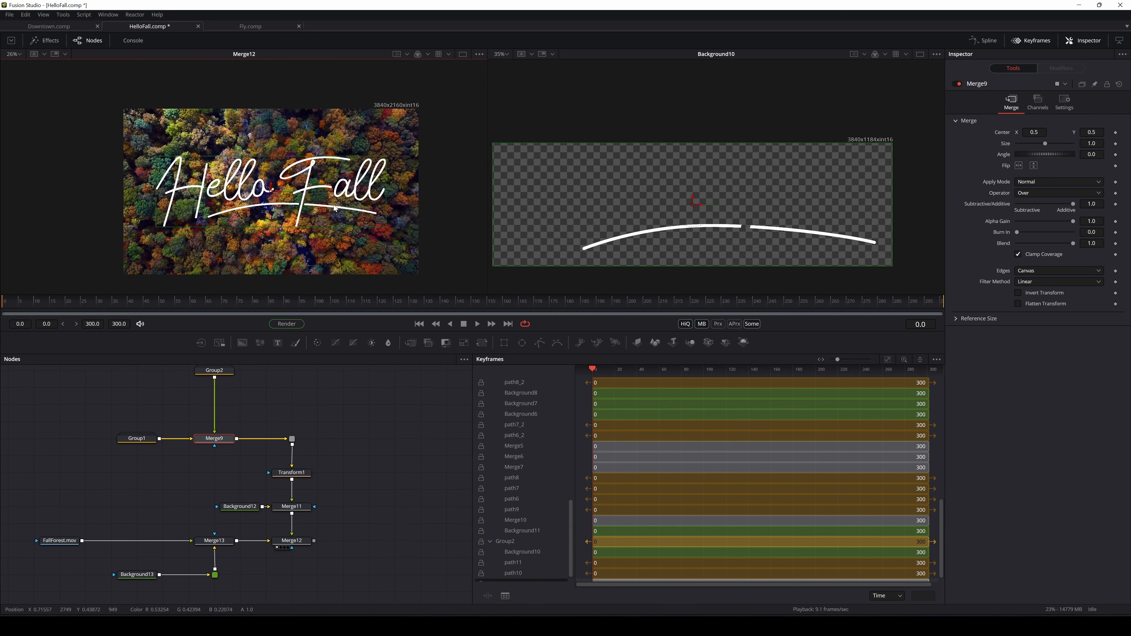
{"action": "left_click", "coordinate": [294, 407]}
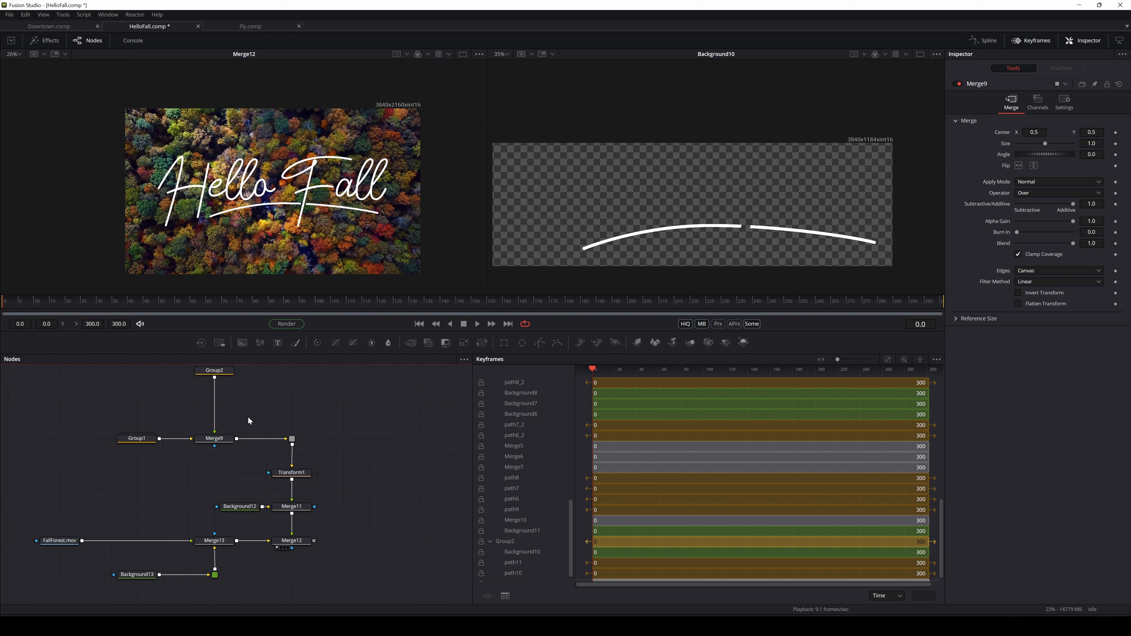
{"action": "left_click_drag", "start_coordinate": [334, 242], "coordinate": [299, 242]}
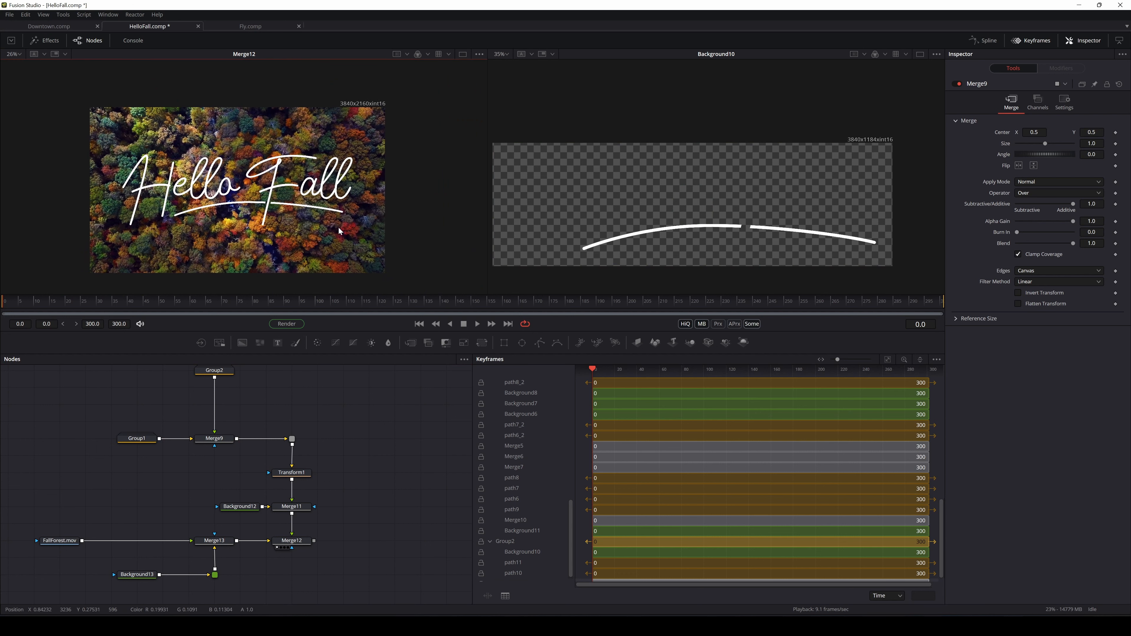
{"action": "left_click_drag", "start_coordinate": [327, 478], "coordinate": [337, 490]}
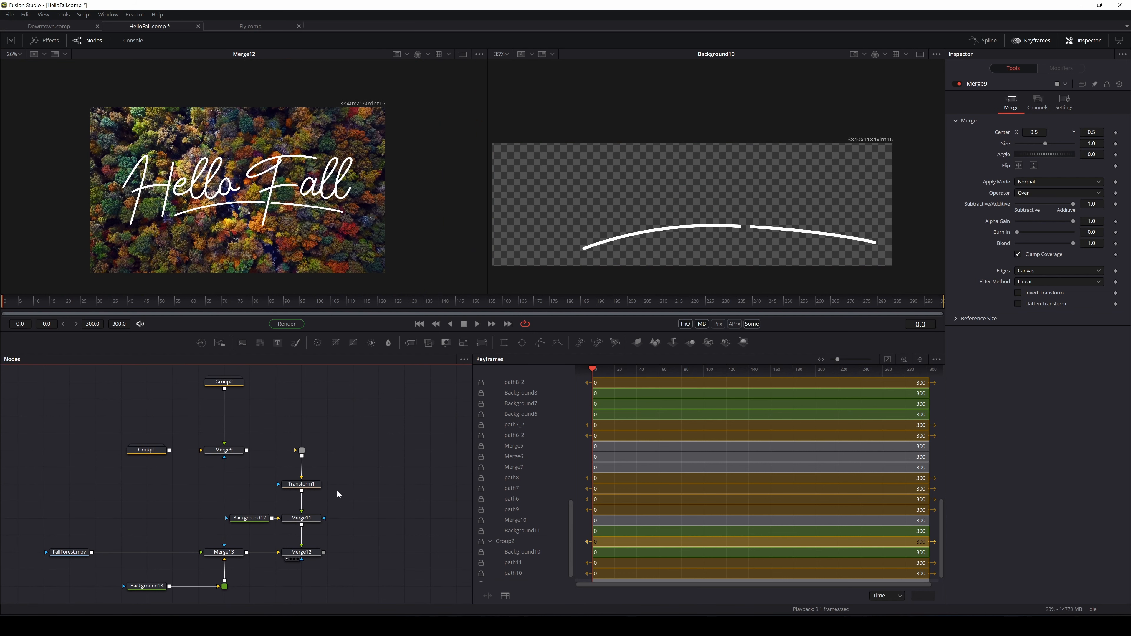
Play and scrub the composite from frame 0 to 300 to check the title
{"action": "key", "text": "space"}
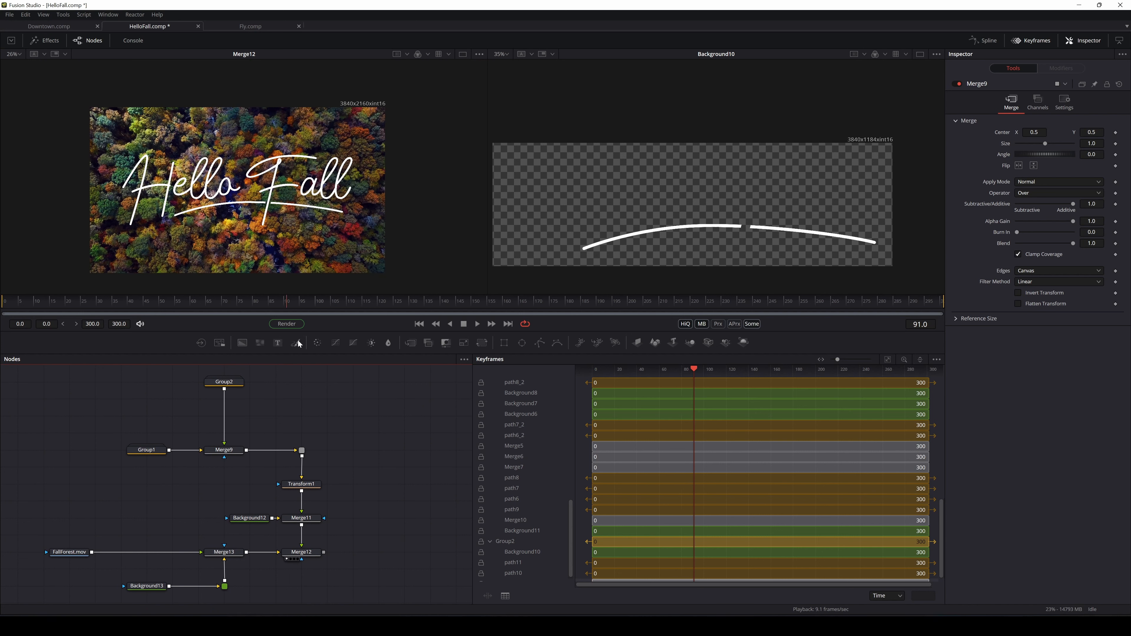
{"action": "left_click_drag", "start_coordinate": [29, 321], "coordinate": [3, 318]}
{"action": "left_click_drag", "start_coordinate": [254, 204], "coordinate": [261, 203]}
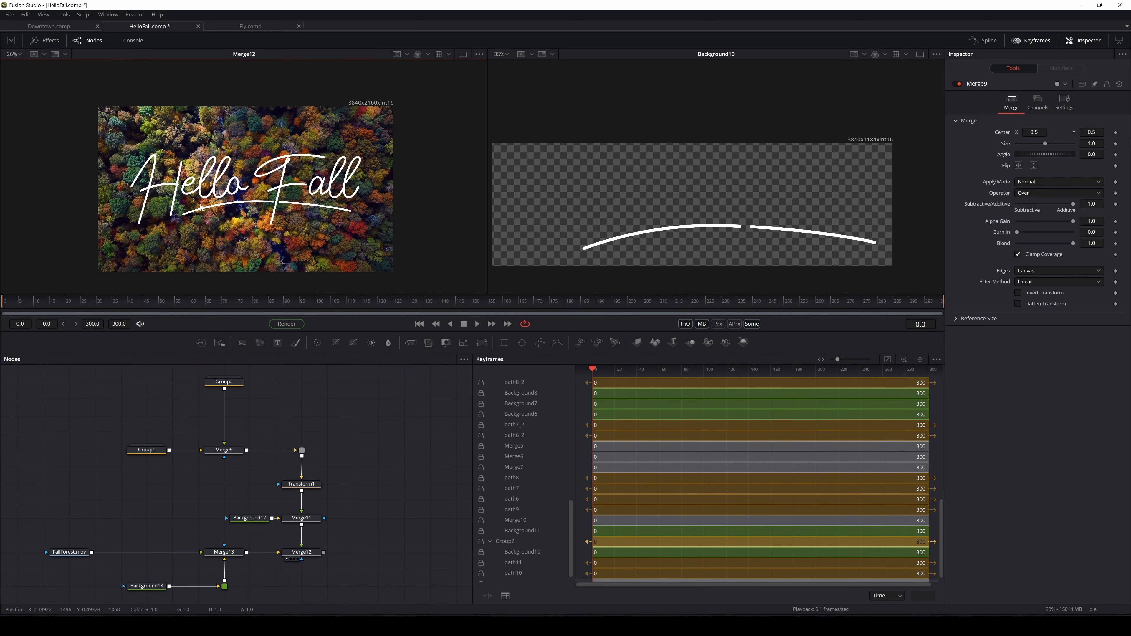
{"action": "left_click_drag", "start_coordinate": [161, 304], "coordinate": [1022, 277]}
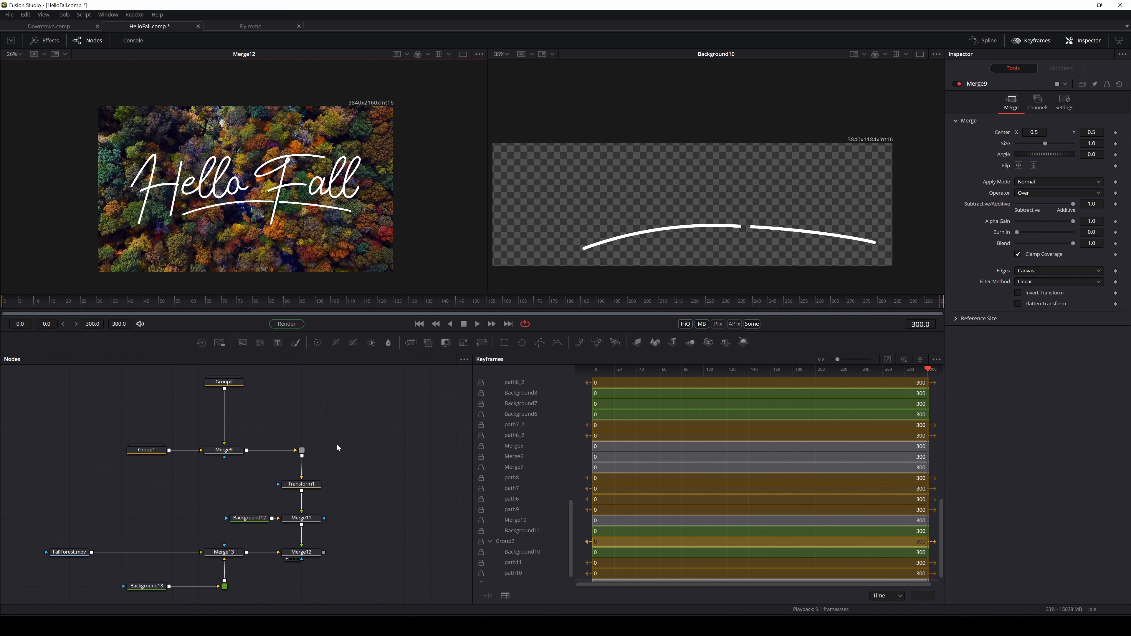
{"action": "left_click_drag", "start_coordinate": [337, 443], "coordinate": [347, 440]}
View FallForest.mov in the left viewer and move the footage branch left
{"action": "left_click_drag", "start_coordinate": [88, 549], "coordinate": [163, 240]}
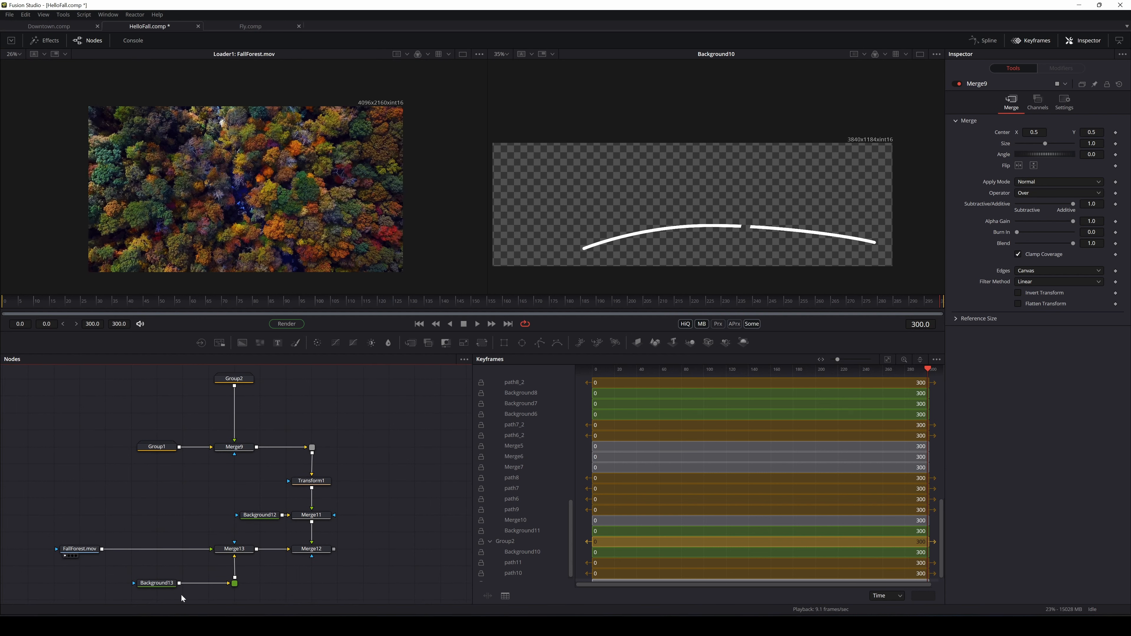
{"action": "left_click_drag", "start_coordinate": [240, 533], "coordinate": [38, 597]}
{"action": "left_click_drag", "start_coordinate": [238, 555], "coordinate": [232, 177]}
Add a Planar Tracker node by searching 'planar' in the tool search
{"action": "left_click", "coordinate": [167, 574]}
{"action": "left_click_drag", "start_coordinate": [217, 571], "coordinate": [201, 531]}
{"action": "key", "text": "shift+space"}
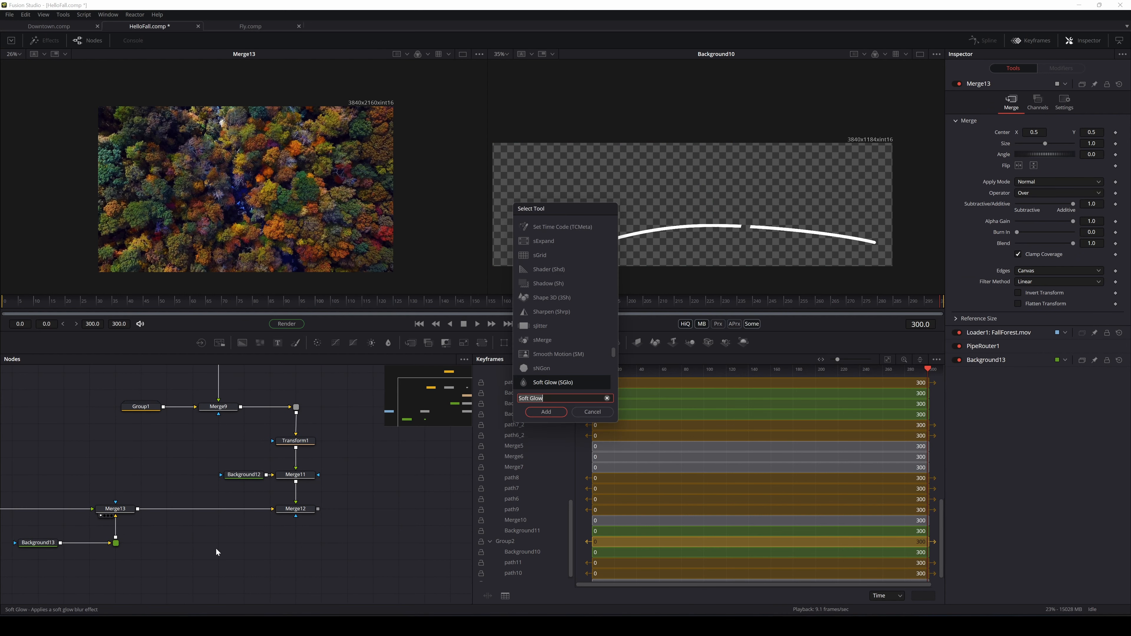
{"action": "type", "text": "planar"}
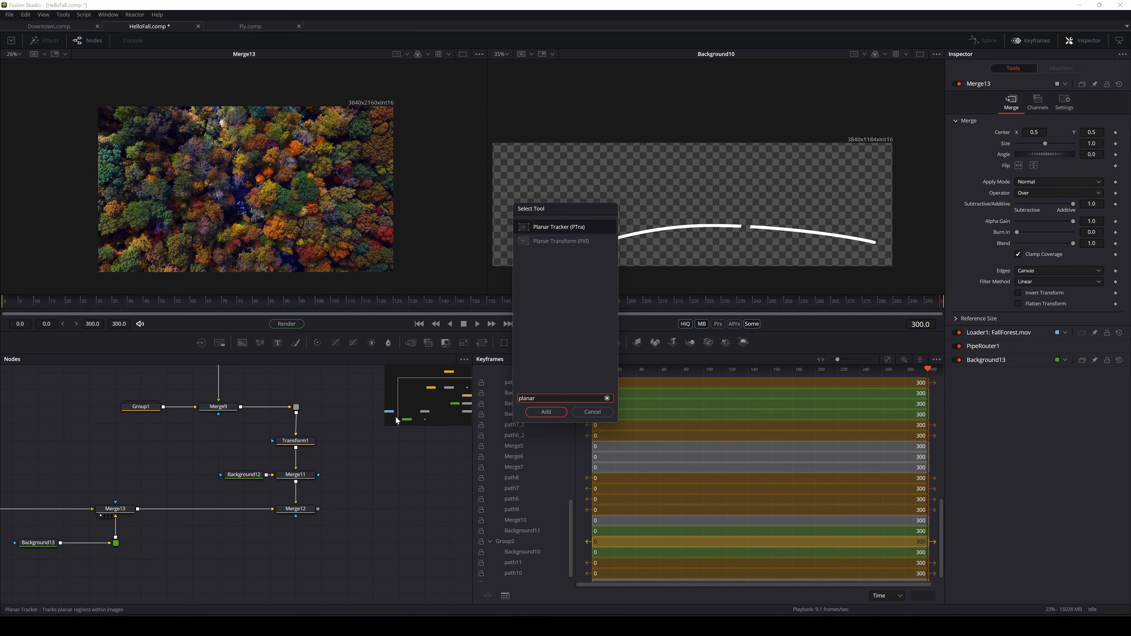
{"action": "left_click", "coordinate": [553, 415]}
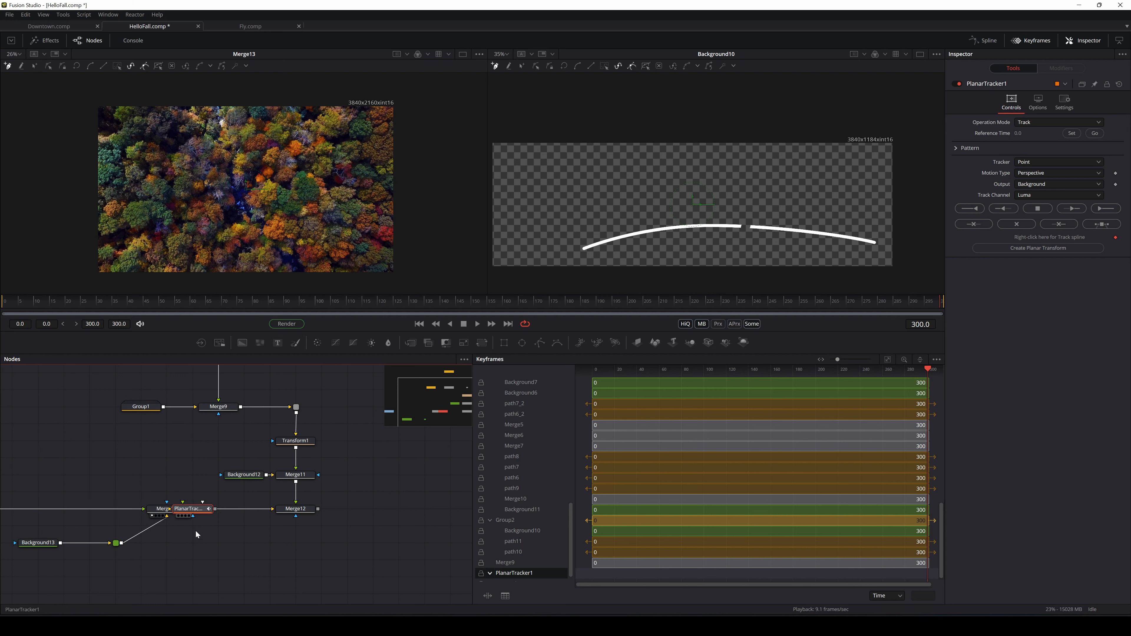
Feed Merge13's output into the planar tracker and view its output
{"action": "left_click_drag", "start_coordinate": [183, 511], "coordinate": [213, 563]}
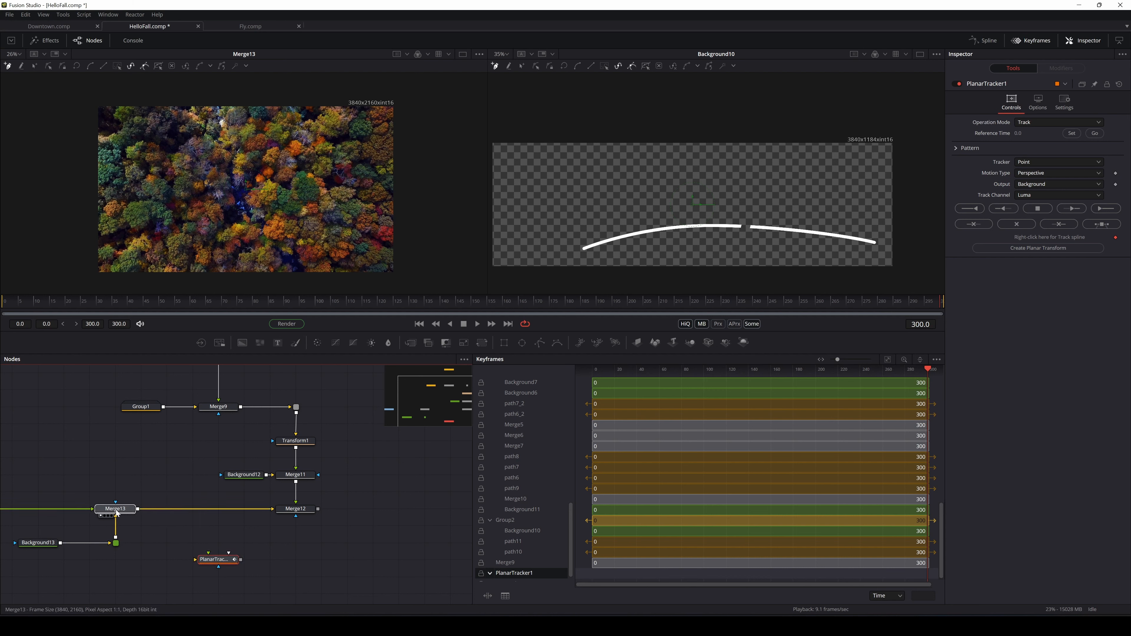
{"action": "left_click", "coordinate": [215, 562]}
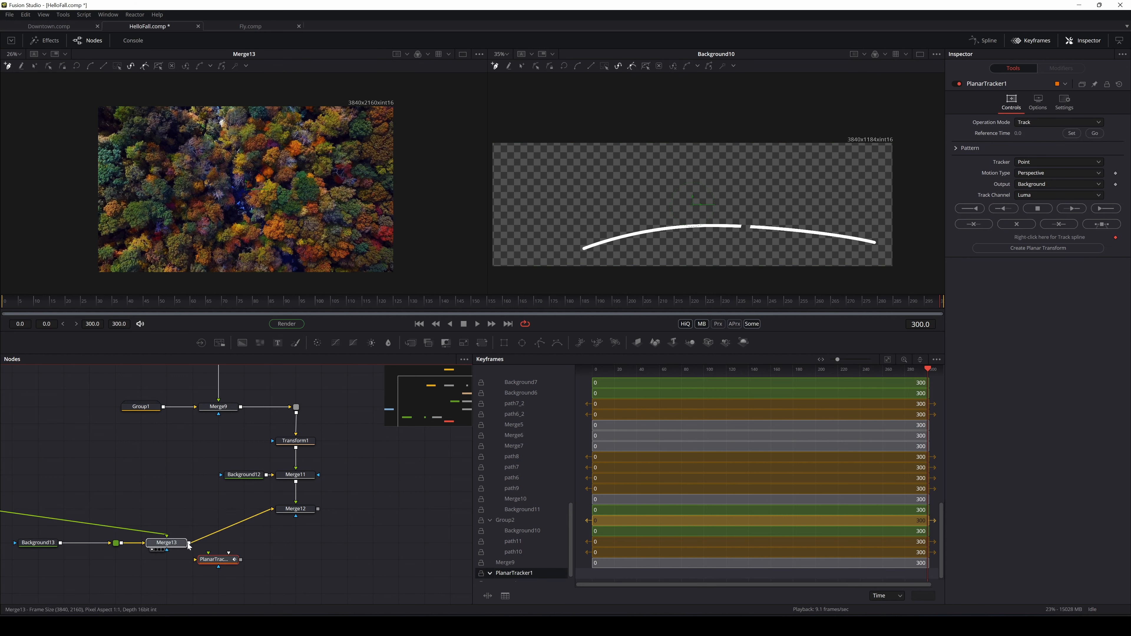
{"action": "left_click", "coordinate": [137, 510]}
{"action": "left_click_drag", "start_coordinate": [140, 512], "coordinate": [216, 563]}
{"action": "key", "text": "1"}
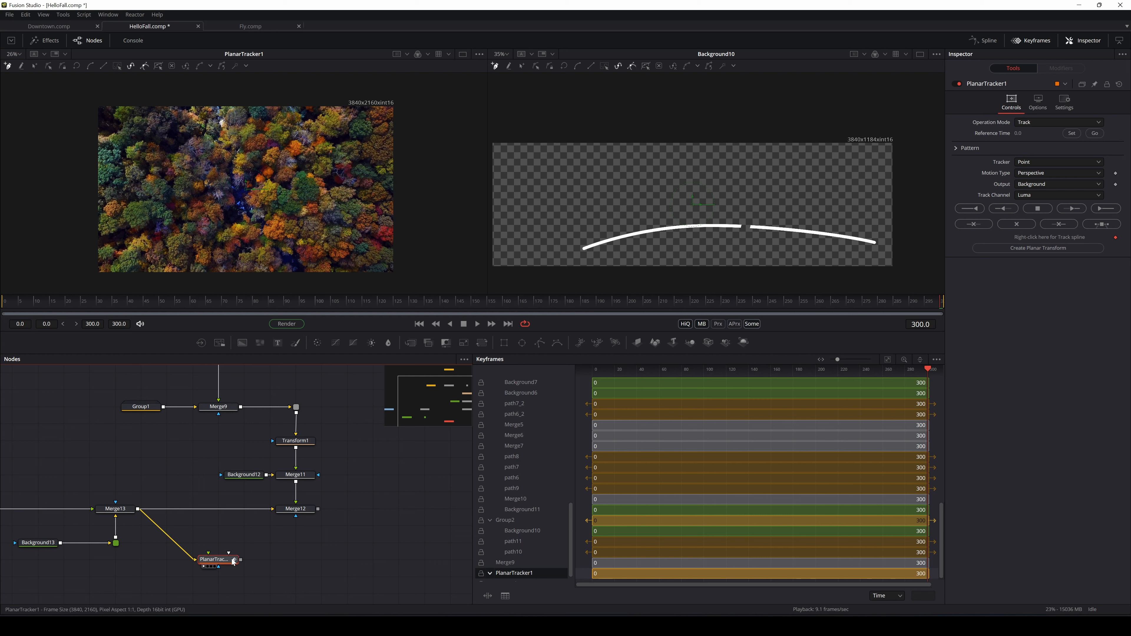
Set reference frame 300, outline the forest region, and track it backward through 301 frames
{"action": "left_click_drag", "start_coordinate": [233, 562], "coordinate": [220, 566]}
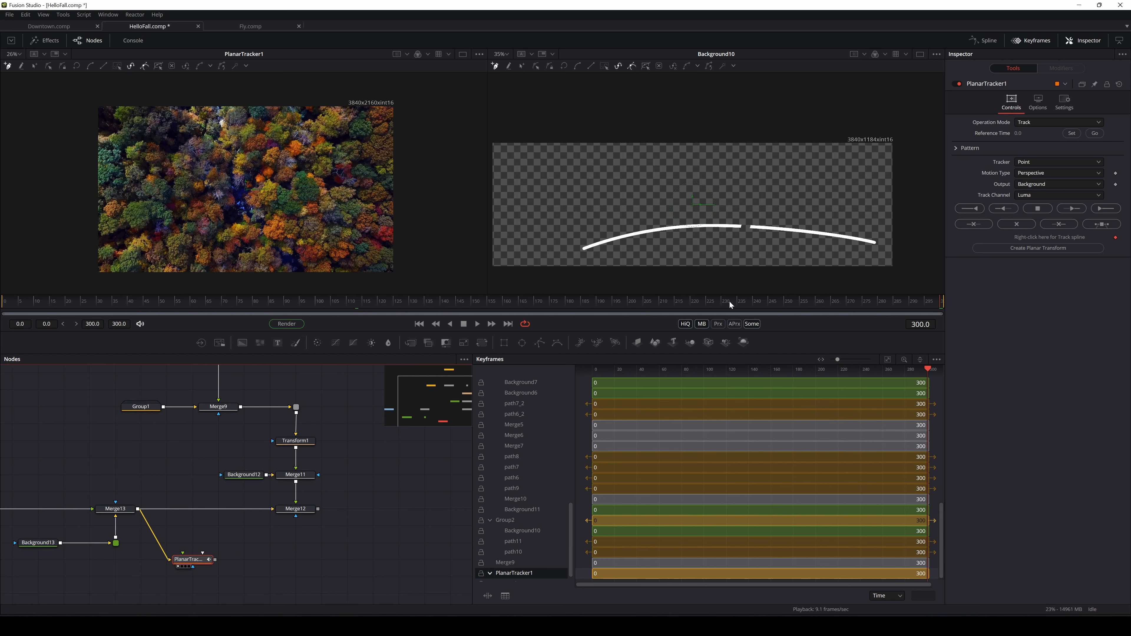
{"action": "left_click", "coordinate": [1072, 133]}
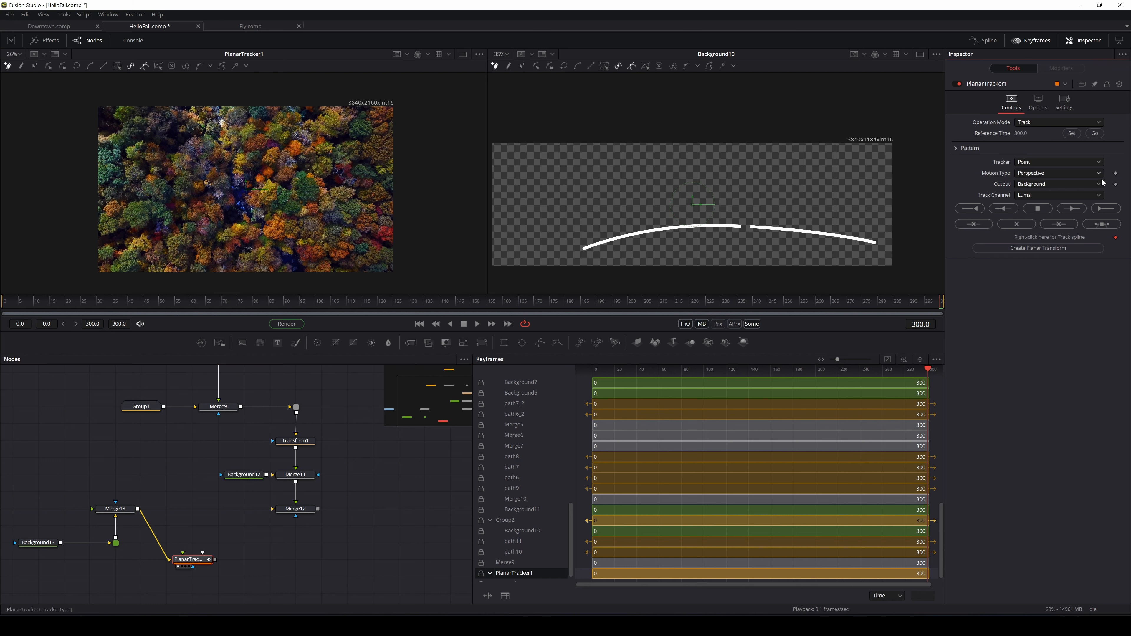
{"action": "left_click", "coordinate": [134, 134]}
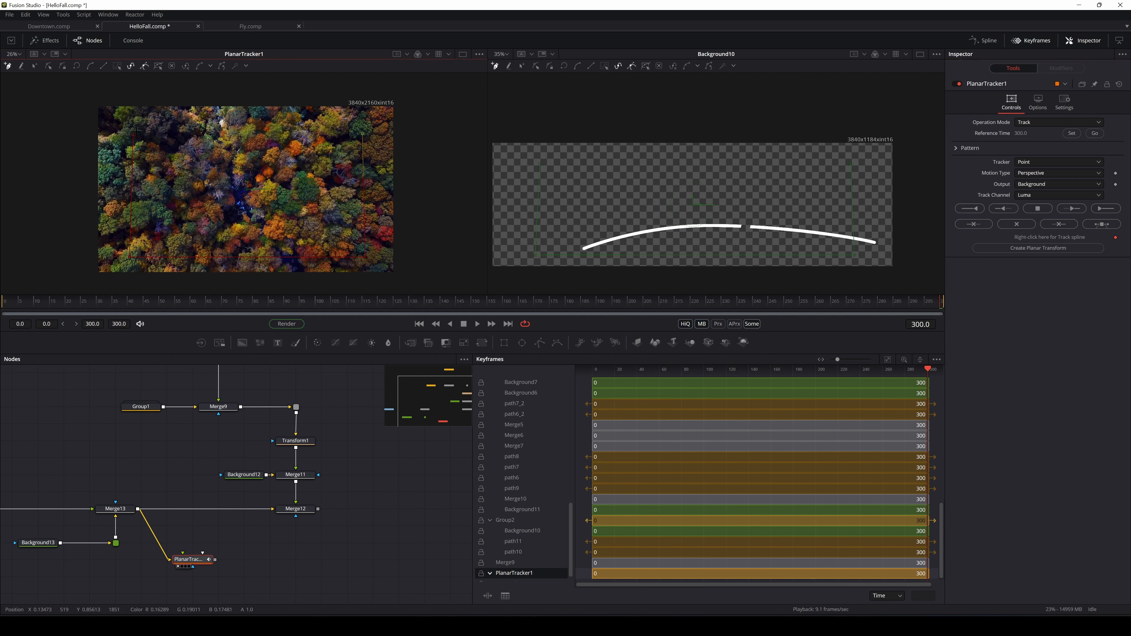
{"action": "left_click", "coordinate": [976, 212]}
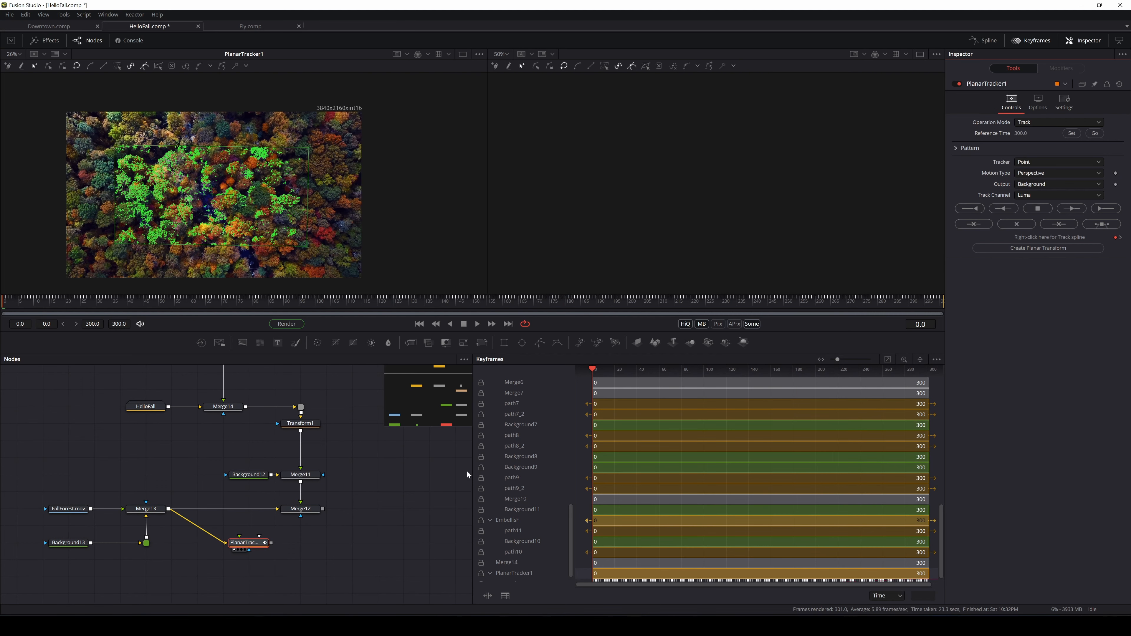
Zoom and pan the node graph to locate the Embellish node
{"action": "scroll", "coordinate": [199, 479], "scroll_direction": "up", "scroll_amount": 3}
{"action": "scroll", "coordinate": [203, 473], "scroll_direction": "down", "scroll_amount": 2}
{"action": "mouse_move", "coordinate": [166, 500]}
{"action": "left_mouse_down"}
{"action": "mouse_move", "coordinate": [211, 475]}
{"action": "mouse_move", "coordinate": [170, 485]}
{"action": "left_mouse_up"}
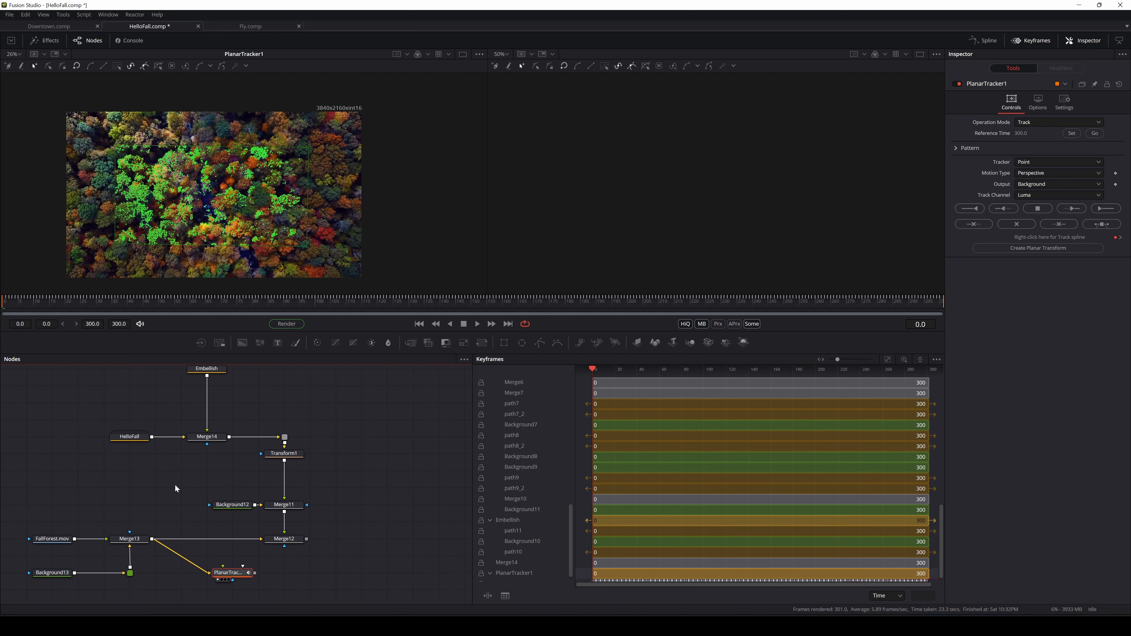
{"action": "scroll", "coordinate": [190, 478], "scroll_direction": "up", "scroll_amount": 1}
{"action": "scroll", "coordinate": [192, 478], "scroll_direction": "down", "scroll_amount": 1}
{"action": "scroll", "coordinate": [332, 498], "scroll_direction": "up", "scroll_amount": 2}
{"action": "scroll", "coordinate": [332, 499], "scroll_direction": "down", "scroll_amount": 3}
{"action": "scroll", "coordinate": [332, 498], "scroll_direction": "up", "scroll_amount": 2}
{"action": "scroll", "coordinate": [331, 498], "scroll_direction": "down", "scroll_amount": 1}
{"action": "left_click_drag", "start_coordinate": [350, 479], "coordinate": [373, 485]}
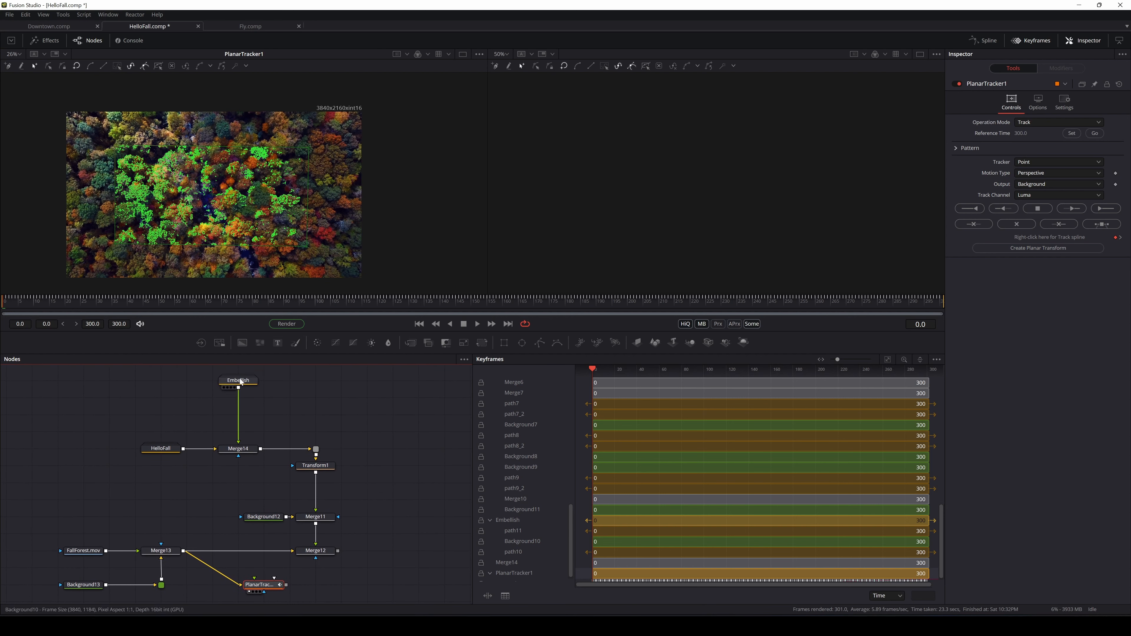
Move Embellish just above Merge14, save HelloFall.comp, check frame 140 and select PlanarTracker1
{"action": "left_click_drag", "start_coordinate": [240, 381], "coordinate": [240, 417]}
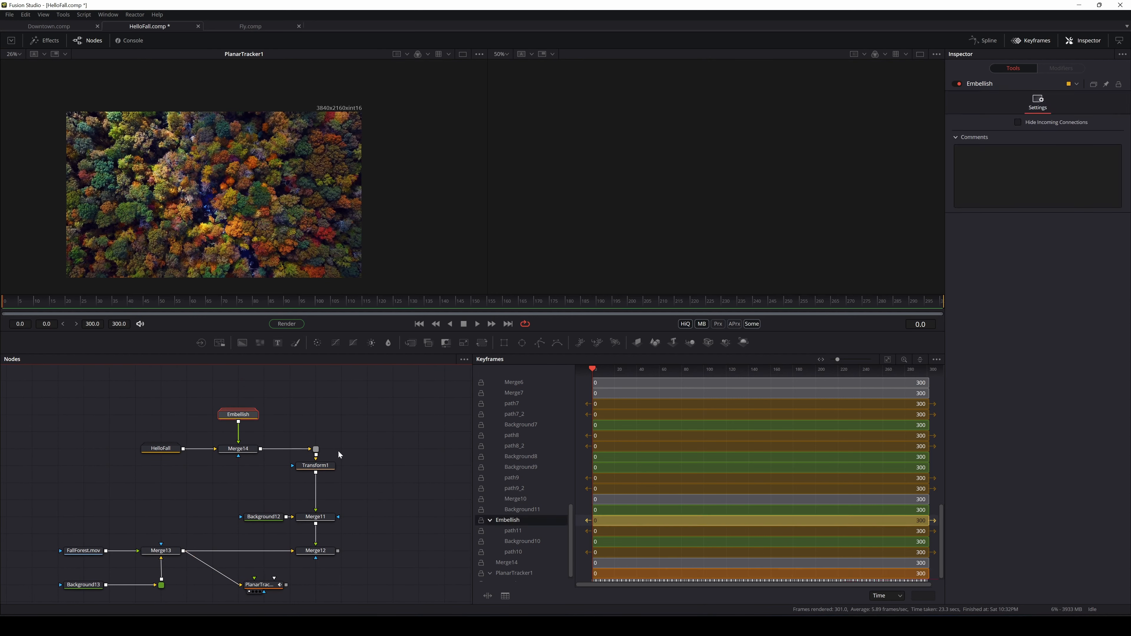
{"action": "left_click", "coordinate": [370, 476]}
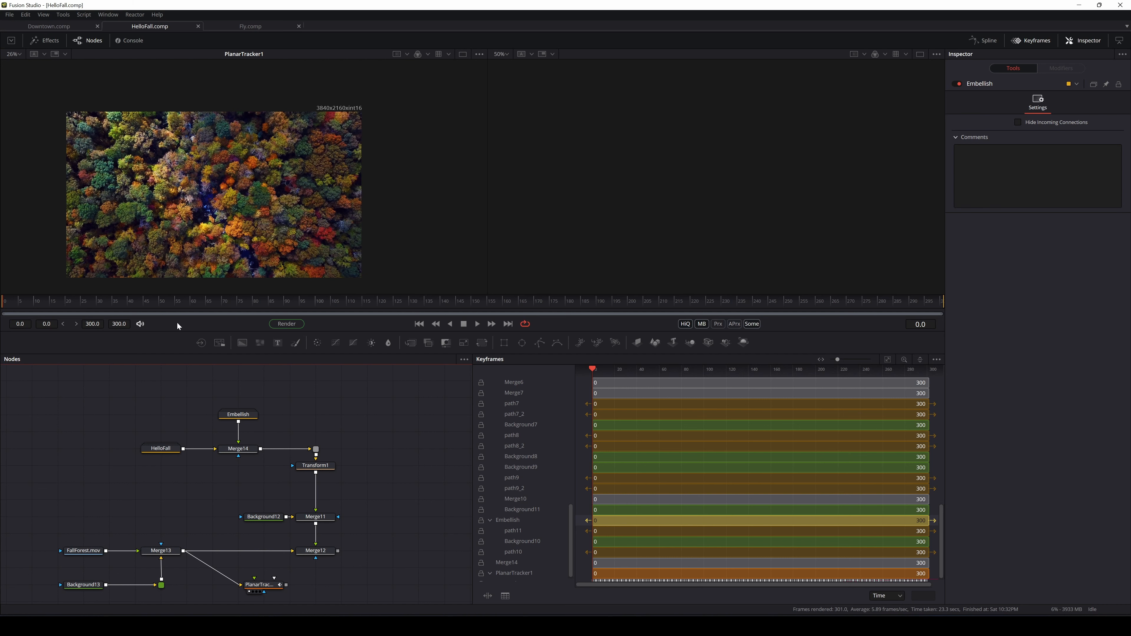
{"action": "left_click_drag", "start_coordinate": [119, 298], "coordinate": [443, 310]}
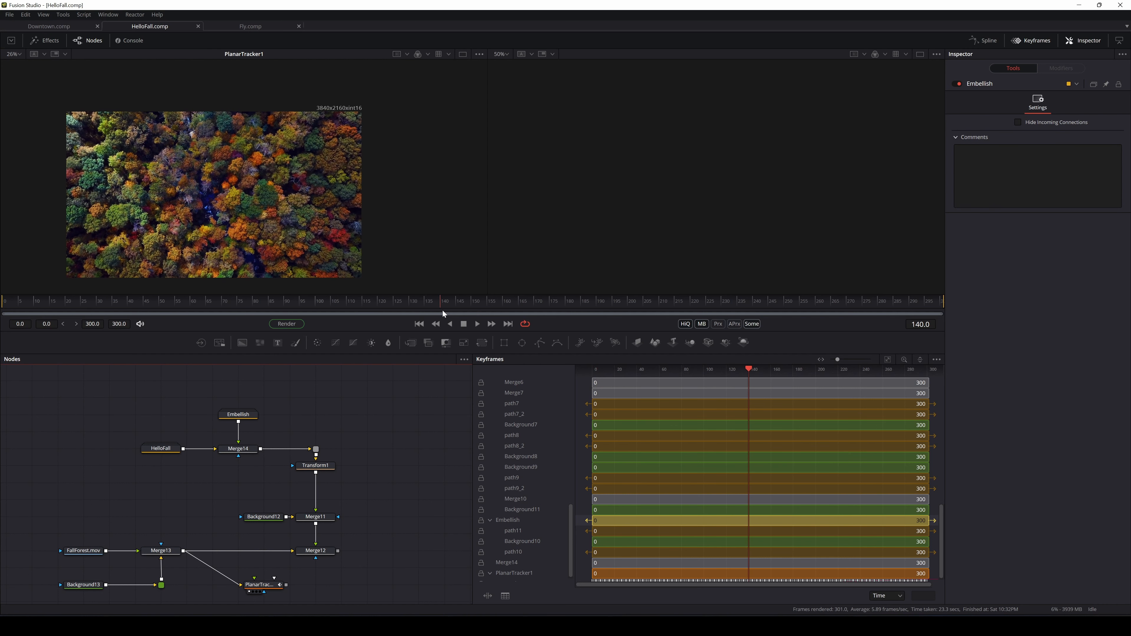
{"action": "left_click", "coordinate": [268, 585]}
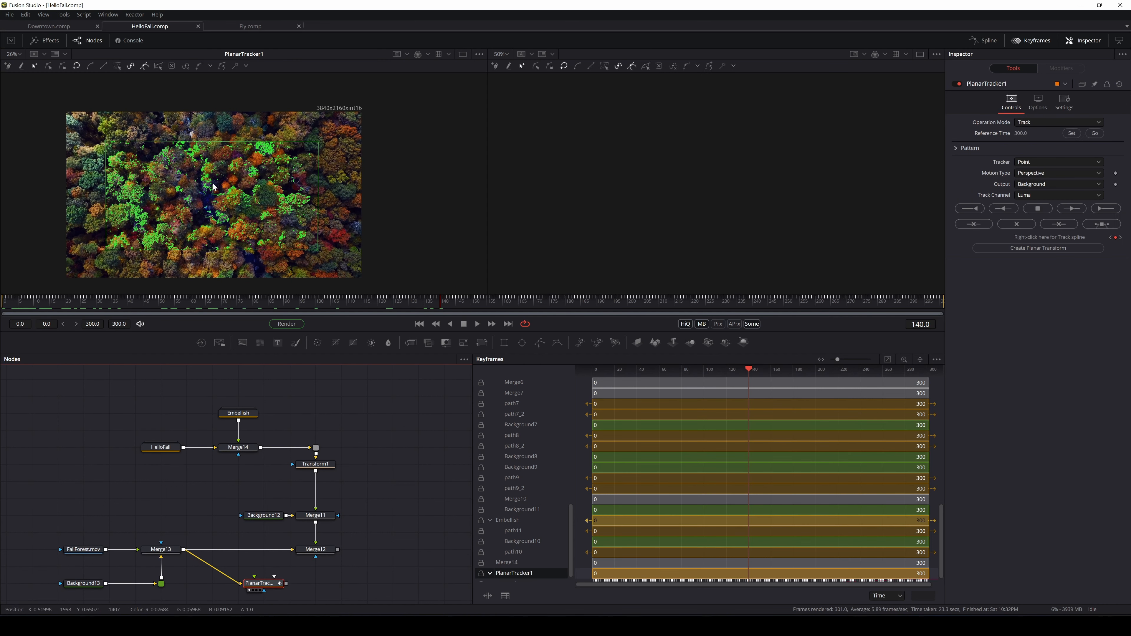
Review the track from frame 0 to 300, create PlanarTransform1, and raise Background12 and Merge11
{"action": "left_click_drag", "start_coordinate": [19, 295], "coordinate": [2, 332]}
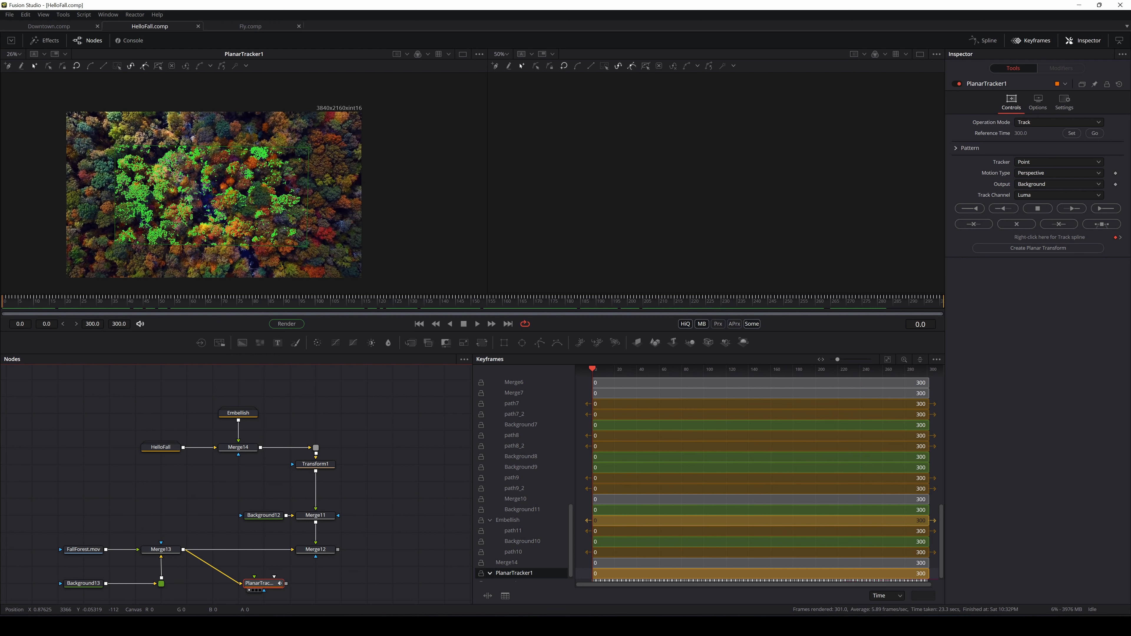
{"action": "left_click_drag", "start_coordinate": [466, 301], "coordinate": [959, 347]}
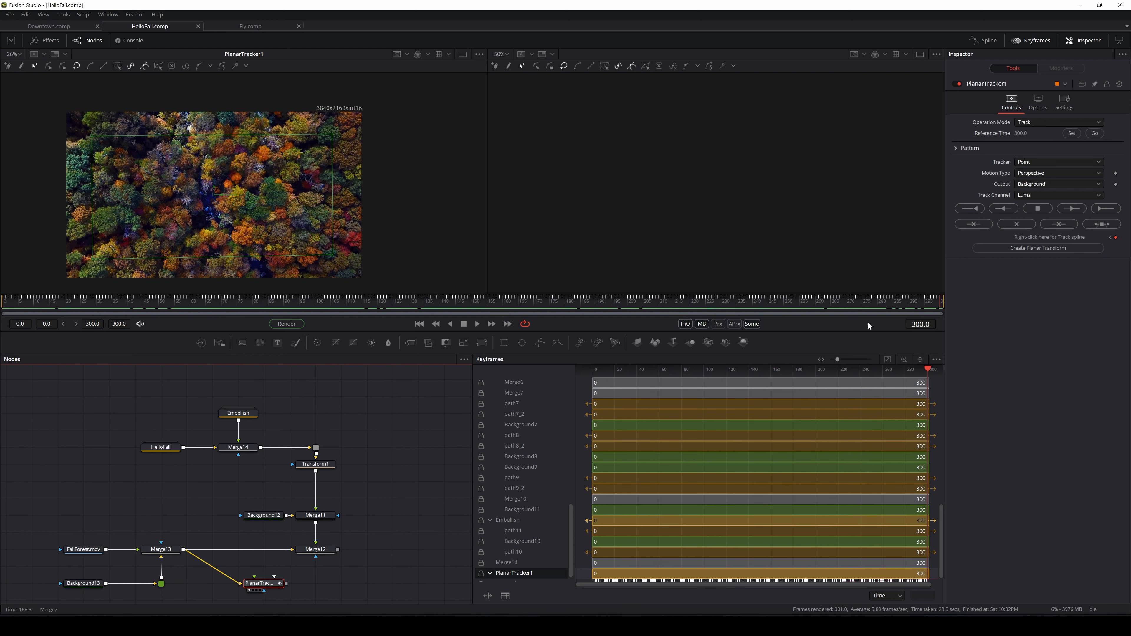
{"action": "left_click", "coordinate": [1014, 250]}
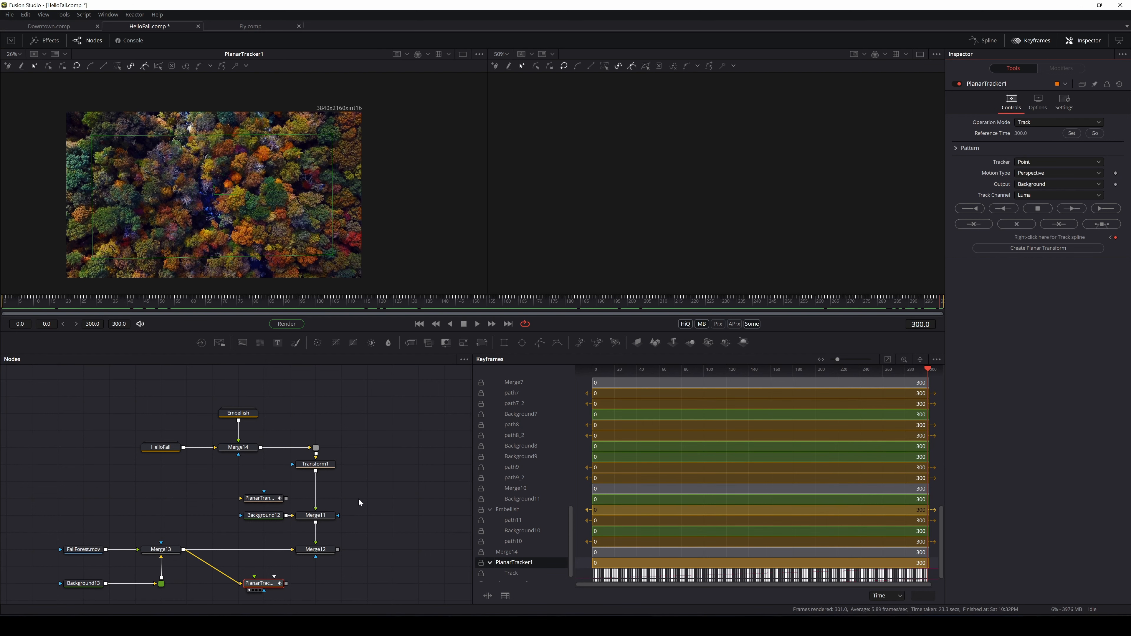
{"action": "left_click_drag", "start_coordinate": [268, 501], "coordinate": [394, 484]}
{"action": "left_click_drag", "start_coordinate": [278, 509], "coordinate": [393, 506]}
{"action": "left_click", "coordinate": [361, 520]}
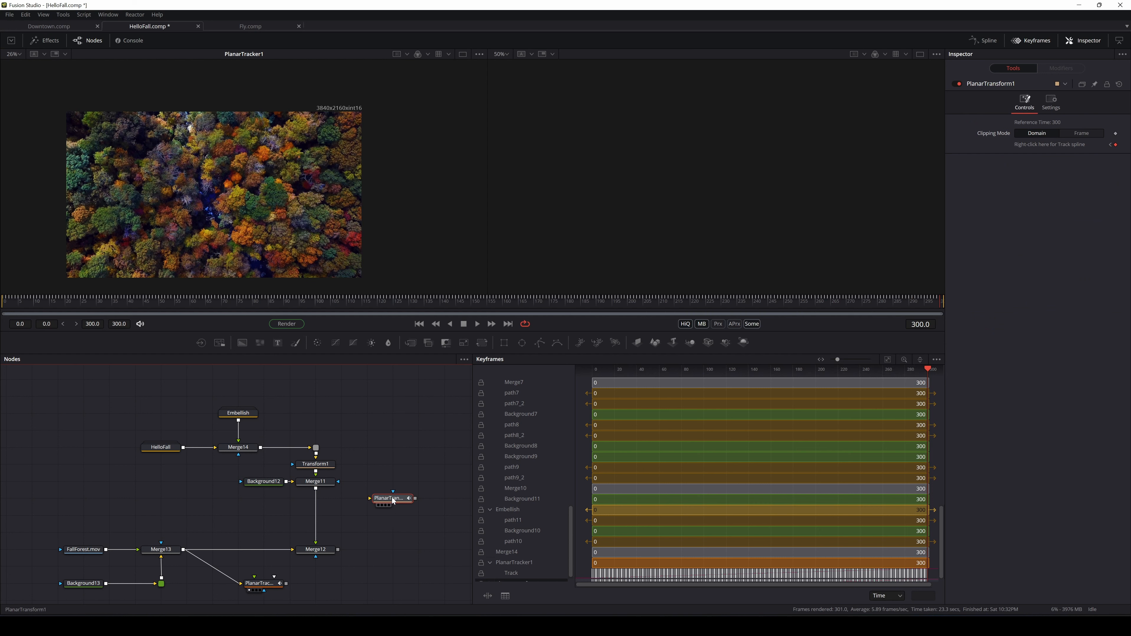
Insert PlanarTransform1 between Merge11 and Merge12, view Merge12, and scrub to confirm tracking
{"action": "left_click_drag", "start_coordinate": [393, 501], "coordinate": [320, 518]}
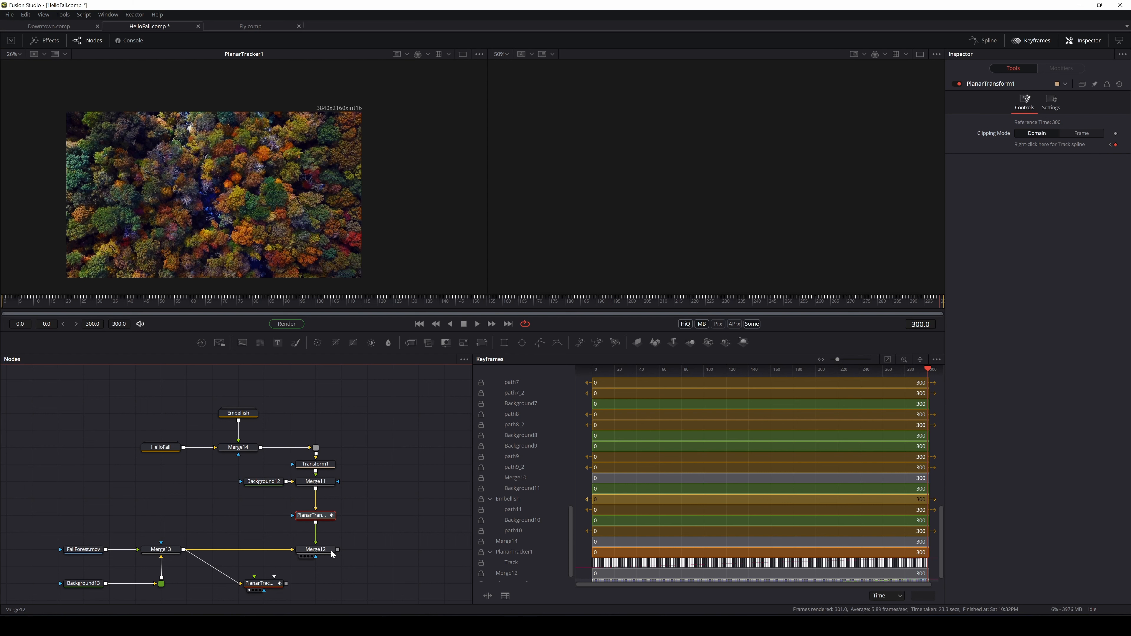
{"action": "left_click_drag", "start_coordinate": [331, 555], "coordinate": [341, 224]}
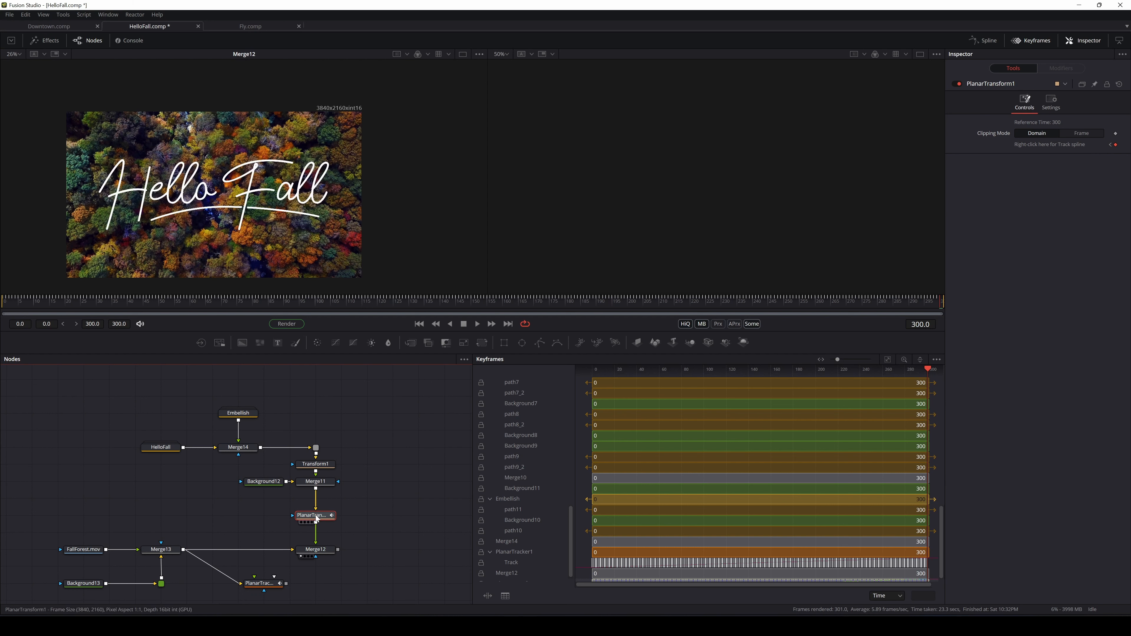
{"action": "mouse_move", "coordinate": [314, 519]}
{"action": "left_mouse_down"}
{"action": "mouse_move", "coordinate": [290, 519]}
{"action": "mouse_move", "coordinate": [325, 520]}
{"action": "mouse_move", "coordinate": [321, 532]}
{"action": "left_mouse_up"}
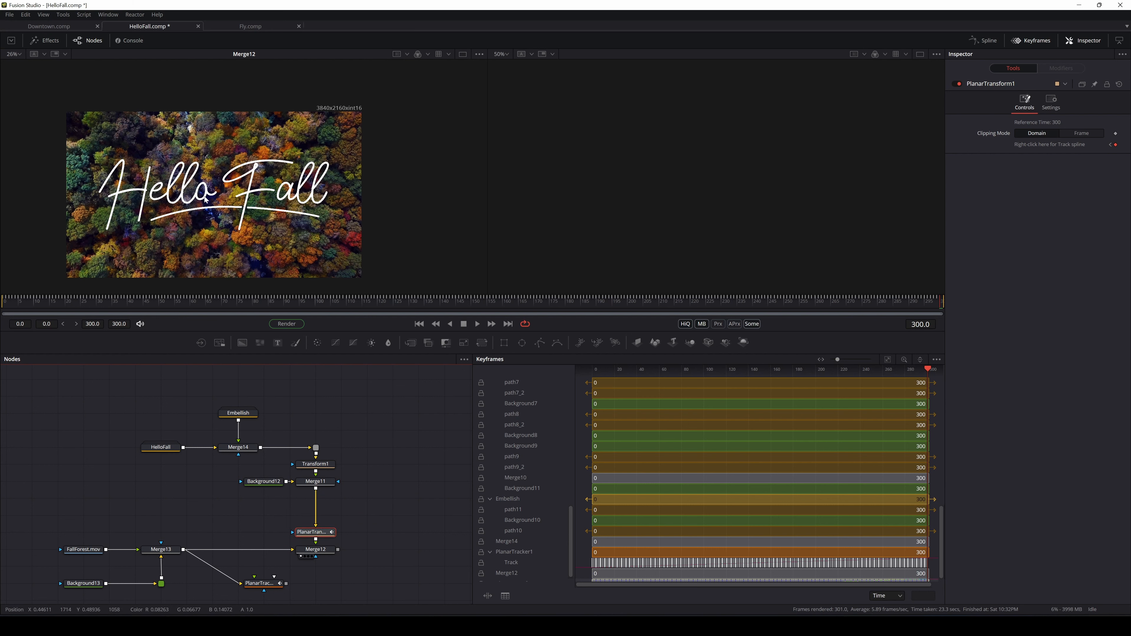
{"action": "left_click", "coordinate": [315, 549]}
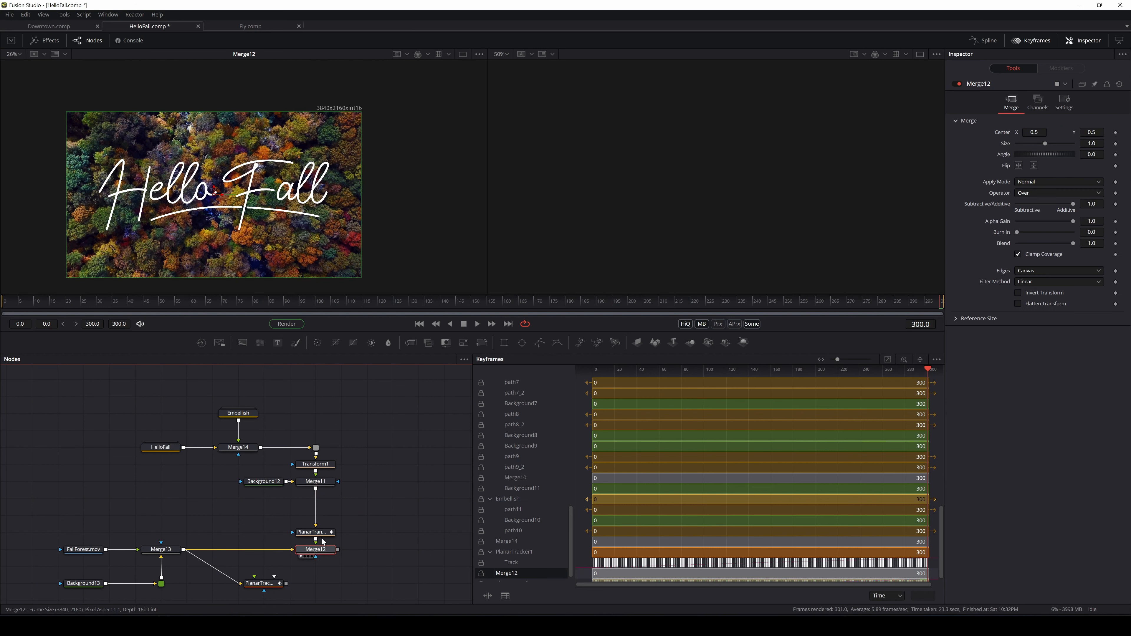
{"action": "left_click_drag", "start_coordinate": [941, 310], "coordinate": [4, 285]}
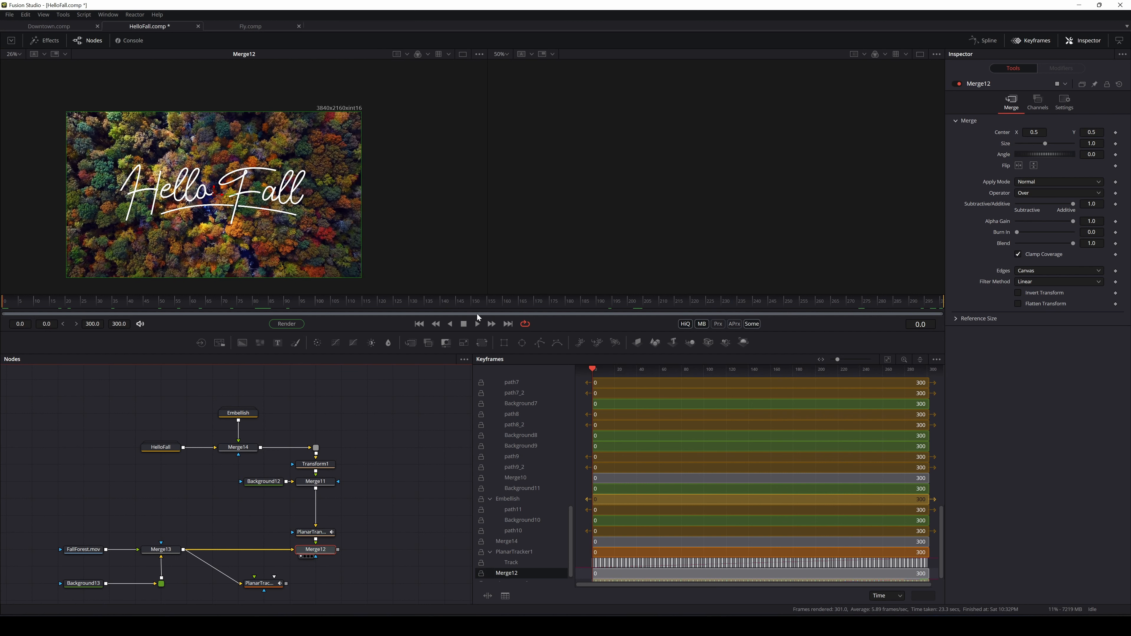
{"action": "left_click", "coordinate": [478, 325]}
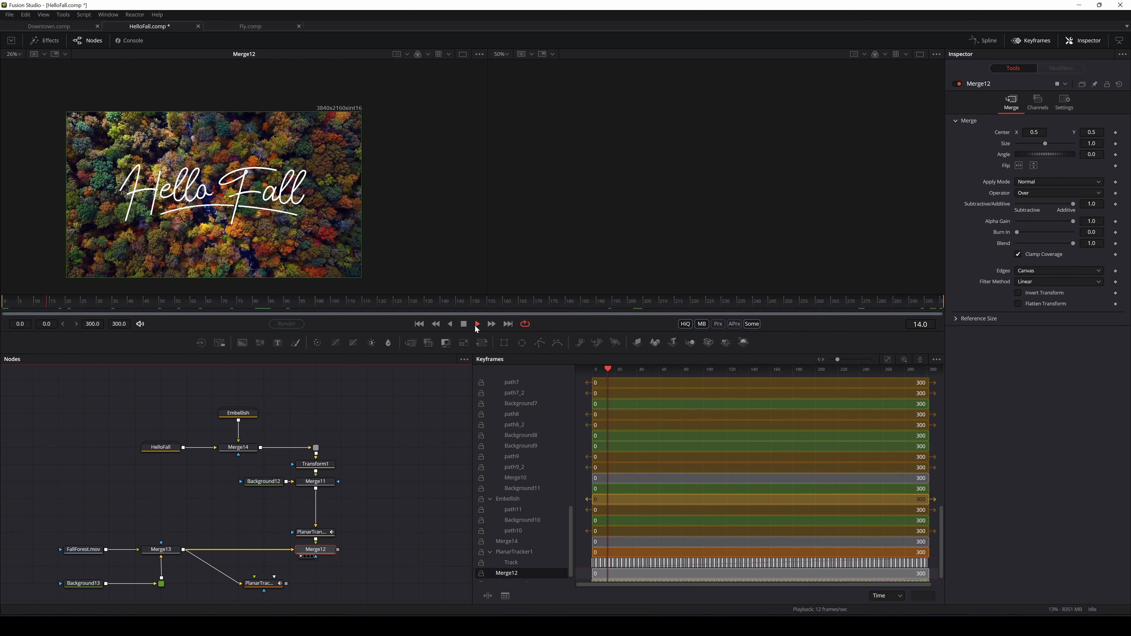
{"action": "scroll", "coordinate": [401, 179], "scroll_direction": "up", "scroll_amount": 3}
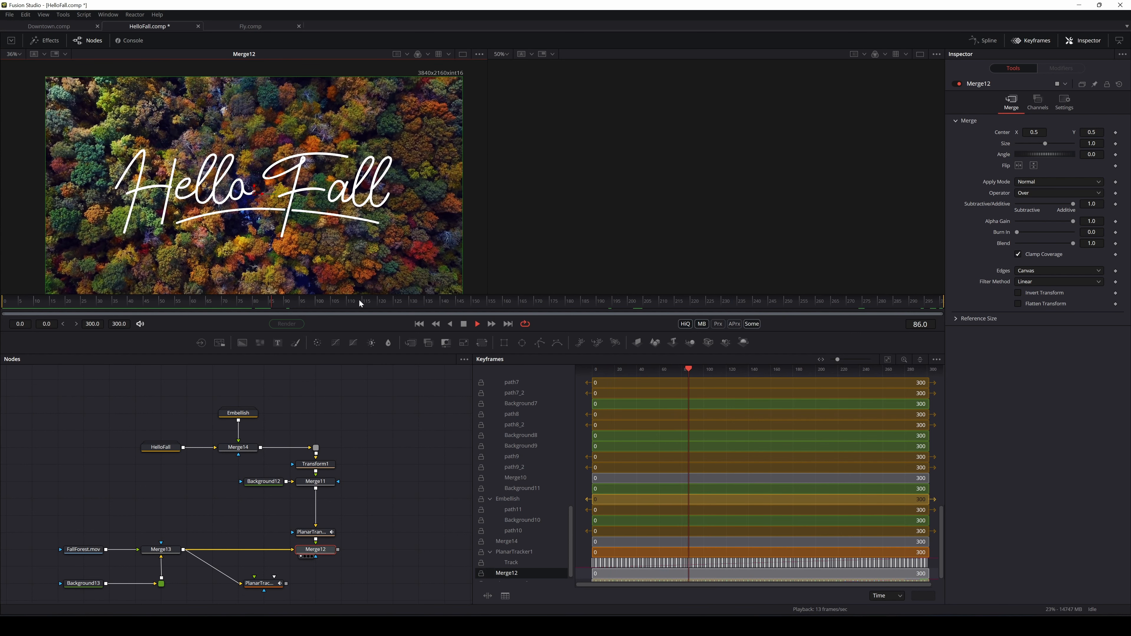
{"action": "left_click", "coordinate": [464, 325]}
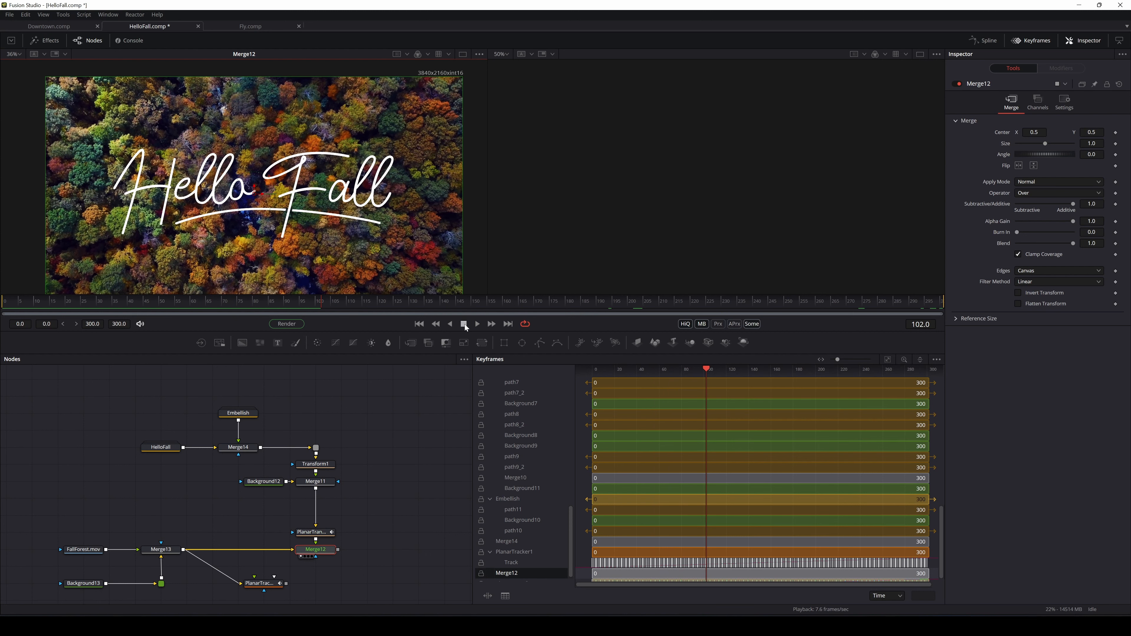
{"action": "left_click_drag", "start_coordinate": [310, 303], "coordinate": [5, 307]}
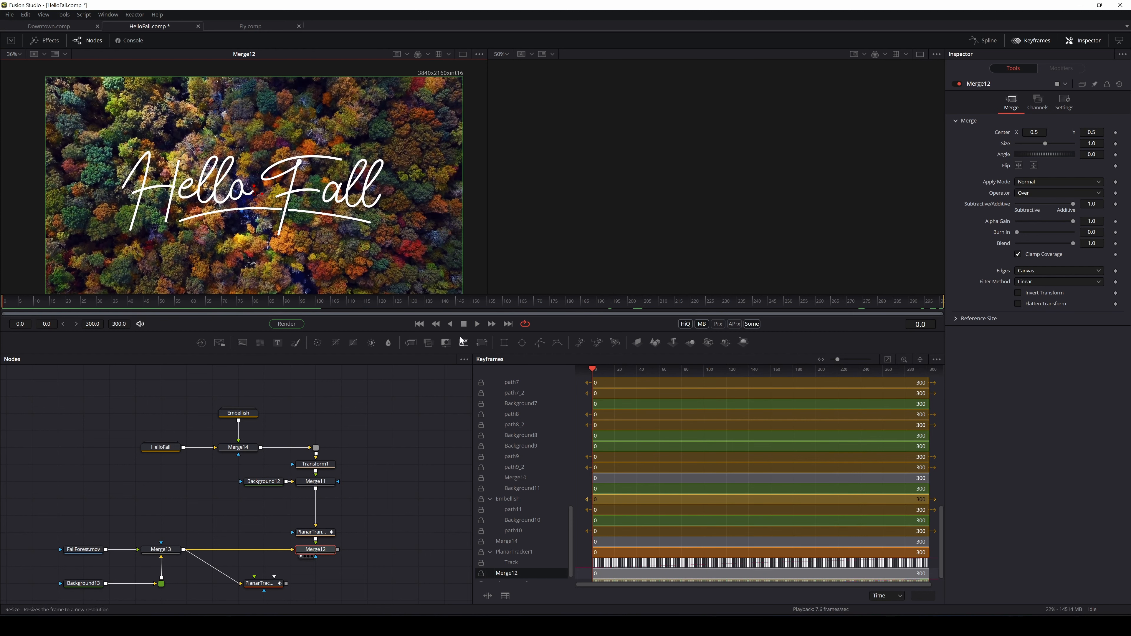
{"action": "left_click", "coordinate": [478, 325]}
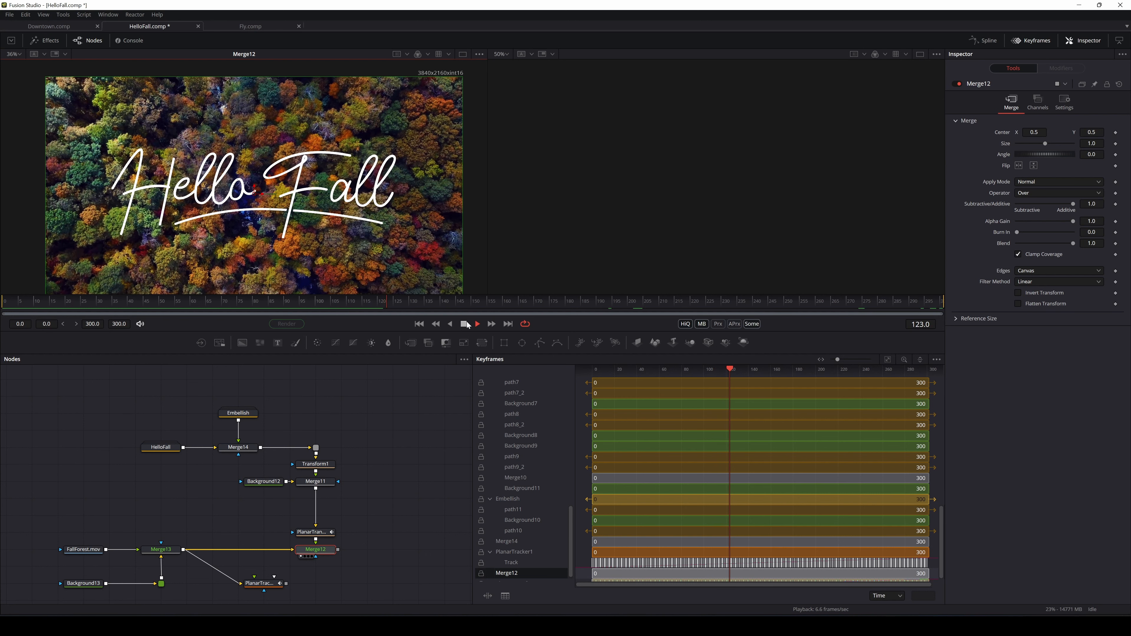
{"action": "left_click", "coordinate": [466, 323]}
{"action": "left_click_drag", "start_coordinate": [396, 302], "coordinate": [12, 325]}
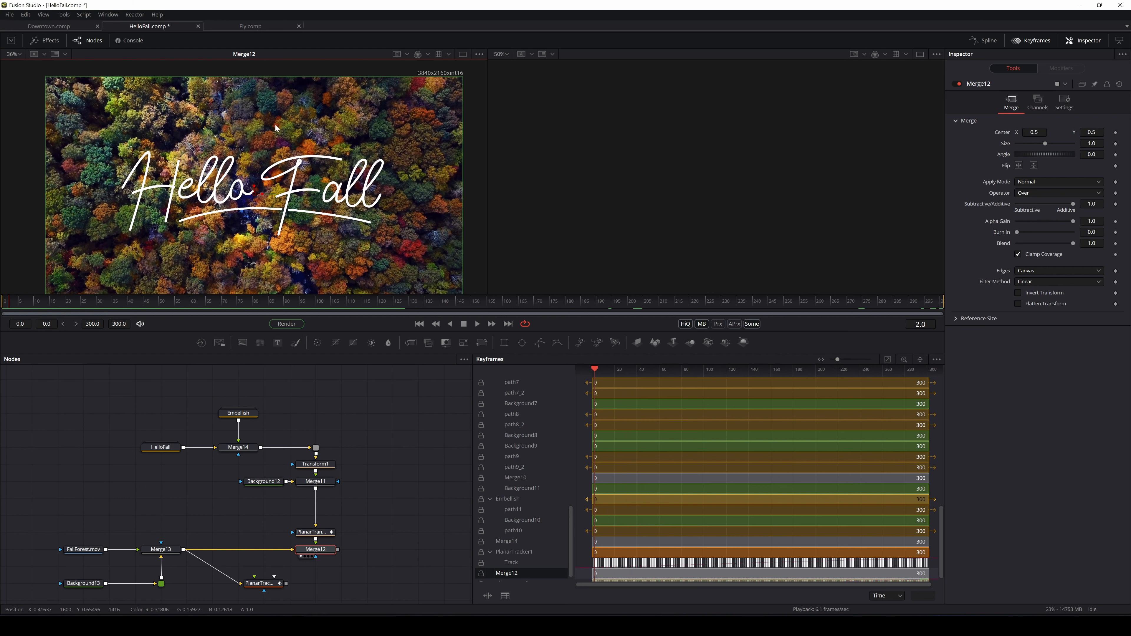
{"action": "left_click_drag", "start_coordinate": [20, 308], "coordinate": [49, 312]}
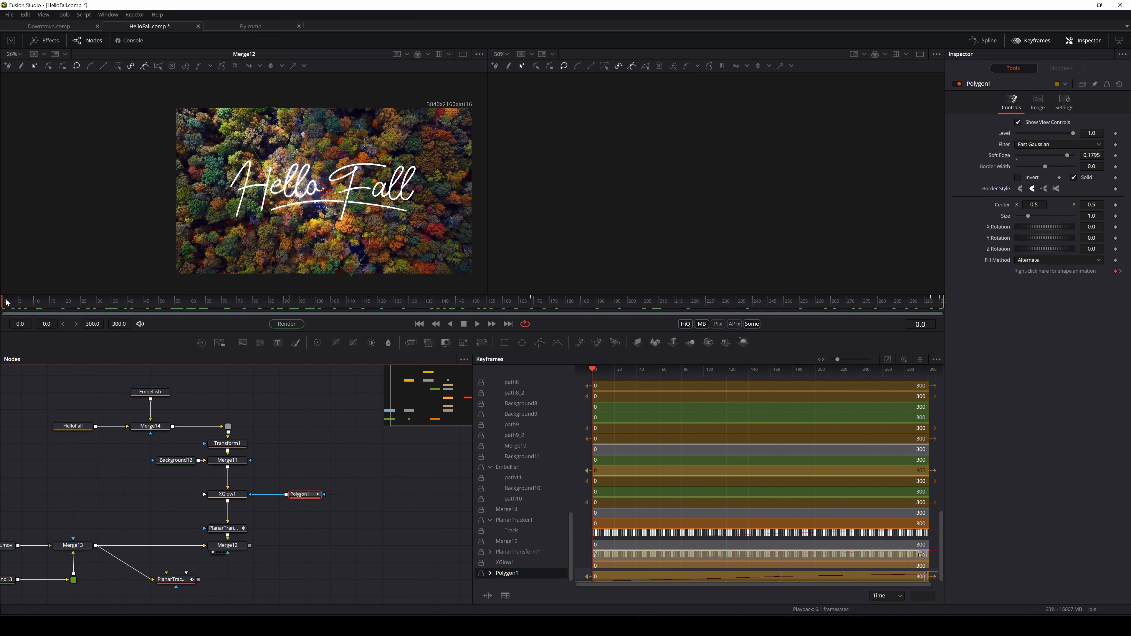
Scrub to frame 59, load XGlow1's glow settings, and recentre the Hello Fall frame
{"action": "left_click_drag", "start_coordinate": [6, 303], "coordinate": [159, 220]}
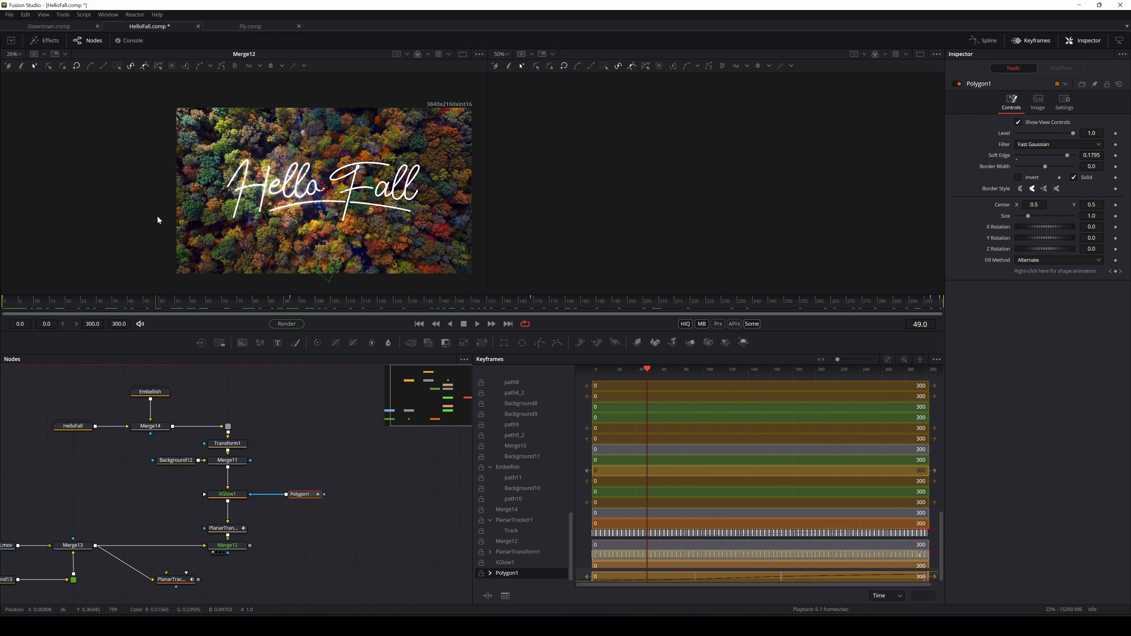
{"action": "left_click", "coordinate": [227, 494]}
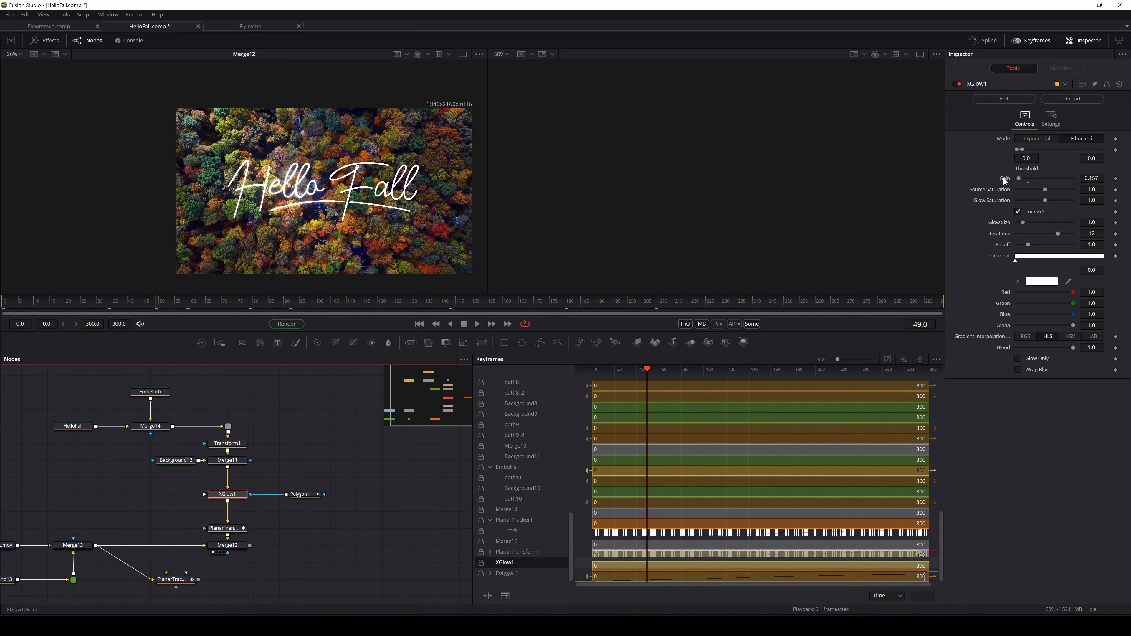
{"action": "scroll", "coordinate": [286, 201], "scroll_direction": "up", "scroll_amount": 5}
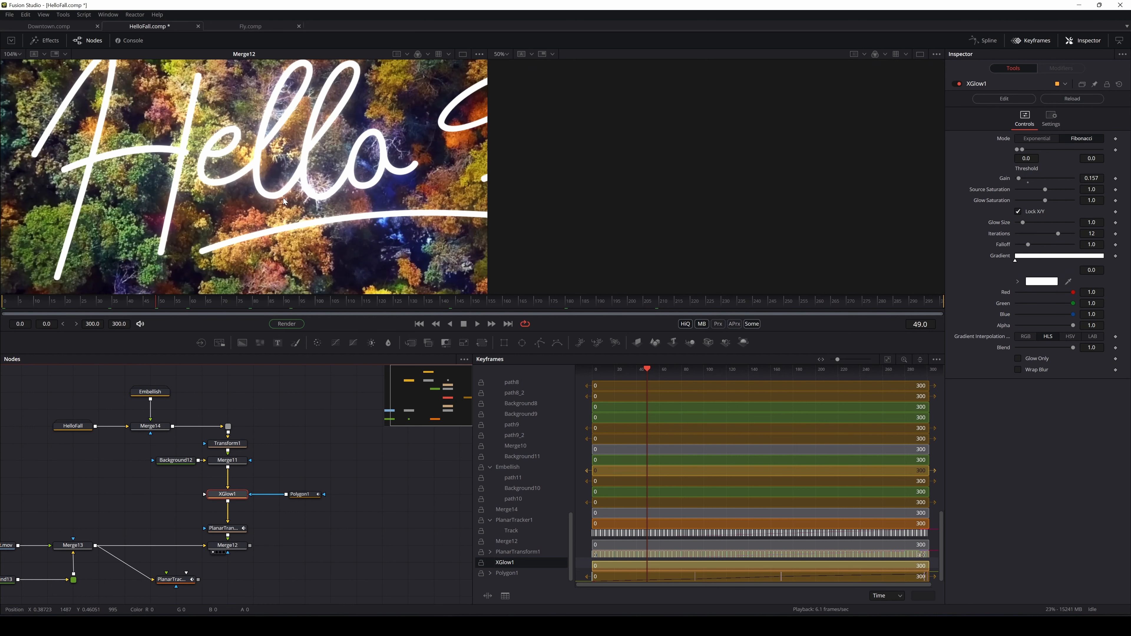
{"action": "scroll", "coordinate": [332, 176], "scroll_direction": "down", "scroll_amount": 3}
{"action": "left_click_drag", "start_coordinate": [364, 189], "coordinate": [309, 220]}
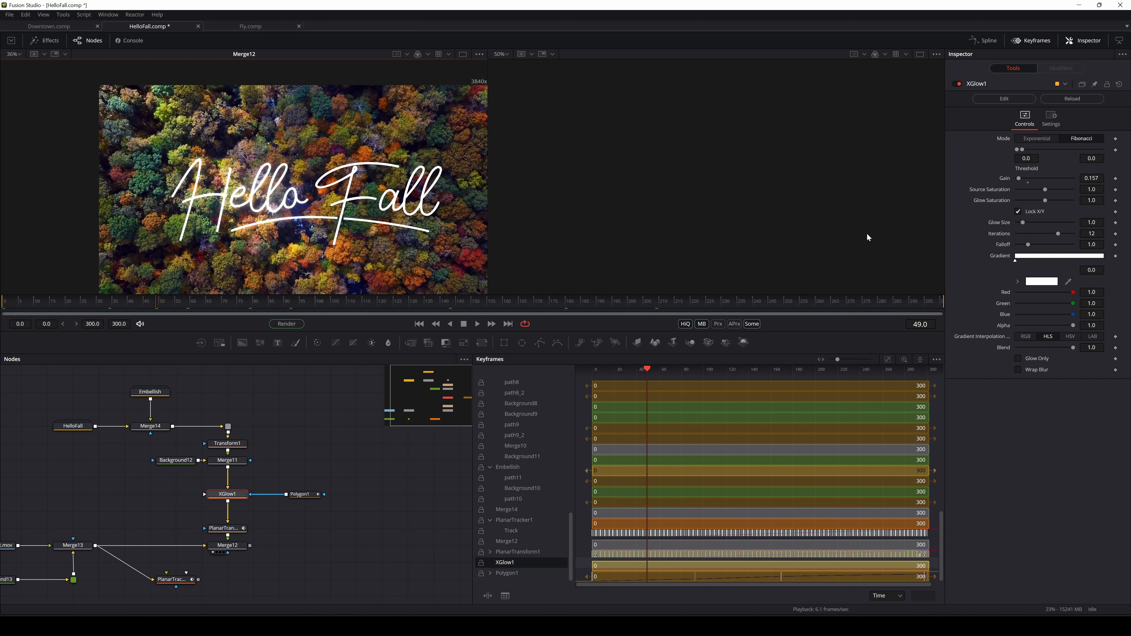
Frame the glowing Hello Fall title in the viewer and scrub the shot to frame 110
{"action": "left_click_drag", "start_coordinate": [394, 224], "coordinate": [378, 202]}
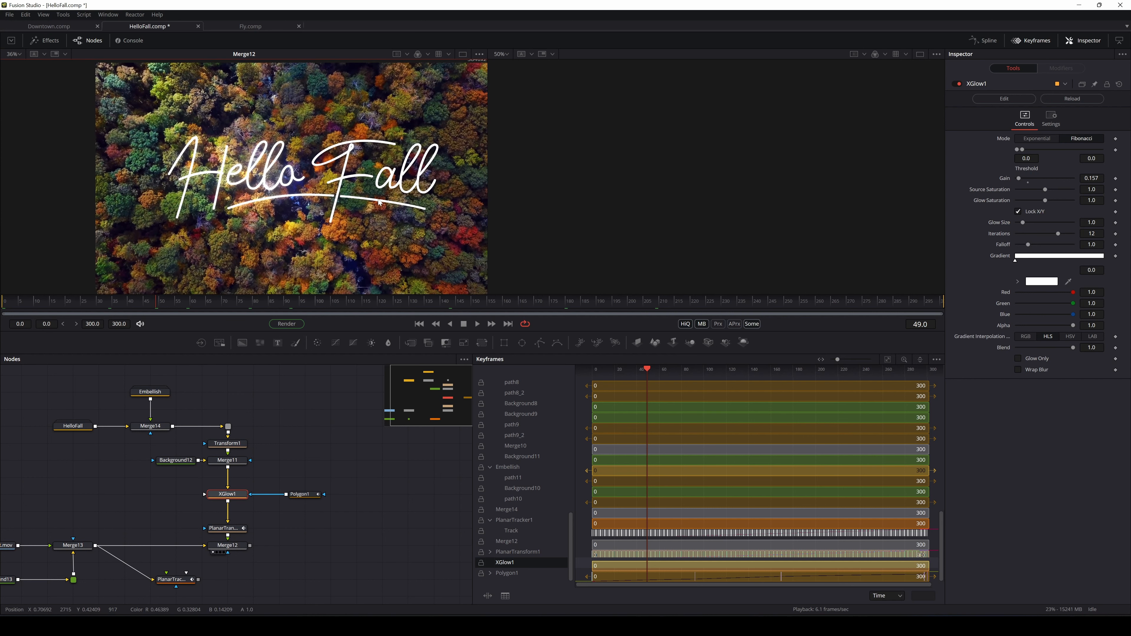
{"action": "scroll", "coordinate": [310, 214], "scroll_direction": "up", "scroll_amount": 2}
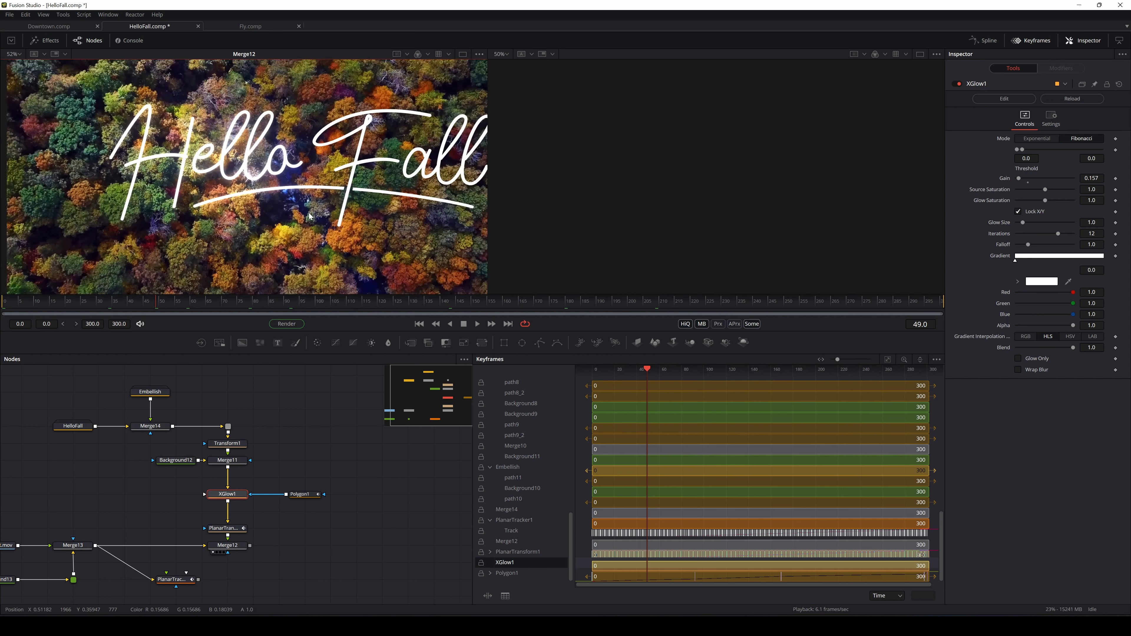
{"action": "scroll", "coordinate": [318, 214], "scroll_direction": "down", "scroll_amount": 4}
{"action": "left_click_drag", "start_coordinate": [320, 201], "coordinate": [321, 219]}
{"action": "left_click_drag", "start_coordinate": [357, 252], "coordinate": [313, 217]}
{"action": "scroll", "coordinate": [289, 227], "scroll_direction": "up", "scroll_amount": 1}
{"action": "scroll", "coordinate": [290, 226], "scroll_direction": "up", "scroll_amount": 3}
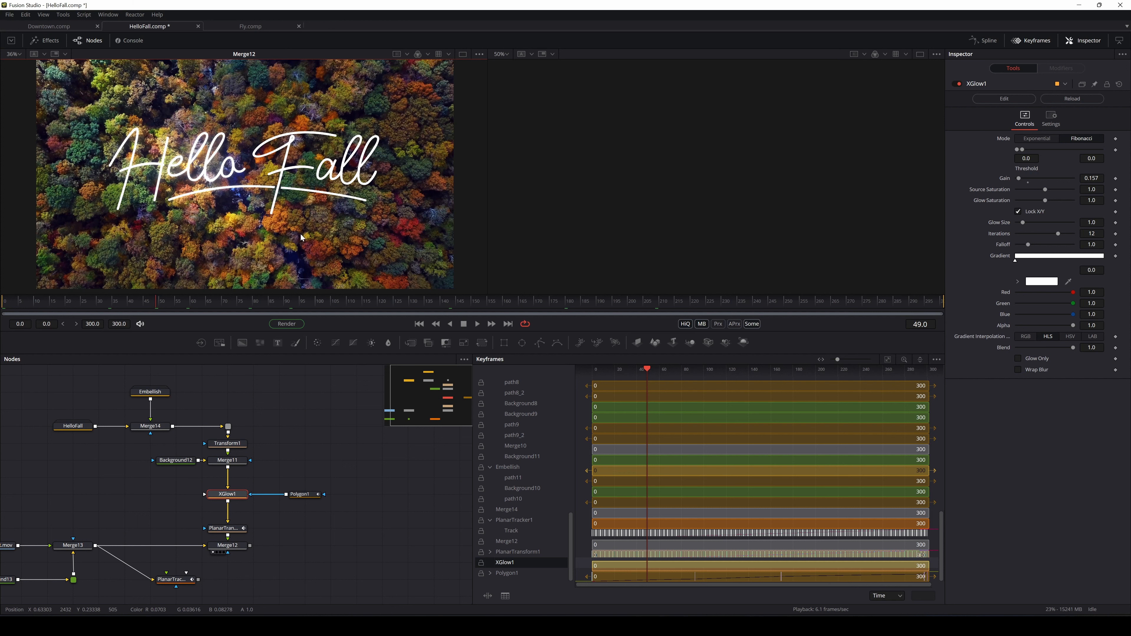
{"action": "left_click_drag", "start_coordinate": [324, 218], "coordinate": [329, 213]}
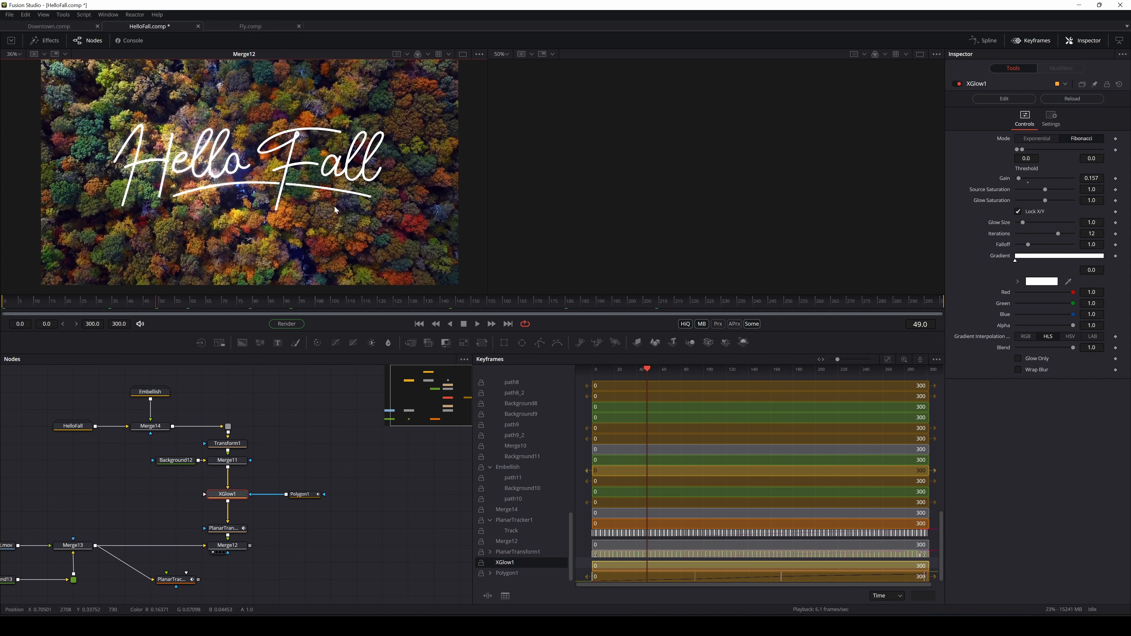
{"action": "left_click_drag", "start_coordinate": [161, 307], "coordinate": [1, 305]}
Add a PipeRouter on the Embellish-to-Merge14 link and align it for a right-angled line
{"action": "left_click", "coordinate": [8, 309]}
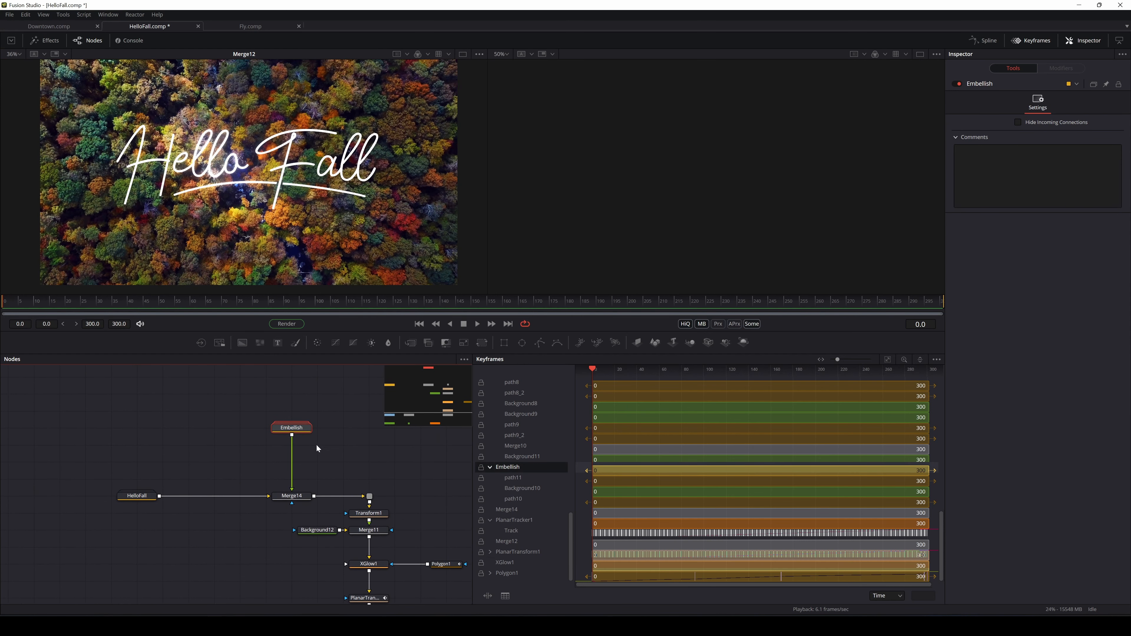
{"action": "left_click", "coordinate": [292, 462], "text": "alt"}
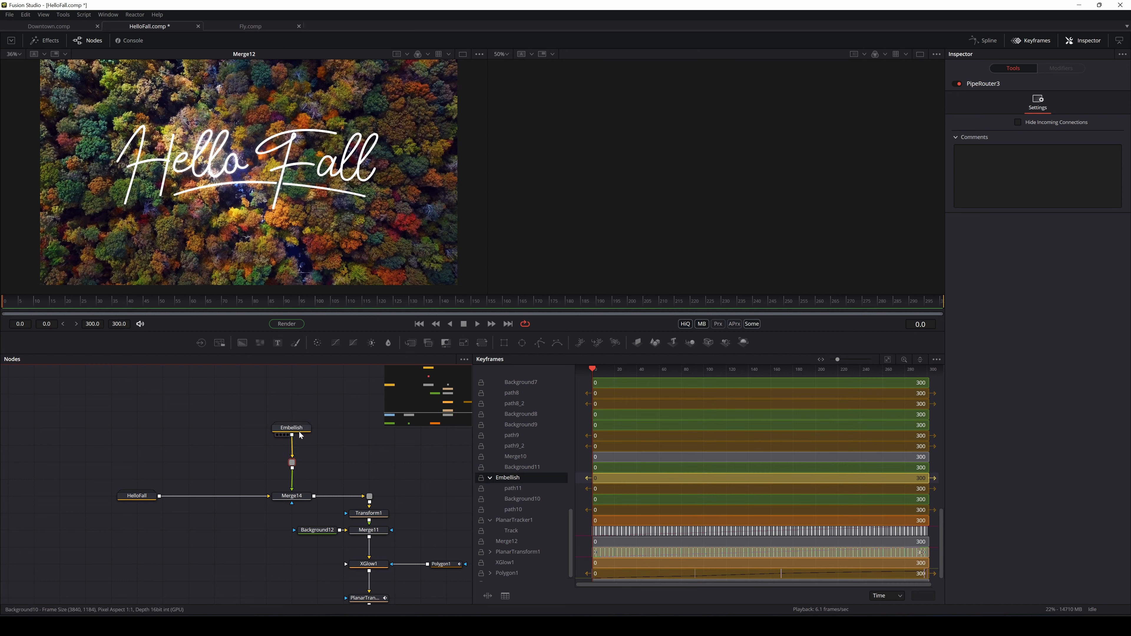
{"action": "left_click_drag", "start_coordinate": [292, 427], "coordinate": [154, 401]}
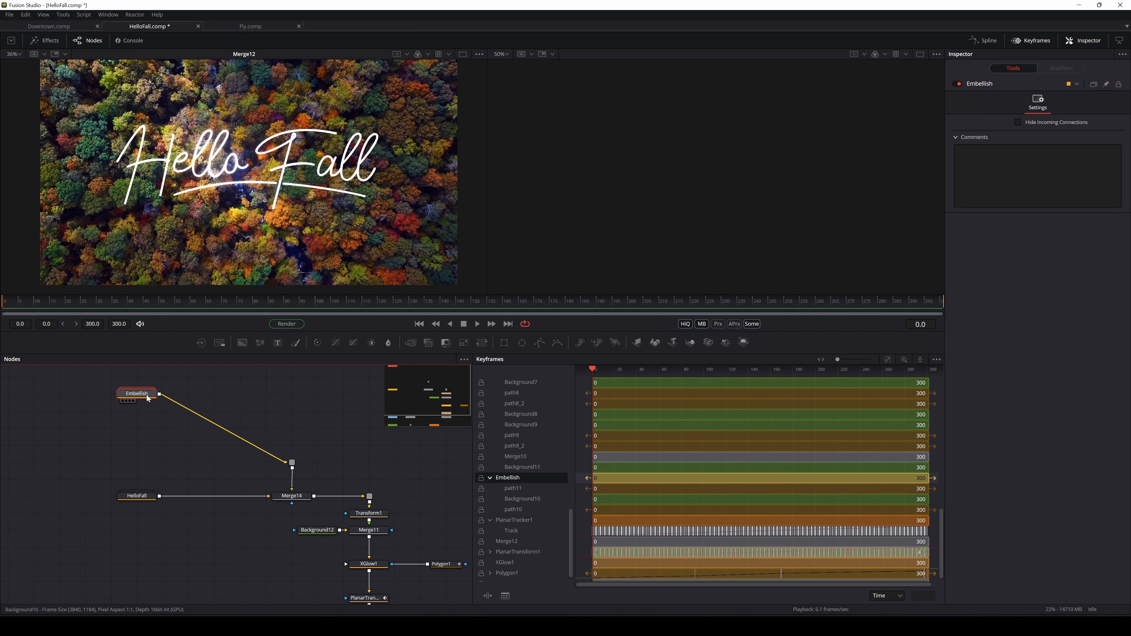
{"action": "left_click_drag", "start_coordinate": [292, 462], "coordinate": [292, 394]}
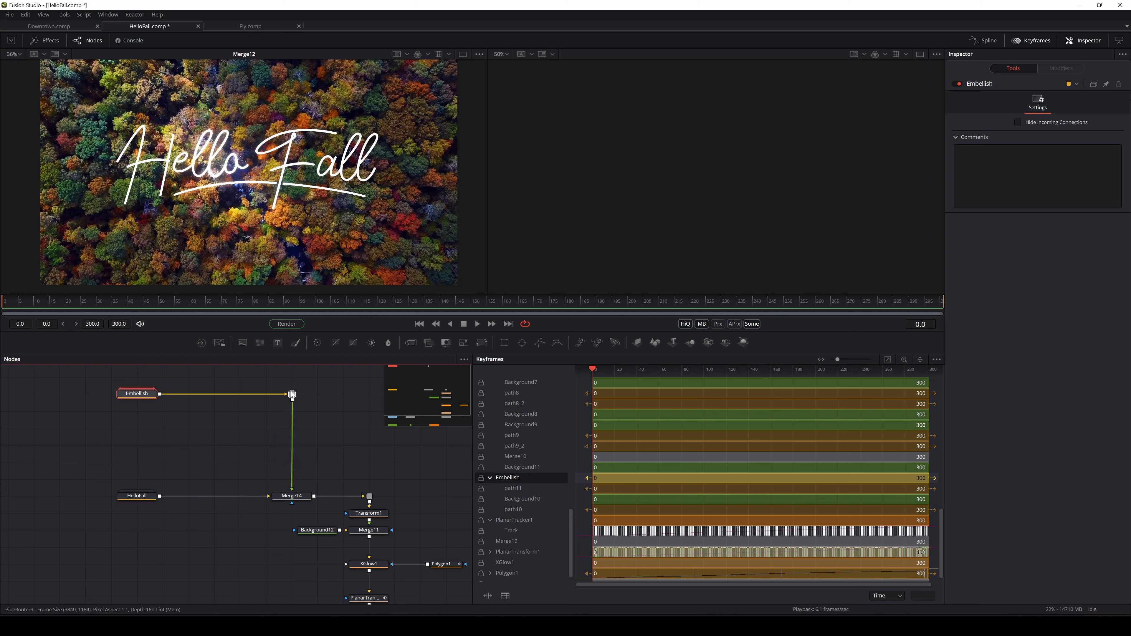
{"action": "left_click_drag", "start_coordinate": [248, 463], "coordinate": [292, 502]}
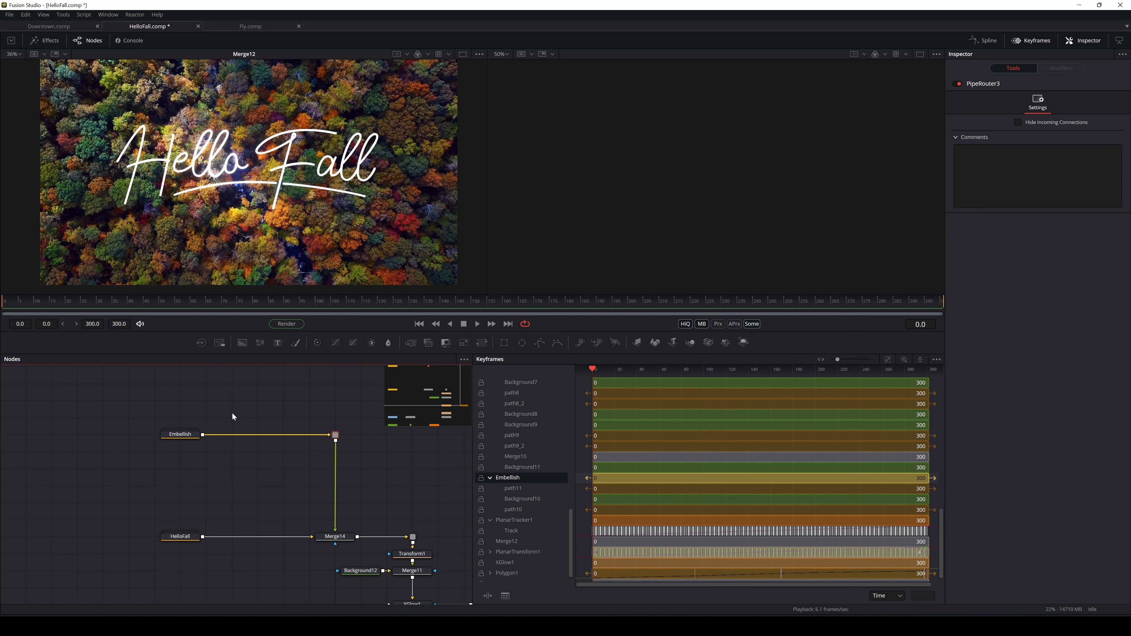
{"action": "left_click", "coordinate": [217, 386]}
{"action": "left_click_drag", "start_coordinate": [224, 375], "coordinate": [215, 385]}
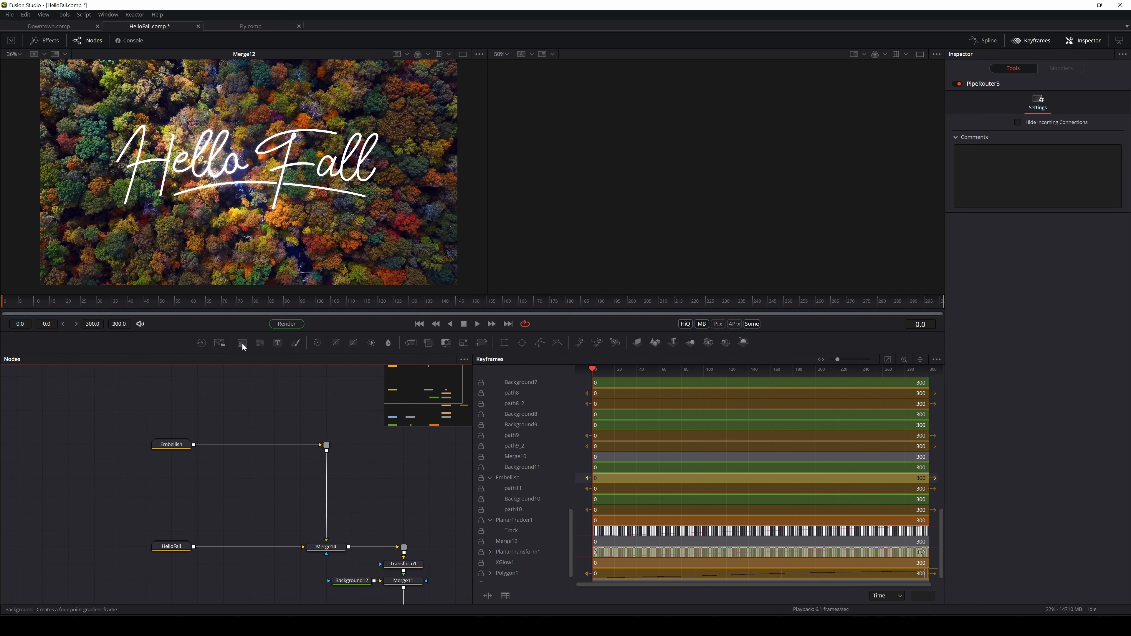
{"action": "left_click_drag", "start_coordinate": [242, 343], "coordinate": [175, 404]}
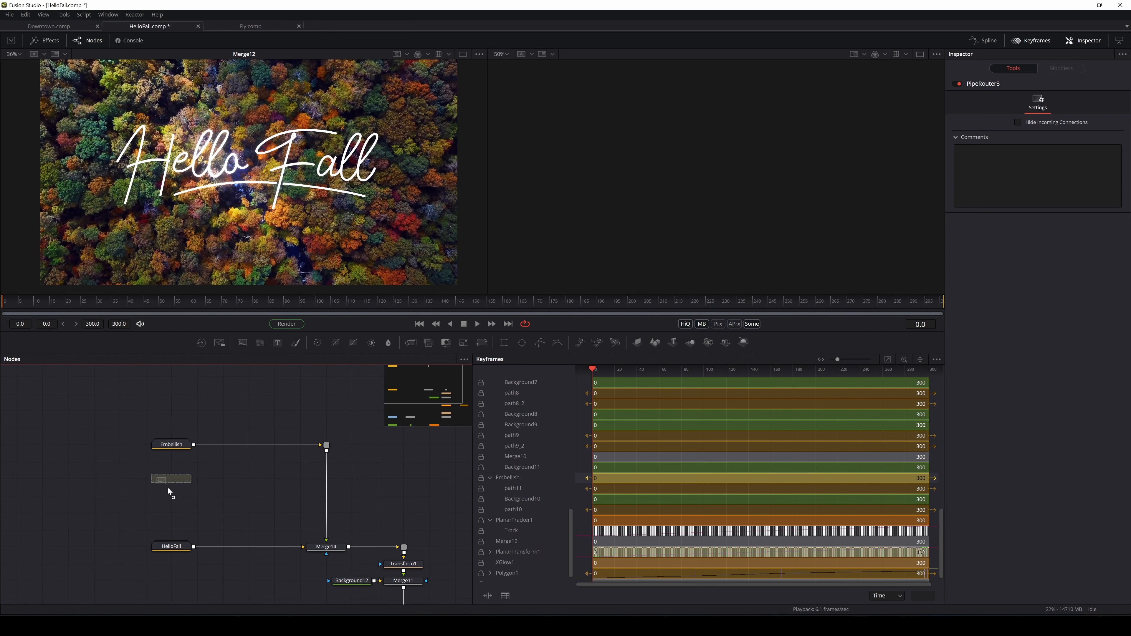
Add Background14 left of Merge14 and set its Alpha to 0 for full transparency
{"action": "left_click_drag", "start_coordinate": [172, 517], "coordinate": [173, 516]}
{"action": "scroll", "coordinate": [249, 461], "scroll_direction": "down", "scroll_amount": 2}
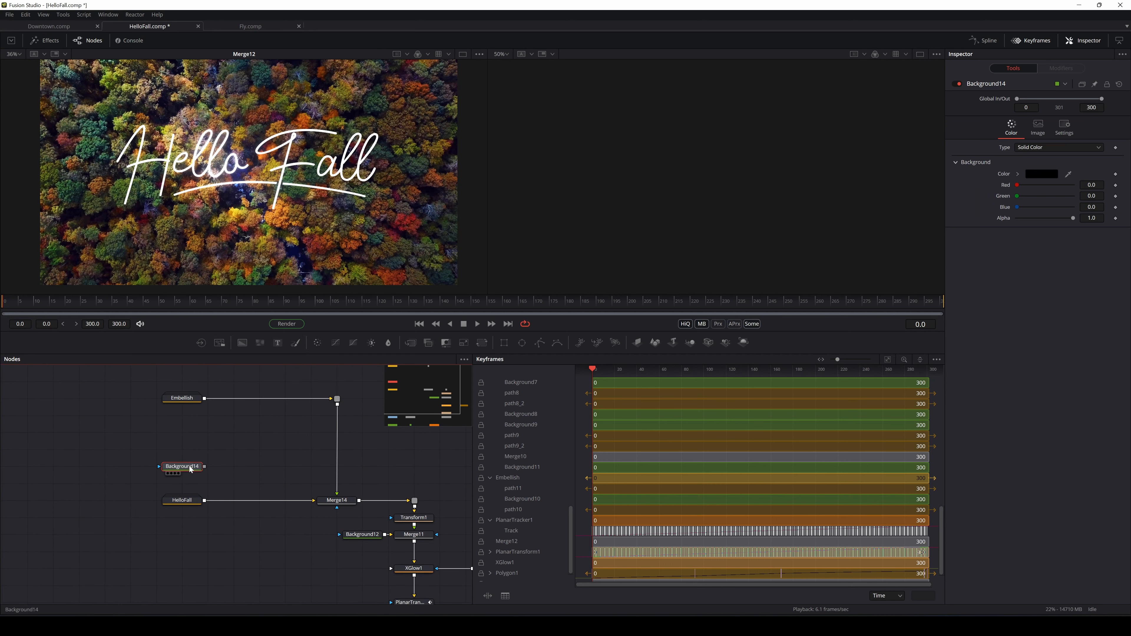
{"action": "left_click_drag", "start_coordinate": [1073, 218], "coordinate": [965, 231]}
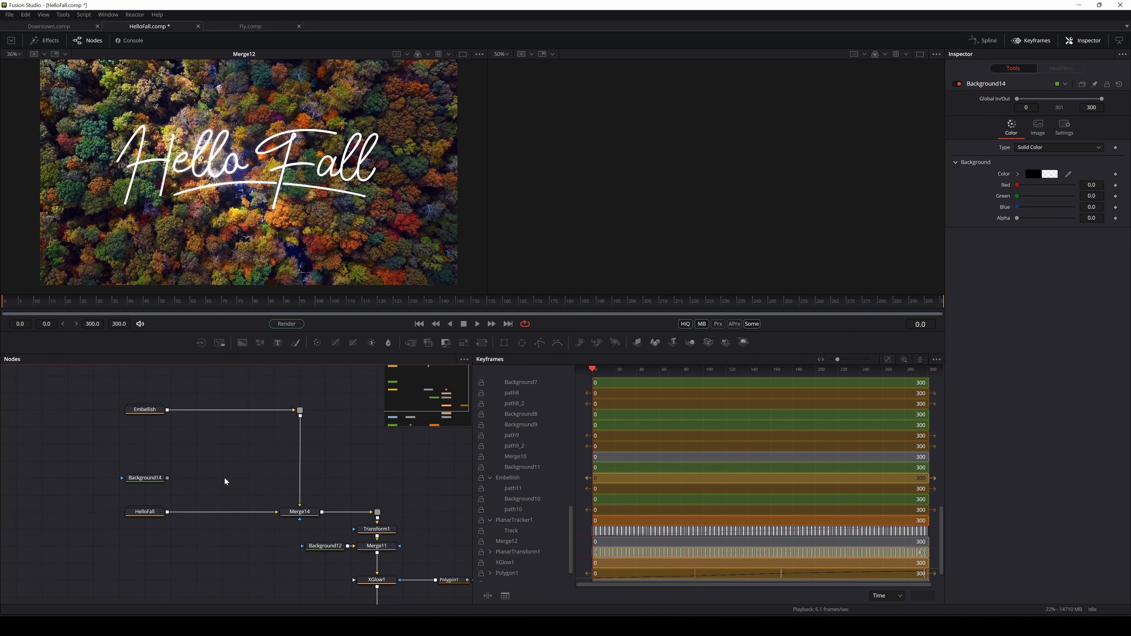
Add a Paint1 node fed by Background14, and insert Merge15 on the HelloFall→Merge14 link
{"action": "key", "text": "shift+space"}
{"action": "type", "text": "xglow"}
{"action": "type", "text": "paint"}
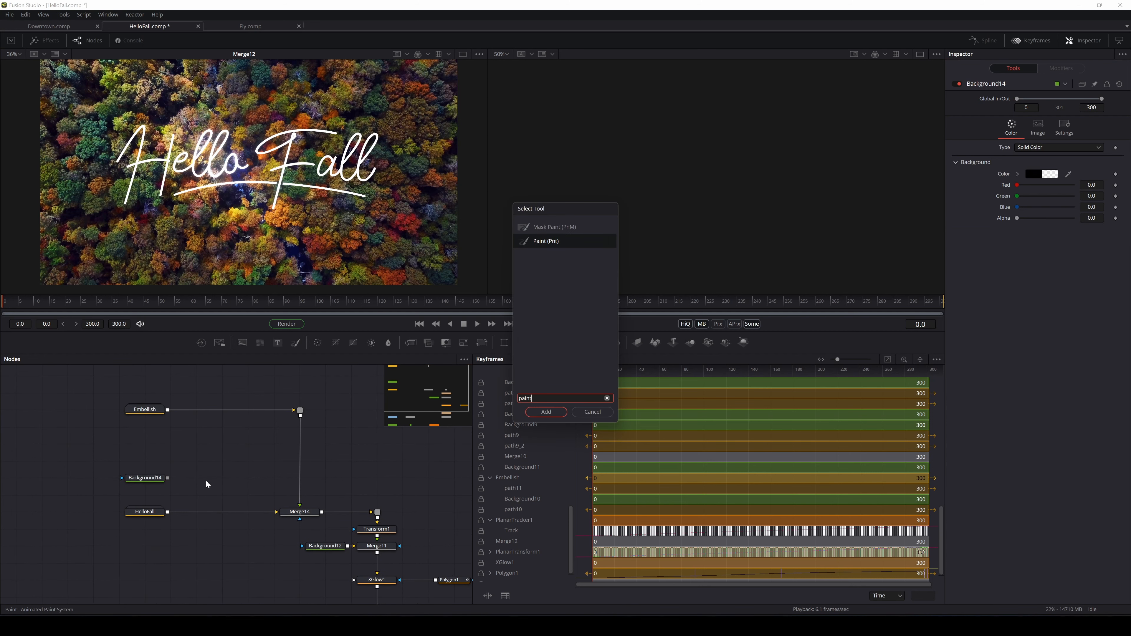
{"action": "key", "text": "Return"}
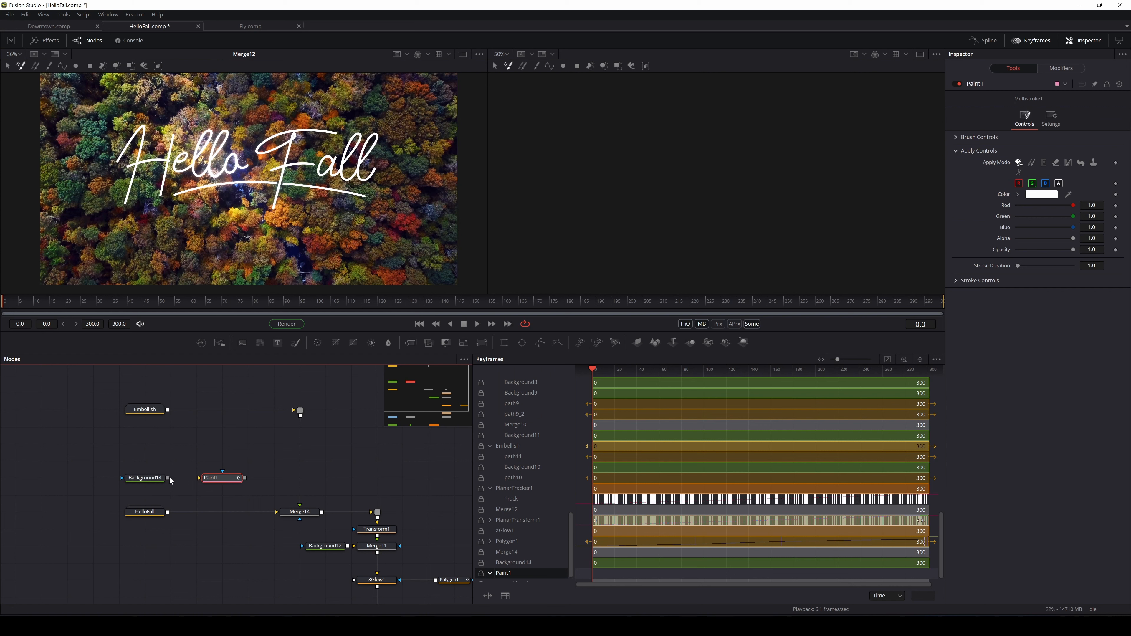
{"action": "left_click", "coordinate": [170, 478]}
{"action": "left_click_drag", "start_coordinate": [170, 481], "coordinate": [205, 481]}
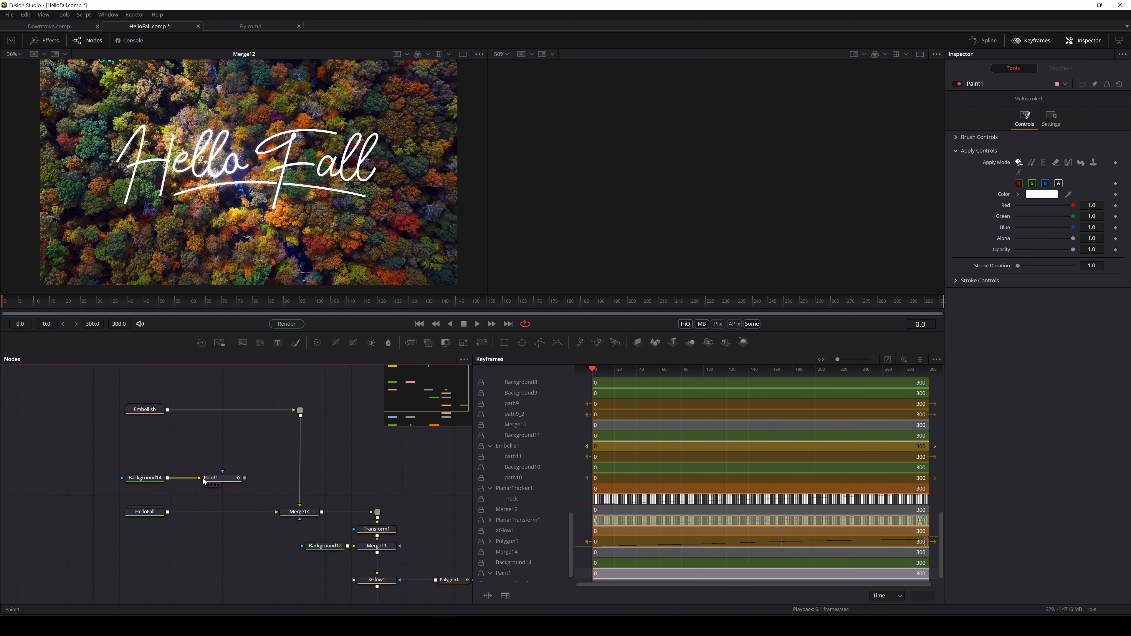
{"action": "left_click_drag", "start_coordinate": [408, 345], "coordinate": [270, 465]}
{"action": "mouse_move", "coordinate": [226, 507]}
{"action": "left_mouse_down"}
{"action": "mouse_move", "coordinate": [234, 489]}
{"action": "mouse_move", "coordinate": [219, 507]}
{"action": "left_mouse_up"}
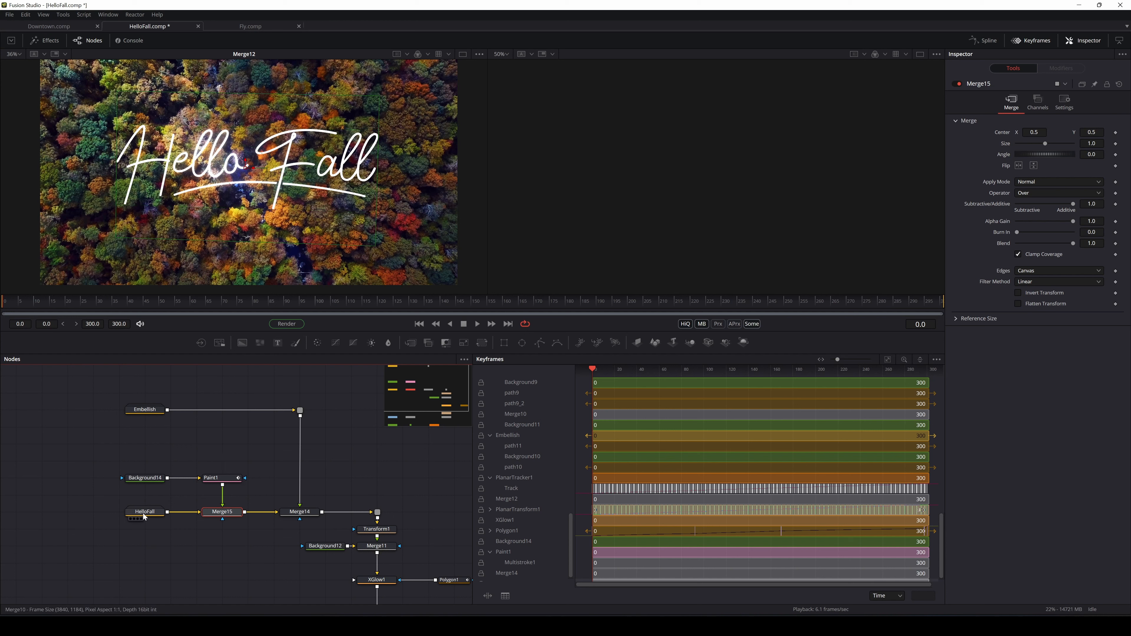
Review Background14 and Paint1, and move HelloFall into line with Merge15
{"action": "left_click", "coordinate": [156, 484]}
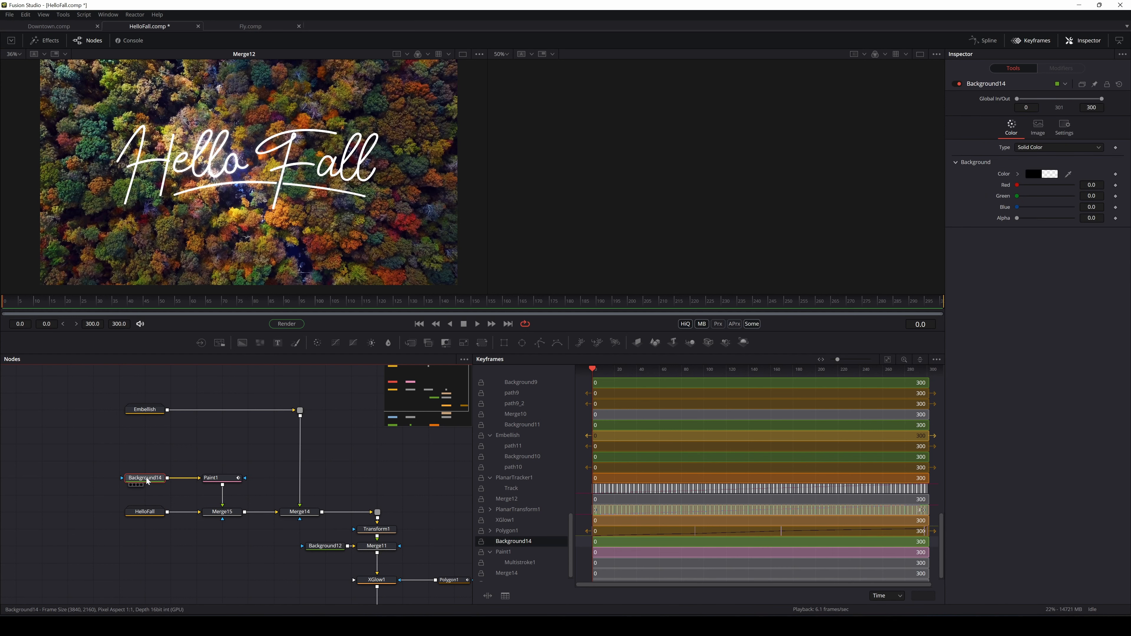
{"action": "left_click", "coordinate": [218, 479]}
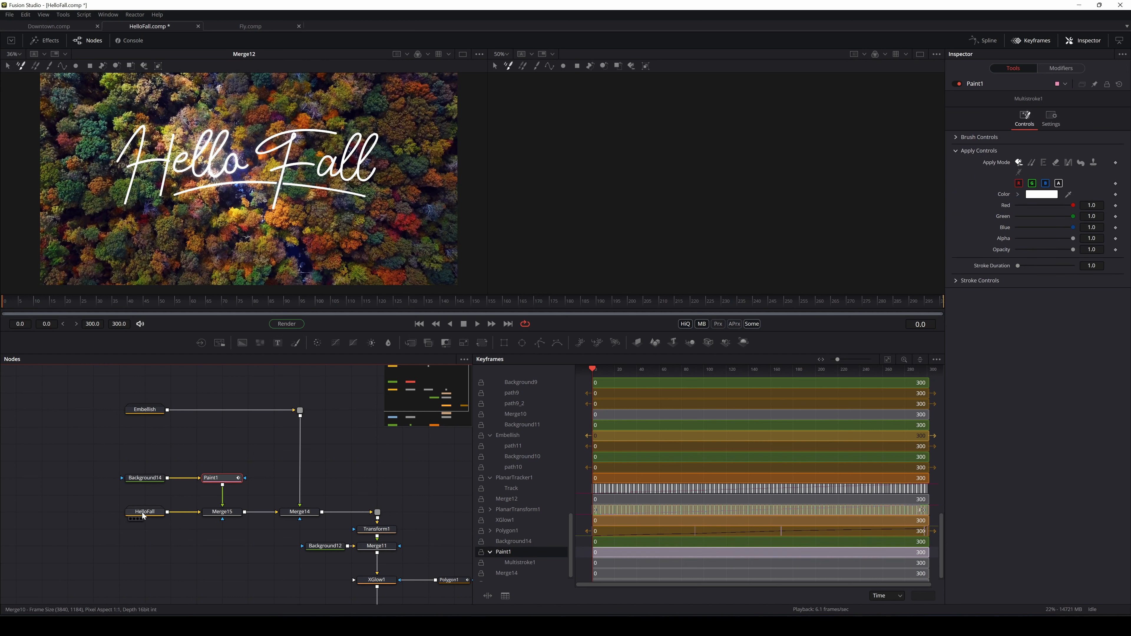
{"action": "mouse_move", "coordinate": [139, 520]}
{"action": "left_mouse_down"}
{"action": "mouse_move", "coordinate": [139, 537]}
{"action": "mouse_move", "coordinate": [139, 520]}
{"action": "left_mouse_up"}
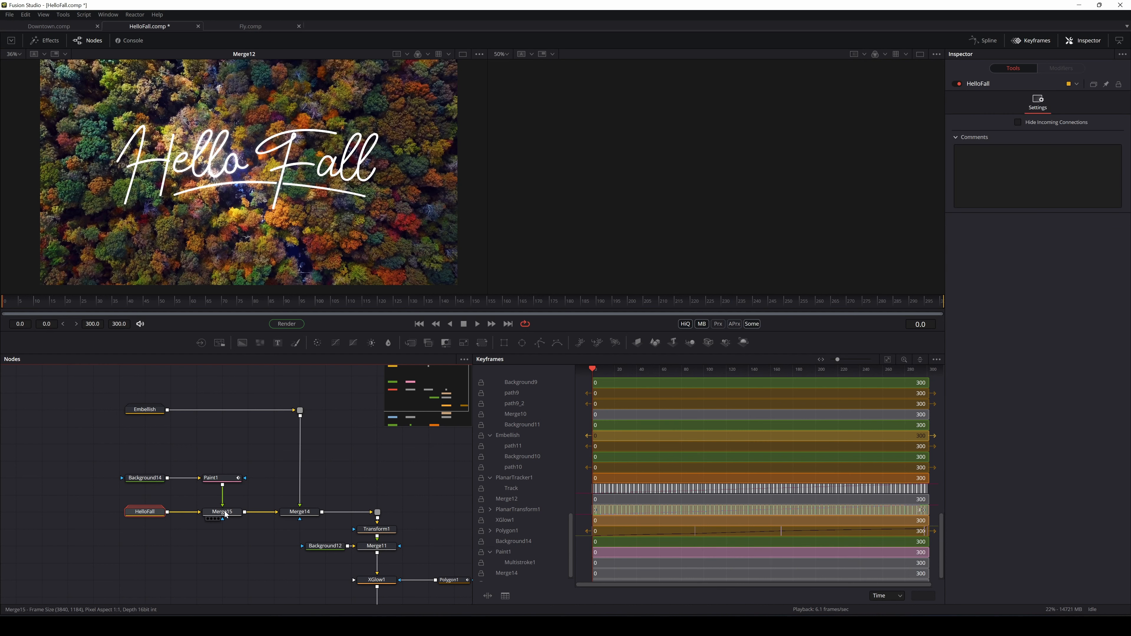
{"action": "left_click", "coordinate": [215, 514]}
{"action": "mouse_move", "coordinate": [226, 514]}
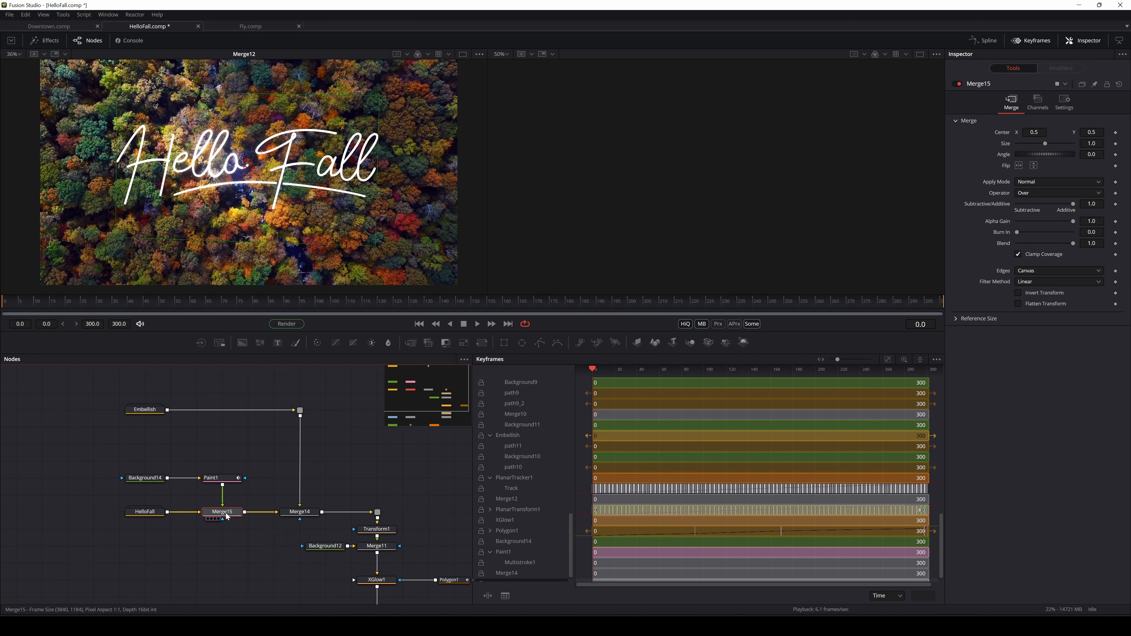
Try Merge15's In operator, return it to Over, and select Paint1 for painting
{"action": "left_click", "coordinate": [1028, 193]}
{"action": "left_click", "coordinate": [1030, 204]}
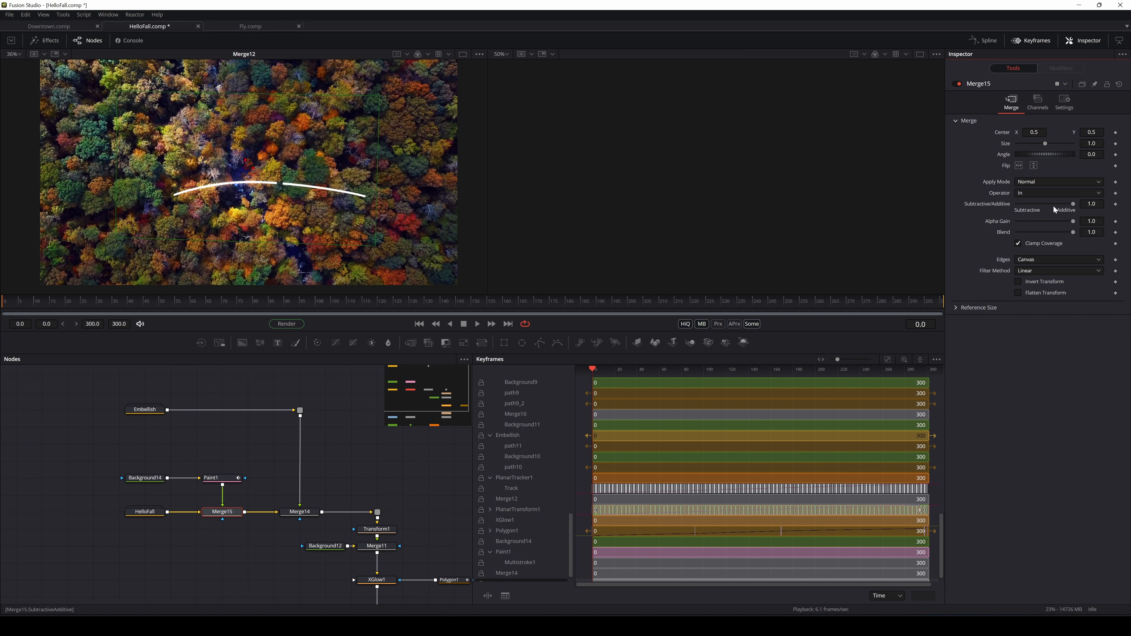
{"action": "left_click", "coordinate": [1050, 193]}
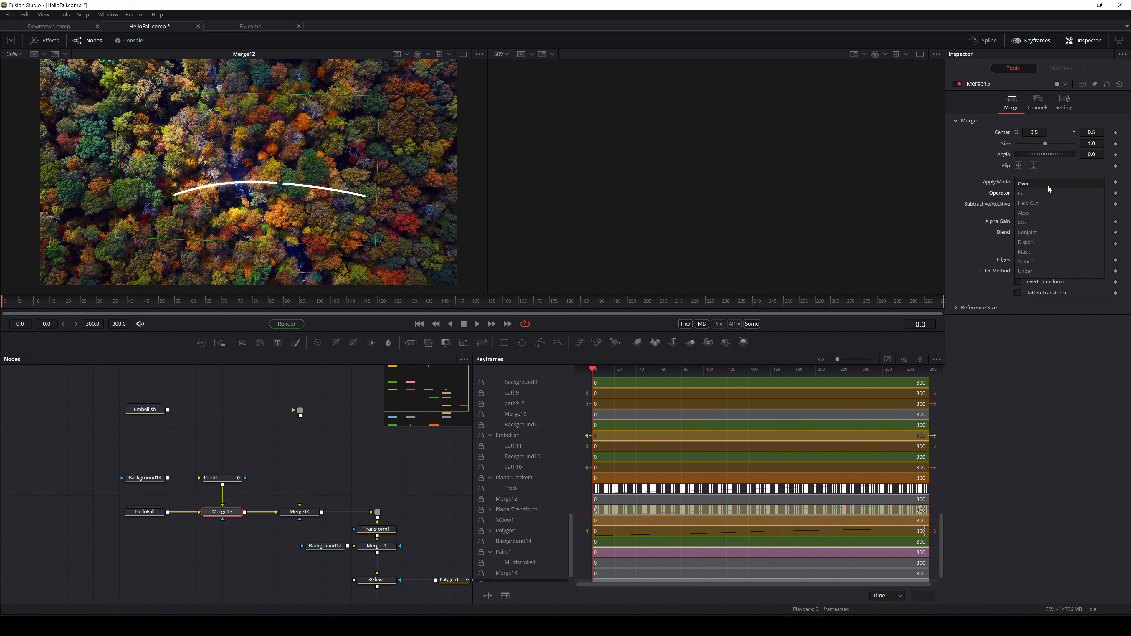
{"action": "left_click", "coordinate": [1048, 187]}
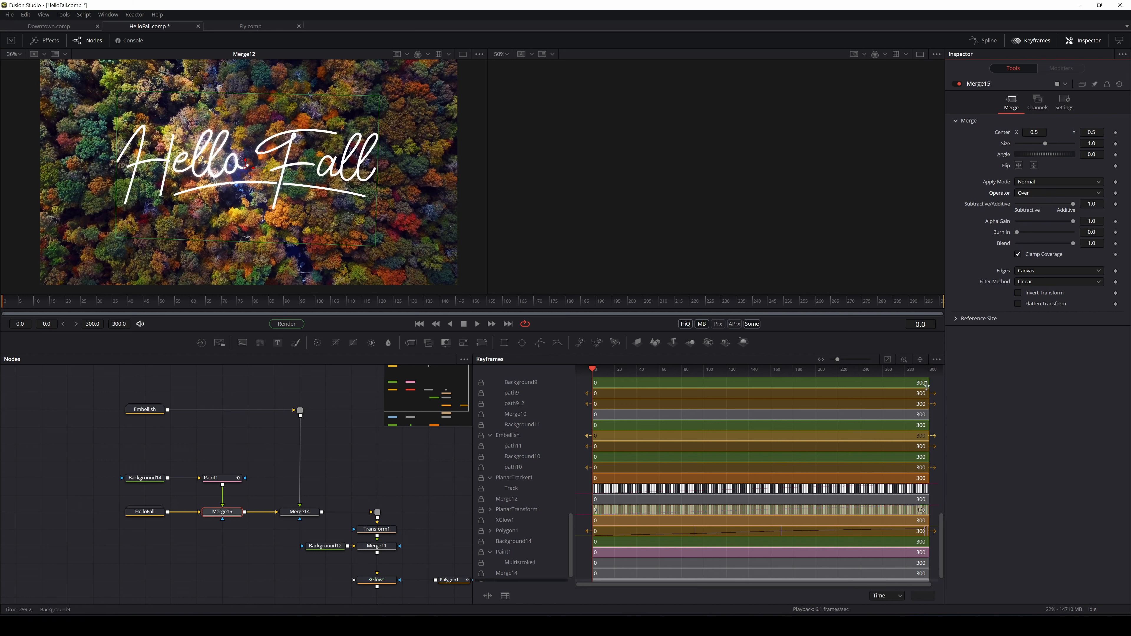
{"action": "left_click_drag", "start_coordinate": [231, 443], "coordinate": [10, 539]}
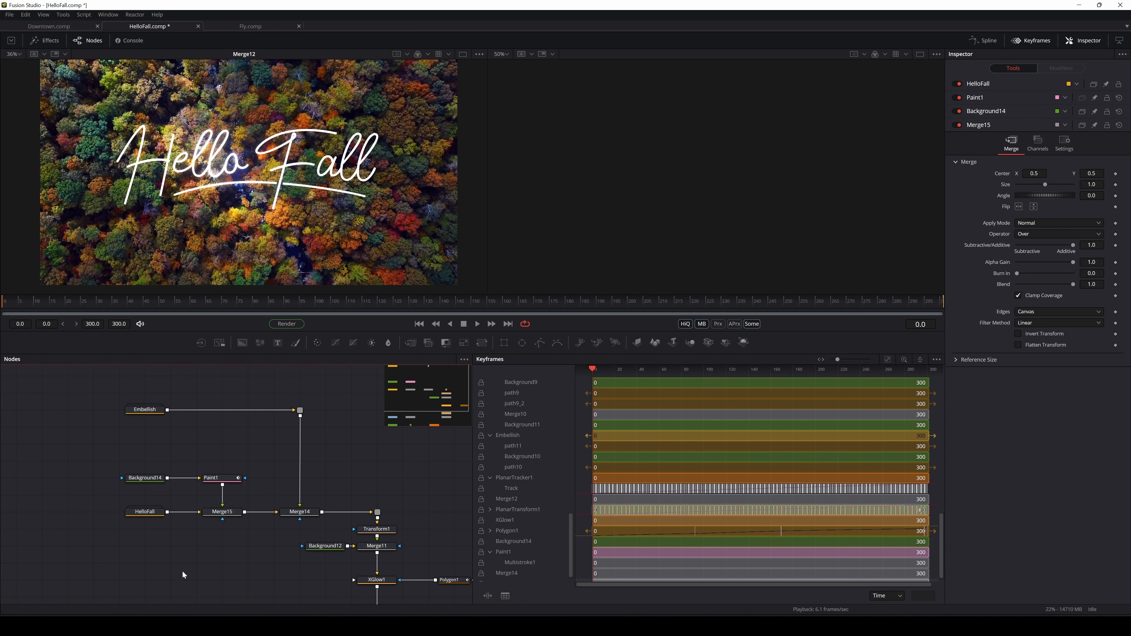
{"action": "left_click", "coordinate": [221, 477]}
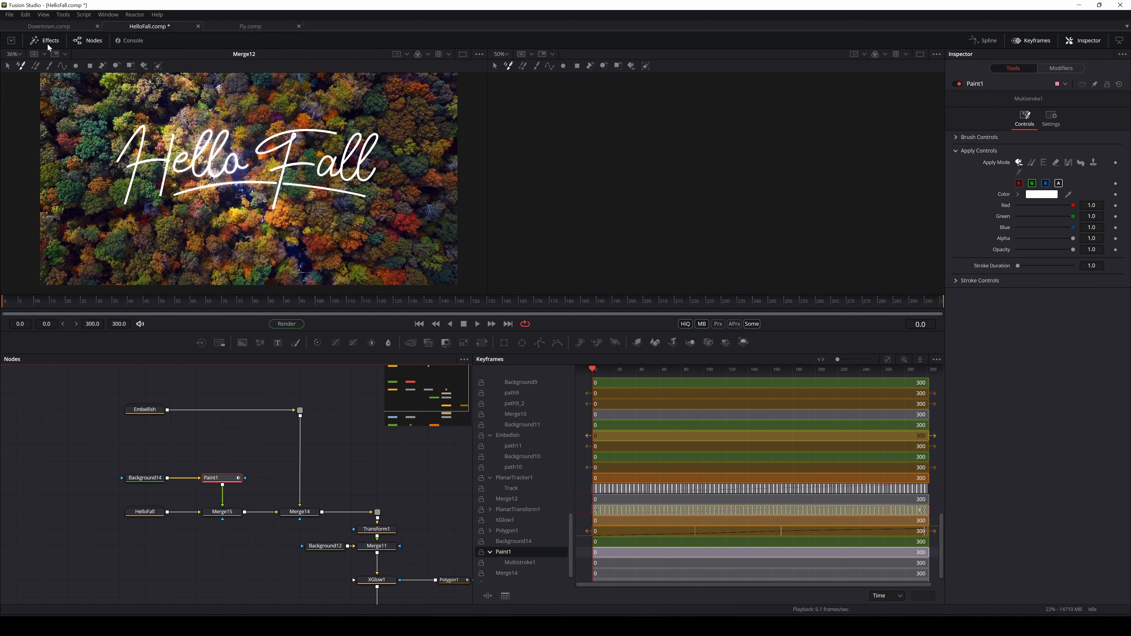
Try a polyline stroke on the H of Hello, then undo it
{"action": "left_click", "coordinate": [61, 66]}
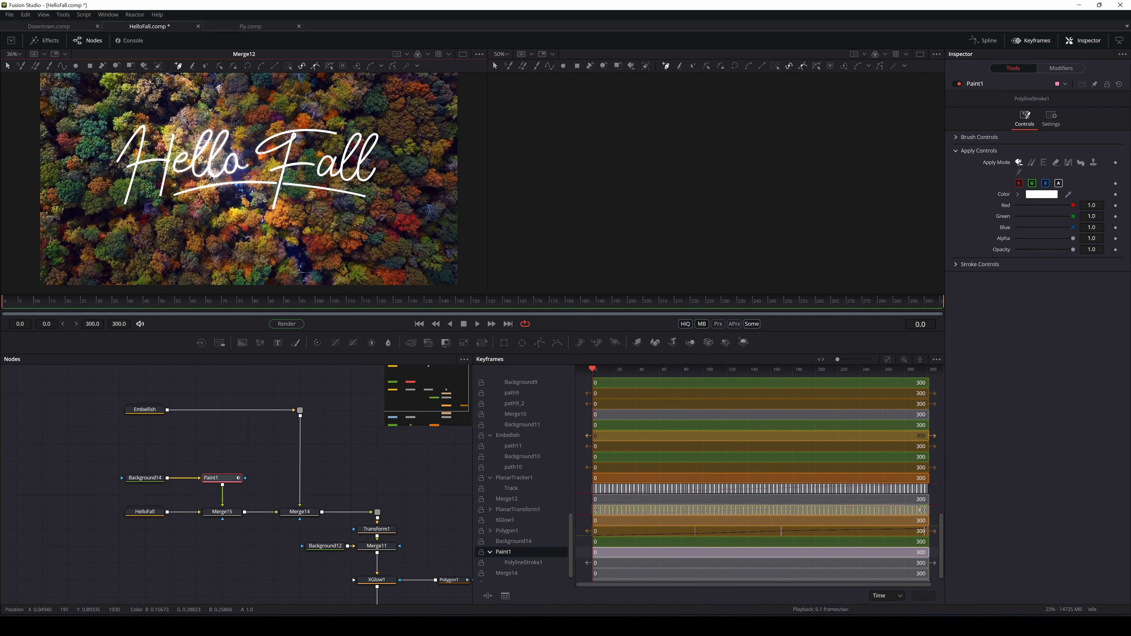
{"action": "left_click", "coordinate": [94, 161]}
{"action": "mouse_move", "coordinate": [133, 109]}
{"action": "left_mouse_down"}
{"action": "mouse_move", "coordinate": [155, 105]}
{"action": "mouse_move", "coordinate": [159, 154]}
{"action": "mouse_move", "coordinate": [182, 117]}
{"action": "mouse_move", "coordinate": [140, 137]}
{"action": "mouse_move", "coordinate": [172, 96]}
{"action": "mouse_move", "coordinate": [187, 95]}
{"action": "mouse_move", "coordinate": [165, 99]}
{"action": "left_mouse_up"}
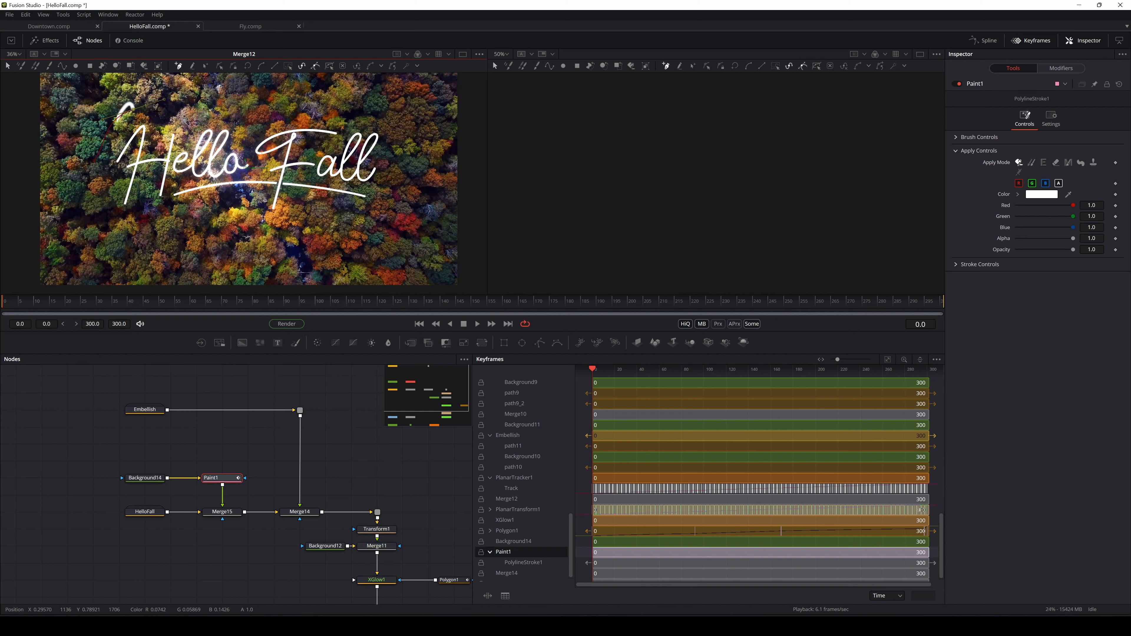
{"action": "key", "text": "ctrl+z"}
{"action": "key", "text": "ctrl+z"}
Set Paint1's paint colour to magenta (#ff007f)
{"action": "left_click", "coordinate": [1049, 198]}
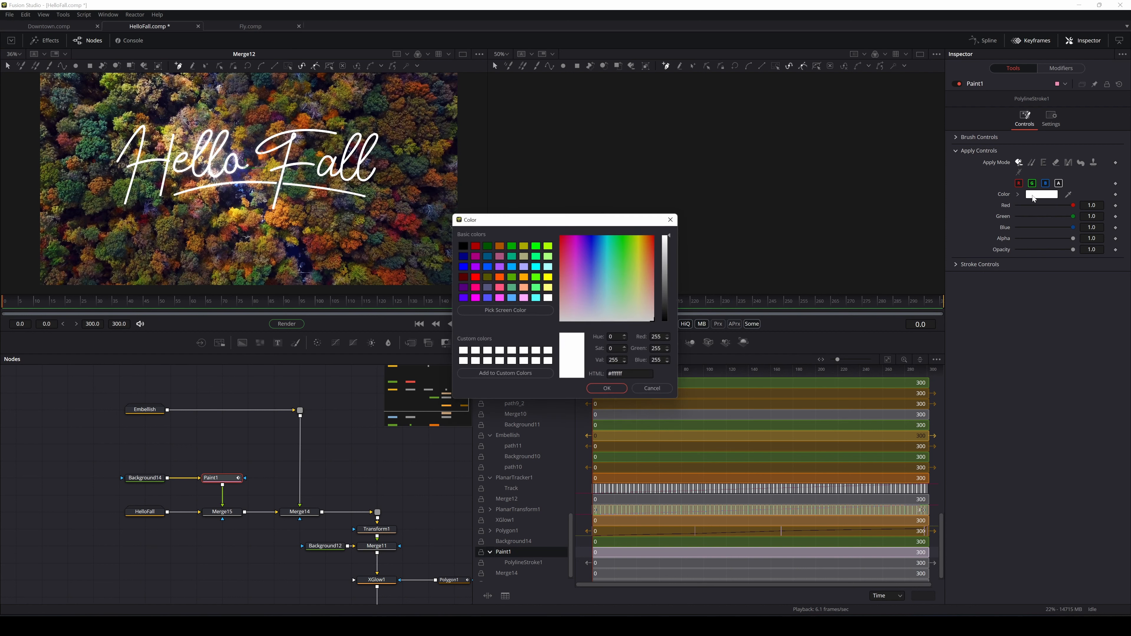
{"action": "left_click", "coordinate": [525, 278]}
{"action": "left_click", "coordinate": [473, 289]}
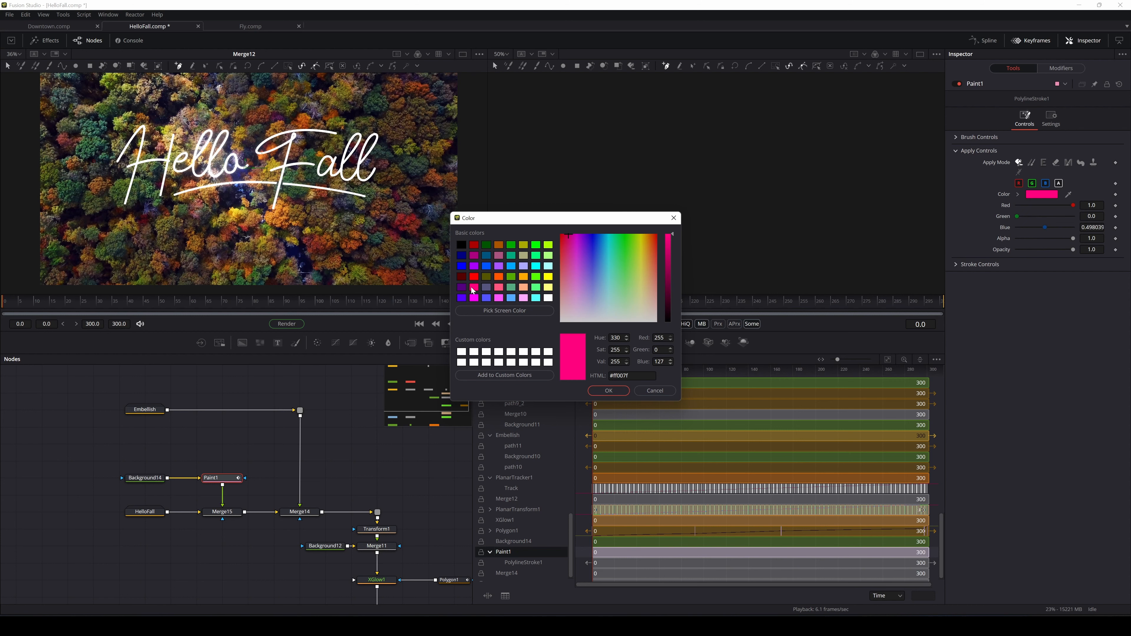
{"action": "left_click", "coordinate": [611, 394]}
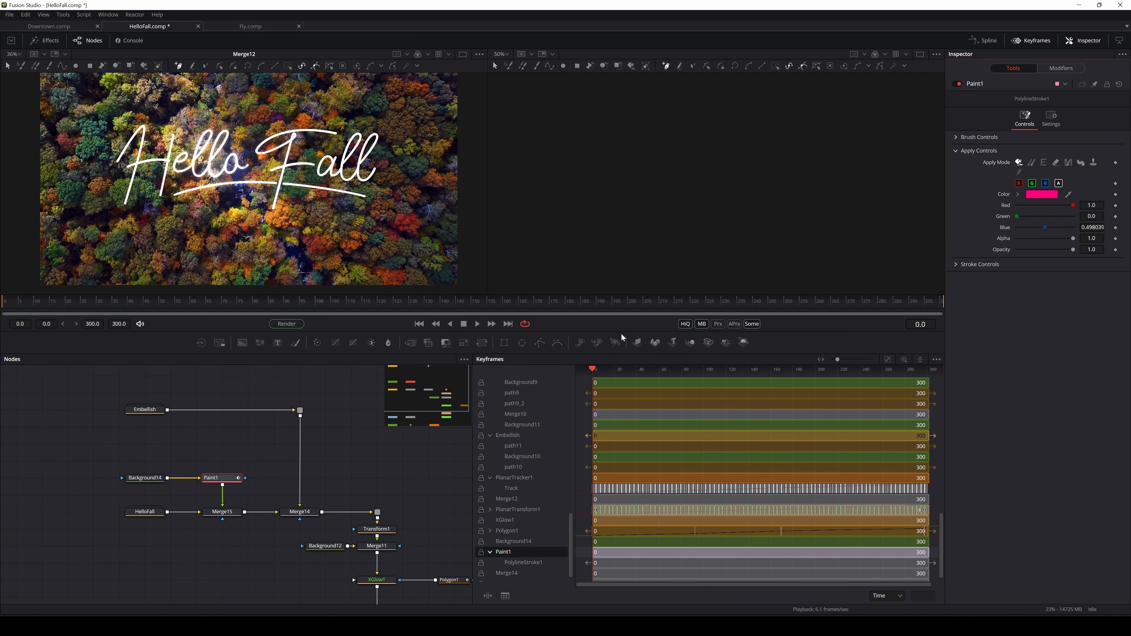
Zoom in on the title and start a new stroke at the beginning of the H
{"action": "scroll", "coordinate": [219, 263], "scroll_direction": "up", "scroll_amount": 6}
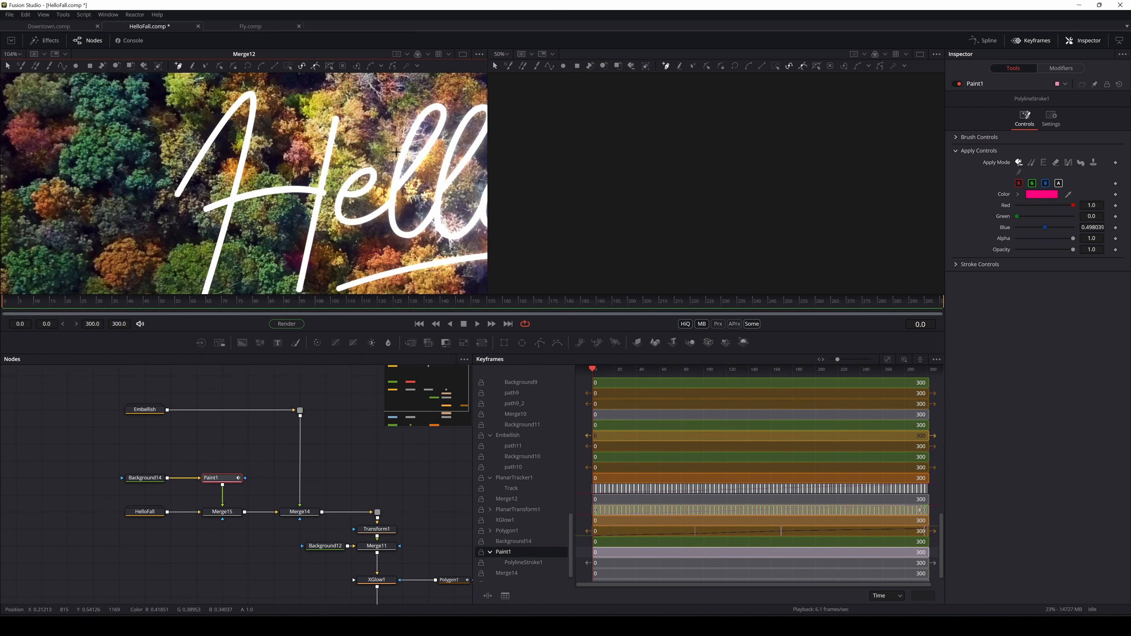
{"action": "left_click_drag", "start_coordinate": [474, 125], "coordinate": [209, 123]}
{"action": "scroll", "coordinate": [208, 123], "scroll_direction": "down", "scroll_amount": 1}
{"action": "left_click_drag", "start_coordinate": [365, 117], "coordinate": [261, 130]}
{"action": "scroll", "coordinate": [360, 212], "scroll_direction": "down", "scroll_amount": 1}
{"action": "scroll", "coordinate": [361, 215], "scroll_direction": "down", "scroll_amount": 2}
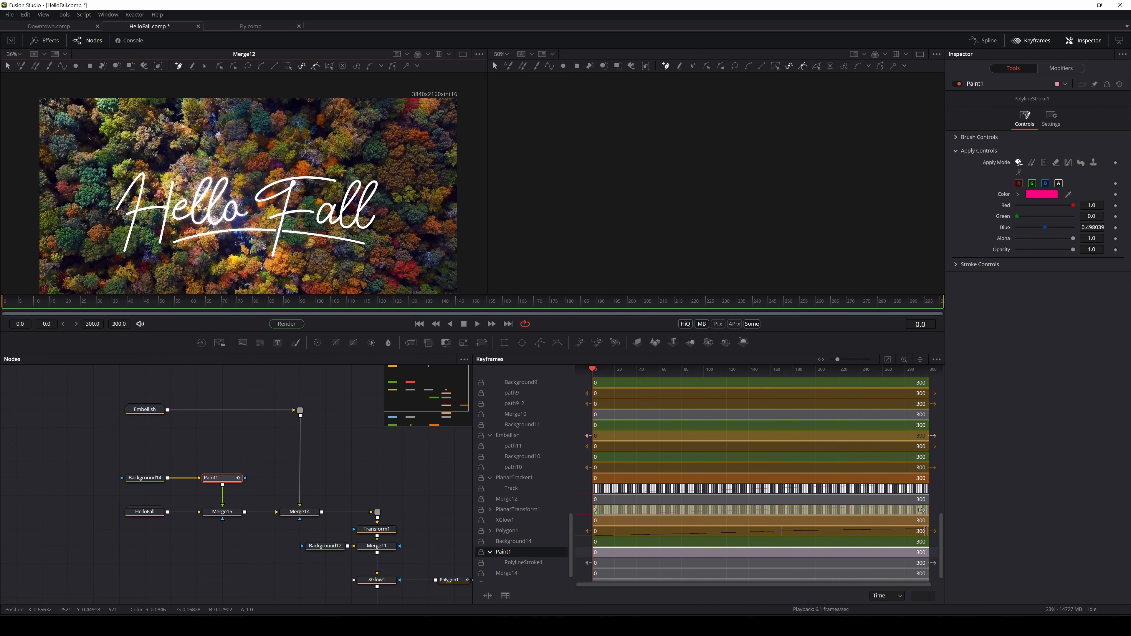
{"action": "scroll", "coordinate": [204, 243], "scroll_direction": "up", "scroll_amount": 3}
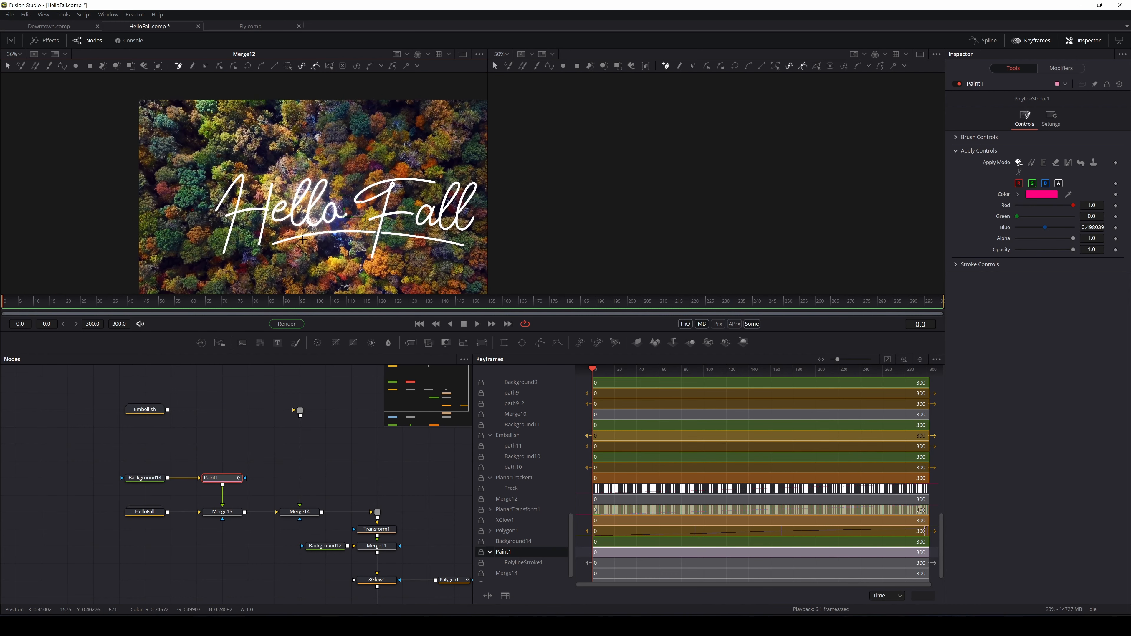
{"action": "left_click_drag", "start_coordinate": [231, 217], "coordinate": [305, 211]}
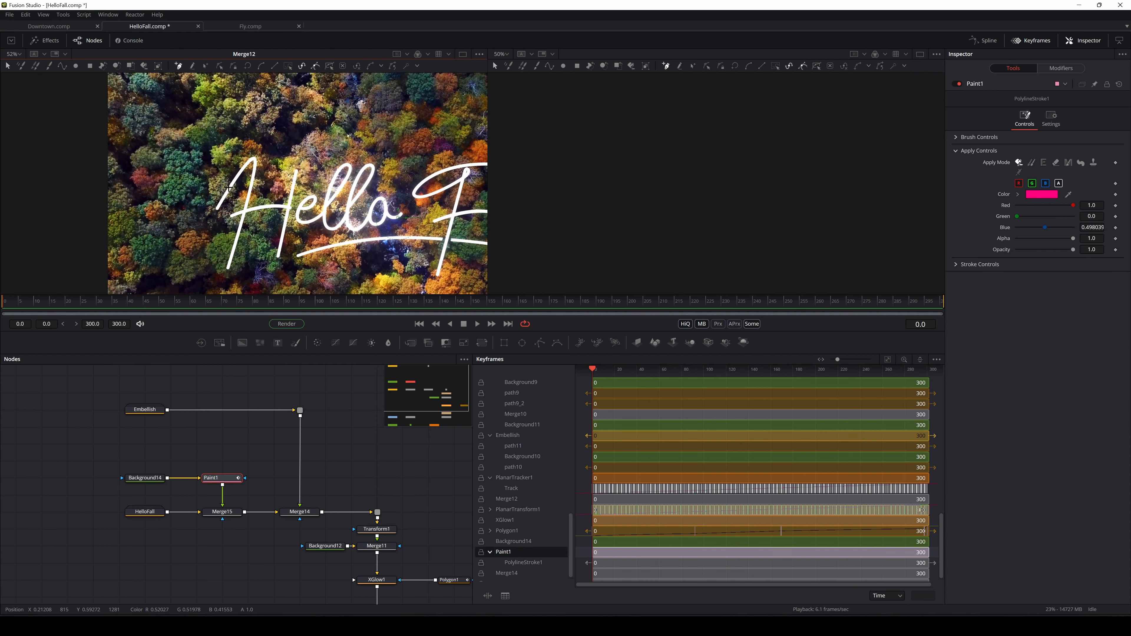
{"action": "scroll", "coordinate": [211, 217], "scroll_direction": "up", "scroll_amount": 3}
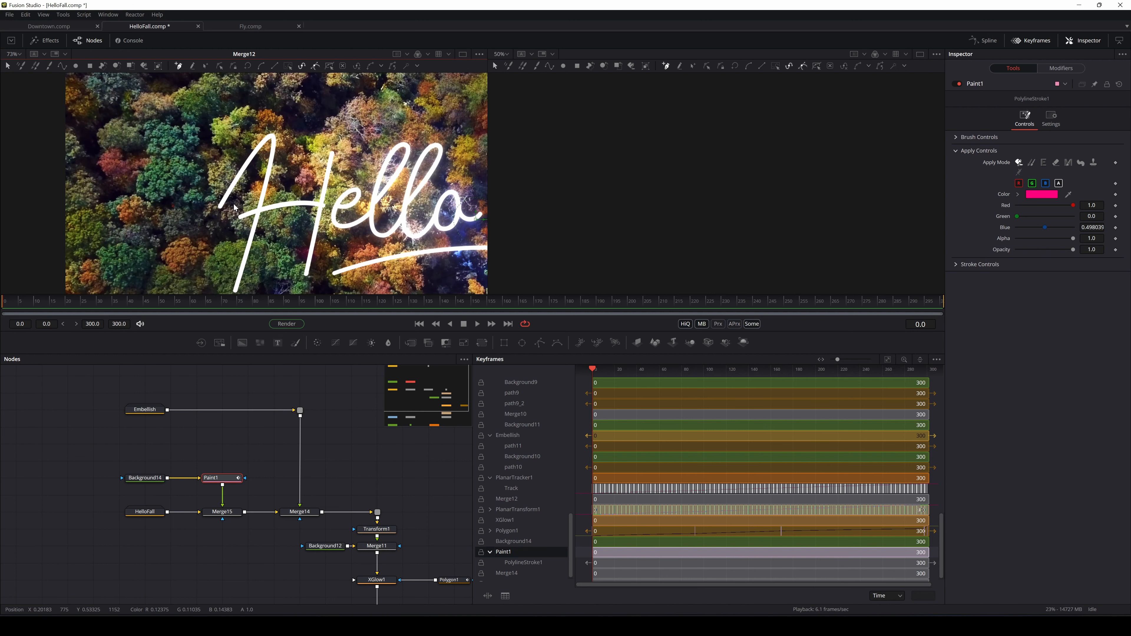
{"action": "scroll", "coordinate": [236, 208], "scroll_direction": "up", "scroll_amount": 3}
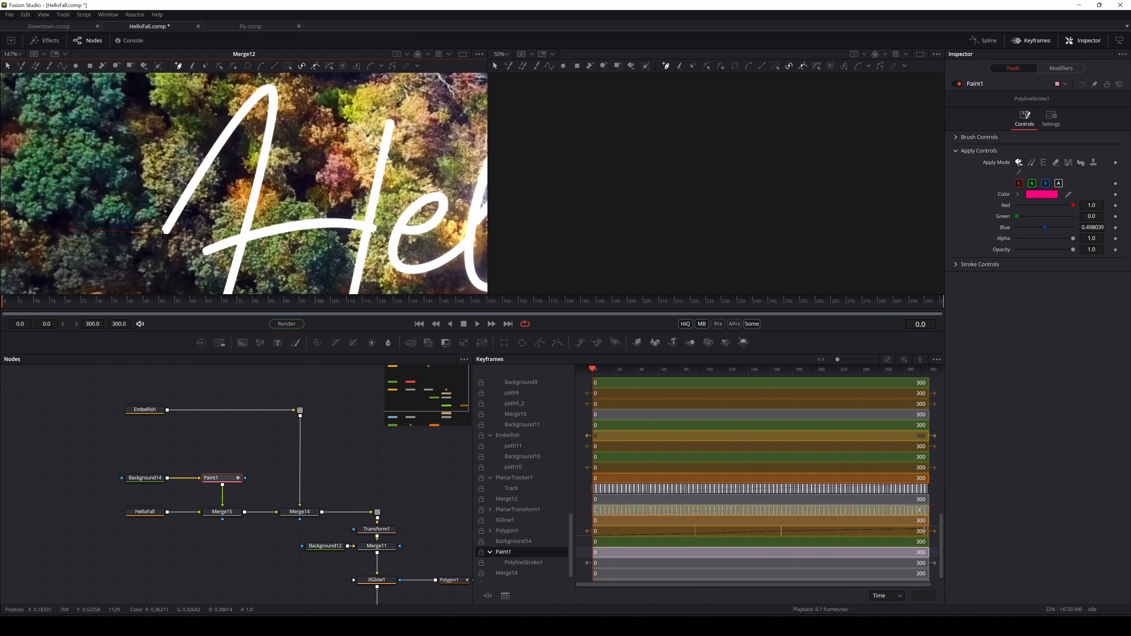
{"action": "left_click", "coordinate": [165, 232]}
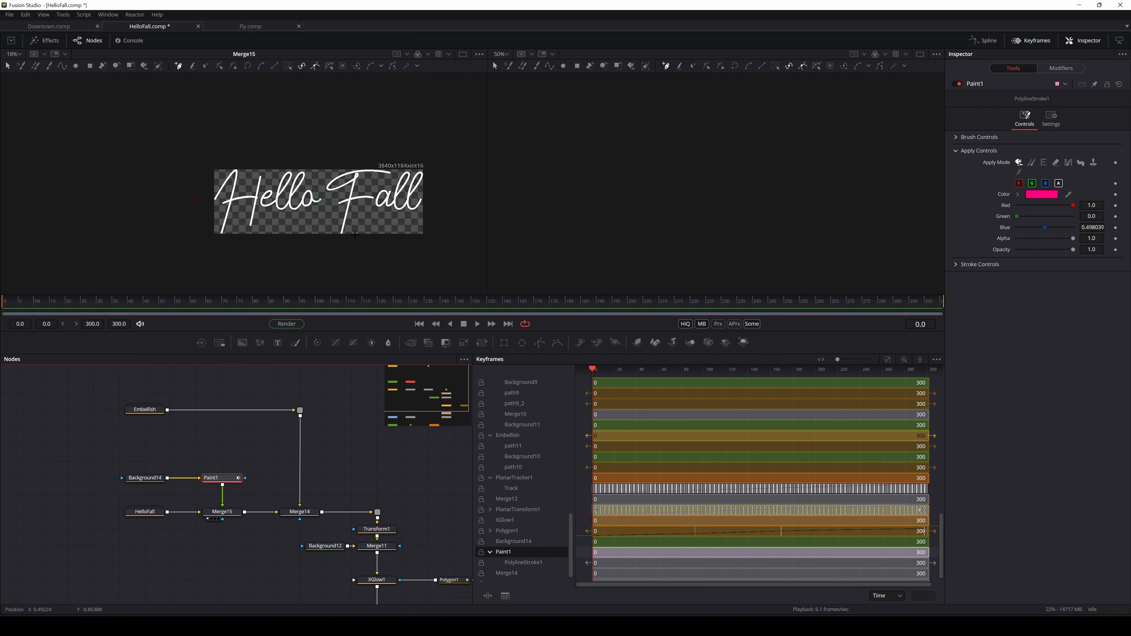
{"action": "scroll", "coordinate": [359, 233], "scroll_direction": "up", "scroll_amount": 3}
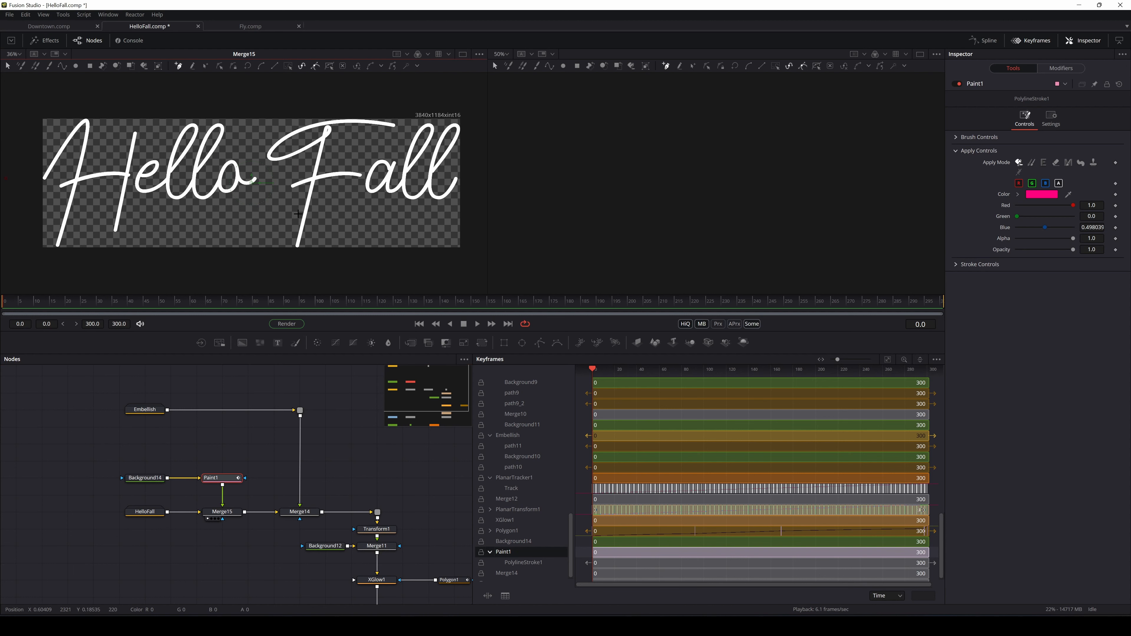
{"action": "scroll", "coordinate": [314, 188], "scroll_direction": "down", "scroll_amount": 1}
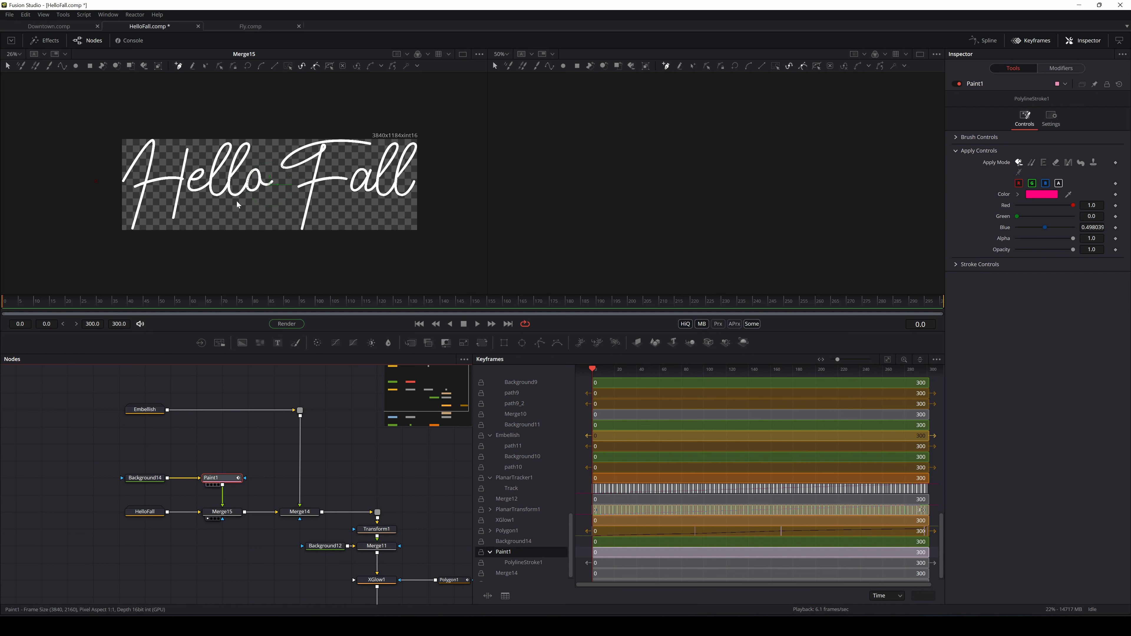
{"action": "left_click_drag", "start_coordinate": [237, 205], "coordinate": [238, 203]}
{"action": "left_click_drag", "start_coordinate": [216, 512], "coordinate": [286, 158]}
Move HelloFall, Background12 and Merge11 to the left, and connect Transform1 to XGlow1
{"action": "left_click", "coordinate": [379, 551]}
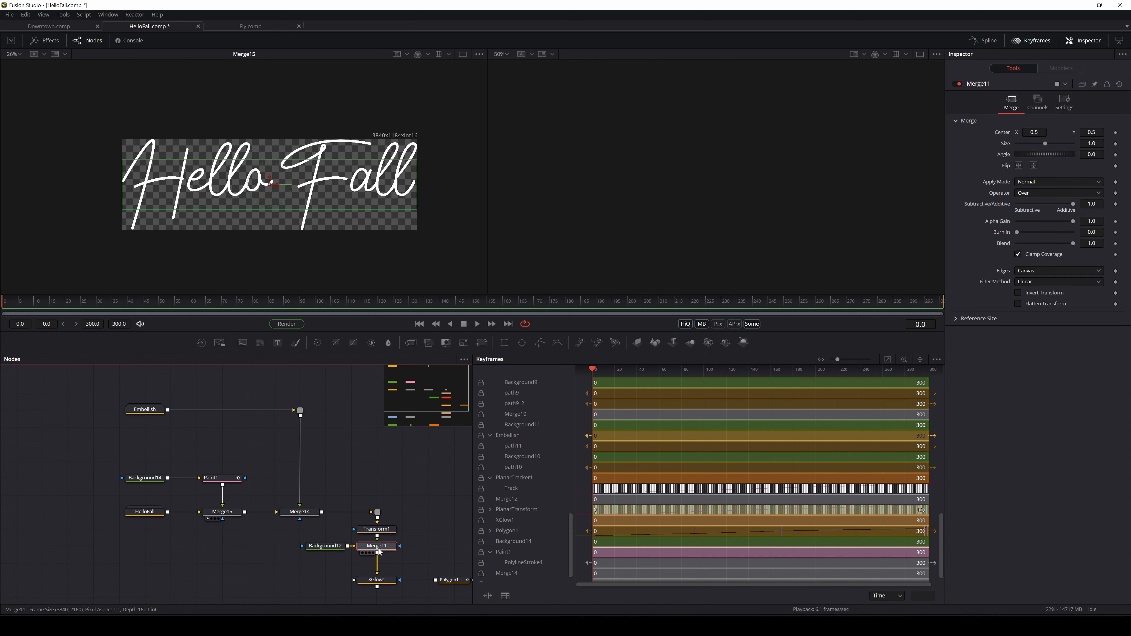
{"action": "left_click", "coordinate": [328, 549], "text": "ctrl"}
{"action": "left_click_drag", "start_coordinate": [327, 549], "coordinate": [147, 550]}
{"action": "left_click_drag", "start_coordinate": [399, 531], "coordinate": [377, 574]}
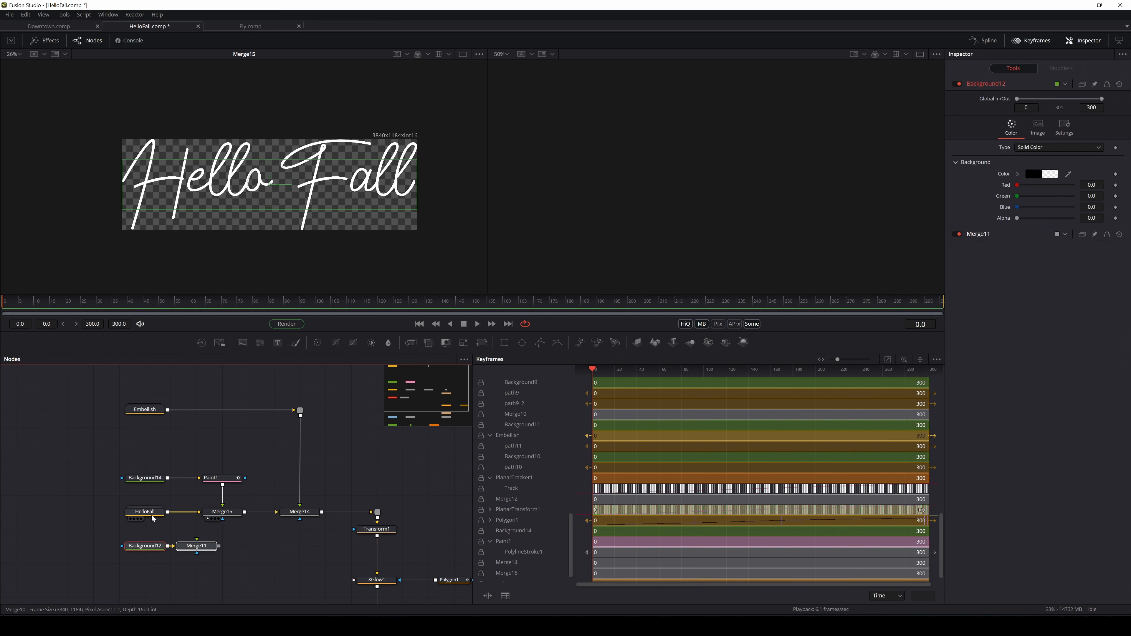
{"action": "left_click_drag", "start_coordinate": [145, 511], "coordinate": [16, 512]}
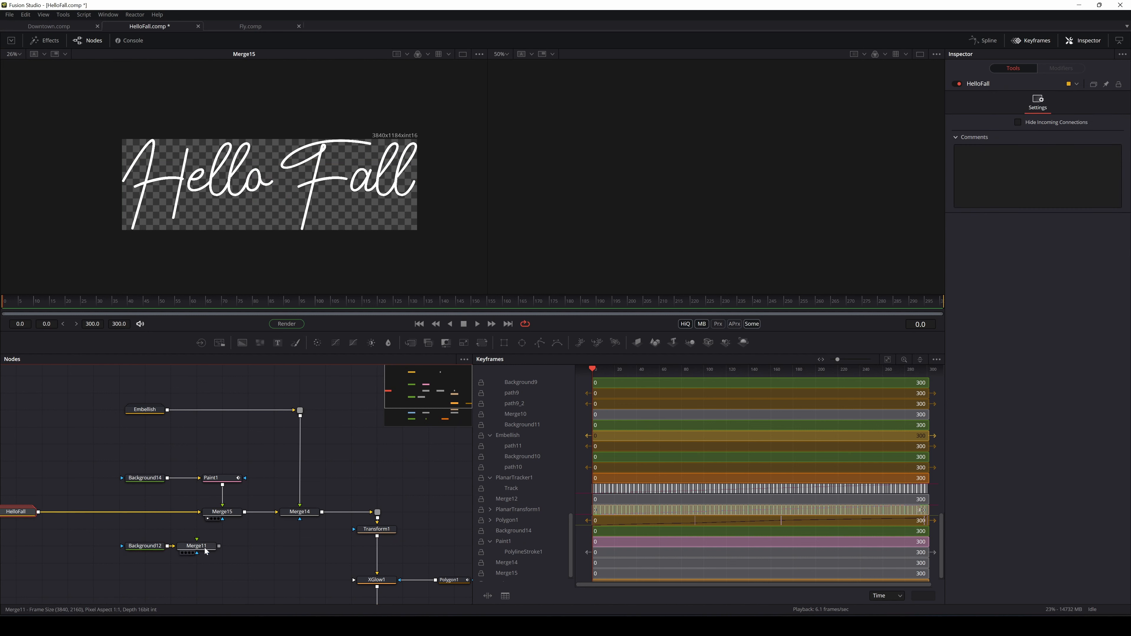
{"action": "left_click_drag", "start_coordinate": [164, 547], "coordinate": [113, 549]}
{"action": "left_click_drag", "start_coordinate": [212, 554], "coordinate": [187, 554]}
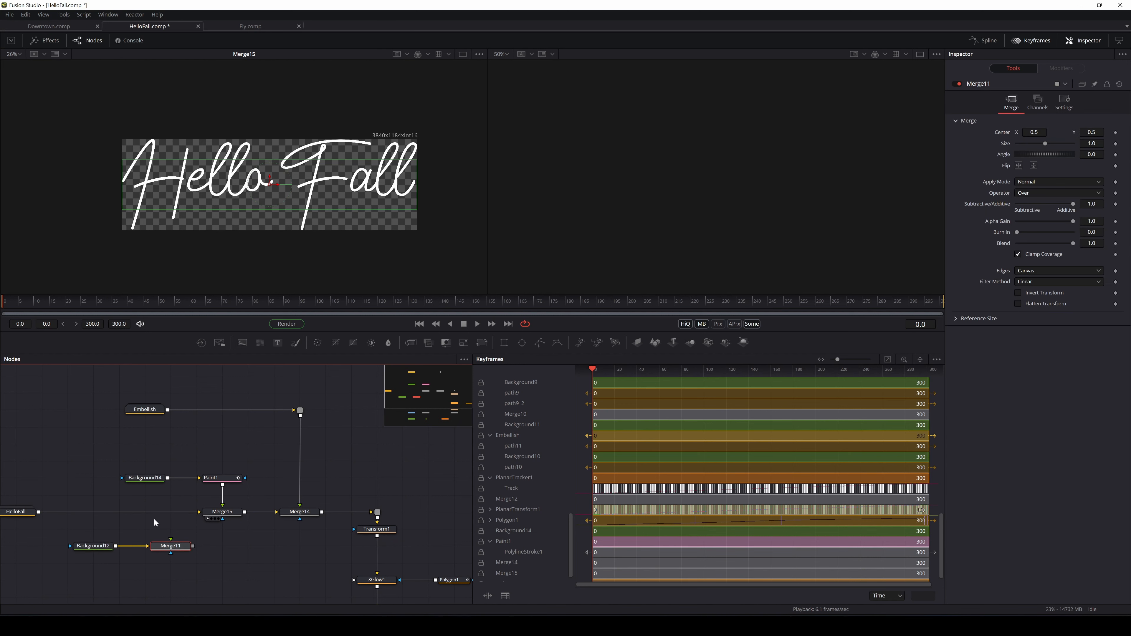
Feed HelloFall into Merge11 over Background12, and connect Merge11's output to Merge15
{"action": "left_click_drag", "start_coordinate": [179, 513], "coordinate": [101, 541]}
{"action": "left_click_drag", "start_coordinate": [170, 549], "coordinate": [197, 513]}
{"action": "left_click", "coordinate": [149, 534]}
{"action": "left_click_drag", "start_coordinate": [115, 548], "coordinate": [199, 512]}
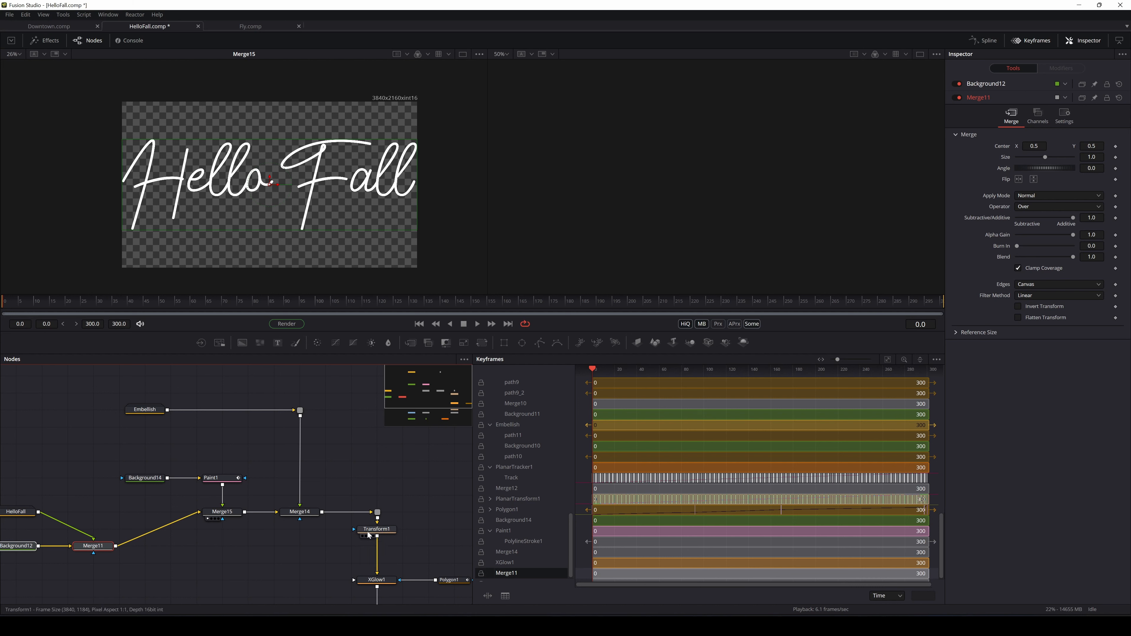
Move HelloFall, Background12 and Merge11 up and left, and add a bend point on HelloFall's wire
{"action": "left_click_drag", "start_coordinate": [174, 541], "coordinate": [273, 543]}
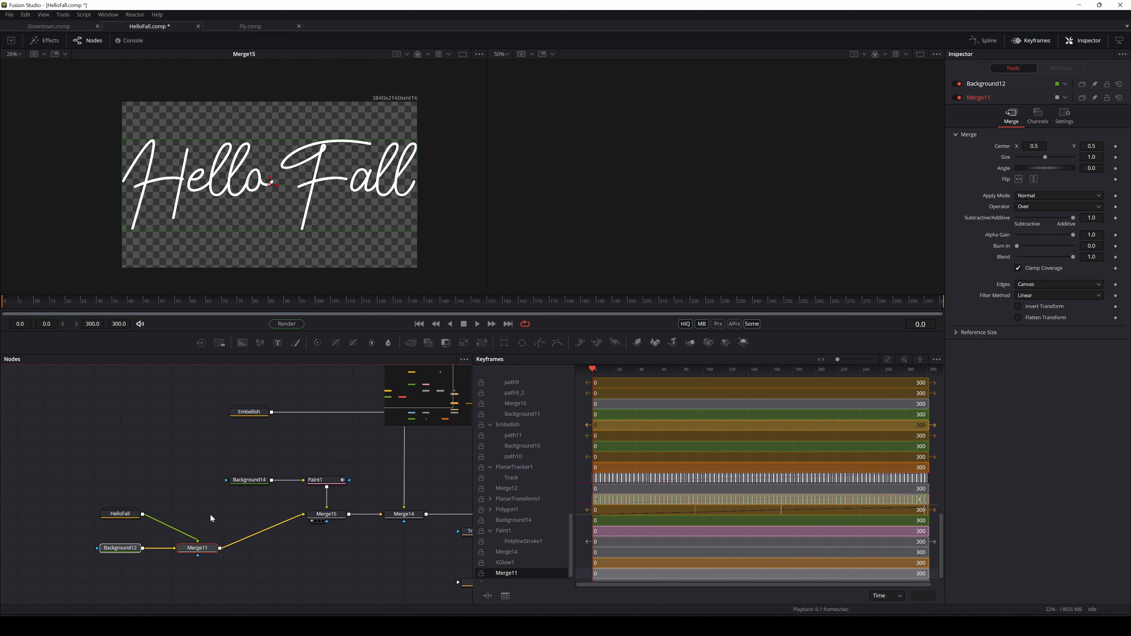
{"action": "left_click_drag", "start_coordinate": [217, 514], "coordinate": [58, 561]}
{"action": "left_click_drag", "start_coordinate": [200, 544], "coordinate": [178, 509]}
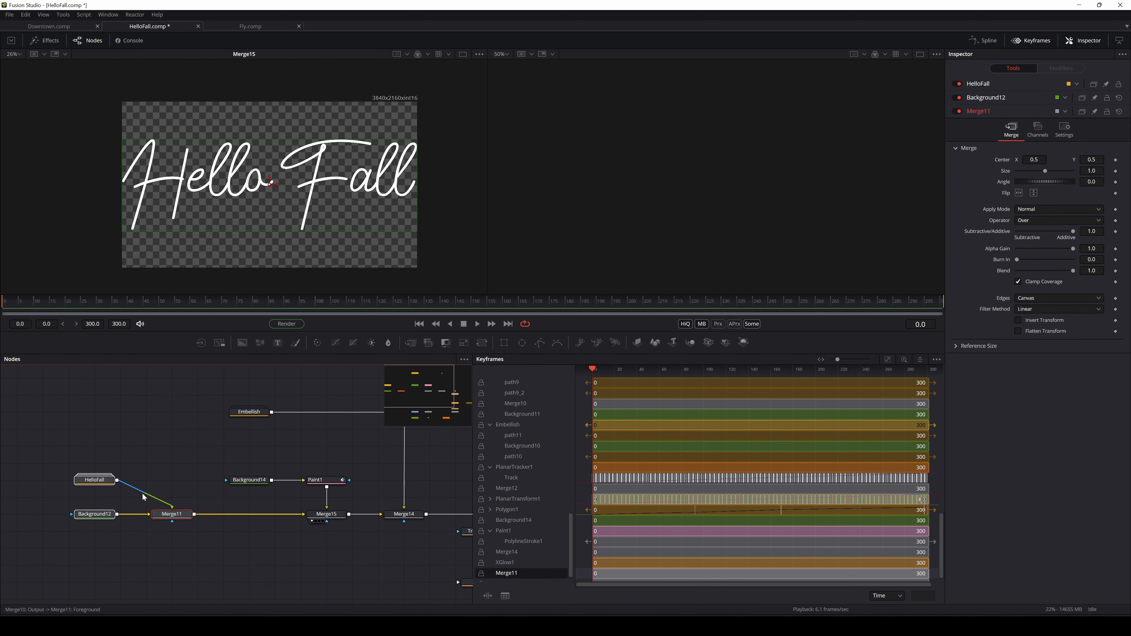
{"action": "left_click_drag", "start_coordinate": [141, 494], "coordinate": [150, 491]}
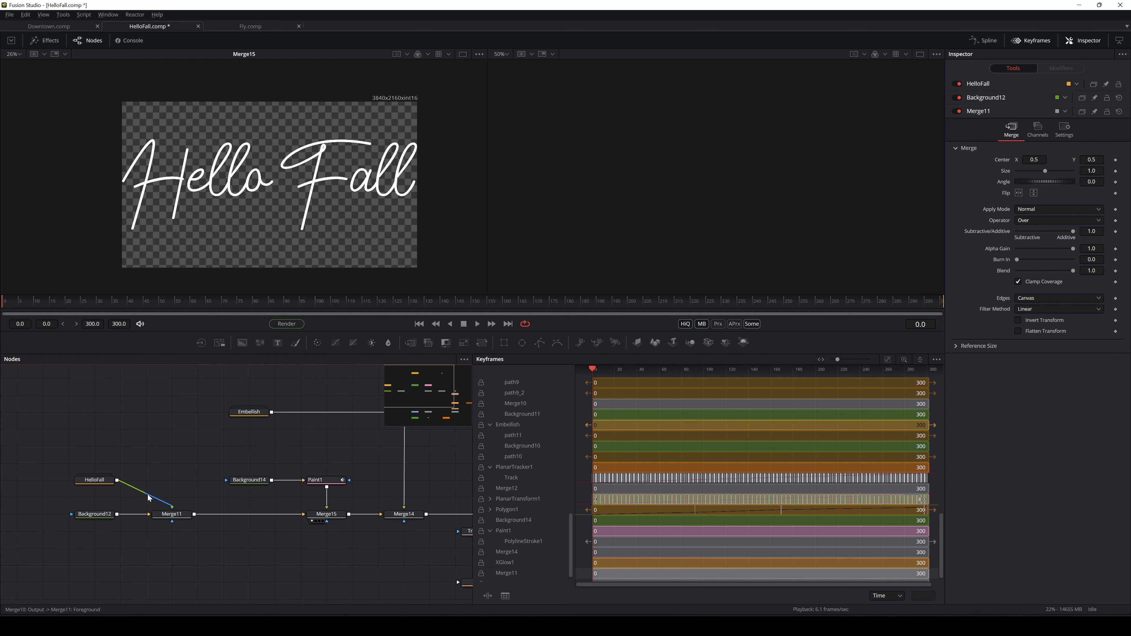
{"action": "left_click", "coordinate": [148, 494], "text": "alt"}
{"action": "mouse_move", "coordinate": [147, 494]}
{"action": "left_mouse_down"}
{"action": "mouse_move", "coordinate": [164, 469]}
{"action": "mouse_move", "coordinate": [156, 433]}
{"action": "mouse_move", "coordinate": [160, 495]}
{"action": "mouse_move", "coordinate": [161, 480]}
{"action": "left_mouse_up"}
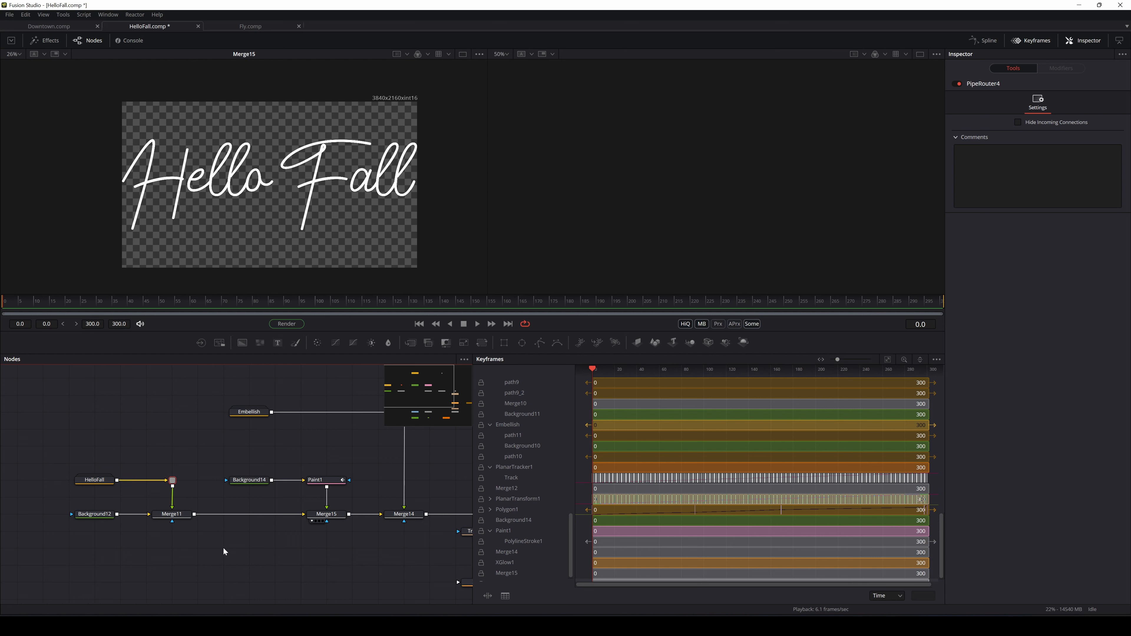
Move Transform1 (size 0.78) onto the link between Merge11 and Merge15
{"action": "left_click_drag", "start_coordinate": [413, 547], "coordinate": [368, 526]}
{"action": "left_click", "coordinate": [423, 514]}
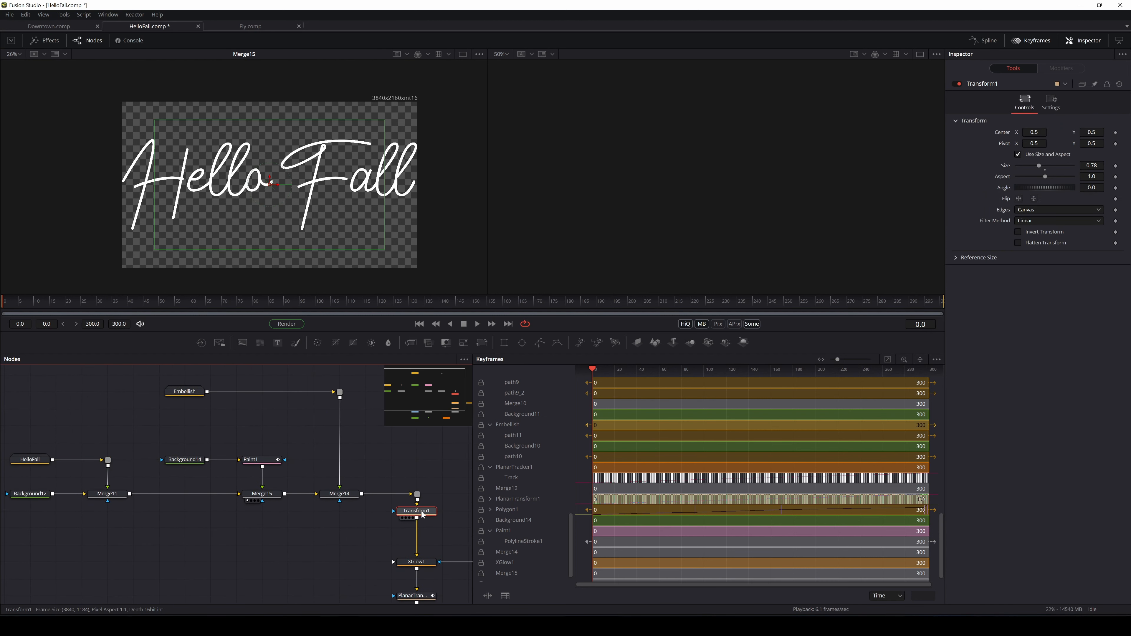
{"action": "left_click_drag", "start_coordinate": [422, 512], "coordinate": [419, 529]}
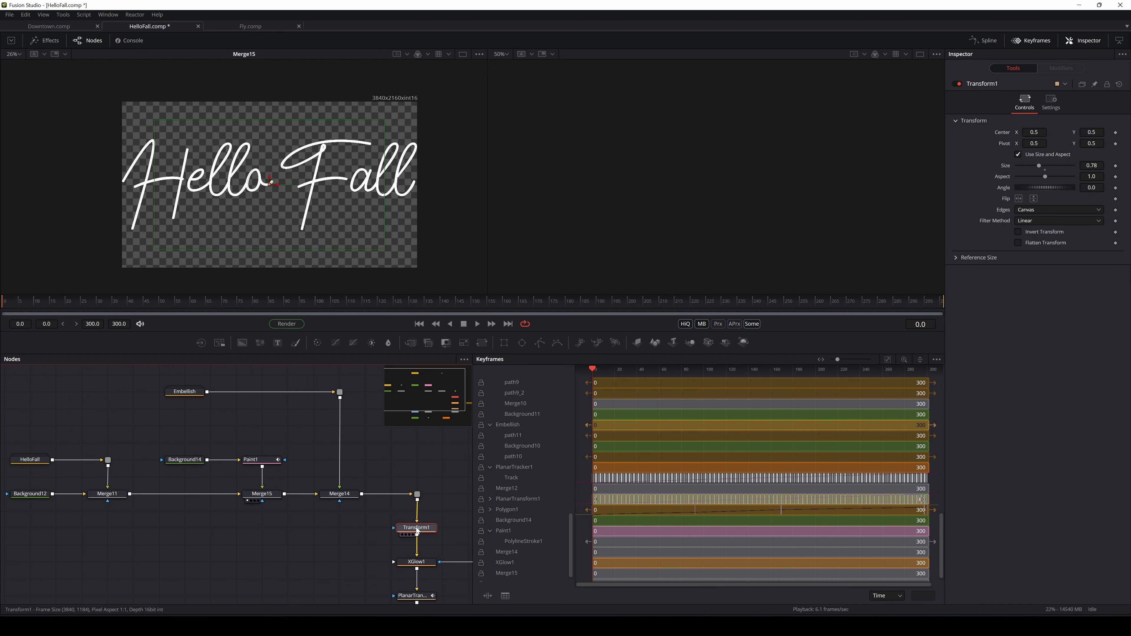
{"action": "key", "text": "Delete"}
{"action": "left_click_drag", "start_coordinate": [129, 527], "coordinate": [246, 540]}
{"action": "key", "text": "ctrl+z"}
{"action": "key", "text": "ctrl+x"}
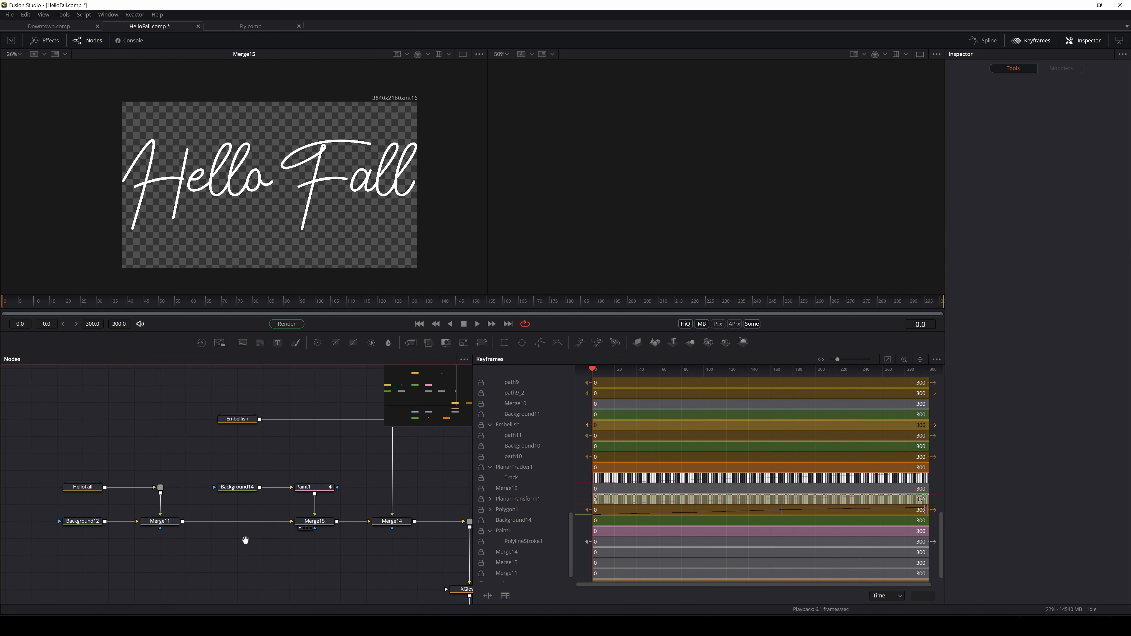
{"action": "left_click", "coordinate": [212, 578]}
{"action": "key", "text": "ctrl+v"}
{"action": "left_click_drag", "start_coordinate": [220, 578], "coordinate": [231, 554]}
{"action": "left_click", "coordinate": [279, 543]}
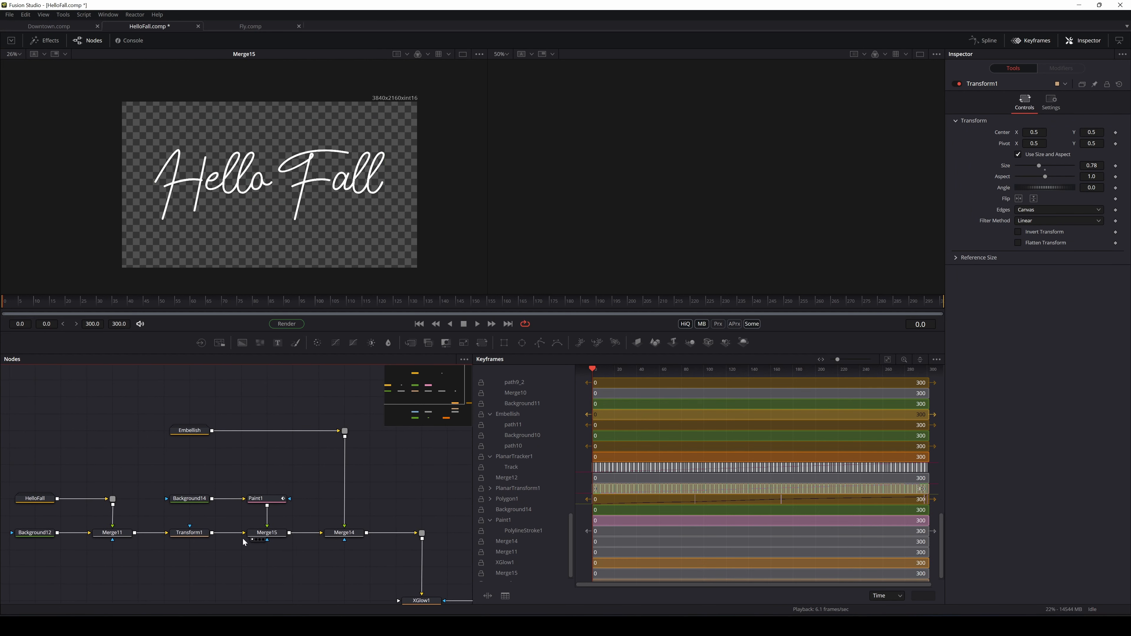
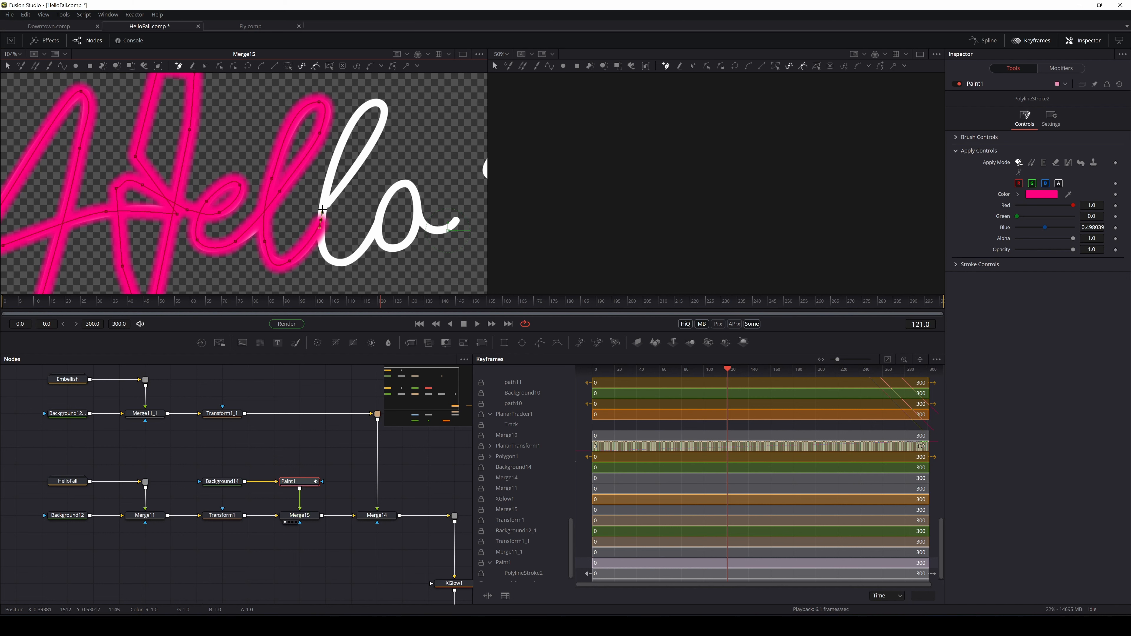
Trace the pink polyline stroke up, over and back down the loop of the l
{"action": "left_click", "coordinate": [333, 197]}
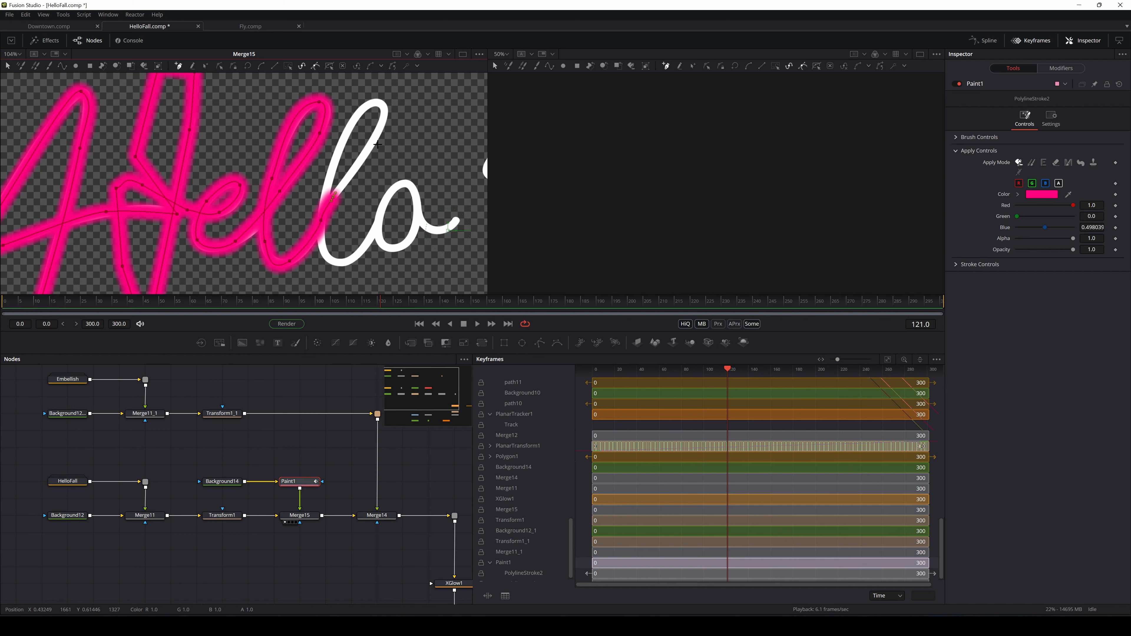
{"action": "left_click", "coordinate": [379, 129]}
{"action": "left_click", "coordinate": [380, 102]}
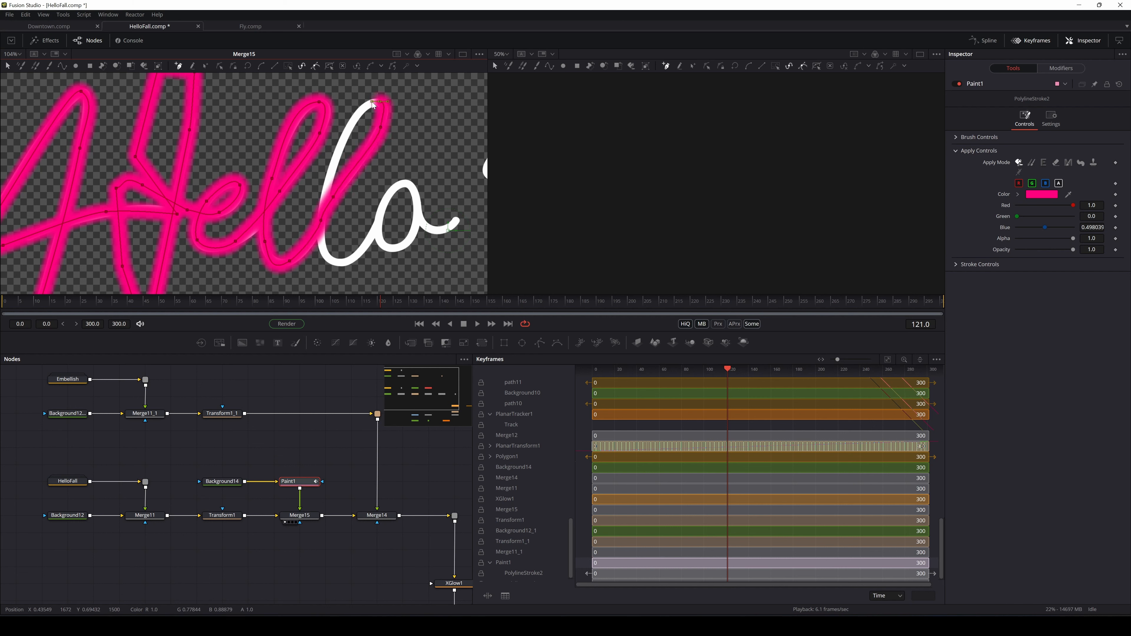
{"action": "left_click", "coordinate": [331, 168]}
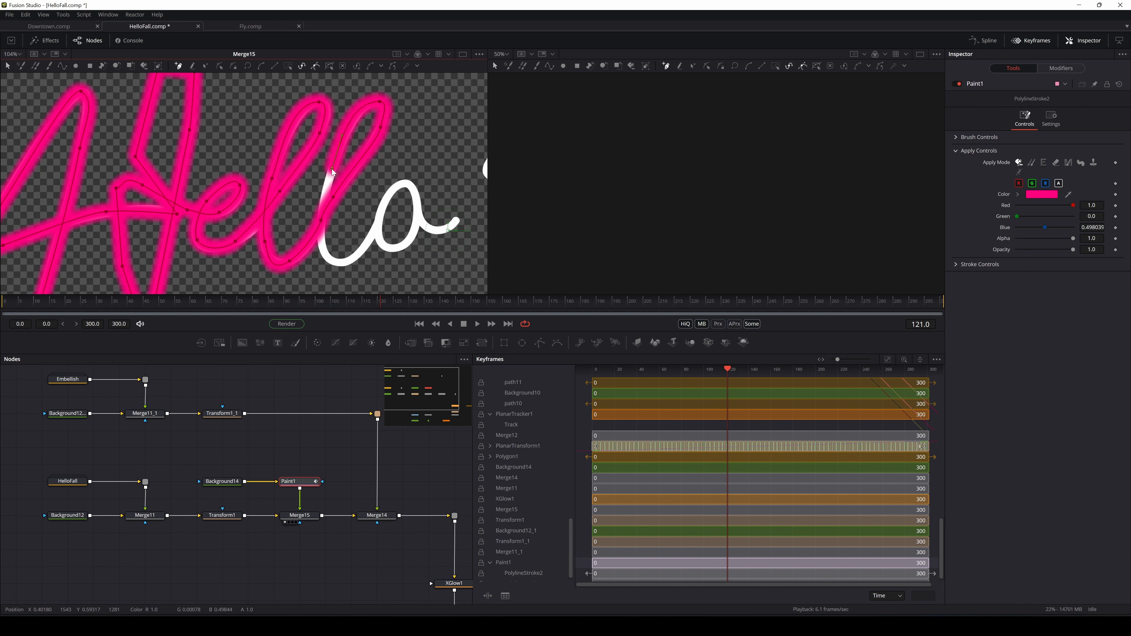
{"action": "left_click", "coordinate": [324, 219]}
{"action": "mouse_move", "coordinate": [322, 243]}
{"action": "left_mouse_down"}
{"action": "mouse_move", "coordinate": [325, 253]}
{"action": "mouse_move", "coordinate": [347, 204]}
{"action": "left_mouse_up"}
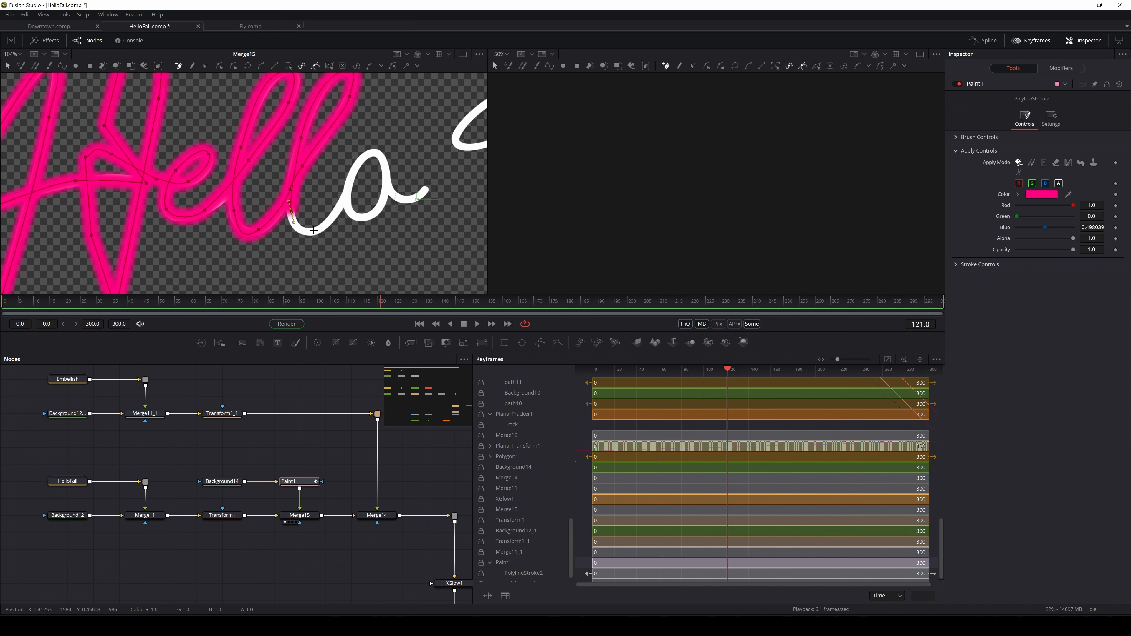
Continue the stroke around the o's bowl, adjusting tangents, and out along its tail
{"action": "left_click", "coordinate": [348, 198]}
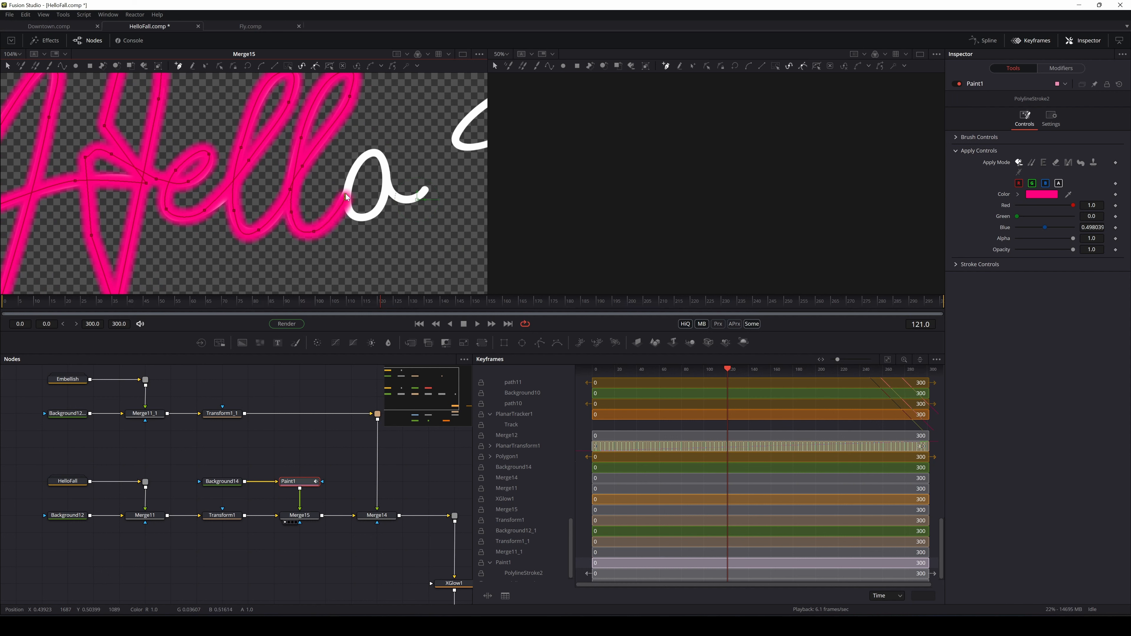
{"action": "mouse_move", "coordinate": [347, 198]}
{"action": "left_mouse_down"}
{"action": "mouse_move", "coordinate": [375, 152]}
{"action": "mouse_move", "coordinate": [390, 155]}
{"action": "left_mouse_up"}
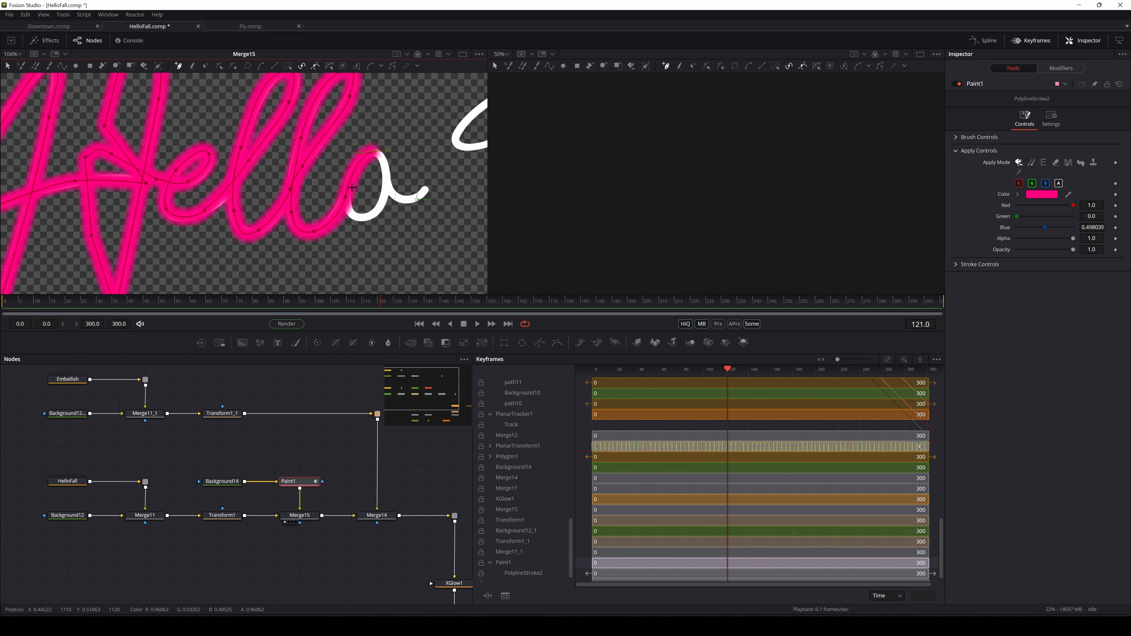
{"action": "mouse_move", "coordinate": [349, 188]}
{"action": "left_mouse_down"}
{"action": "mouse_move", "coordinate": [347, 224]}
{"action": "mouse_move", "coordinate": [362, 218]}
{"action": "left_mouse_up"}
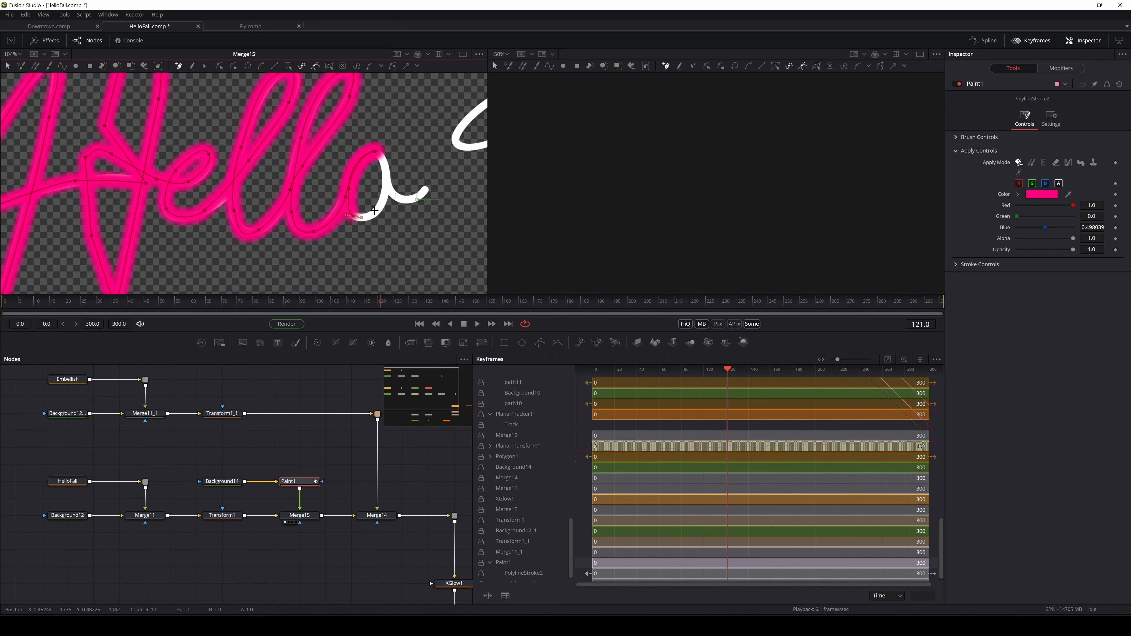
{"action": "left_click", "coordinate": [382, 157]}
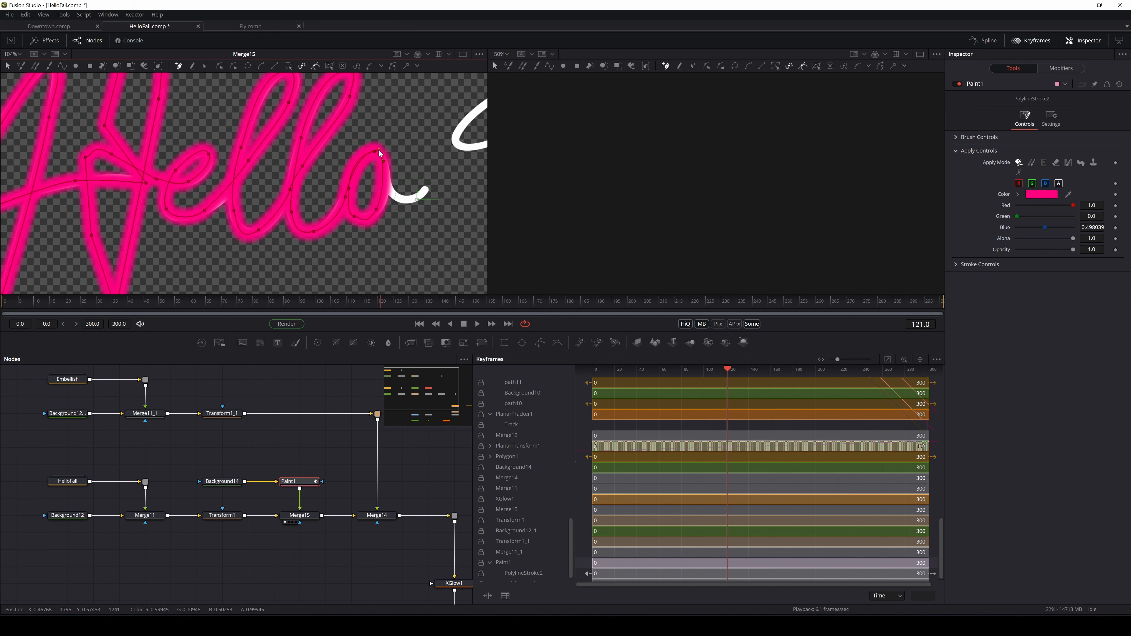
{"action": "left_click_drag", "start_coordinate": [378, 149], "coordinate": [378, 148]}
{"action": "mouse_move", "coordinate": [393, 192]}
{"action": "left_mouse_down"}
{"action": "mouse_move", "coordinate": [416, 198]}
{"action": "mouse_move", "coordinate": [431, 167]}
{"action": "mouse_move", "coordinate": [268, 158]}
{"action": "left_mouse_up"}
{"action": "left_click", "coordinate": [430, 182]}
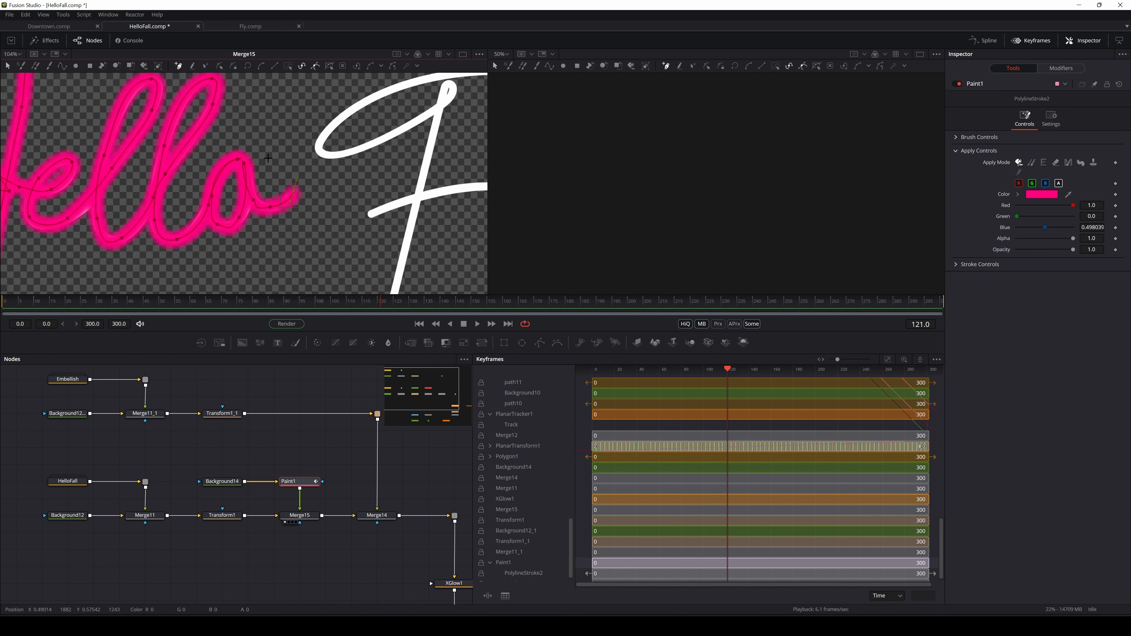
Zoom out toward Fall and carry the stroke from the o down to the F stem's base
{"action": "scroll", "coordinate": [306, 159], "scroll_direction": "down", "scroll_amount": 5}
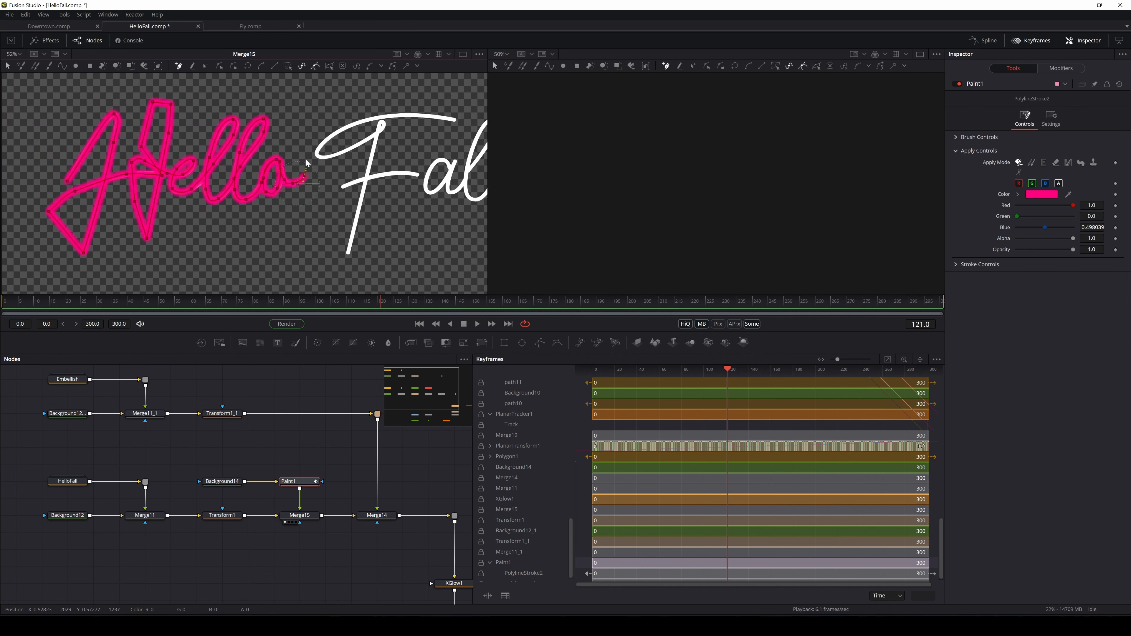
{"action": "scroll", "coordinate": [342, 177], "scroll_direction": "up", "scroll_amount": 5}
{"action": "mouse_move", "coordinate": [342, 177]}
{"action": "left_mouse_down"}
{"action": "mouse_move", "coordinate": [356, 138]}
{"action": "mouse_move", "coordinate": [288, 181]}
{"action": "mouse_move", "coordinate": [318, 154]}
{"action": "left_mouse_up"}
{"action": "scroll", "coordinate": [347, 143], "scroll_direction": "down", "scroll_amount": 2}
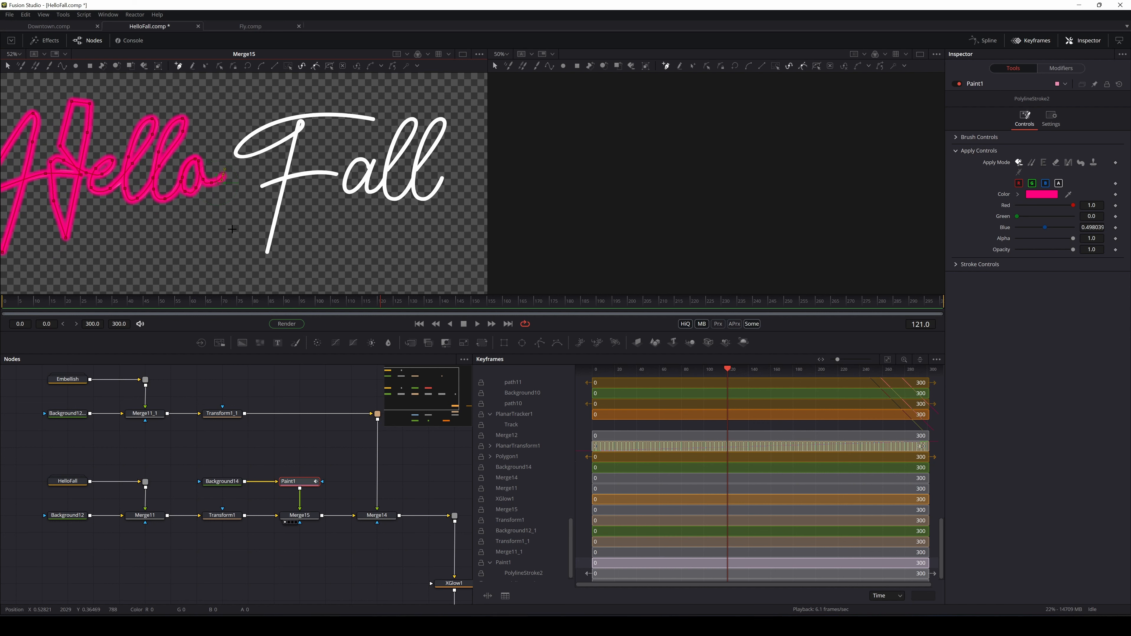
{"action": "left_click", "coordinate": [251, 269]}
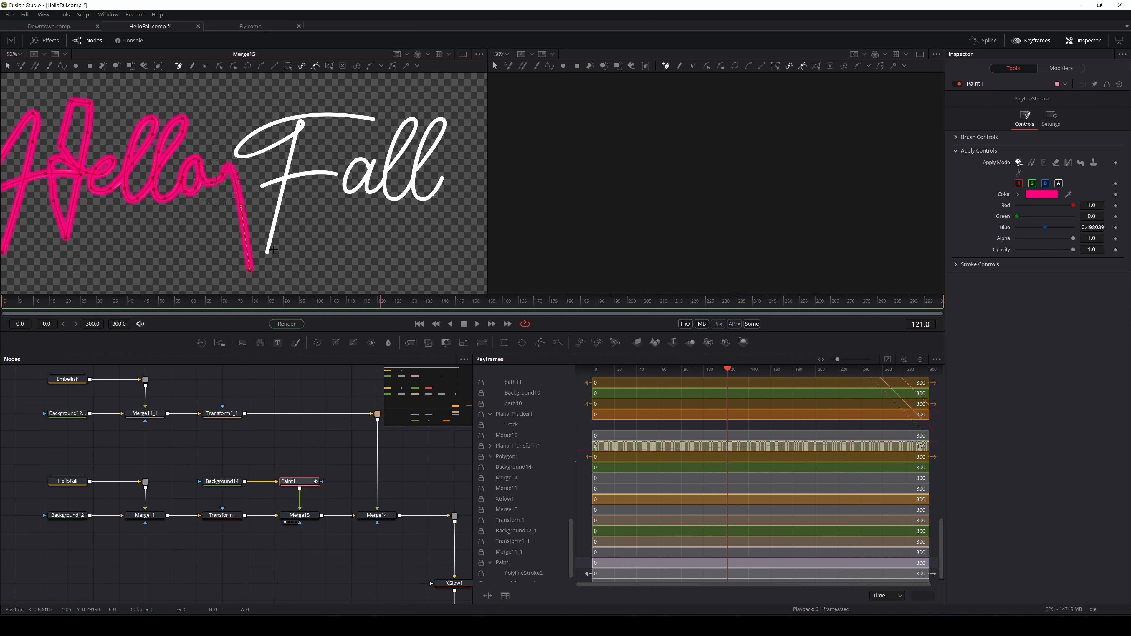
{"action": "scroll", "coordinate": [273, 250], "scroll_direction": "up", "scroll_amount": 2}
{"action": "left_click_drag", "start_coordinate": [263, 254], "coordinate": [266, 242]}
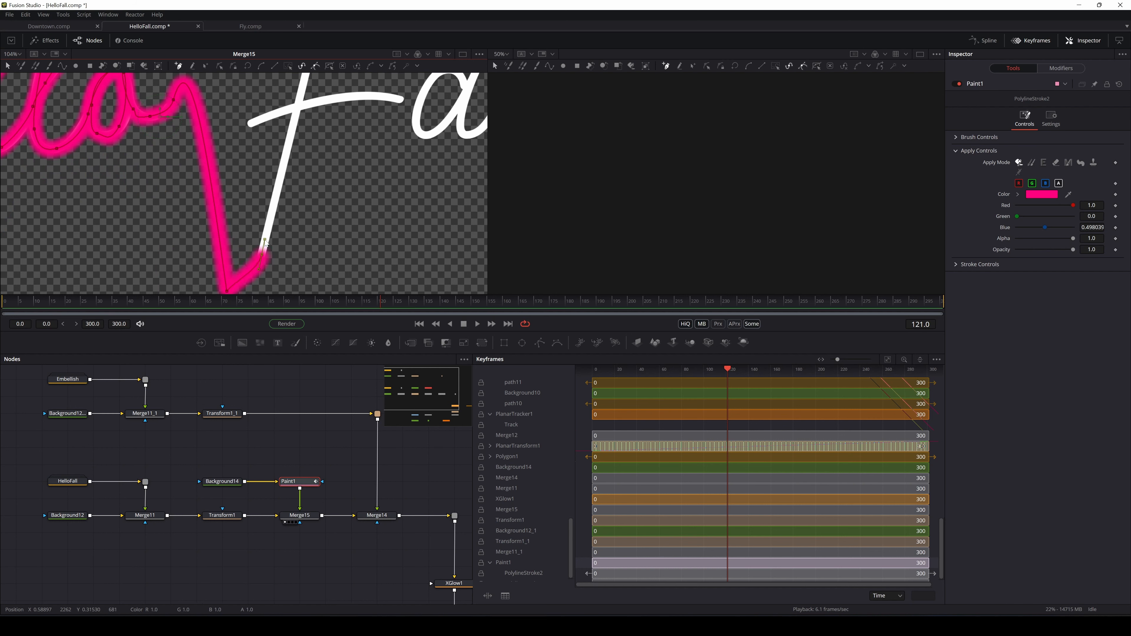
{"action": "left_click_drag", "start_coordinate": [326, 127], "coordinate": [277, 206]}
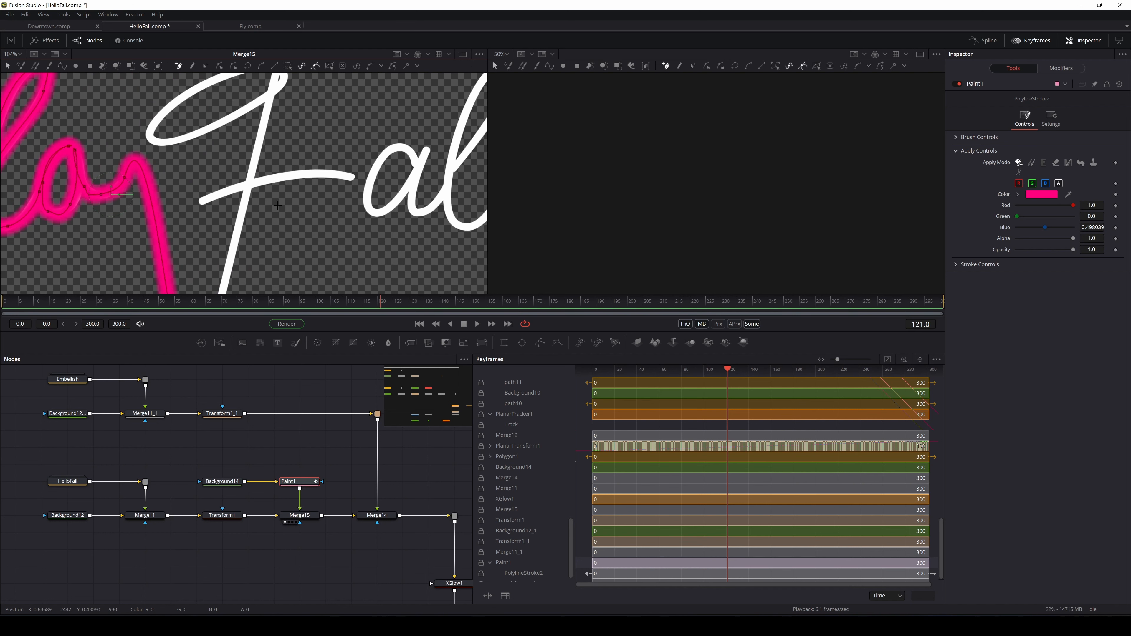
Trace the stroke up the F stem to its top
{"action": "left_click", "coordinate": [267, 107]}
{"action": "left_click_drag", "start_coordinate": [268, 92], "coordinate": [259, 158]}
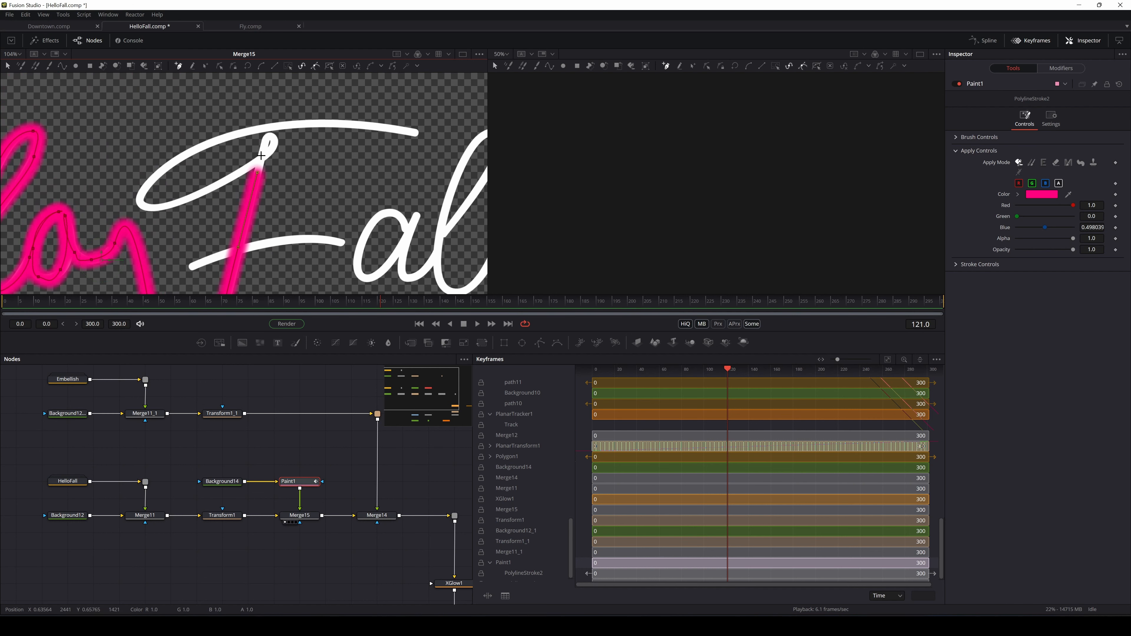
{"action": "left_click", "coordinate": [261, 156]}
{"action": "left_click", "coordinate": [266, 140]}
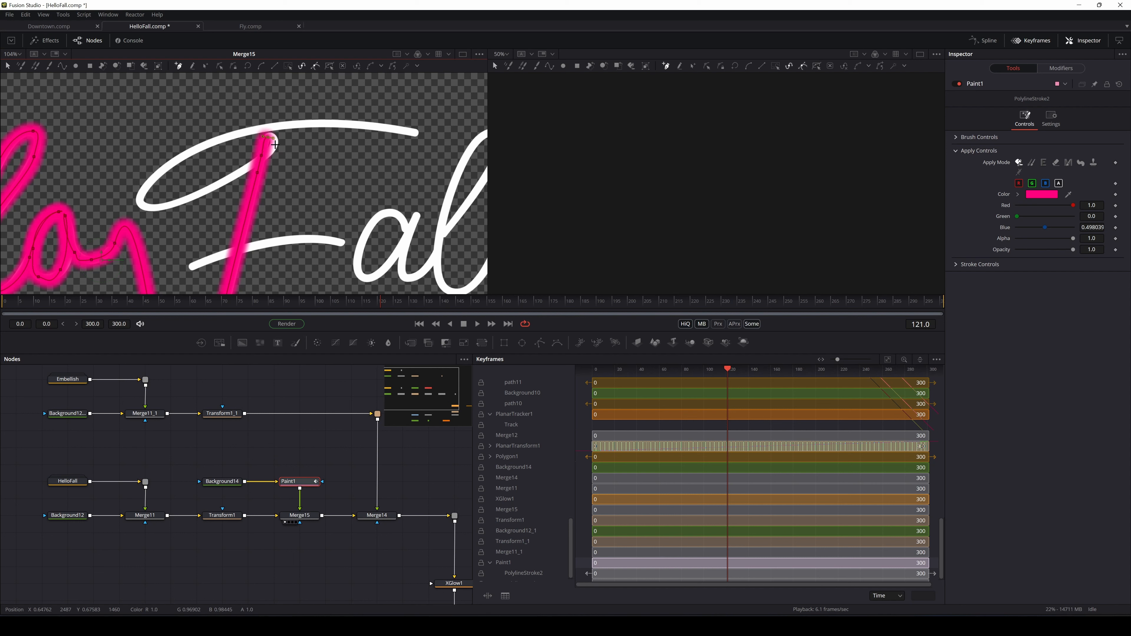
{"action": "left_click", "coordinate": [274, 145]}
Curve the stroke around the F's loop and along its top arc to the right tip
{"action": "left_click", "coordinate": [236, 175]}
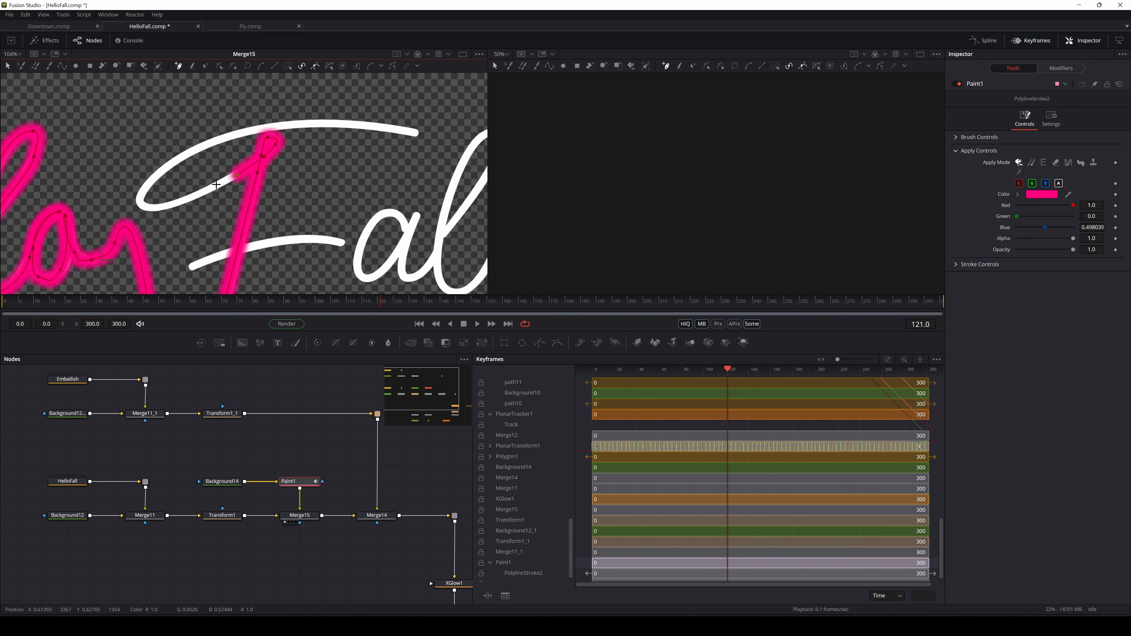
{"action": "left_click", "coordinate": [183, 198]}
{"action": "left_click", "coordinate": [154, 206]}
{"action": "mouse_move", "coordinate": [143, 189]}
{"action": "left_mouse_down"}
{"action": "mouse_move", "coordinate": [162, 166]}
{"action": "mouse_move", "coordinate": [225, 136]}
{"action": "left_mouse_up"}
{"action": "left_click_drag", "start_coordinate": [305, 122], "coordinate": [319, 124]}
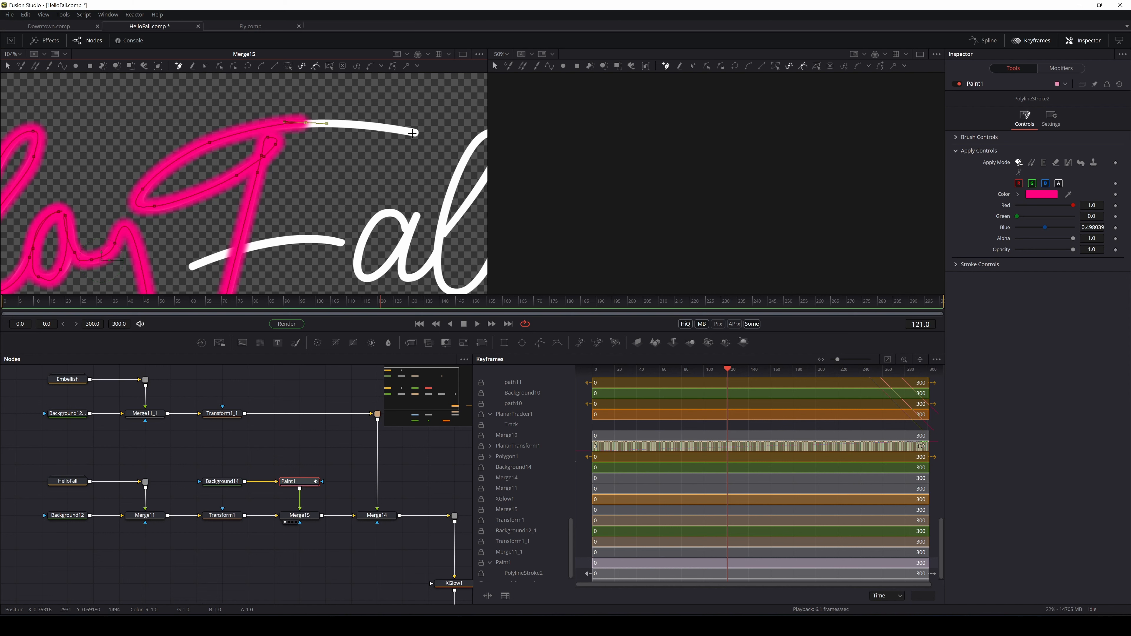
{"action": "left_click_drag", "start_coordinate": [412, 132], "coordinate": [420, 135]}
{"action": "left_click", "coordinate": [435, 137]}
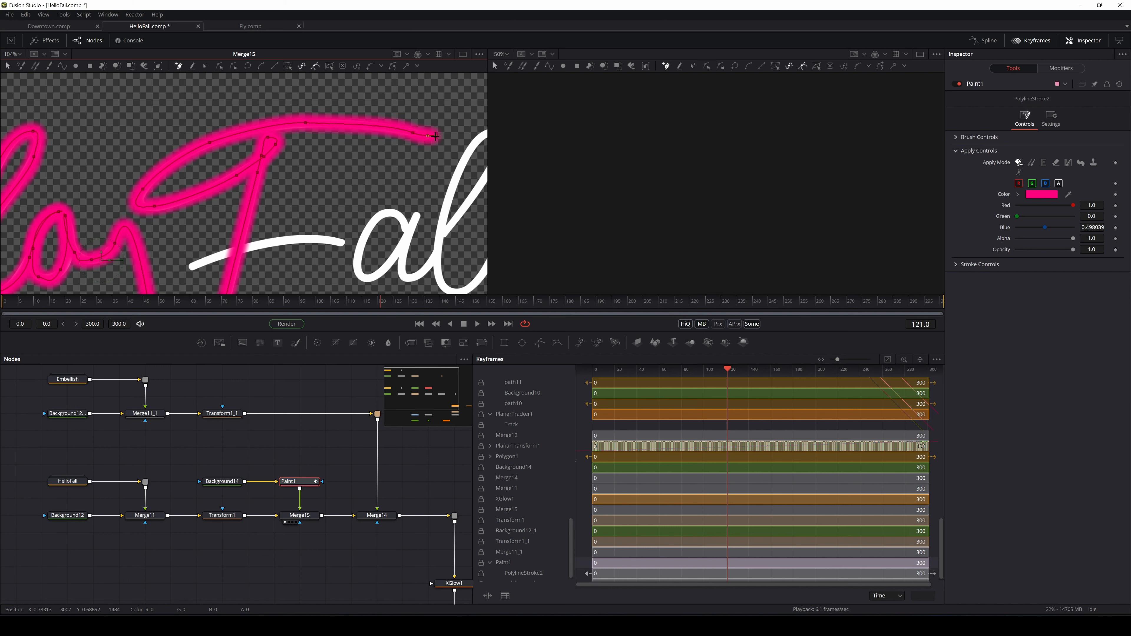
Bring the stroke back left across the F and trace along the crossbar to its tip
{"action": "left_click_drag", "start_coordinate": [264, 182], "coordinate": [325, 142]}
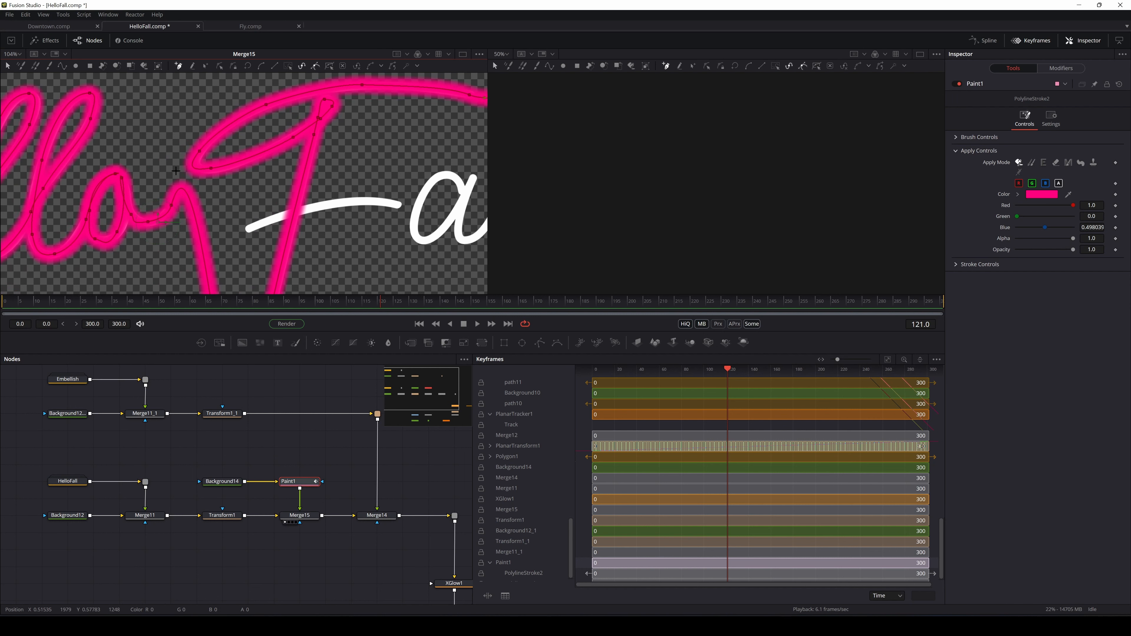
{"action": "left_click", "coordinate": [279, 132]}
{"action": "left_click", "coordinate": [174, 149]}
{"action": "left_click", "coordinate": [169, 264]}
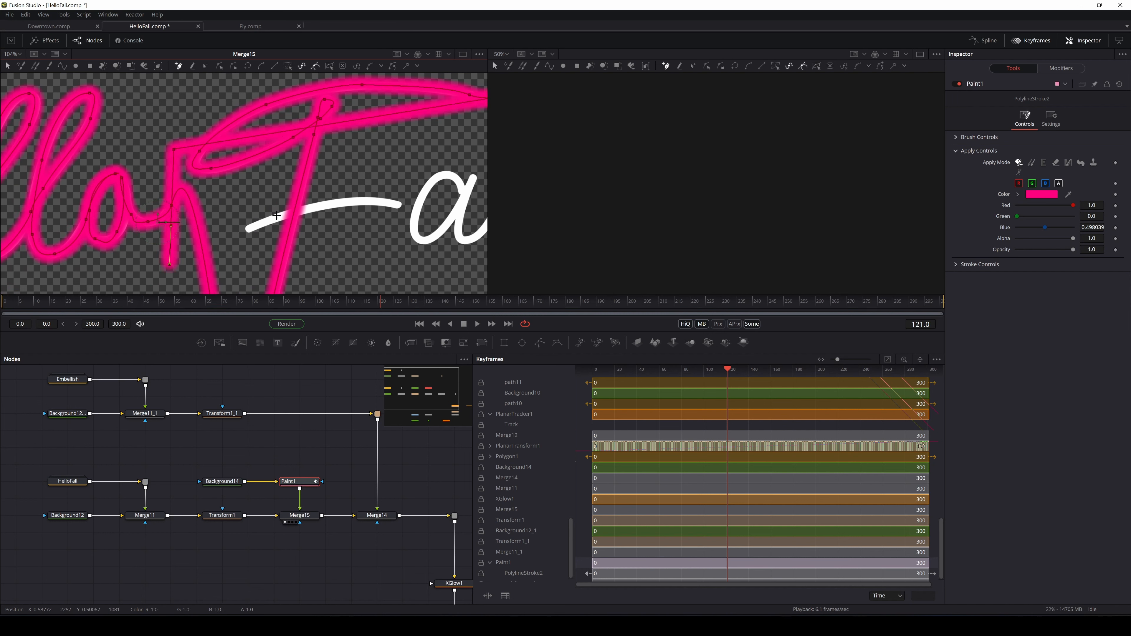
{"action": "left_click", "coordinate": [277, 217]}
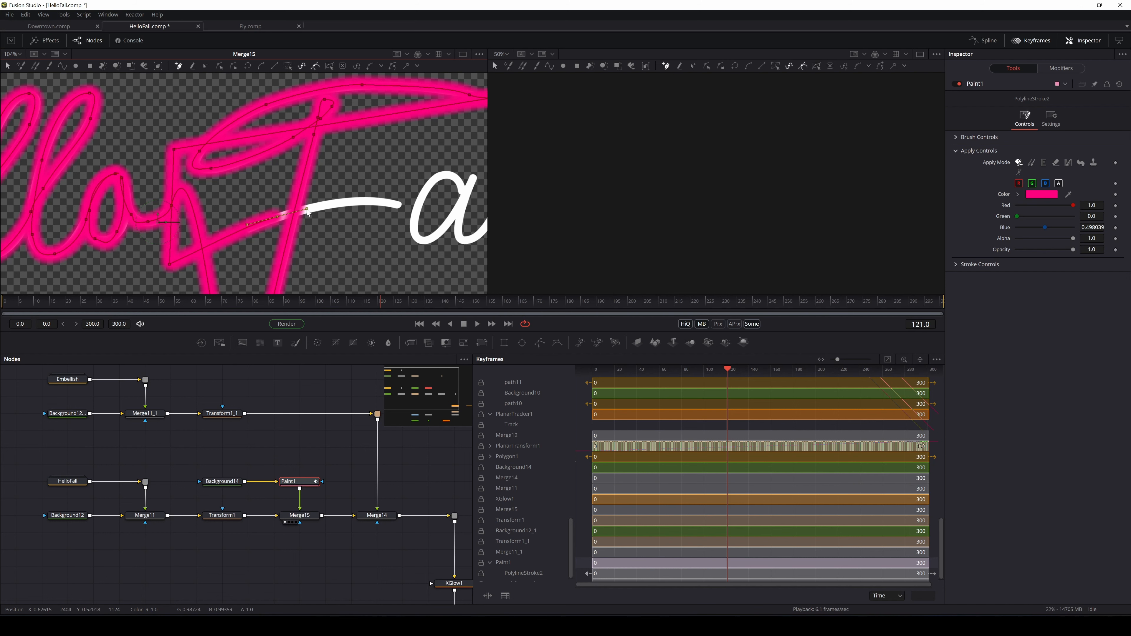
{"action": "left_click", "coordinate": [366, 202]}
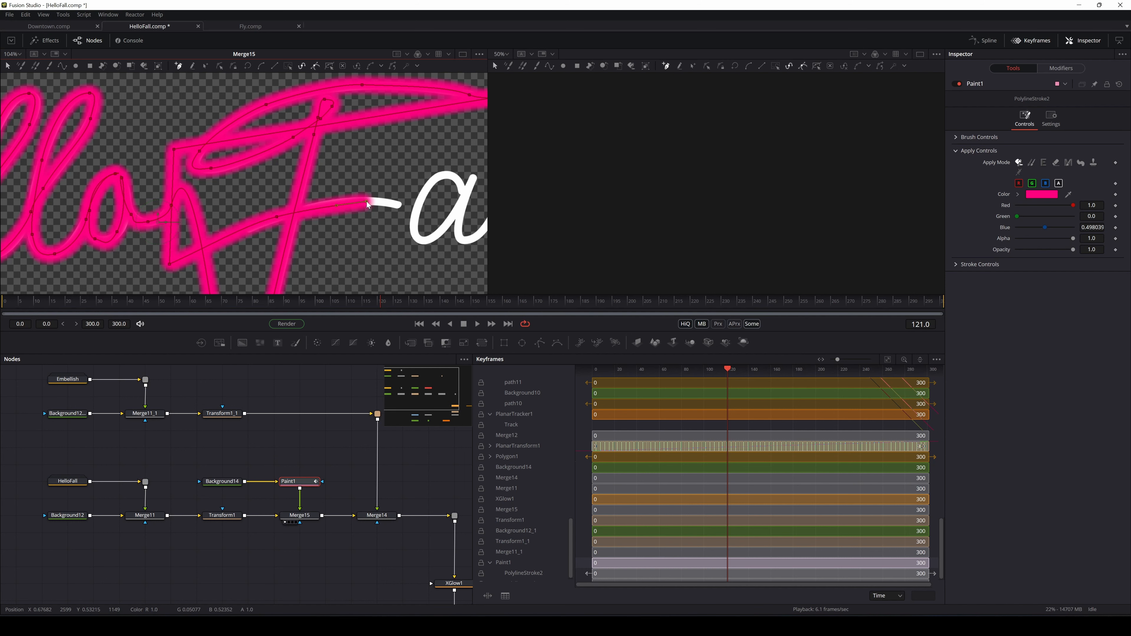
{"action": "left_click", "coordinate": [402, 205]}
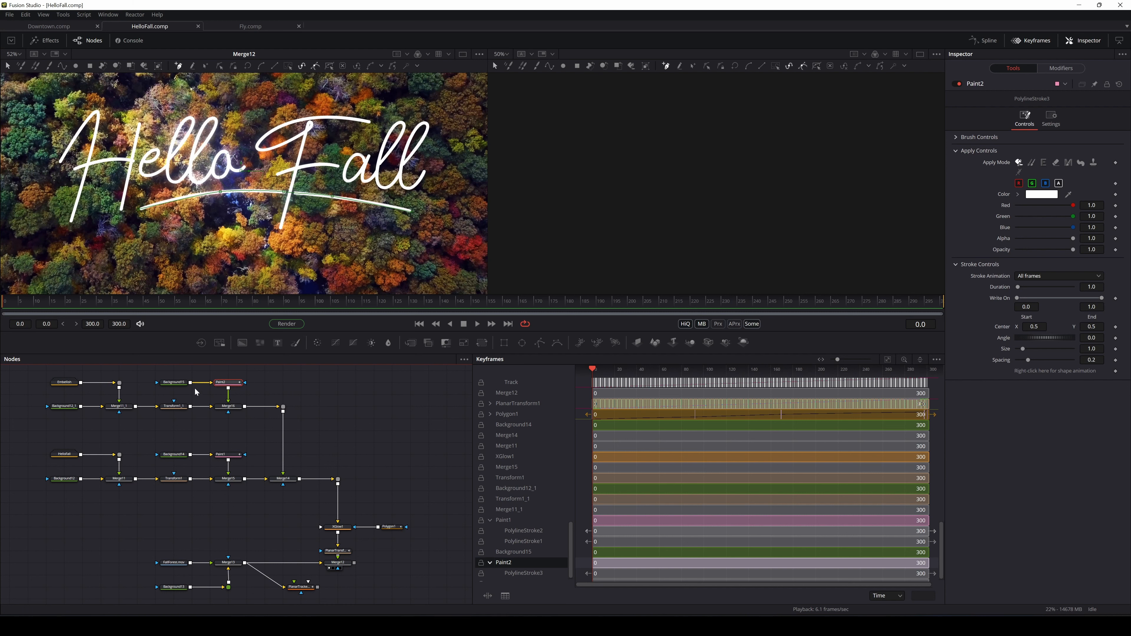
Set Paint1's Write On End to 0.0 and keyframe it at frame 0
{"action": "mouse_move", "coordinate": [174, 431]}
{"action": "left_mouse_down"}
{"action": "mouse_move", "coordinate": [266, 435]}
{"action": "mouse_move", "coordinate": [247, 454]}
{"action": "left_mouse_up"}
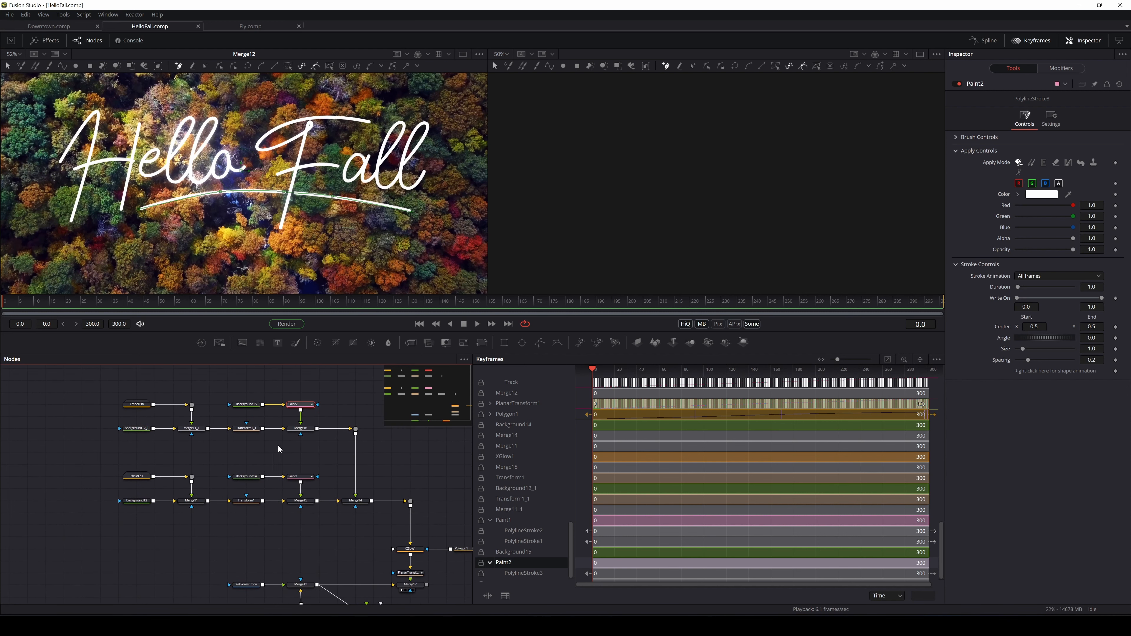
{"action": "left_click", "coordinate": [306, 479]}
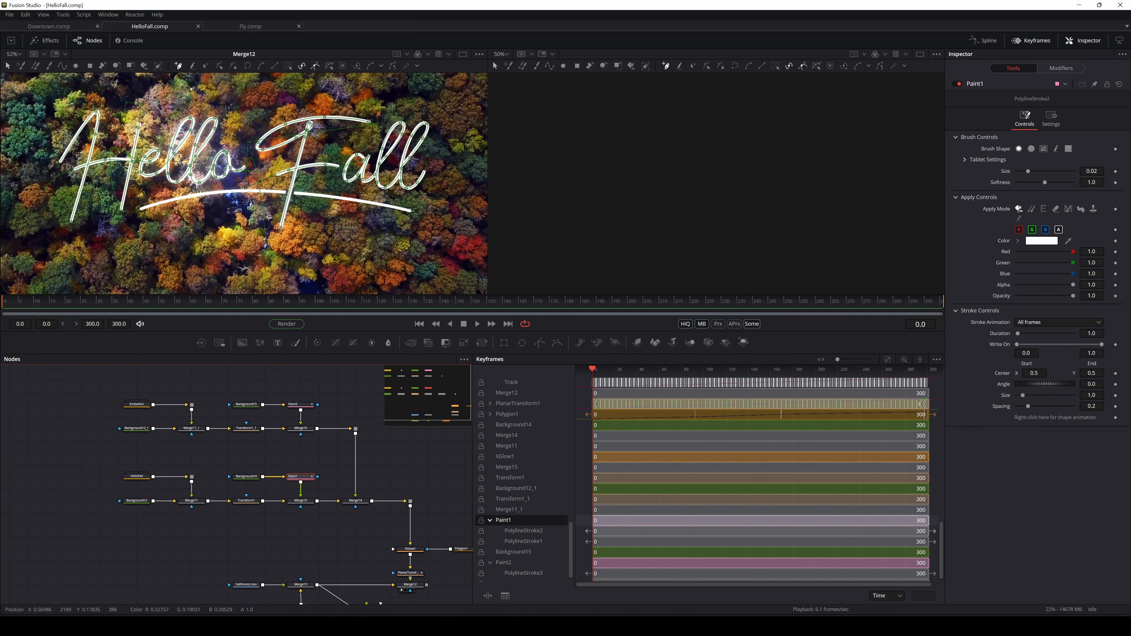
{"action": "left_click_drag", "start_coordinate": [1098, 345], "coordinate": [829, 332]}
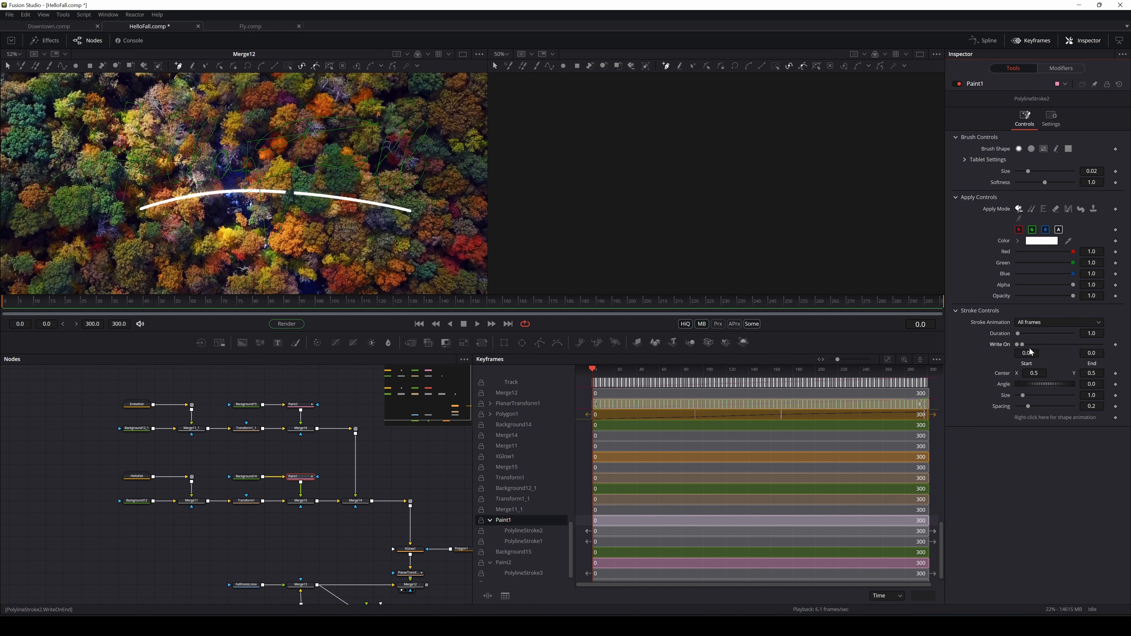
{"action": "left_click", "coordinate": [1115, 345]}
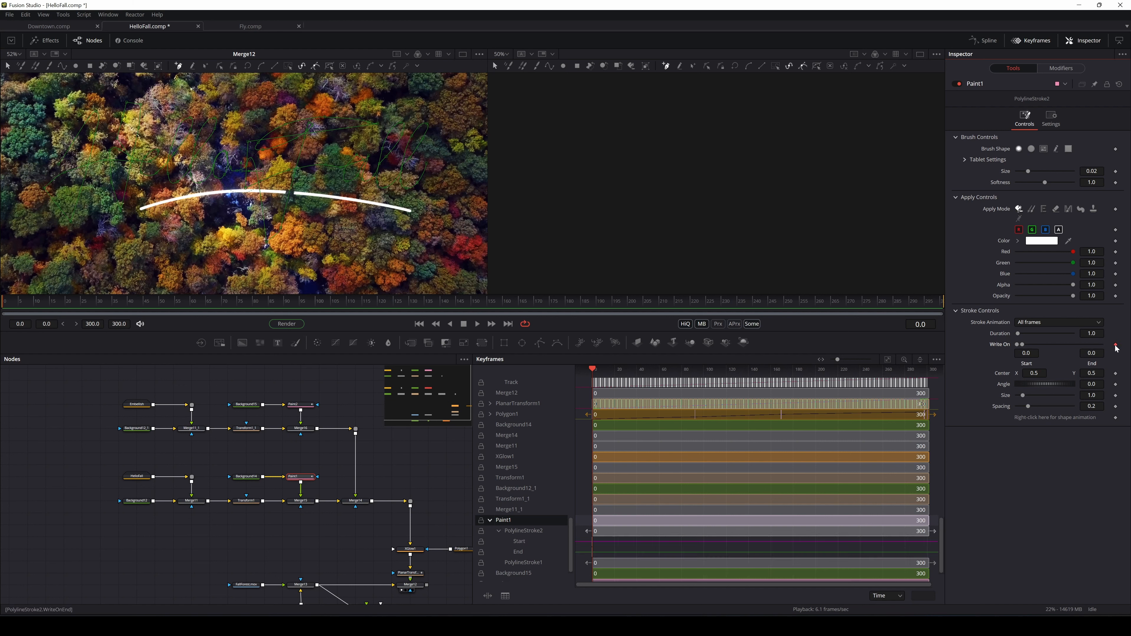
Make the stroke fully written (1.0) at frame 50, return to frame 12, and close Keyframes
{"action": "left_click", "coordinate": [16, 304]}
{"action": "left_click_drag", "start_coordinate": [15, 304], "coordinate": [160, 305]}
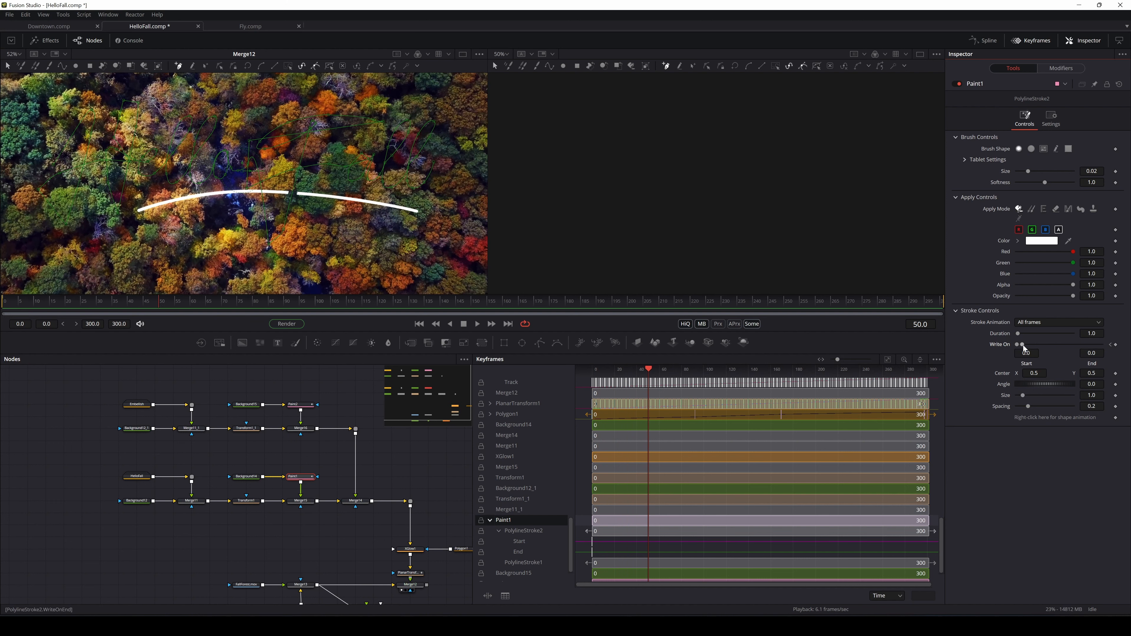
{"action": "left_click_drag", "start_coordinate": [1023, 345], "coordinate": [1113, 343]}
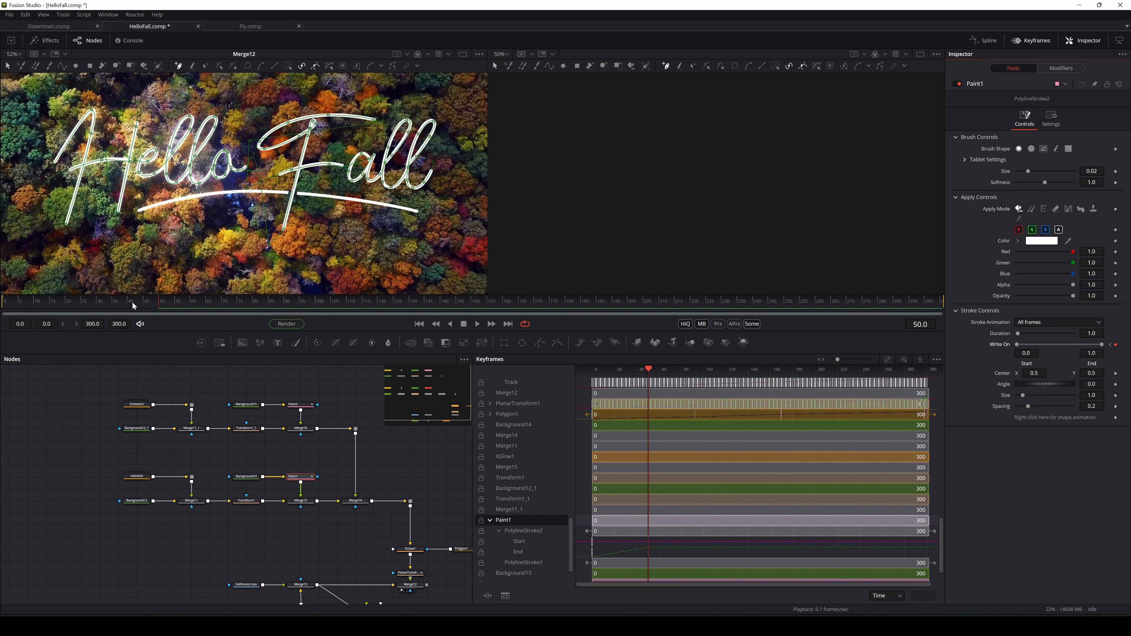
{"action": "left_click_drag", "start_coordinate": [159, 302], "coordinate": [3, 303]}
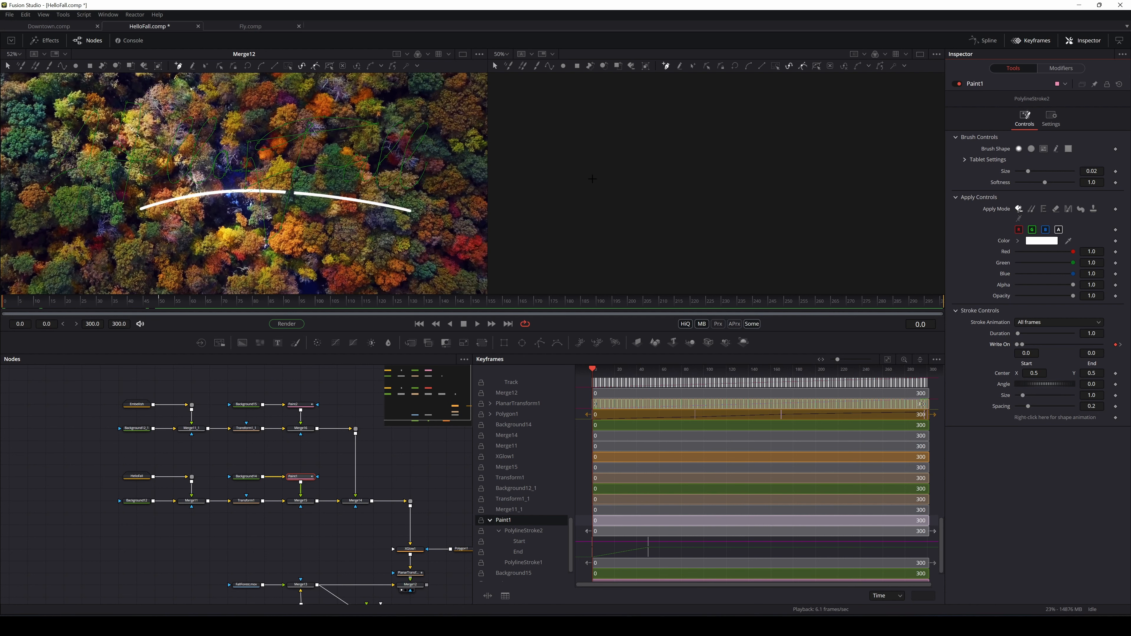
{"action": "left_click", "coordinate": [1035, 42]}
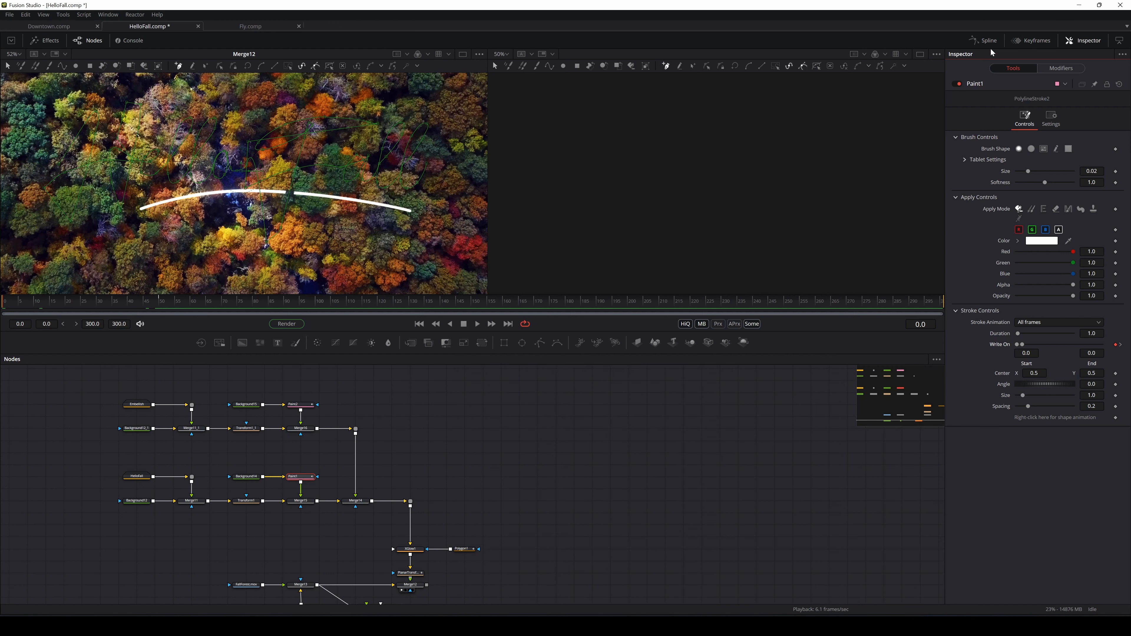
In the Spline editor, apply smooth easing to PolylineStroke2's Write On keyframes at frames 0 and 50
{"action": "left_click", "coordinate": [989, 42]}
{"action": "left_click", "coordinate": [310, 475]}
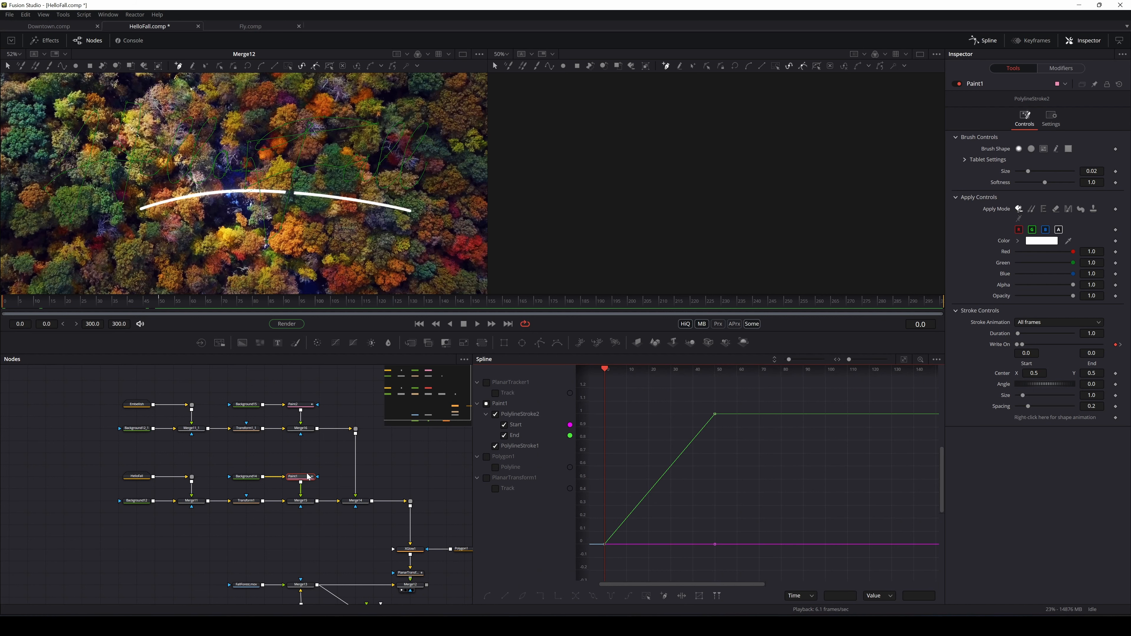
{"action": "mouse_move", "coordinate": [807, 419]}
{"action": "left_mouse_down"}
{"action": "mouse_move", "coordinate": [616, 457]}
{"action": "mouse_move", "coordinate": [788, 464]}
{"action": "left_mouse_up"}
{"action": "left_click", "coordinate": [530, 426]}
{"action": "left_click", "coordinate": [703, 425]}
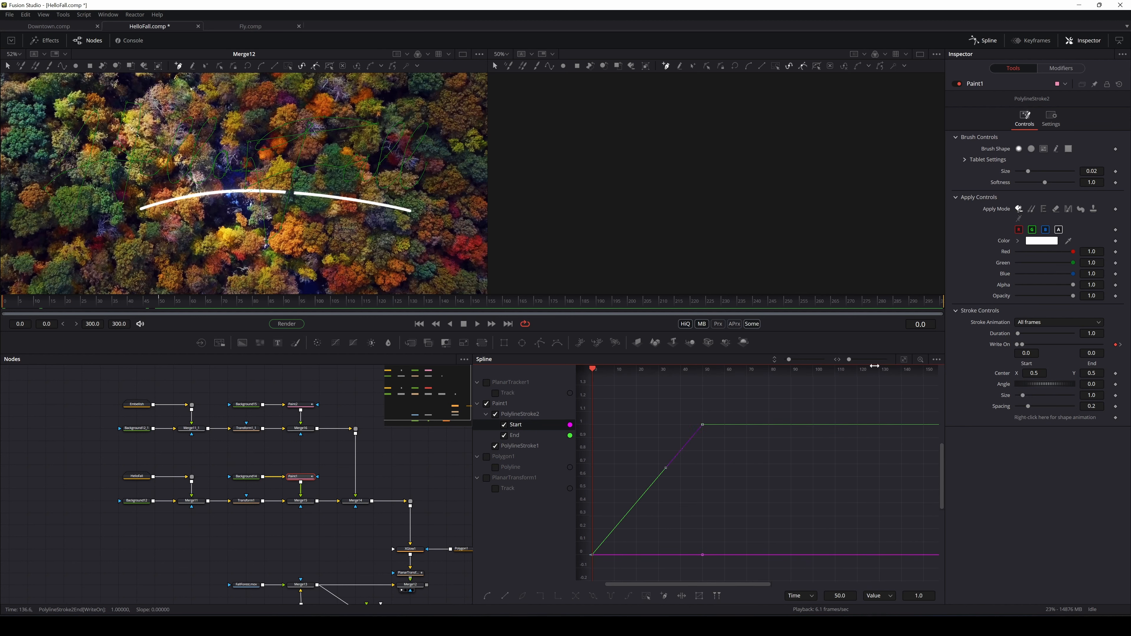
{"action": "left_click", "coordinate": [491, 596]}
{"action": "left_click_drag", "start_coordinate": [745, 476], "coordinate": [816, 456]}
{"action": "left_click_drag", "start_coordinate": [702, 518], "coordinate": [621, 555]}
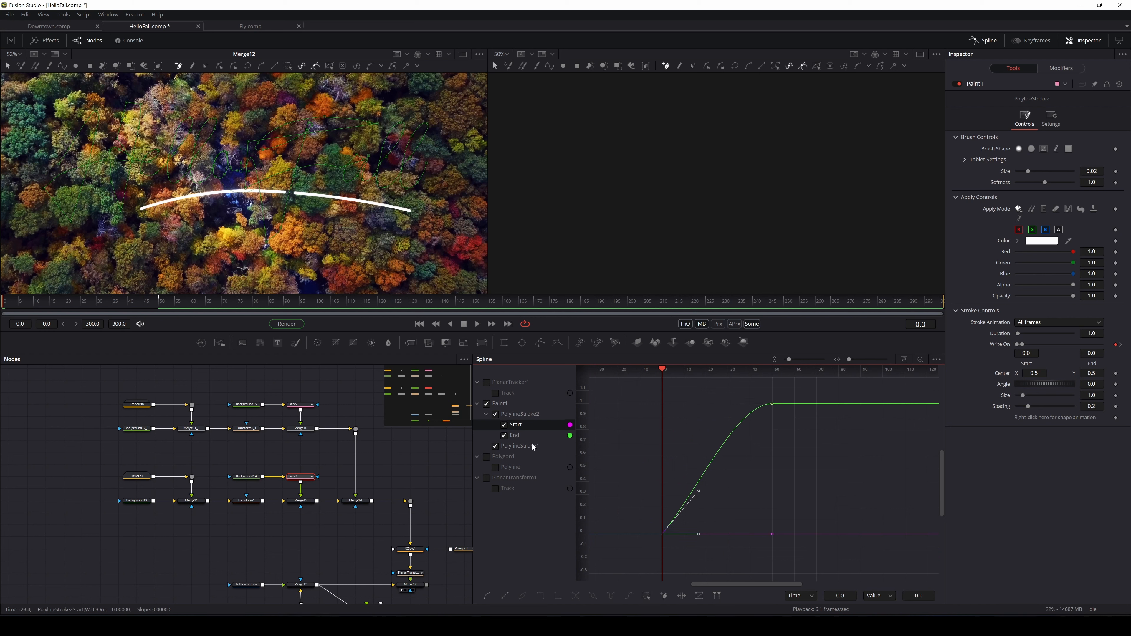
{"action": "left_click", "coordinate": [487, 596]}
Pass through the XGlow1 glow node with Ctrl+P
{"action": "left_click_drag", "start_coordinate": [433, 487], "coordinate": [390, 450]}
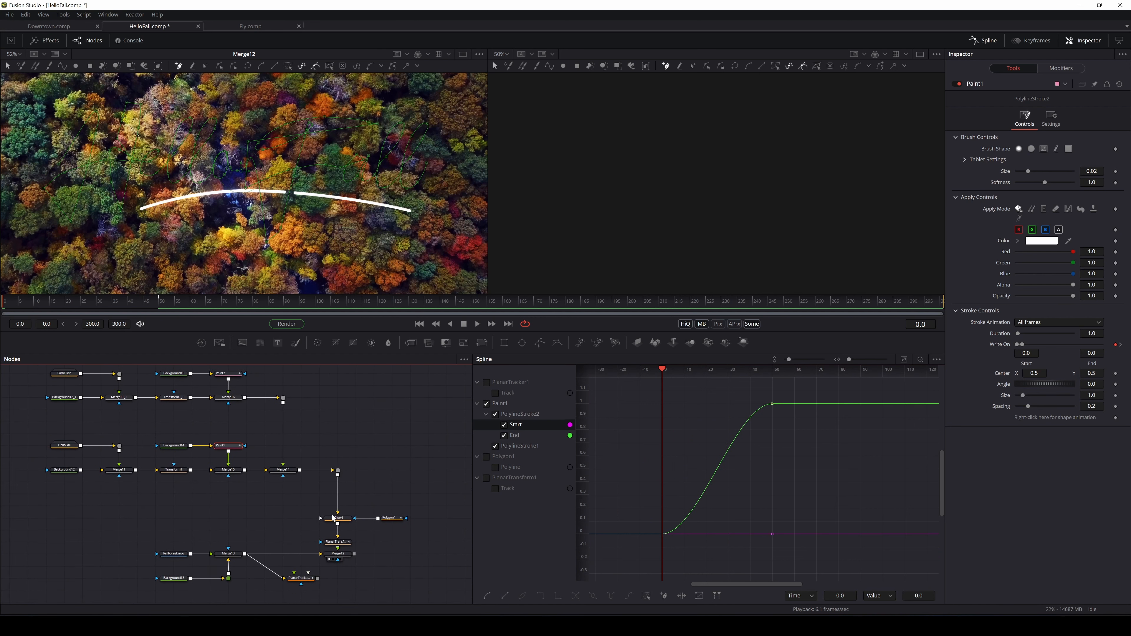
{"action": "left_click", "coordinate": [347, 523]}
{"action": "key", "text": "ctrl+p"}
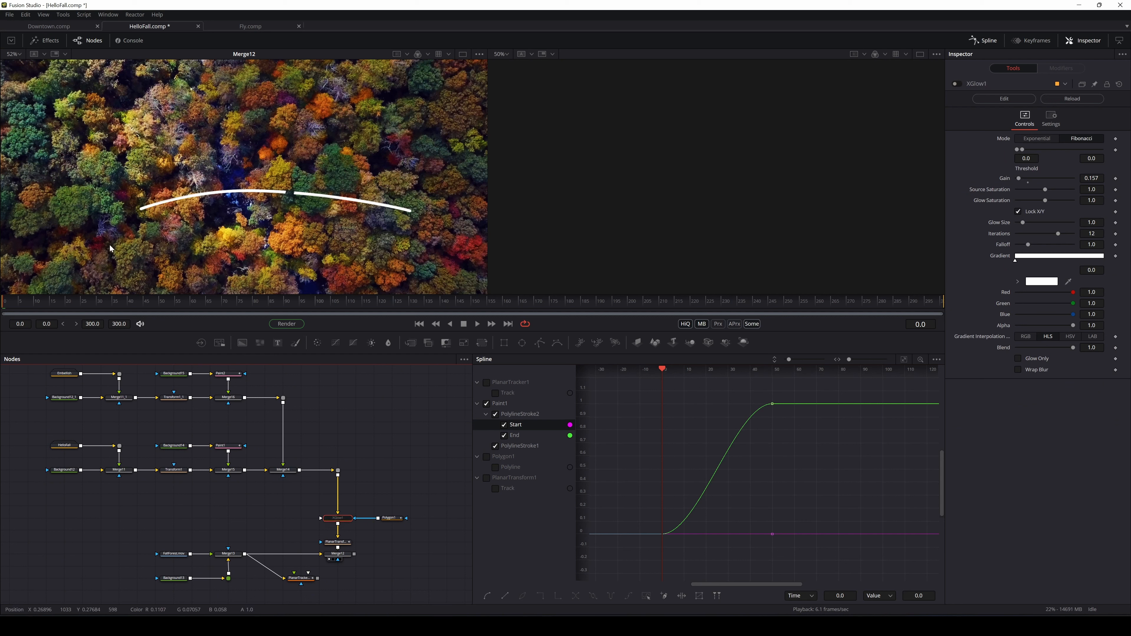
{"action": "left_click", "coordinate": [57, 302]}
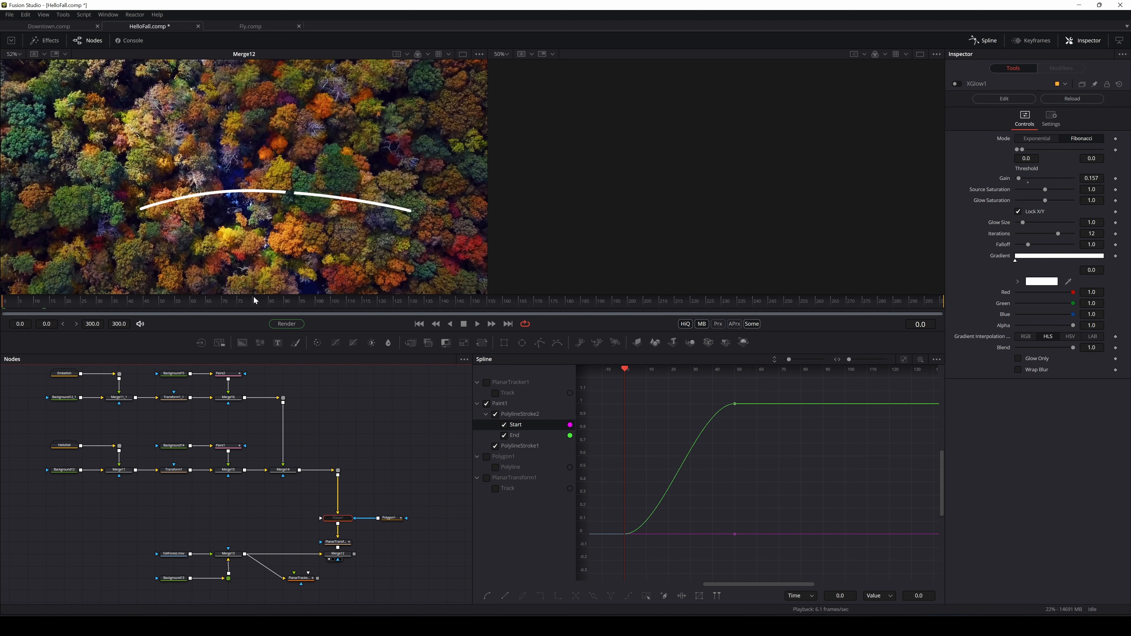
{"action": "left_click", "coordinate": [477, 324]}
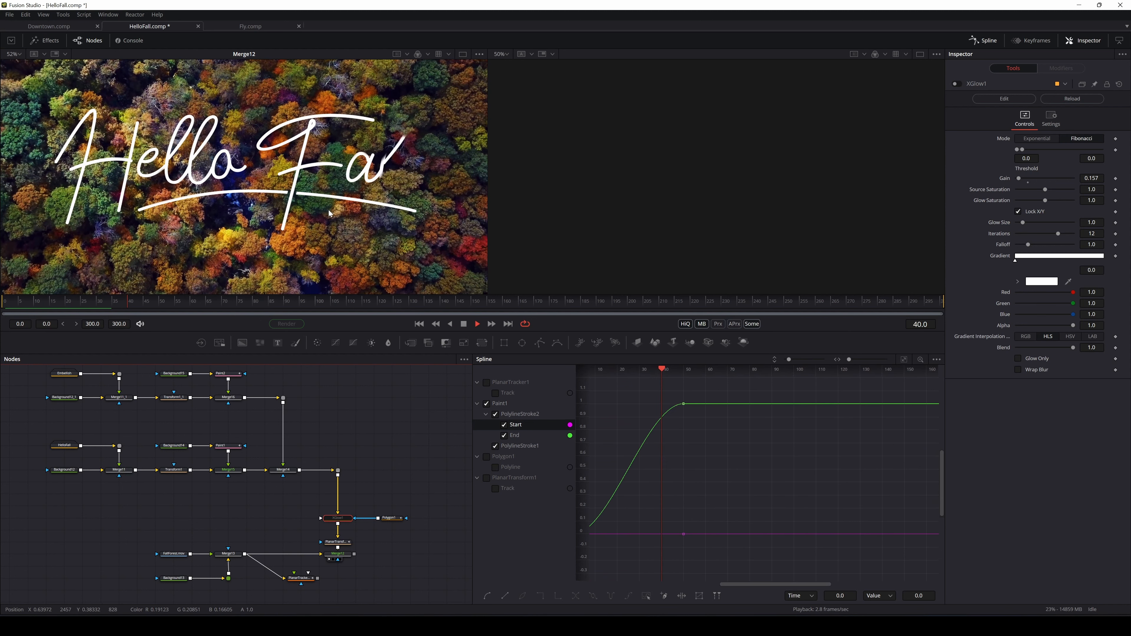
{"action": "scroll", "coordinate": [341, 212], "scroll_direction": "down", "scroll_amount": 2}
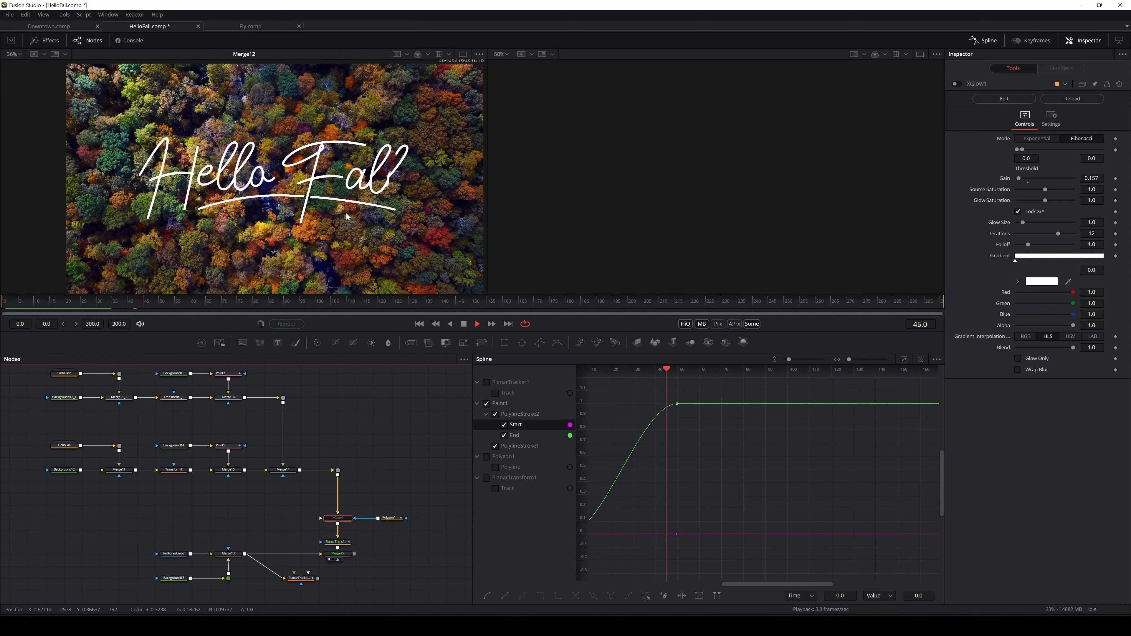
{"action": "left_click_drag", "start_coordinate": [346, 213], "coordinate": [329, 207]}
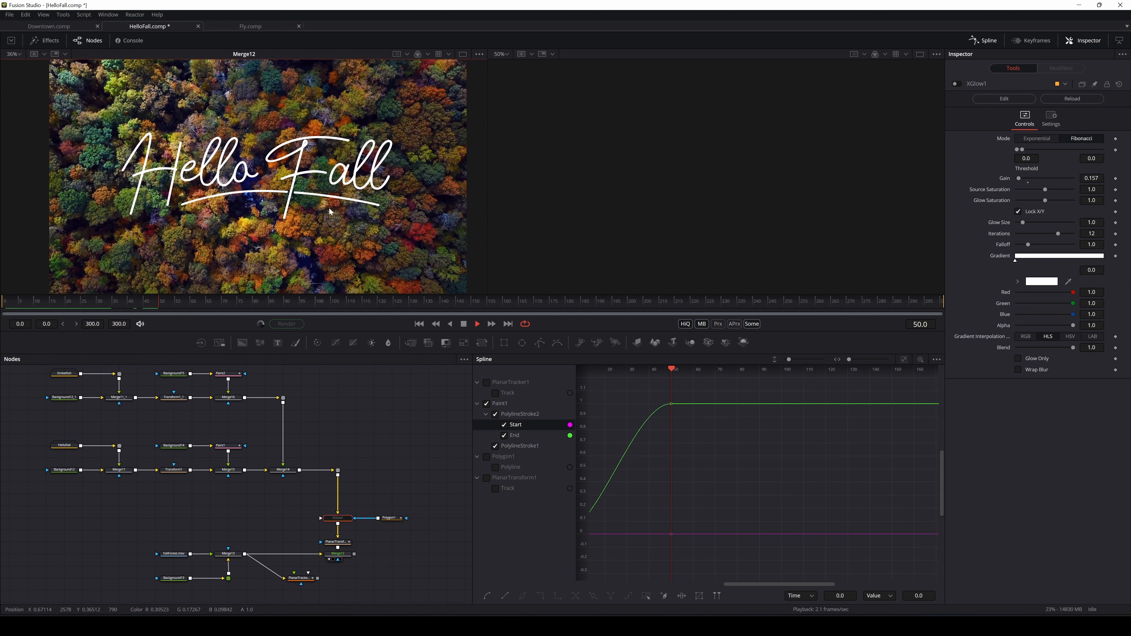
{"action": "left_click", "coordinate": [464, 324]}
{"action": "left_click_drag", "start_coordinate": [109, 306], "coordinate": [12, 309]}
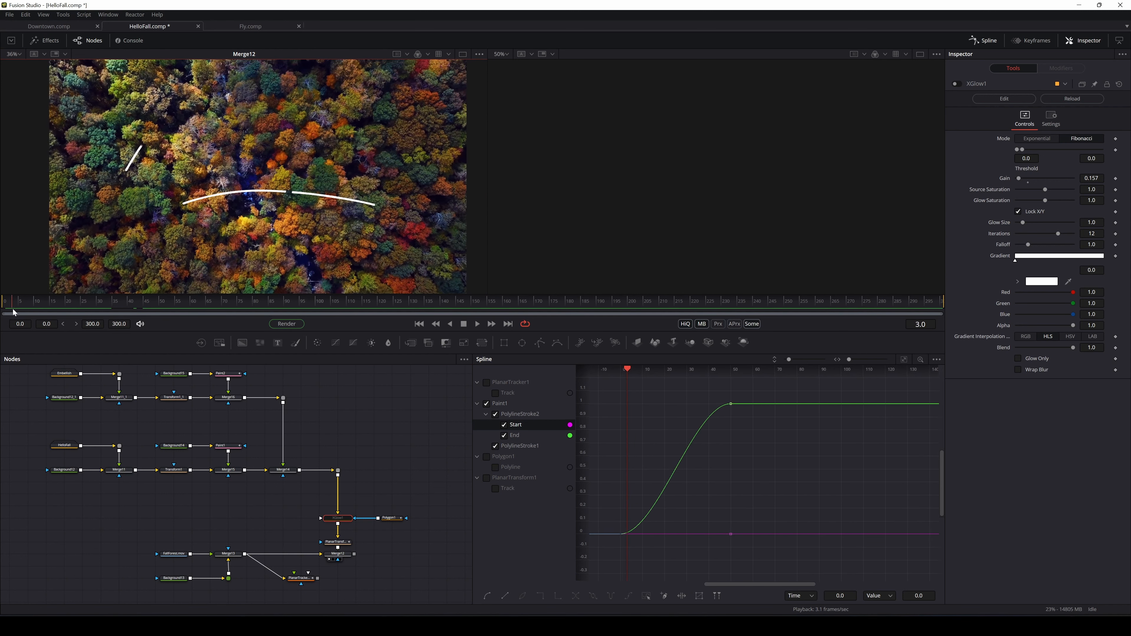
{"action": "left_click", "coordinate": [477, 324]}
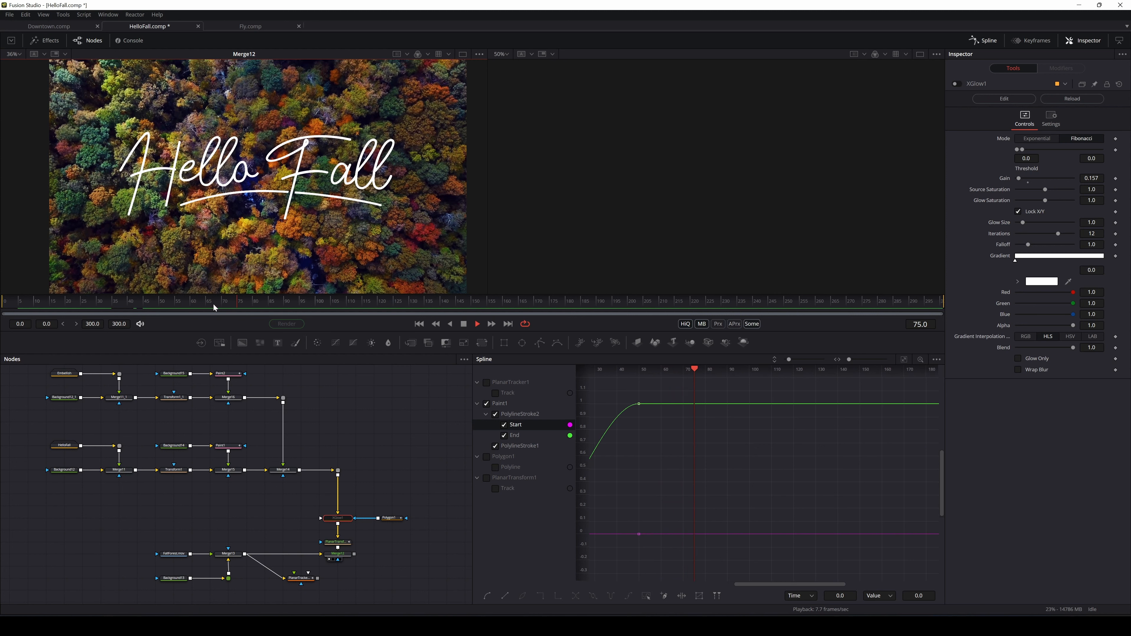
{"action": "left_click_drag", "start_coordinate": [214, 305], "coordinate": [26, 318]}
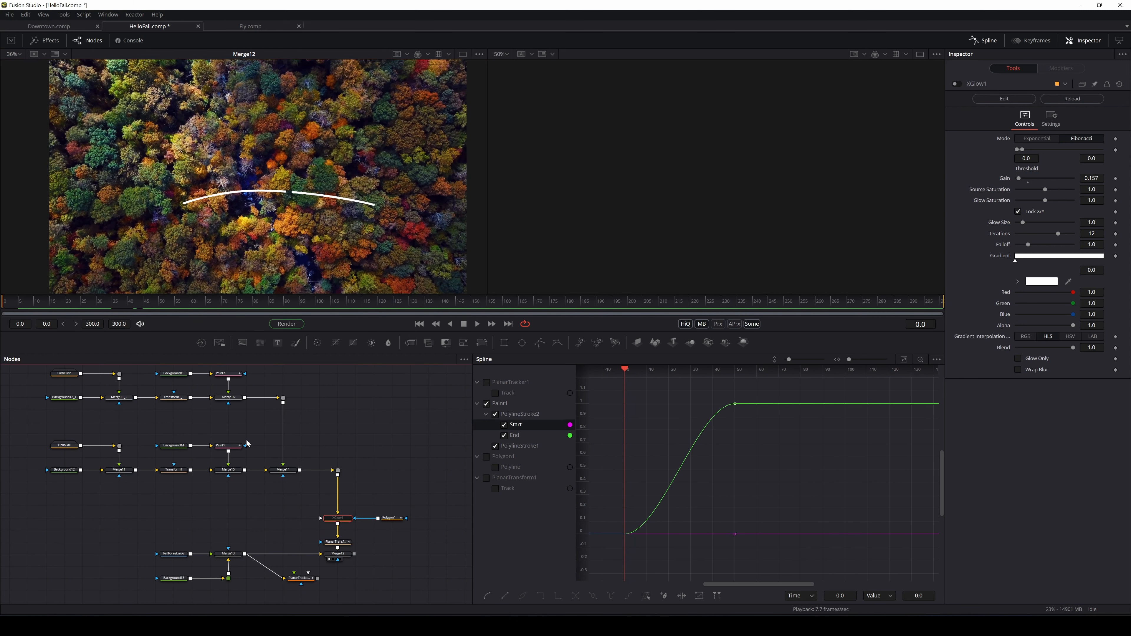
{"action": "left_click", "coordinate": [40, 306]}
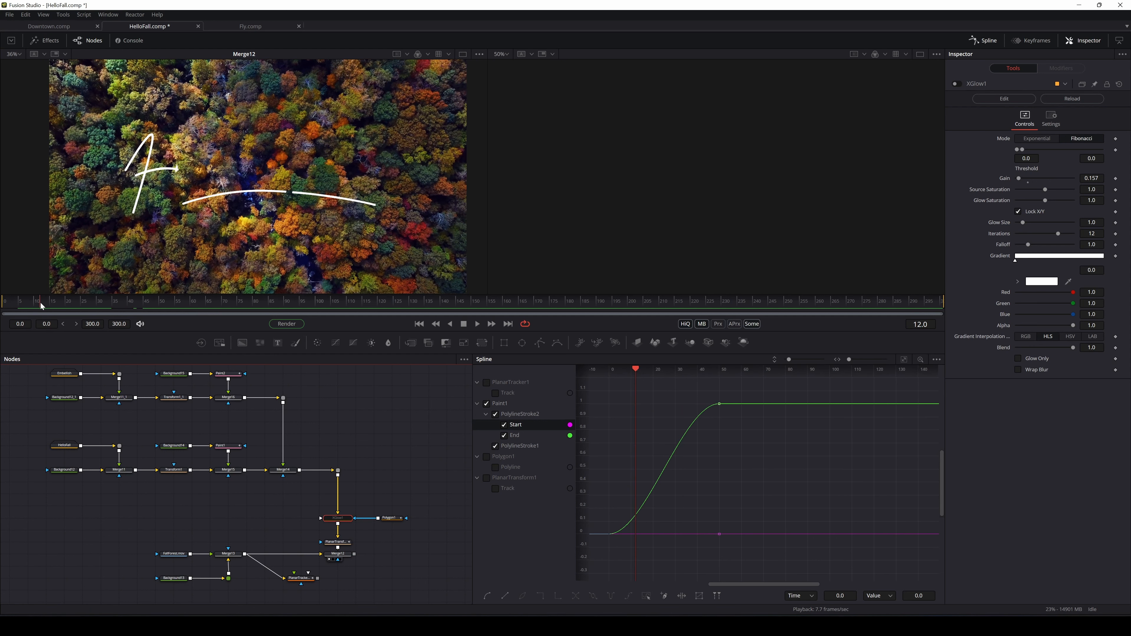
{"action": "left_click_drag", "start_coordinate": [40, 306], "coordinate": [39, 307]}
{"action": "scroll", "coordinate": [156, 174], "scroll_direction": "up", "scroll_amount": 8}
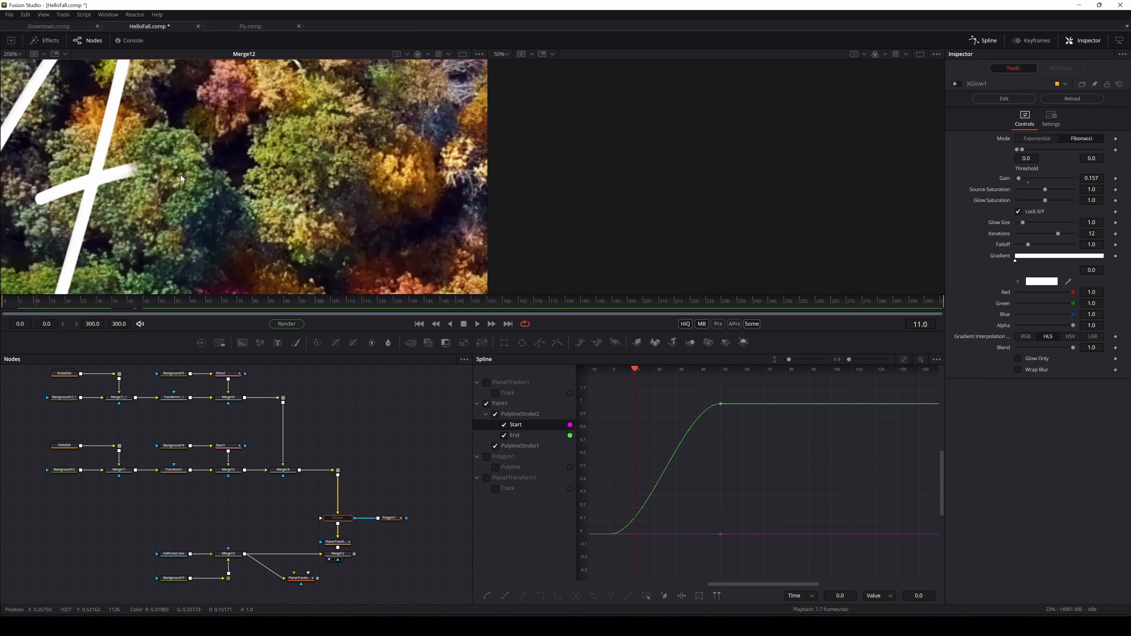
{"action": "left_click_drag", "start_coordinate": [180, 175], "coordinate": [198, 160]}
{"action": "left_click_drag", "start_coordinate": [166, 417], "coordinate": [159, 438]}
Enable Motion Blur on Paint1 with a slightly raised shutter angle
{"action": "left_click", "coordinate": [214, 465]}
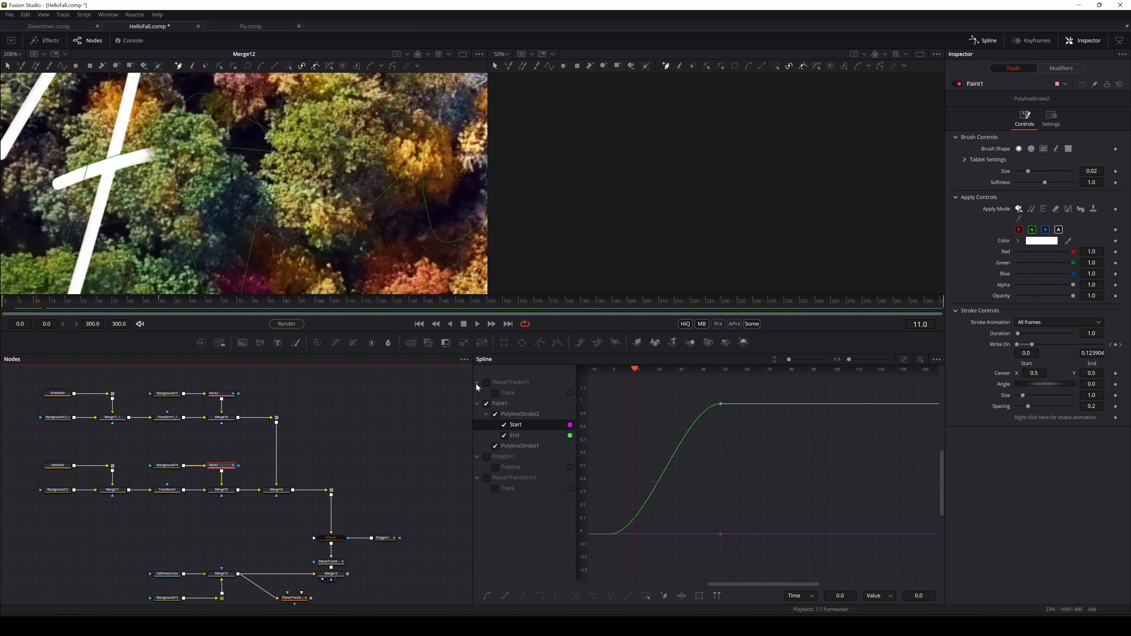
{"action": "left_click", "coordinate": [1051, 118]}
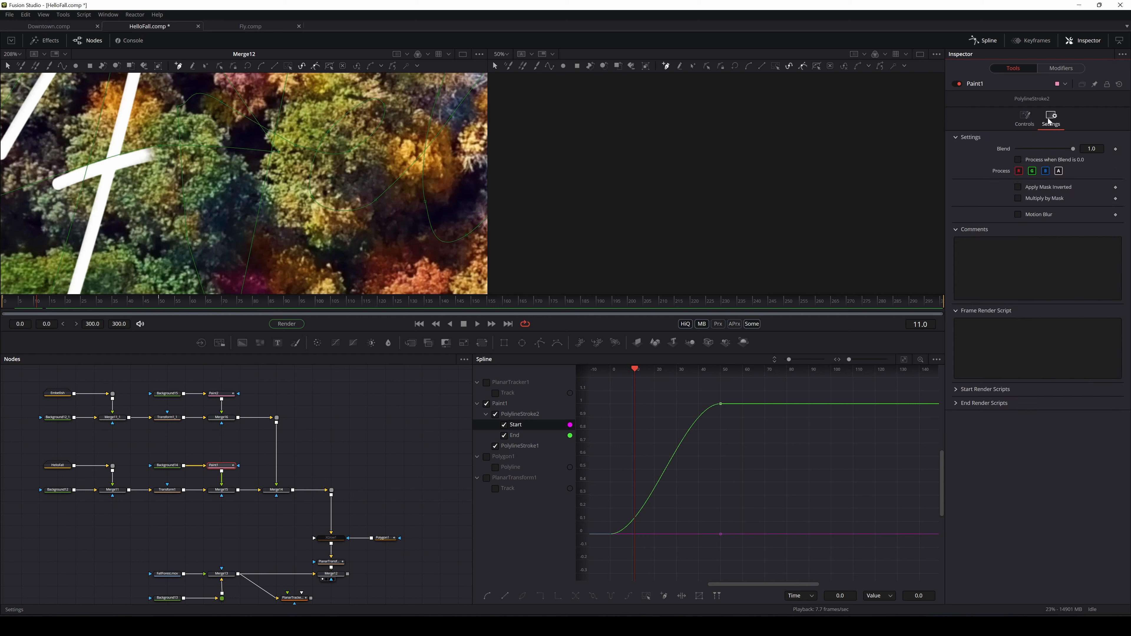
{"action": "left_click", "coordinate": [1018, 215]}
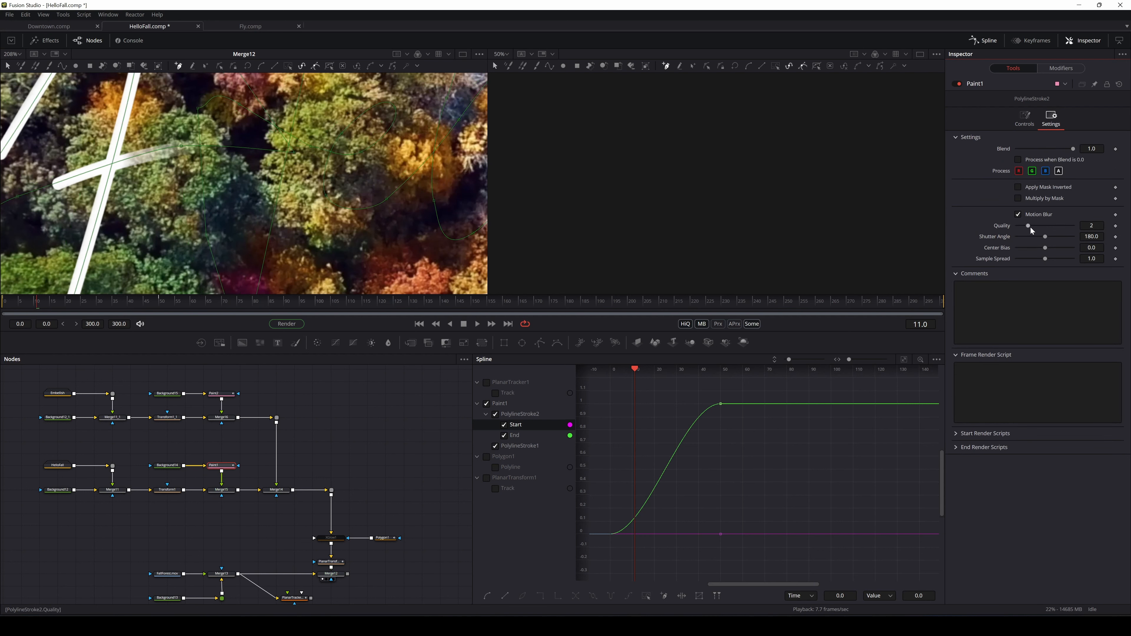
{"action": "left_click_drag", "start_coordinate": [1045, 237], "coordinate": [1046, 236]}
Enable Paint2's Motion Blur at Quality 10 and Shutter Angle 195.6, then return to frame 0
{"action": "left_click", "coordinate": [221, 394]}
{"action": "left_click", "coordinate": [1019, 214]}
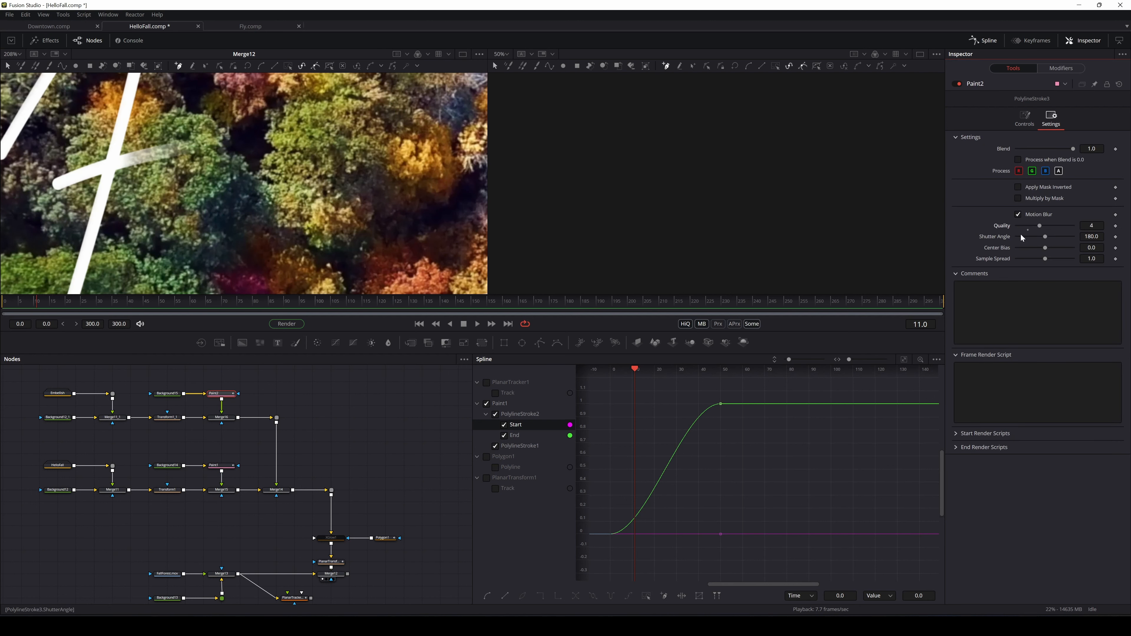
{"action": "left_click_drag", "start_coordinate": [1046, 228], "coordinate": [1073, 226]}
{"action": "scroll", "coordinate": [222, 180], "scroll_direction": "down", "scroll_amount": 1}
{"action": "left_click_drag", "start_coordinate": [222, 180], "coordinate": [213, 189]}
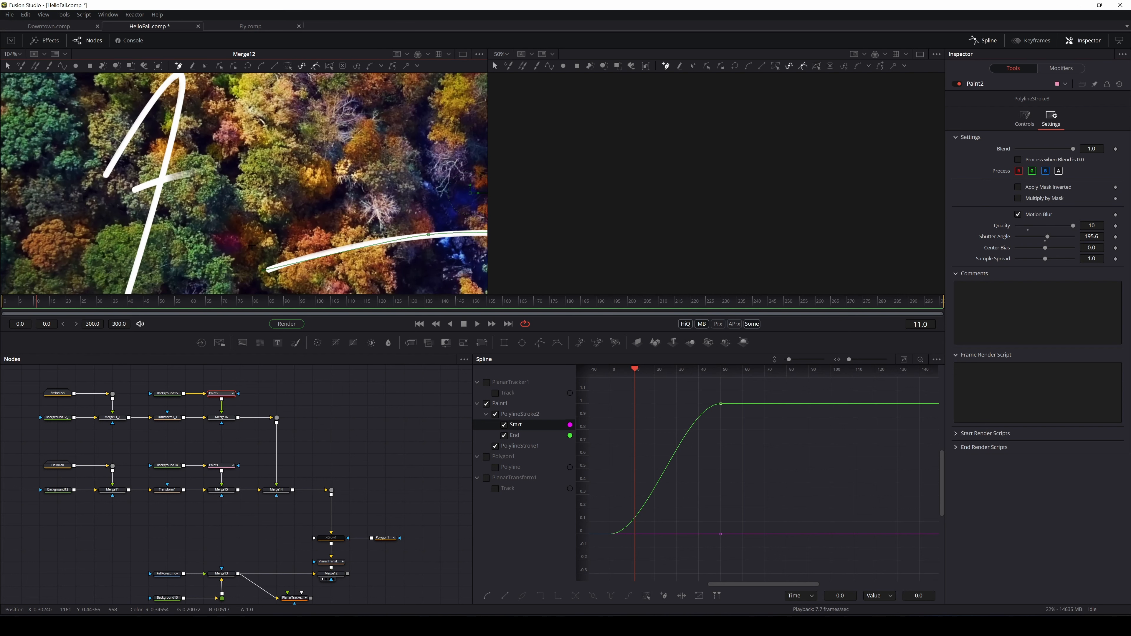
{"action": "left_click", "coordinate": [3, 302]}
{"action": "scroll", "coordinate": [256, 209], "scroll_direction": "down", "scroll_amount": 1}
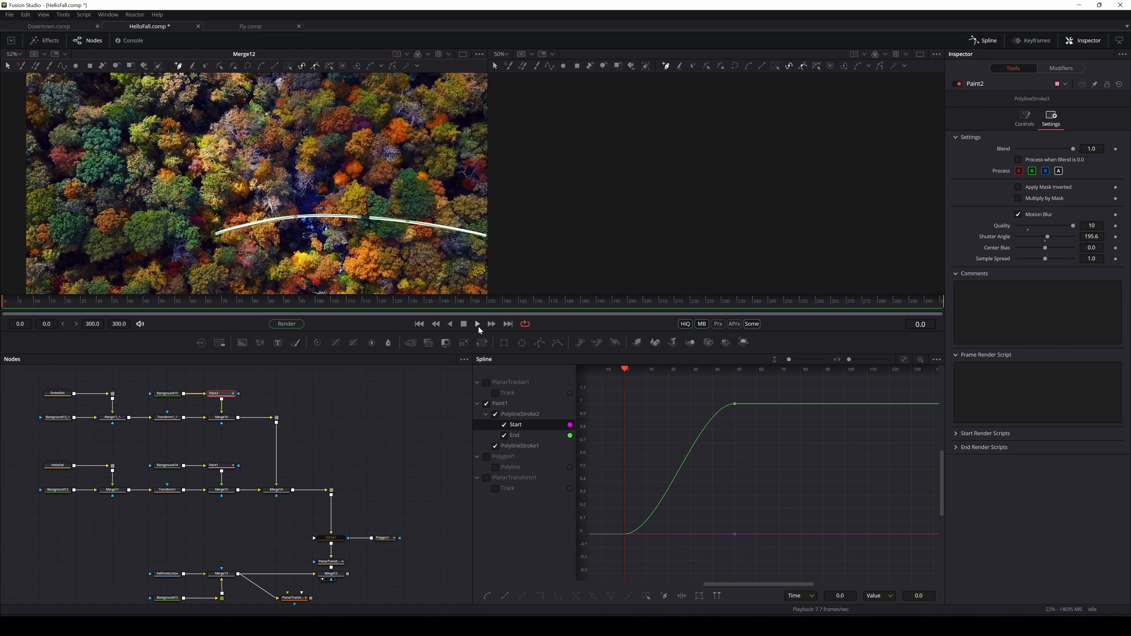
{"action": "left_click", "coordinate": [477, 324]}
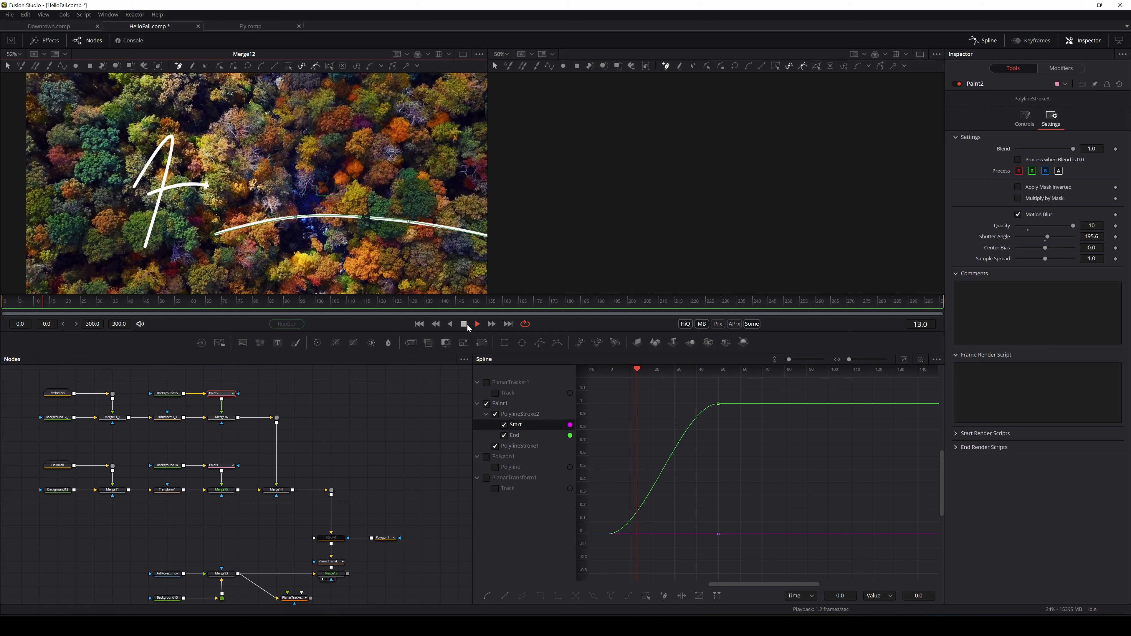
{"action": "left_click", "coordinate": [464, 324]}
{"action": "left_click", "coordinate": [473, 325]}
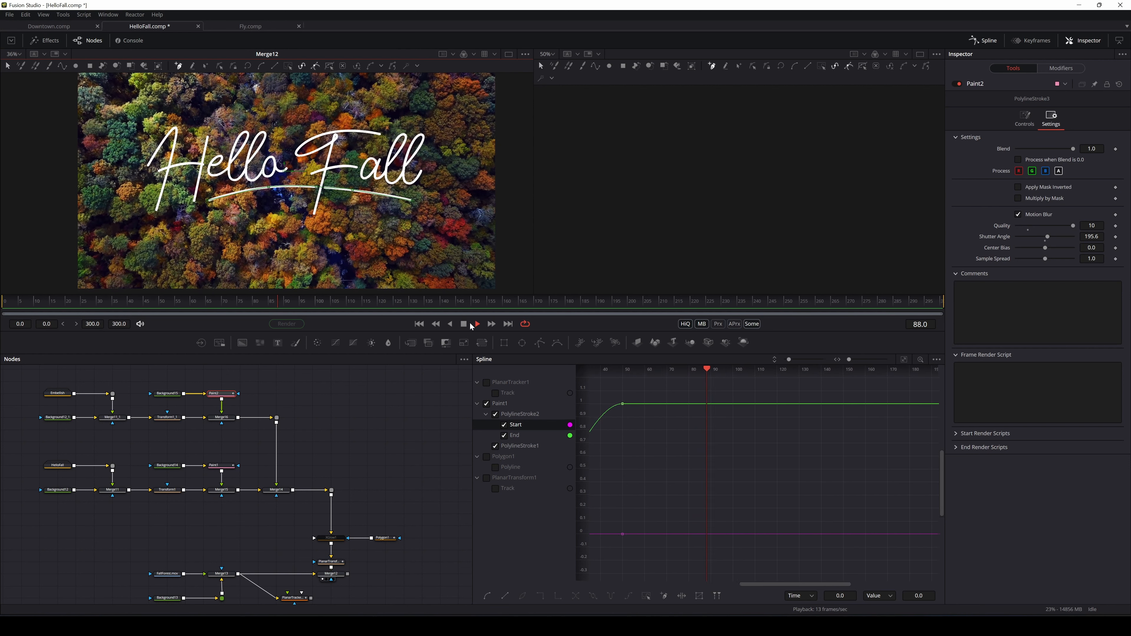
{"action": "left_click", "coordinate": [465, 325]}
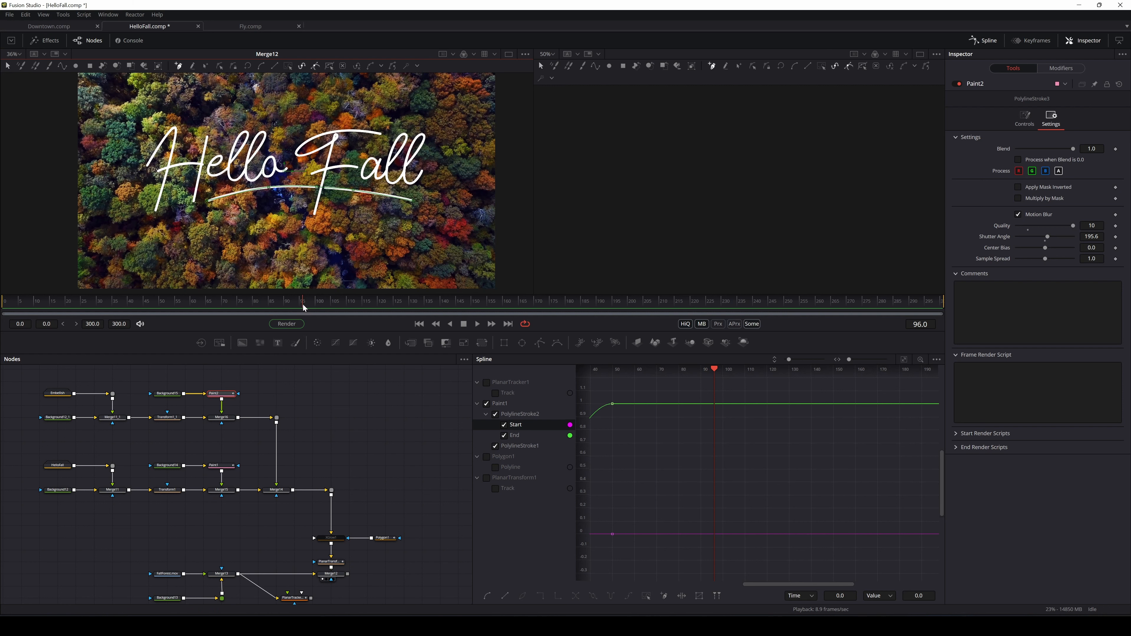
{"action": "mouse_move", "coordinate": [304, 306]}
{"action": "left_mouse_down"}
{"action": "mouse_move", "coordinate": [89, 326]}
{"action": "mouse_move", "coordinate": [126, 329]}
{"action": "left_mouse_up"}
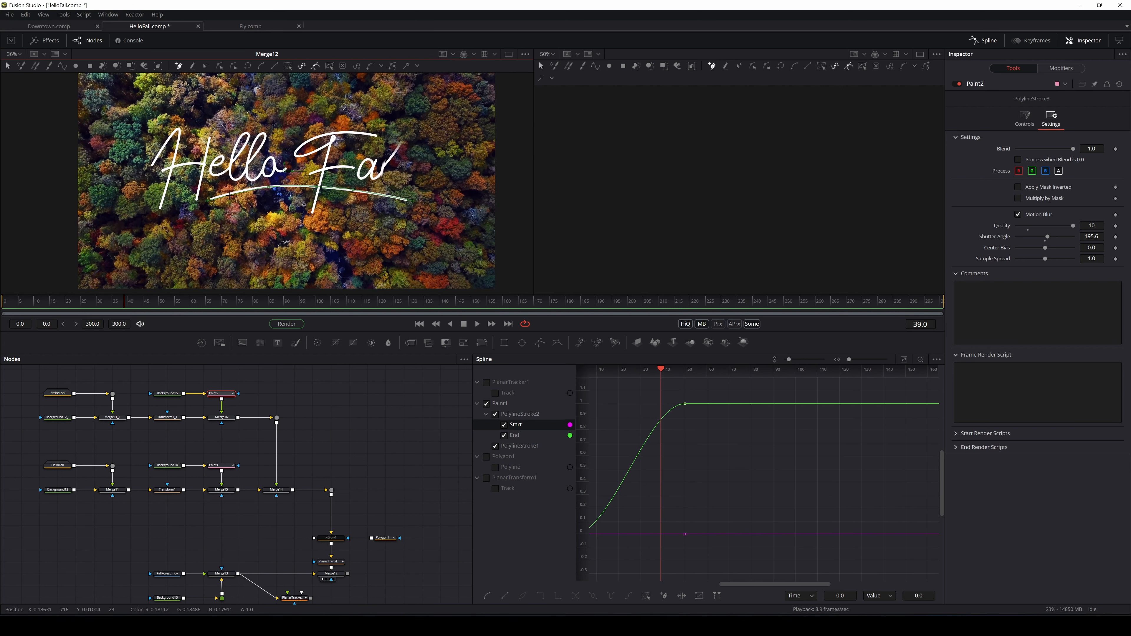
Try keyframing Paint1's Write On End at frame 39, then undo the change
{"action": "left_click", "coordinate": [216, 466]}
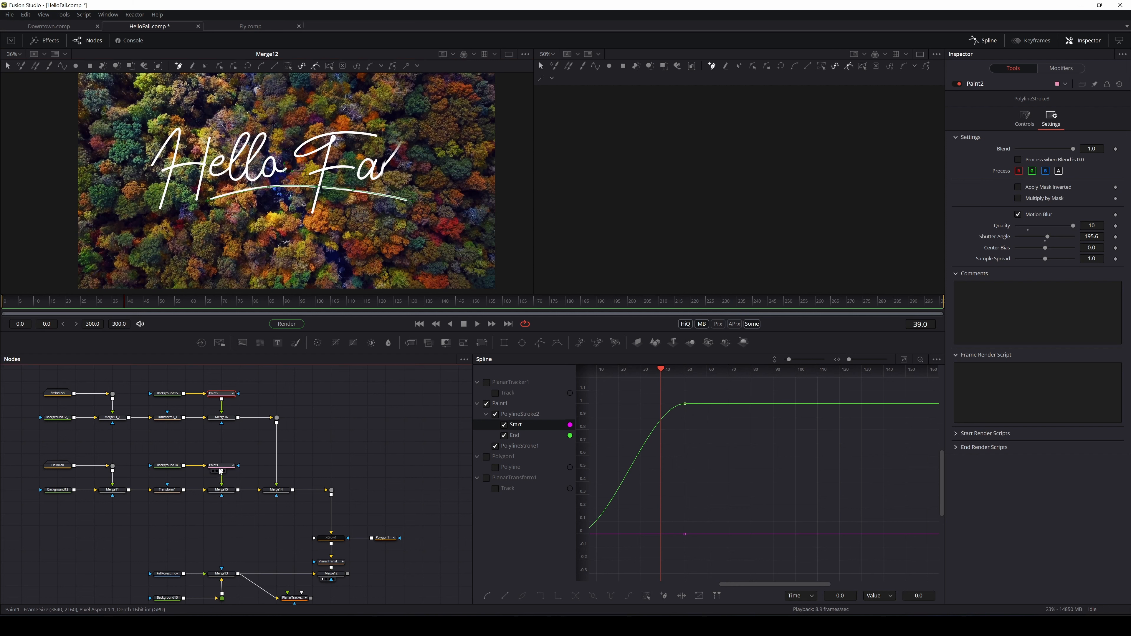
{"action": "left_click", "coordinate": [1024, 118]}
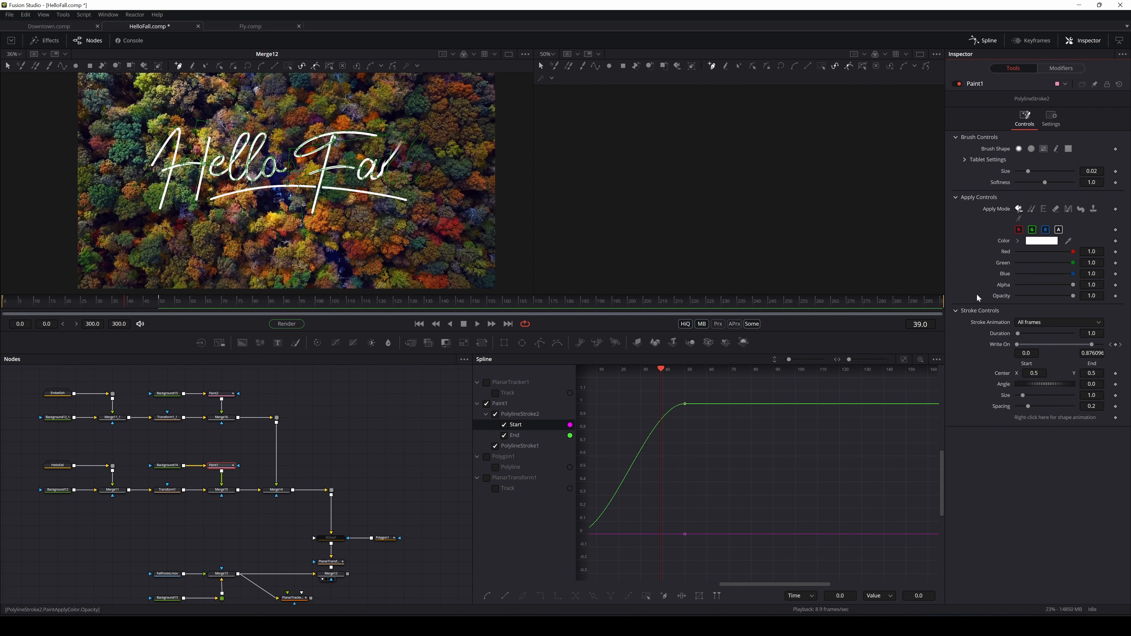
{"action": "left_click", "coordinate": [1118, 345]}
{"action": "left_click_drag", "start_coordinate": [1096, 349], "coordinate": [982, 356]}
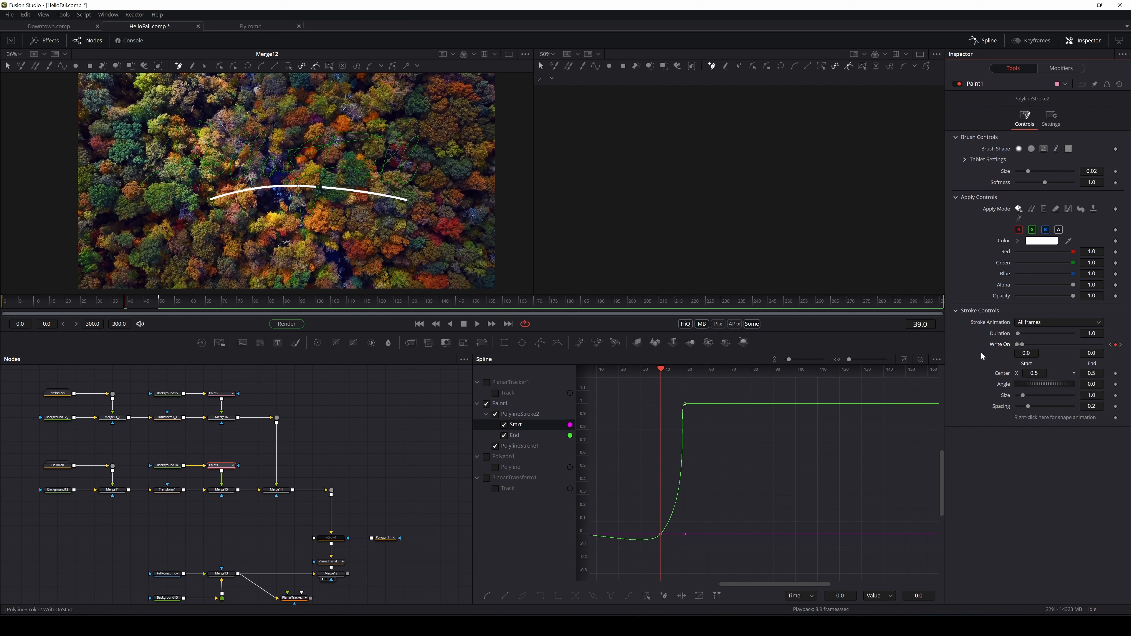
{"action": "key", "text": "ctrl+z"}
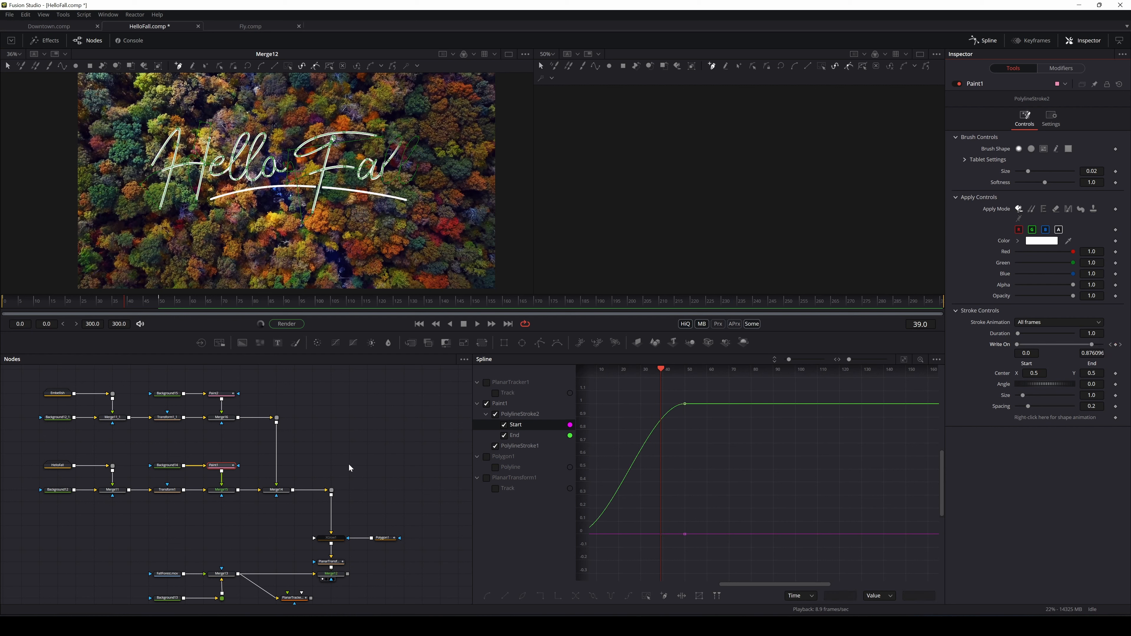
Set Paint2's underline Write On End to 0 and keyframe it at frame 39
{"action": "left_click", "coordinate": [215, 393]}
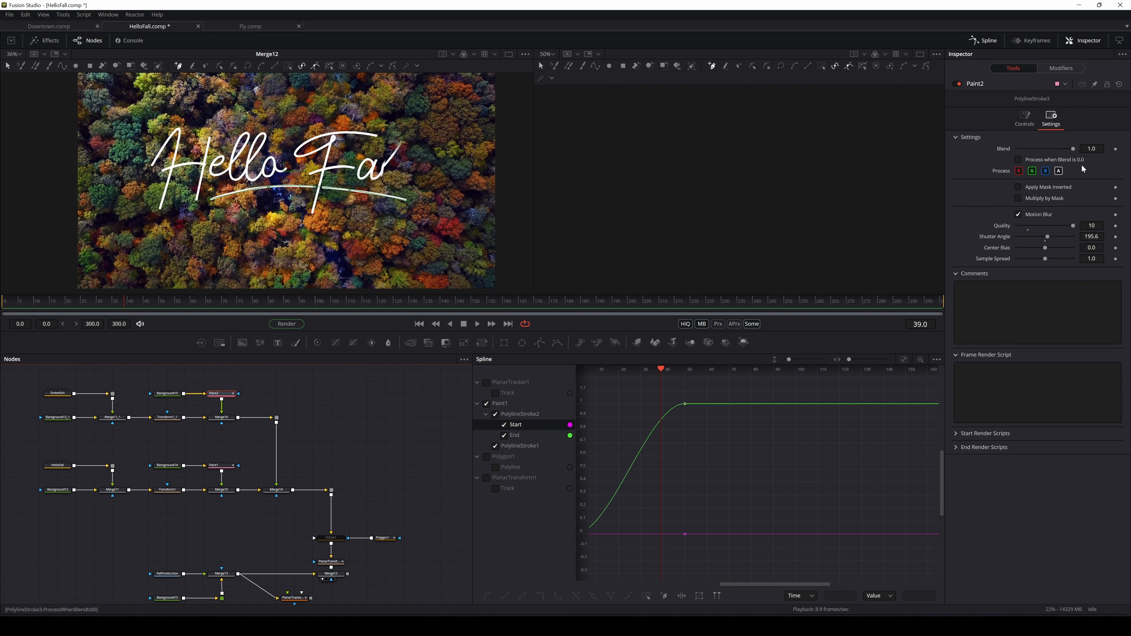
{"action": "left_click", "coordinate": [1025, 118]}
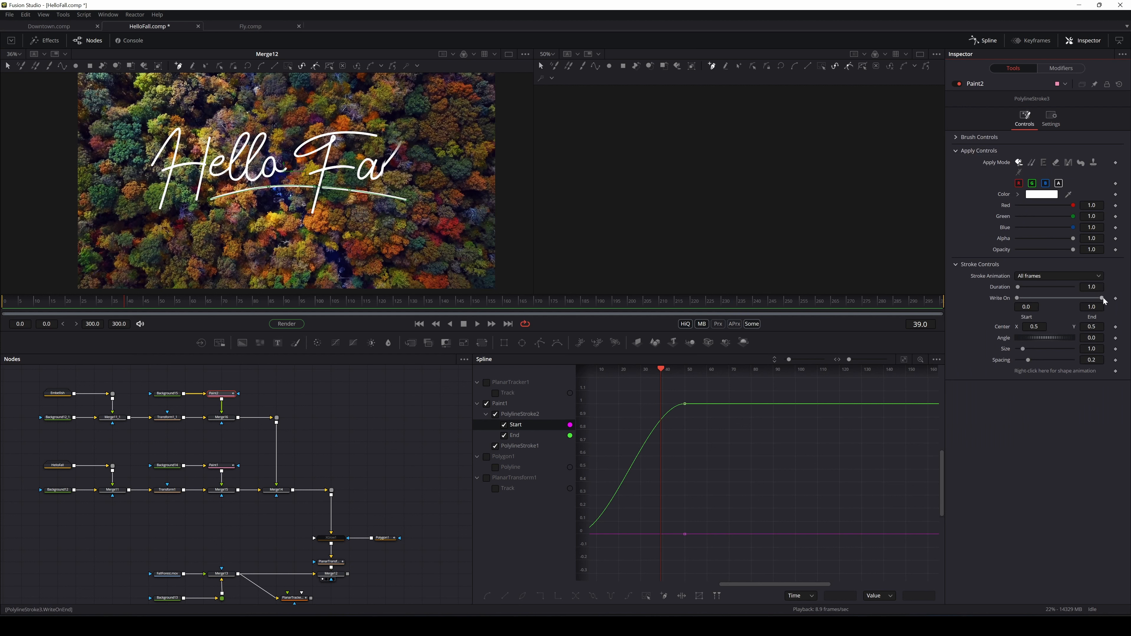
{"action": "left_click_drag", "start_coordinate": [1101, 299], "coordinate": [1008, 307]}
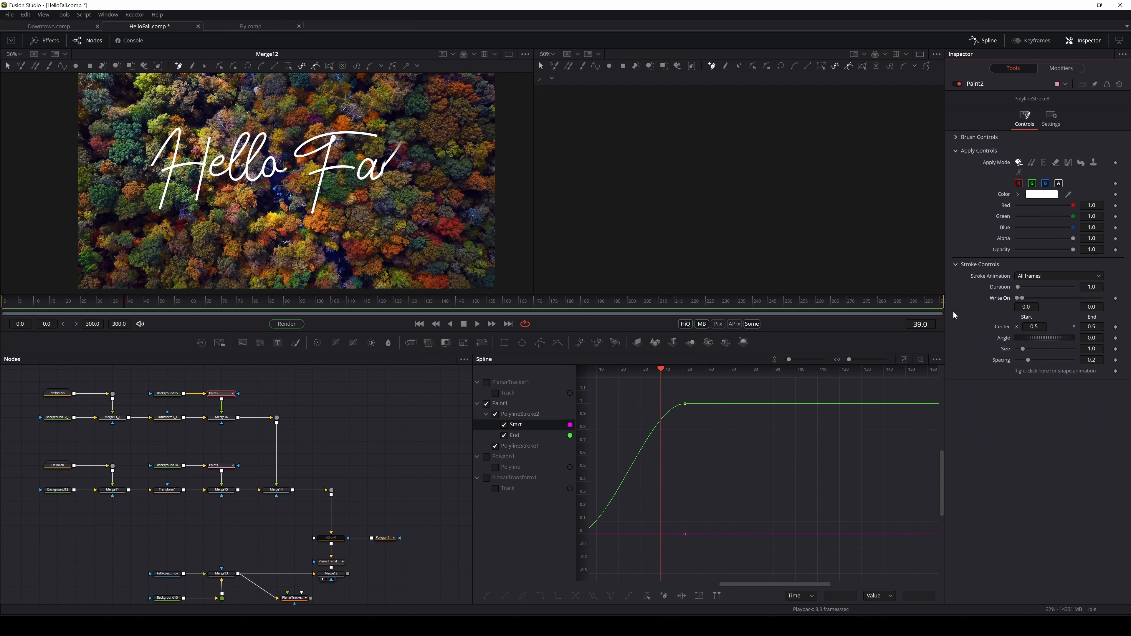
{"action": "left_click", "coordinate": [1116, 298]}
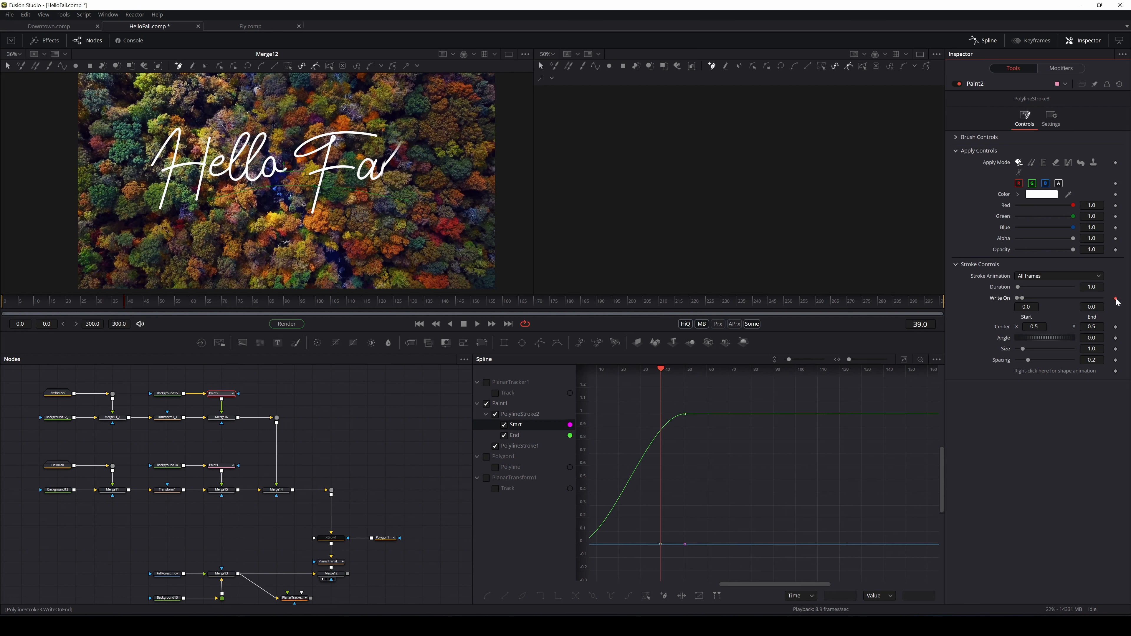
Scrub to frame 48 where the title finishes and add another underline Write On keyframe
{"action": "left_click", "coordinate": [132, 303]}
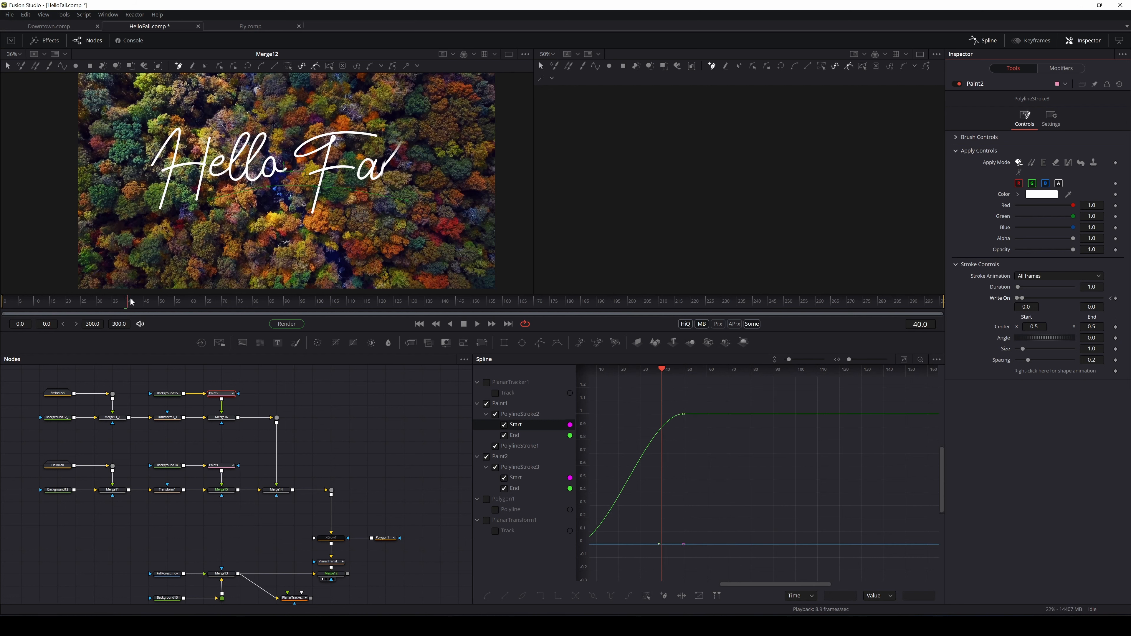
{"action": "mouse_move", "coordinate": [132, 302]}
{"action": "left_mouse_down"}
{"action": "mouse_move", "coordinate": [167, 304]}
{"action": "mouse_move", "coordinate": [136, 308]}
{"action": "left_mouse_up"}
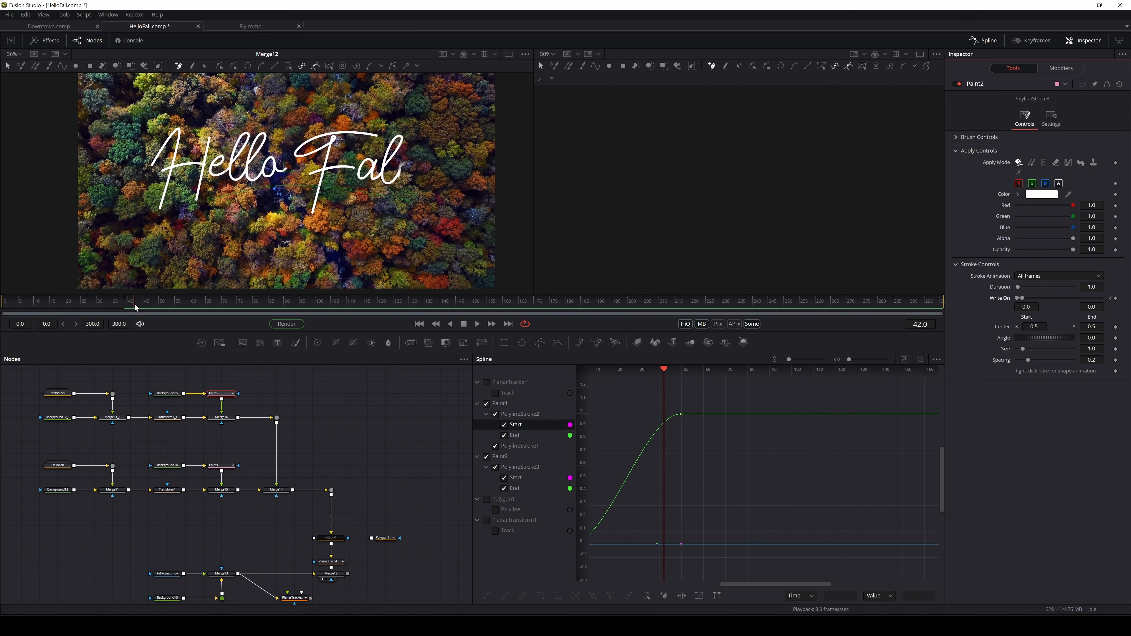
{"action": "left_click_drag", "start_coordinate": [137, 309], "coordinate": [139, 309]}
{"action": "left_click", "coordinate": [220, 466]}
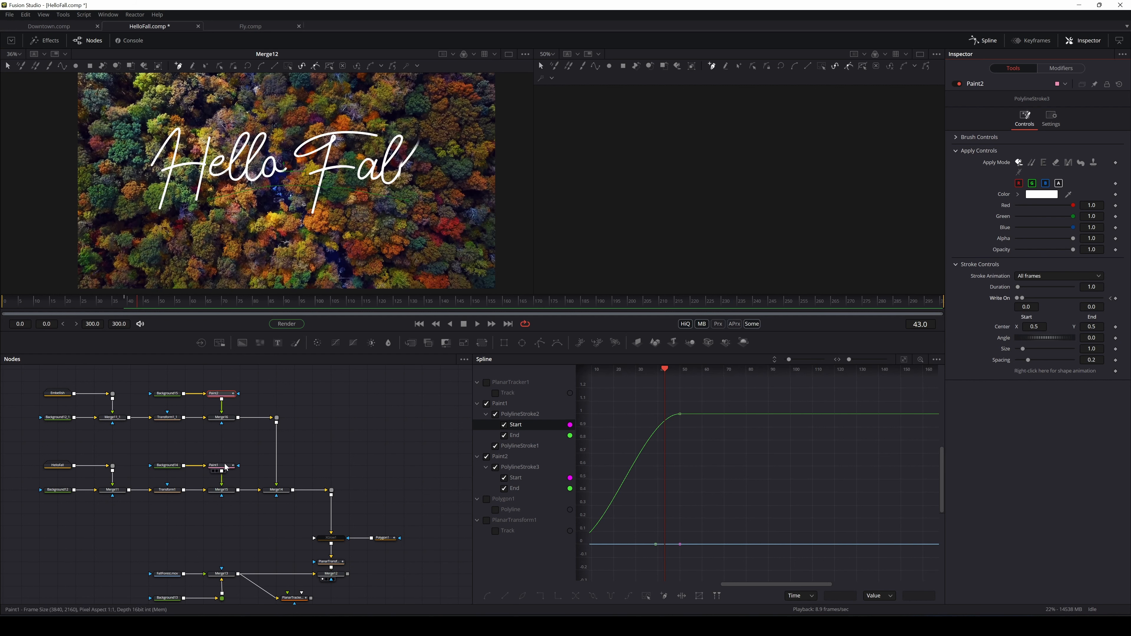
{"action": "left_click_drag", "start_coordinate": [139, 303], "coordinate": [157, 306]}
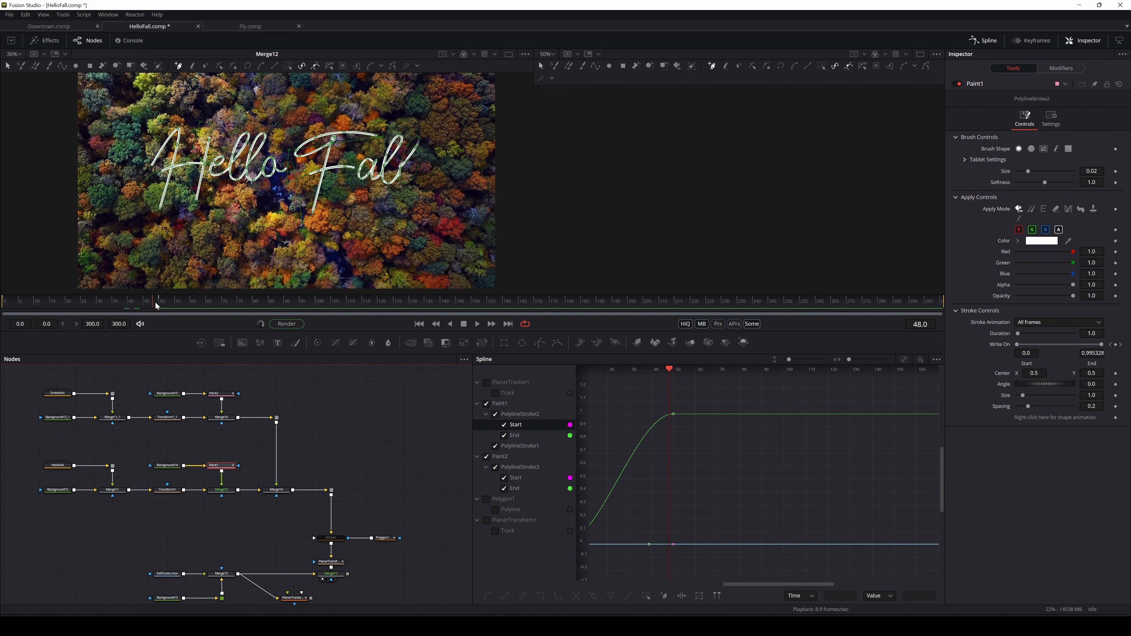
{"action": "left_click", "coordinate": [230, 395]}
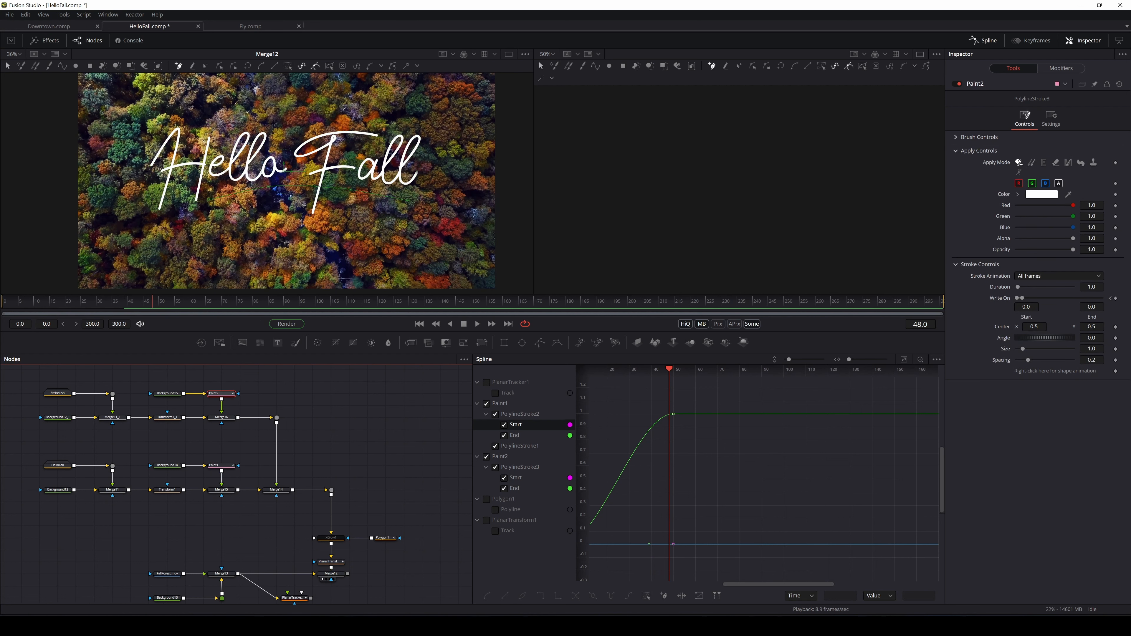
{"action": "left_click", "coordinate": [1117, 299]}
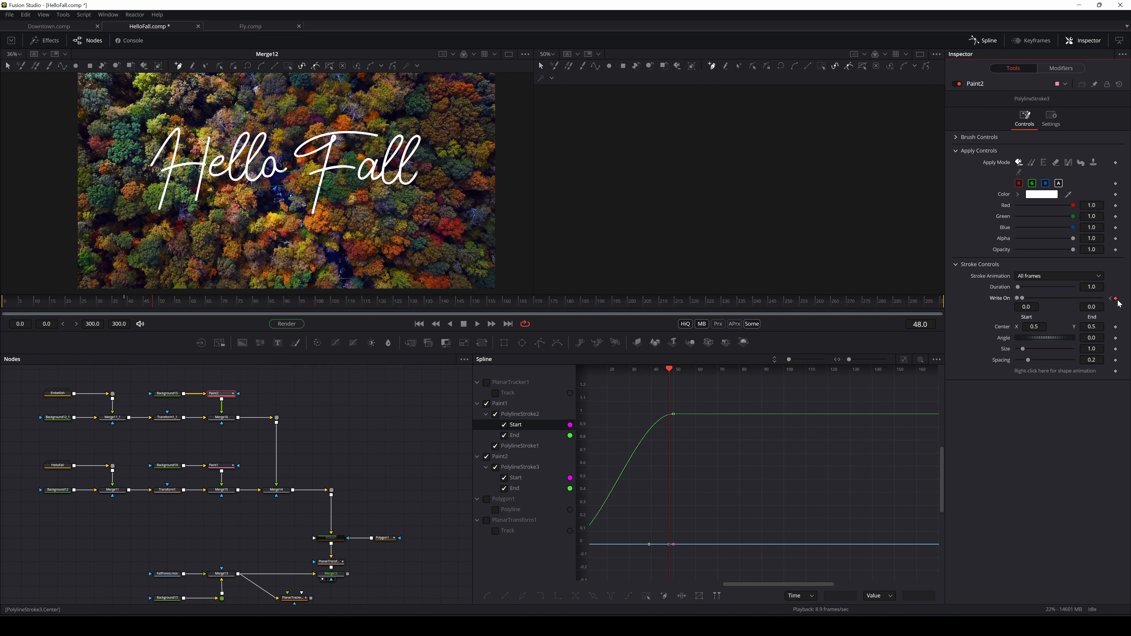
Set the underline's Write On End to 1.0 at frame 48, smooth its curve, then return to frame 11
{"action": "left_click_drag", "start_coordinate": [1026, 302], "coordinate": [1114, 302]}
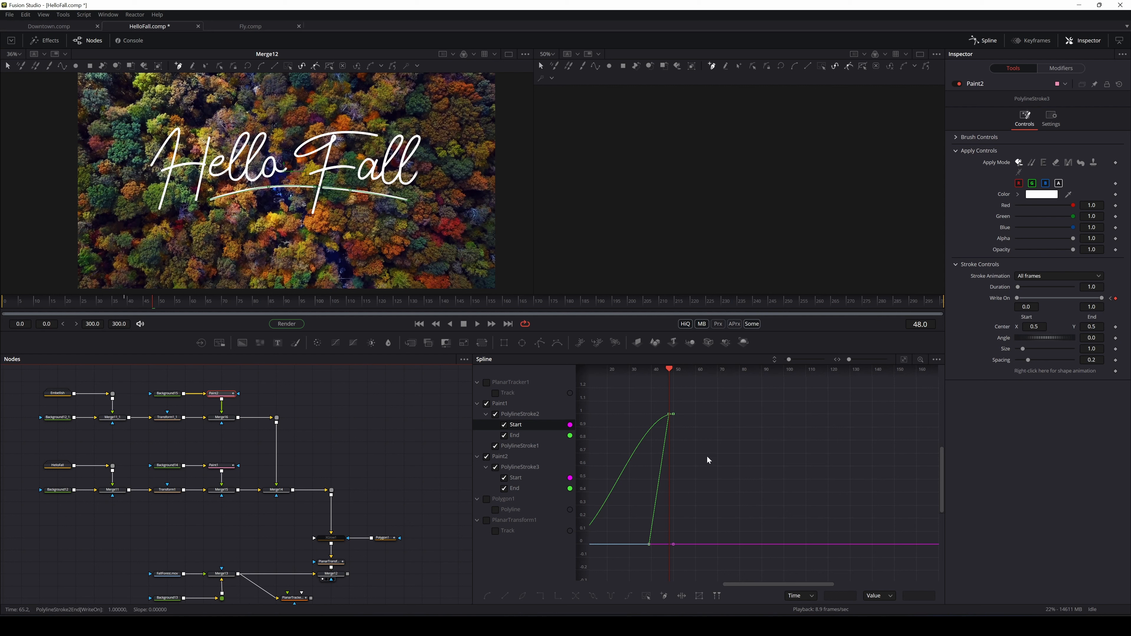
{"action": "left_click_drag", "start_coordinate": [707, 458], "coordinate": [762, 459]}
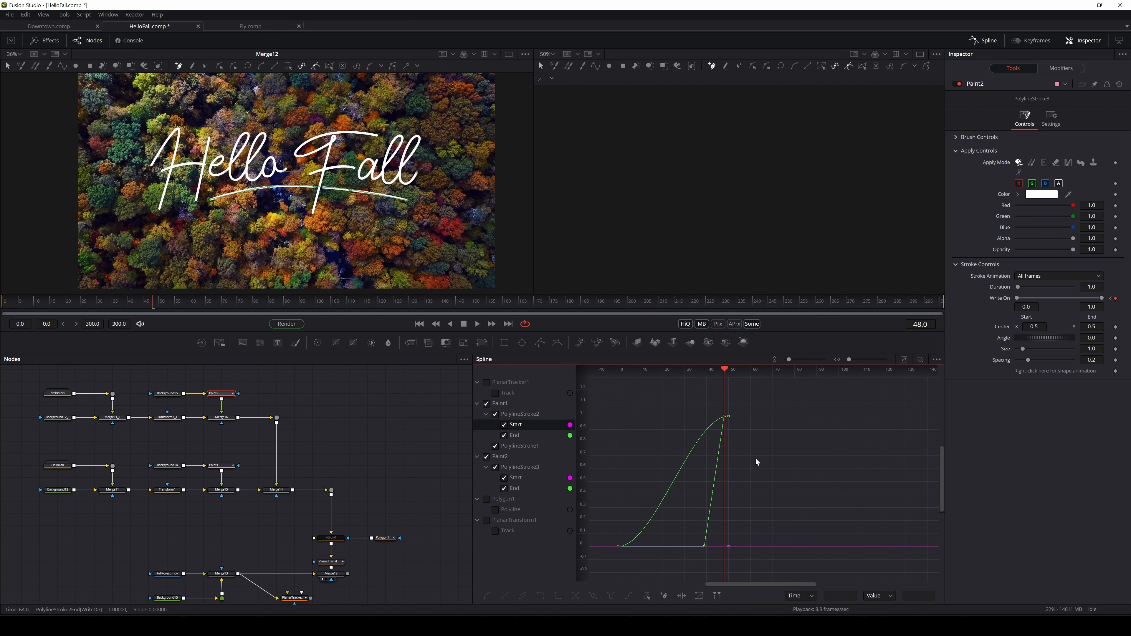
{"action": "left_click", "coordinate": [495, 415]}
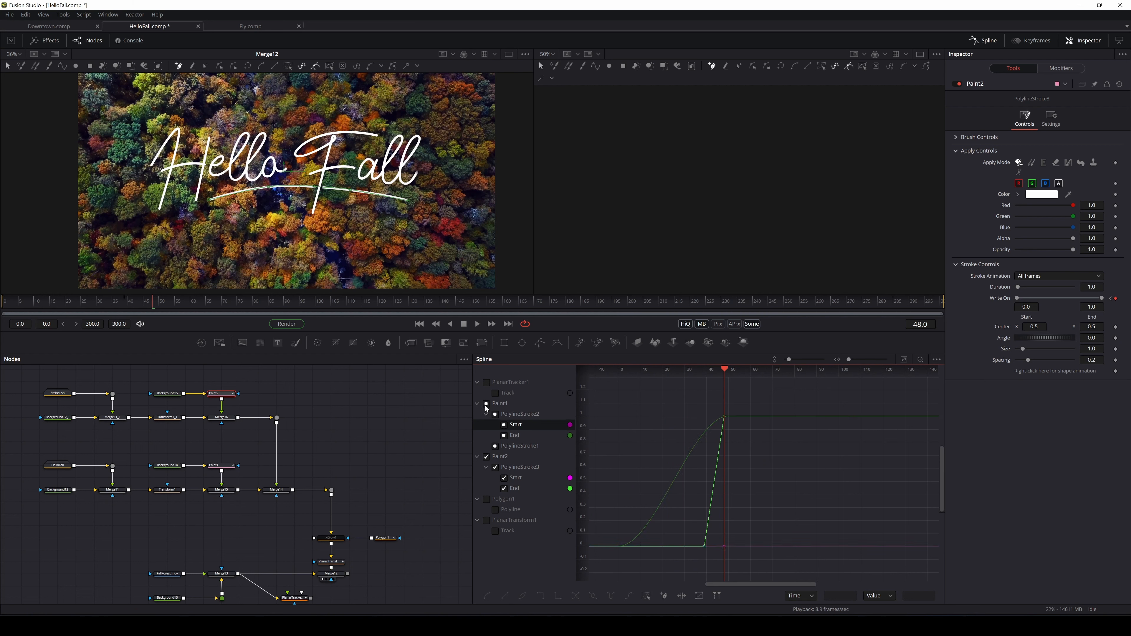
{"action": "left_click", "coordinate": [495, 446]}
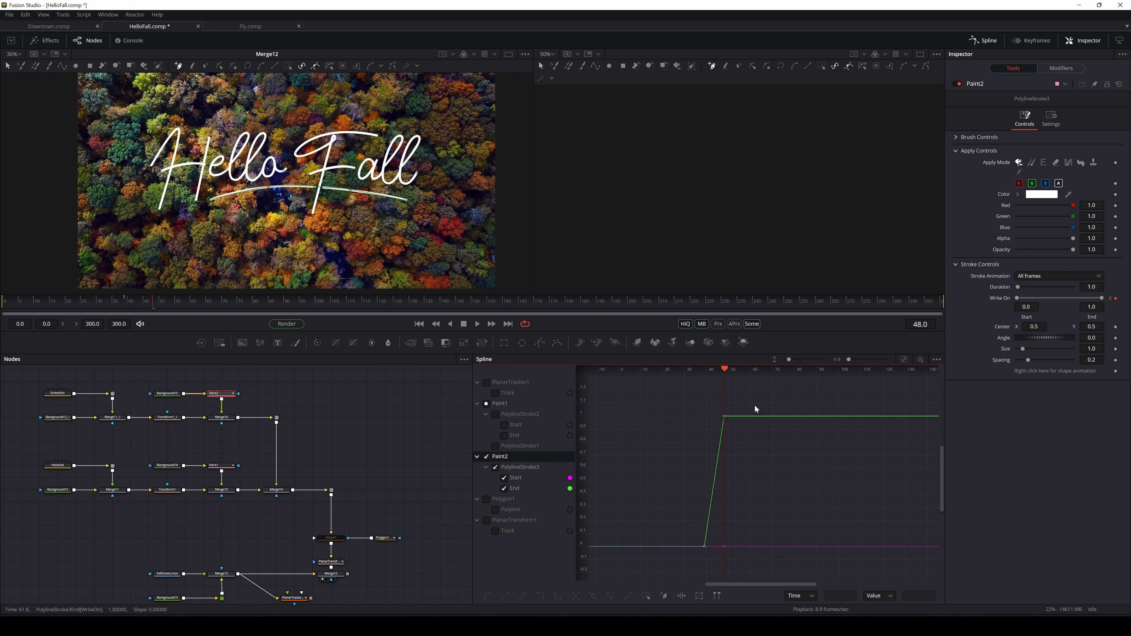
{"action": "left_click", "coordinate": [491, 597]}
{"action": "left_click_drag", "start_coordinate": [704, 549], "coordinate": [712, 519]}
{"action": "left_click_drag", "start_coordinate": [153, 302], "coordinate": [38, 308]}
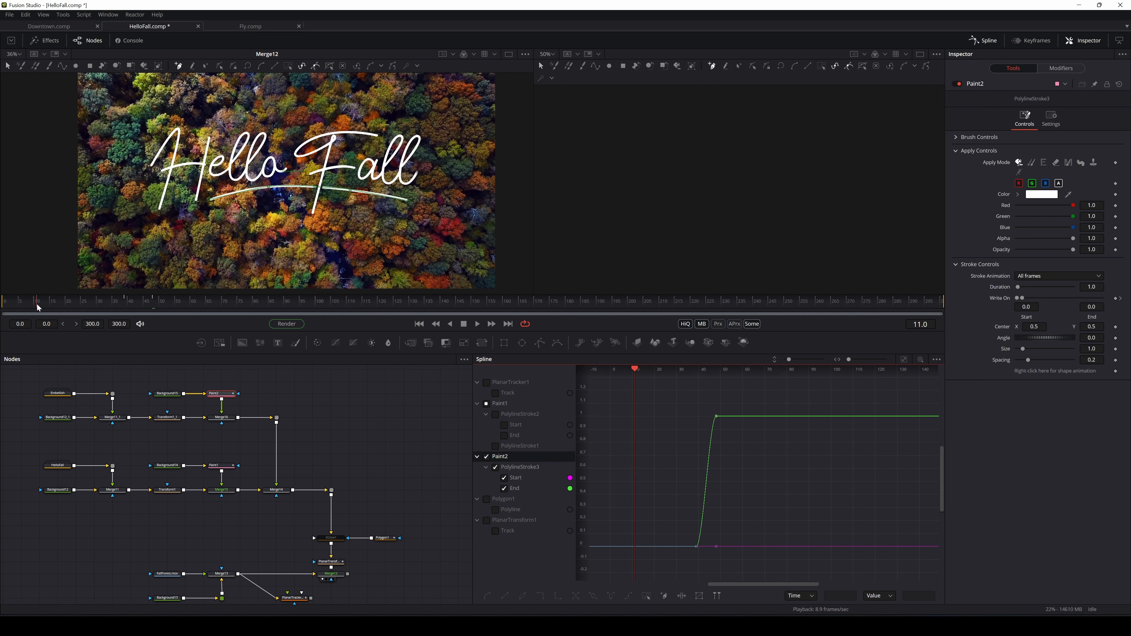
Play and scrub through the write-on animation to check its timing
{"action": "left_click", "coordinate": [478, 325]}
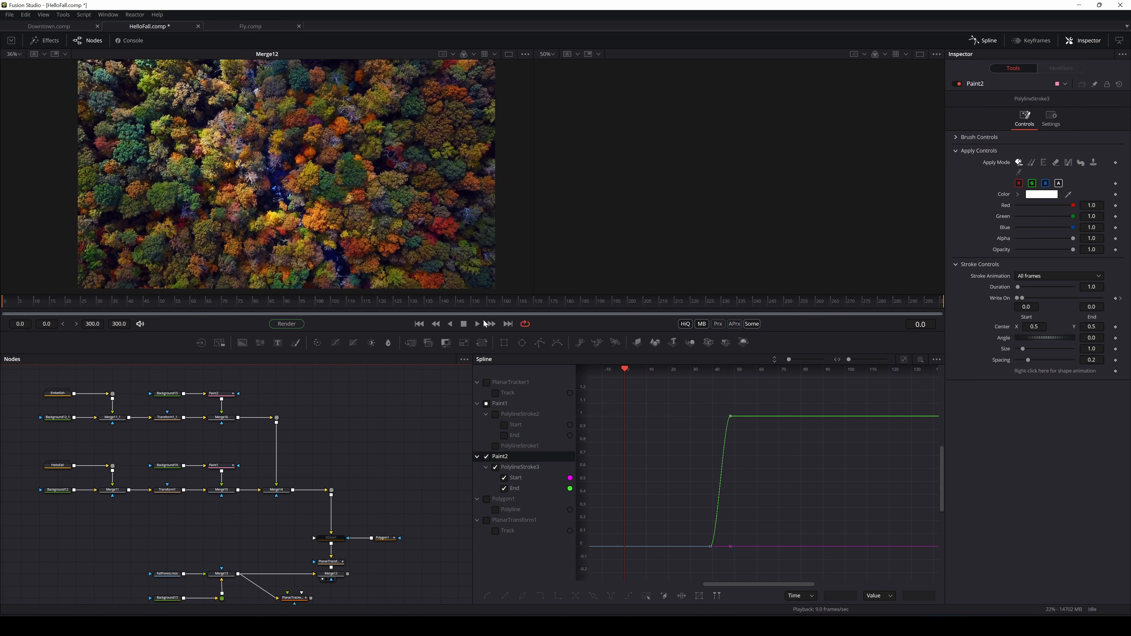
{"action": "left_click", "coordinate": [478, 324]}
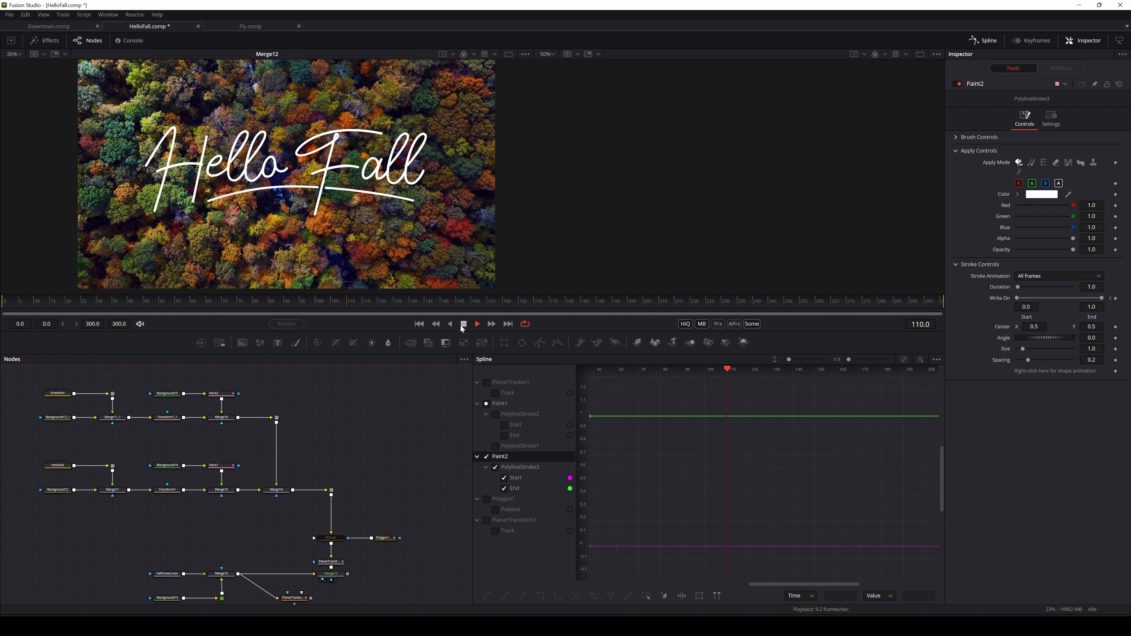
{"action": "left_click", "coordinate": [464, 324]}
{"action": "left_click_drag", "start_coordinate": [131, 358], "coordinate": [5, 341]}
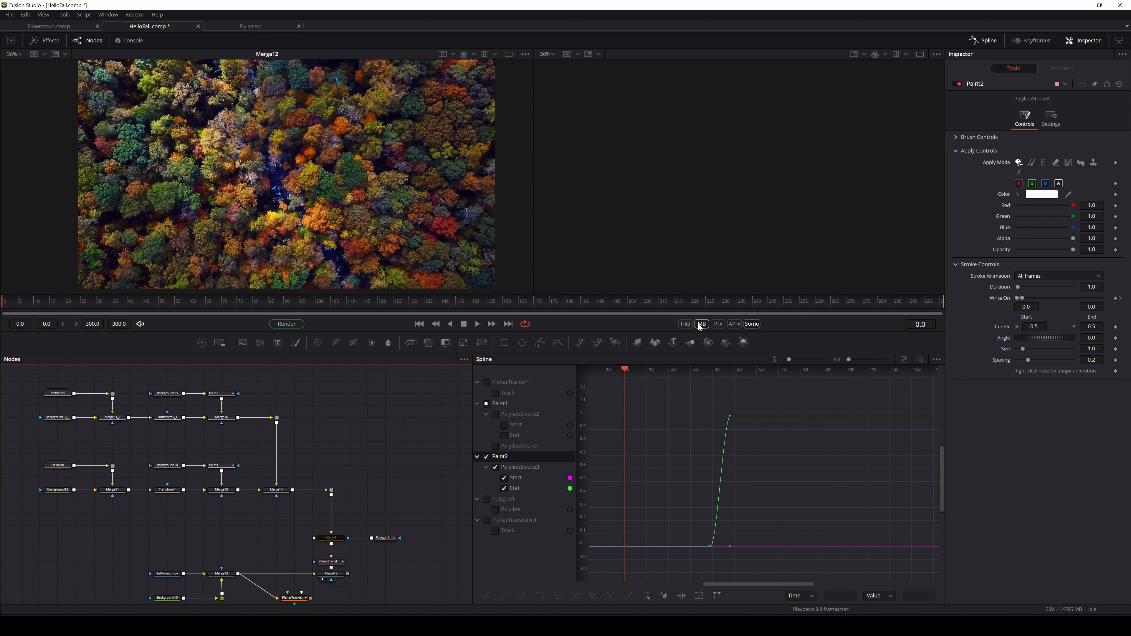
{"action": "left_click", "coordinate": [481, 324]}
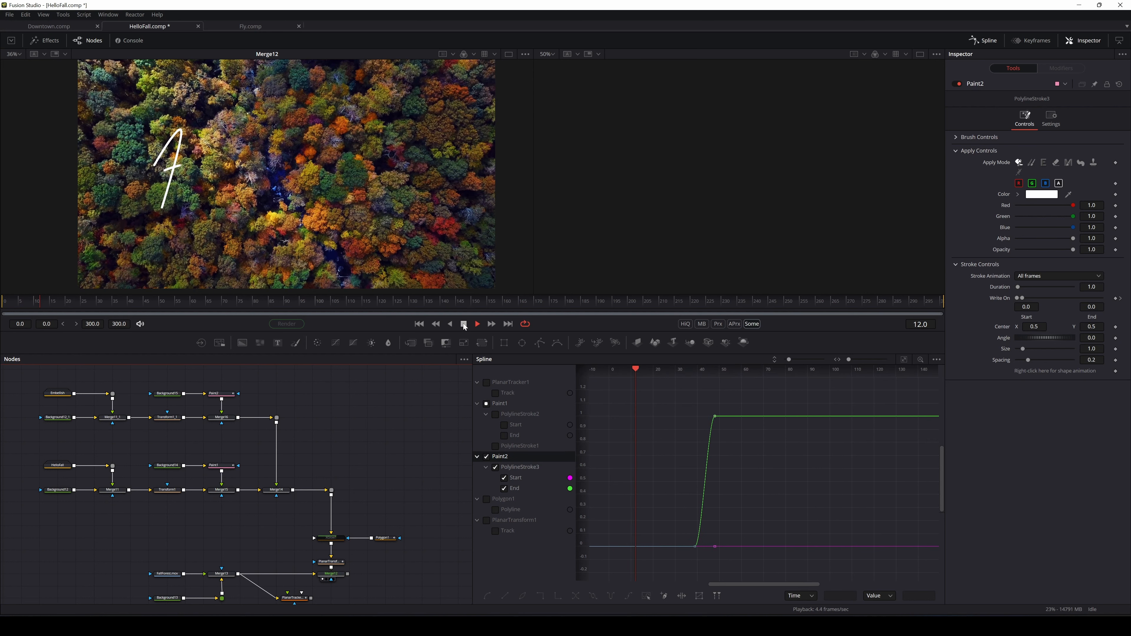
{"action": "left_click", "coordinate": [461, 325]}
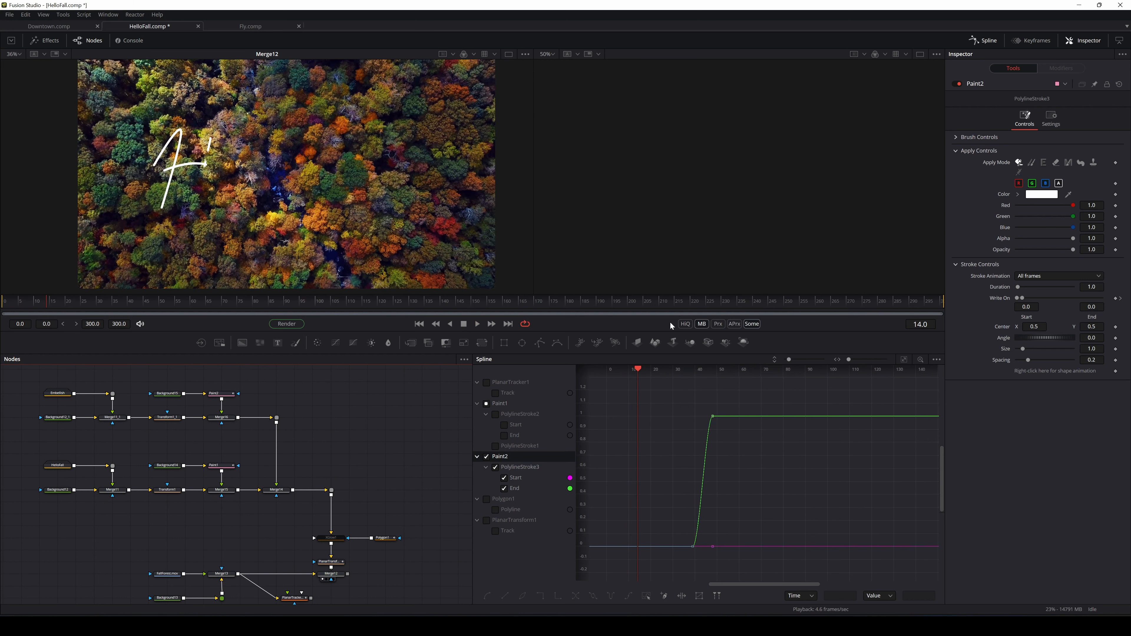
Turn on HiQ preview and select the XGlow1 node
{"action": "left_click", "coordinate": [685, 324]}
{"action": "scroll", "coordinate": [415, 456], "scroll_direction": "down", "scroll_amount": 2}
{"action": "left_click", "coordinate": [354, 504]}
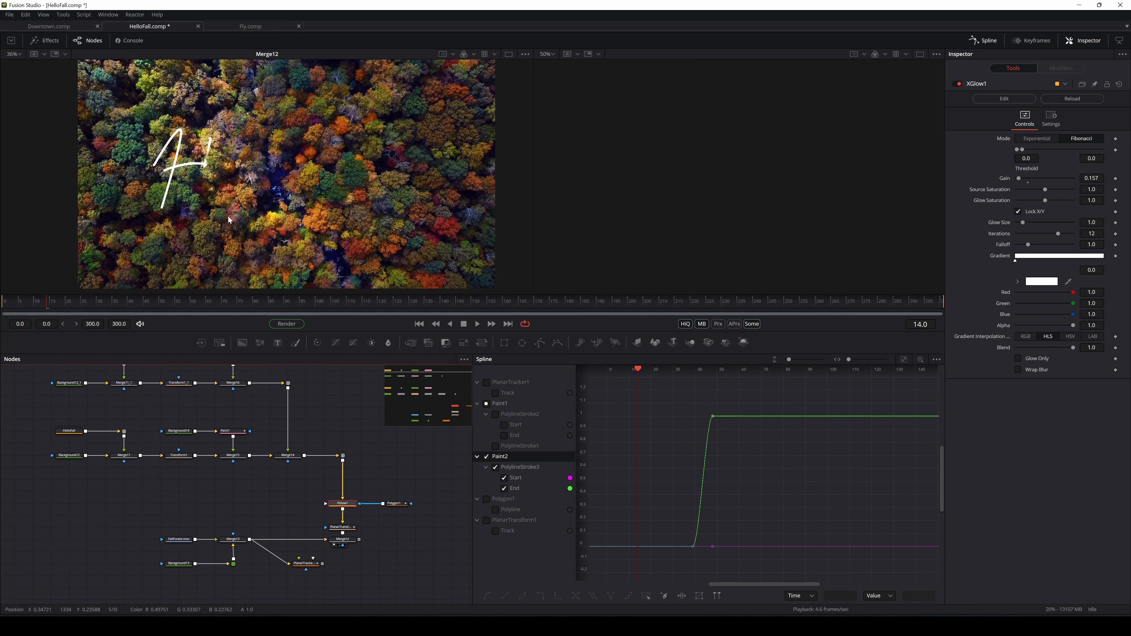
{"action": "scroll", "coordinate": [223, 178], "scroll_direction": "up", "scroll_amount": 2}
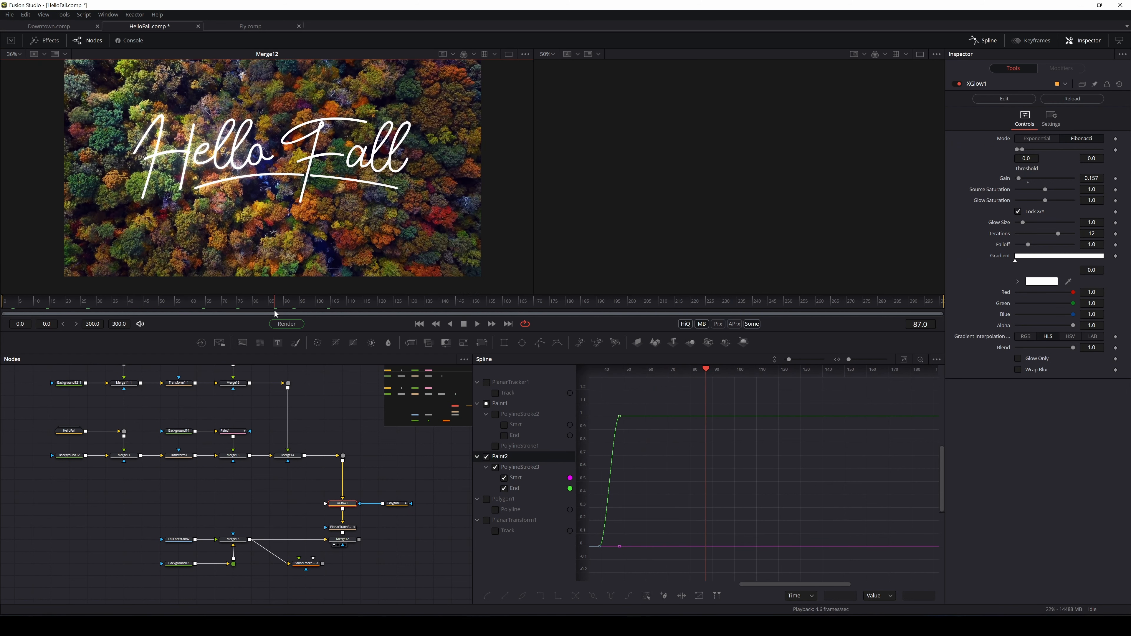
Scrub from frame 0 to 90 to watch Hello Fall write on with its glow
{"action": "left_click", "coordinate": [285, 304]}
{"action": "left_click", "coordinate": [7, 304]}
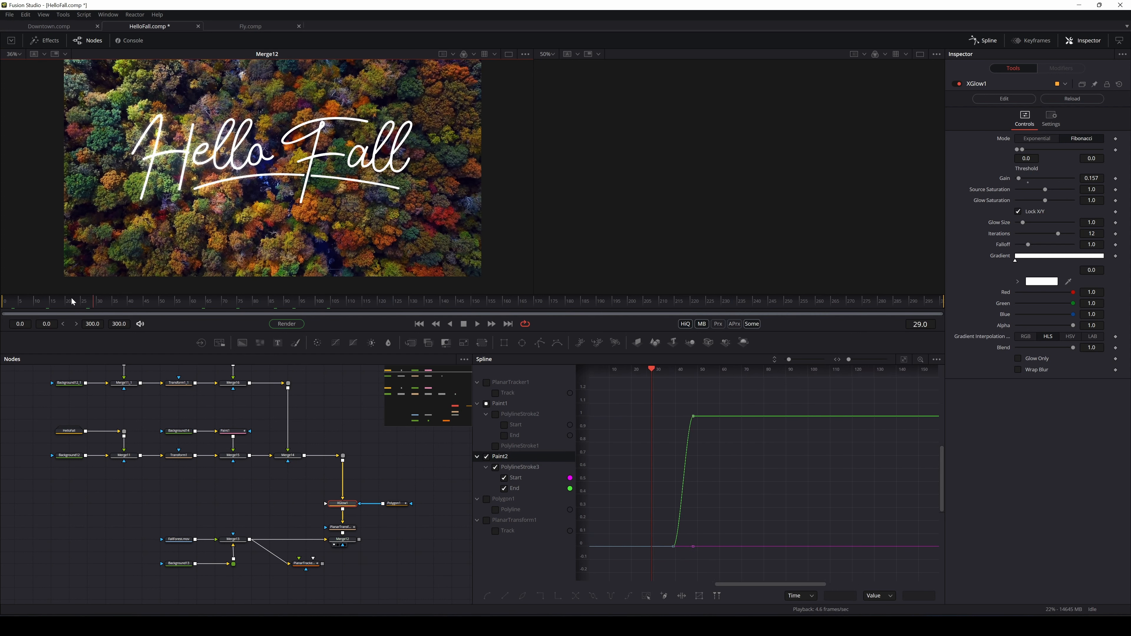
{"action": "left_click_drag", "start_coordinate": [6, 304], "coordinate": [341, 305]}
{"action": "left_click", "coordinate": [419, 324]}
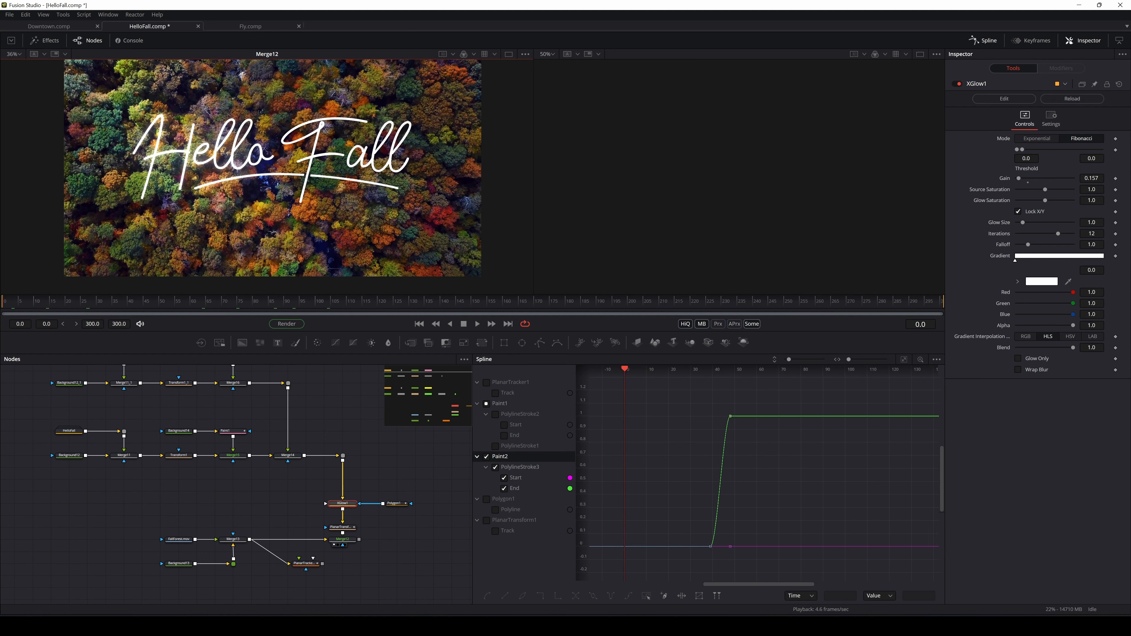
{"action": "left_click_drag", "start_coordinate": [32, 307], "coordinate": [159, 309]}
{"action": "left_click", "coordinate": [420, 324]}
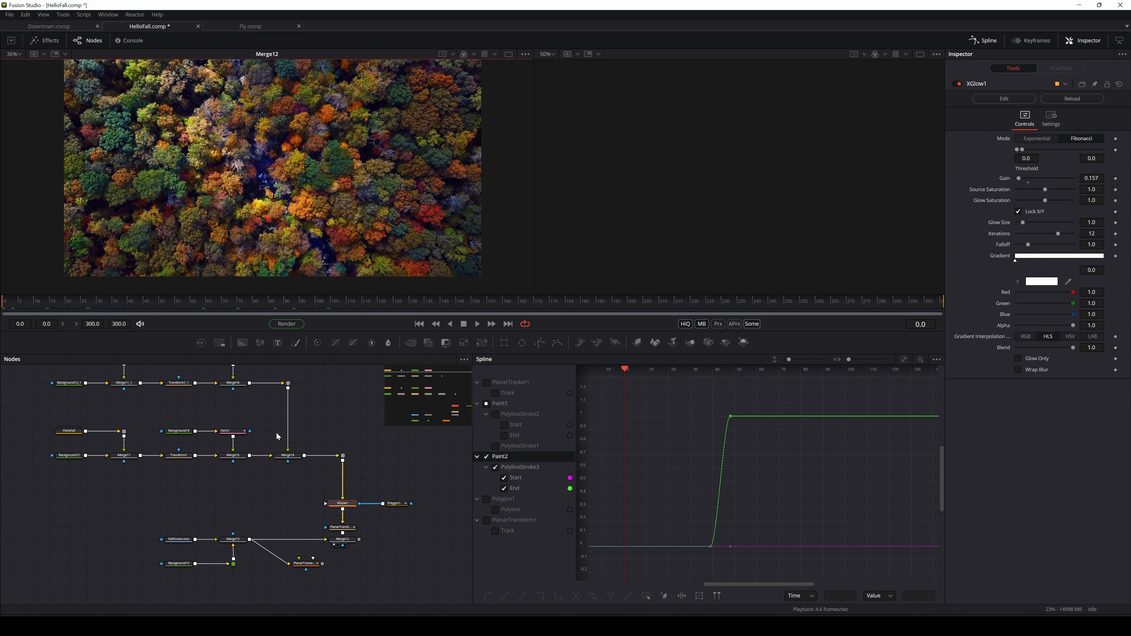
{"action": "left_click_drag", "start_coordinate": [256, 433], "coordinate": [236, 462]}
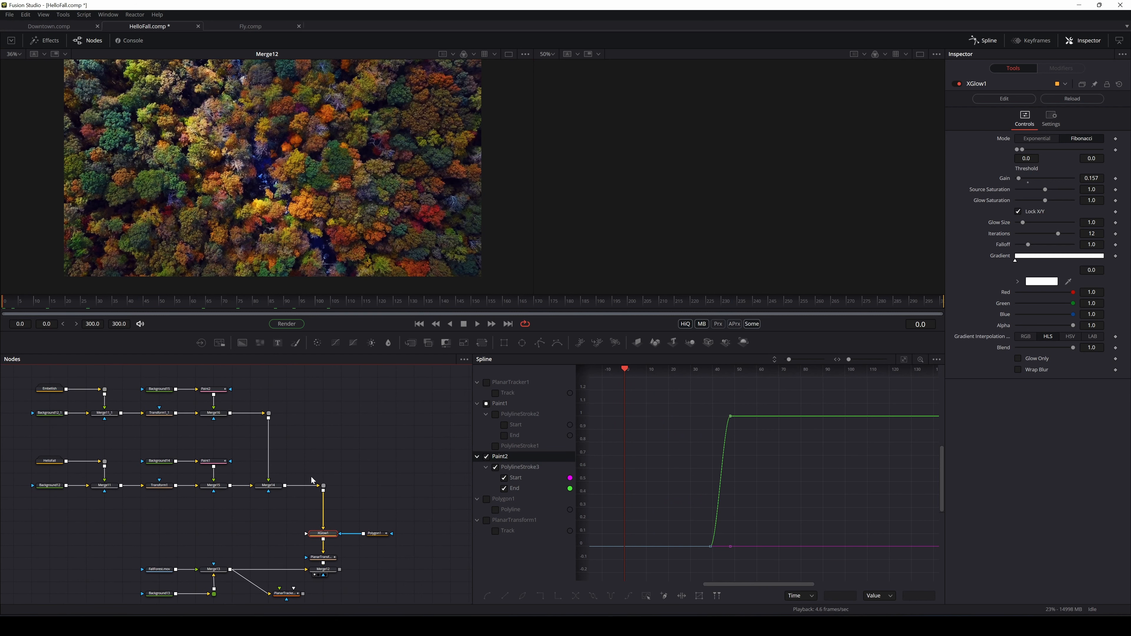
{"action": "mouse_move", "coordinate": [326, 455]}
{"action": "left_mouse_down"}
{"action": "mouse_move", "coordinate": [353, 449]}
{"action": "mouse_move", "coordinate": [336, 452]}
{"action": "left_mouse_up"}
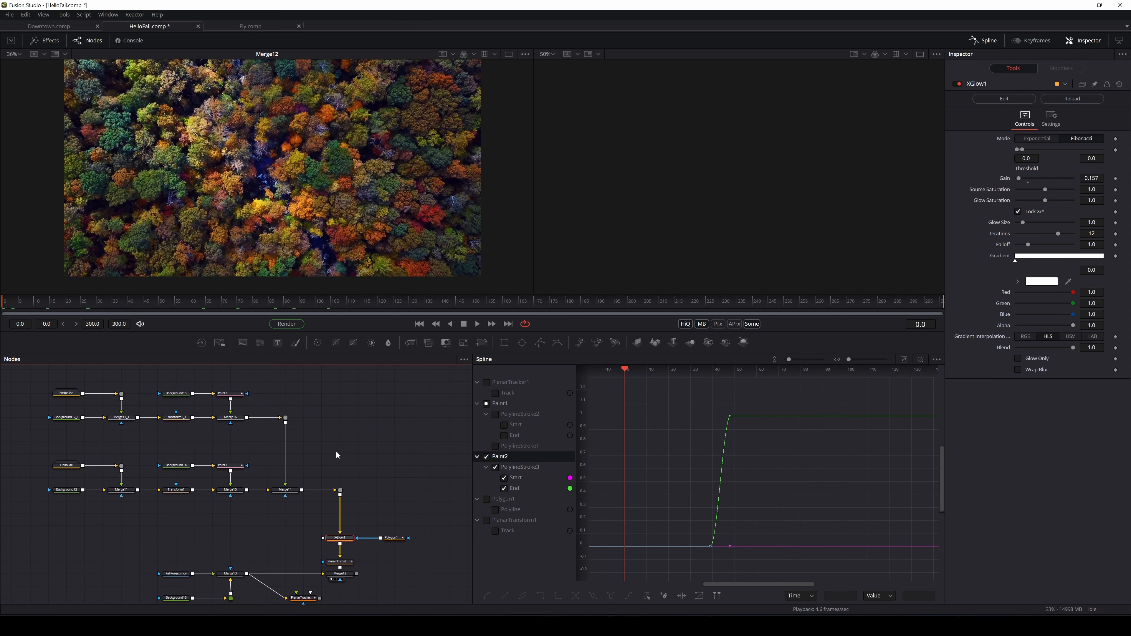
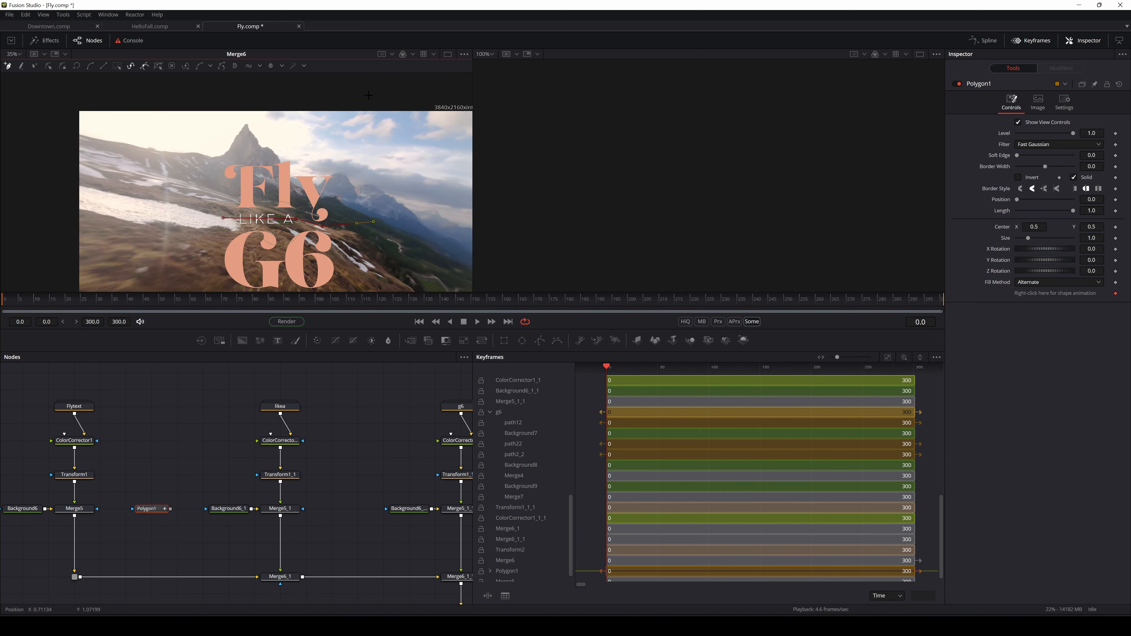
Draw a closed four-point polygon mask around the Fly word
{"action": "left_click", "coordinate": [373, 96]}
{"action": "left_click", "coordinate": [206, 96]}
{"action": "left_click", "coordinate": [201, 215]}
{"action": "left_click", "coordinate": [221, 218]}
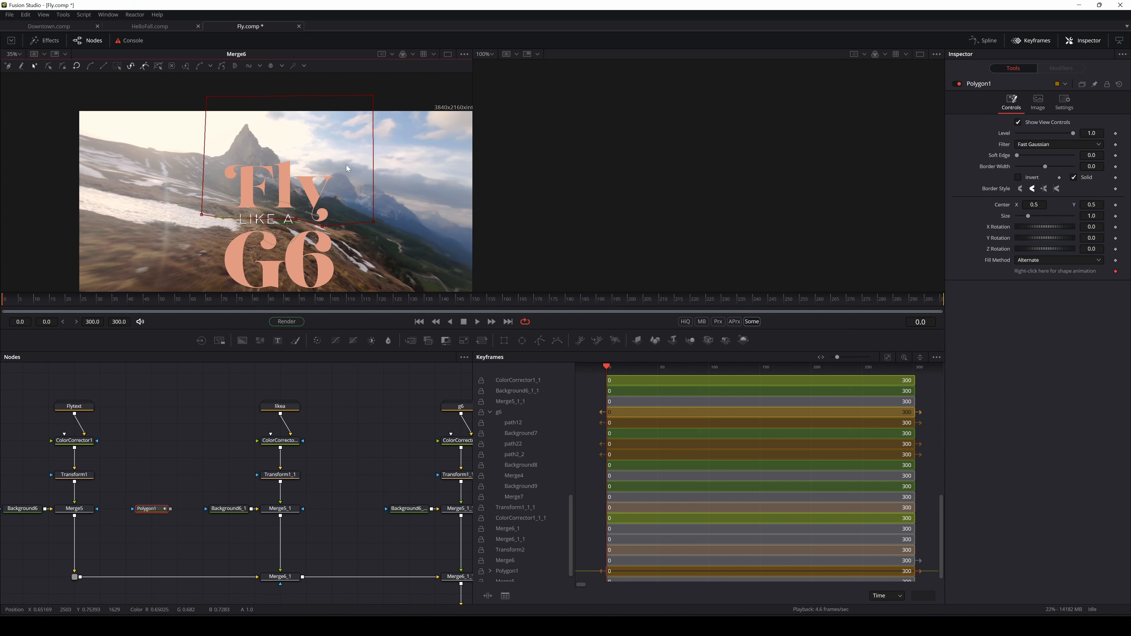
Feather Polygon1's border by setting its Soft Edge to 0.0142
{"action": "left_click_drag", "start_coordinate": [233, 138], "coordinate": [218, 131]}
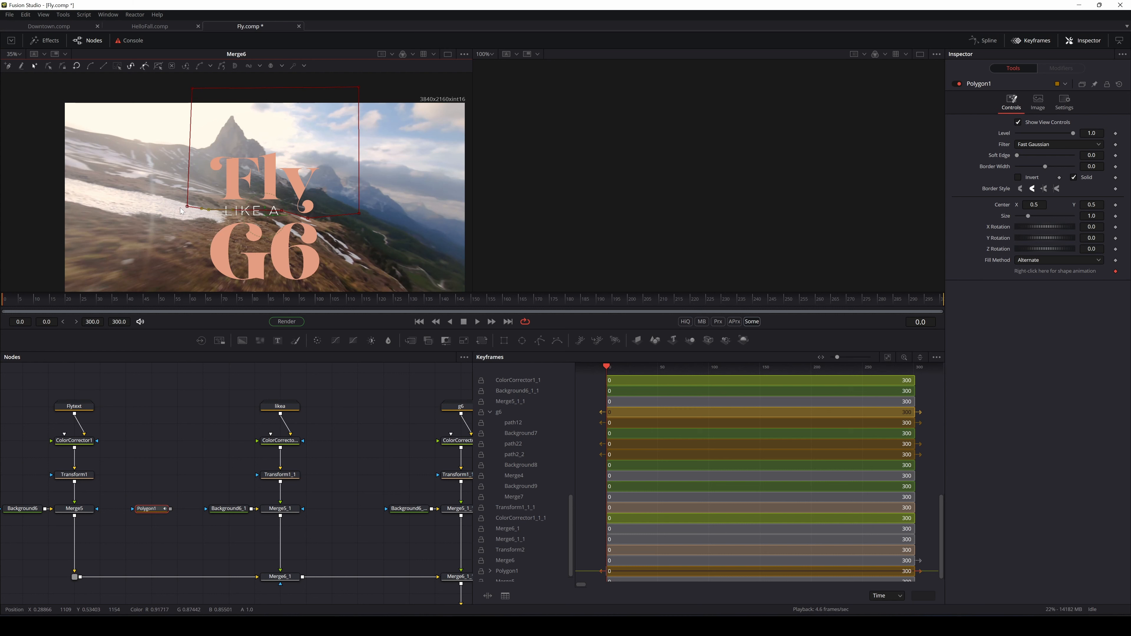
{"action": "left_click_drag", "start_coordinate": [148, 514], "coordinate": [331, 204]}
{"action": "scroll", "coordinate": [237, 445], "scroll_direction": "down", "scroll_amount": 7}
{"action": "left_click", "coordinate": [202, 470]}
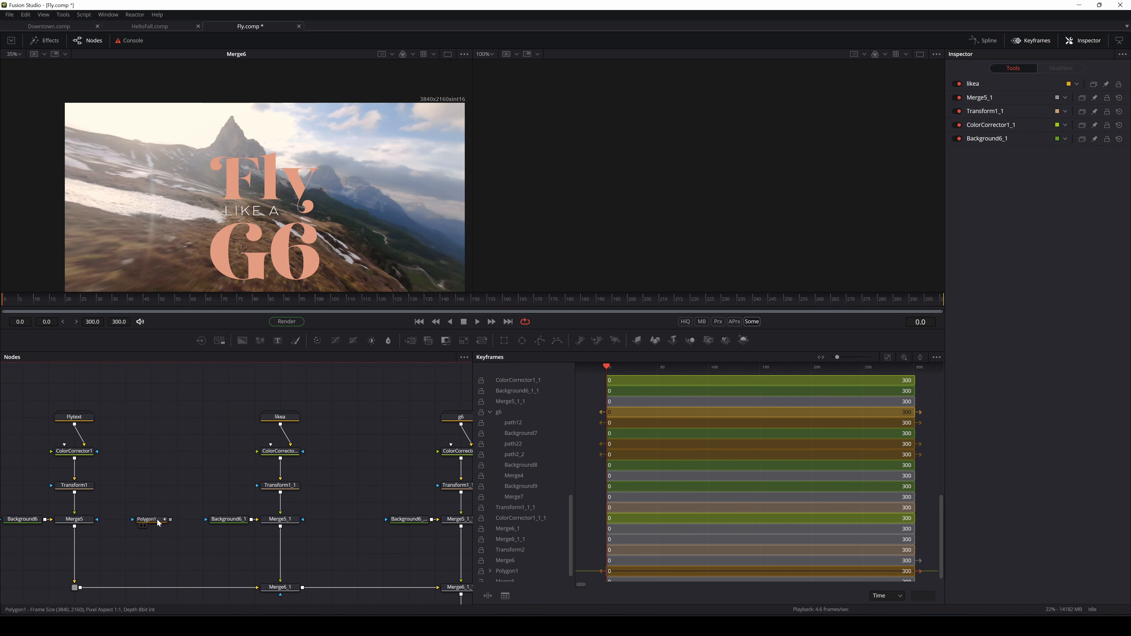
{"action": "left_click_drag", "start_coordinate": [156, 520], "coordinate": [243, 181]}
{"action": "mouse_move", "coordinate": [1017, 155]}
{"action": "left_mouse_down"}
{"action": "mouse_move", "coordinate": [1035, 157]}
{"action": "mouse_move", "coordinate": [1021, 158]}
{"action": "left_mouse_up"}
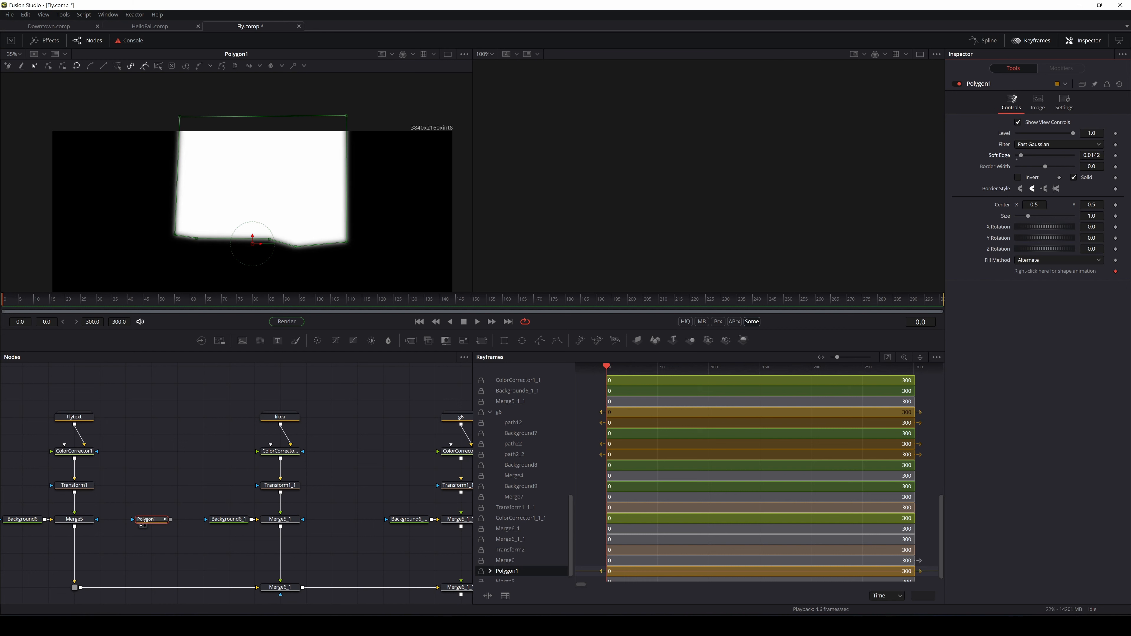
Connect Polygon1 to Merge5's mask input so only the Fly word shows
{"action": "left_click_drag", "start_coordinate": [170, 519], "coordinate": [97, 519]}
{"action": "left_click_drag", "start_coordinate": [439, 568], "coordinate": [301, 539]}
{"action": "left_click_drag", "start_coordinate": [296, 597], "coordinate": [316, 581]}
{"action": "scroll", "coordinate": [294, 541], "scroll_direction": "down", "scroll_amount": 3}
Display the final Merge6 composite in the right viewer and frame the mask shape
{"action": "left_click", "coordinate": [349, 591]}
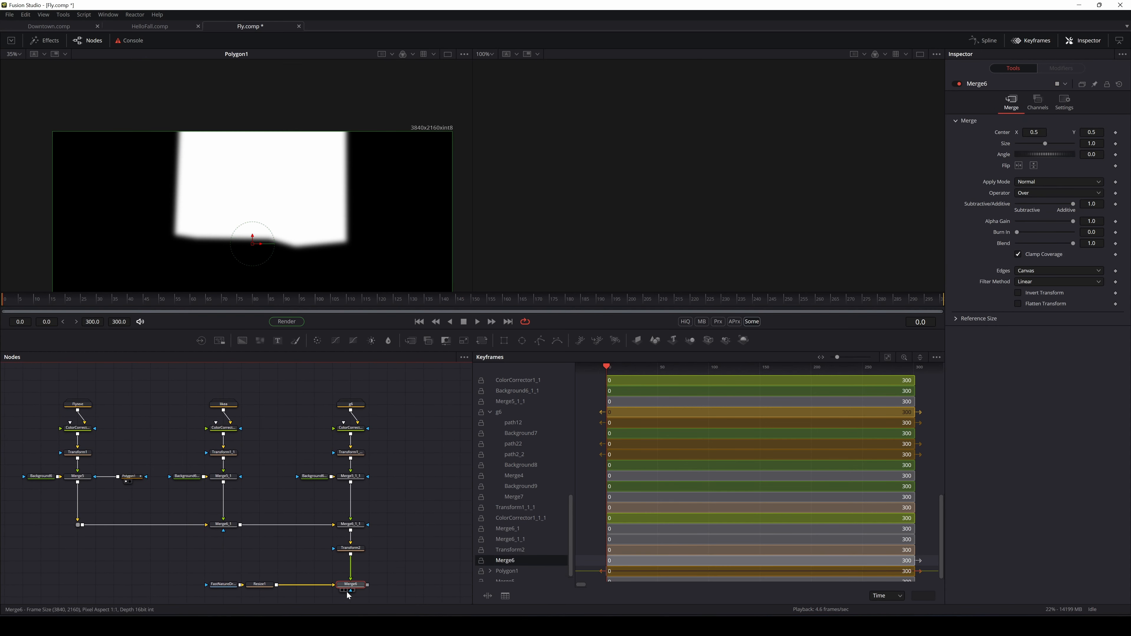
{"action": "left_click", "coordinate": [350, 591]}
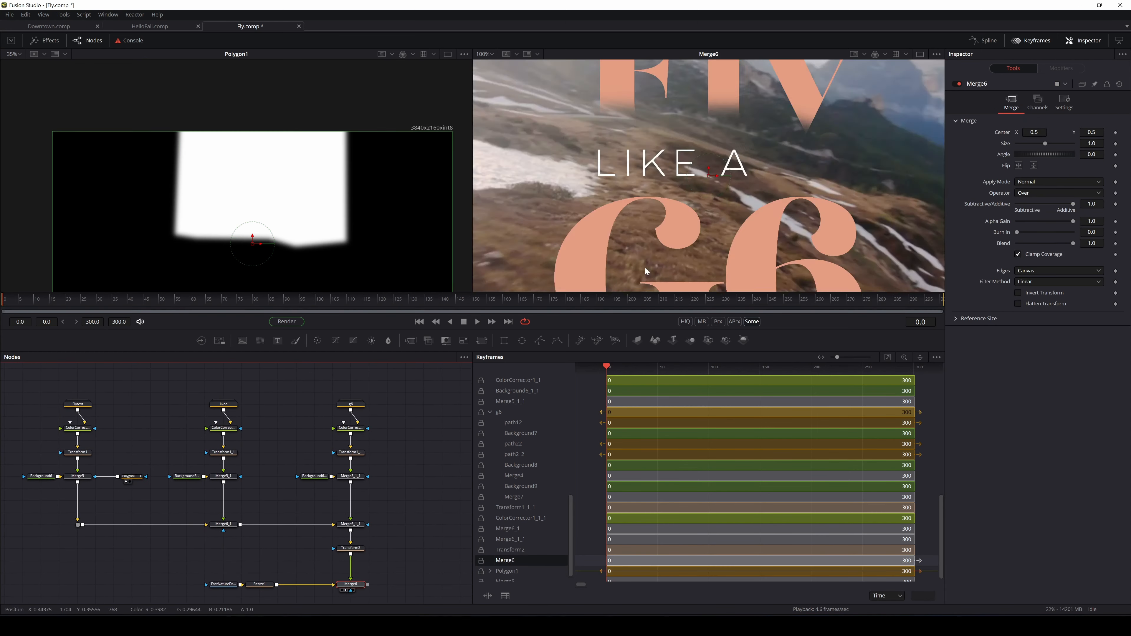
{"action": "key", "text": "ctrl+f"}
{"action": "scroll", "coordinate": [696, 201], "scroll_direction": "up", "scroll_amount": 2}
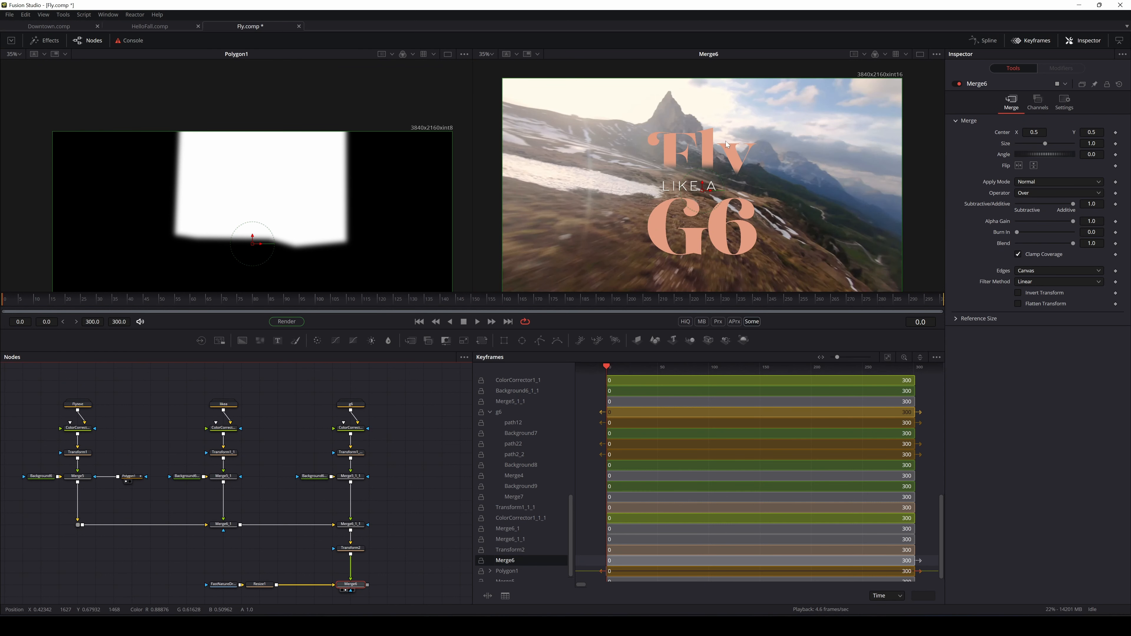
{"action": "left_click_drag", "start_coordinate": [434, 171], "coordinate": [436, 113]}
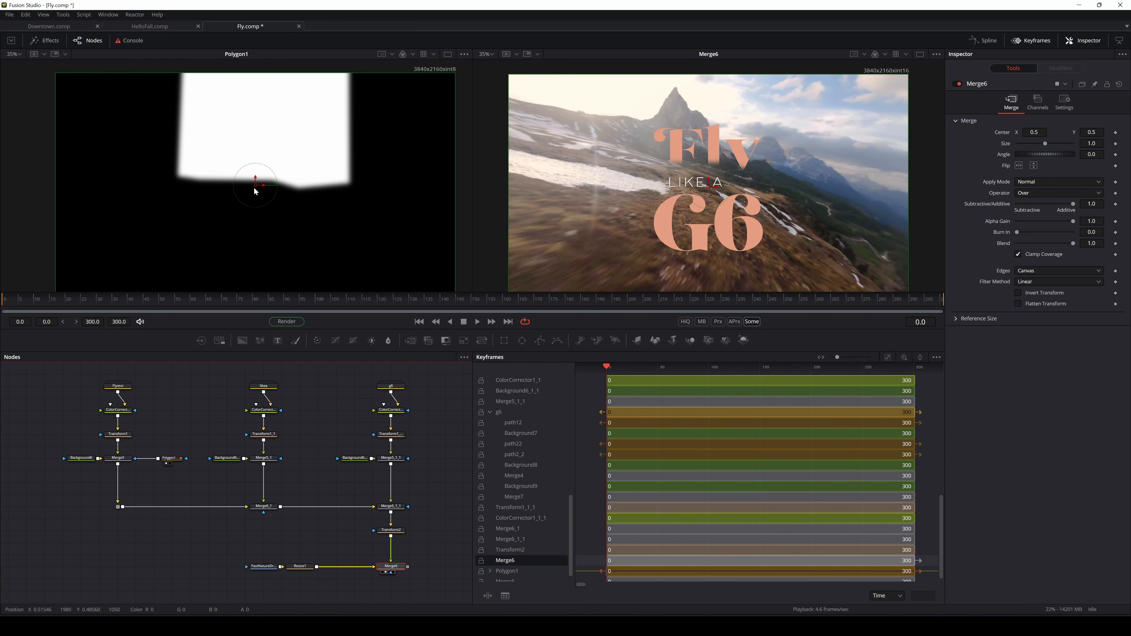
{"action": "scroll", "coordinate": [198, 185], "scroll_direction": "up", "scroll_amount": 2}
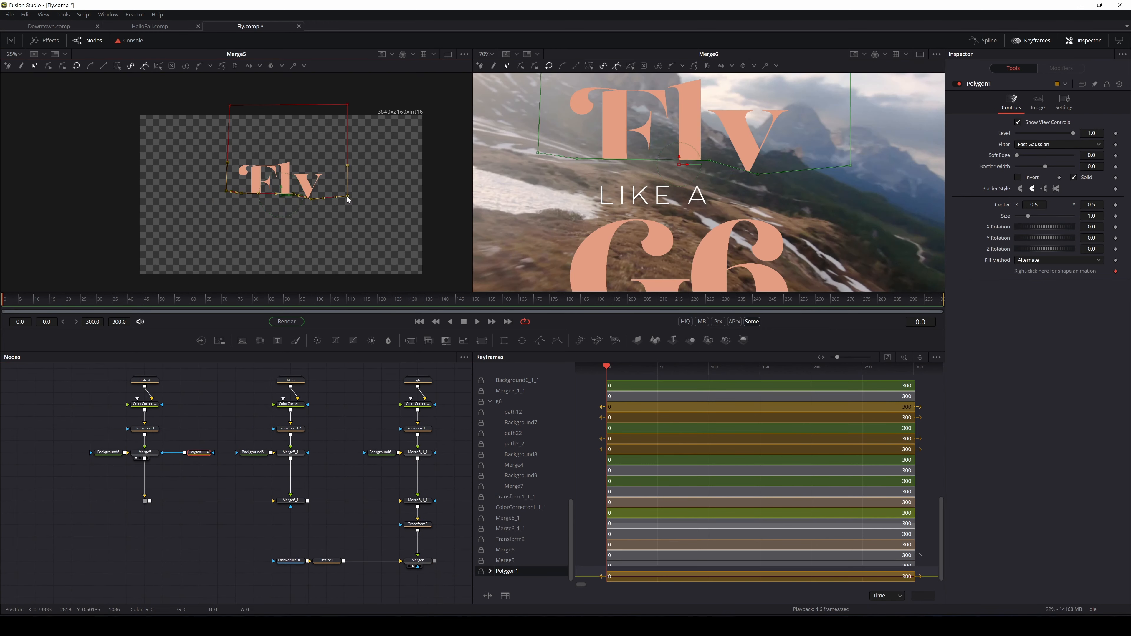
Extend Polygon1 down to reveal the y descender, lower Fly, and reduce the Soft Edge
{"action": "left_click_drag", "start_coordinate": [346, 196], "coordinate": [349, 211]}
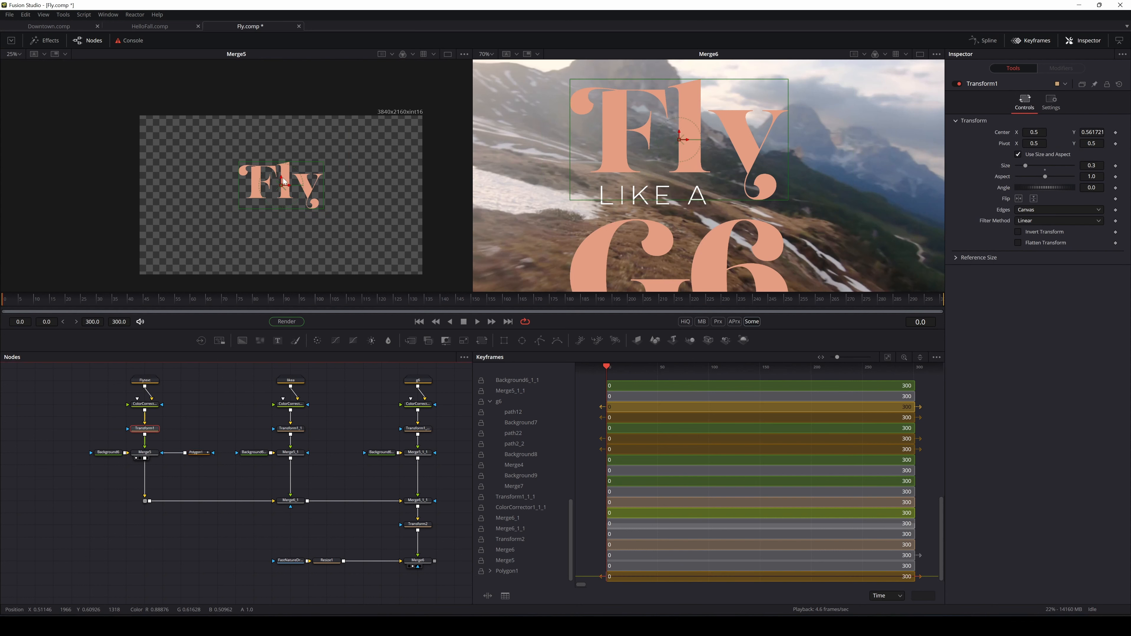
{"action": "mouse_move", "coordinate": [281, 179]}
{"action": "left_mouse_down"}
{"action": "mouse_move", "coordinate": [283, 233]}
{"action": "mouse_move", "coordinate": [286, 183]}
{"action": "left_mouse_up"}
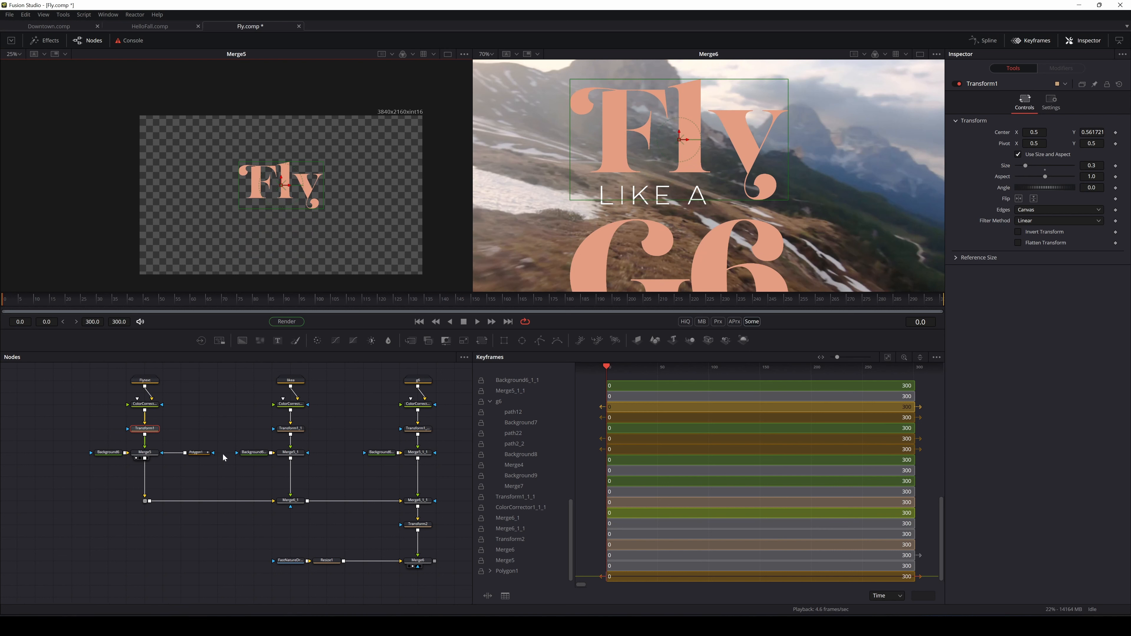
{"action": "left_click", "coordinate": [196, 453]}
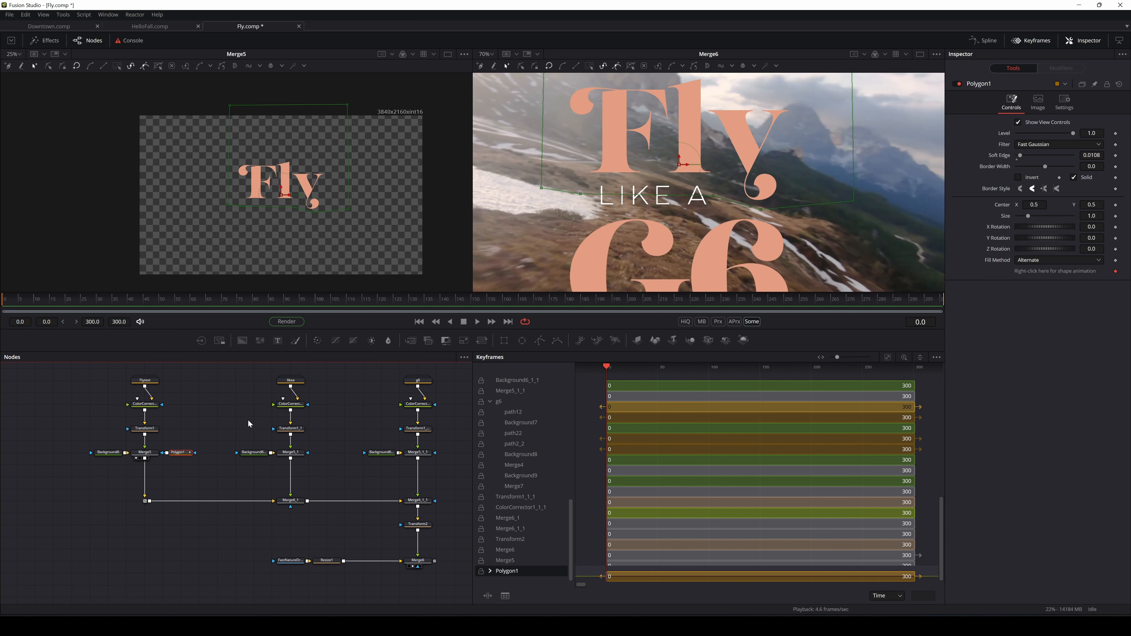
{"action": "left_click_drag", "start_coordinate": [235, 420], "coordinate": [152, 410]}
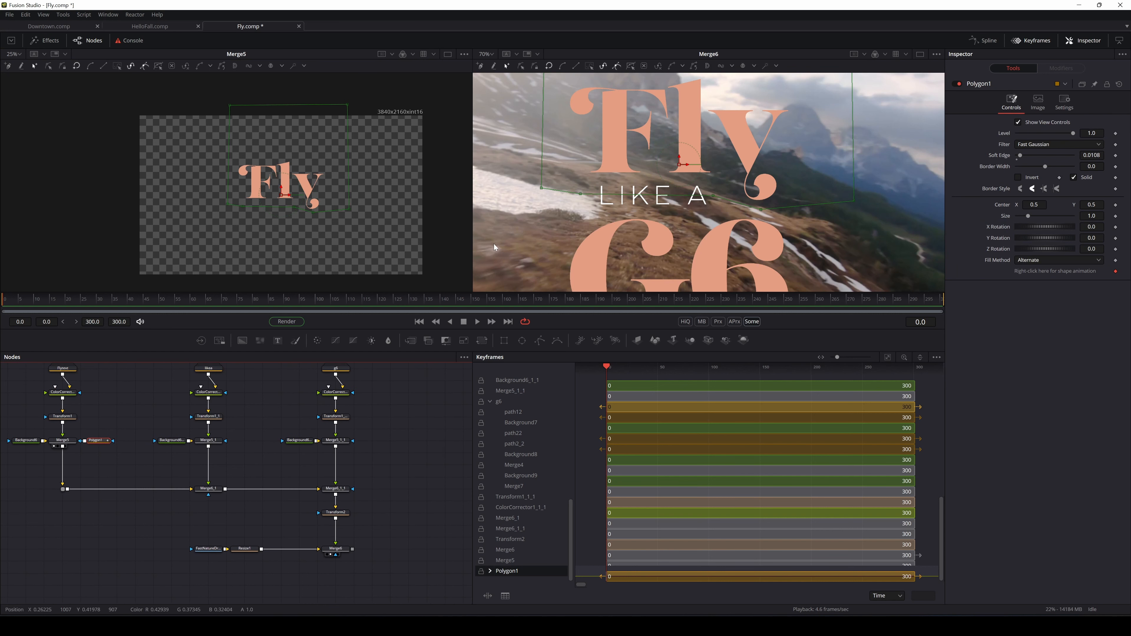
{"action": "left_click_drag", "start_coordinate": [710, 212], "coordinate": [727, 200]}
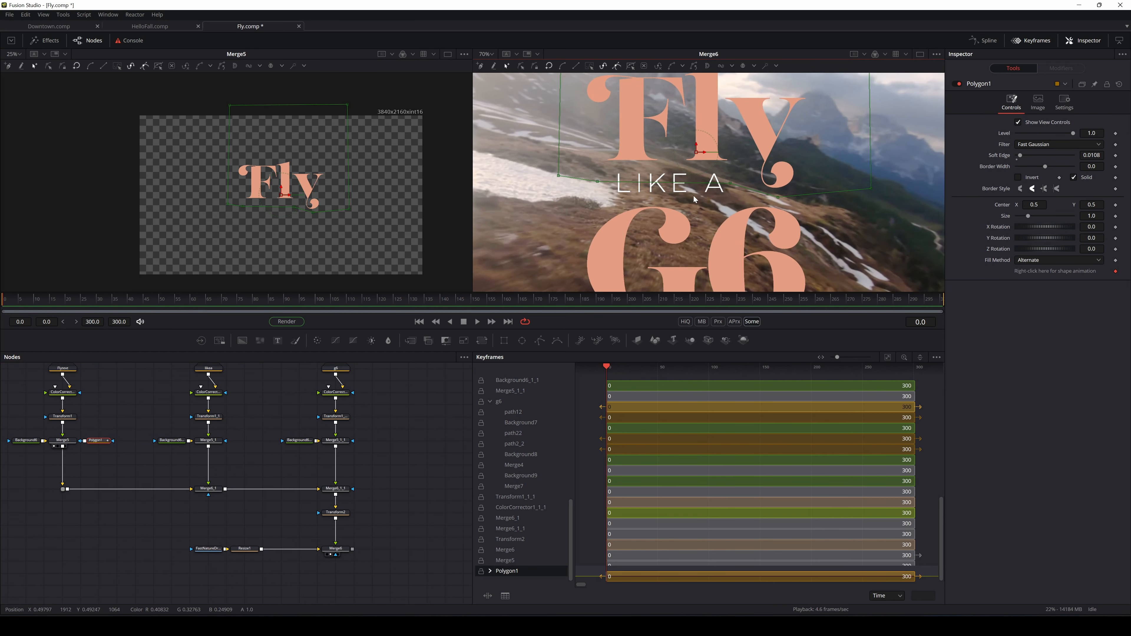
{"action": "scroll", "coordinate": [698, 191], "scroll_direction": "up", "scroll_amount": 2}
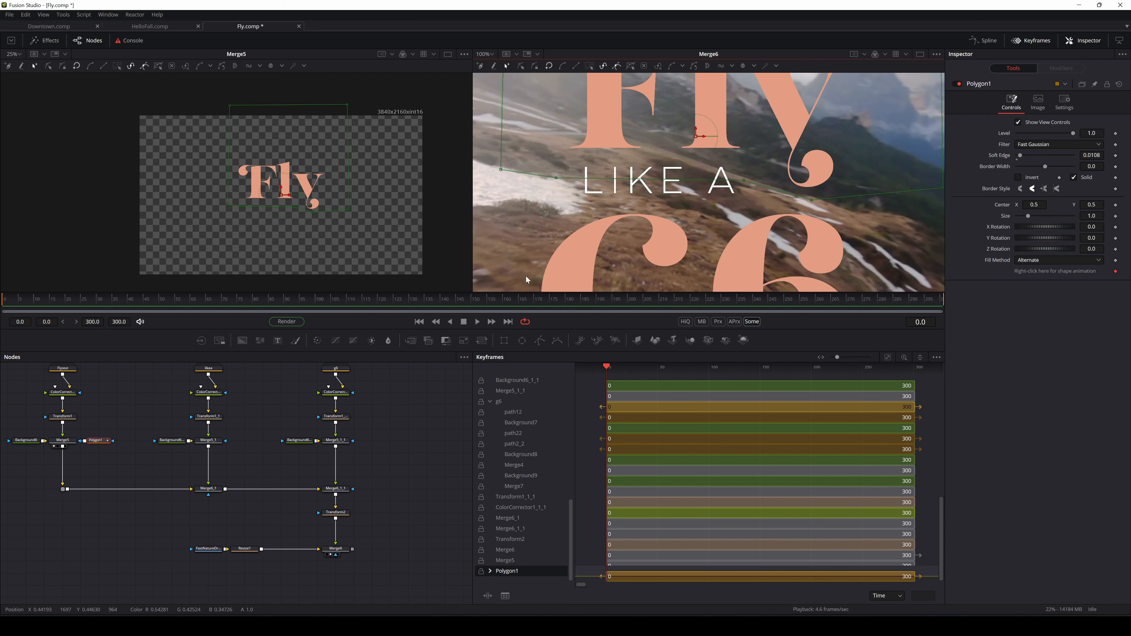
Add a Rectangle mask node connected to Merge5_1's mask input
{"action": "left_click_drag", "start_coordinate": [260, 379], "coordinate": [253, 385]}
{"action": "left_click_drag", "start_coordinate": [508, 344], "coordinate": [229, 457]}
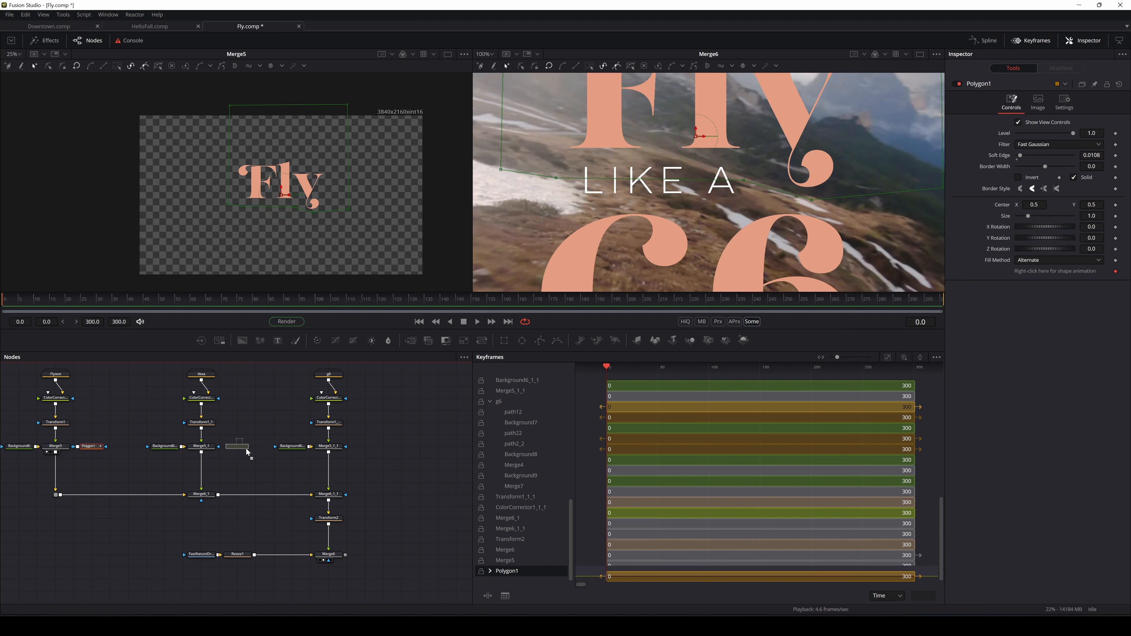
{"action": "left_click_drag", "start_coordinate": [248, 452], "coordinate": [247, 449]}
Make Rectangle1 inverted, height 1.0, centre Y 0.967, Soft Edge 0.0156 over LIKE A
{"action": "left_click", "coordinate": [239, 463]}
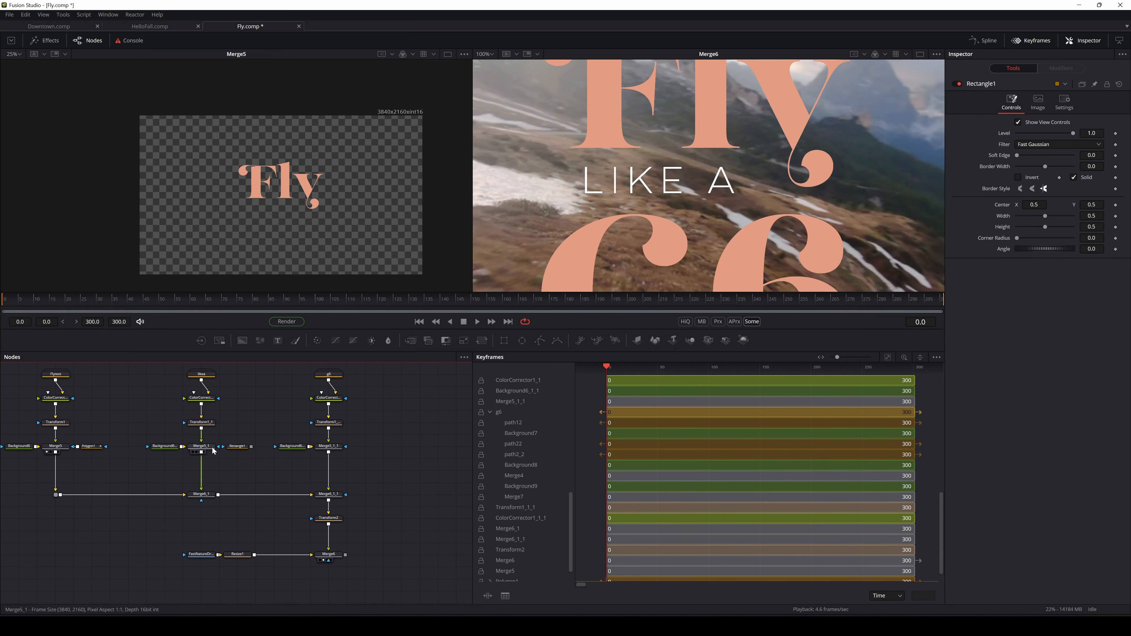
{"action": "left_click", "coordinate": [192, 452]}
{"action": "left_click", "coordinate": [245, 449]}
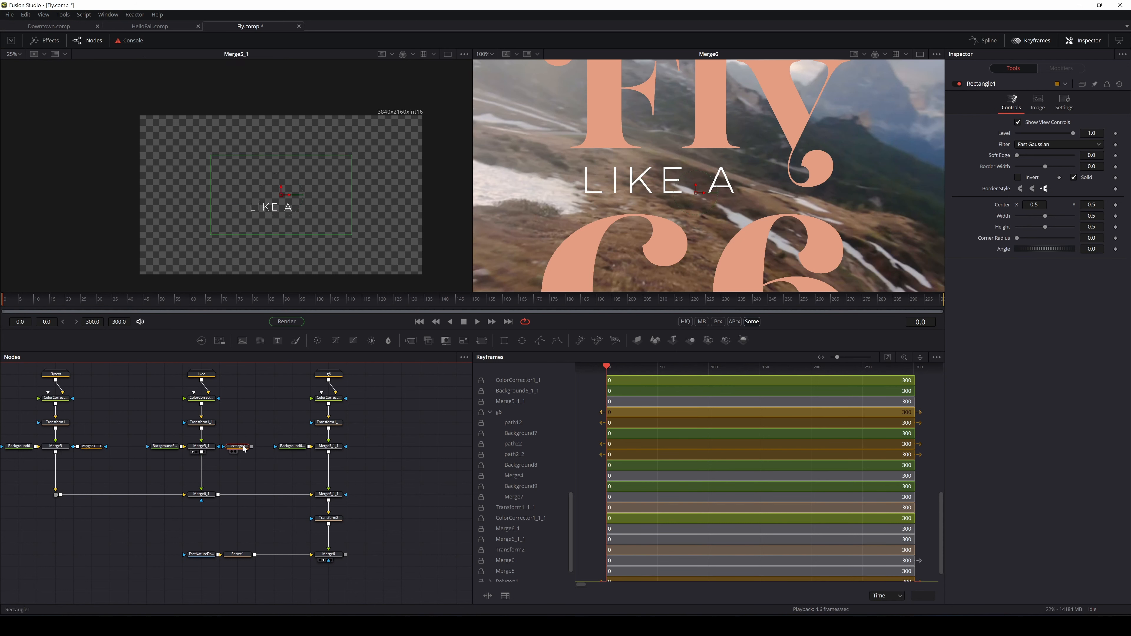
{"action": "left_click_drag", "start_coordinate": [282, 191], "coordinate": [281, 184]}
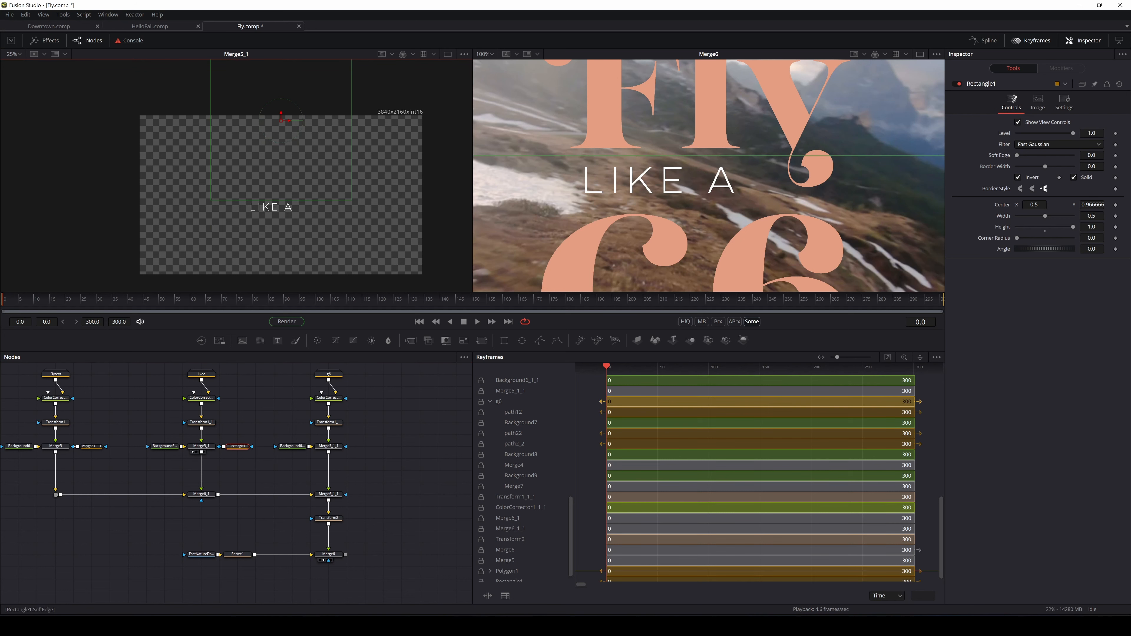
{"action": "left_click_drag", "start_coordinate": [1092, 155], "coordinate": [1098, 155]}
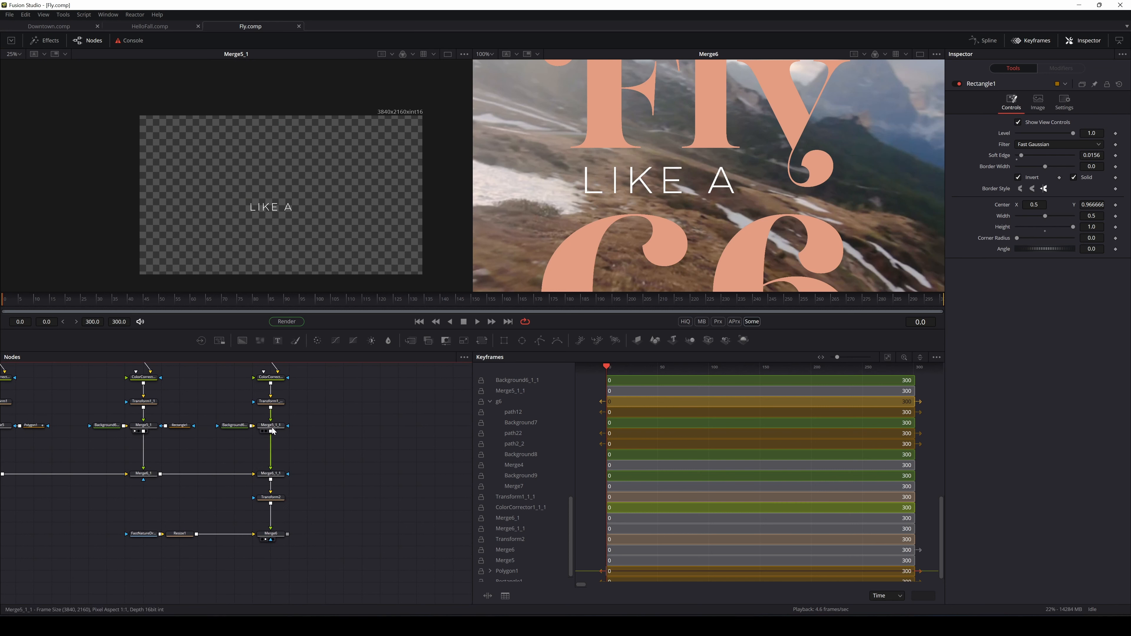
{"action": "left_click_drag", "start_coordinate": [539, 341], "coordinate": [320, 435]}
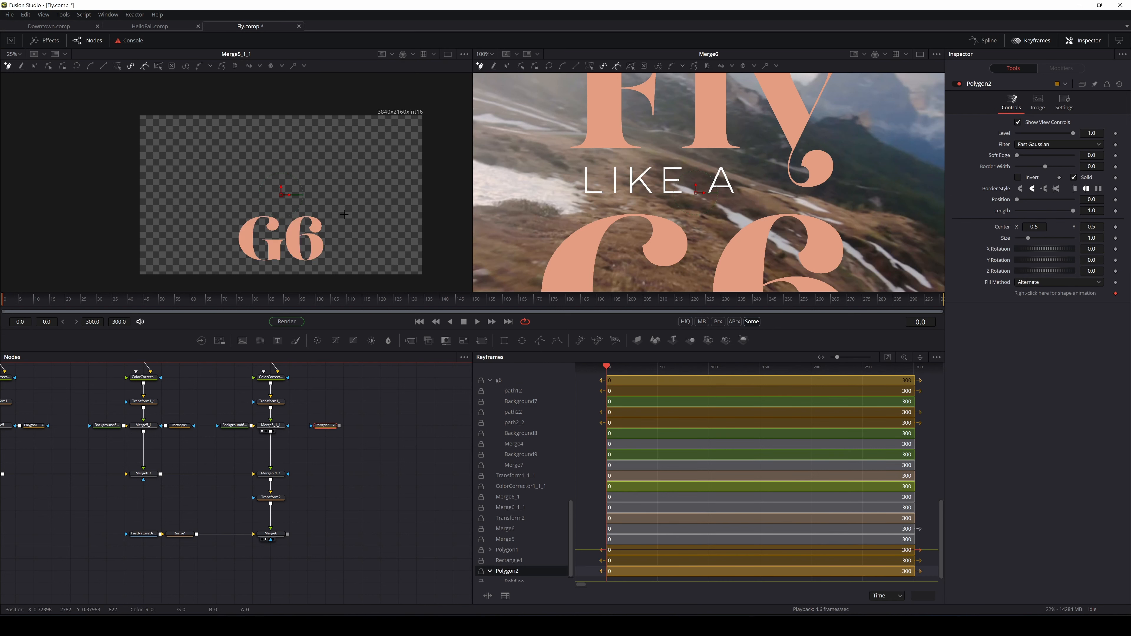
Mask G6 with Polygon2 at Soft Edge 0.0063 and scrub to preview later frames
{"action": "scroll", "coordinate": [354, 208], "scroll_direction": "down", "scroll_amount": 2}
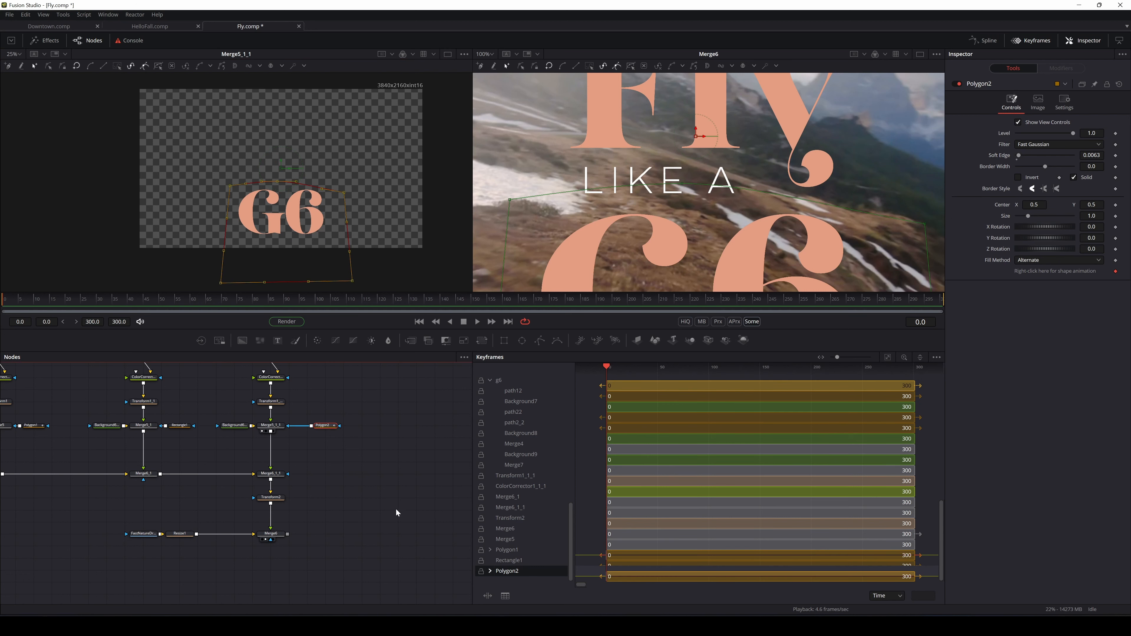
{"action": "left_click", "coordinate": [400, 432]}
{"action": "left_click_drag", "start_coordinate": [314, 262], "coordinate": [300, 255]}
{"action": "scroll", "coordinate": [702, 201], "scroll_direction": "down", "scroll_amount": 5}
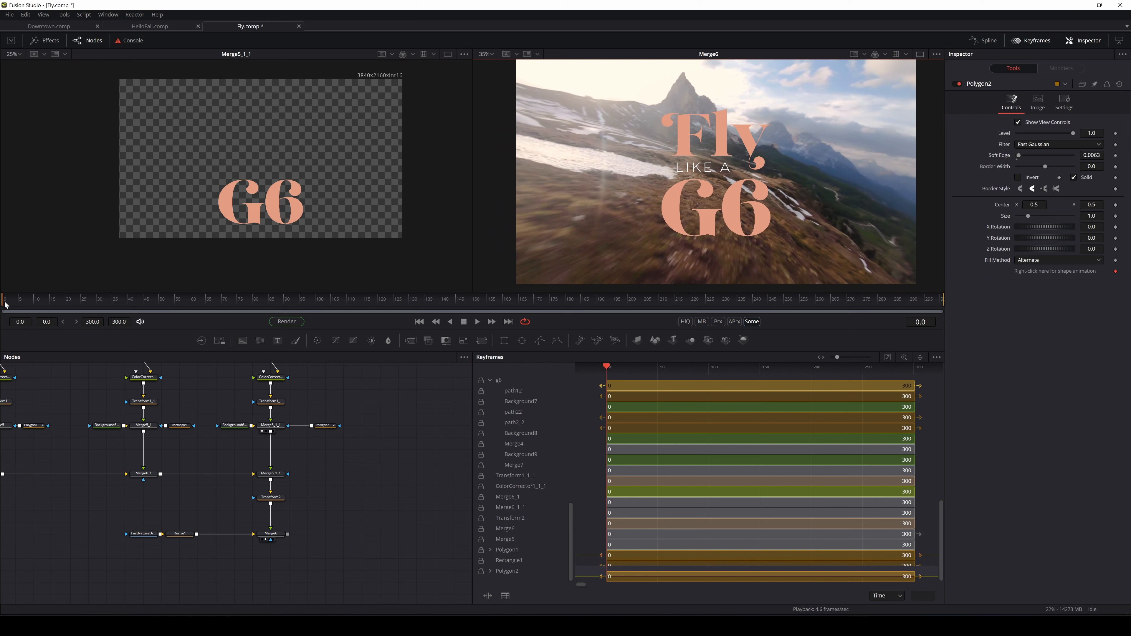
{"action": "left_click_drag", "start_coordinate": [6, 305], "coordinate": [159, 314]}
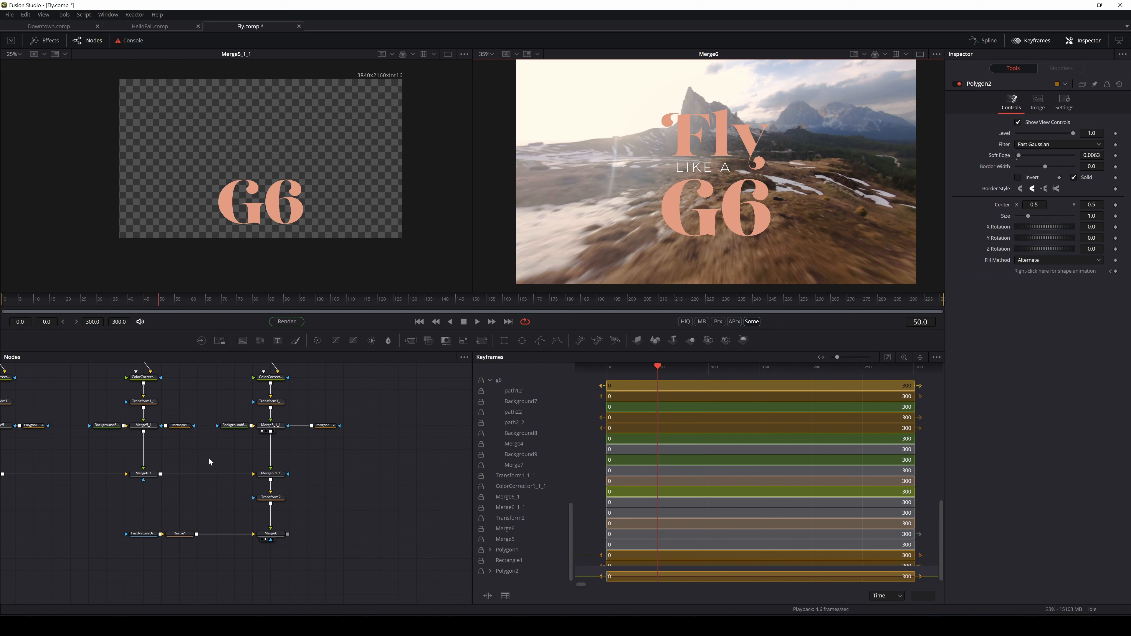
{"action": "left_click_drag", "start_coordinate": [208, 457], "coordinate": [270, 463]}
{"action": "left_click", "coordinate": [341, 408]}
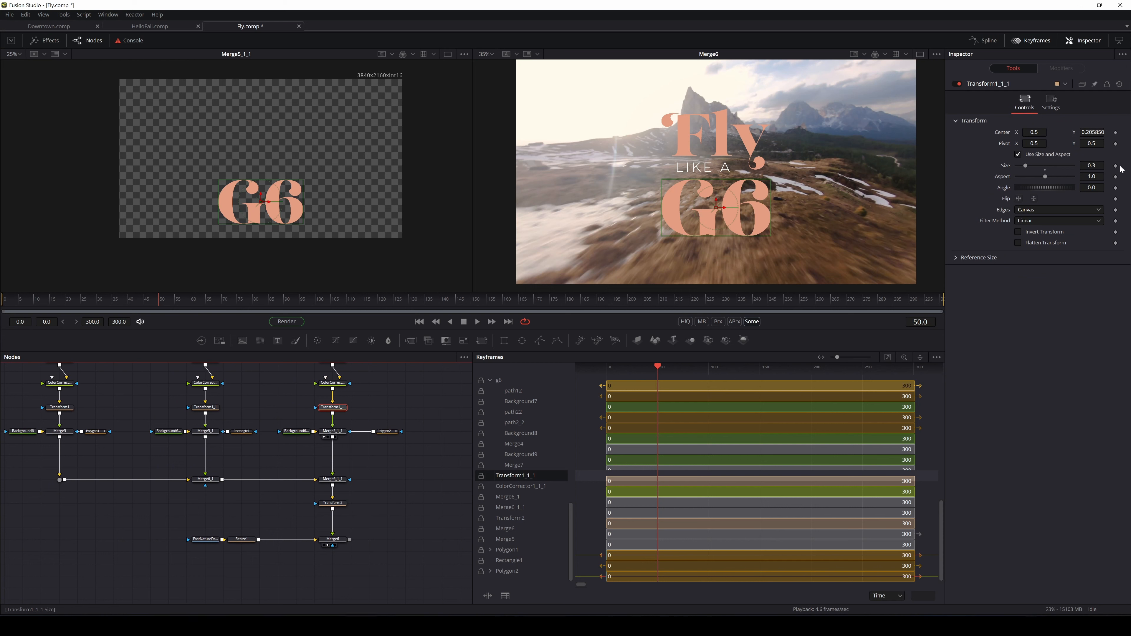
Animate the Center of the G6, LIKE A and Fly transforms along a path
{"action": "left_click", "coordinate": [1115, 133]}
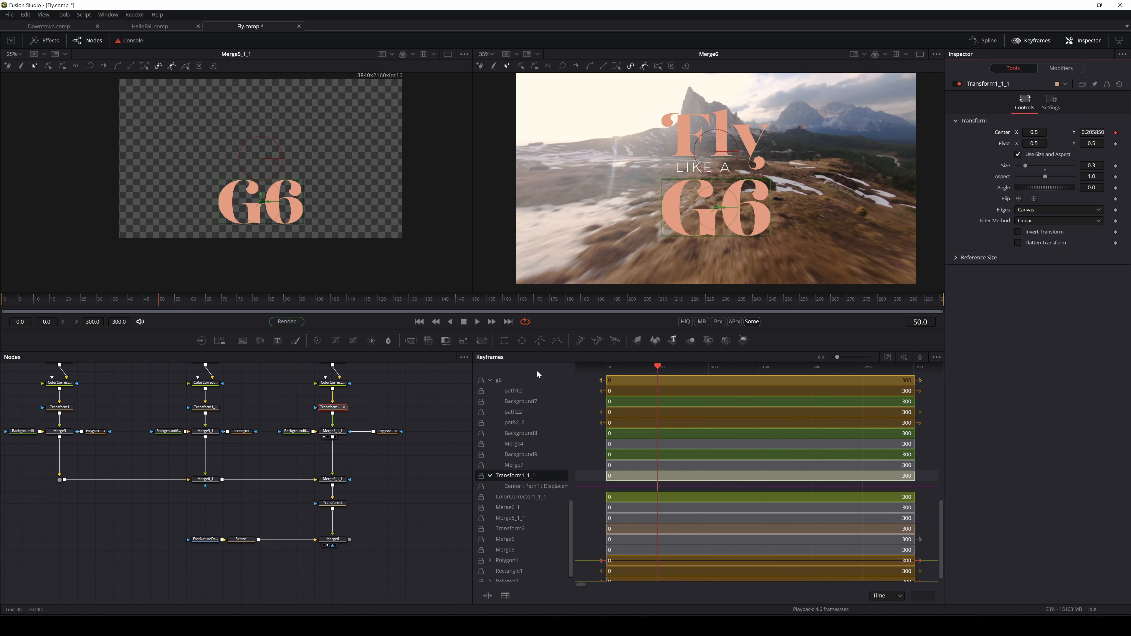
{"action": "left_click", "coordinate": [215, 413]}
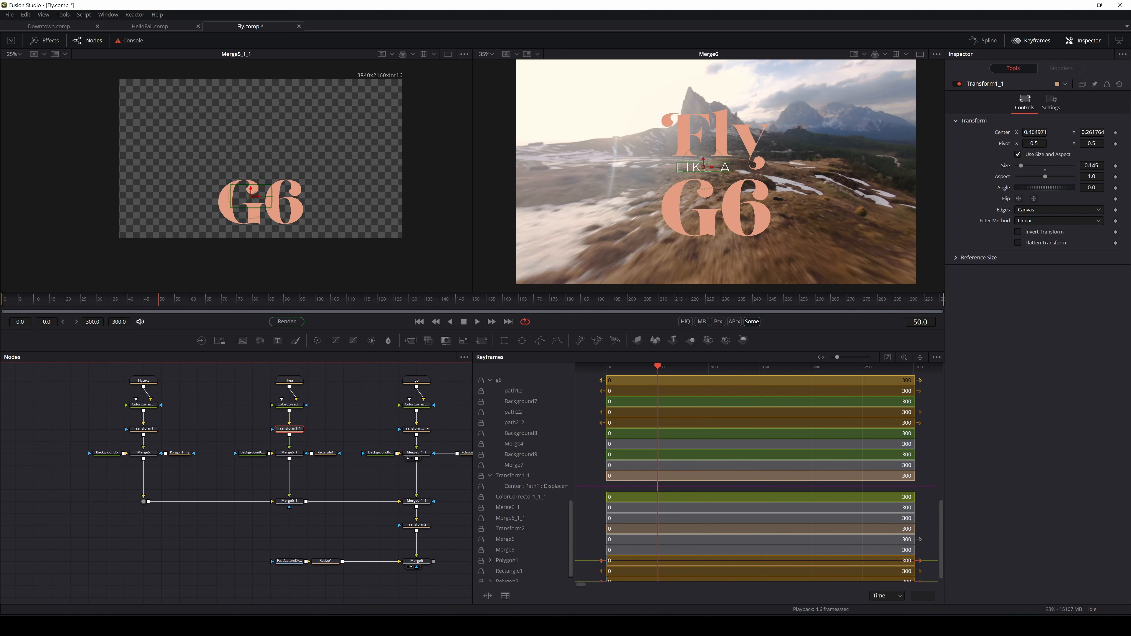
{"action": "left_click", "coordinate": [1115, 132]}
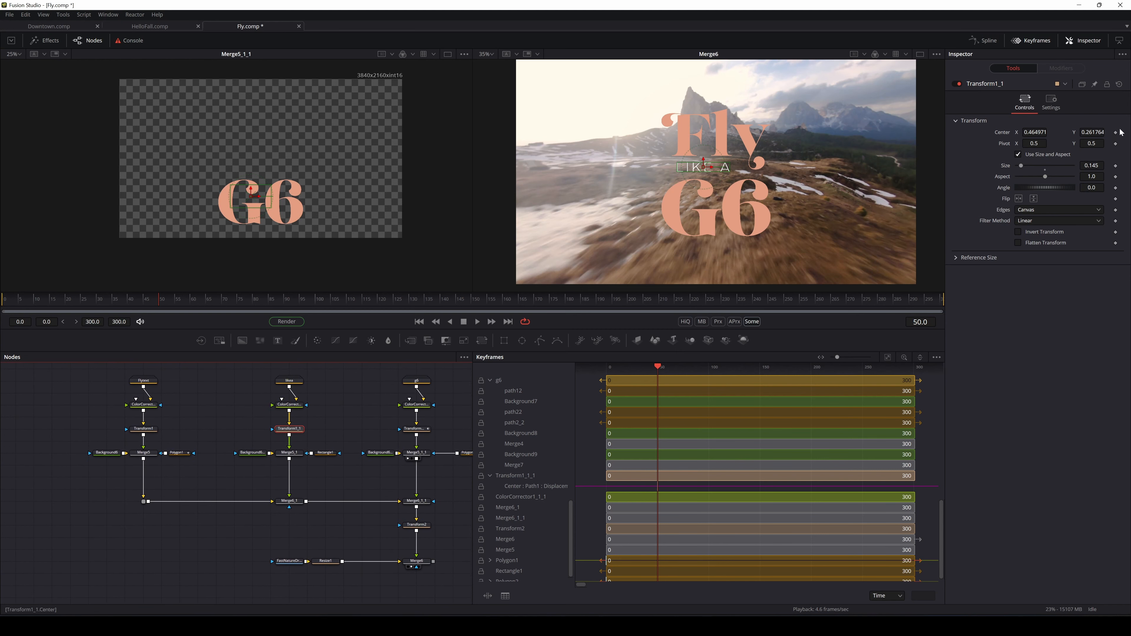
{"action": "left_click", "coordinate": [153, 429]}
{"action": "left_click", "coordinate": [1115, 133]}
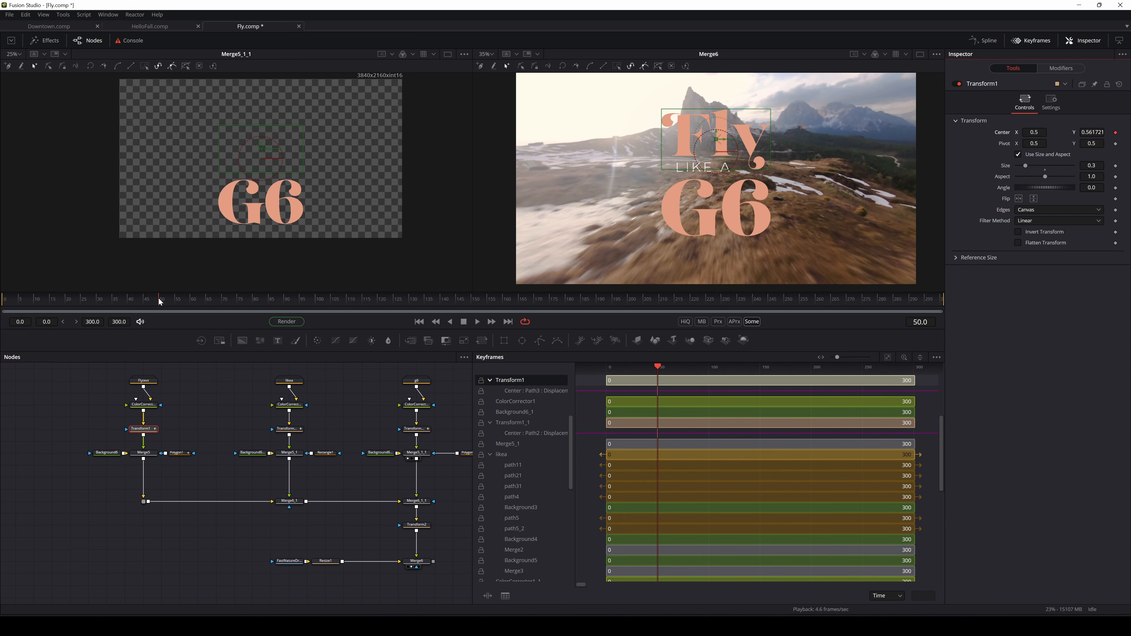
At frame 15, lower the Fly word to Center Y 0.227 so it's hidden
{"action": "left_click_drag", "start_coordinate": [154, 301], "coordinate": [50, 315]}
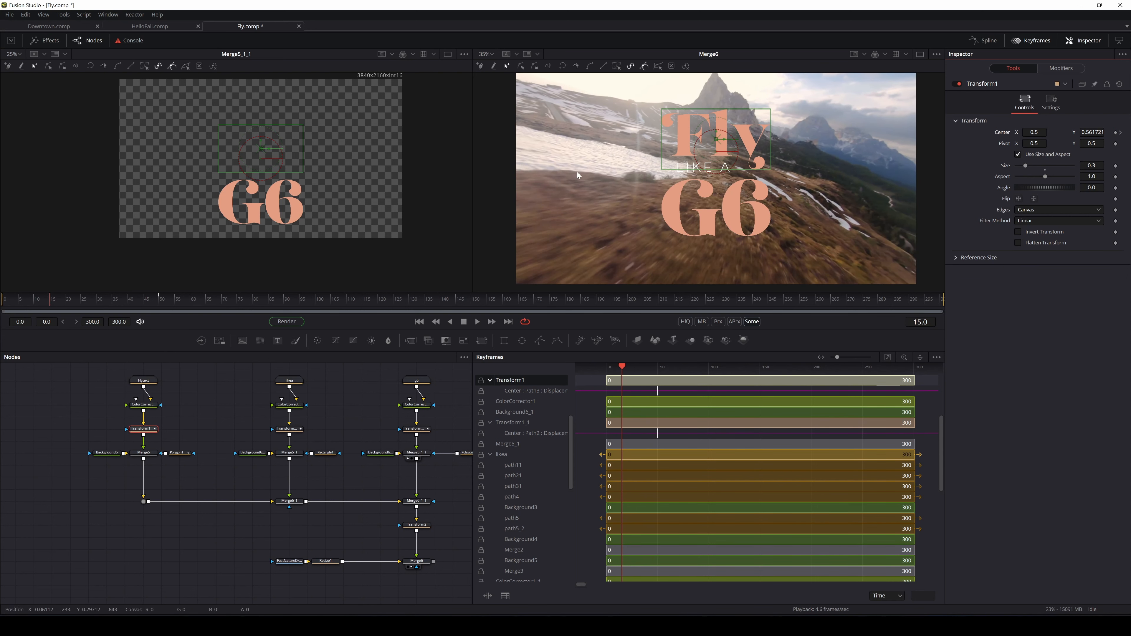
{"action": "left_click", "coordinate": [143, 431]}
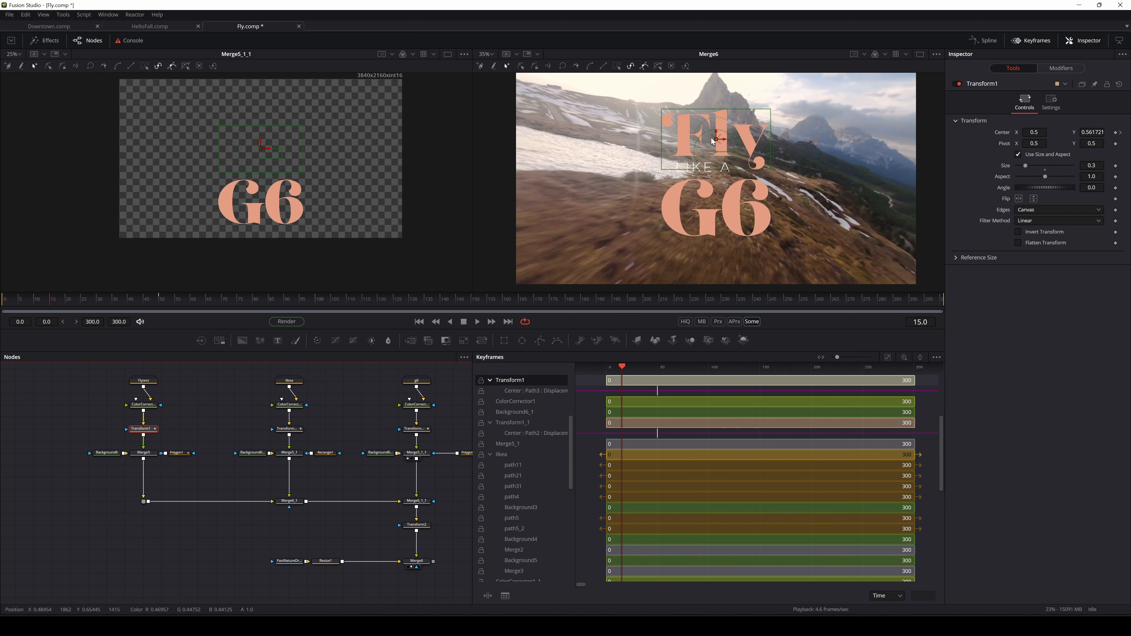
{"action": "left_click_drag", "start_coordinate": [713, 142], "coordinate": [725, 203]}
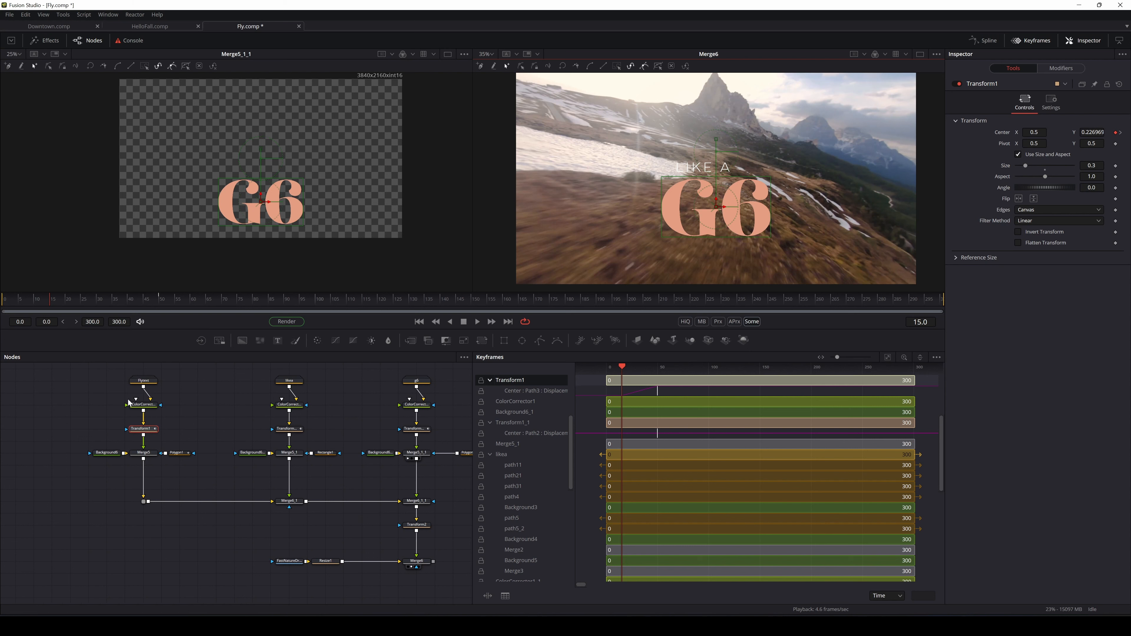
At frame 15, raise LIKE A and G6 out of view, undoing one misplaced G6 move
{"action": "left_click", "coordinate": [289, 429]}
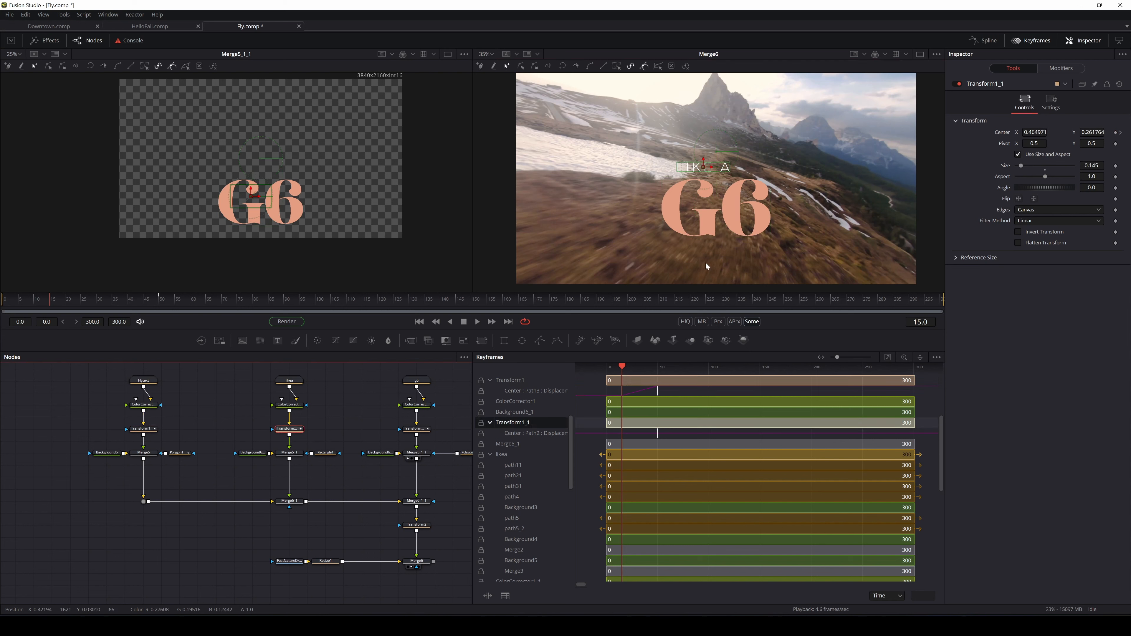
{"action": "left_click_drag", "start_coordinate": [703, 158], "coordinate": [708, 127]}
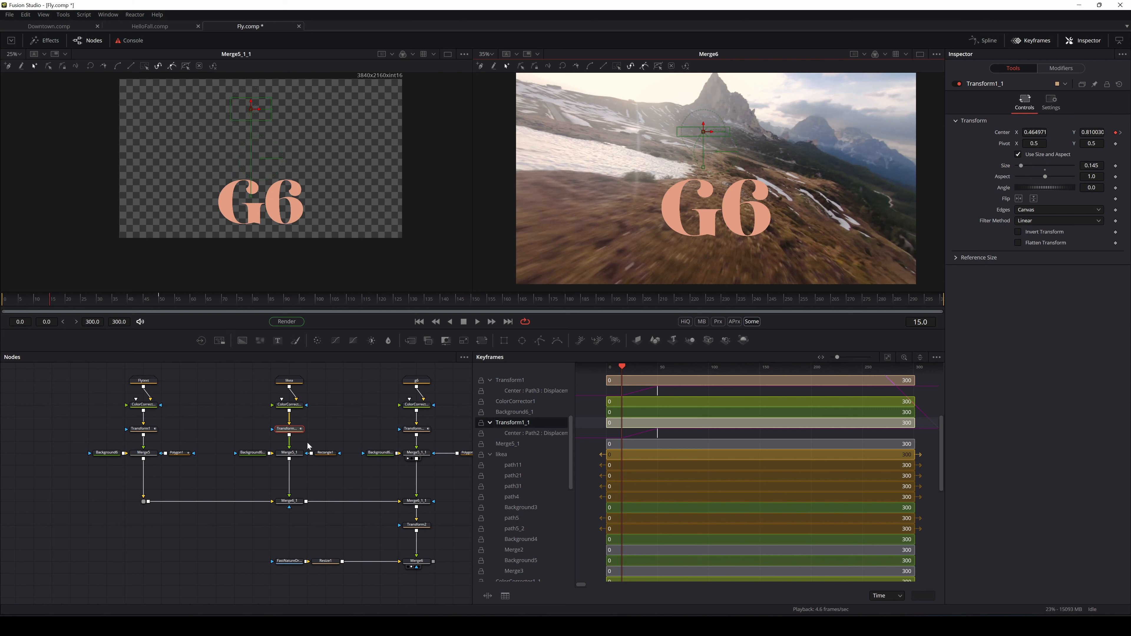
{"action": "left_click_drag", "start_coordinate": [381, 418], "coordinate": [349, 421]}
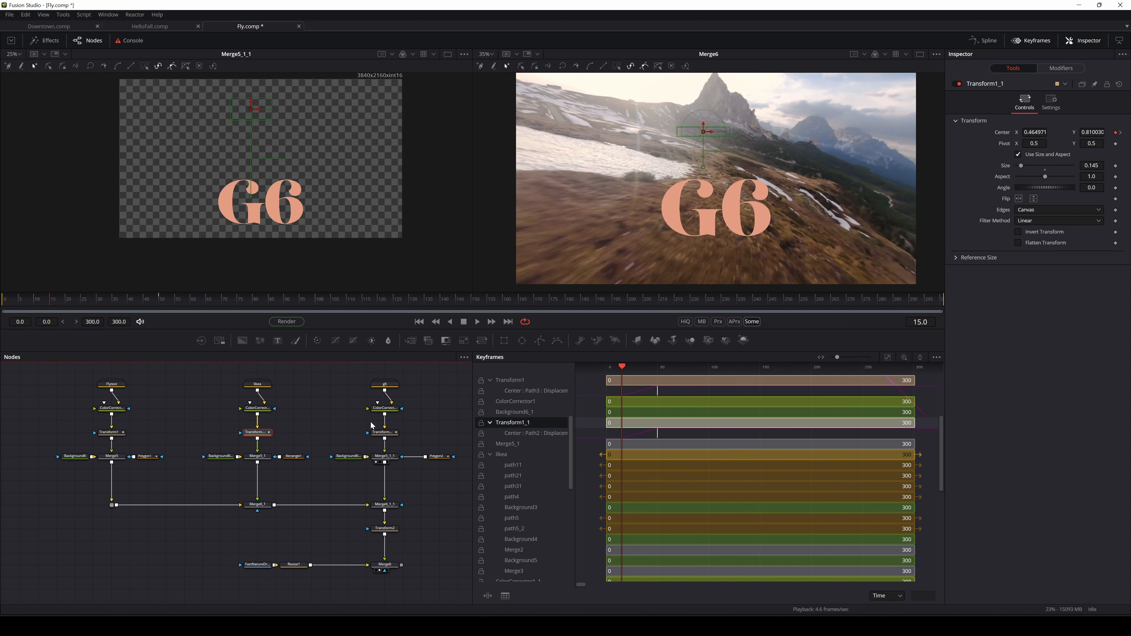
{"action": "left_click", "coordinate": [387, 433]}
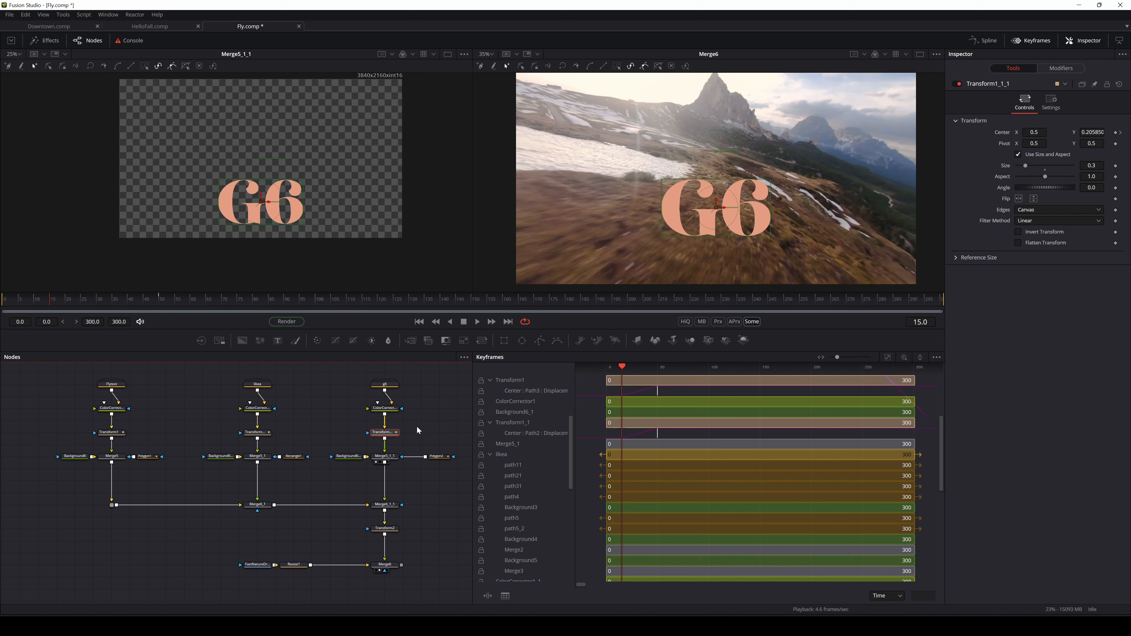
{"action": "left_click", "coordinate": [717, 200]}
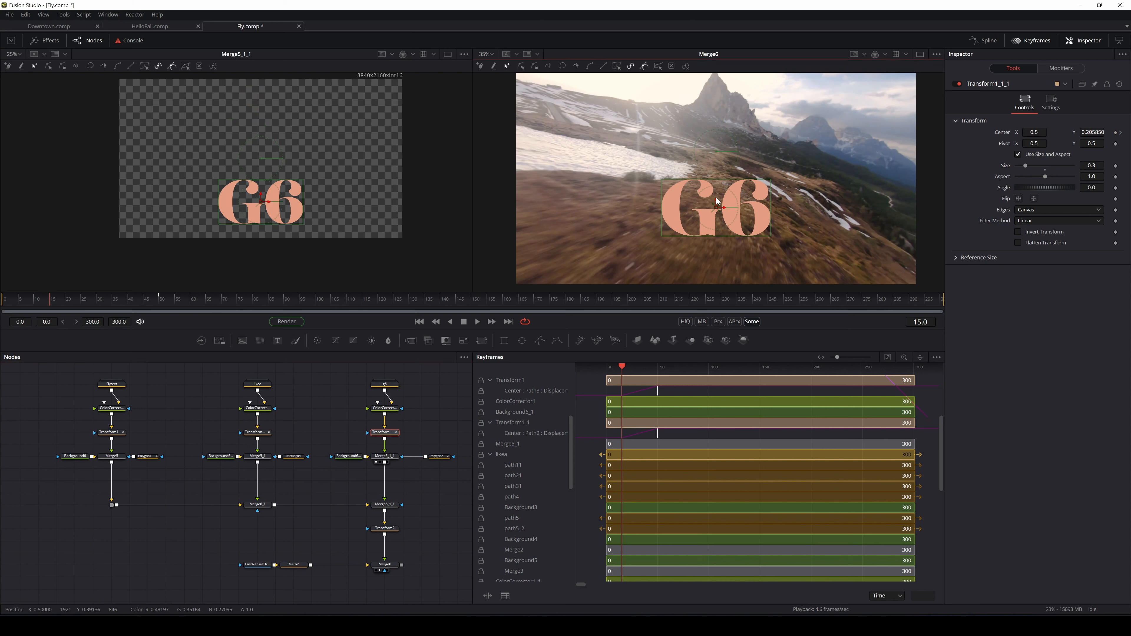
{"action": "left_click_drag", "start_coordinate": [721, 211], "coordinate": [721, 199]}
{"action": "key", "text": "ctrl+z"}
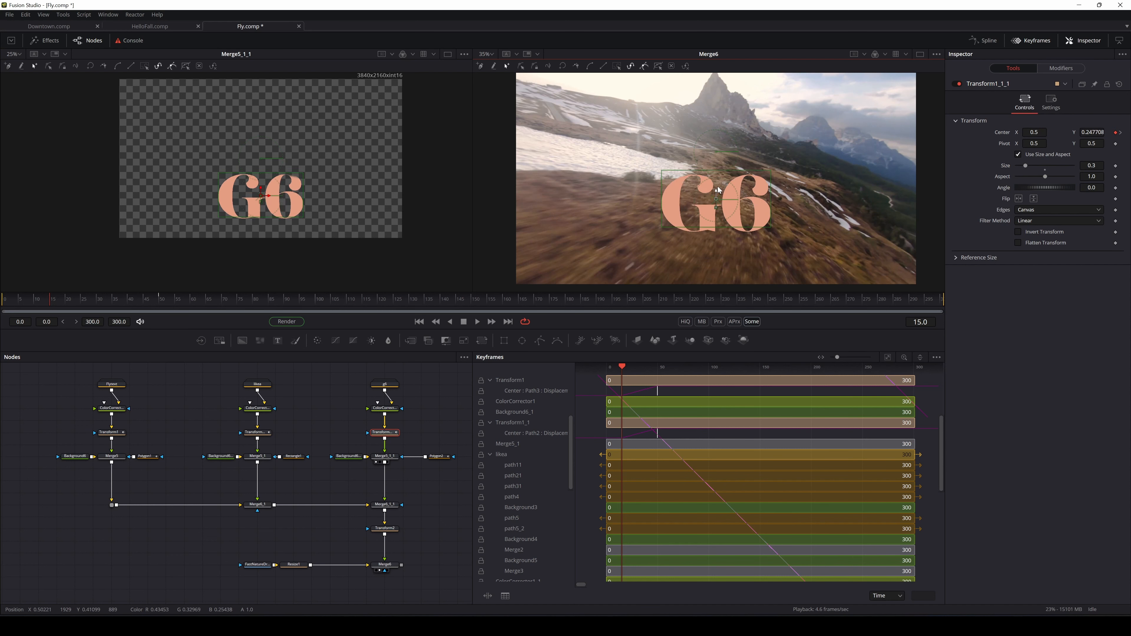
{"action": "left_click_drag", "start_coordinate": [716, 201], "coordinate": [723, 111]}
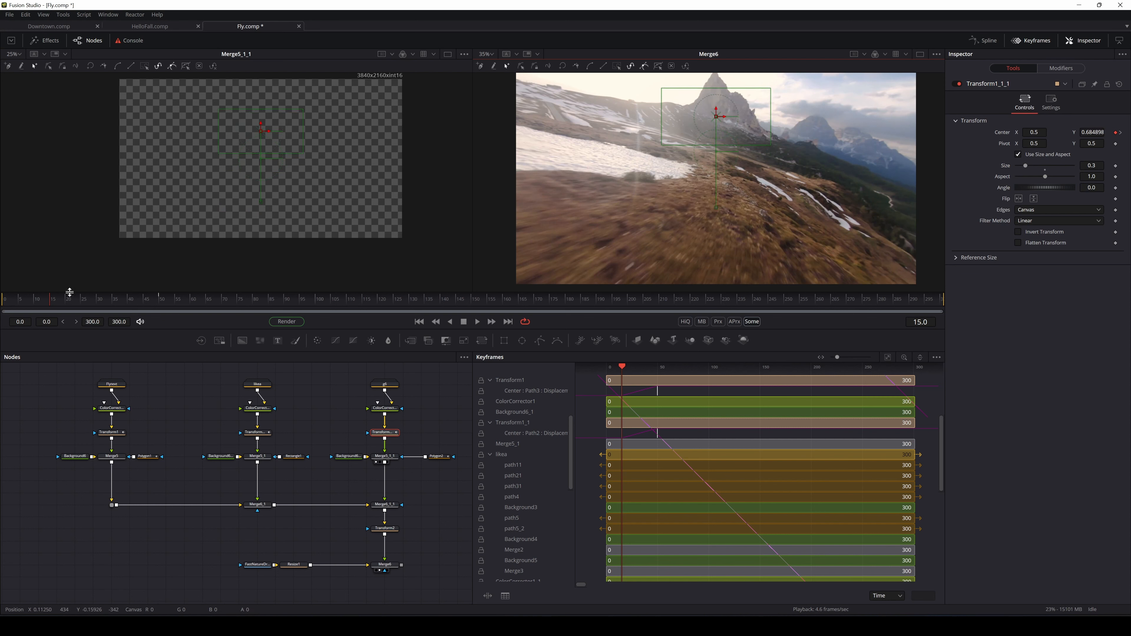
Scrub the timeline to preview the title words animating in
{"action": "left_click", "coordinate": [55, 305]}
{"action": "left_click_drag", "start_coordinate": [54, 305], "coordinate": [16, 344]}
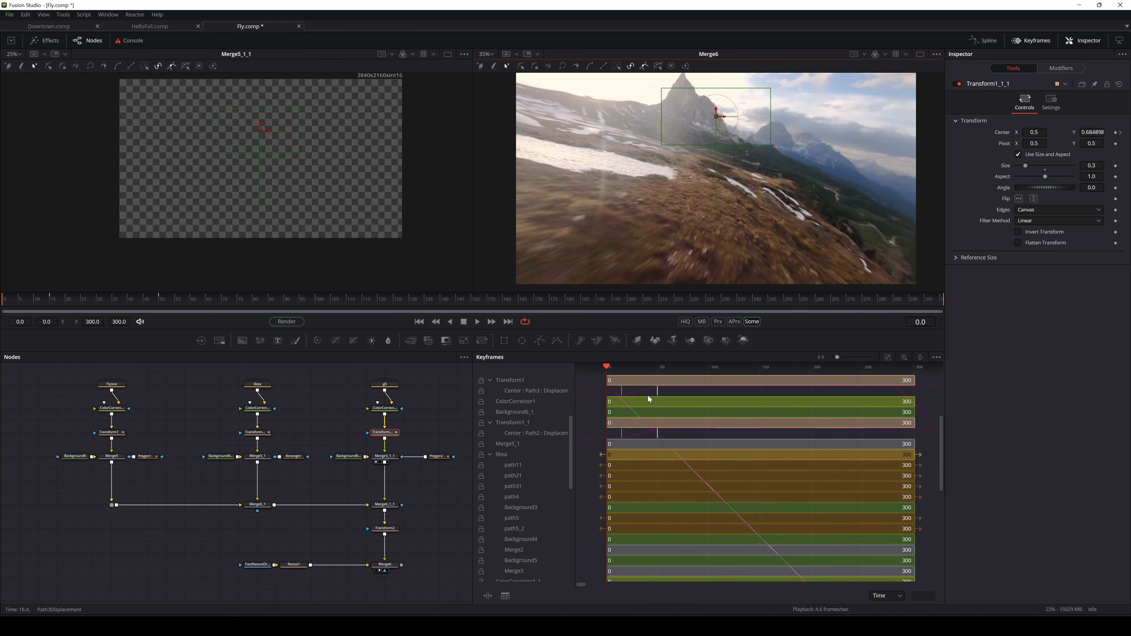
{"action": "scroll", "coordinate": [725, 470], "scroll_direction": "up", "scroll_amount": 5}
{"action": "scroll", "coordinate": [725, 469], "scroll_direction": "down", "scroll_amount": 6}
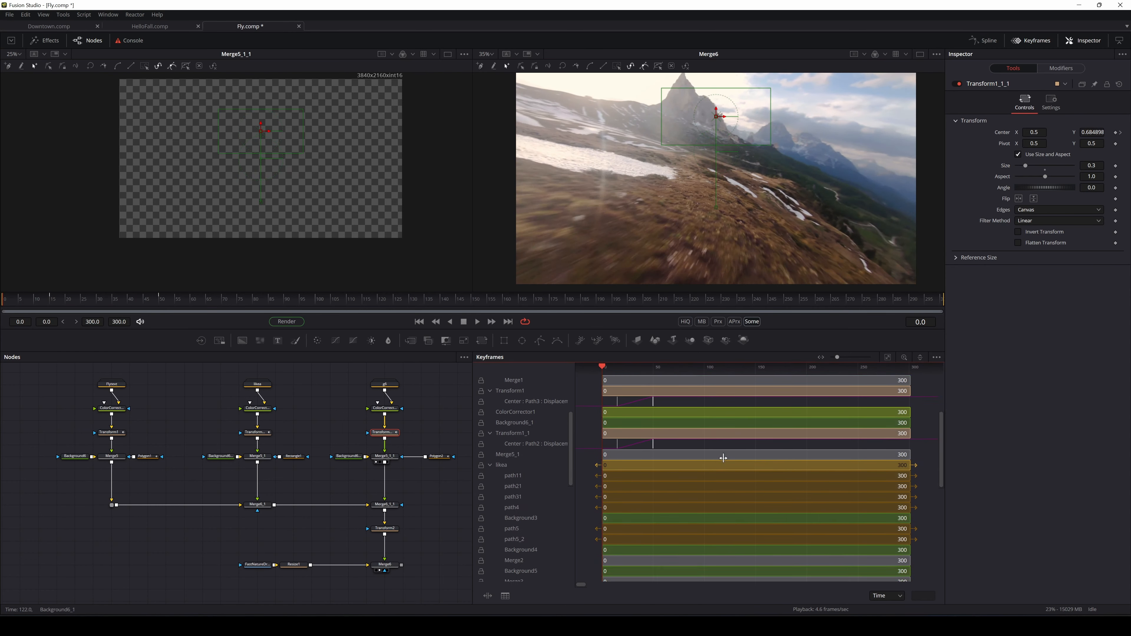
Select the Fly, LikeA and G6 transforms in turn, then open the Fly transform's context menu
{"action": "left_click", "coordinate": [119, 438]}
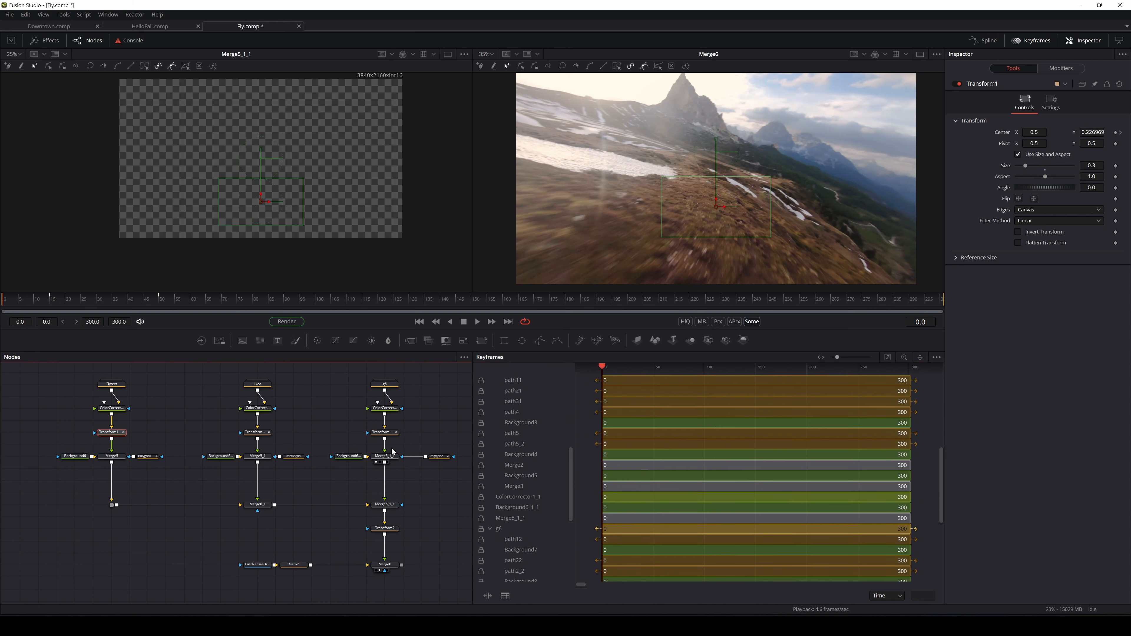
{"action": "scroll", "coordinate": [162, 436], "scroll_direction": "up", "scroll_amount": 2}
{"action": "left_click", "coordinate": [359, 431]}
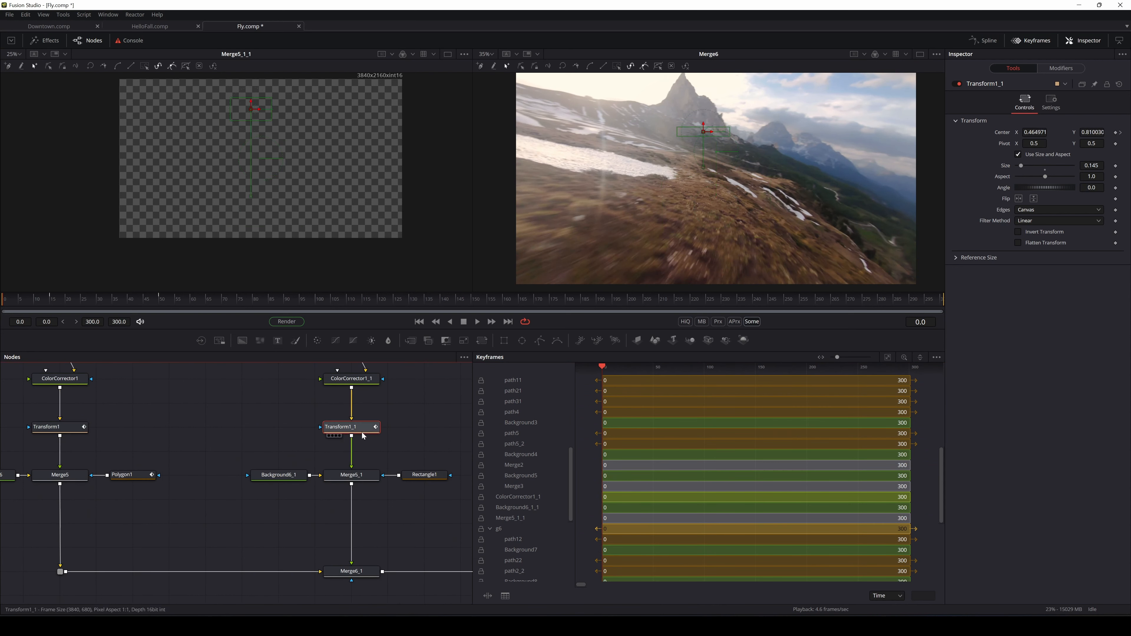
{"action": "left_click_drag", "start_coordinate": [393, 444], "coordinate": [202, 492]}
{"action": "left_click", "coordinate": [422, 475]}
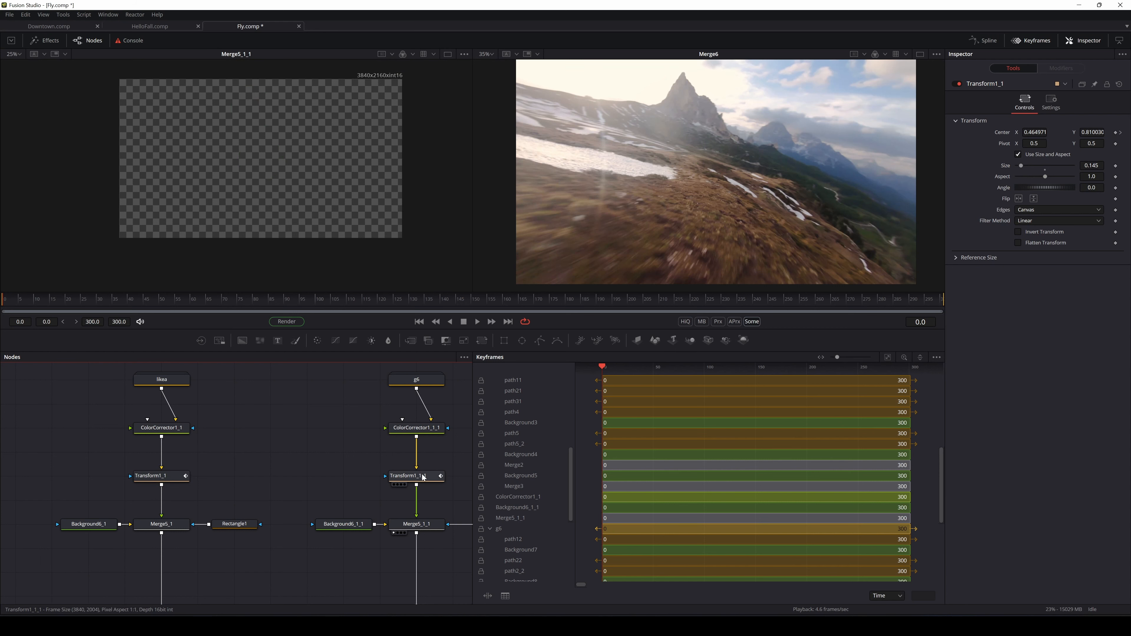
{"action": "left_click_drag", "start_coordinate": [139, 419], "coordinate": [397, 409]}
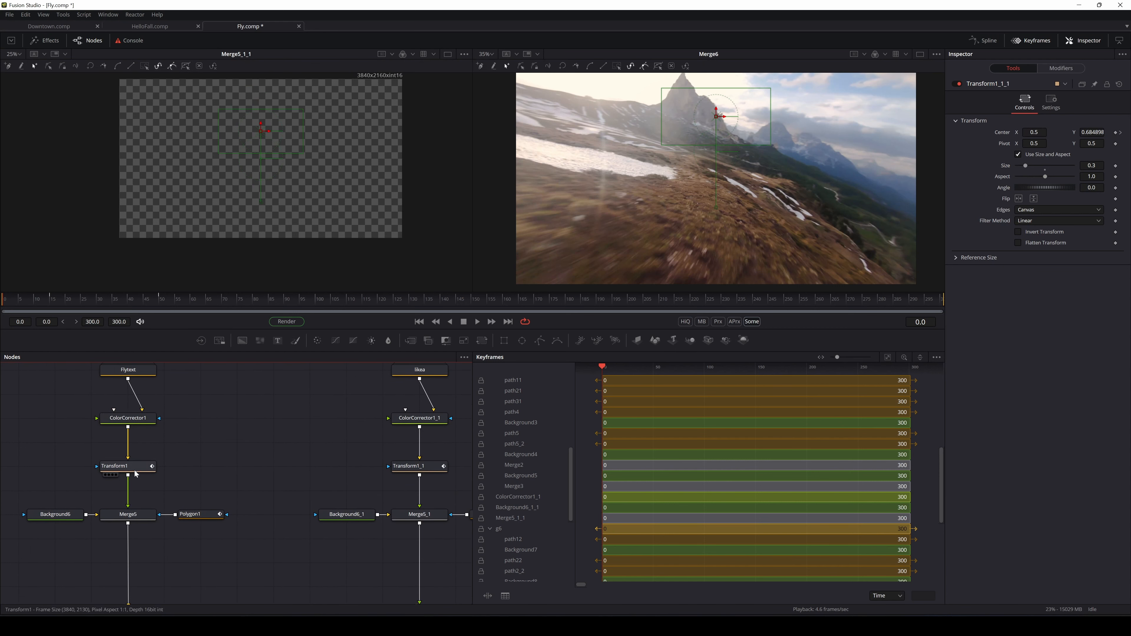
{"action": "right_click", "coordinate": [136, 470]}
Rename the Fly transform node 'Fly' and pick its track in the keyframes list
{"action": "left_click", "coordinate": [160, 392]}
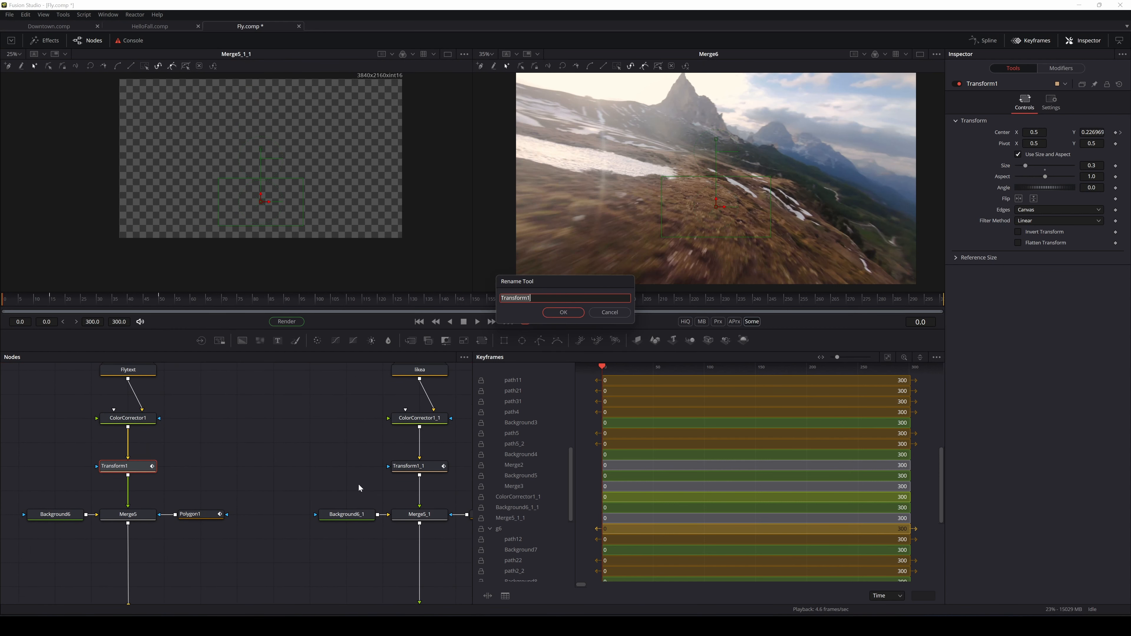
{"action": "type", "text": "Fl"}
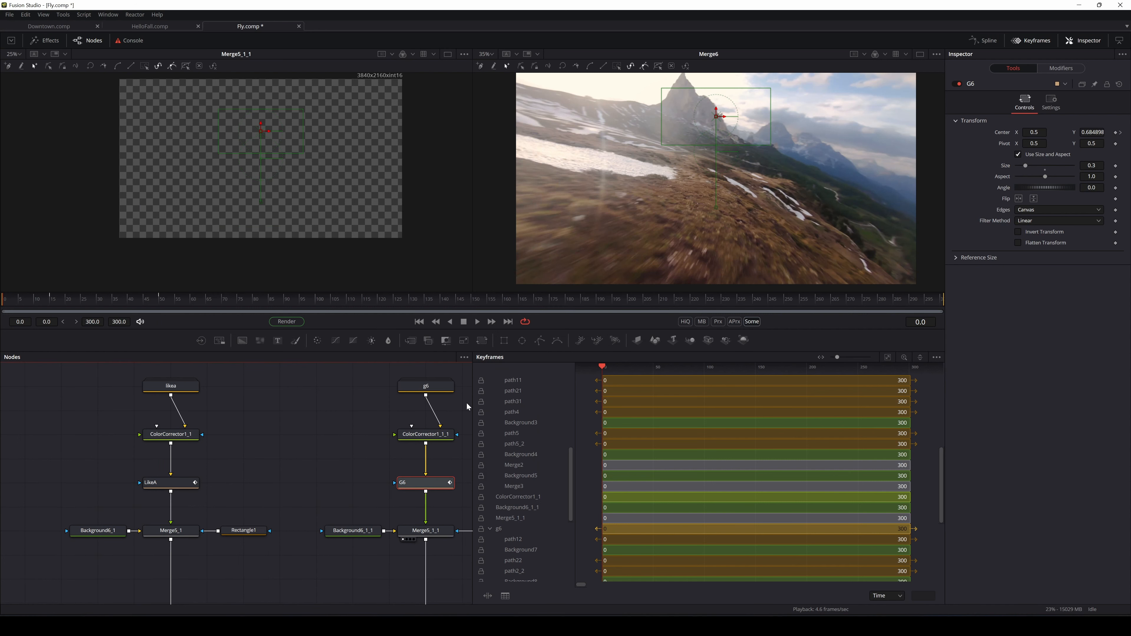
{"action": "left_click", "coordinate": [507, 528]}
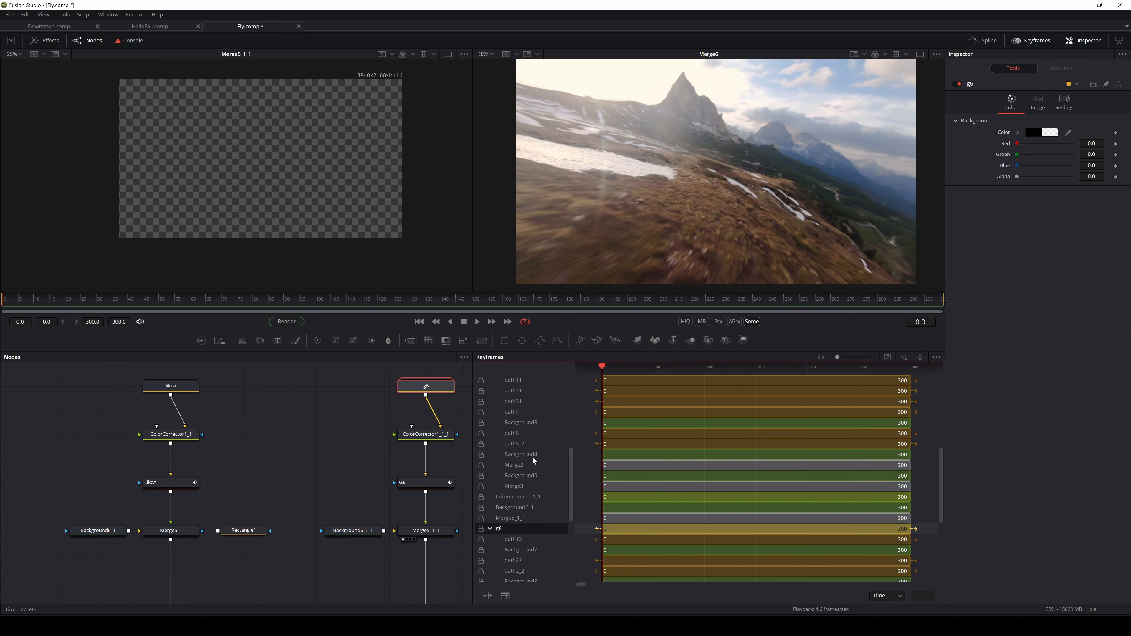
{"action": "scroll", "coordinate": [525, 461], "scroll_direction": "up", "scroll_amount": 5}
{"action": "left_click", "coordinate": [507, 455]}
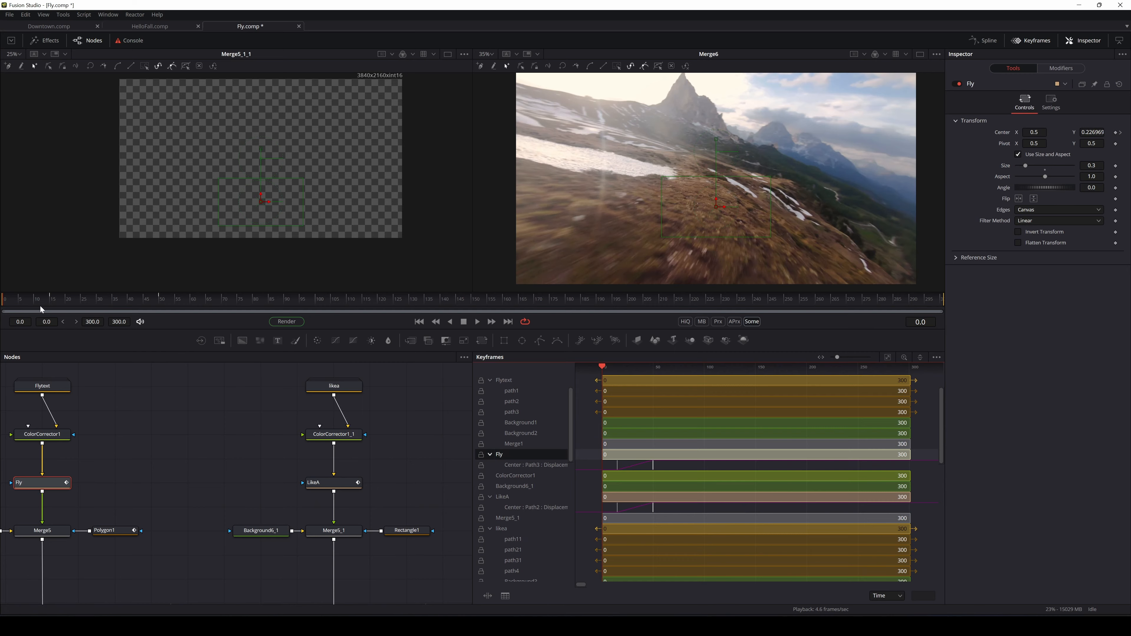
Delay the G6 Center path keyframes by about 9 frames and check the timing
{"action": "left_click_drag", "start_coordinate": [41, 310], "coordinate": [108, 306]}
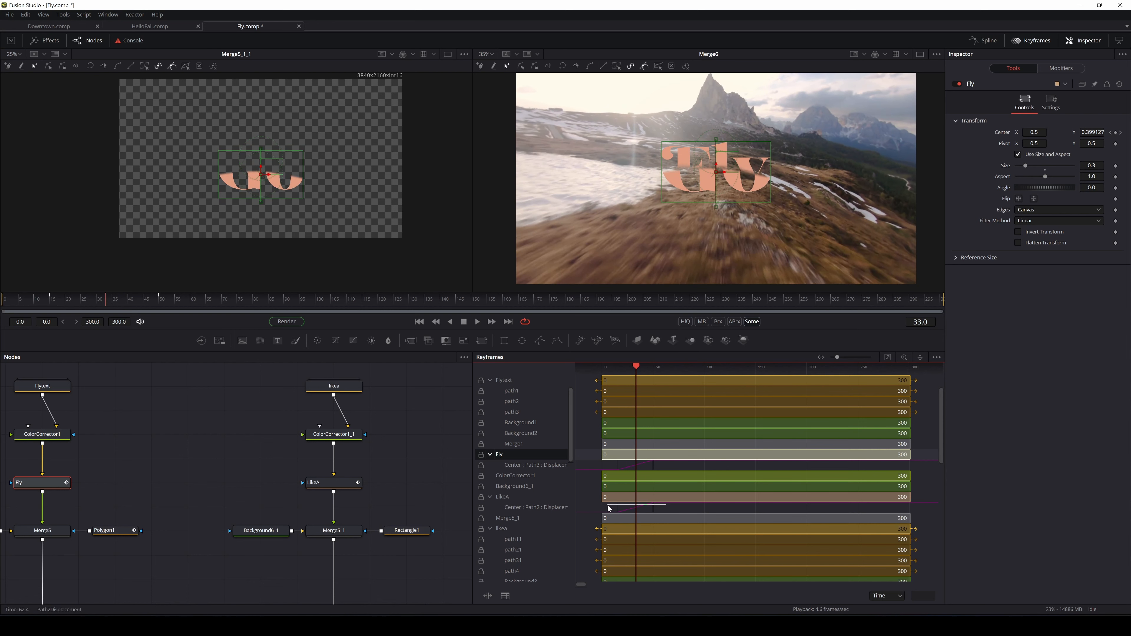
{"action": "left_click_drag", "start_coordinate": [608, 505], "coordinate": [608, 511]}
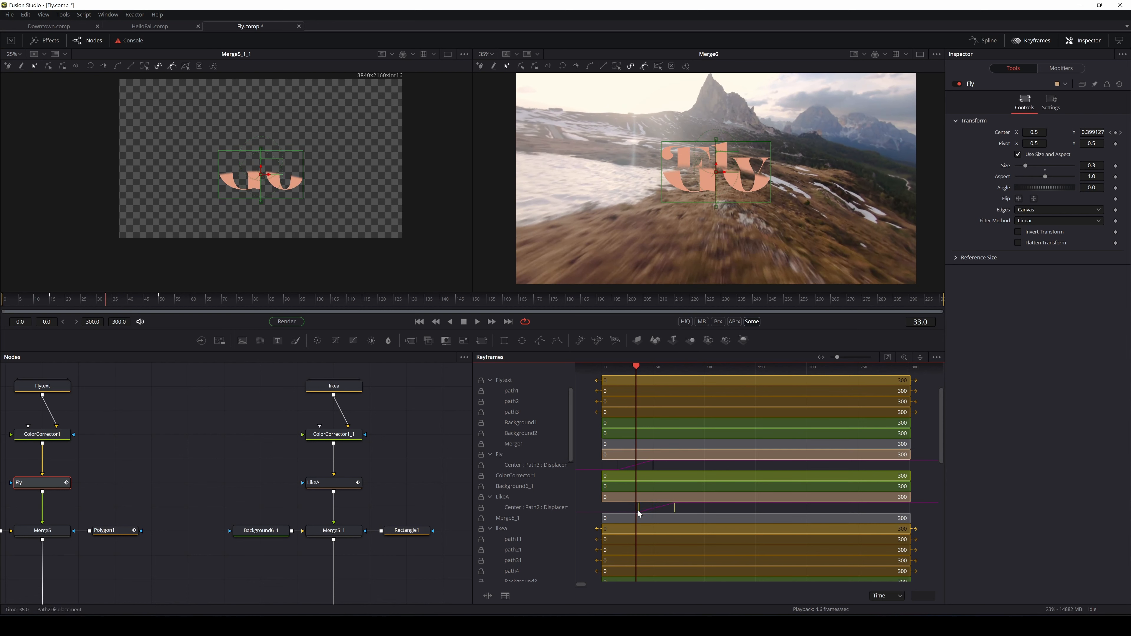
{"action": "scroll", "coordinate": [686, 476], "scroll_direction": "down", "scroll_amount": 8}
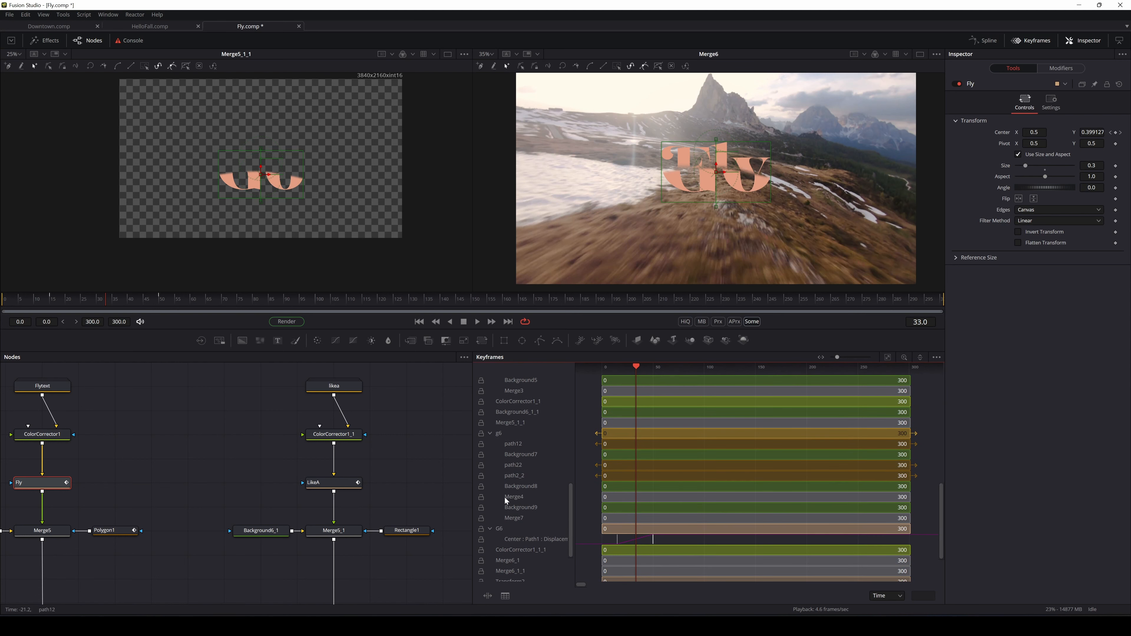
{"action": "left_click", "coordinate": [500, 529]}
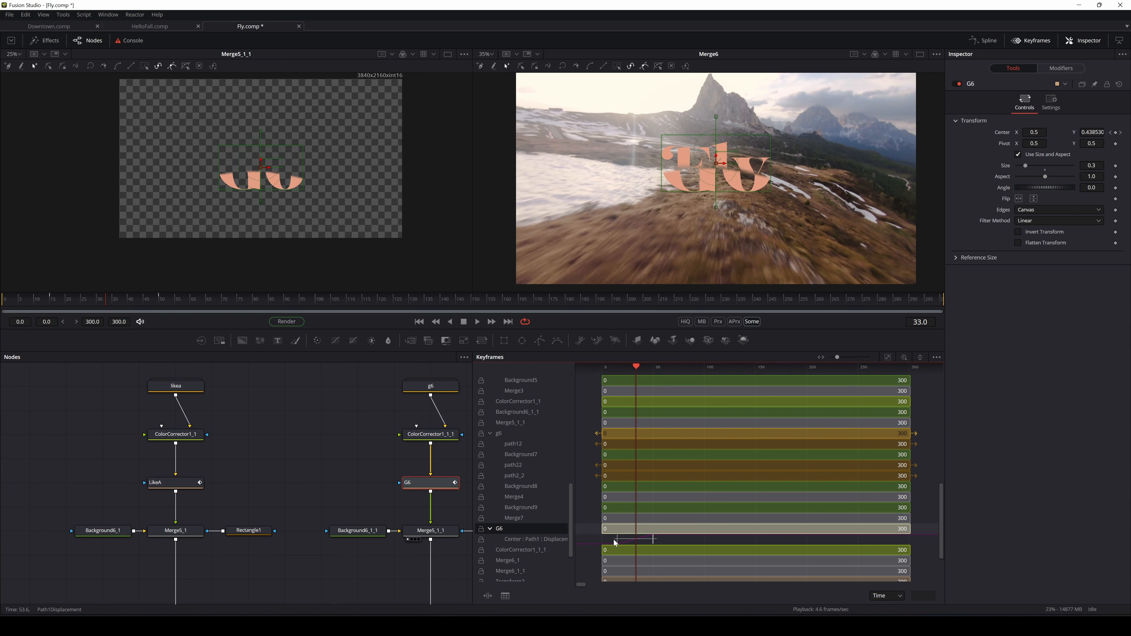
{"action": "left_click_drag", "start_coordinate": [615, 543], "coordinate": [638, 547]}
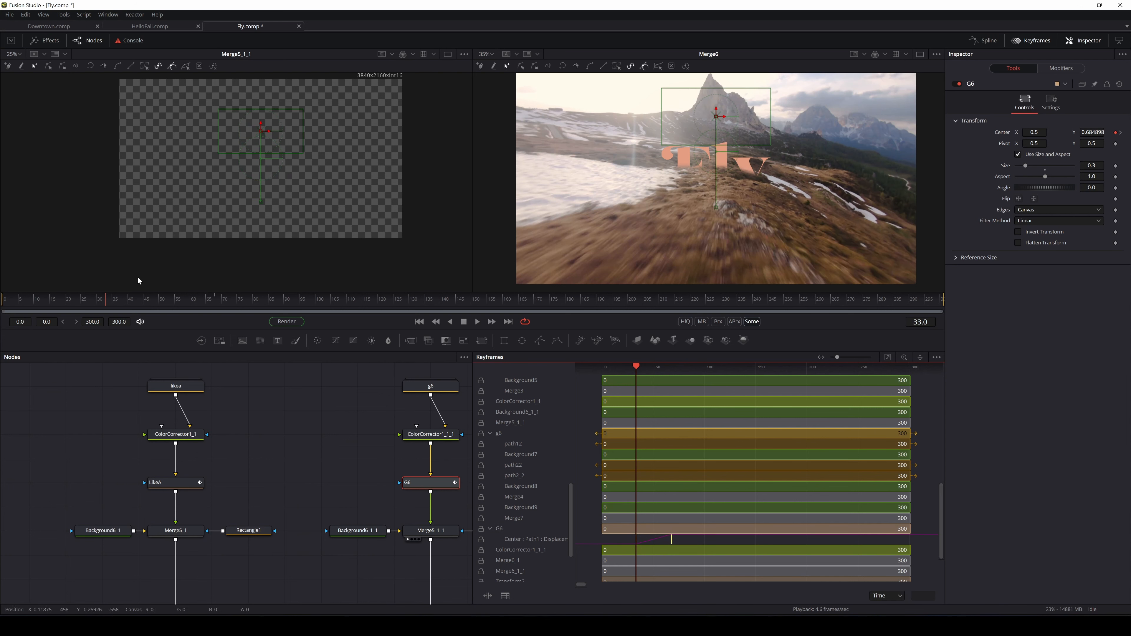
{"action": "left_click_drag", "start_coordinate": [107, 300], "coordinate": [243, 338]}
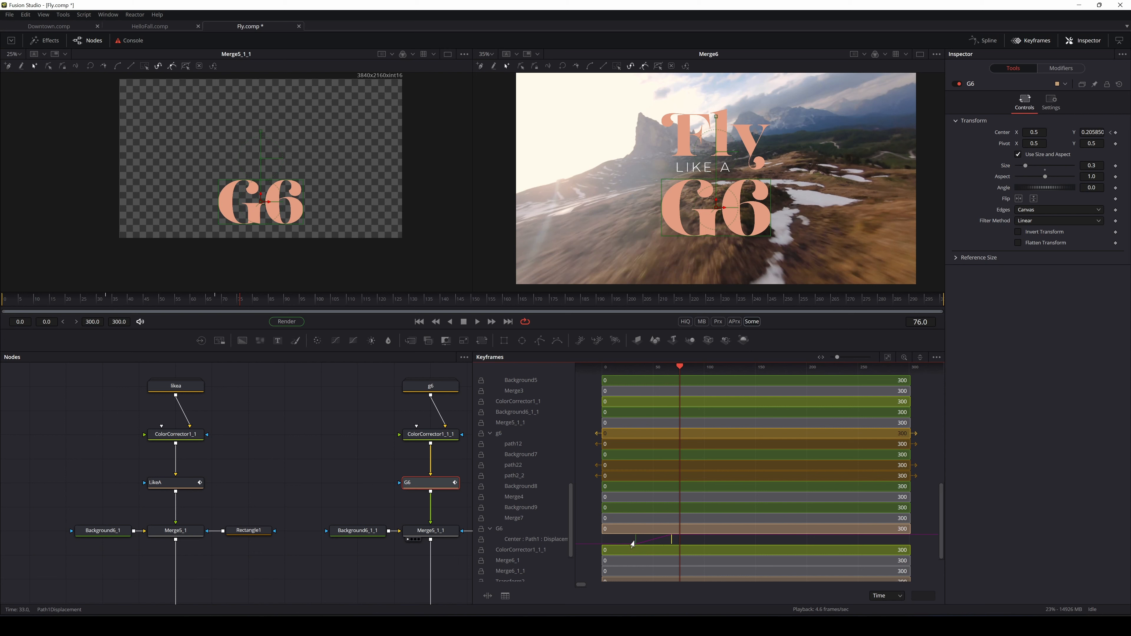
Shift the G6 keys later, review playback, then nudge them slightly earlier
{"action": "left_click_drag", "start_coordinate": [633, 545], "coordinate": [664, 548]}
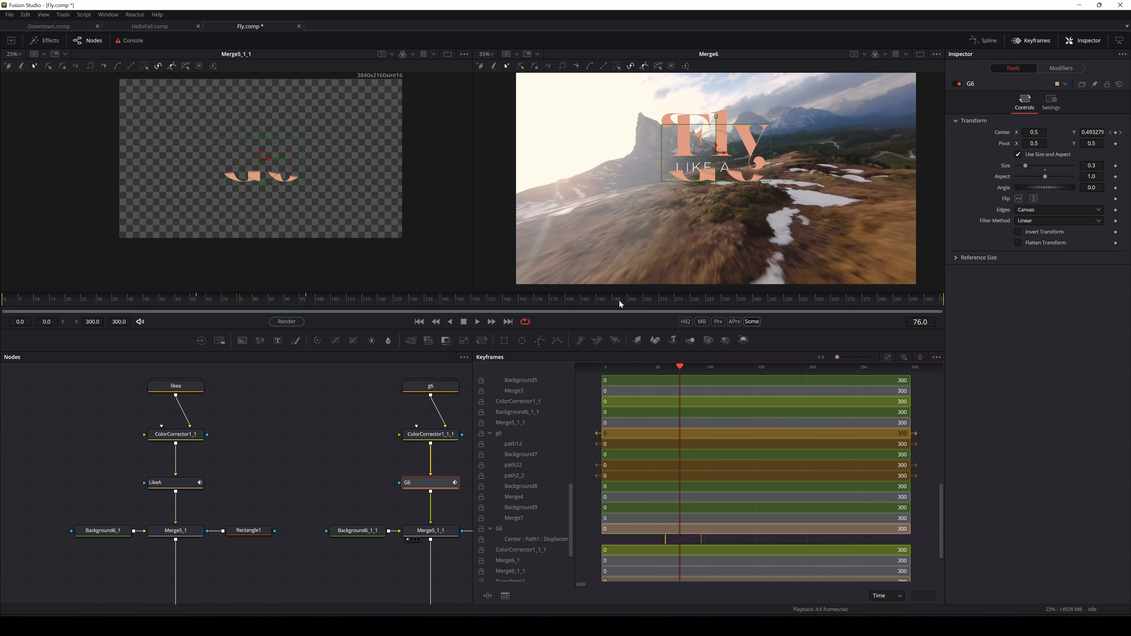
{"action": "left_click_drag", "start_coordinate": [239, 298], "coordinate": [2, 319]}
{"action": "left_click", "coordinate": [478, 322]}
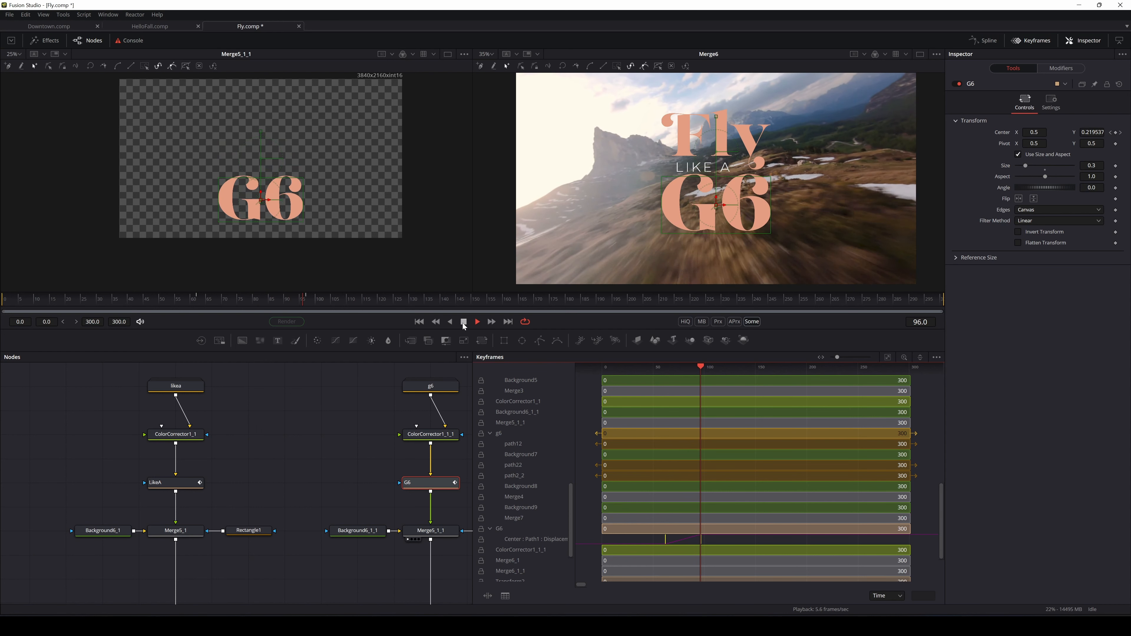
{"action": "left_click", "coordinate": [464, 323]}
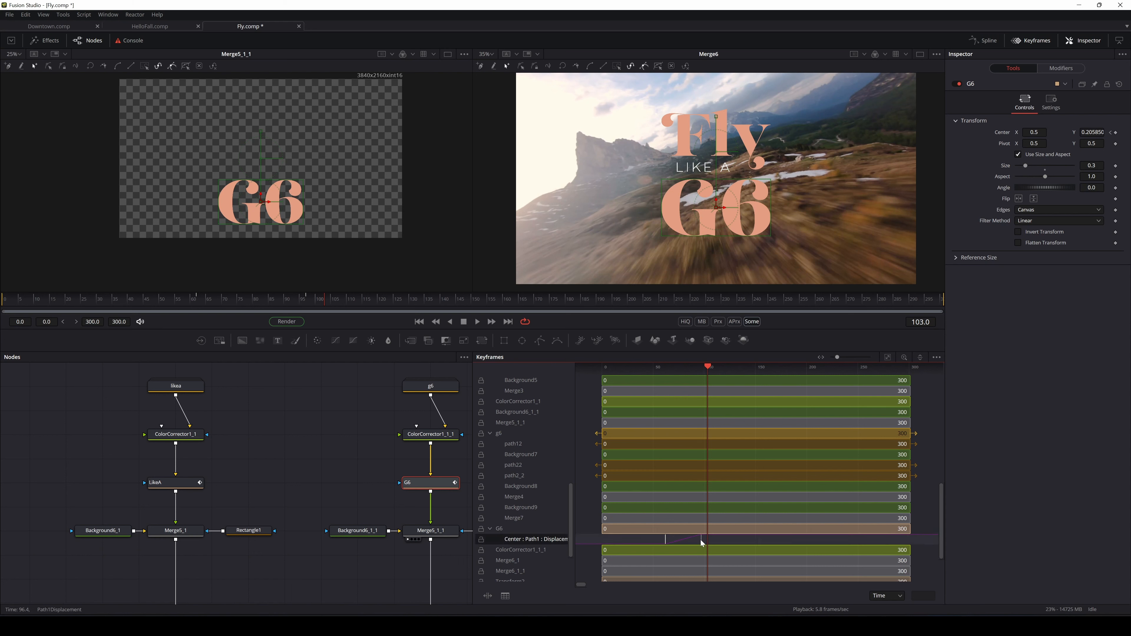
{"action": "left_click_drag", "start_coordinate": [702, 540], "coordinate": [695, 540]}
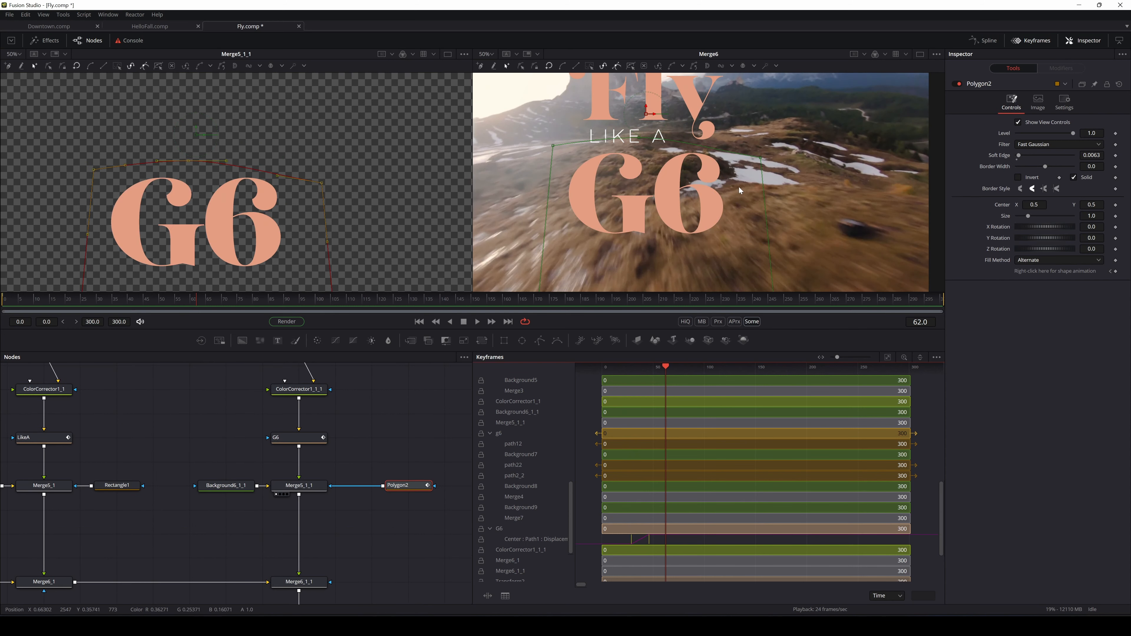
{"action": "scroll", "coordinate": [739, 187], "scroll_direction": "down", "scroll_amount": 2}
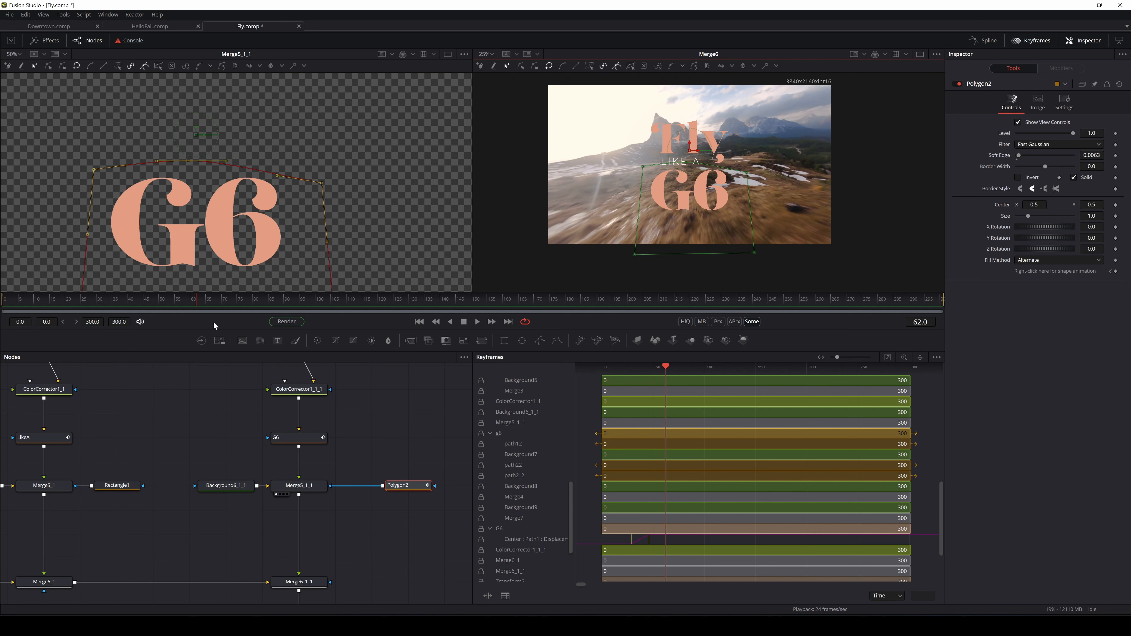
Rewind and play the title animation from frame 0 to review it
{"action": "left_click", "coordinate": [112, 299]}
{"action": "left_click_drag", "start_coordinate": [99, 307], "coordinate": [3, 307]}
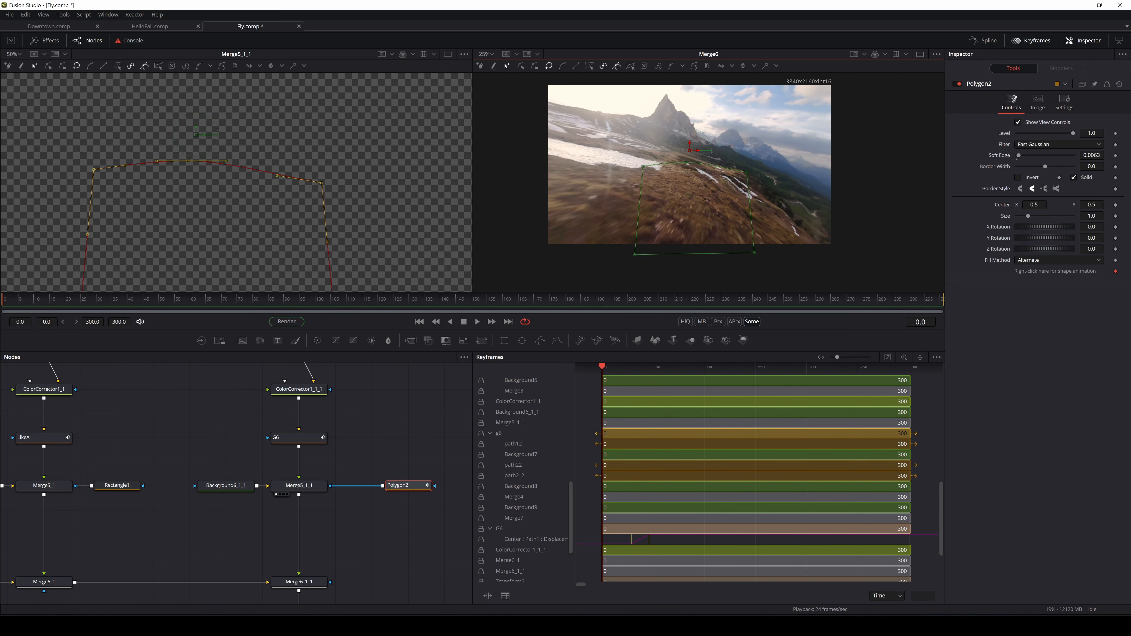
{"action": "key", "text": "space"}
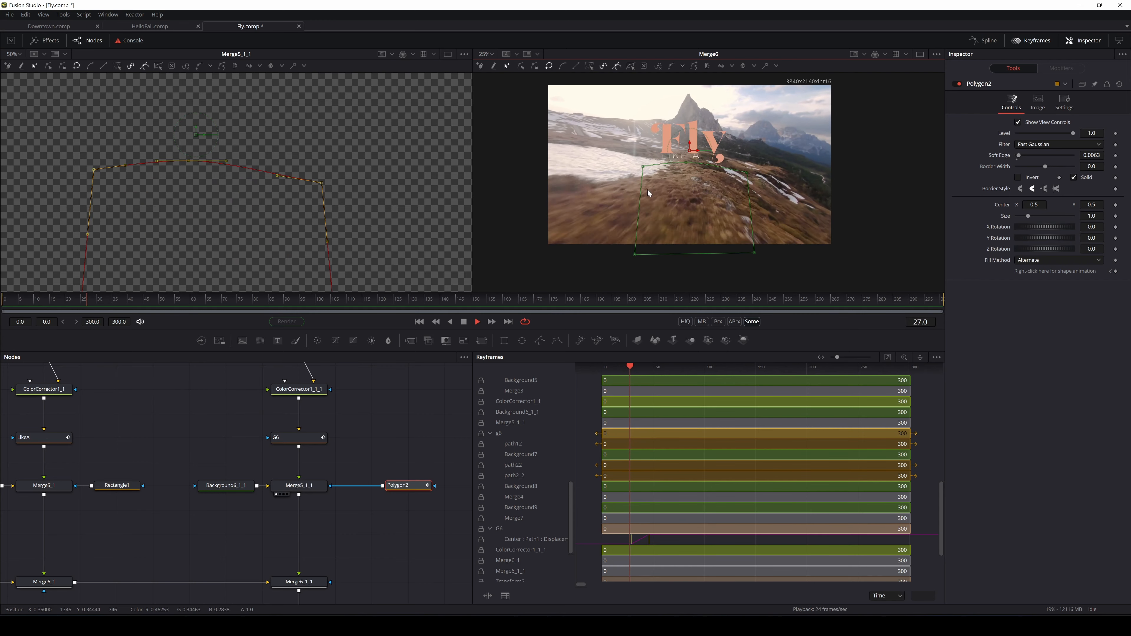
{"action": "key", "text": "space"}
{"action": "scroll", "coordinate": [722, 161], "scroll_direction": "up", "scroll_amount": 1}
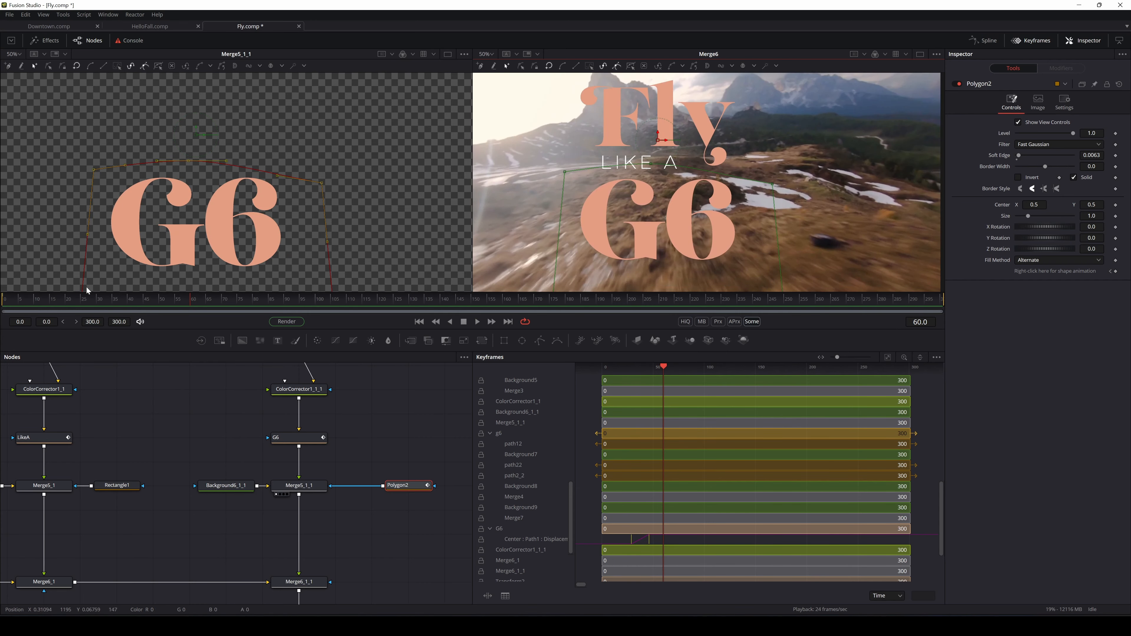
{"action": "left_click_drag", "start_coordinate": [114, 301], "coordinate": [4, 311]}
{"action": "key", "text": "space"}
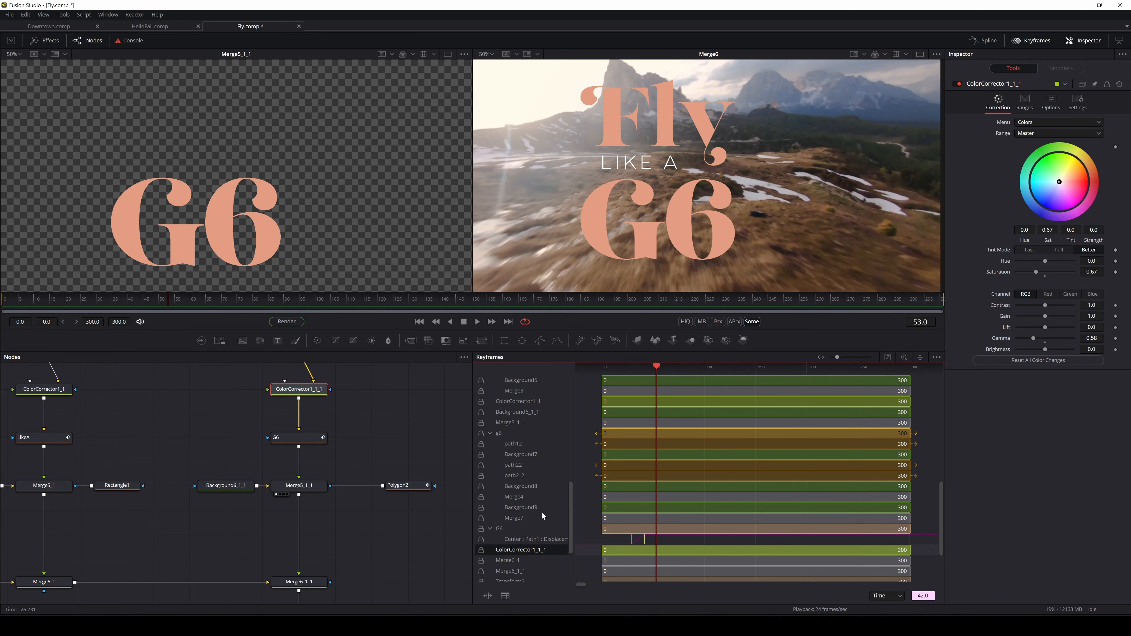
In the Spline editor, ease the G6 displacement keyframe and select the Fly curve keys
{"action": "left_click", "coordinate": [985, 40]}
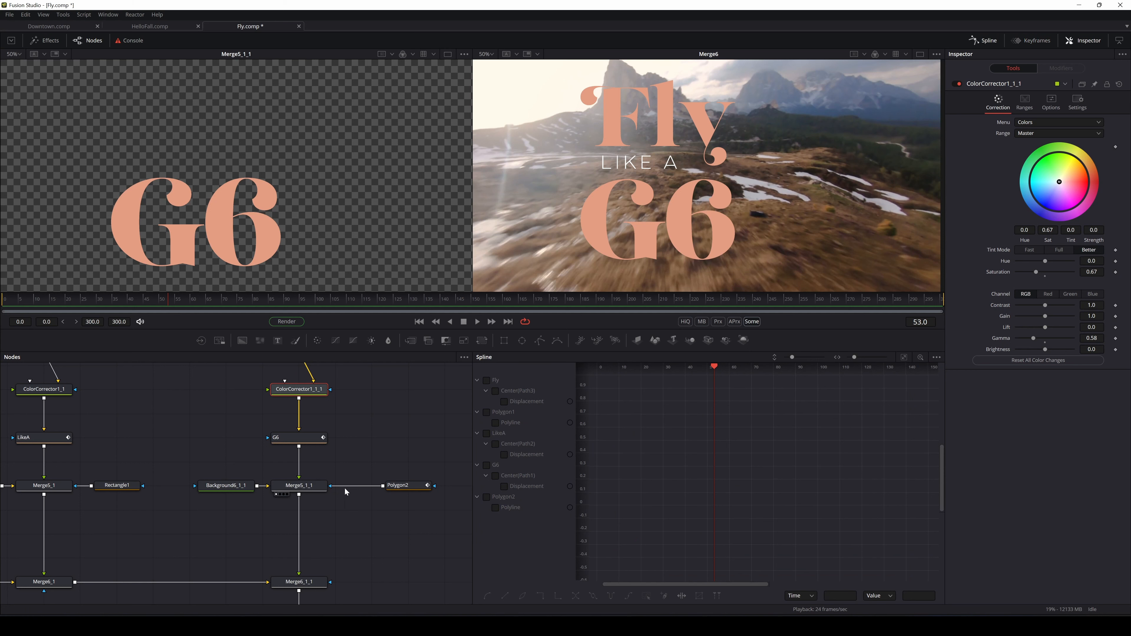
{"action": "left_click", "coordinate": [314, 438]}
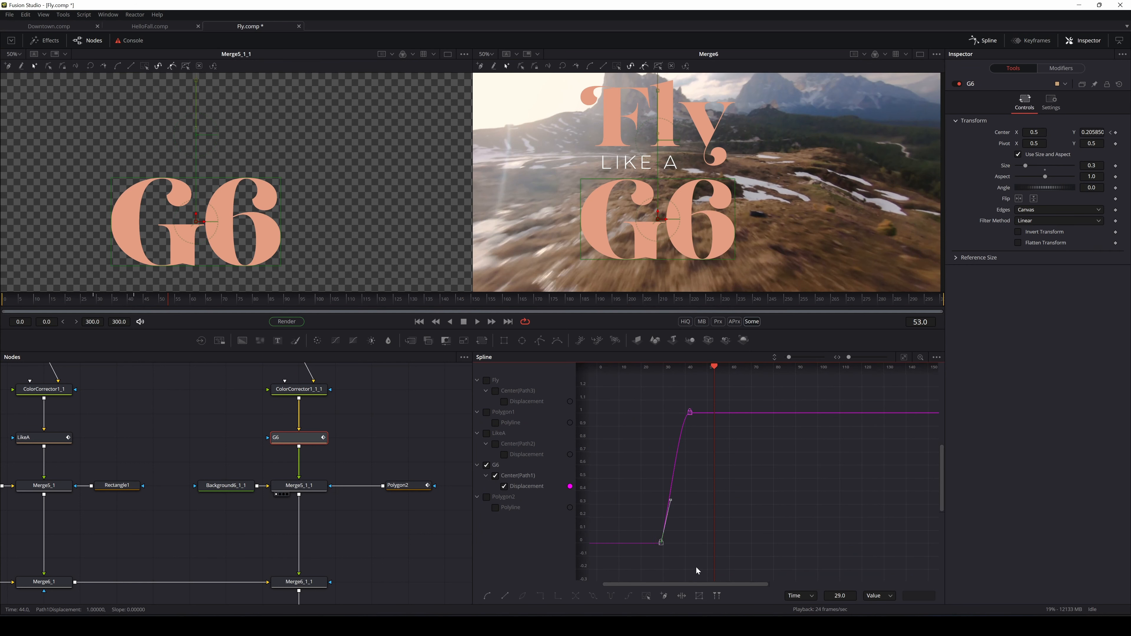
{"action": "left_click", "coordinate": [491, 593]}
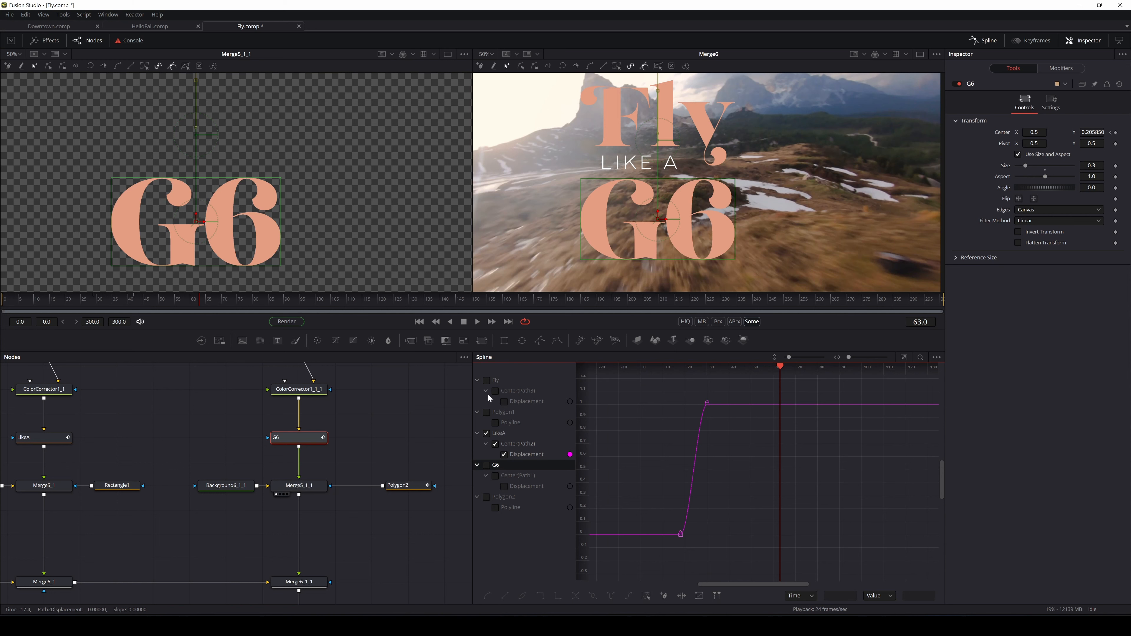
{"action": "left_click", "coordinate": [486, 380]}
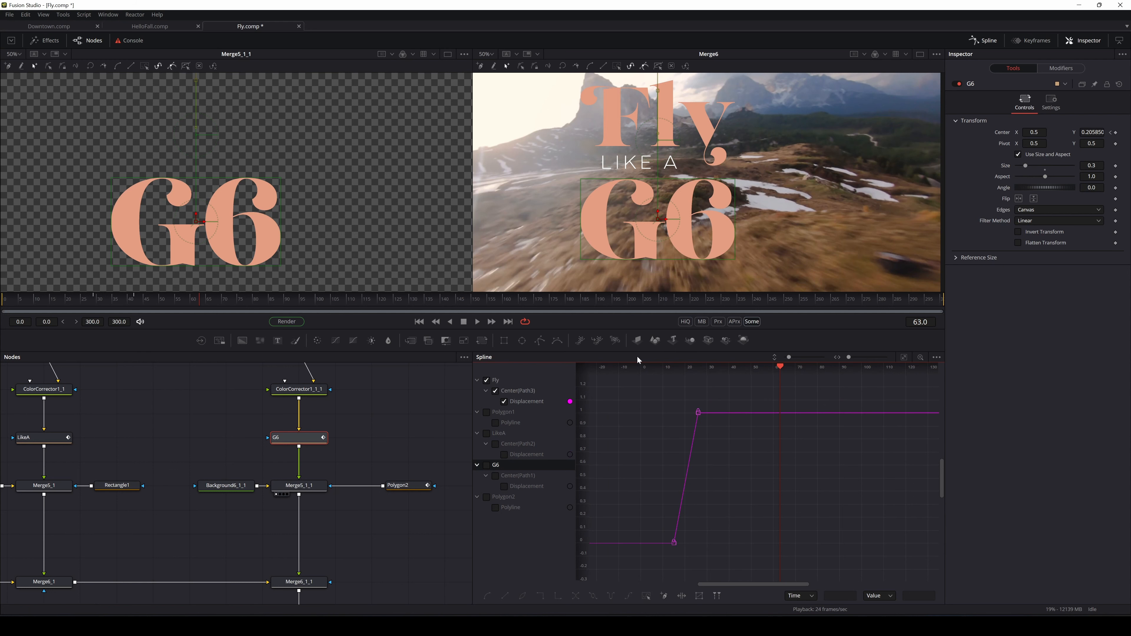
{"action": "left_click_drag", "start_coordinate": [732, 381], "coordinate": [650, 535]}
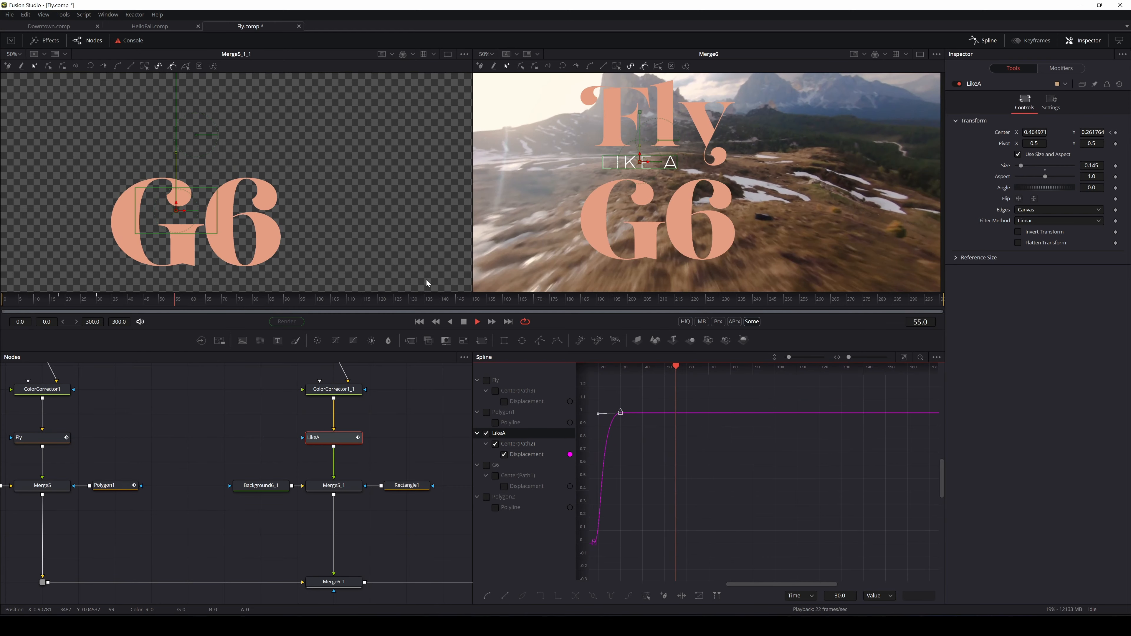
Replay the eased animation and pan around the final preview to inspect the title
{"action": "left_click_drag", "start_coordinate": [158, 298], "coordinate": [1, 309]}
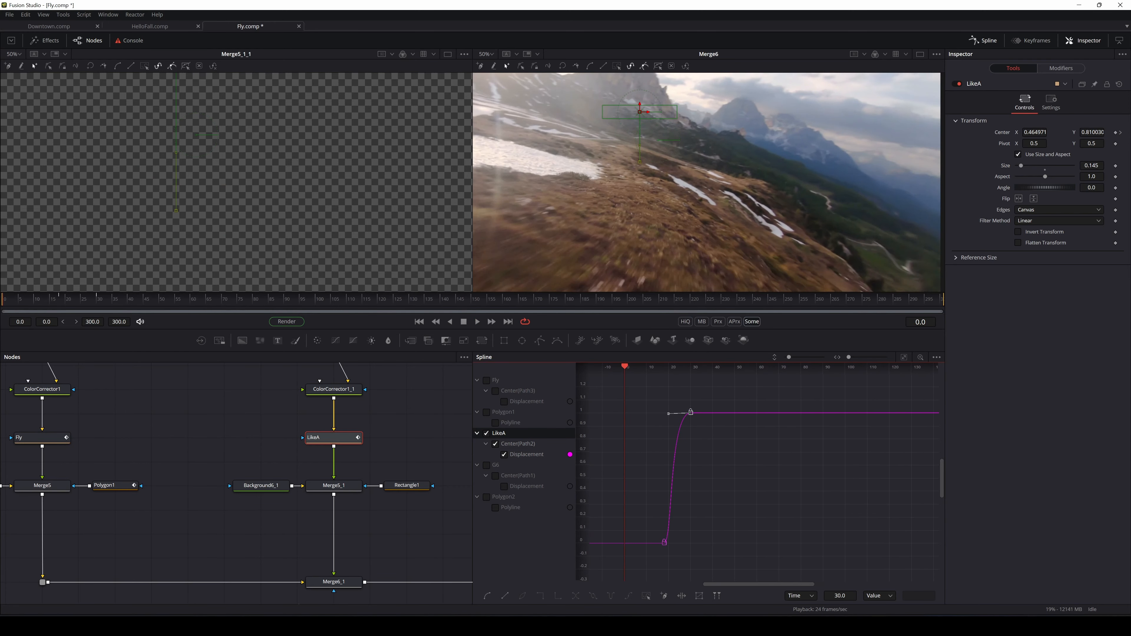
{"action": "key", "text": "space"}
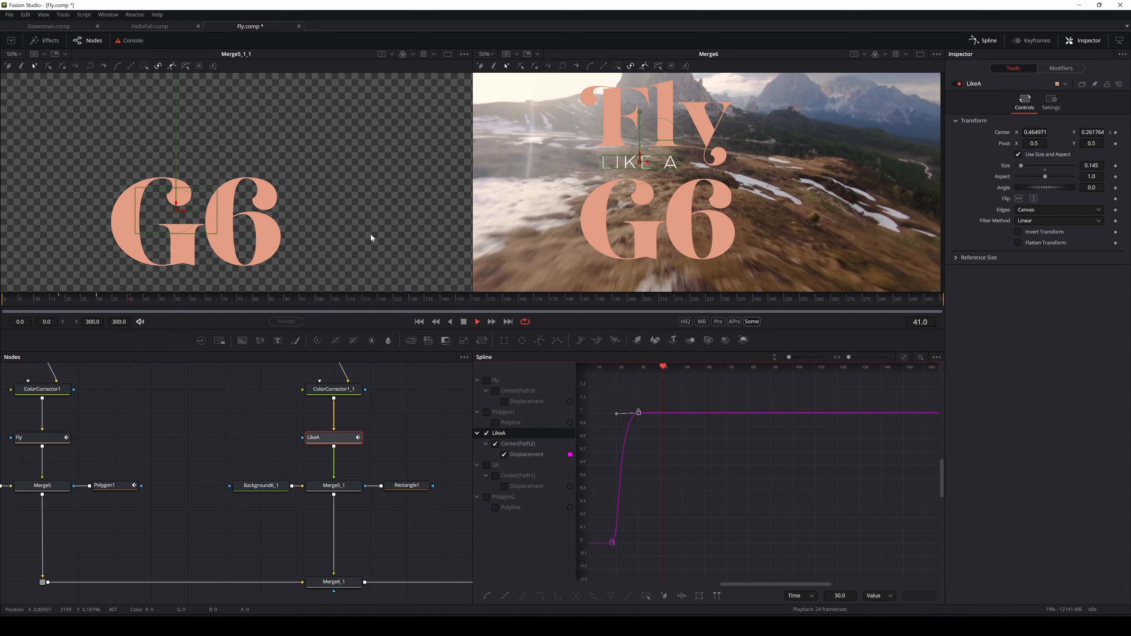
{"action": "key", "text": "space"}
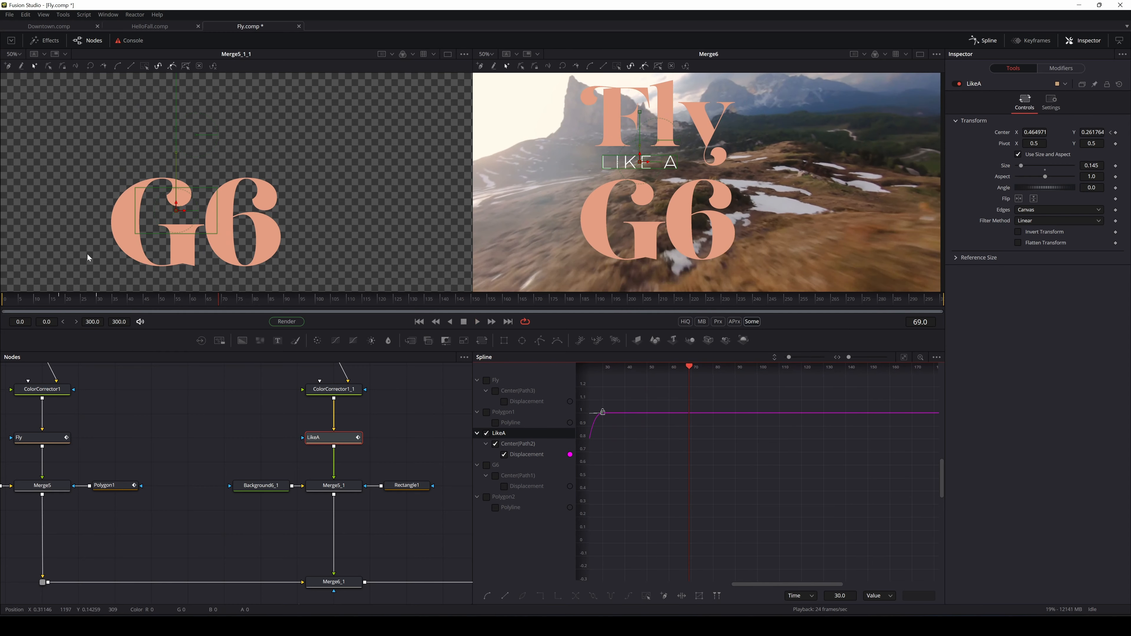
{"action": "left_click_drag", "start_coordinate": [88, 300], "coordinate": [66, 303]}
{"action": "key", "text": "space"}
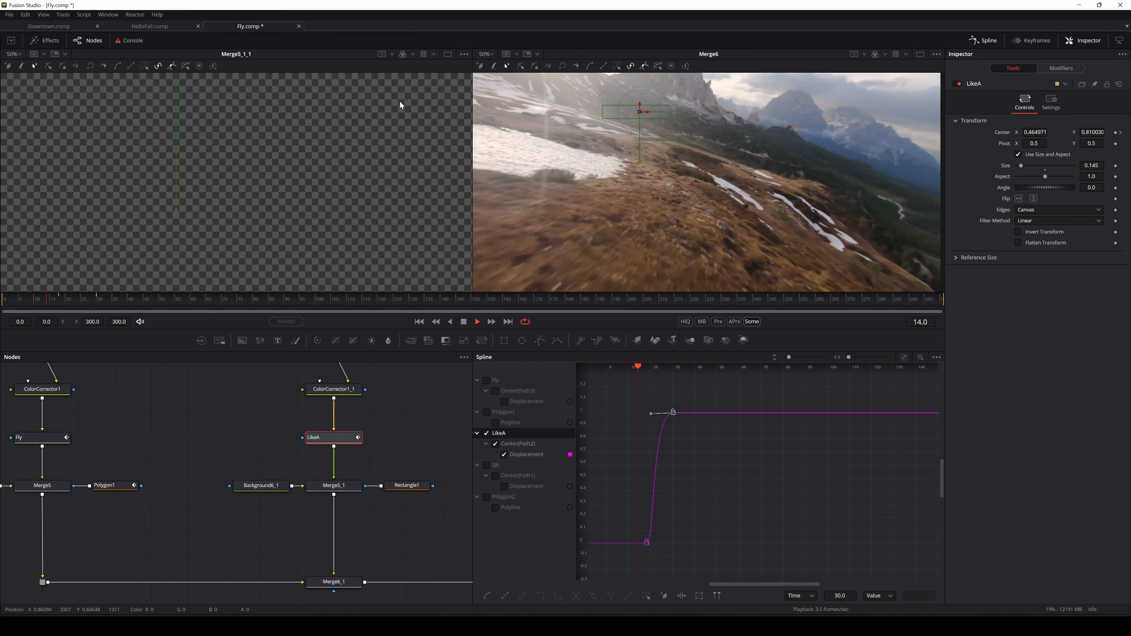
{"action": "key", "text": "space"}
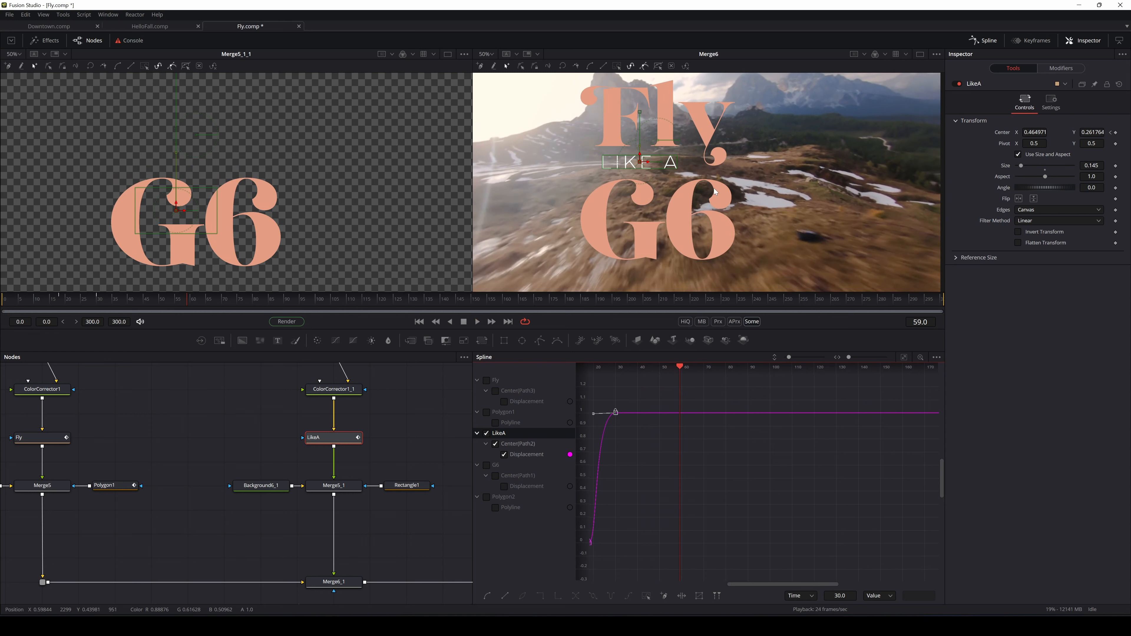
{"action": "left_click_drag", "start_coordinate": [713, 173], "coordinate": [821, 125]}
{"action": "left_click_drag", "start_coordinate": [740, 206], "coordinate": [732, 186]}
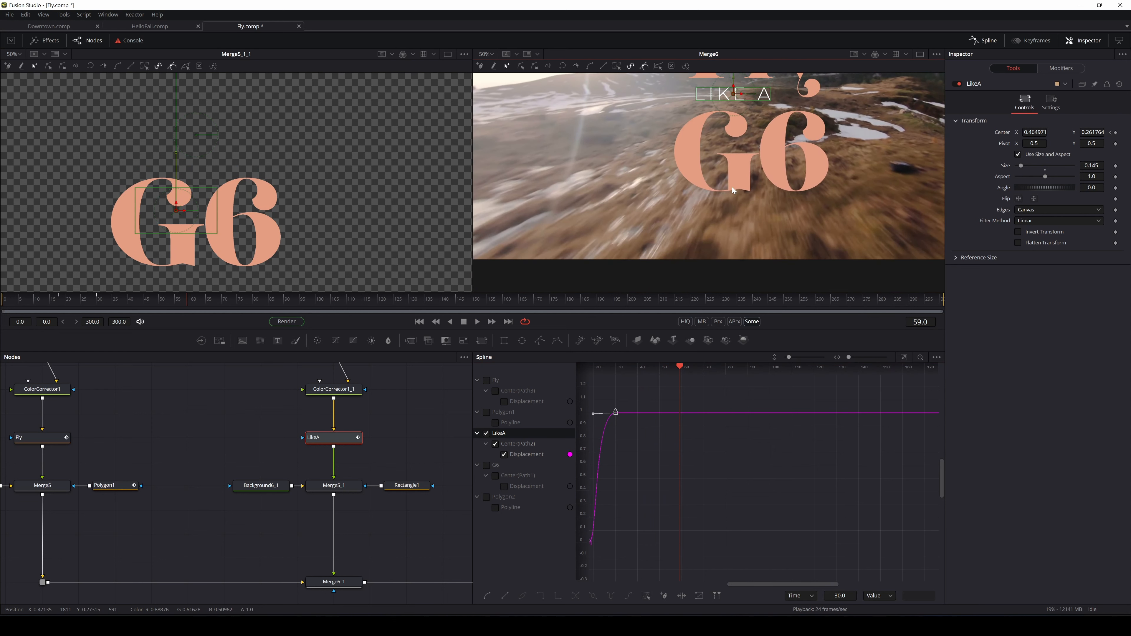
{"action": "scroll", "coordinate": [729, 186], "scroll_direction": "down", "scroll_amount": 2}
{"action": "left_click_drag", "start_coordinate": [802, 147], "coordinate": [749, 173]}
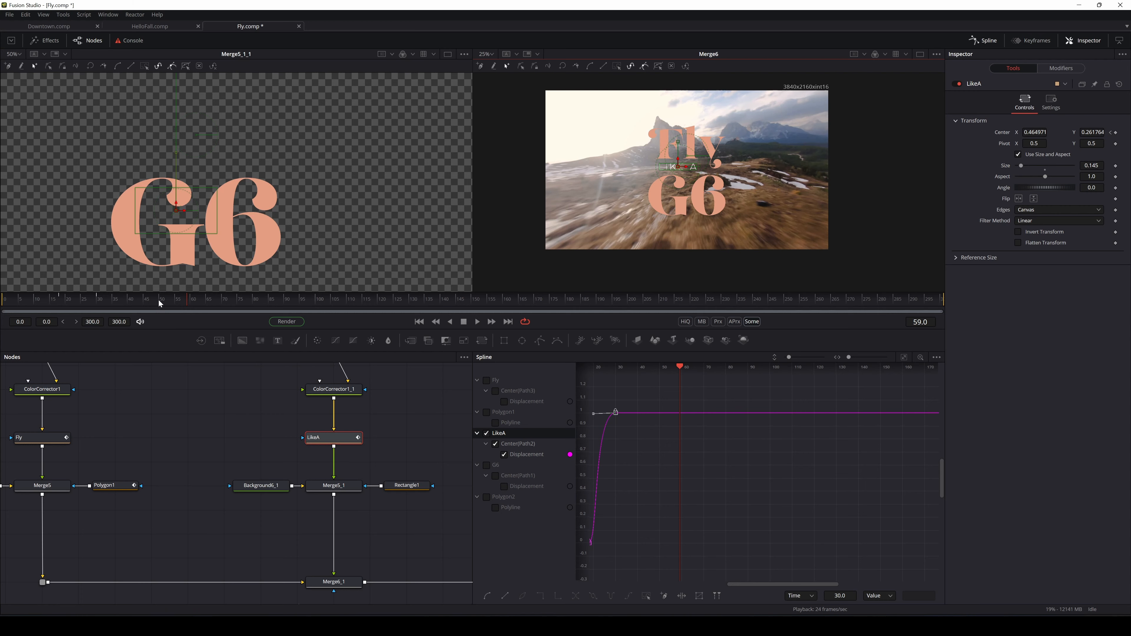
Play the full title animation twice more from the start to confirm timing
{"action": "left_click_drag", "start_coordinate": [159, 301], "coordinate": [4, 312]}
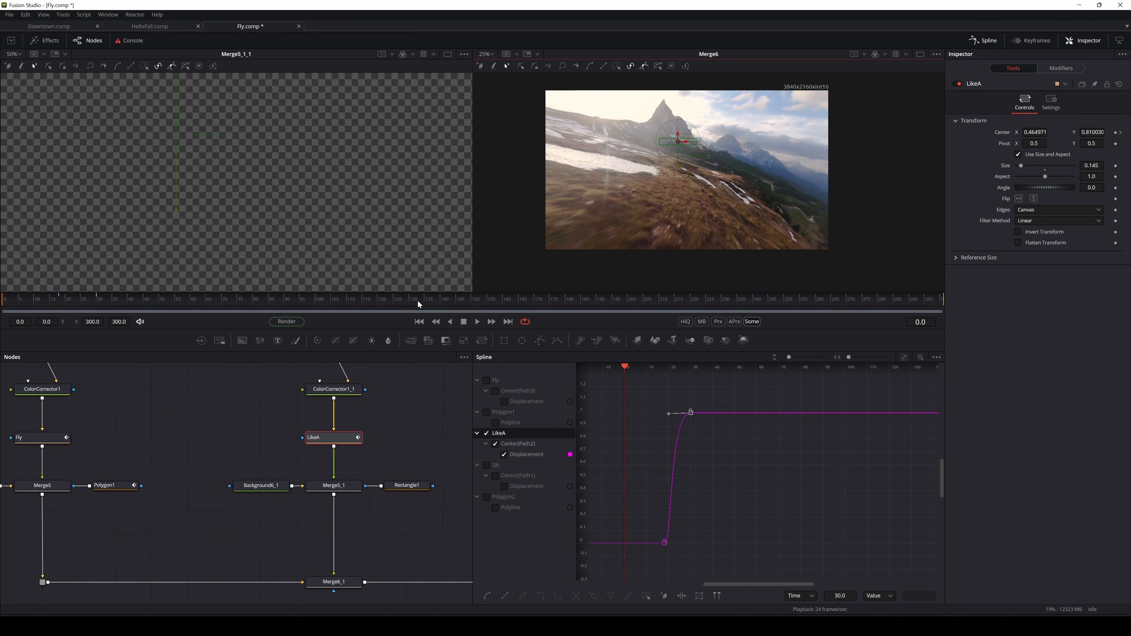
{"action": "left_click", "coordinate": [477, 321]}
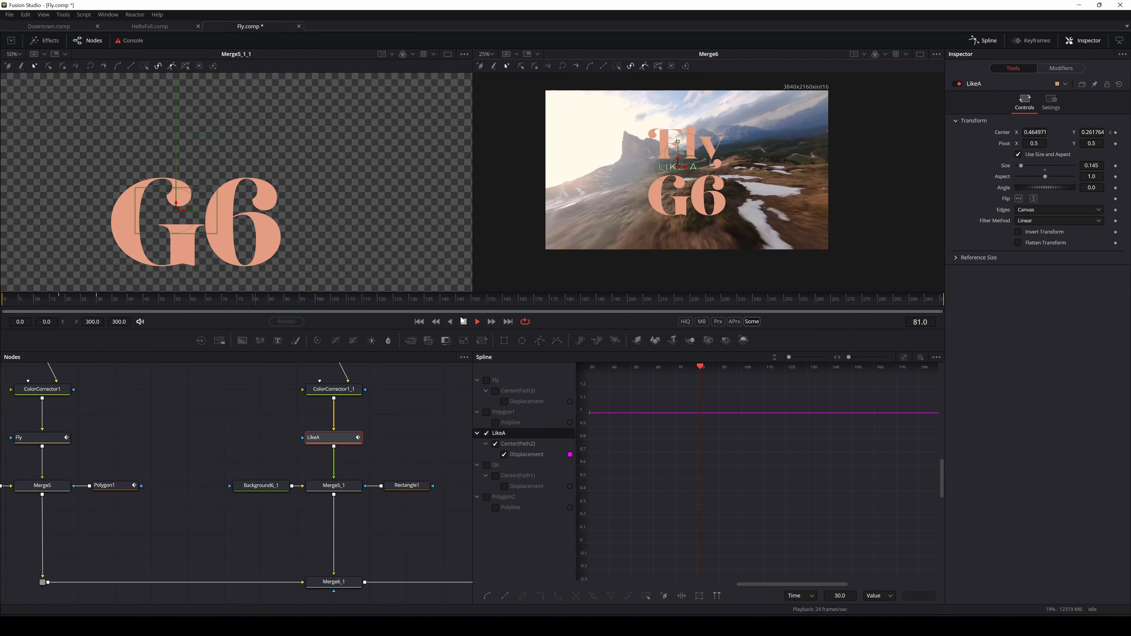
{"action": "left_click", "coordinate": [462, 320]}
{"action": "left_click_drag", "start_coordinate": [333, 300], "coordinate": [4, 301]}
{"action": "key", "text": "space"}
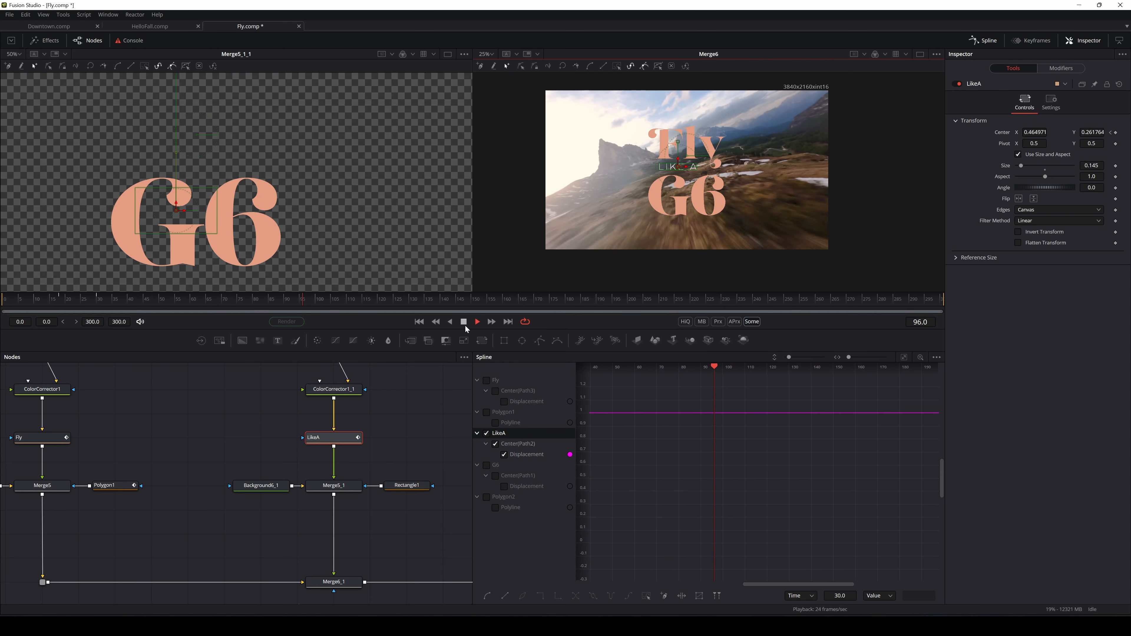
{"action": "left_click", "coordinate": [464, 322]}
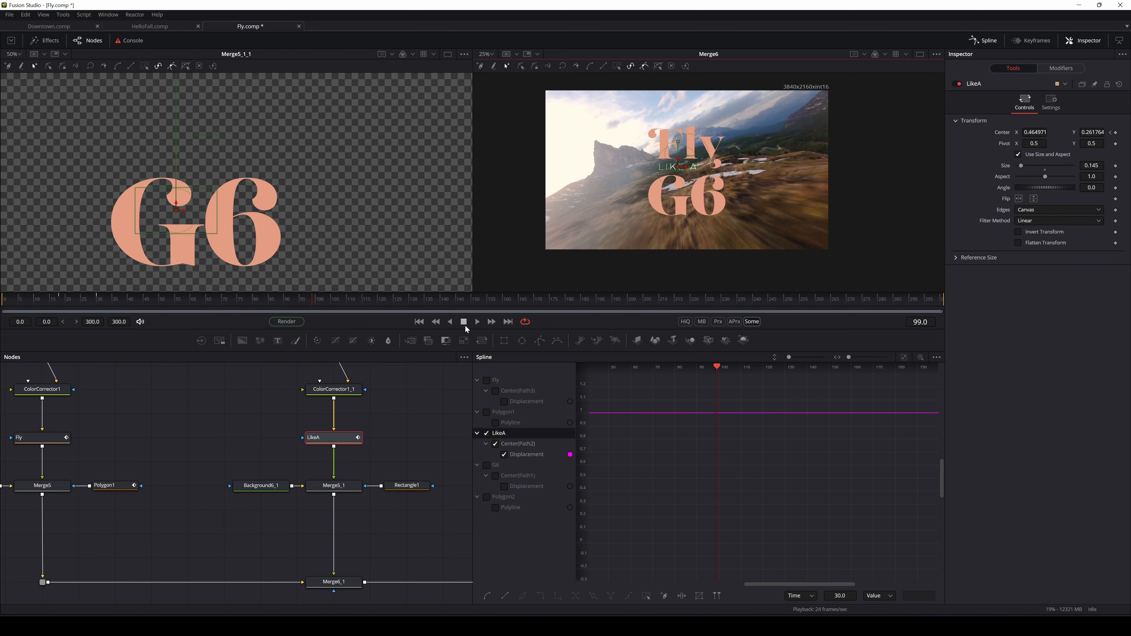
Return to frame 0 and pan the node graph to show Transform2, Merge6 and LikeA
{"action": "left_click_drag", "start_coordinate": [372, 294], "coordinate": [3, 315]}
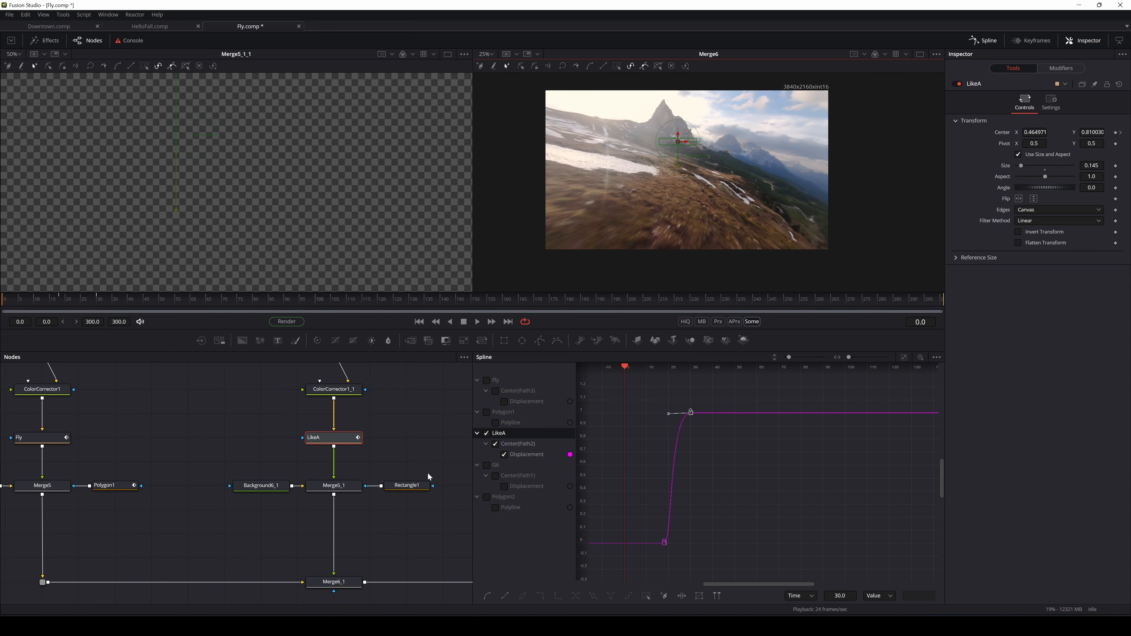
{"action": "left_click_drag", "start_coordinate": [429, 475], "coordinate": [105, 463]}
{"action": "scroll", "coordinate": [234, 497], "scroll_direction": "down", "scroll_amount": 3}
{"action": "left_click_drag", "start_coordinate": [288, 592], "coordinate": [161, 534]}
{"action": "mouse_move", "coordinate": [253, 498]}
{"action": "left_mouse_down"}
{"action": "mouse_move", "coordinate": [262, 497]}
{"action": "mouse_move", "coordinate": [244, 503]}
{"action": "mouse_move", "coordinate": [277, 494]}
{"action": "left_mouse_up"}
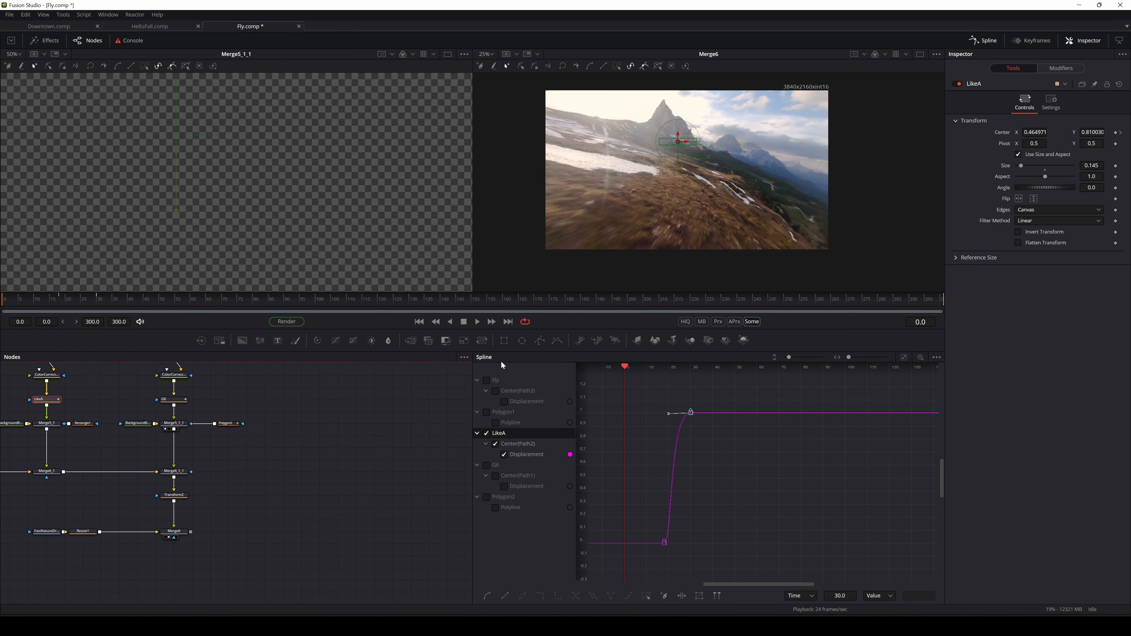
Add Ellipse1 and Ellipse2 masks and a Background10 node masked by Ellipse1, previewing the black circle
{"action": "left_click_drag", "start_coordinate": [524, 342], "coordinate": [508, 357]}
{"action": "left_click_drag", "start_coordinate": [274, 494], "coordinate": [305, 492]}
{"action": "left_click", "coordinate": [321, 459]}
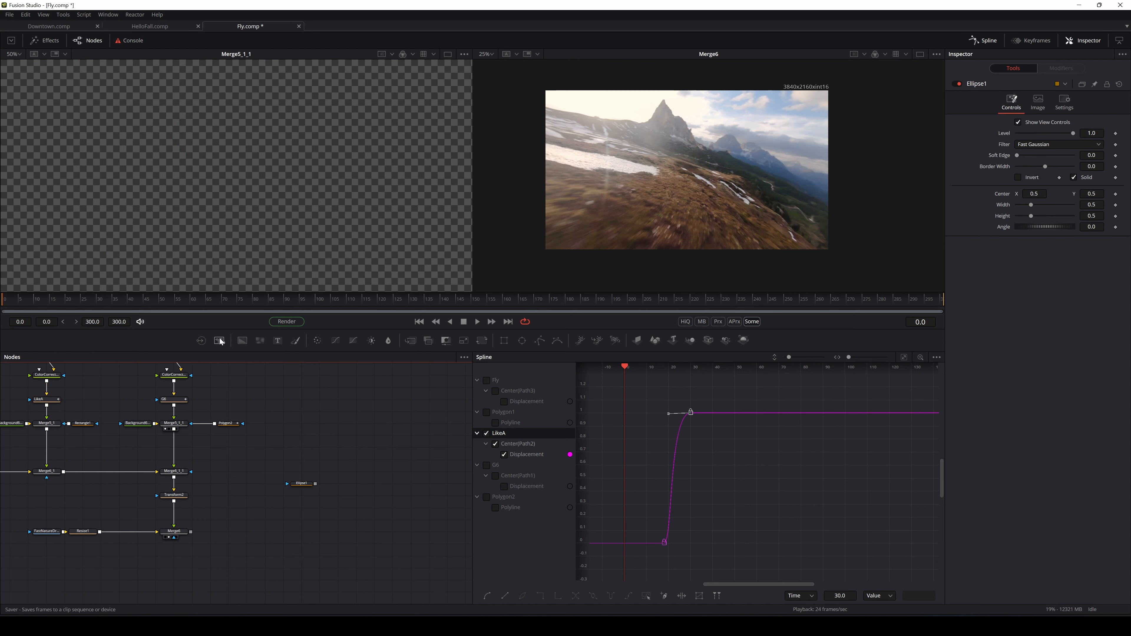
{"action": "left_click_drag", "start_coordinate": [242, 341], "coordinate": [368, 485]}
{"action": "left_click_drag", "start_coordinate": [359, 485], "coordinate": [363, 265]}
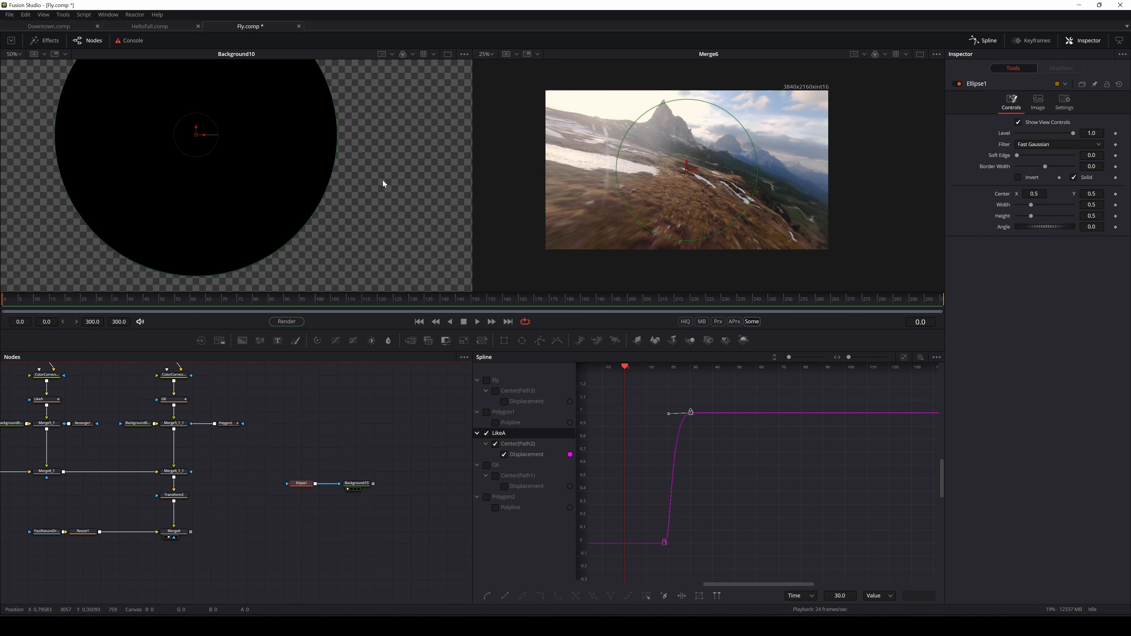
{"action": "scroll", "coordinate": [352, 451], "scroll_direction": "up", "scroll_amount": 2}
{"action": "left_click_drag", "start_coordinate": [335, 433], "coordinate": [366, 426]}
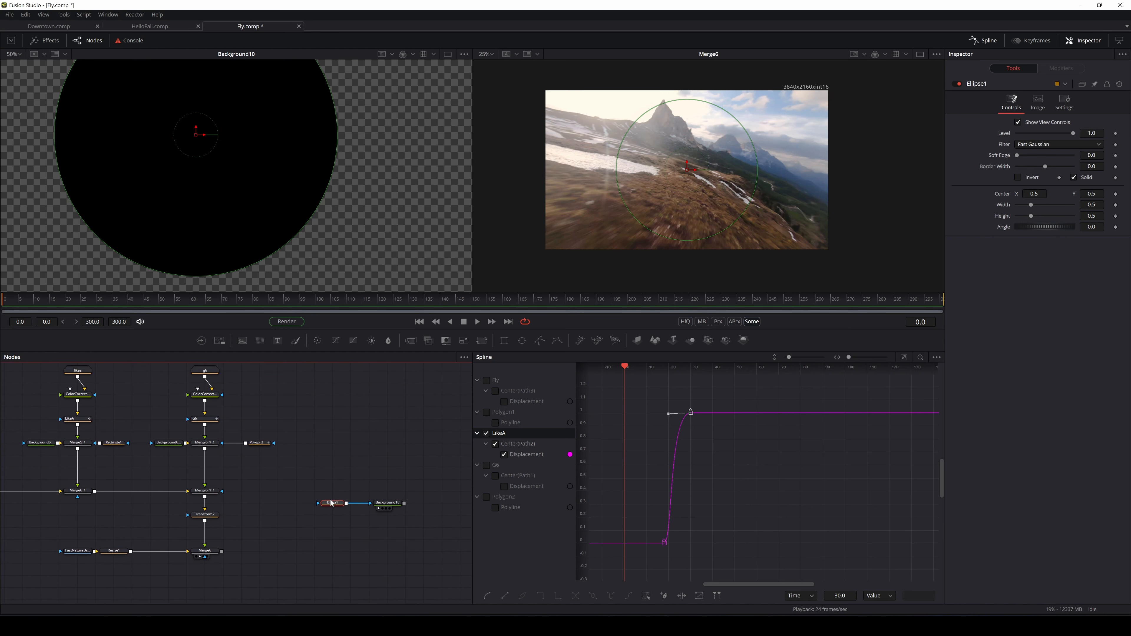
{"action": "left_click", "coordinate": [326, 462]}
{"action": "mouse_move", "coordinate": [523, 341]}
{"action": "left_mouse_down"}
{"action": "mouse_move", "coordinate": [255, 527]}
{"action": "mouse_move", "coordinate": [270, 505]}
{"action": "mouse_move", "coordinate": [334, 506]}
{"action": "mouse_move", "coordinate": [292, 173]}
{"action": "left_mouse_up"}
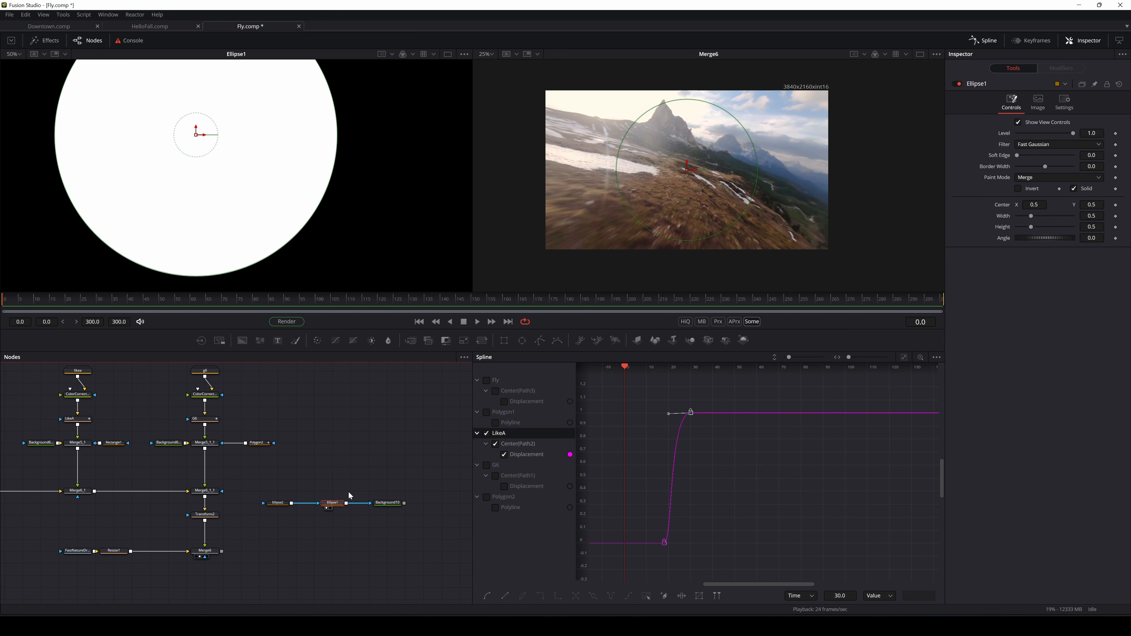
{"action": "left_click_drag", "start_coordinate": [387, 502], "coordinate": [331, 228]}
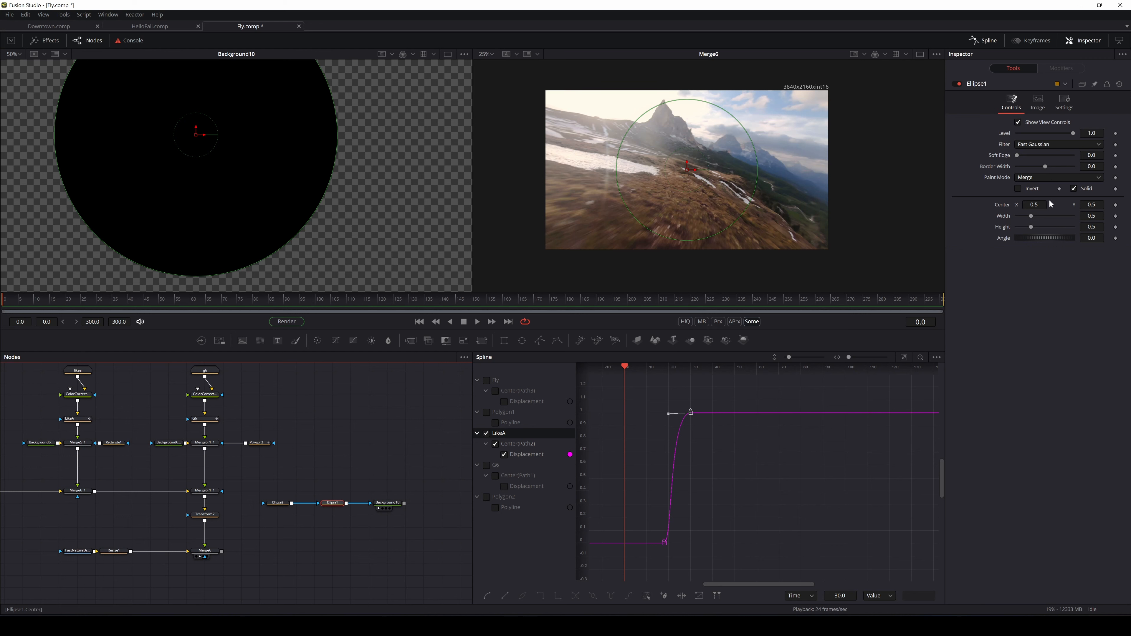
Set Ellipse2's Width and Height to 0.4 as a first pass at the inner ellipse
{"action": "left_click", "coordinate": [1051, 176]}
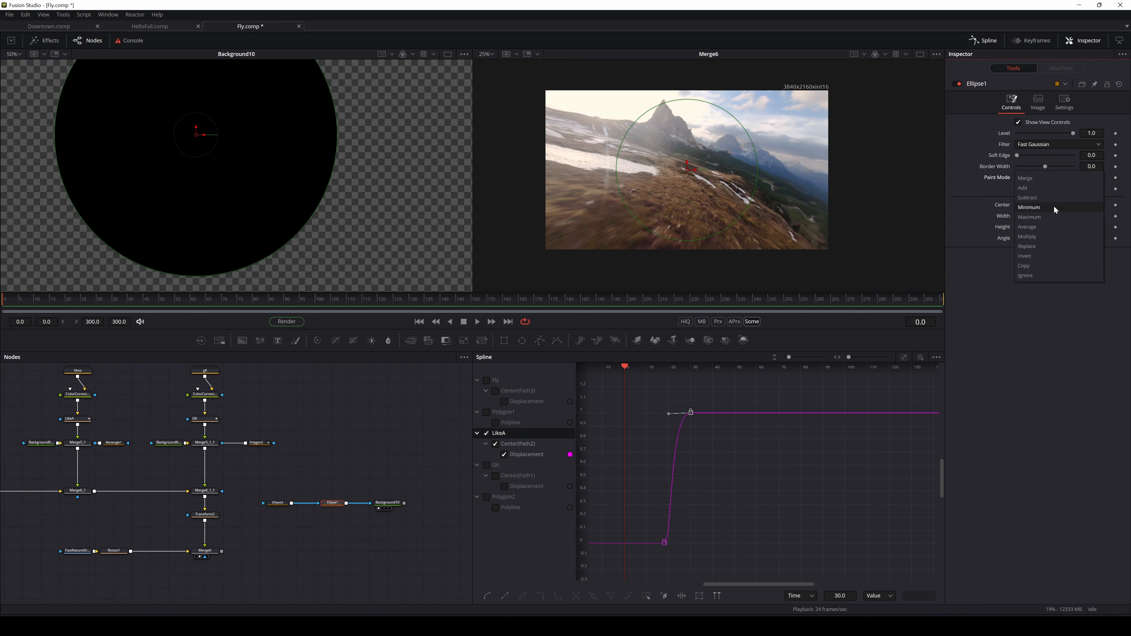
{"action": "left_click", "coordinate": [1004, 297]}
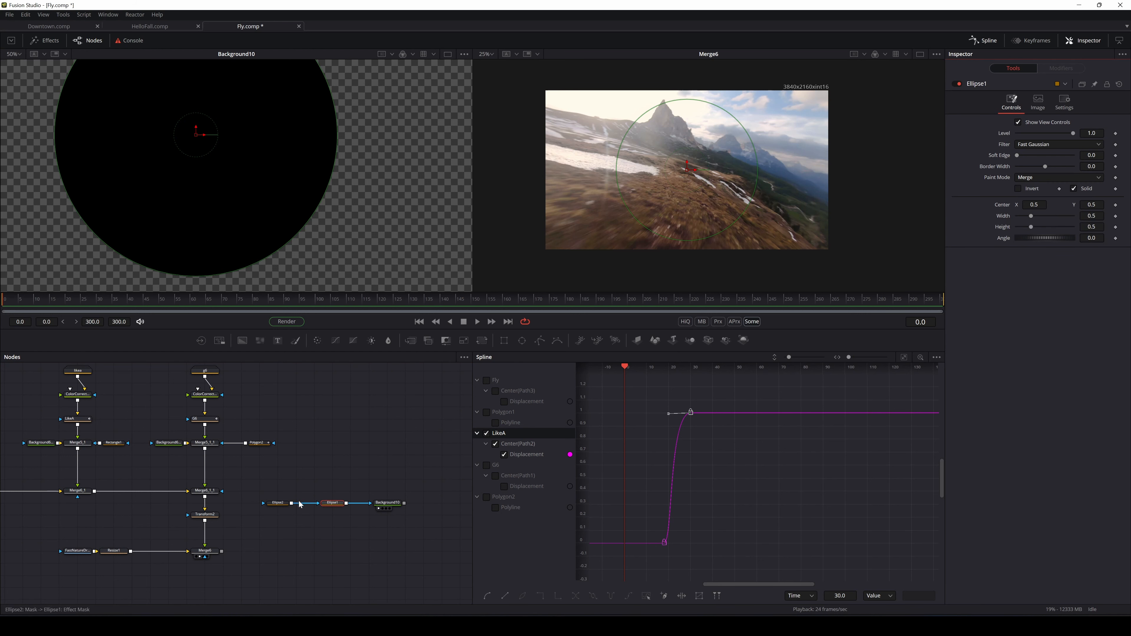
{"action": "left_click", "coordinate": [279, 504]}
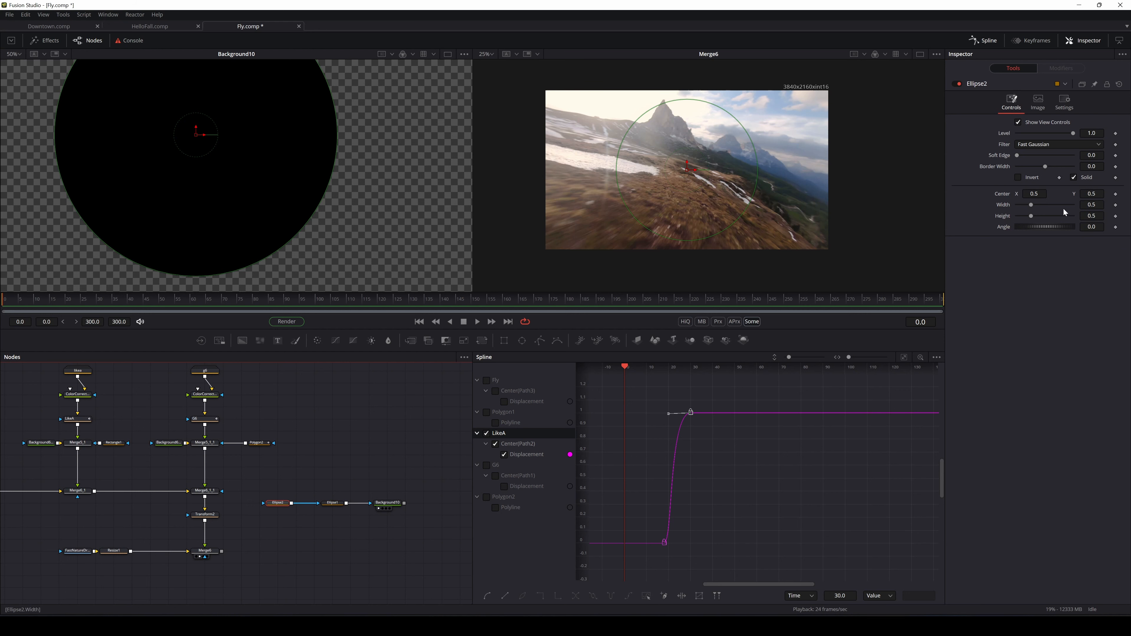
{"action": "left_click", "coordinate": [1091, 204]}
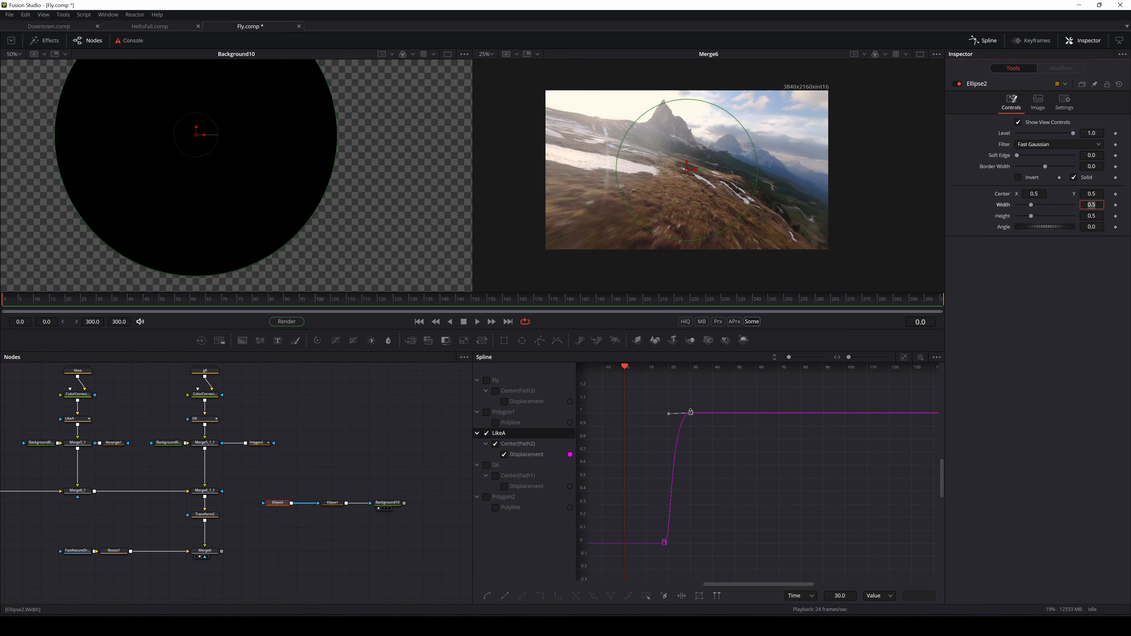
{"action": "type", "text": "0.4"}
{"action": "key", "text": "Tab"}
{"action": "type", "text": "0.4"}
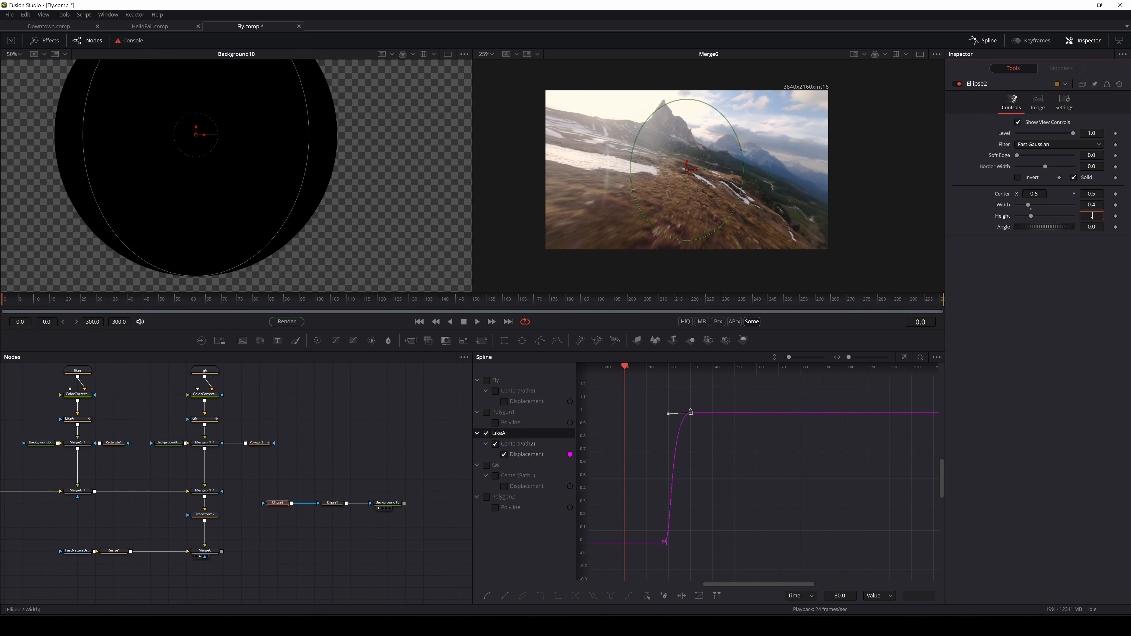
{"action": "key", "text": "Tab"}
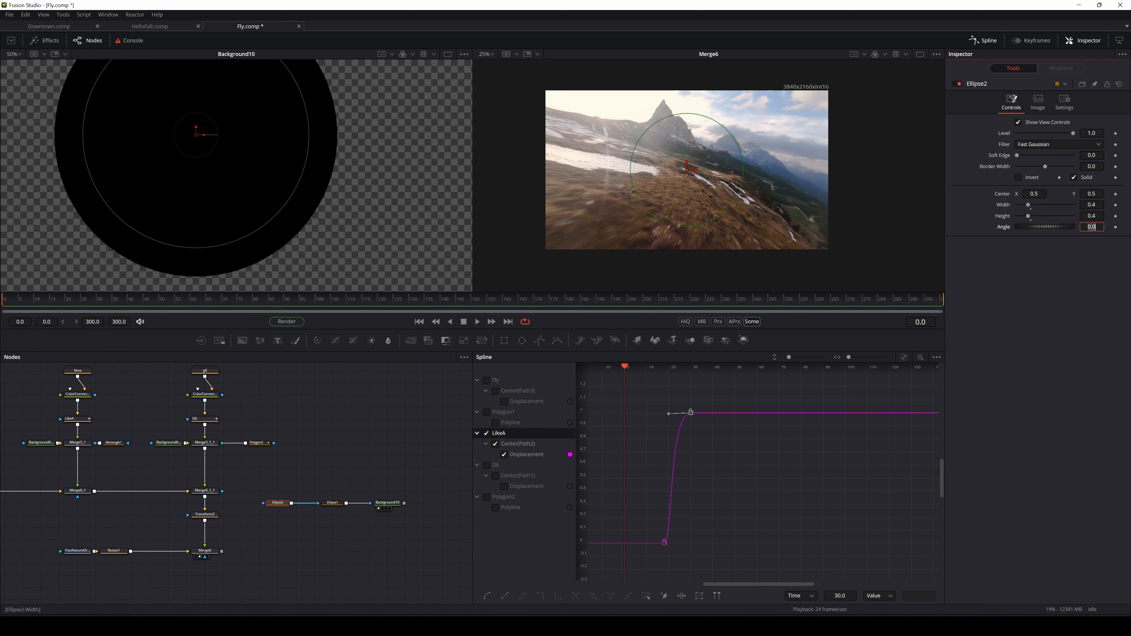
{"action": "left_click_drag", "start_coordinate": [1028, 205], "coordinate": [1026, 205]}
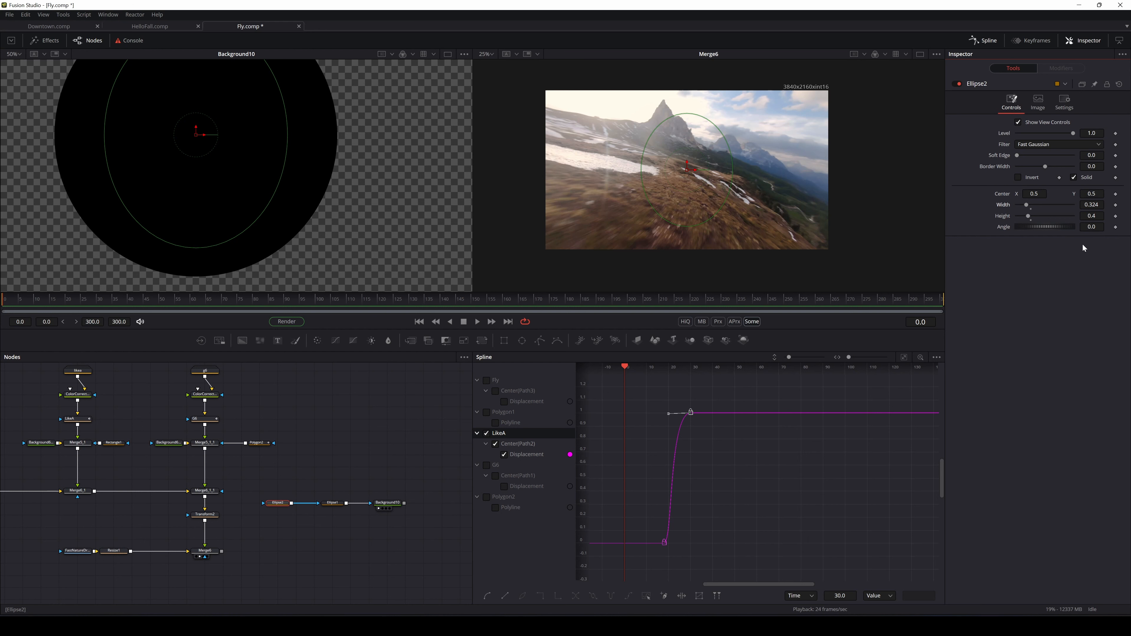
Change Ellipse2's Width and Height to 0.48 so it forms a circle
{"action": "double_click", "coordinate": [1091, 205]}
{"action": "type", "text": "0.4"}
{"action": "key", "text": "Return"}
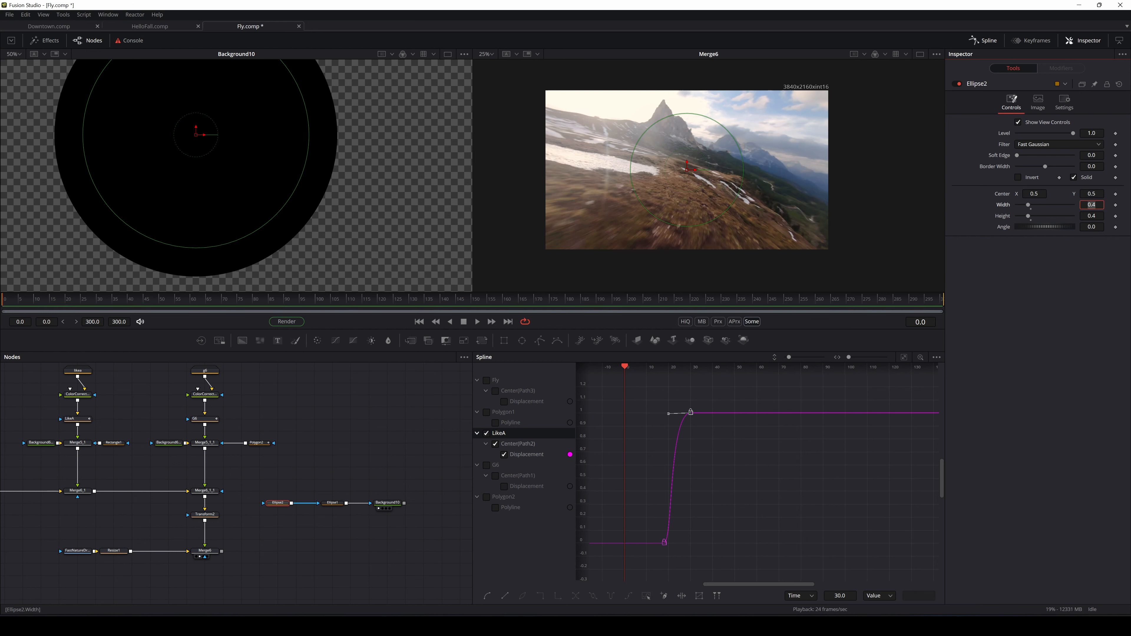
{"action": "key", "text": "Tab"}
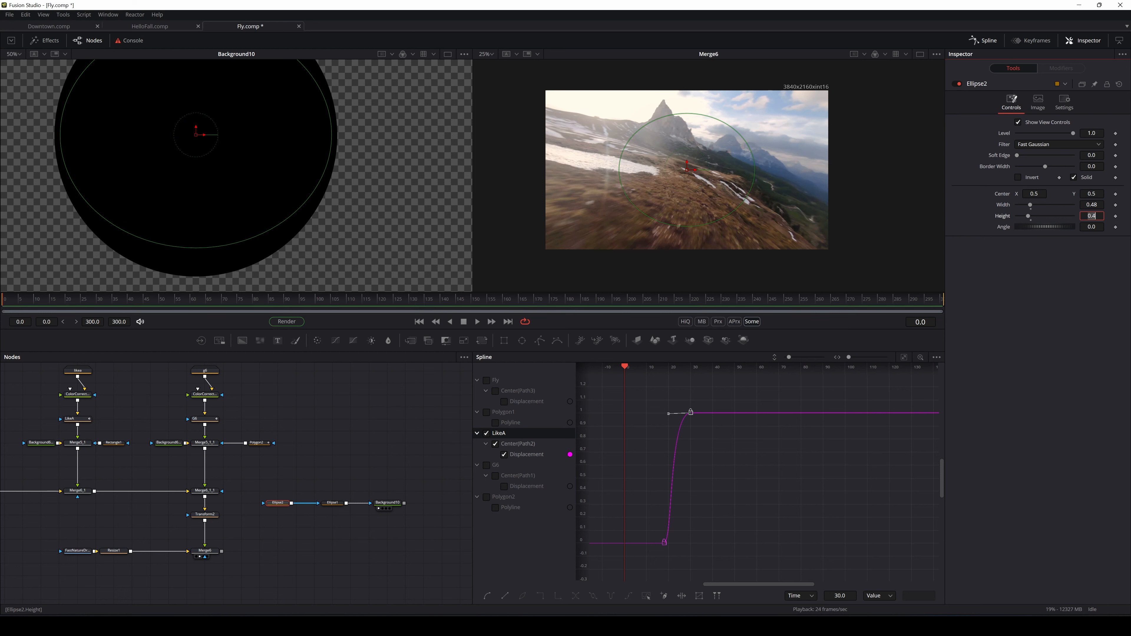
{"action": "key", "text": "BackSpace"}
{"action": "type", "text": ".48"}
{"action": "key", "text": "Return"}
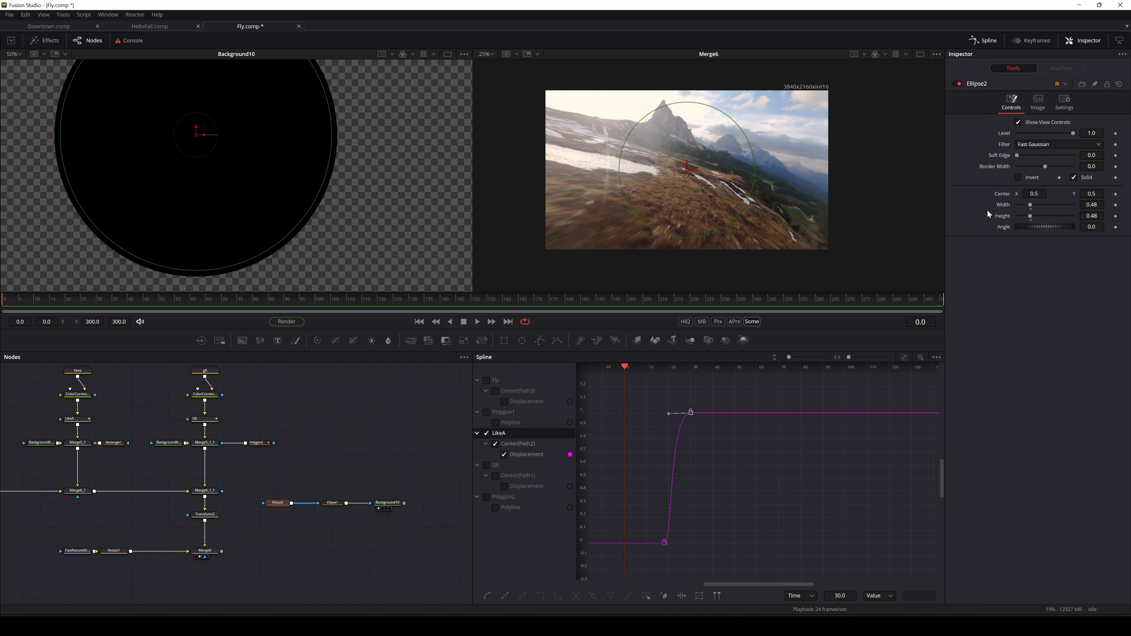
Invert Ellipse2 and set Ellipse1's paint mode to Minimum, leaving a thin black ring
{"action": "left_click", "coordinate": [1018, 177]}
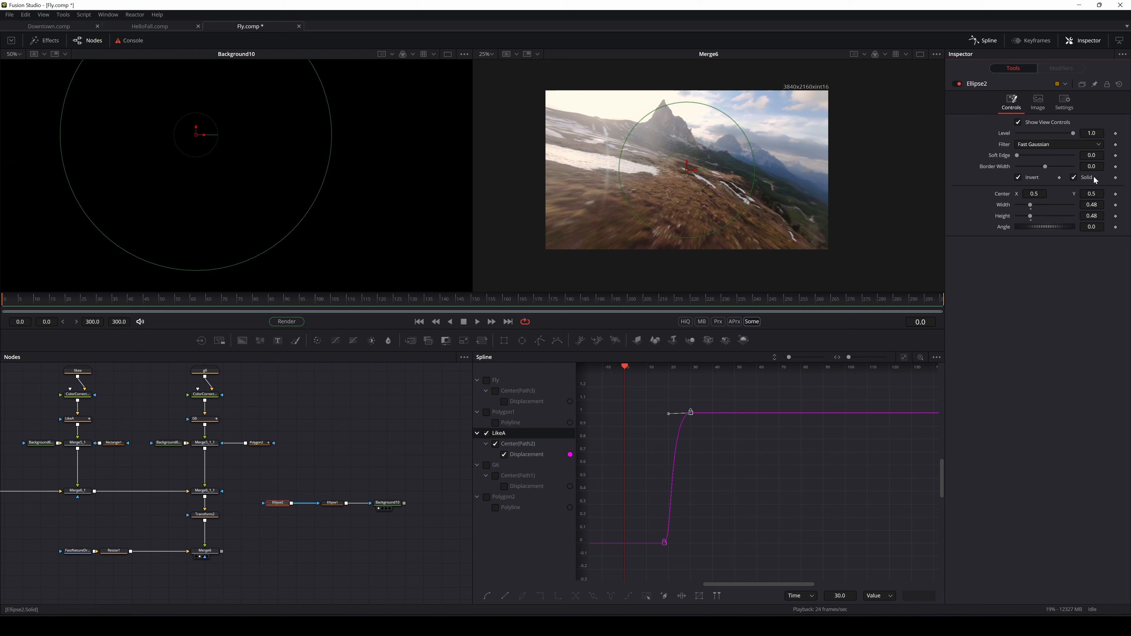
{"action": "left_click", "coordinate": [333, 503]}
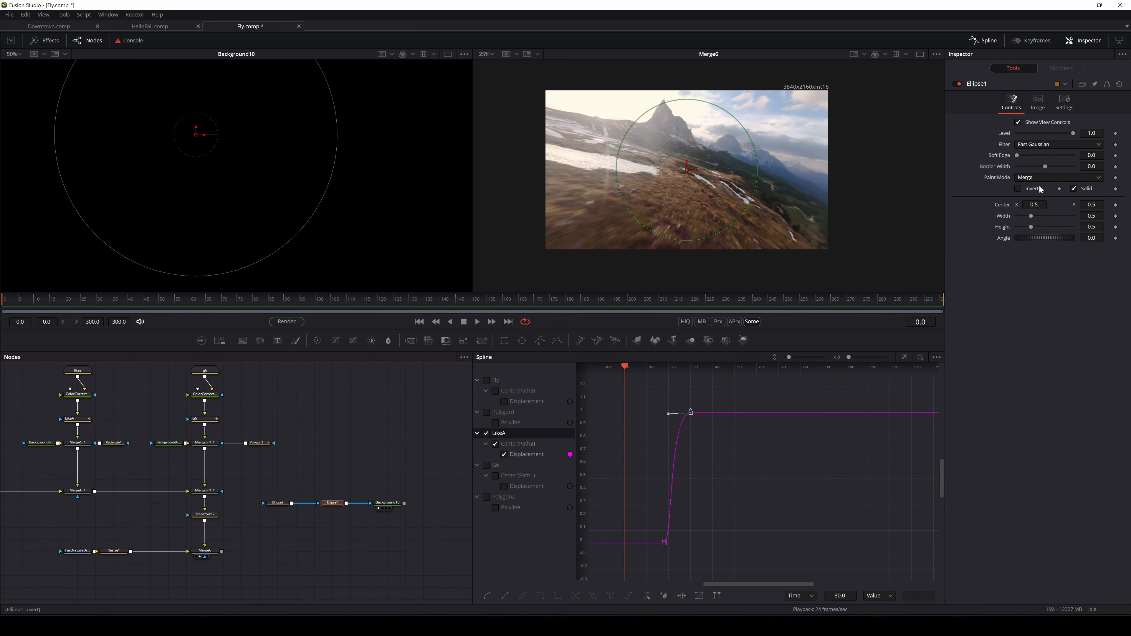
{"action": "left_click", "coordinate": [1030, 188]}
{"action": "left_click", "coordinate": [1037, 178]}
{"action": "left_click", "coordinate": [1037, 207]}
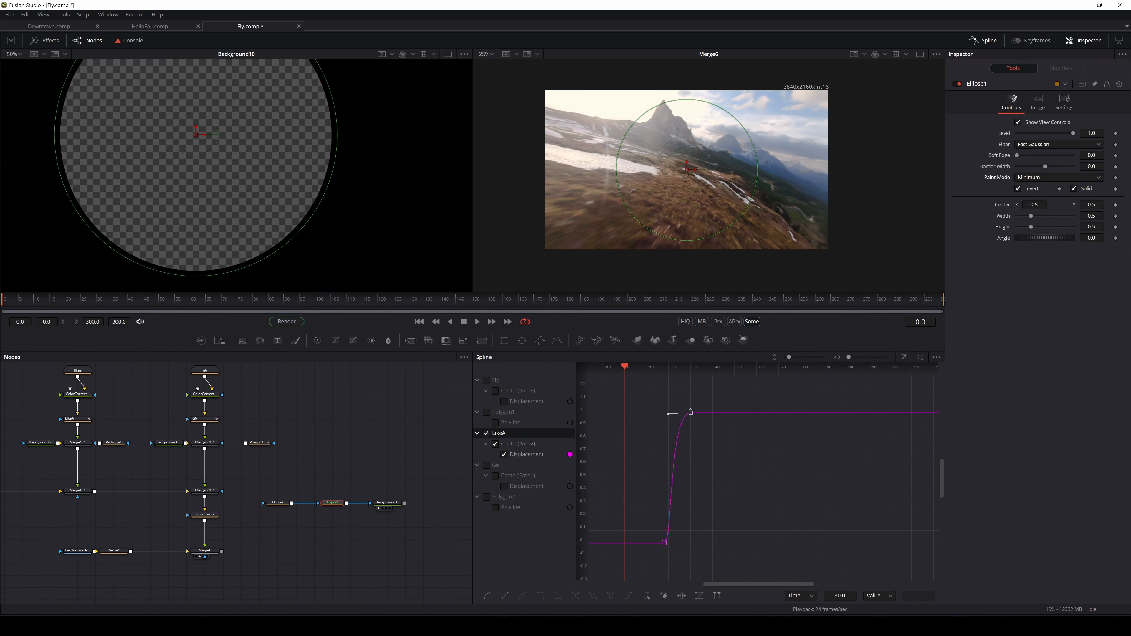
{"action": "left_click", "coordinate": [1018, 189]}
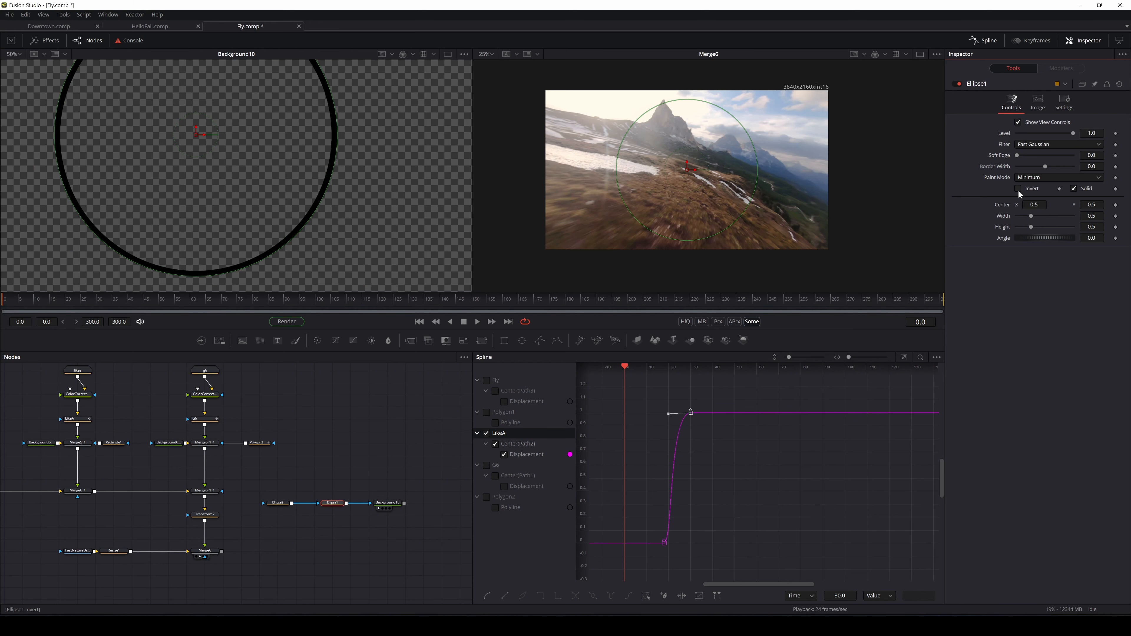
{"action": "left_click", "coordinate": [396, 503]}
{"action": "scroll", "coordinate": [328, 216], "scroll_direction": "down", "scroll_amount": 2}
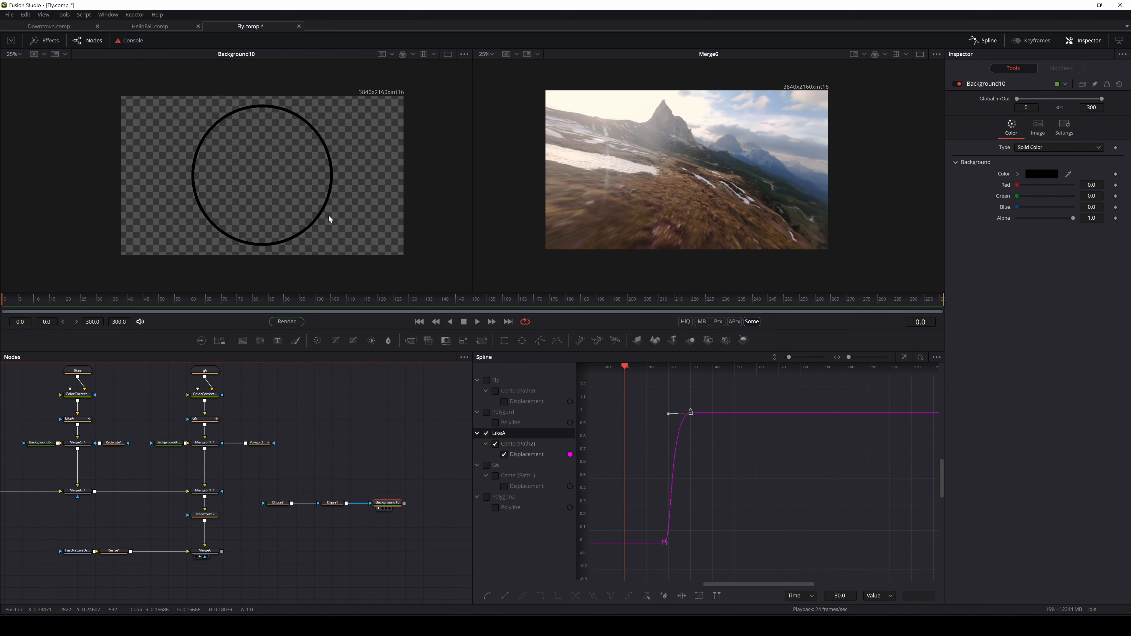
{"action": "scroll", "coordinate": [329, 215], "scroll_direction": "up", "scroll_amount": 1}
Change Background10's colour to a bright blue (#0795f4)
{"action": "left_click", "coordinate": [278, 503]}
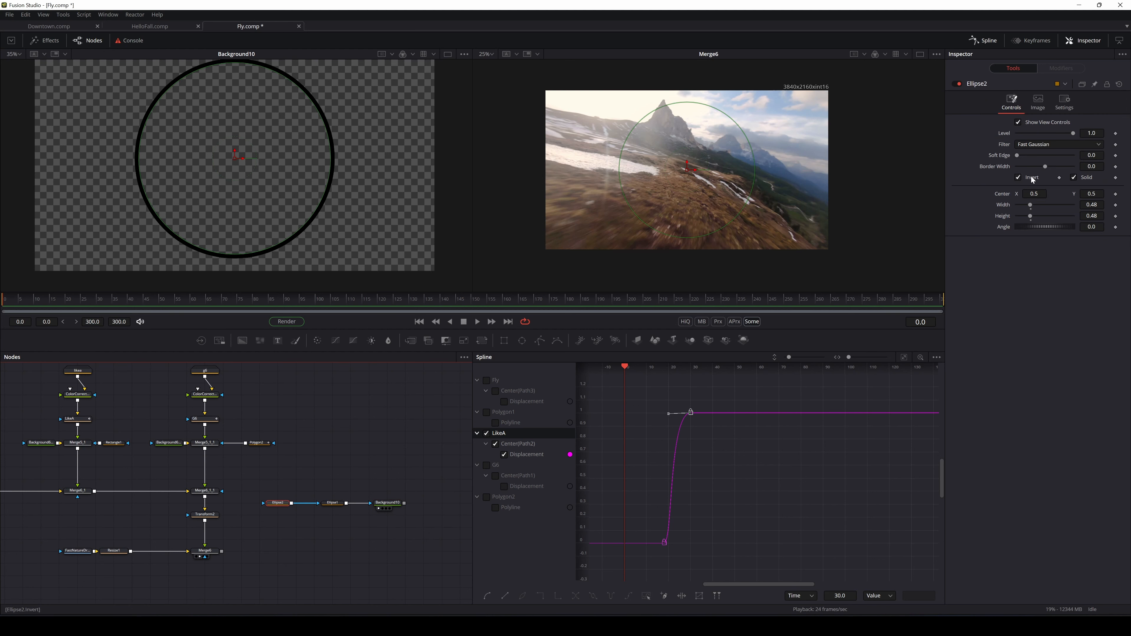
{"action": "left_click", "coordinate": [332, 503]}
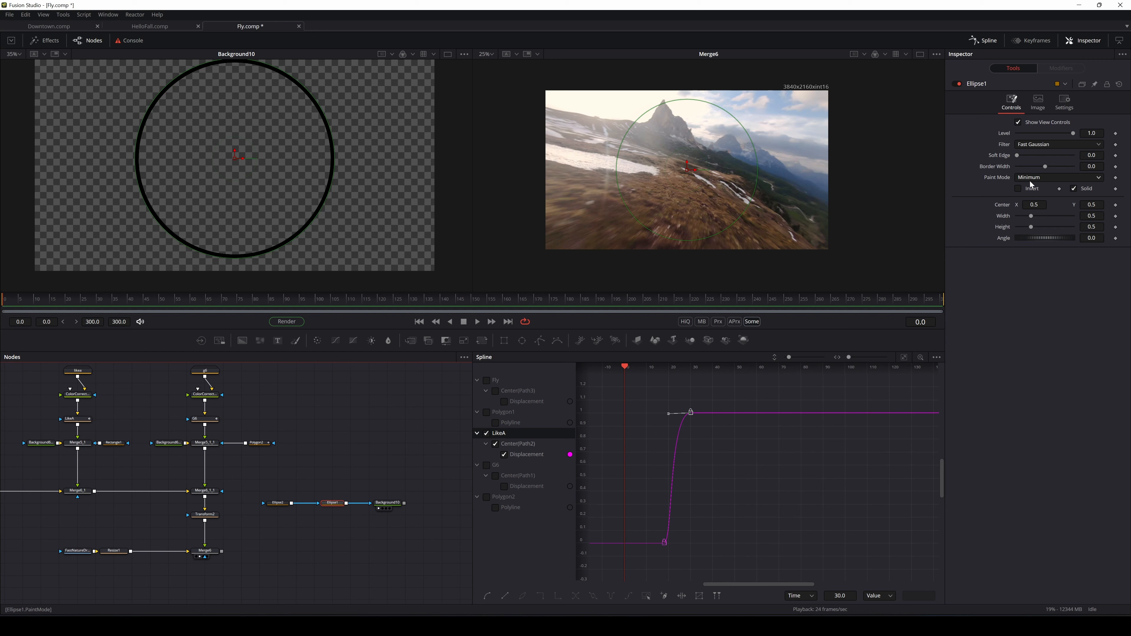
{"action": "left_click", "coordinate": [386, 503]}
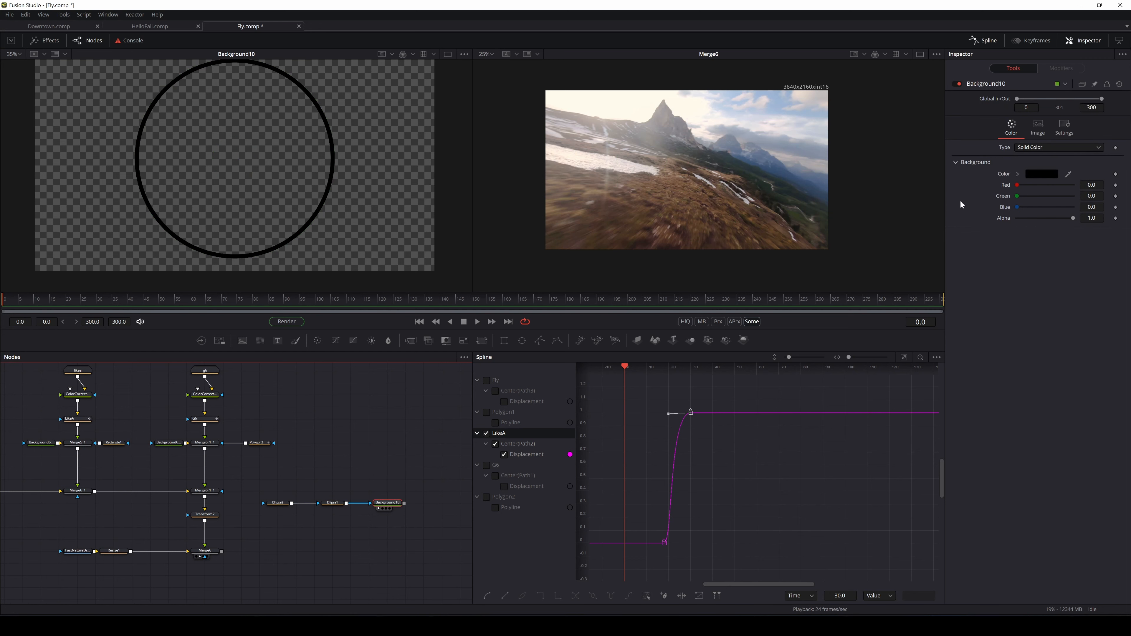
{"action": "left_click", "coordinate": [1031, 196]}
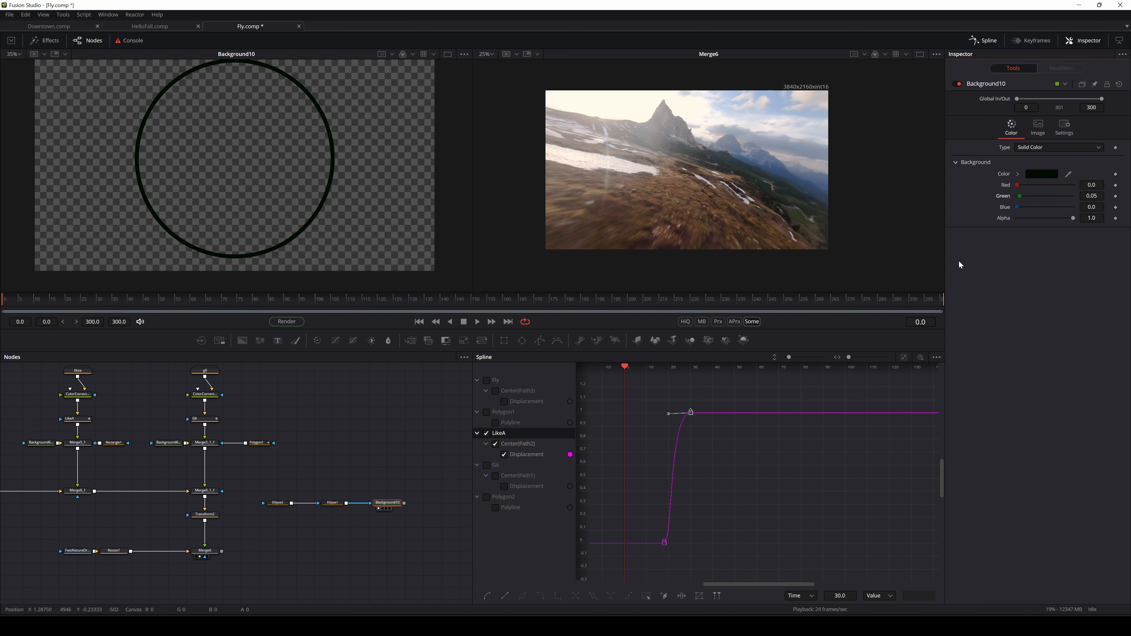
{"action": "left_click", "coordinate": [1049, 174]}
{"action": "left_click", "coordinate": [601, 237]}
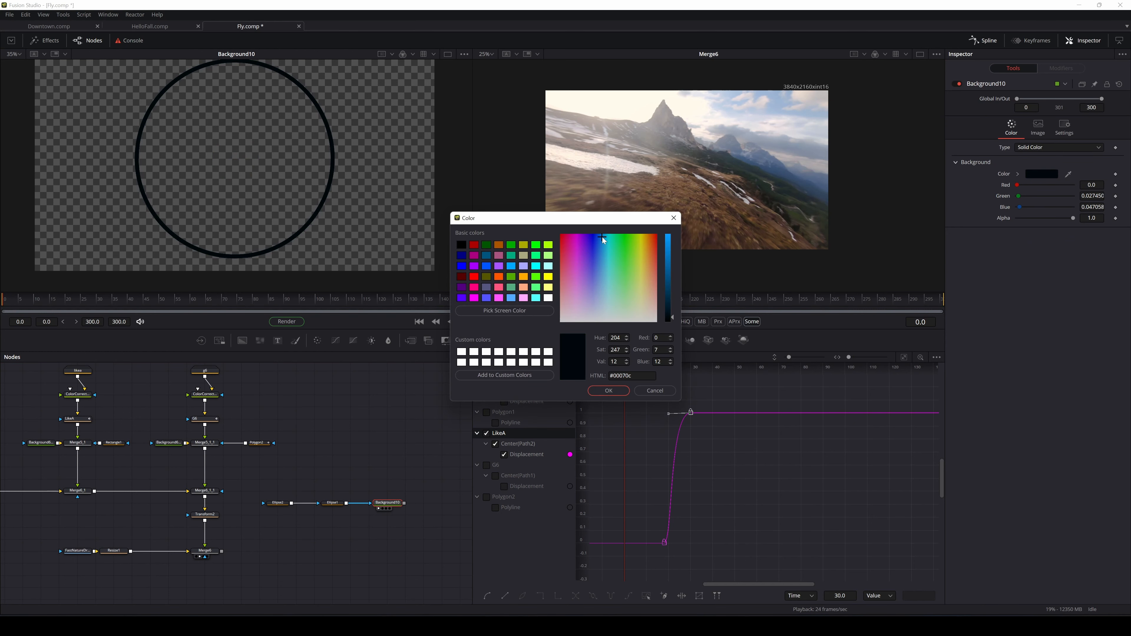
{"action": "left_click_drag", "start_coordinate": [669, 275], "coordinate": [673, 241]}
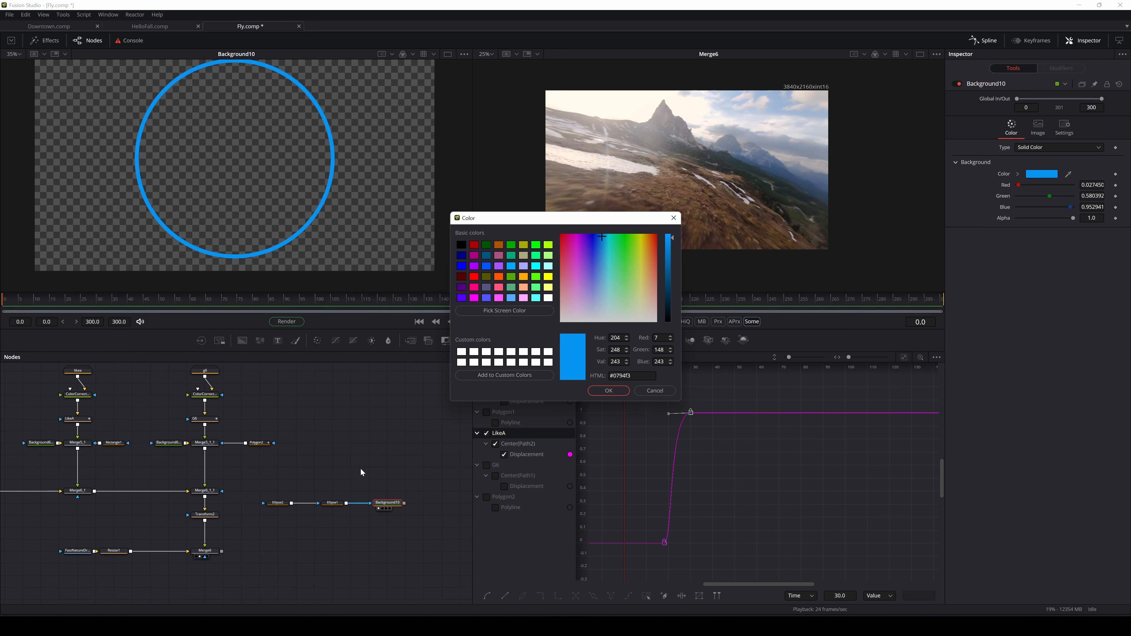
{"action": "left_click", "coordinate": [614, 391]}
Move Ellipse1 and Ellipse2 together, with Background10 directly below Ellipse1
{"action": "left_click_drag", "start_coordinate": [323, 482], "coordinate": [260, 522]}
{"action": "left_click_drag", "start_coordinate": [334, 503], "coordinate": [389, 431]}
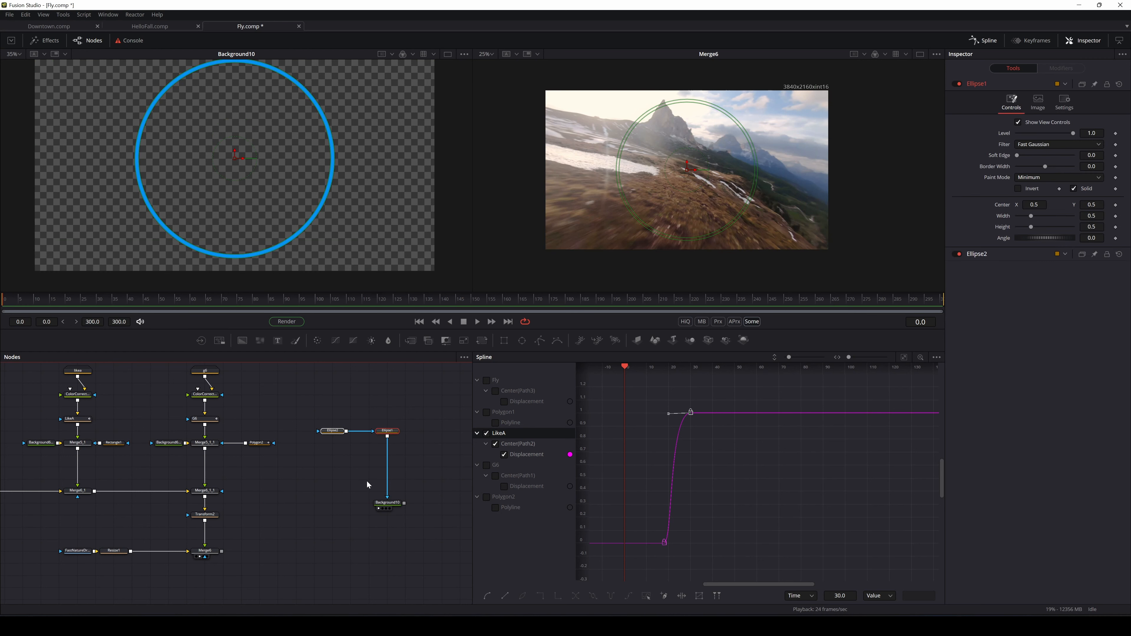
{"action": "left_click_drag", "start_coordinate": [393, 504], "coordinate": [392, 467]}
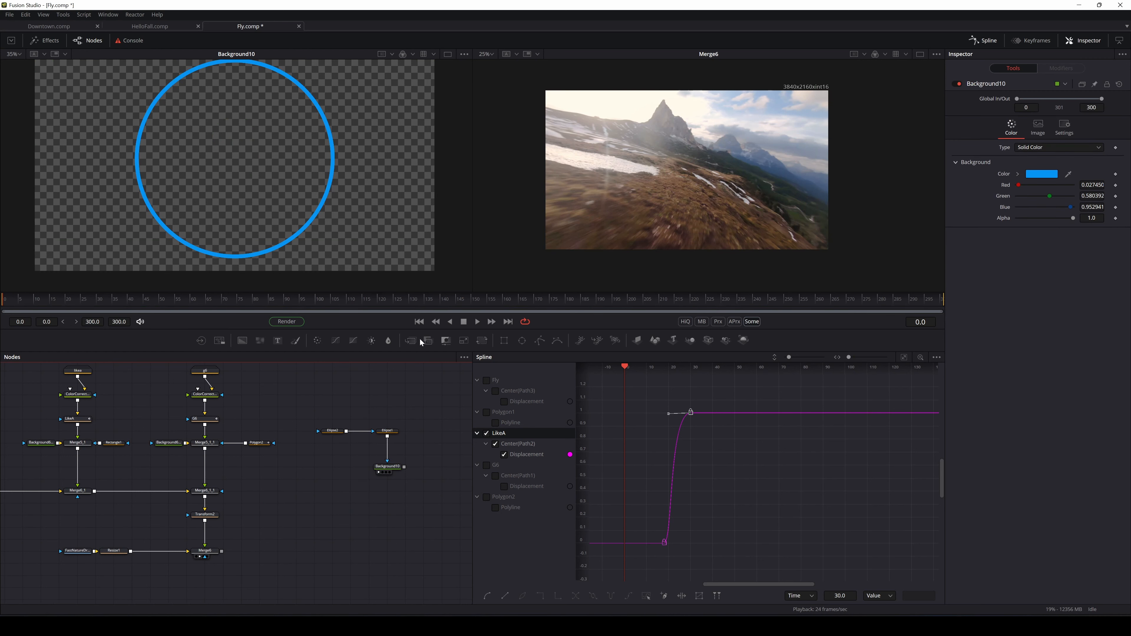
Add a Merge8 node fed by Merge6 and move the three ring nodes toward it
{"action": "left_click_drag", "start_coordinate": [428, 341], "coordinate": [387, 502]}
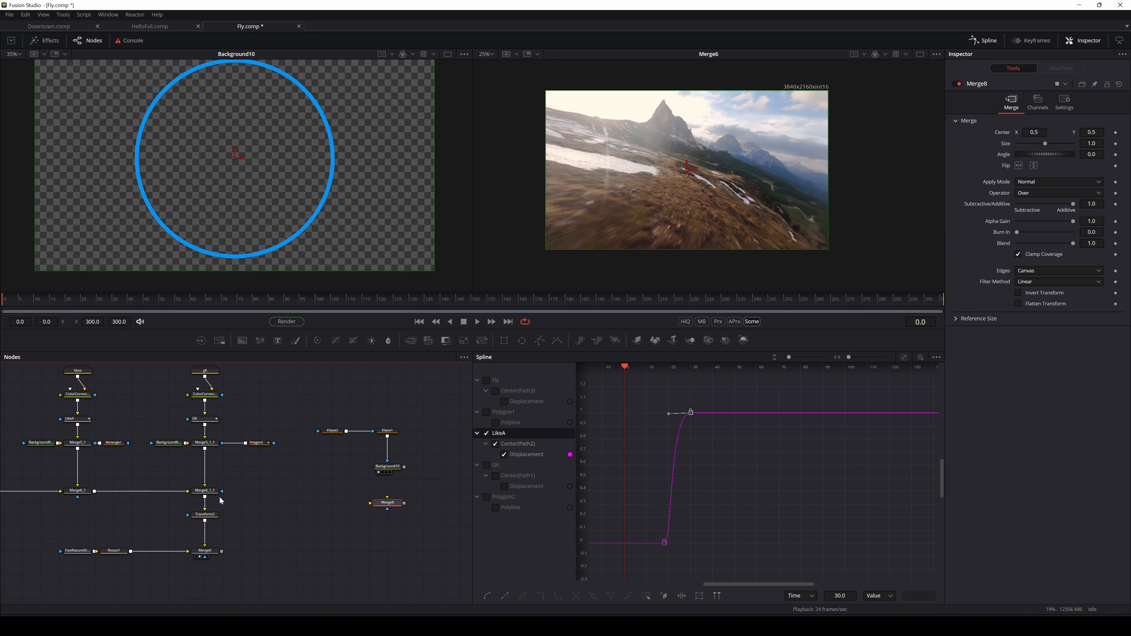
{"action": "left_click", "coordinate": [217, 503]}
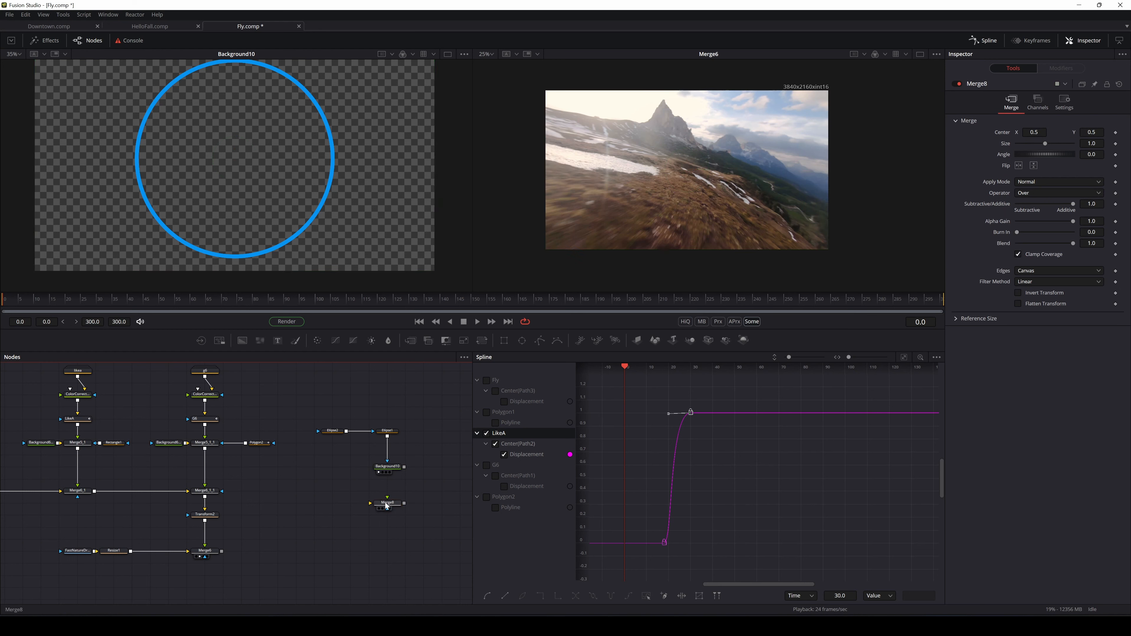
{"action": "left_click_drag", "start_coordinate": [386, 506], "coordinate": [387, 542]}
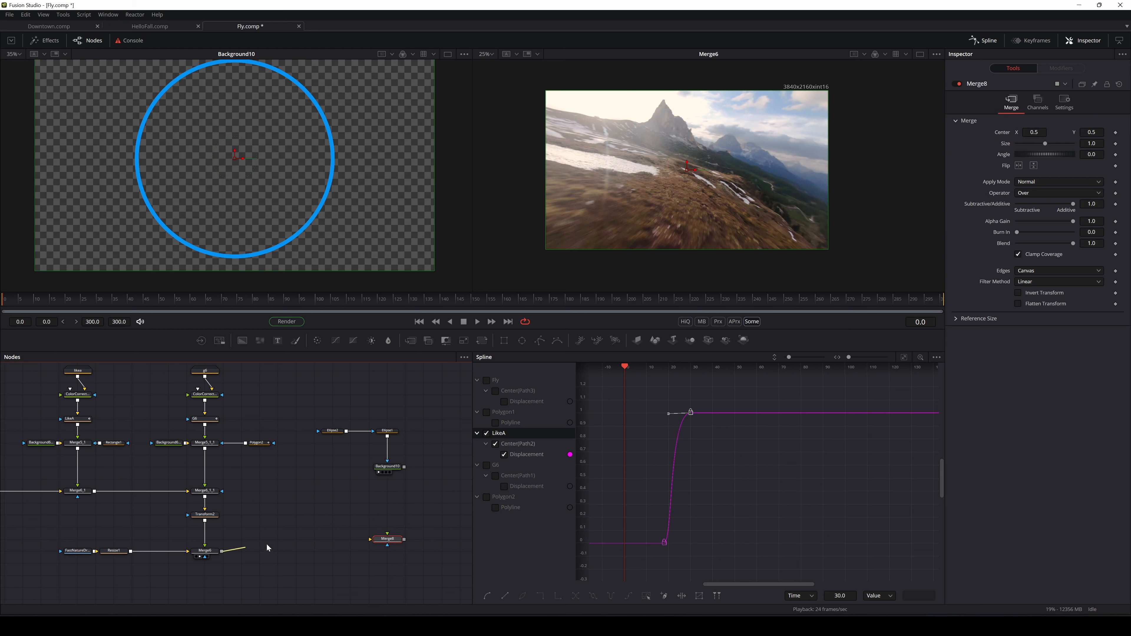
{"action": "left_click_drag", "start_coordinate": [221, 551], "coordinate": [388, 540]}
{"action": "left_click_drag", "start_coordinate": [416, 408], "coordinate": [285, 485]}
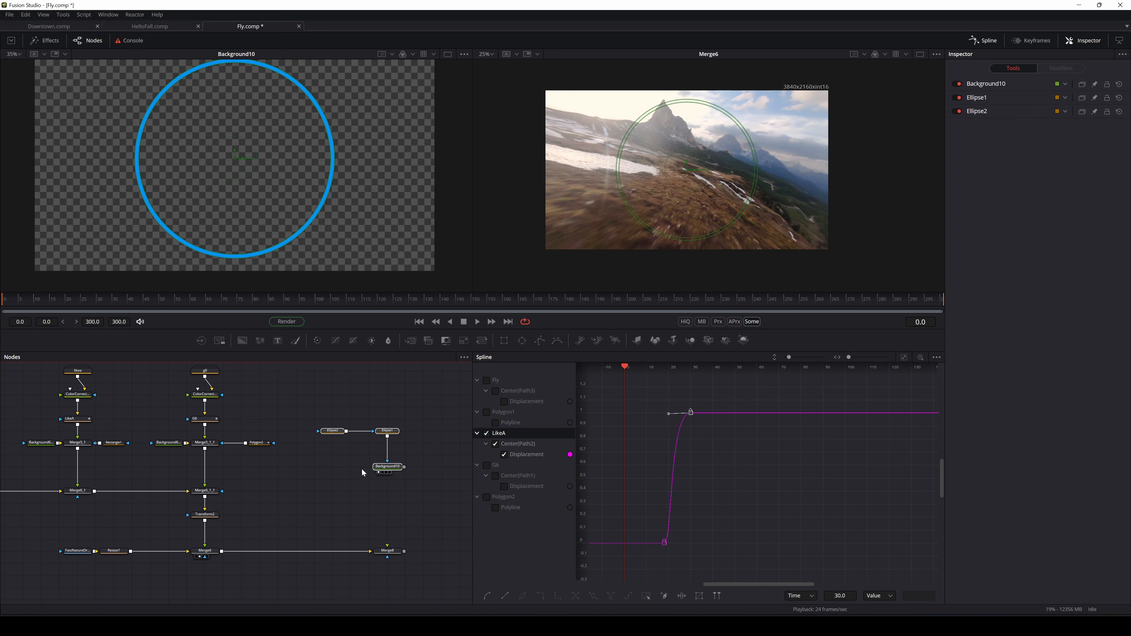
{"action": "left_click_drag", "start_coordinate": [404, 470], "coordinate": [350, 192]}
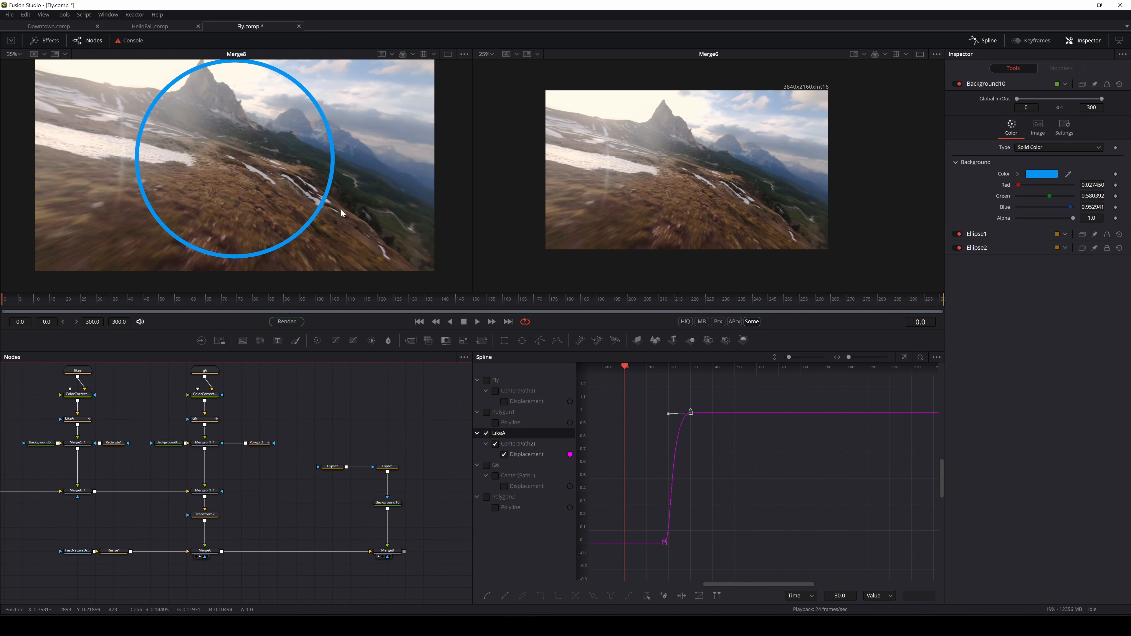
At frame 55, paste #ffbb9d as Background10's colour and darken it to a muted peach
{"action": "left_click_drag", "start_coordinate": [79, 299], "coordinate": [192, 305]}
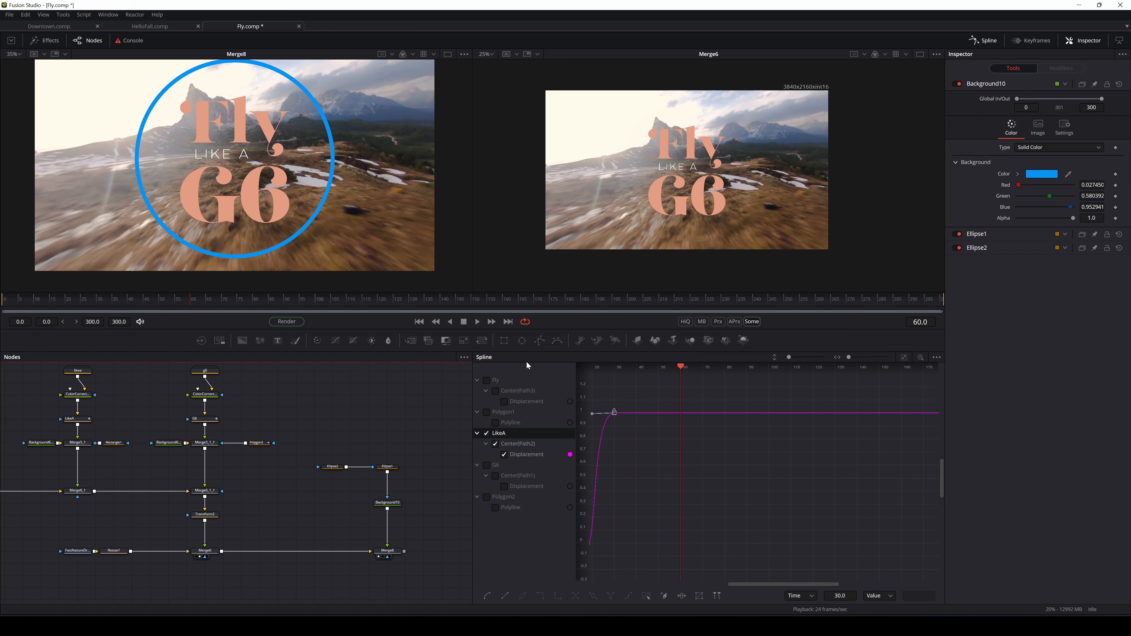
{"action": "left_click", "coordinate": [379, 502]}
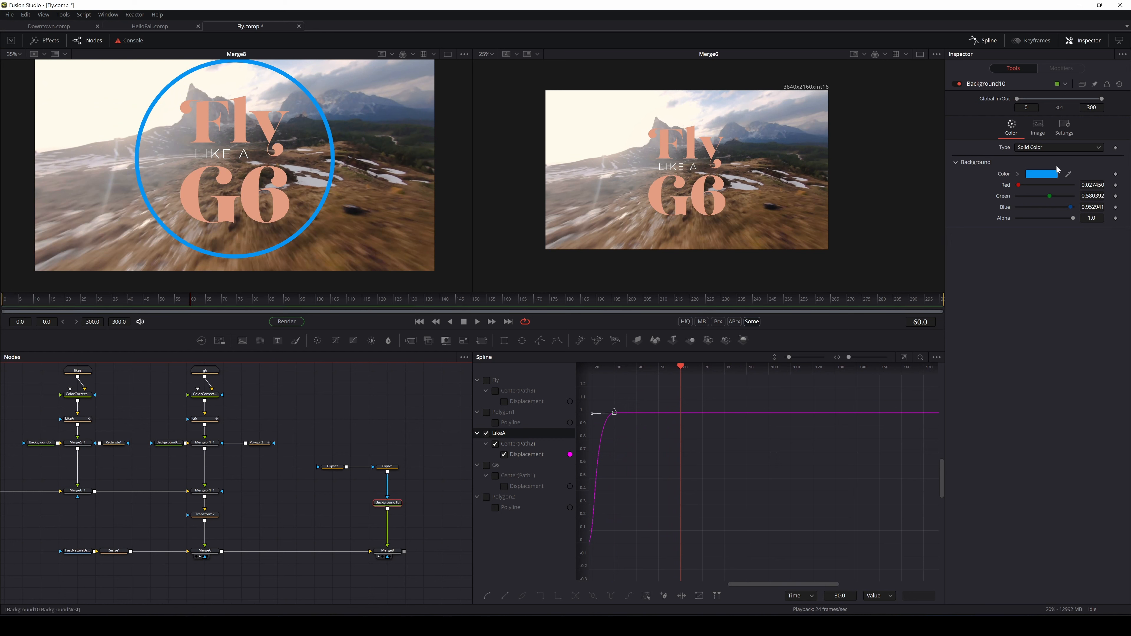
{"action": "left_click", "coordinate": [1047, 175]}
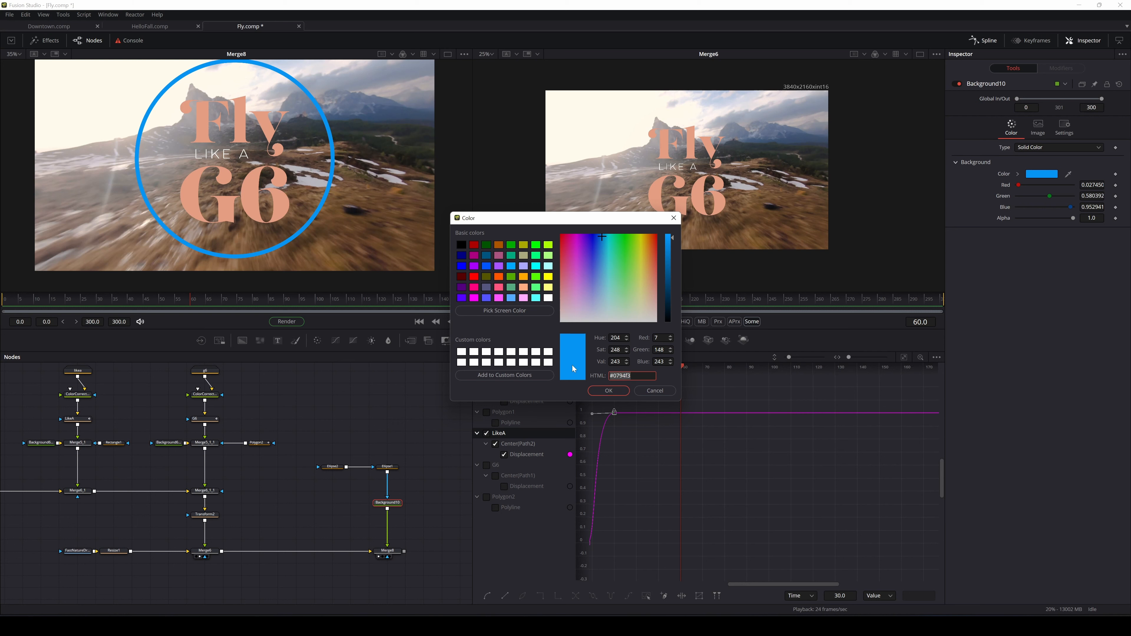
{"action": "type", "text": "#ffbb9d"}
{"action": "left_click_drag", "start_coordinate": [670, 258], "coordinate": [669, 268]}
{"action": "left_click", "coordinate": [609, 391]}
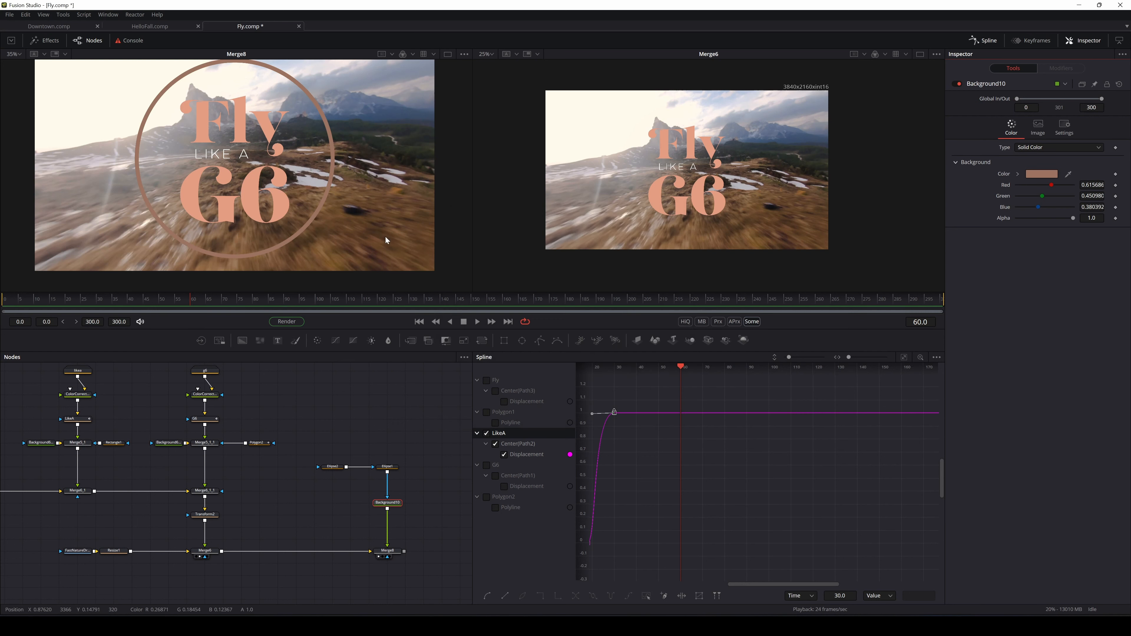
{"action": "scroll", "coordinate": [385, 237], "scroll_direction": "down", "scroll_amount": 1}
{"action": "scroll", "coordinate": [386, 237], "scroll_direction": "up", "scroll_amount": 1}
{"action": "left_click_drag", "start_coordinate": [409, 230], "coordinate": [396, 231]}
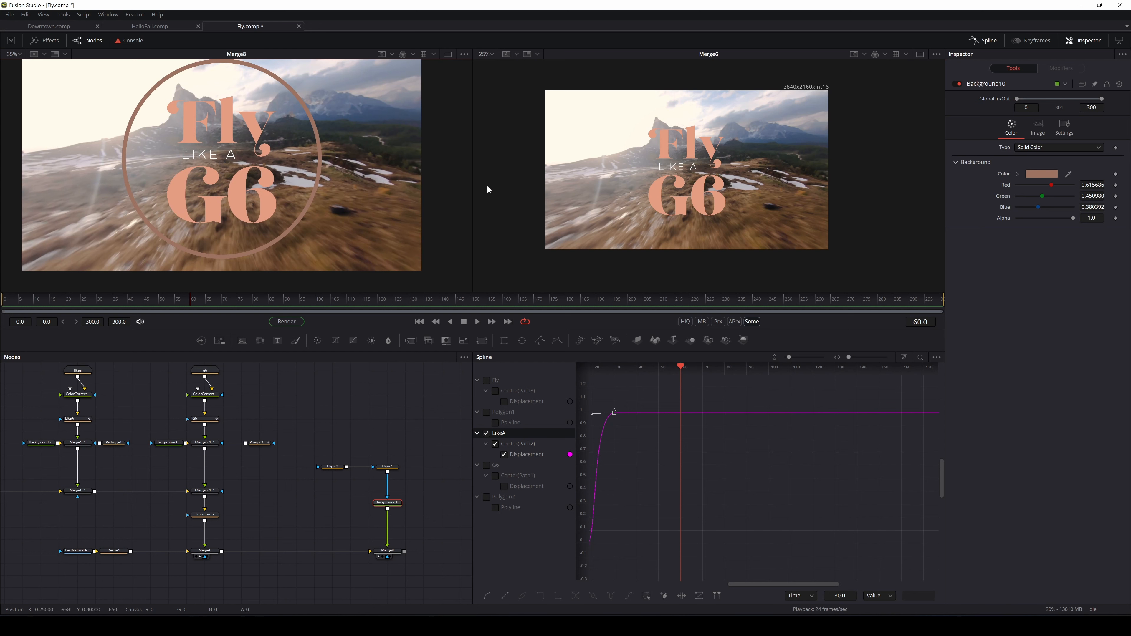
{"action": "left_click_drag", "start_coordinate": [470, 512], "coordinate": [377, 513]}
{"action": "left_click_drag", "start_coordinate": [362, 438], "coordinate": [233, 504]}
{"action": "left_click", "coordinate": [233, 504]}
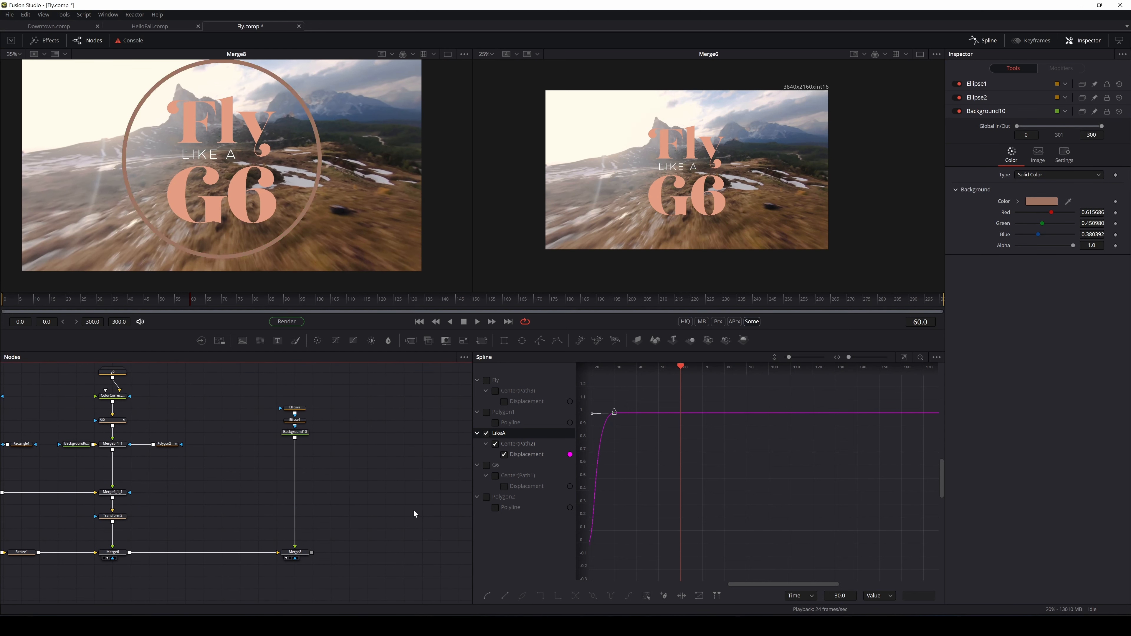
Insert a Duplicate tool between Background10 and Merge8 with Size 1.06 and Copies about 4
{"action": "key", "text": "shift+space"}
{"action": "type", "text": "duplica"}
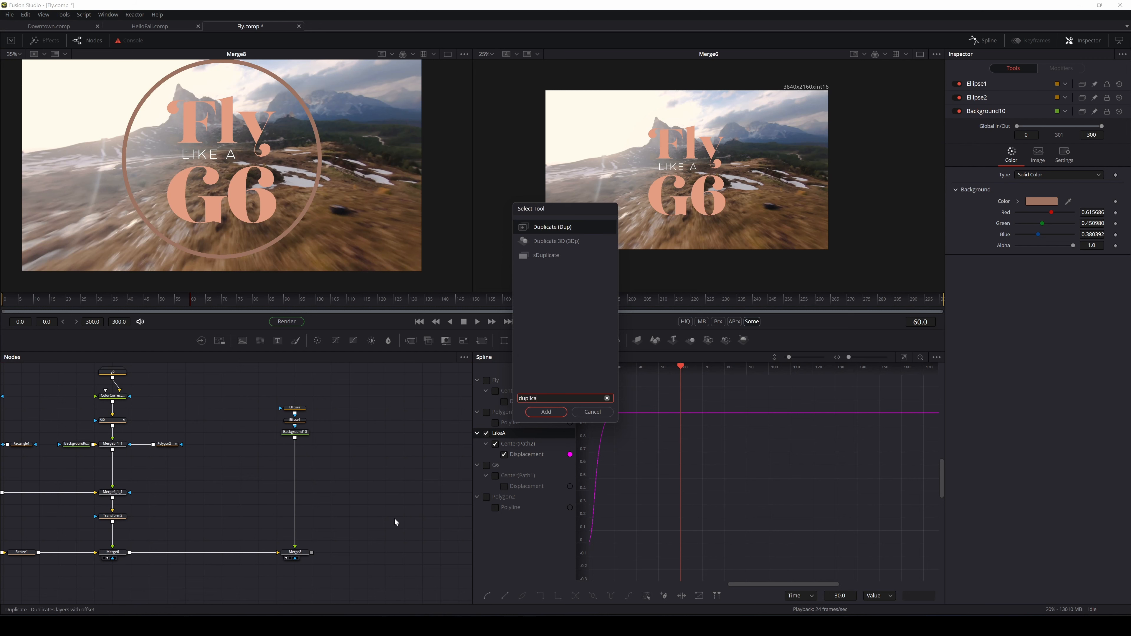
{"action": "key", "text": "Return"}
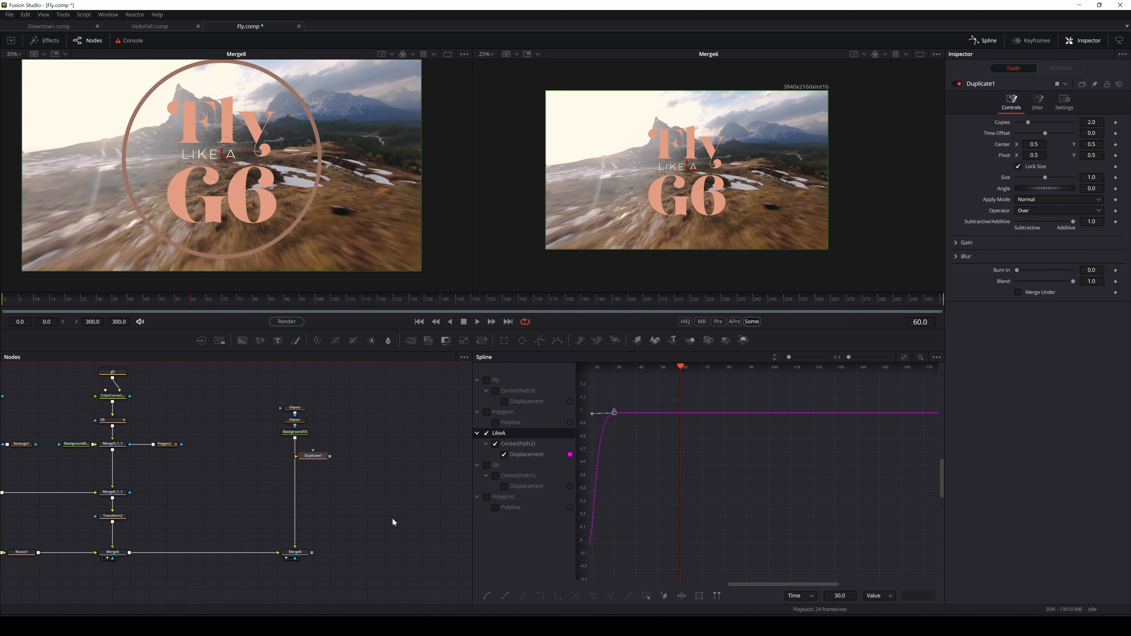
{"action": "left_click_drag", "start_coordinate": [316, 458], "coordinate": [297, 462]}
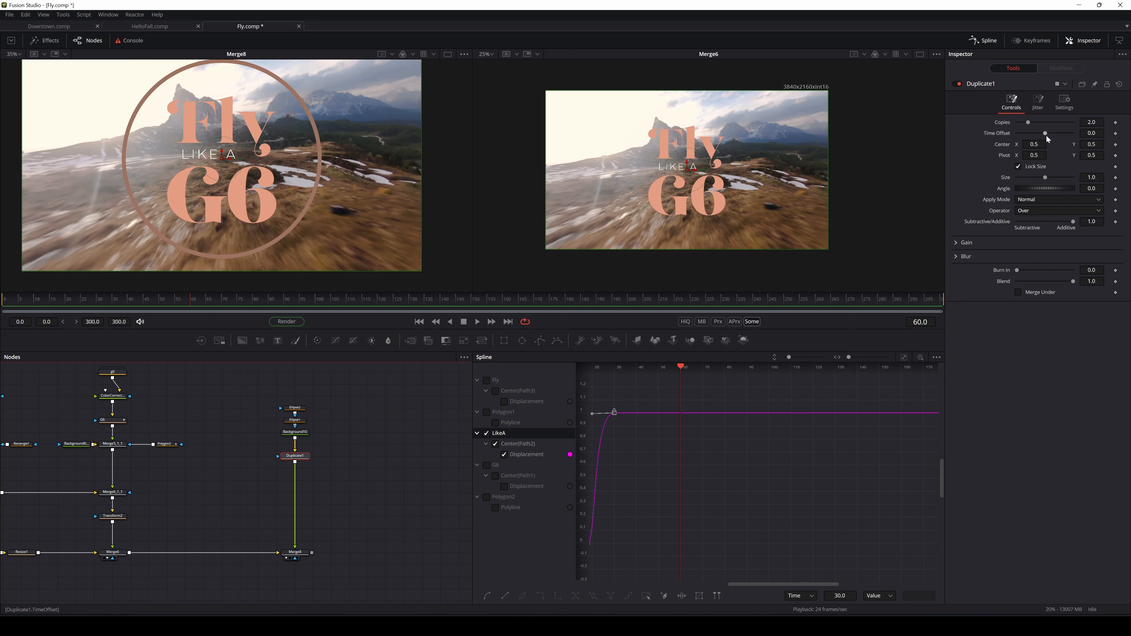
{"action": "left_click_drag", "start_coordinate": [1047, 175], "coordinate": [1048, 175]}
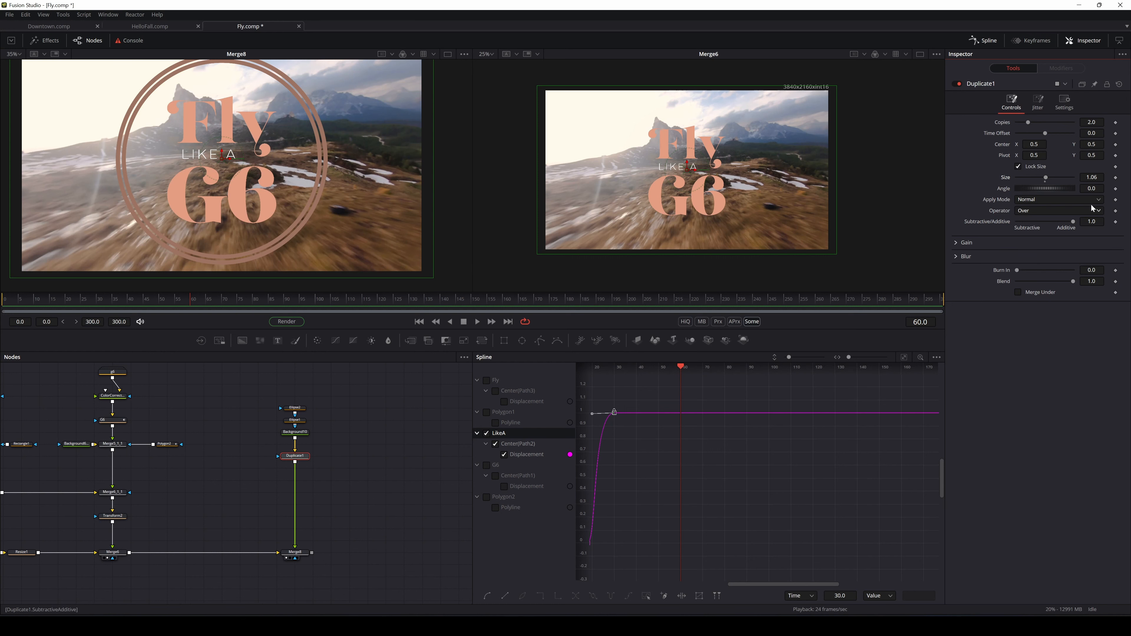
{"action": "left_click_drag", "start_coordinate": [1031, 120], "coordinate": [1042, 166]}
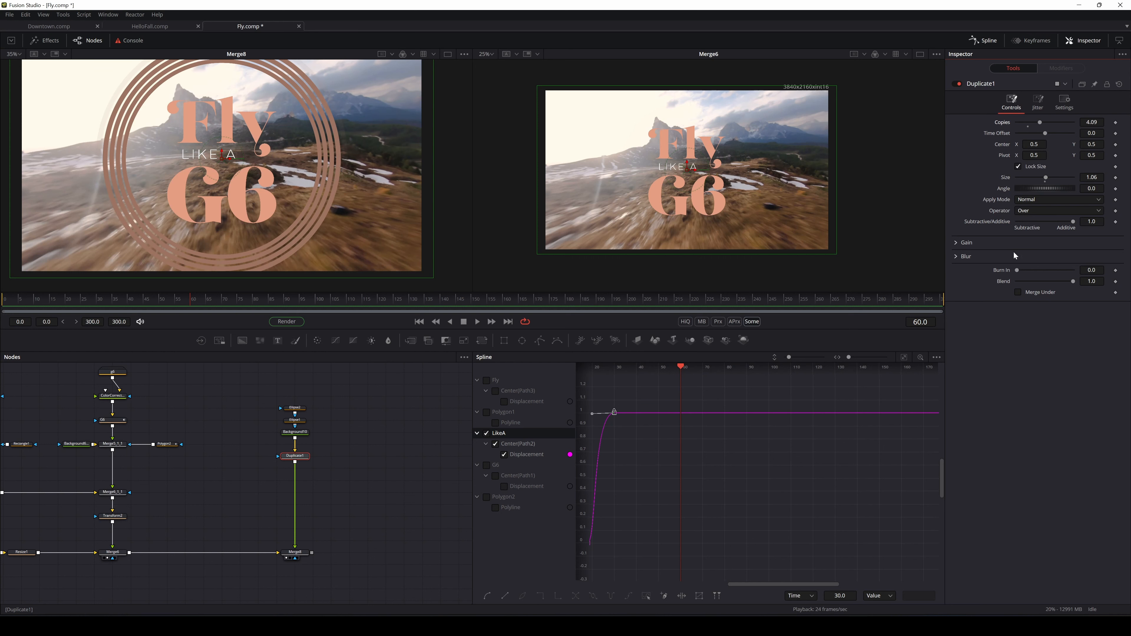
Give Duplicate1 a Blur of about 0.0055 and lower its Copies to 1.89
{"action": "left_click", "coordinate": [956, 257]}
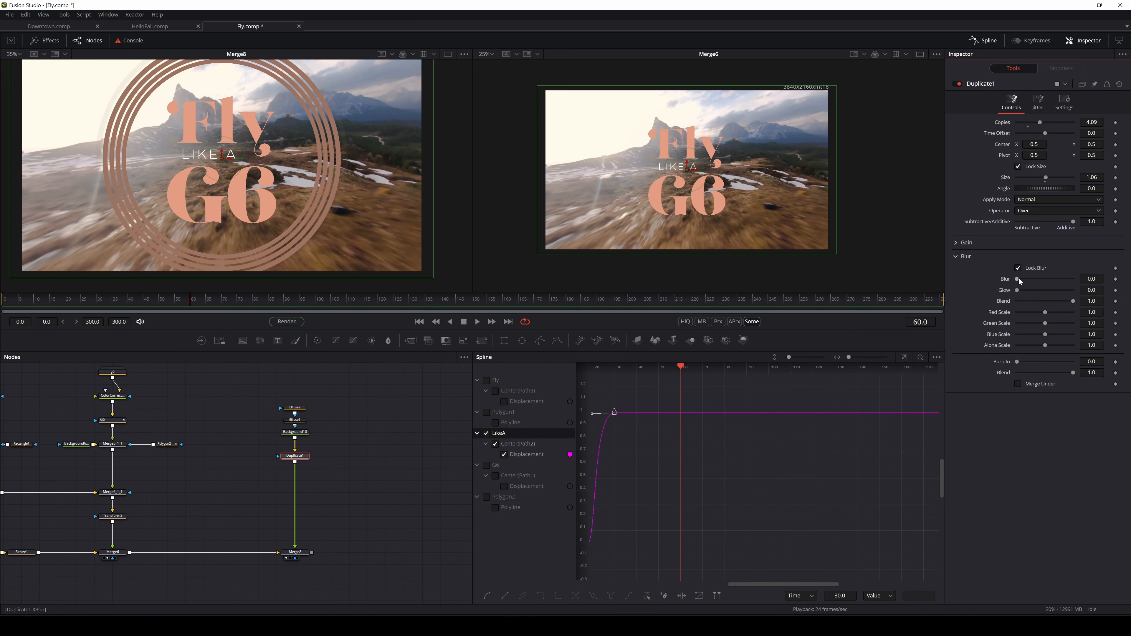
{"action": "left_click_drag", "start_coordinate": [1019, 279], "coordinate": [1026, 282]}
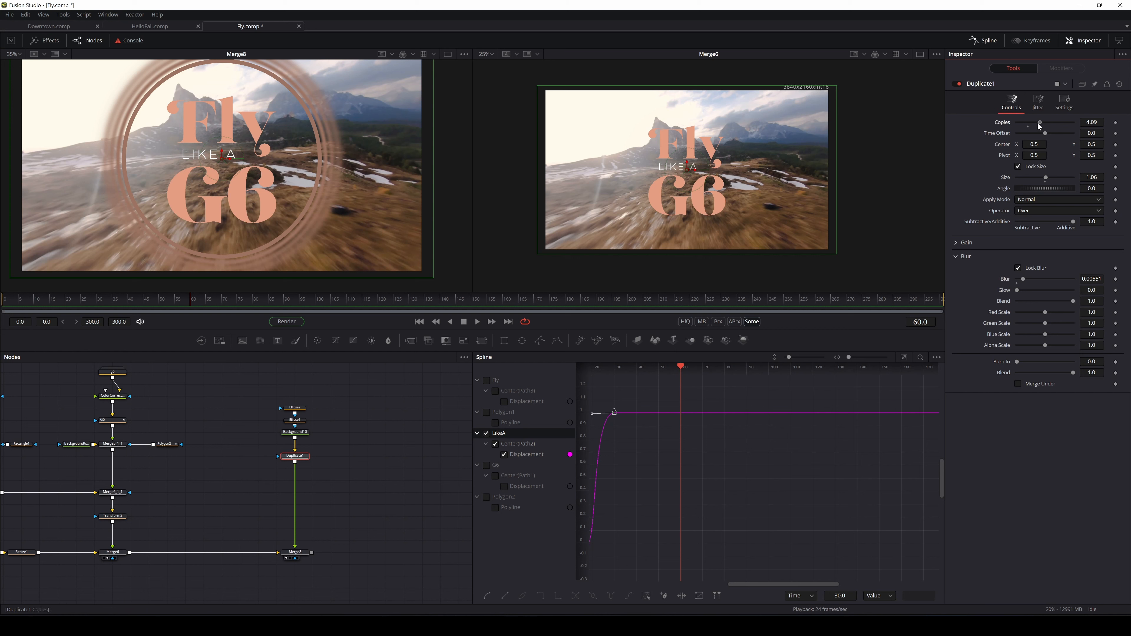
{"action": "left_click_drag", "start_coordinate": [1039, 127], "coordinate": [1027, 125]}
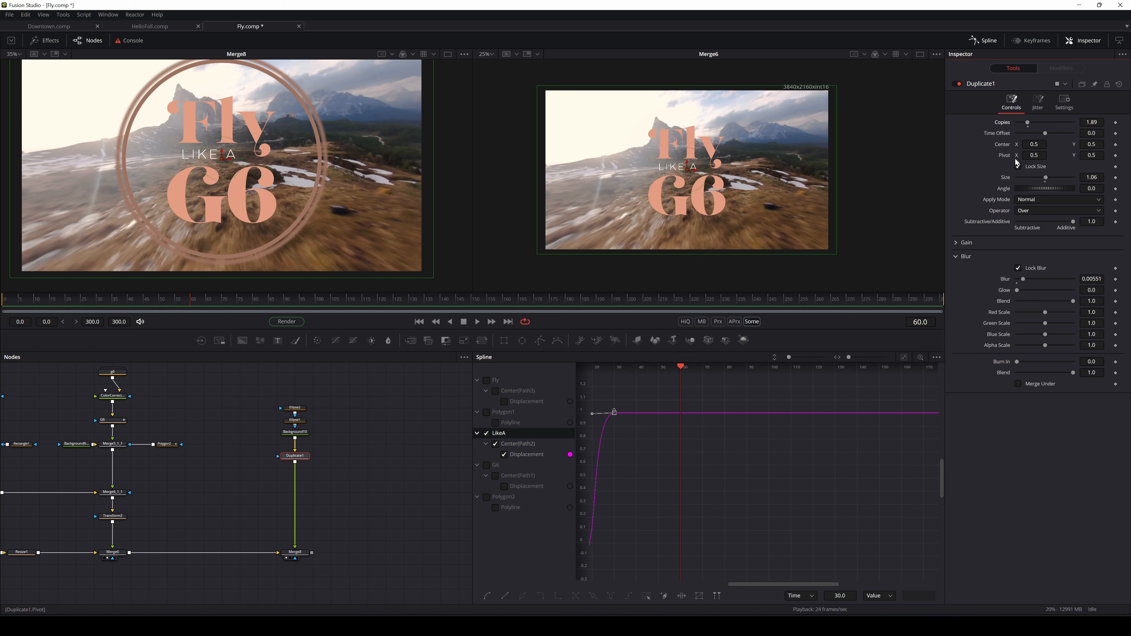
{"action": "right_click", "coordinate": [141, 324]}
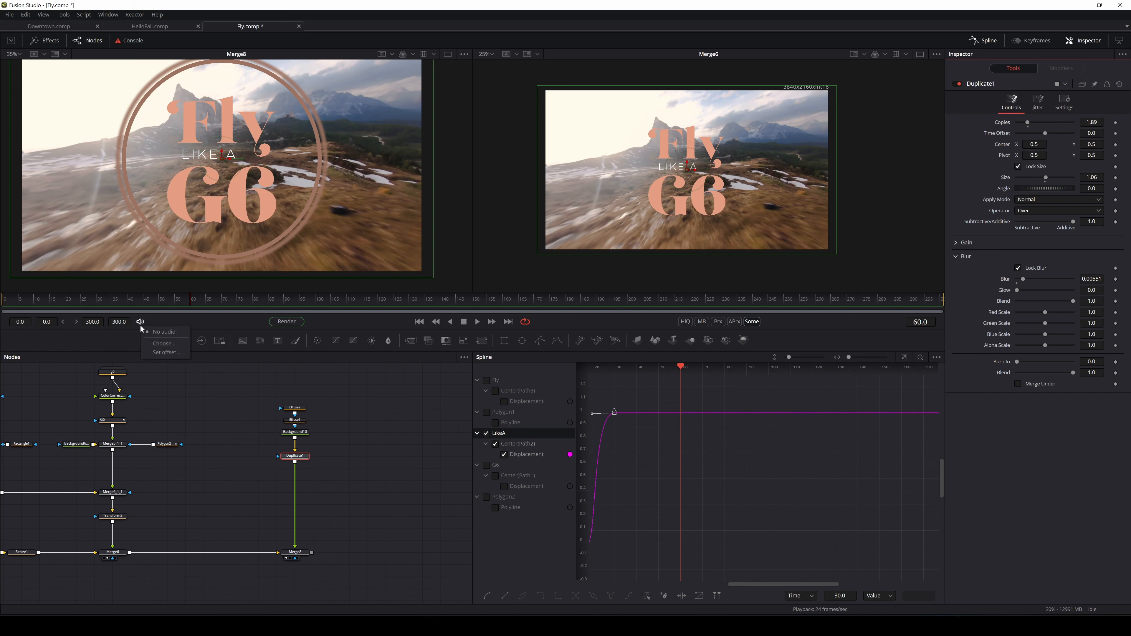
{"action": "left_click", "coordinate": [181, 344]}
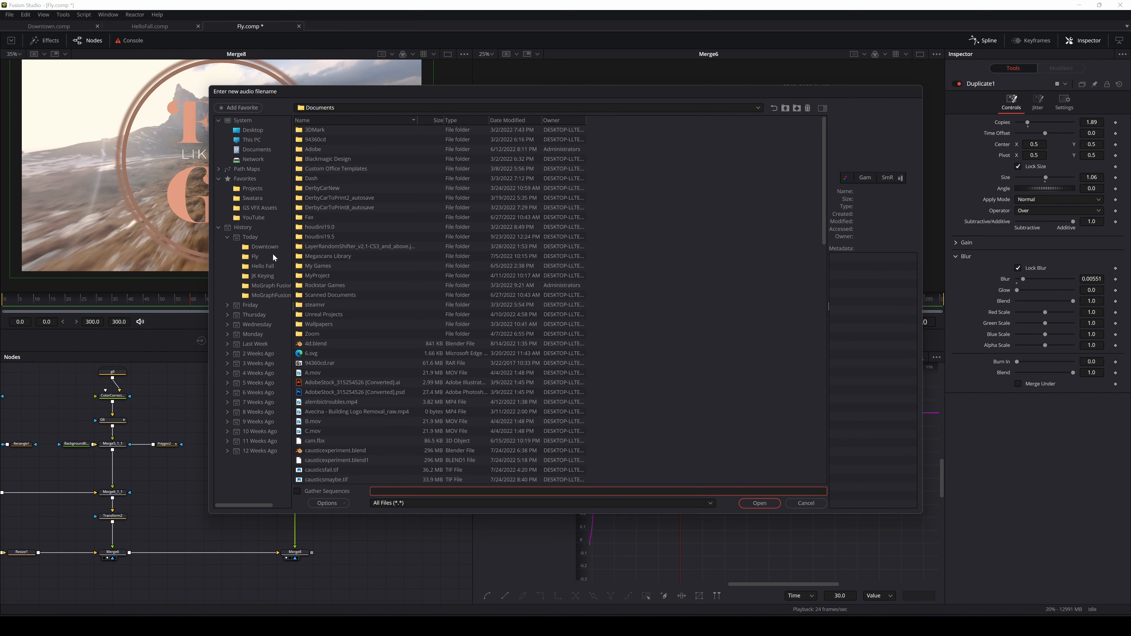
{"action": "left_click", "coordinate": [252, 139]}
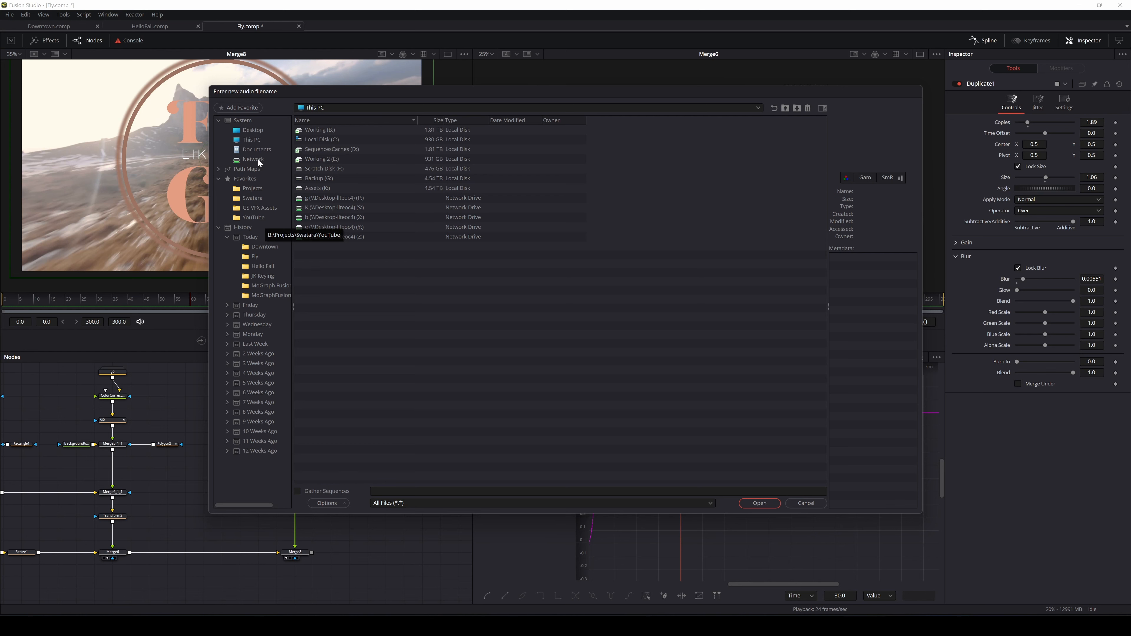
{"action": "left_click", "coordinate": [253, 189]}
{"action": "double_click", "coordinate": [322, 149]}
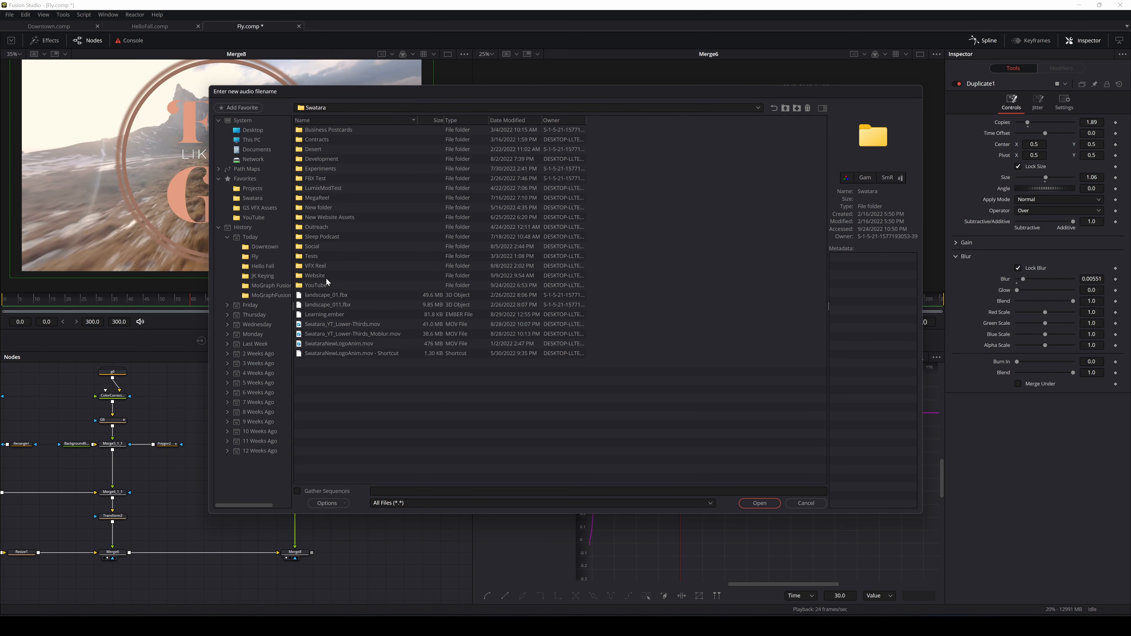
{"action": "double_click", "coordinate": [316, 285]}
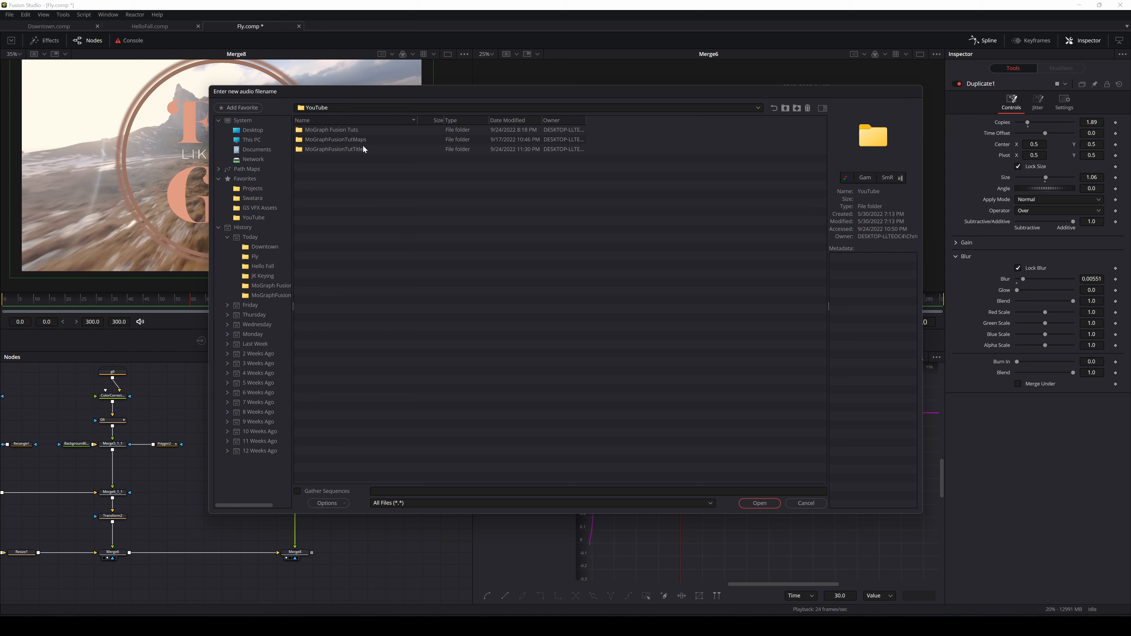
{"action": "left_click", "coordinate": [343, 132]}
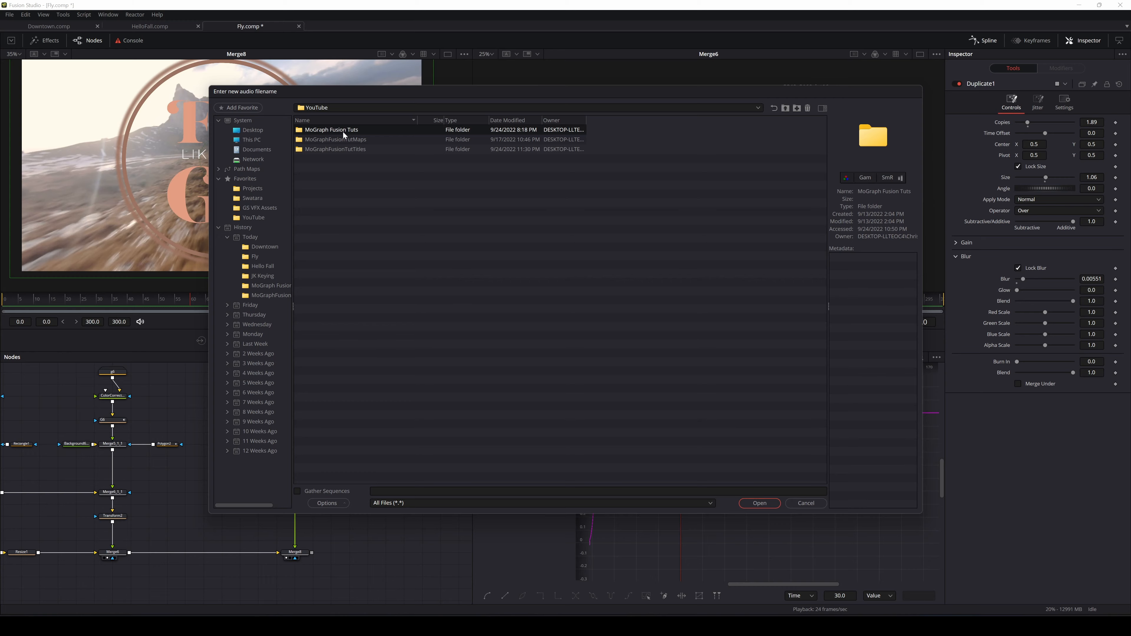
{"action": "key", "text": "Escape"}
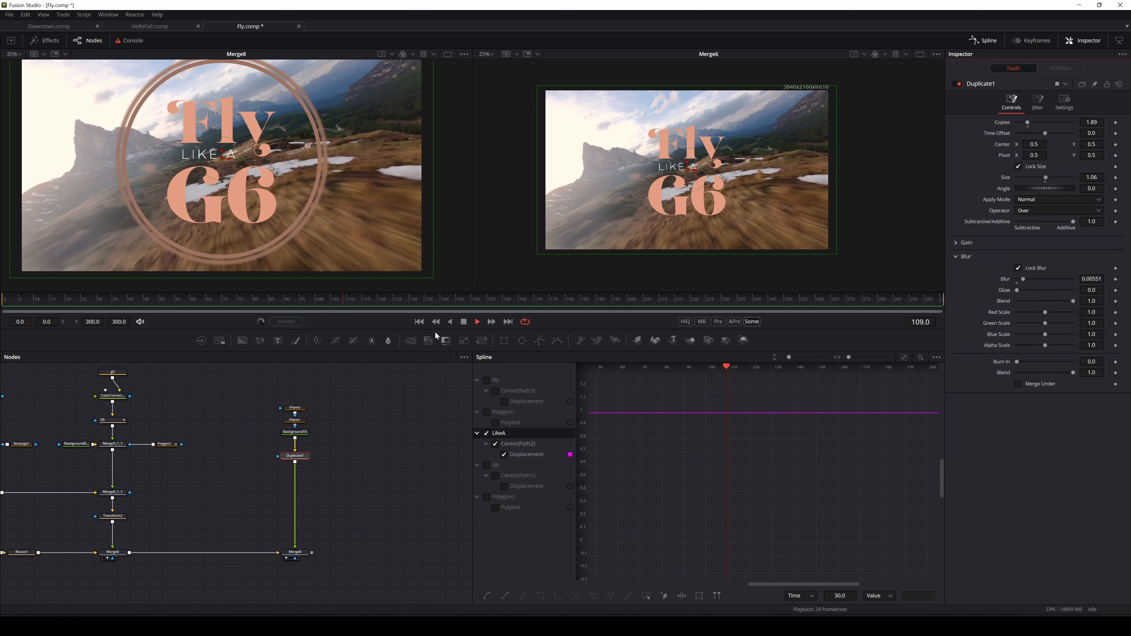
Play and scrub the title animation several times to review its entrance with the rings
{"action": "left_click", "coordinate": [463, 322]}
{"action": "left_click_drag", "start_coordinate": [340, 298], "coordinate": [2, 306]}
{"action": "left_click", "coordinate": [478, 322]}
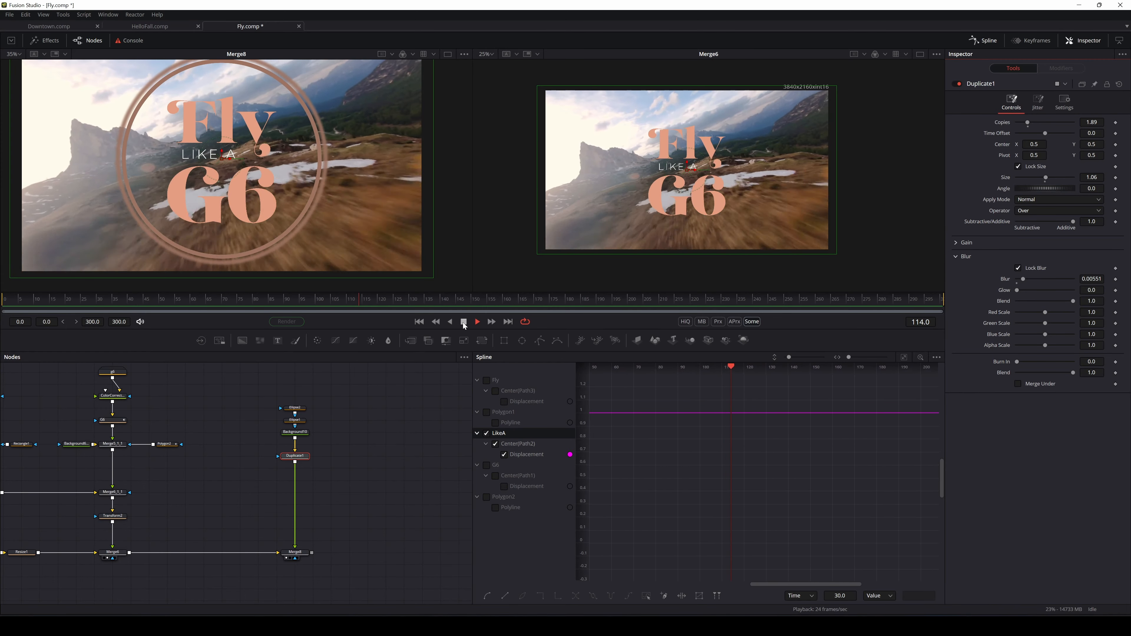
{"action": "left_click", "coordinate": [464, 323]}
{"action": "left_click_drag", "start_coordinate": [383, 302], "coordinate": [5, 307]}
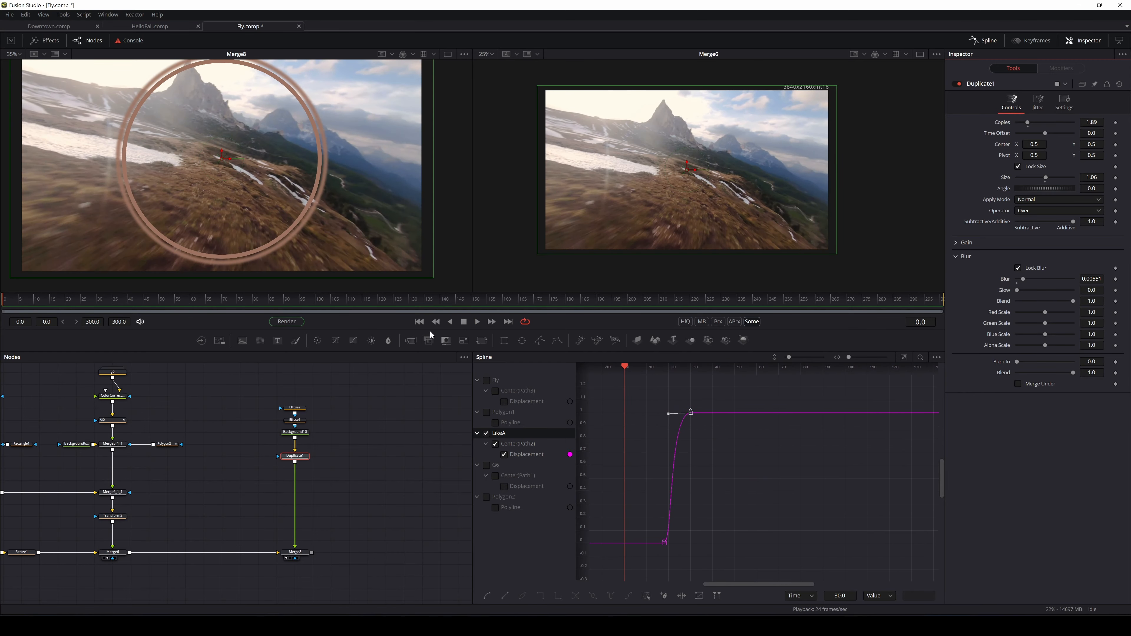
{"action": "left_click", "coordinate": [477, 322]}
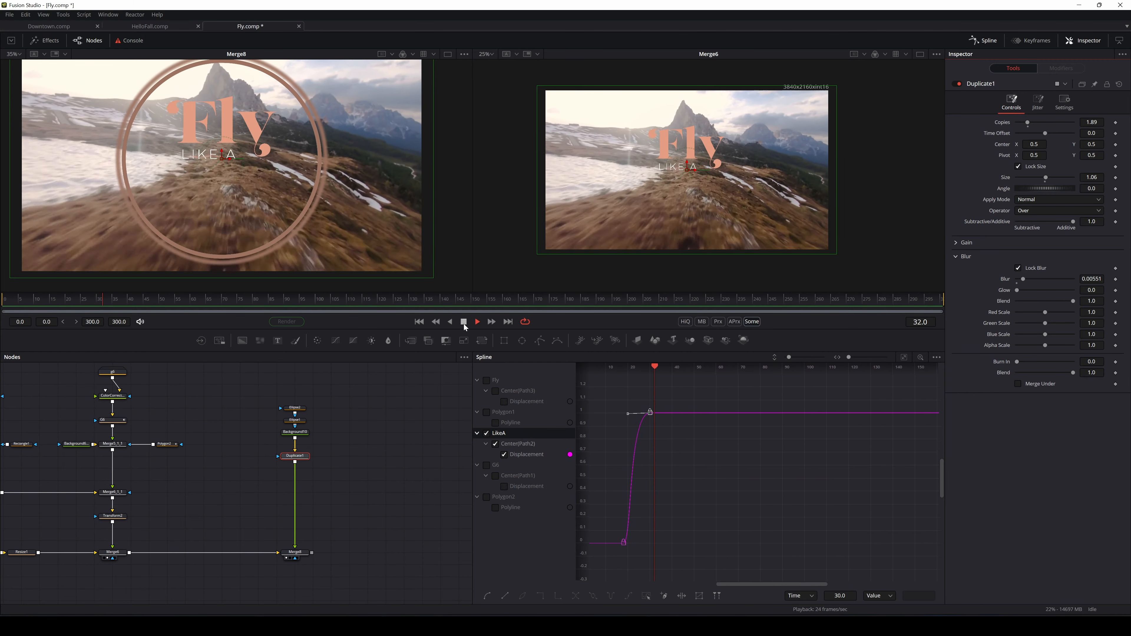
{"action": "left_click", "coordinate": [463, 322]}
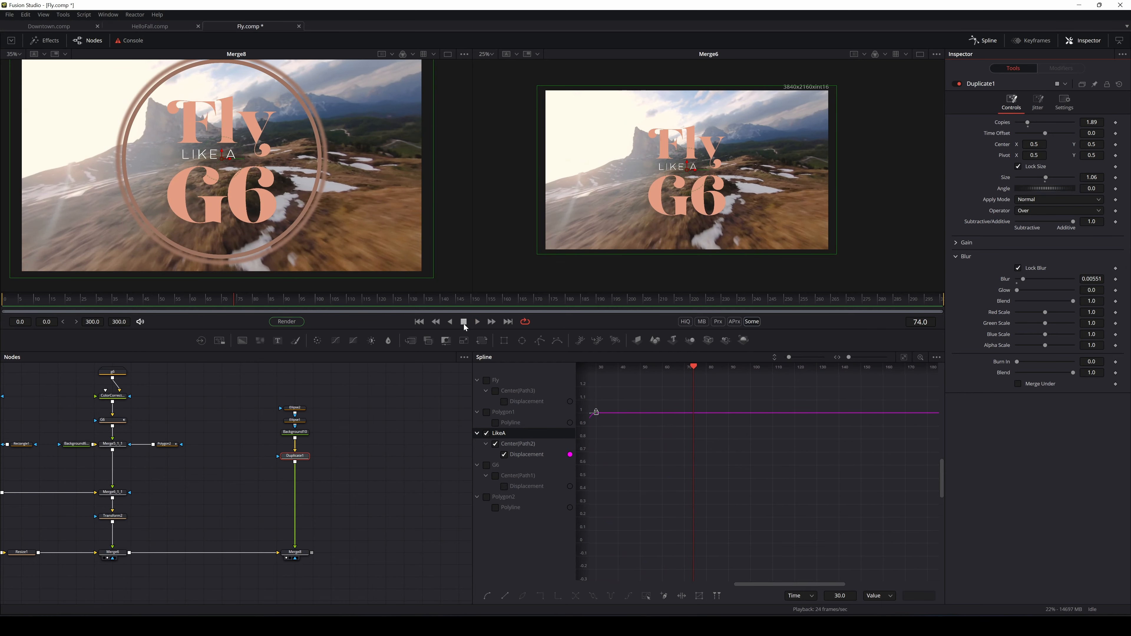
{"action": "left_click_drag", "start_coordinate": [245, 298], "coordinate": [3, 316]}
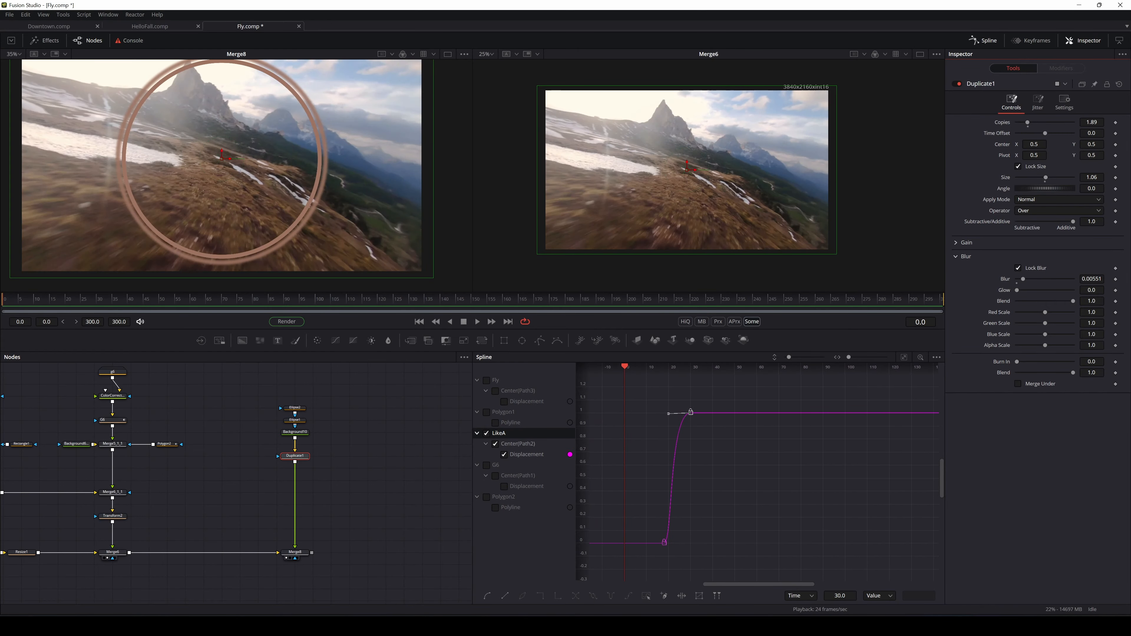
{"action": "left_click", "coordinate": [476, 320]}
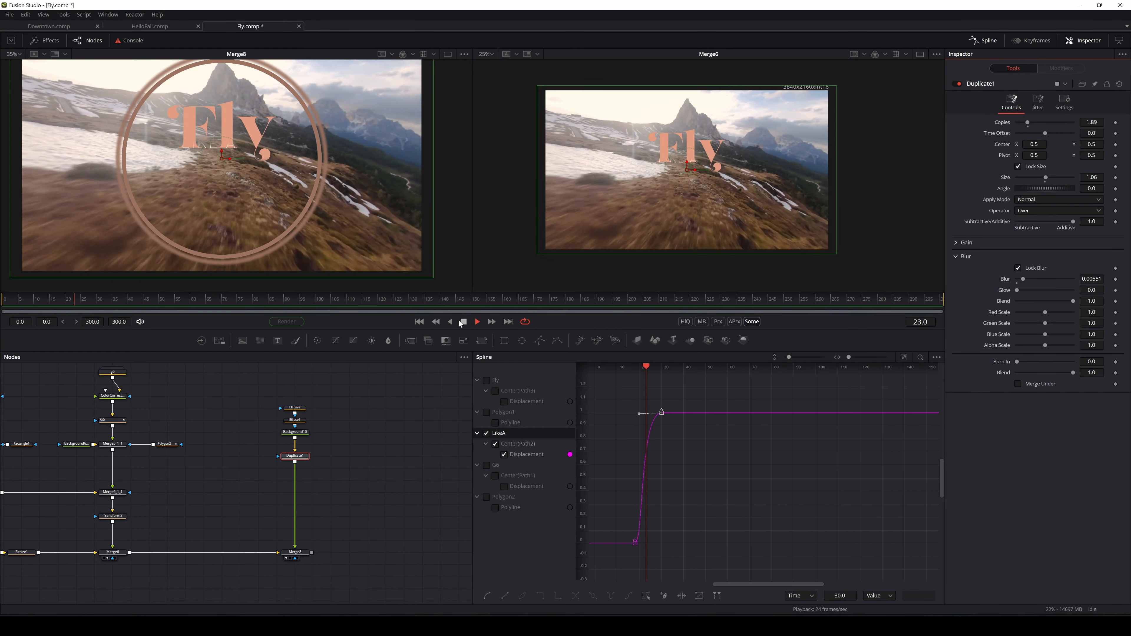
{"action": "left_click", "coordinate": [464, 321]}
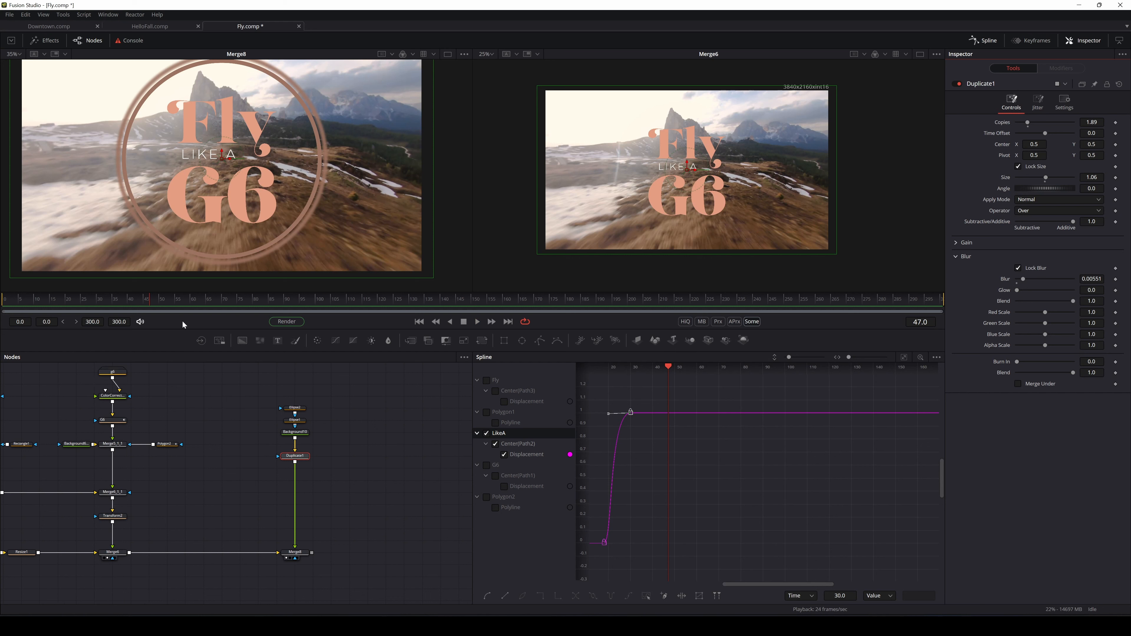
Pan the node graph and select the G6 text's colour correction node
{"action": "left_click_drag", "start_coordinate": [254, 403], "coordinate": [360, 444]}
{"action": "left_click", "coordinate": [217, 436]}
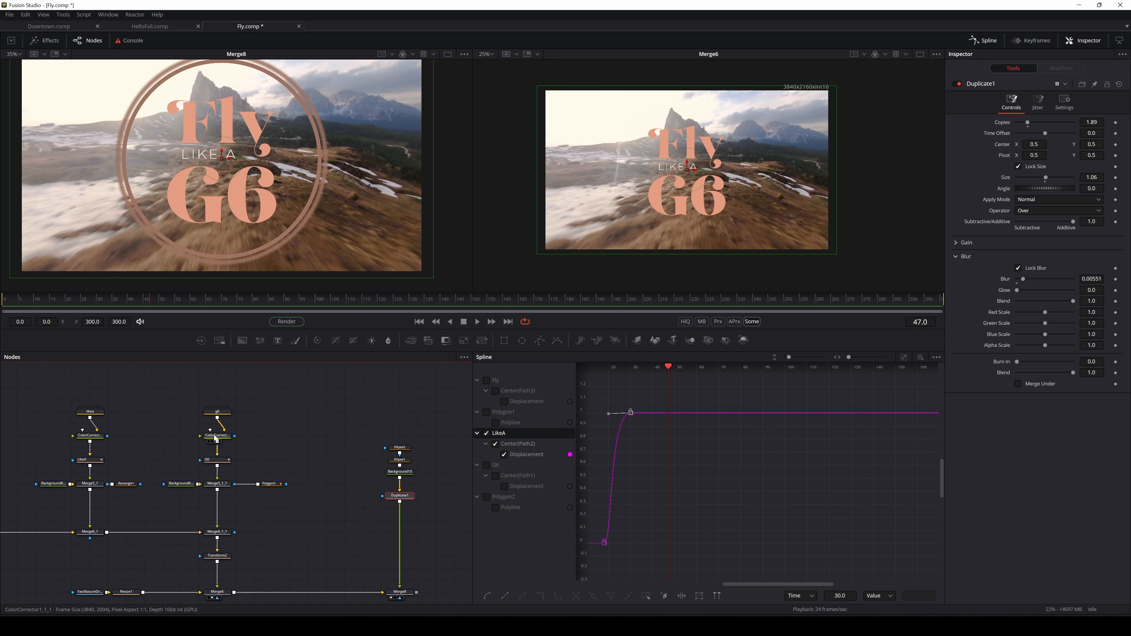
{"action": "left_click_drag", "start_coordinate": [167, 450], "coordinate": [404, 453]}
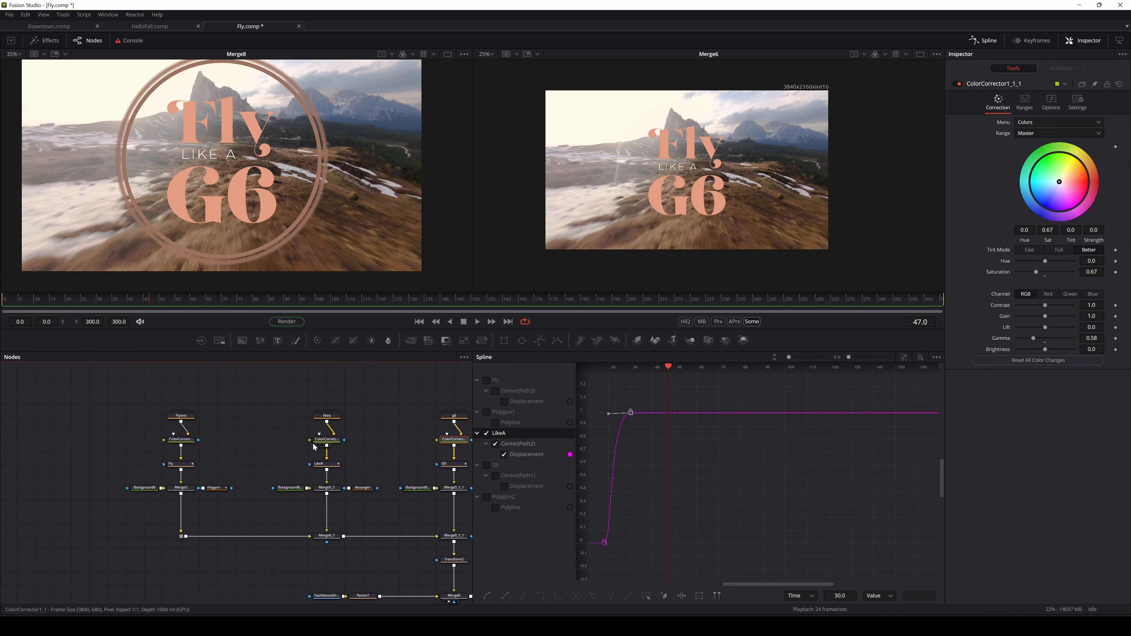
Scrub the title between frames 42 and 74 and inspect Duplicate1, Background10 and Ellipse1
{"action": "left_click", "coordinate": [182, 439]}
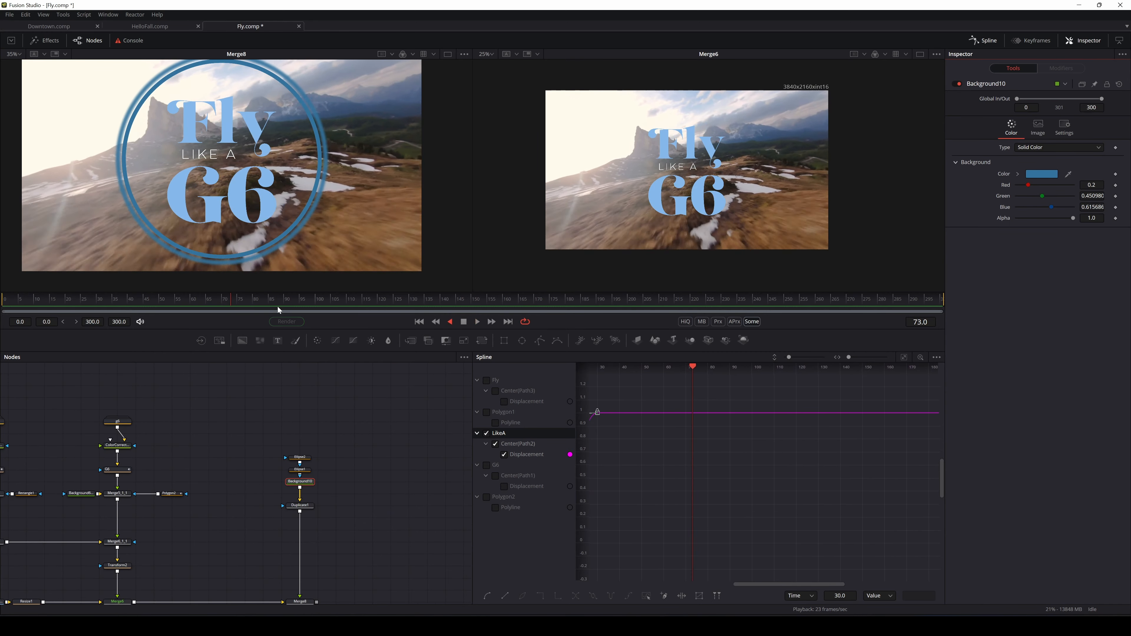
{"action": "left_click", "coordinate": [463, 322]}
{"action": "mouse_move", "coordinate": [147, 302]}
{"action": "left_mouse_down"}
{"action": "mouse_move", "coordinate": [4, 300]}
{"action": "mouse_move", "coordinate": [143, 294]}
{"action": "left_mouse_up"}
{"action": "left_click_drag", "start_coordinate": [236, 295], "coordinate": [179, 303]}
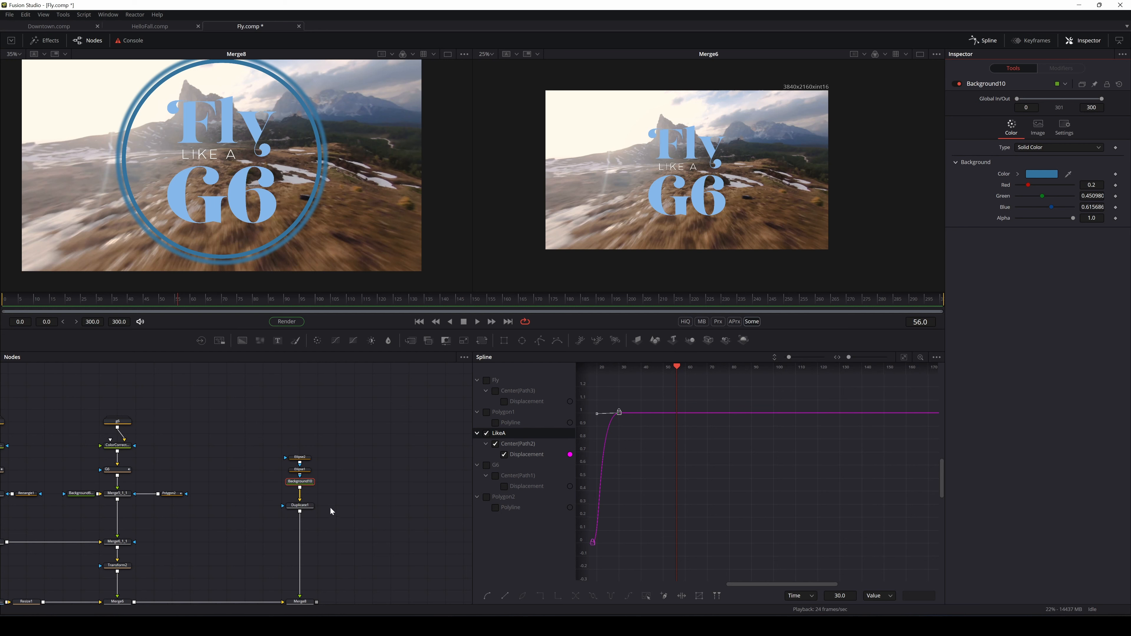
{"action": "scroll", "coordinate": [327, 492], "scroll_direction": "down", "scroll_amount": 1}
{"action": "left_click", "coordinate": [299, 479]}
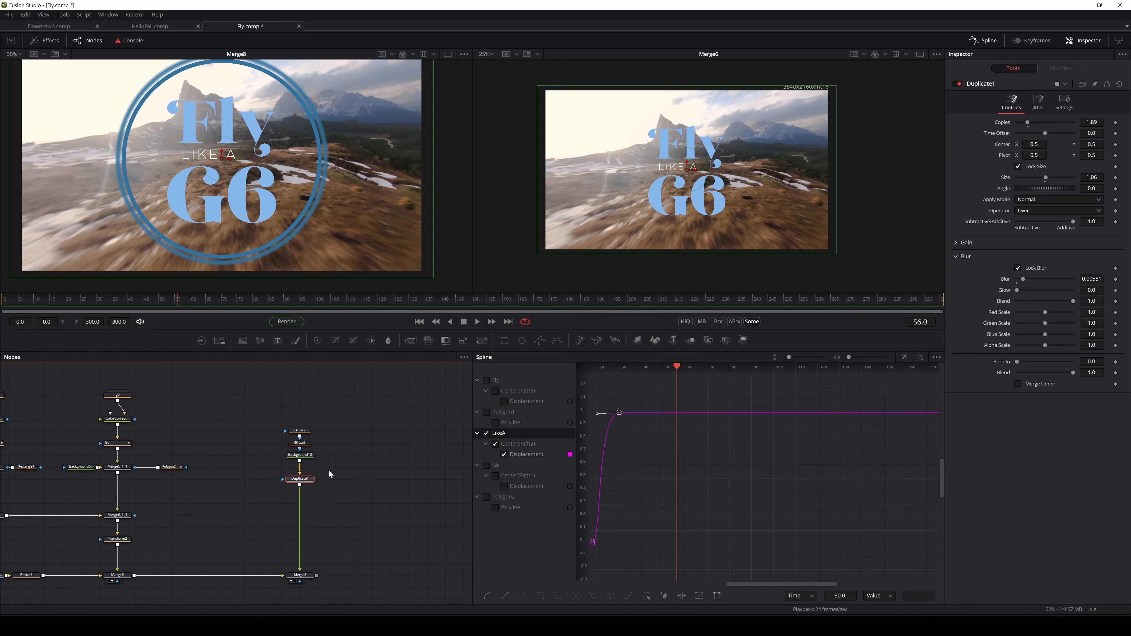
{"action": "scroll", "coordinate": [329, 472], "scroll_direction": "down", "scroll_amount": 1}
{"action": "left_click", "coordinate": [311, 438]}
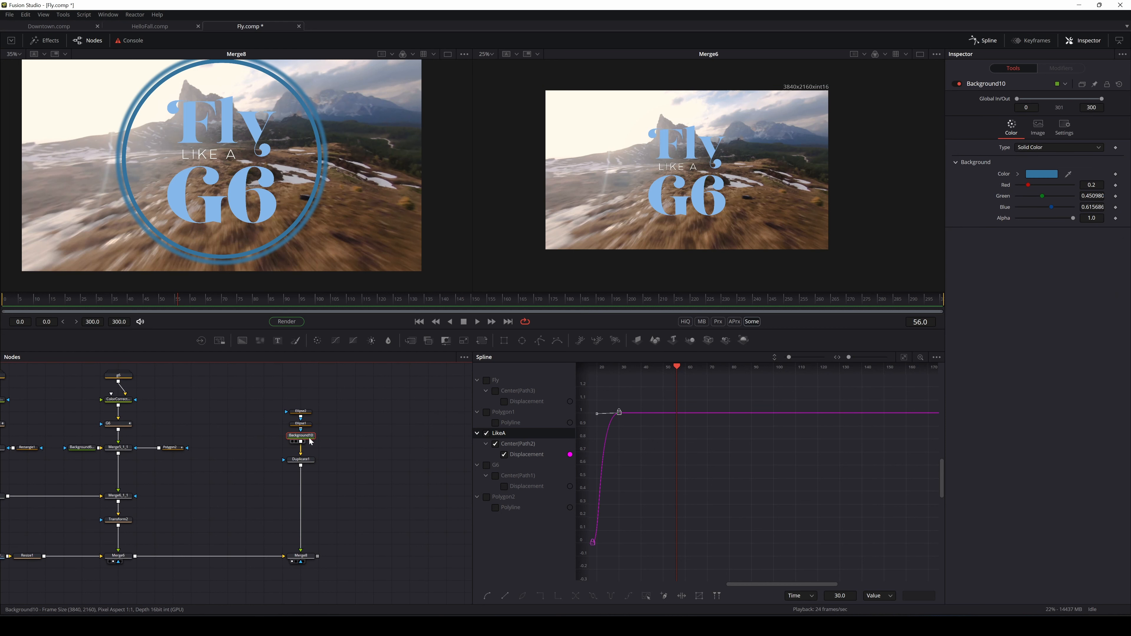
{"action": "left_click", "coordinate": [308, 425]}
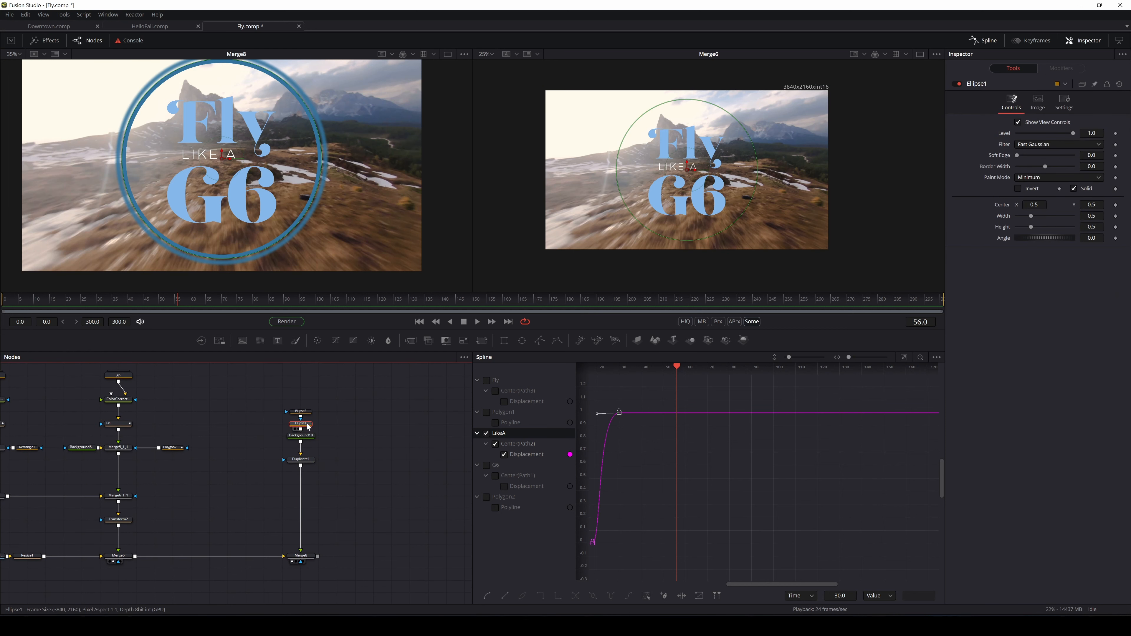
Set Ellipse2's Width and Height to 0.49, then view the result at Merge8
{"action": "left_click", "coordinate": [302, 412]}
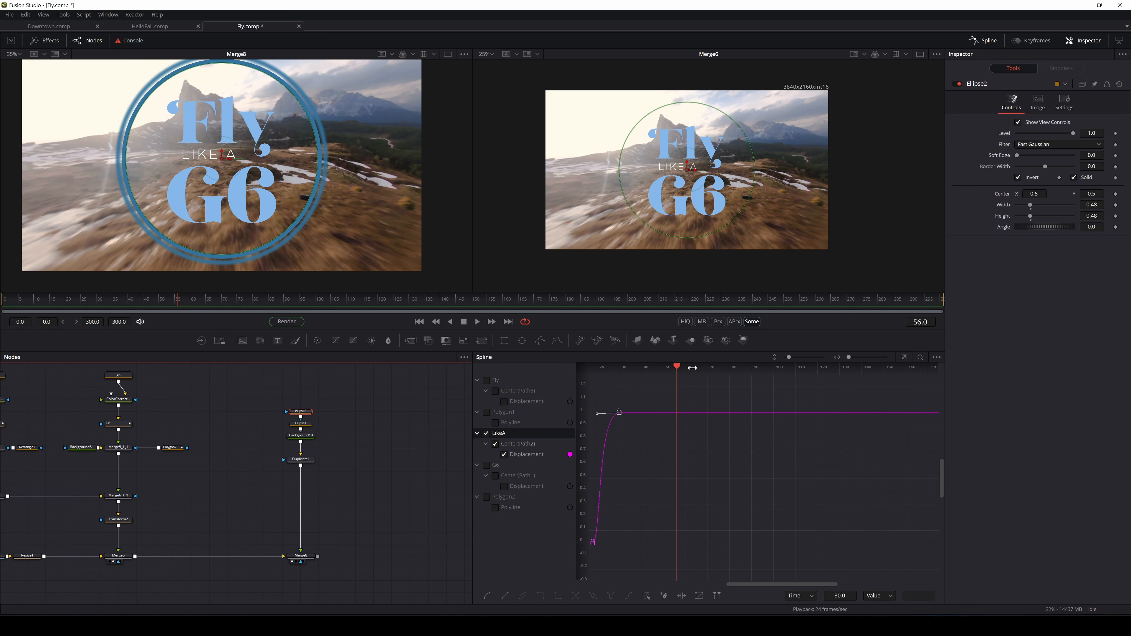
{"action": "left_click", "coordinate": [1092, 204]}
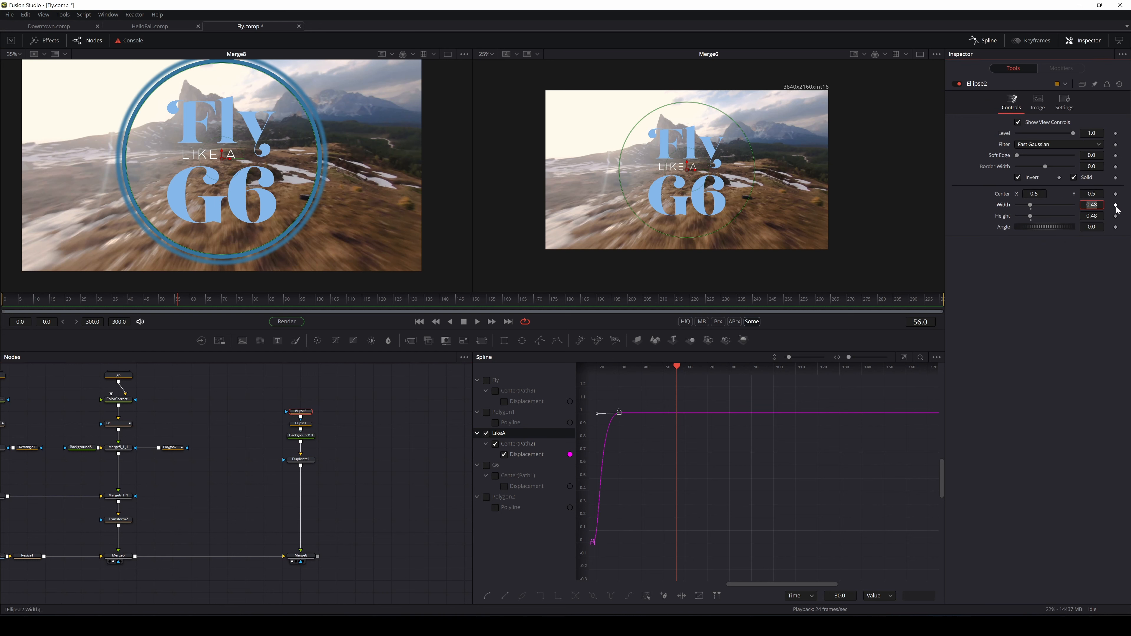
{"action": "type", "text": "."}
{"action": "key", "text": "Tab"}
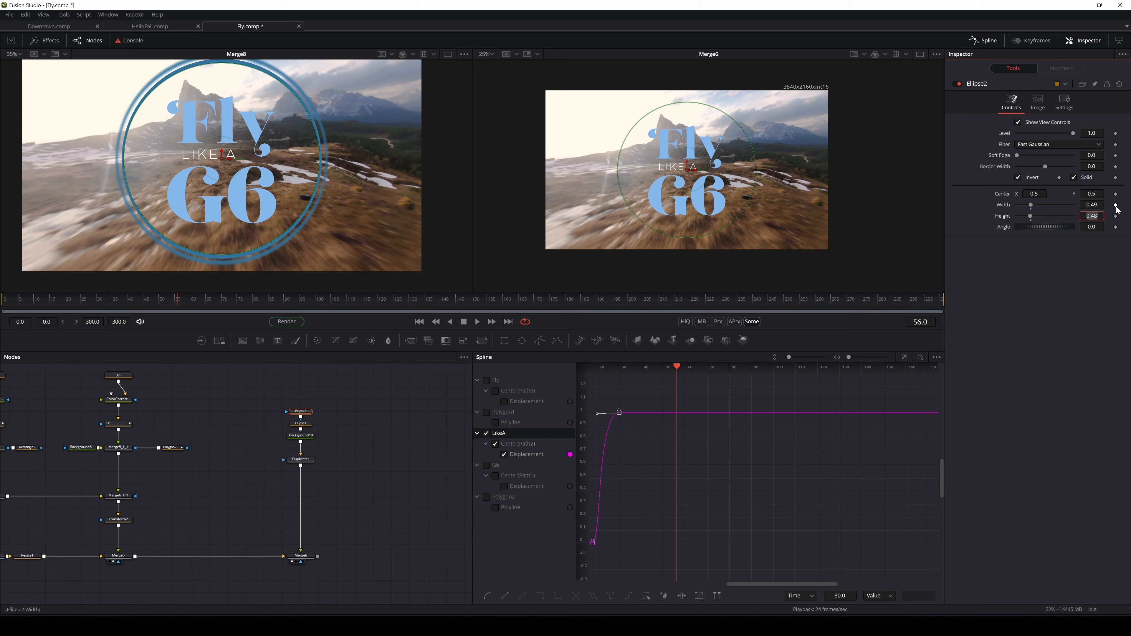
{"action": "type", "text": "."}
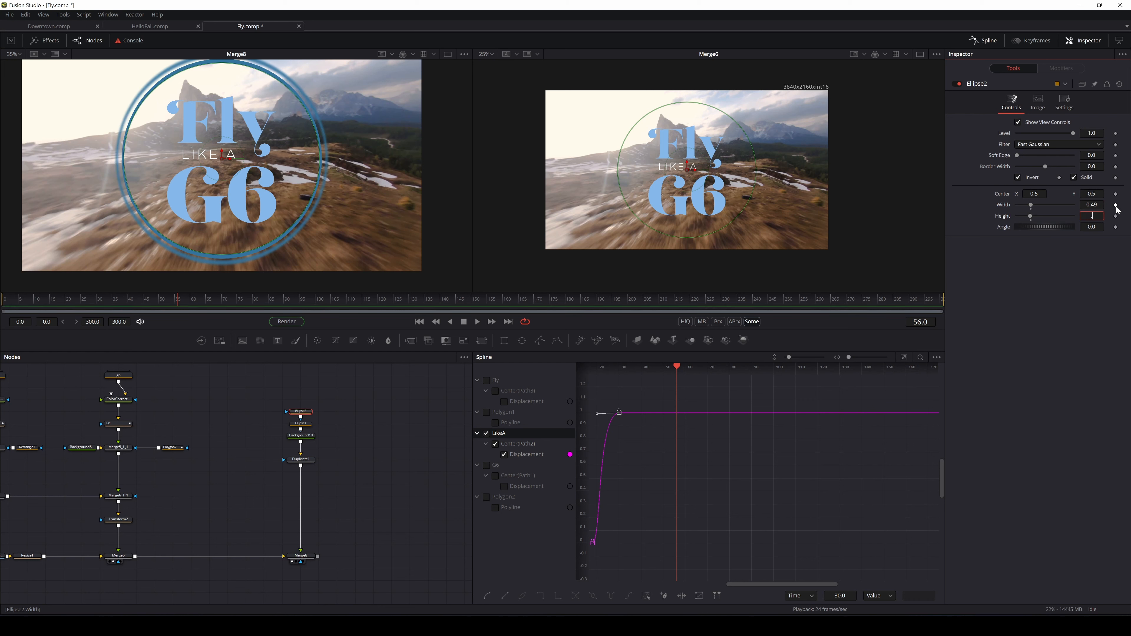
{"action": "key", "text": "Return"}
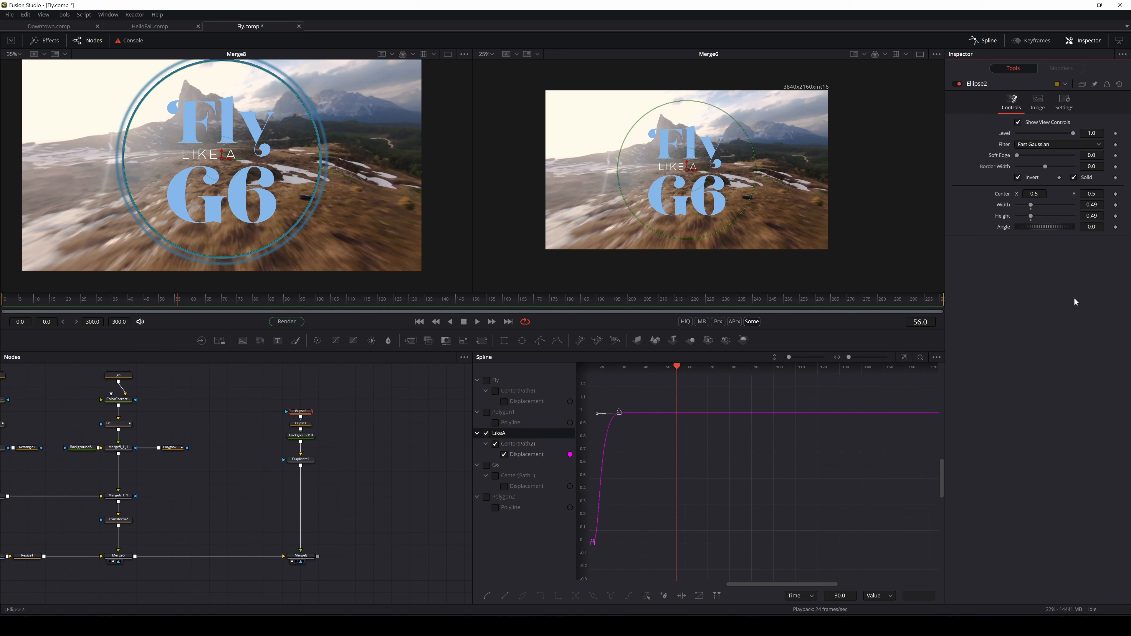
{"action": "left_click", "coordinate": [301, 556]}
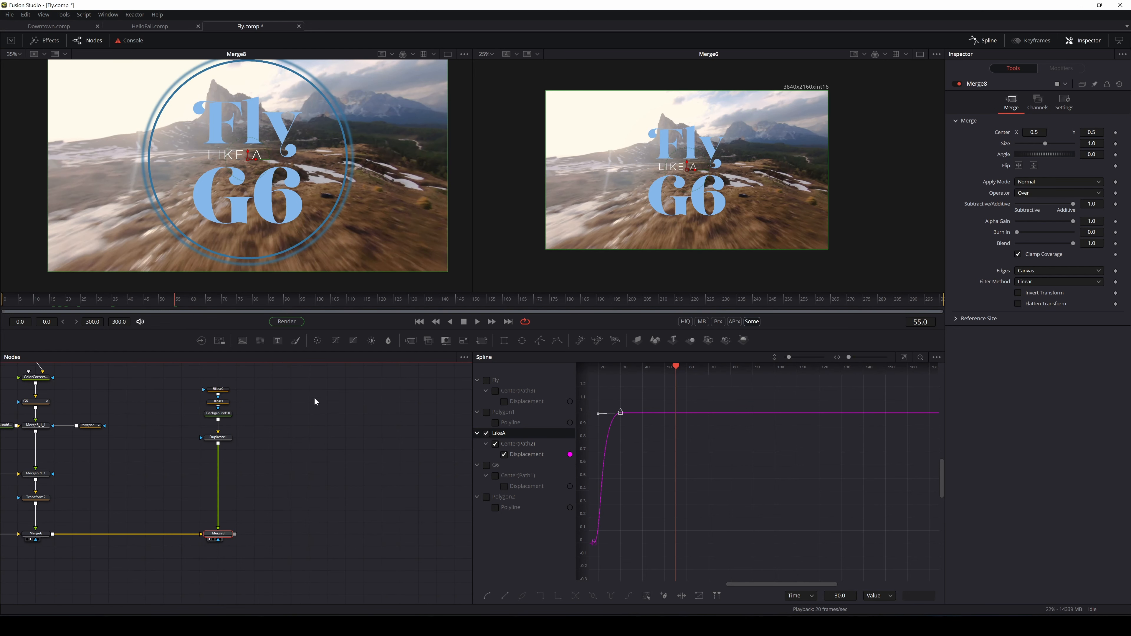
Copy and paste the five ring nodes, placing the duplicate set beside the originals
{"action": "left_click", "coordinate": [267, 442]}
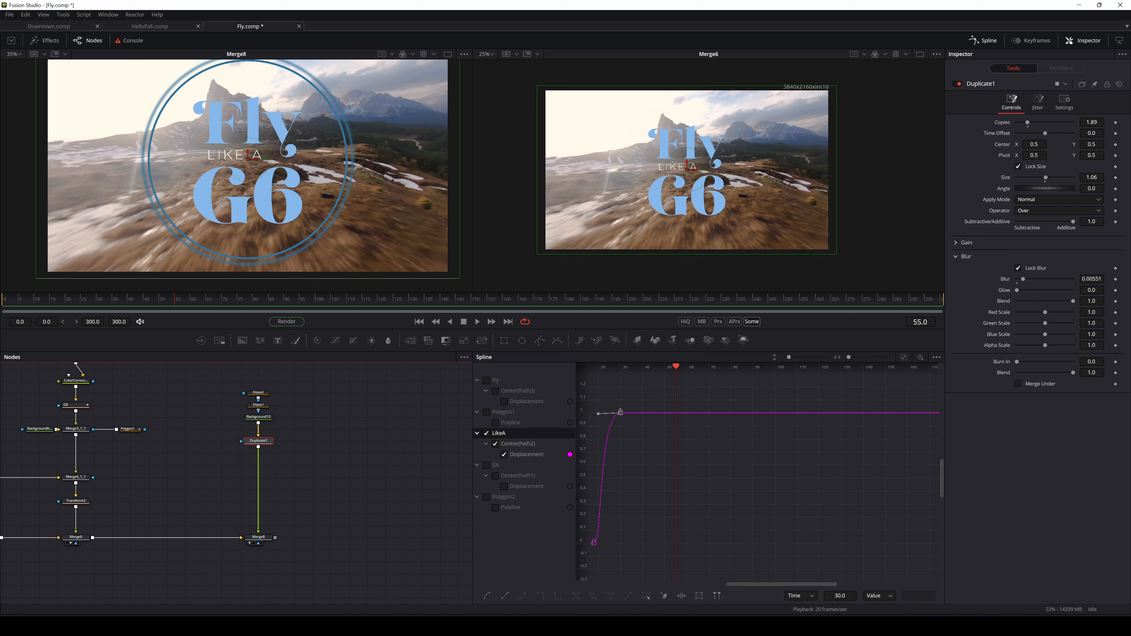
{"action": "right_click", "coordinate": [1001, 124]}
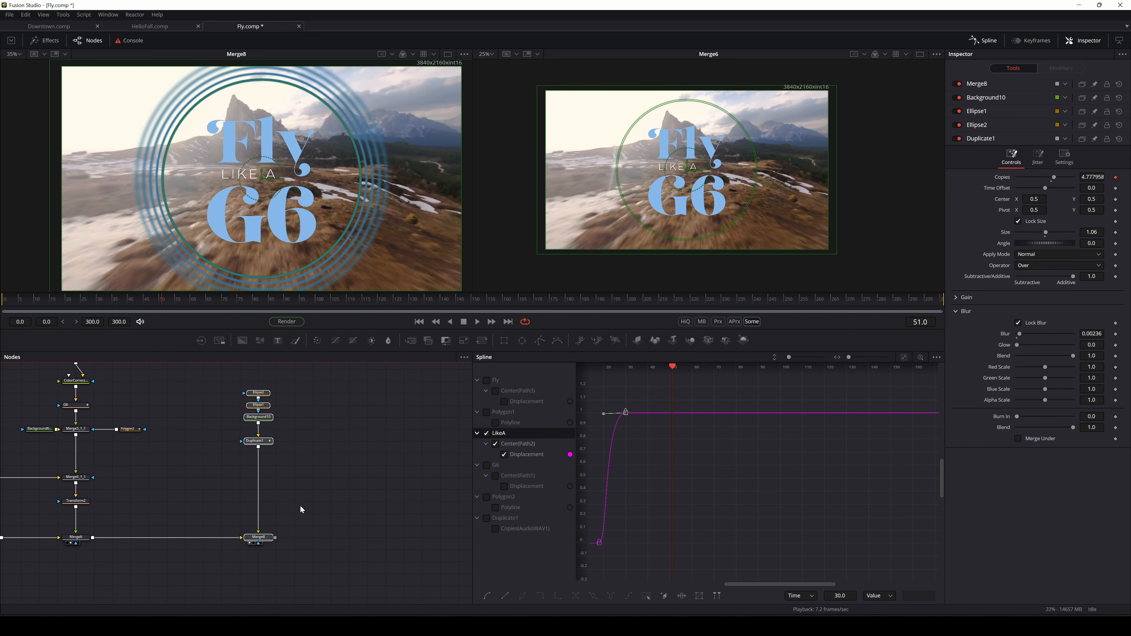
{"action": "left_click_drag", "start_coordinate": [303, 352], "coordinate": [235, 567]}
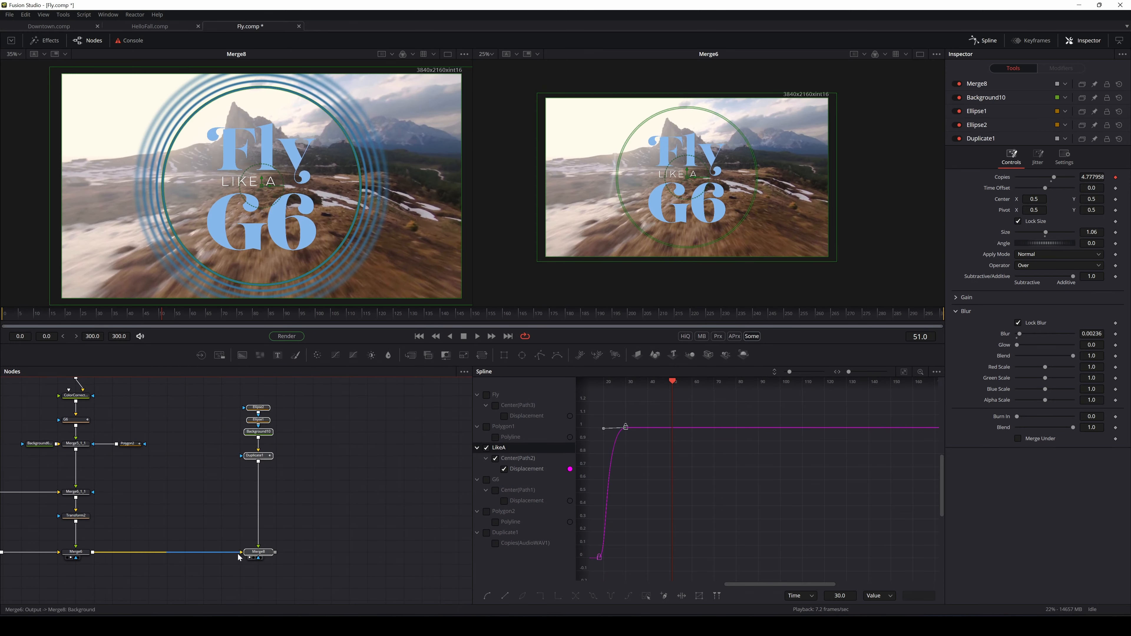
{"action": "key", "text": "ctrl+c"}
{"action": "key", "text": "ctrl+v"}
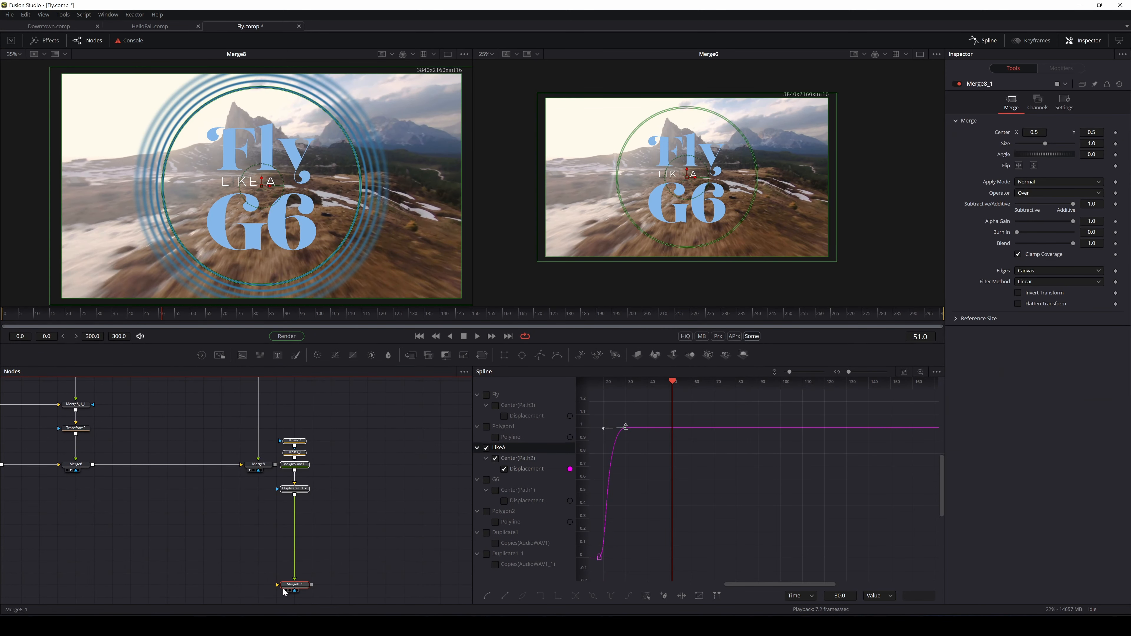
{"action": "left_click_drag", "start_coordinate": [302, 589], "coordinate": [321, 469]}
Delete the original Duplicate1, feed Merge8 into Merge8_1, view it and set Size to 1.32
{"action": "scroll", "coordinate": [309, 434], "scroll_direction": "up", "scroll_amount": 3}
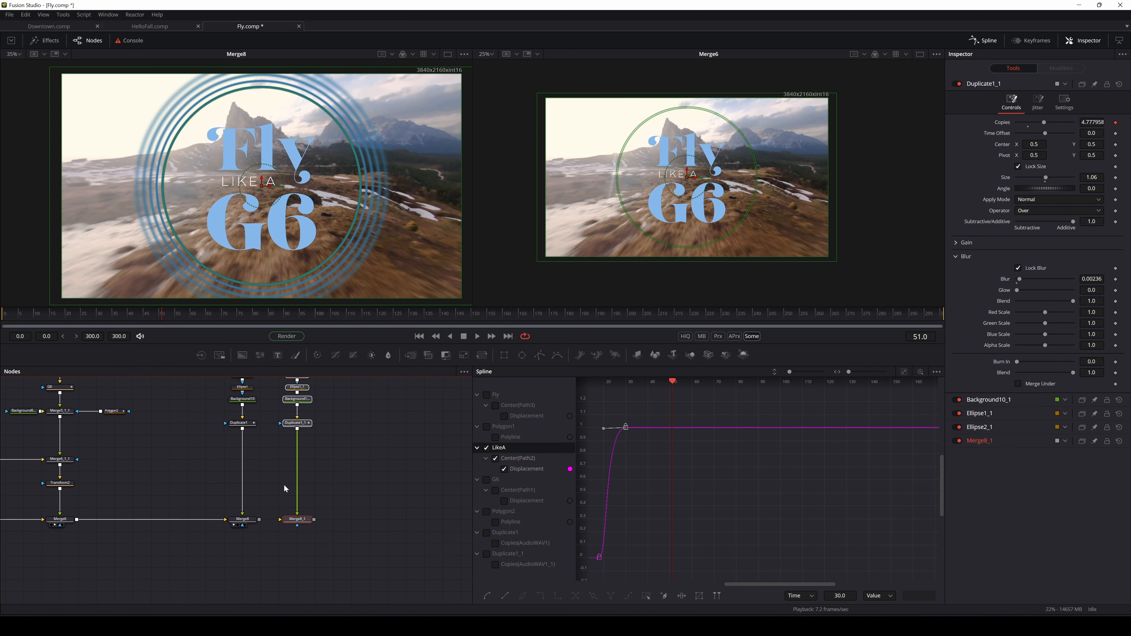
{"action": "left_click", "coordinate": [255, 427]}
{"action": "key", "text": "Delete"}
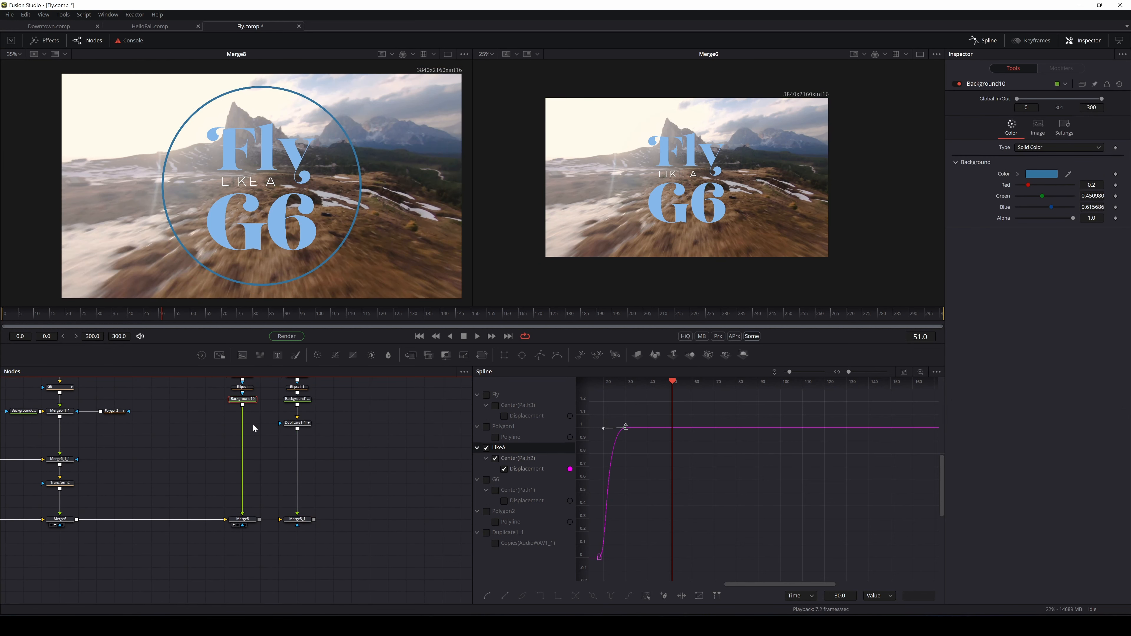
{"action": "left_click_drag", "start_coordinate": [259, 520], "coordinate": [307, 522]}
{"action": "left_click_drag", "start_coordinate": [307, 522], "coordinate": [323, 241]}
{"action": "left_click_drag", "start_coordinate": [159, 313], "coordinate": [85, 315]}
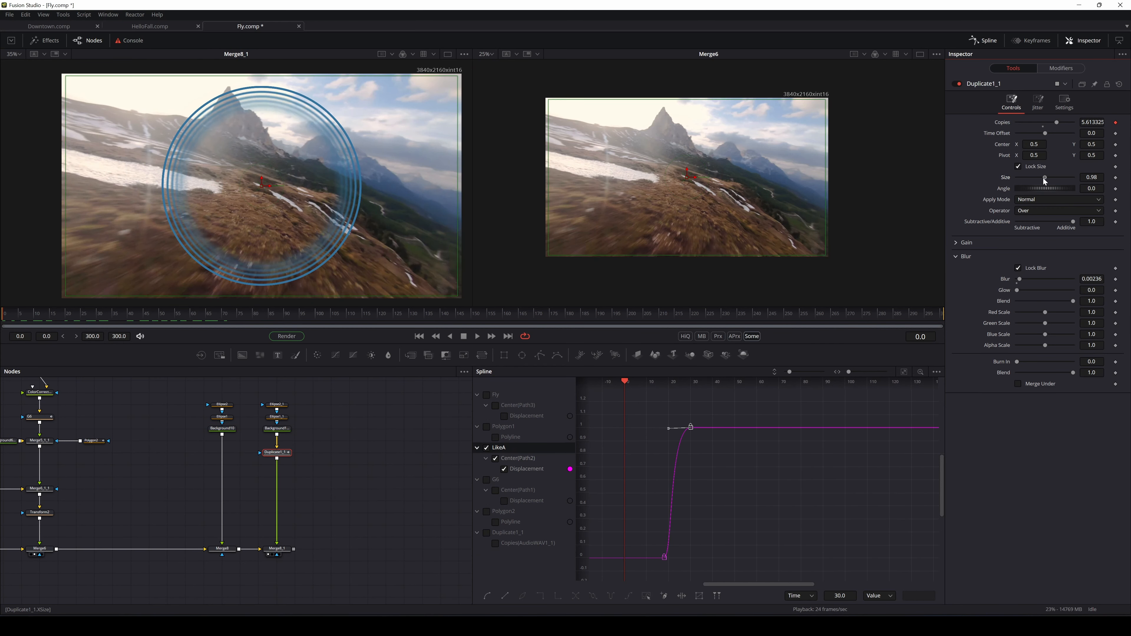
{"action": "left_click_drag", "start_coordinate": [1043, 178], "coordinate": [1046, 179]}
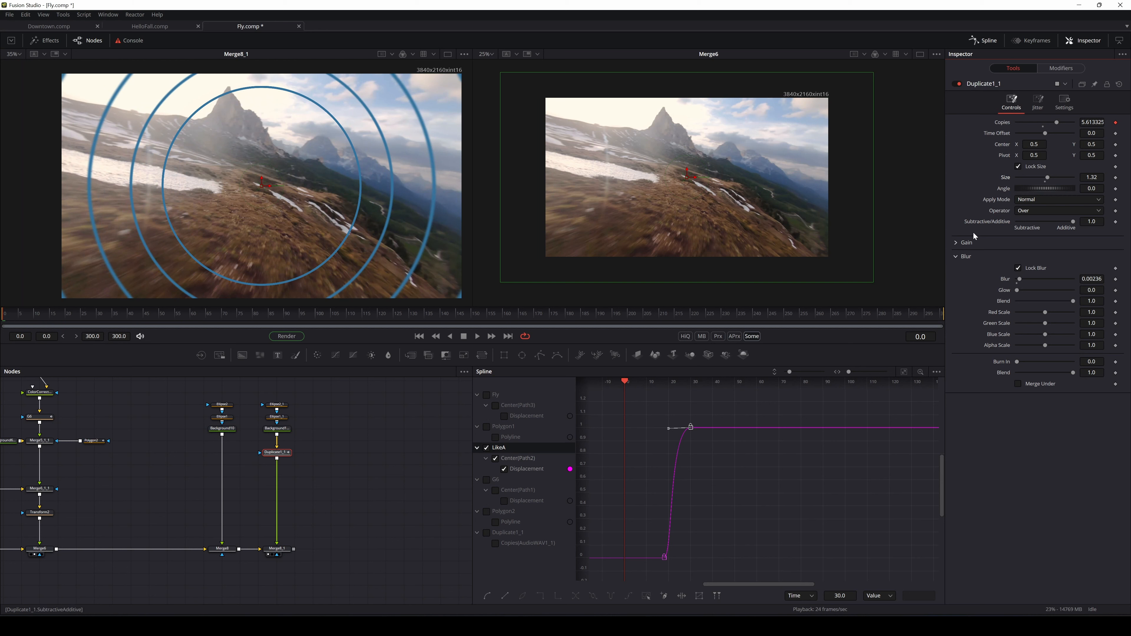
Remove the audio modifier from Duplicate1_1's Copies, raise Copies and set Size to 1.32
{"action": "left_click_drag", "start_coordinate": [1047, 177], "coordinate": [1045, 178]}
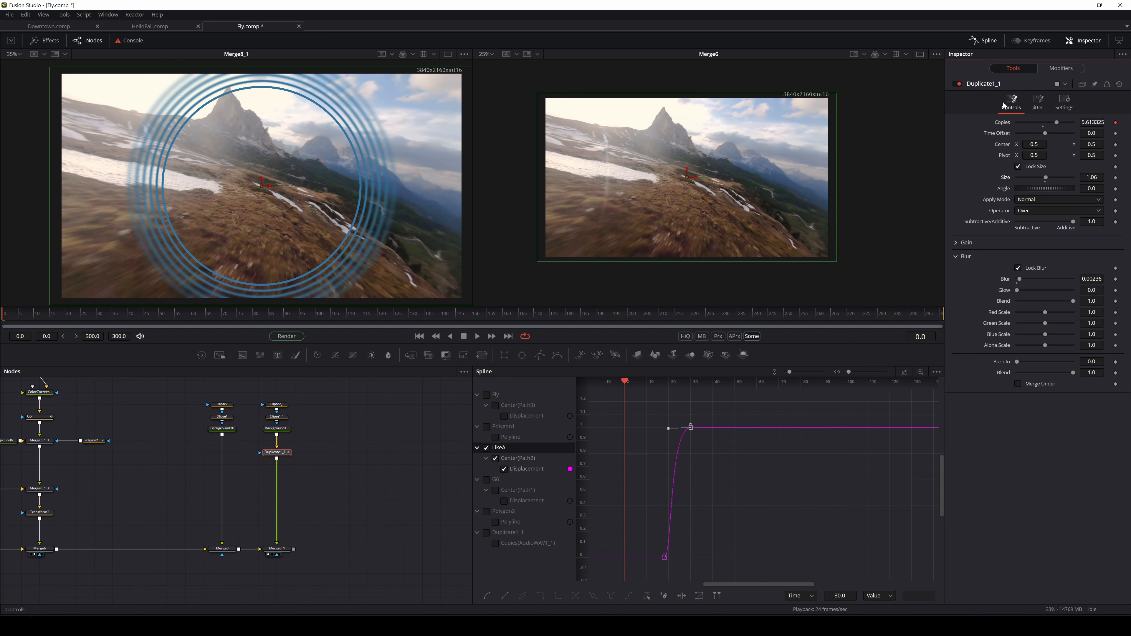
{"action": "right_click", "coordinate": [993, 121]}
{"action": "right_click", "coordinate": [987, 118]}
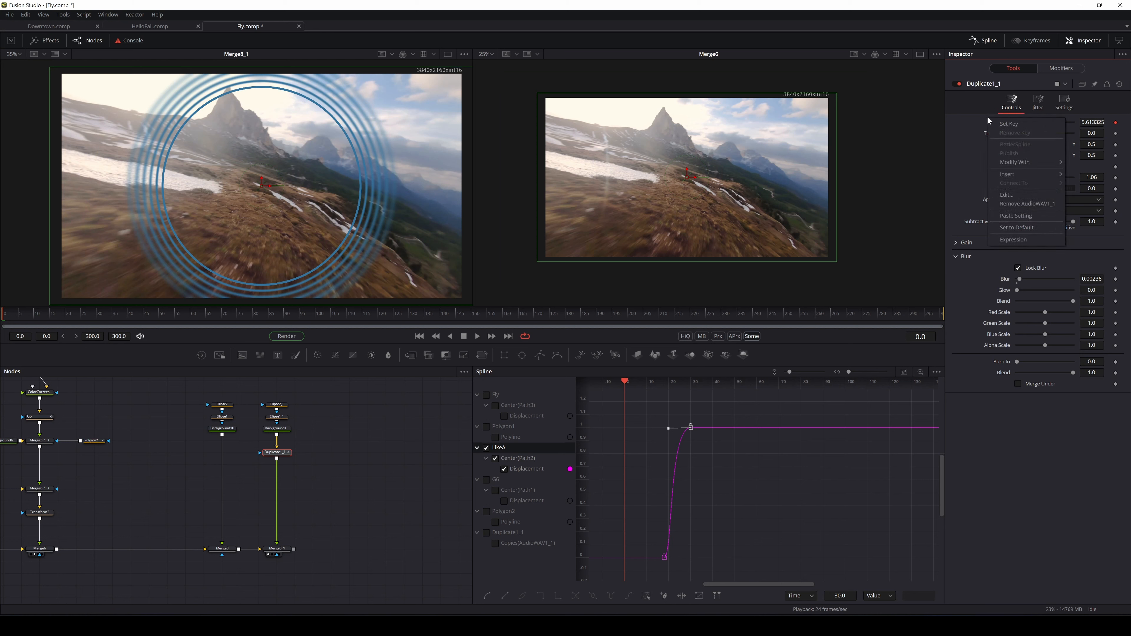
{"action": "left_click", "coordinate": [1035, 205]}
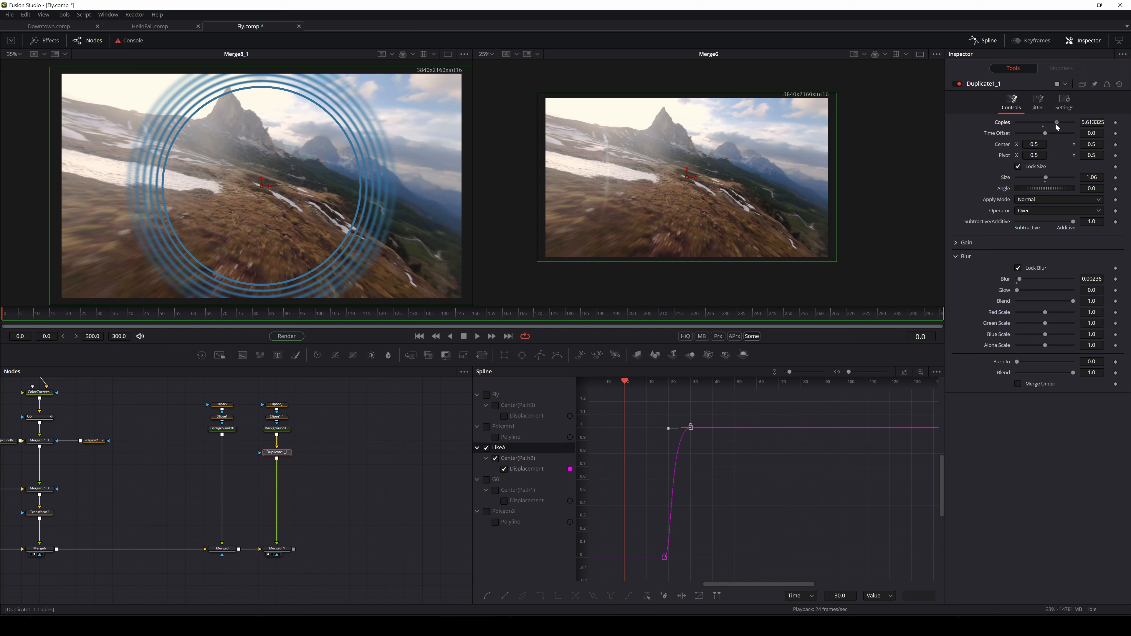
{"action": "left_click_drag", "start_coordinate": [1057, 124], "coordinate": [1056, 127]}
{"action": "left_click_drag", "start_coordinate": [1045, 177], "coordinate": [1041, 176]}
Connect Size to an AudioWAV1 modifier loaded with 'ES_Strummer Boy - Dusty Decks_1.wav'
{"action": "right_click", "coordinate": [1007, 177]}
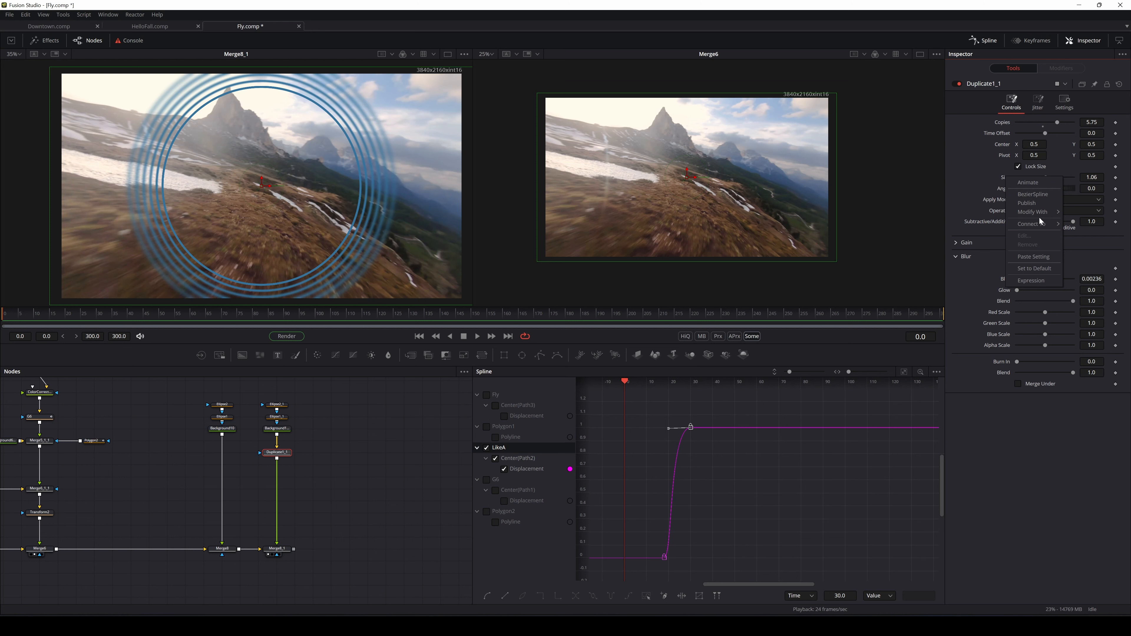
{"action": "mouse_move", "coordinate": [1040, 214]}
{"action": "left_click", "coordinate": [962, 361]}
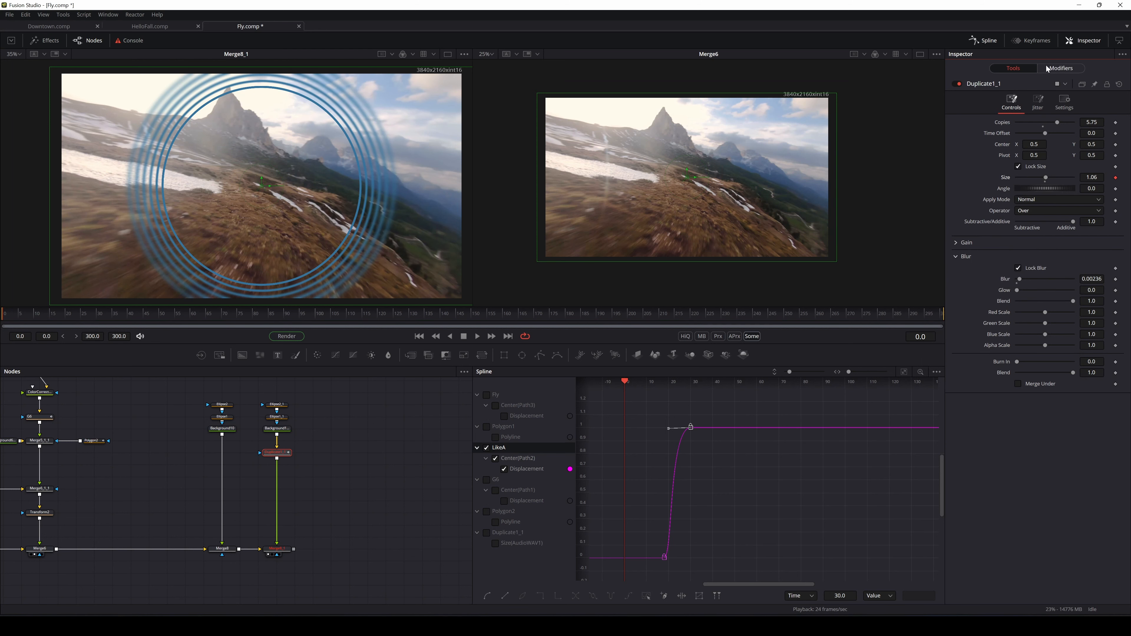
{"action": "left_click", "coordinate": [1060, 68]}
{"action": "left_click", "coordinate": [1035, 144]}
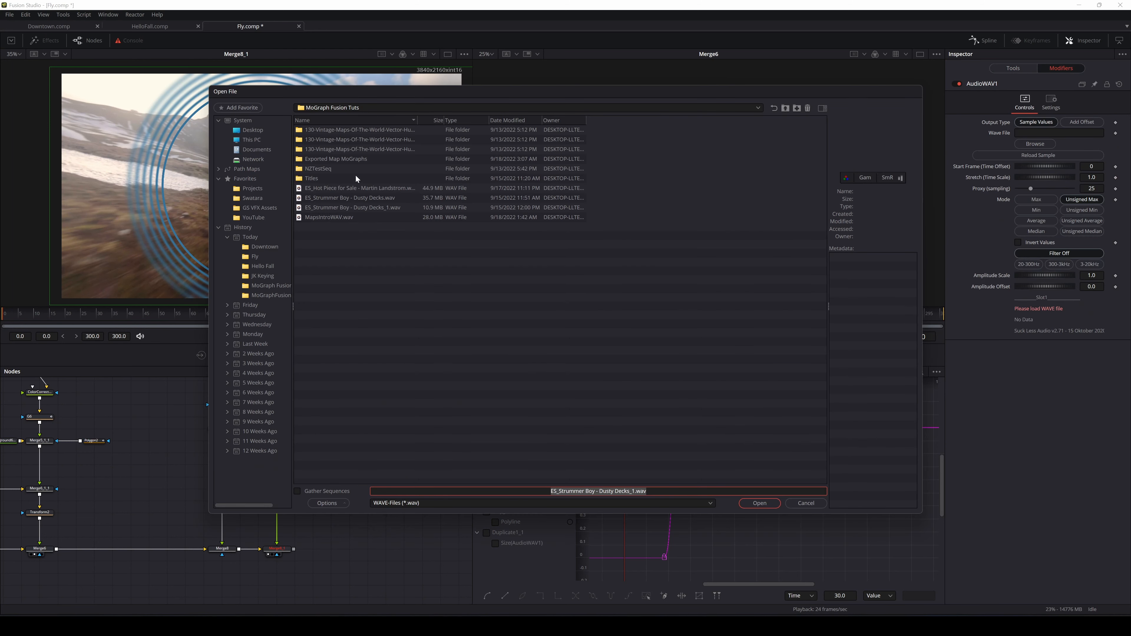
{"action": "double_click", "coordinate": [394, 208]}
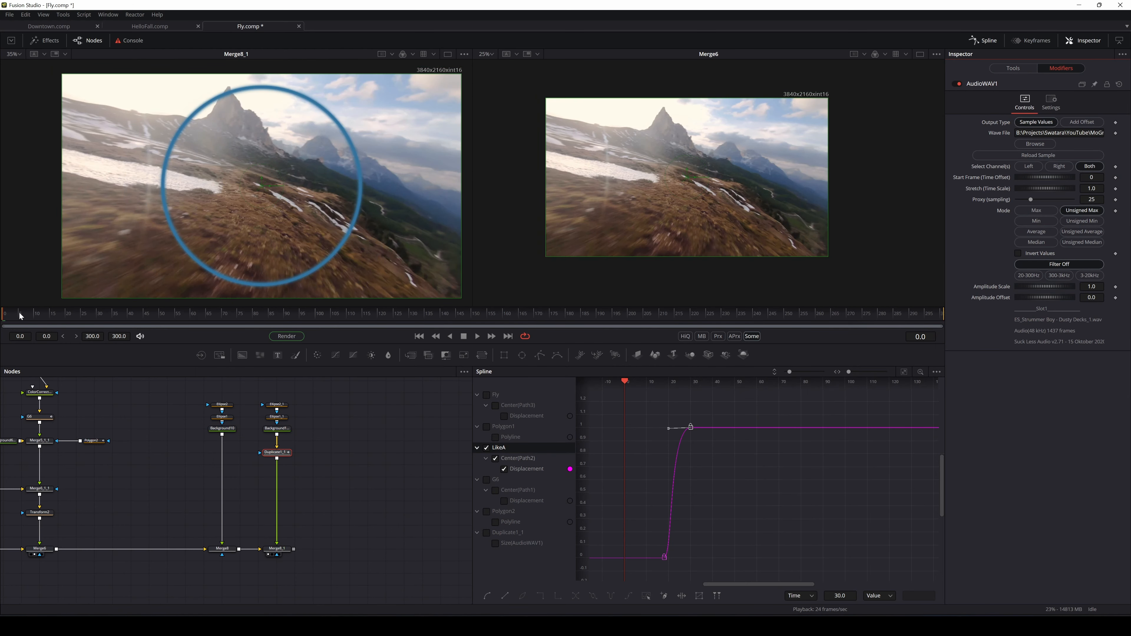
Play back the rings and scrub from frame 5 to 11 to check their motion
{"action": "key", "text": "space"}
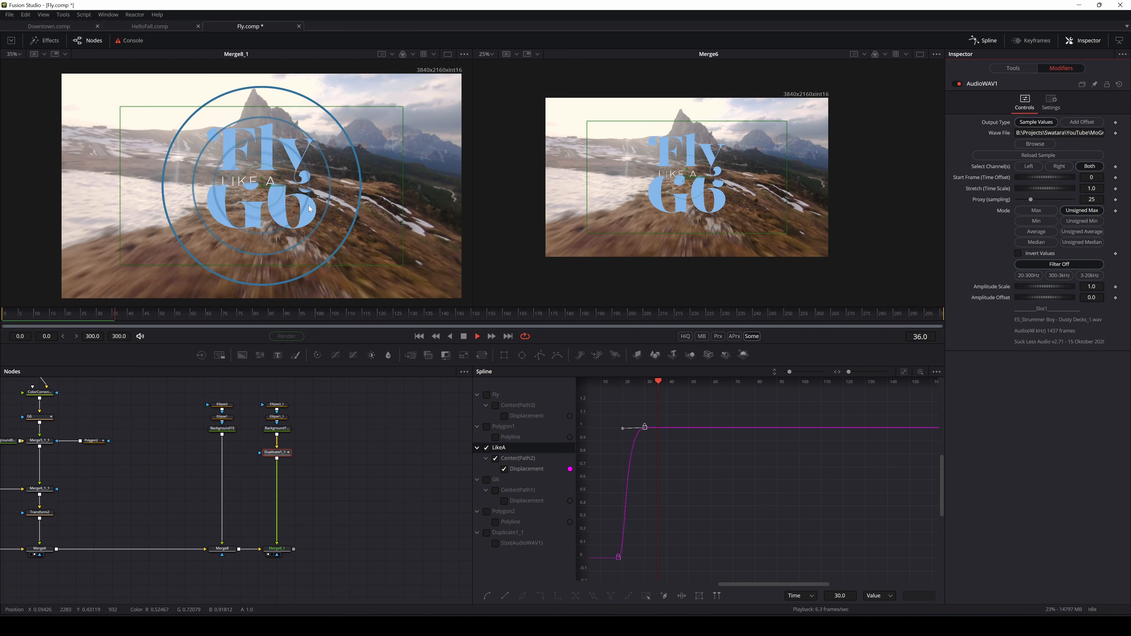
{"action": "key", "text": "space"}
{"action": "left_click_drag", "start_coordinate": [118, 312], "coordinate": [3, 314]}
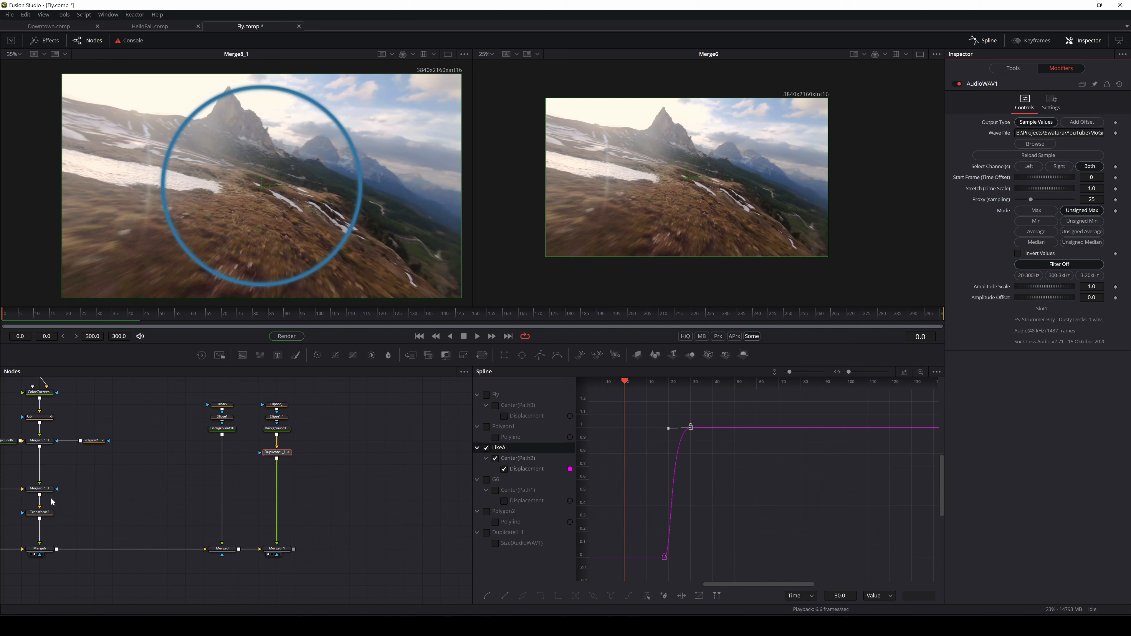
{"action": "left_click_drag", "start_coordinate": [63, 498], "coordinate": [179, 523]}
{"action": "left_click_drag", "start_coordinate": [113, 494], "coordinate": [228, 490]}
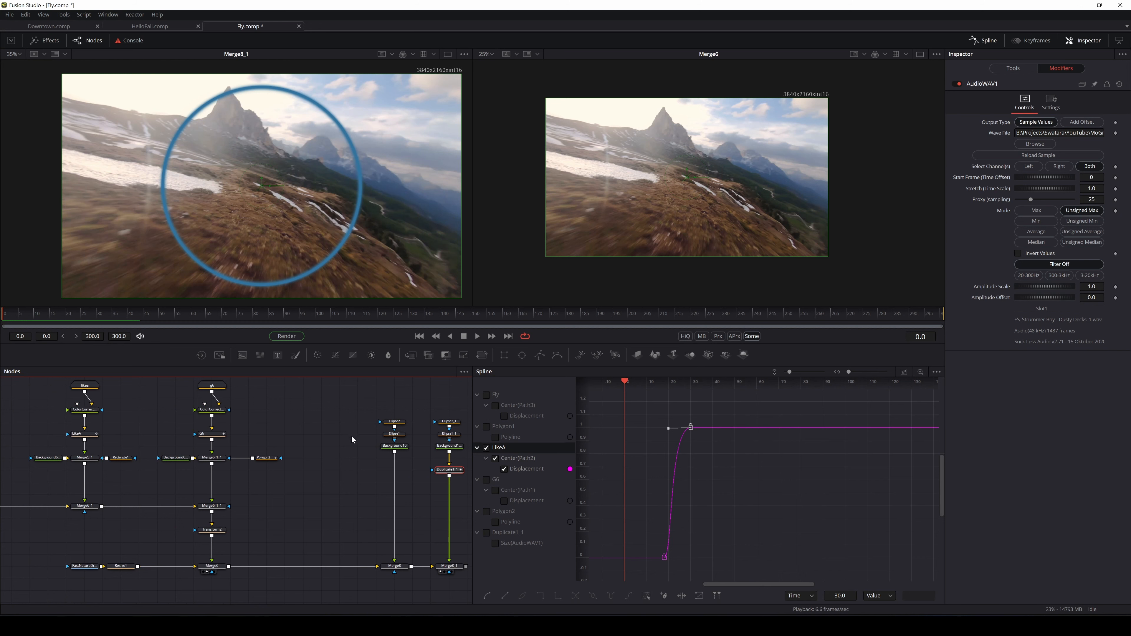
{"action": "left_click_drag", "start_coordinate": [352, 437], "coordinate": [213, 384]}
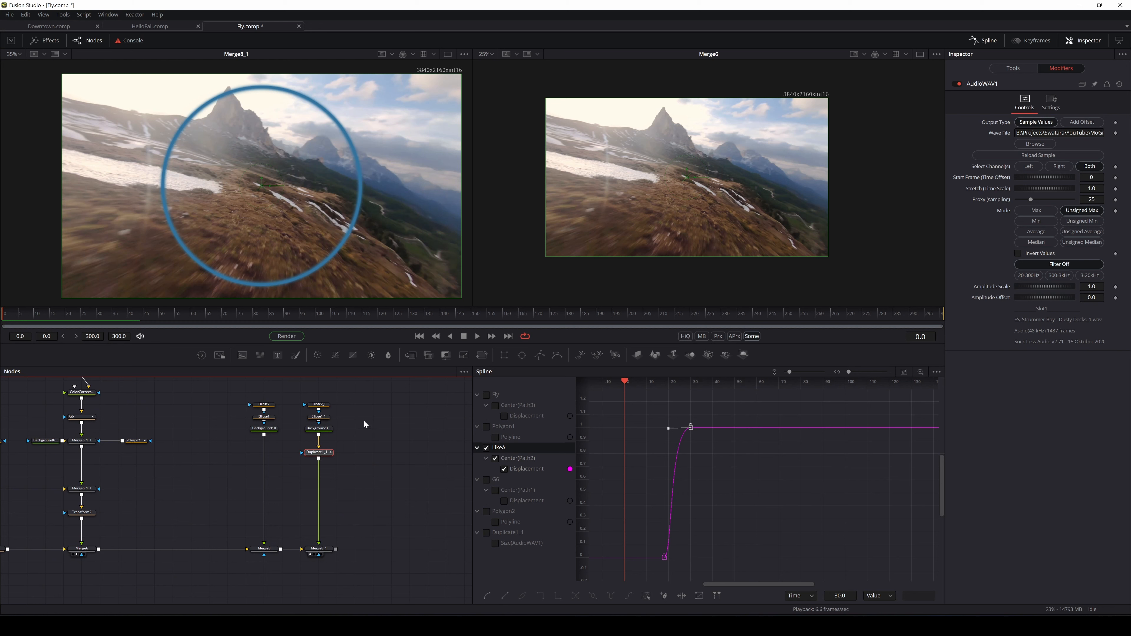
{"action": "left_click", "coordinate": [20, 317]}
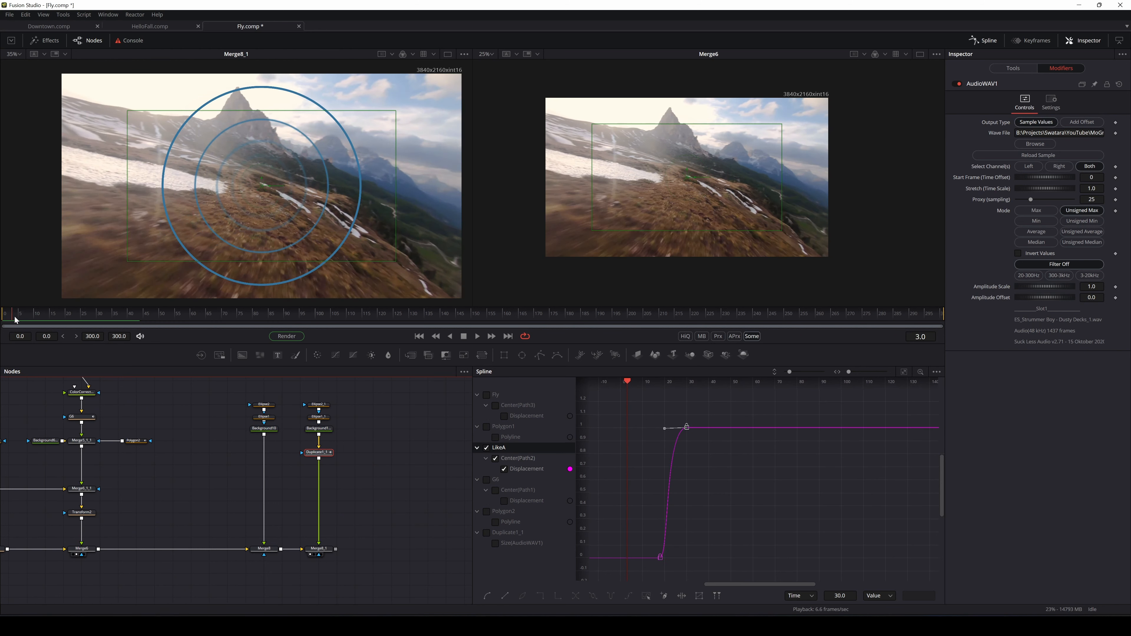
{"action": "left_click_drag", "start_coordinate": [21, 317], "coordinate": [43, 322]}
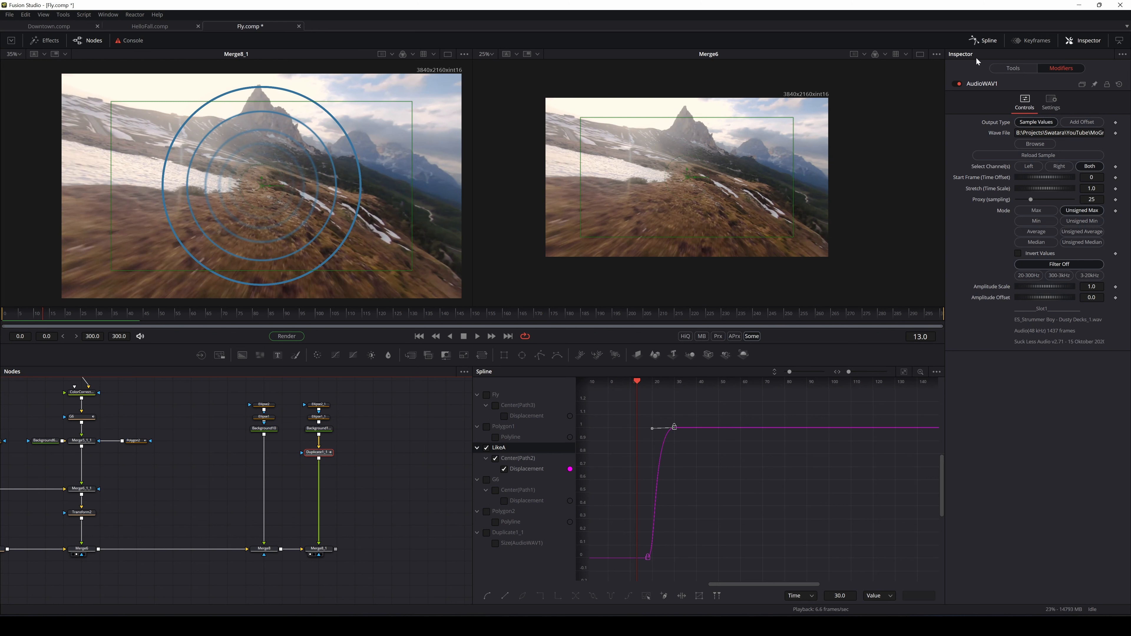
Raise AudioWAV1's Amplitude Offset to 0.217 and paste a copy of Ellipse2_1
{"action": "left_click", "coordinate": [1019, 66]}
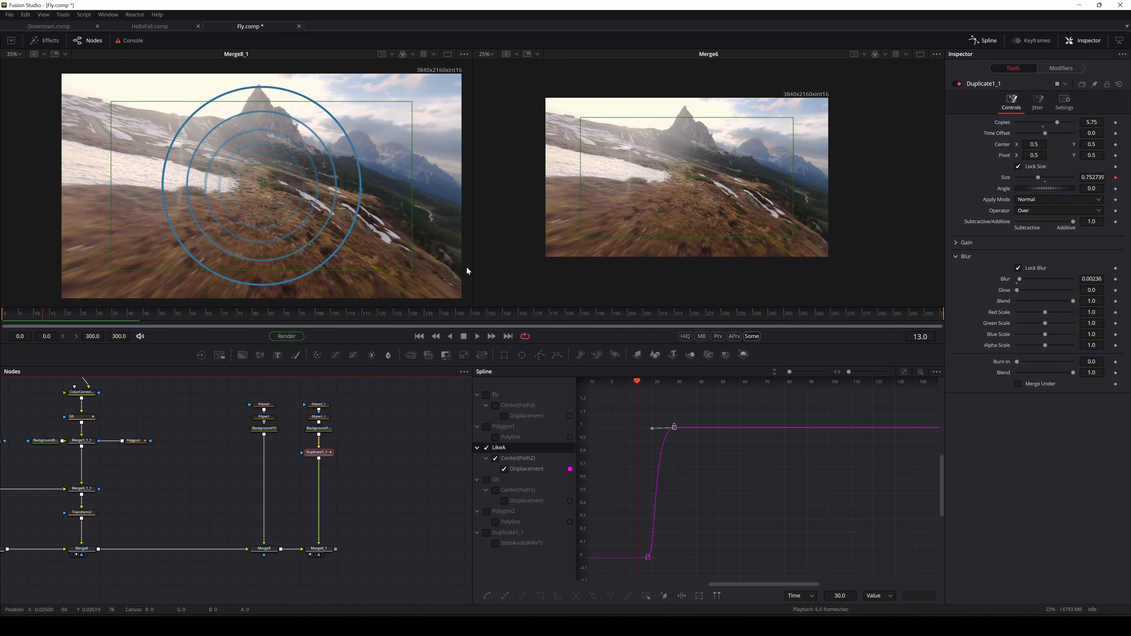
{"action": "left_click_drag", "start_coordinate": [63, 314], "coordinate": [71, 315]}
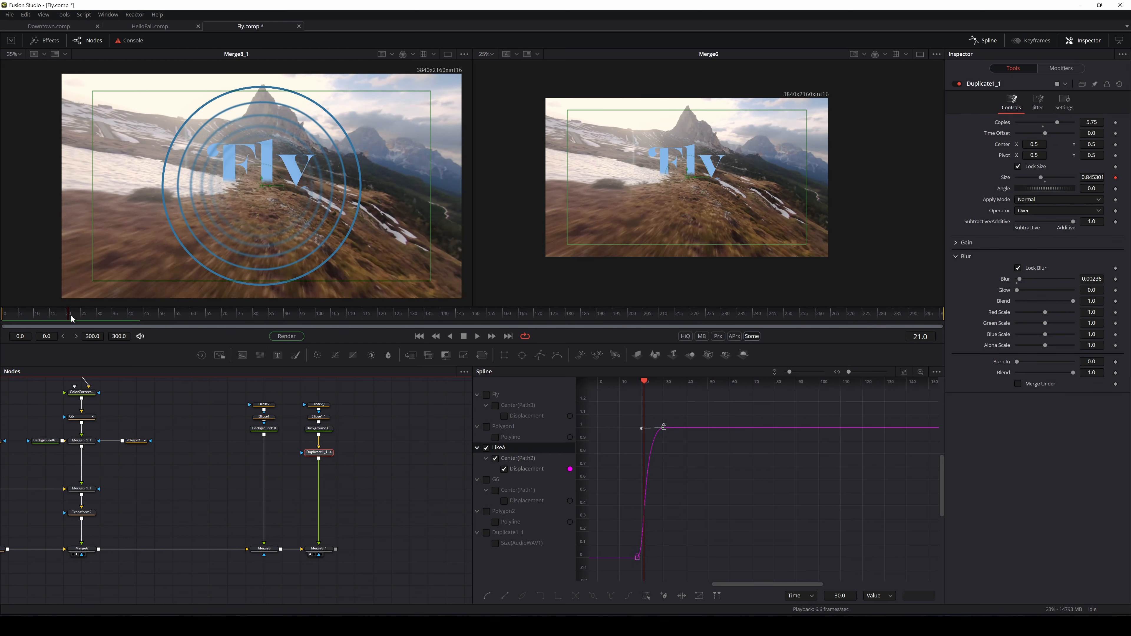
{"action": "left_click", "coordinate": [1065, 69]}
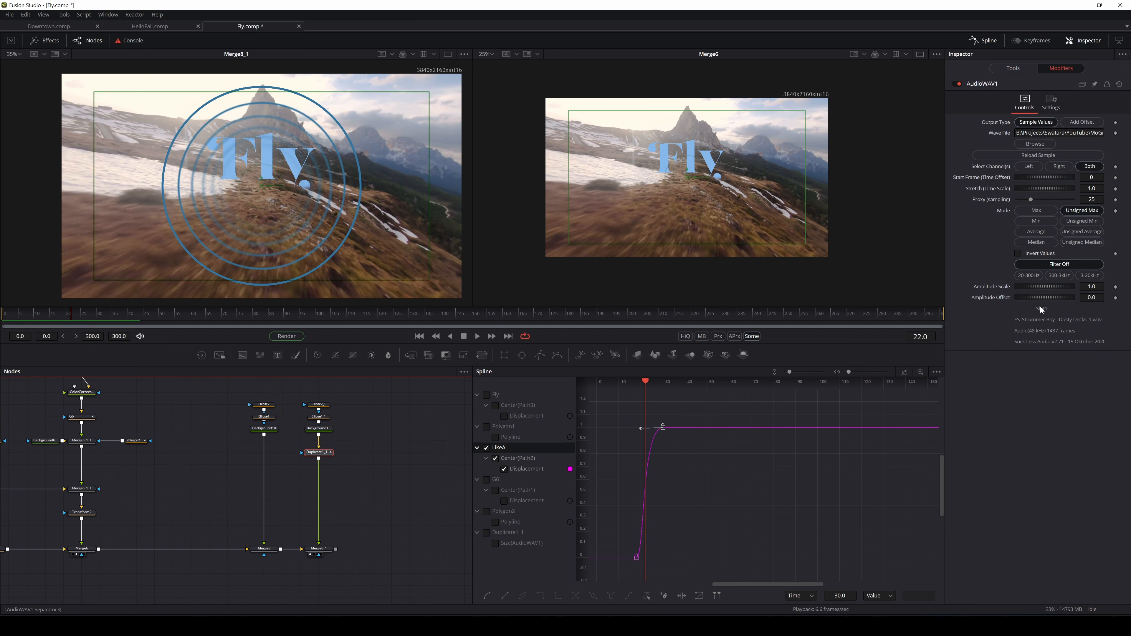
{"action": "left_click_drag", "start_coordinate": [1029, 298], "coordinate": [1032, 299]}
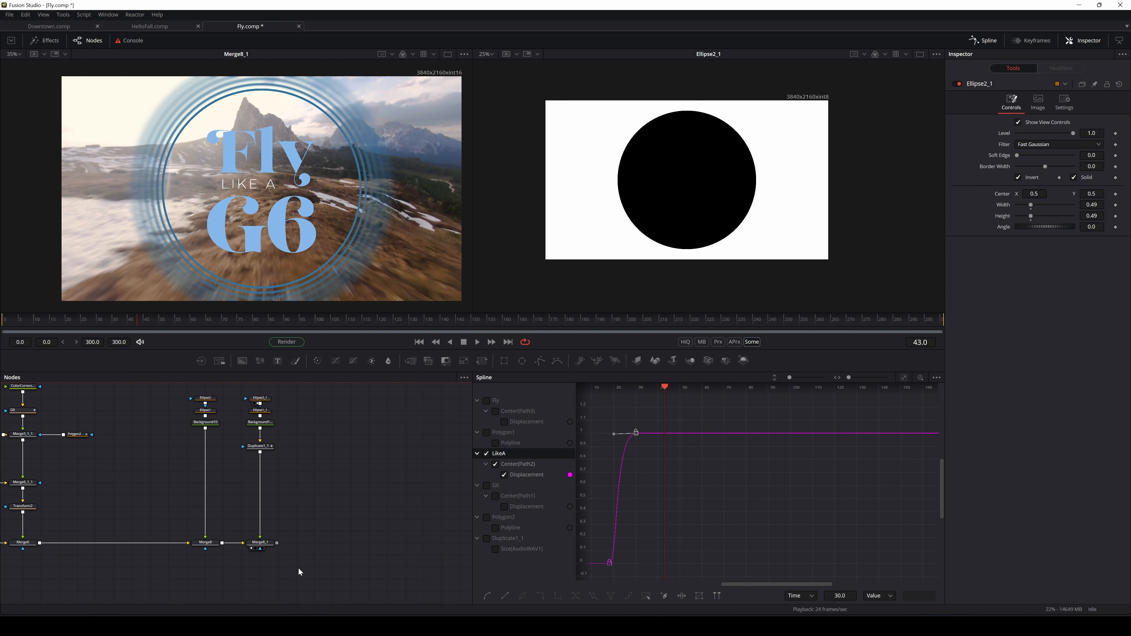
{"action": "key", "text": "ctrl+v"}
Place Ellipse2_1_1 below Merge8_1 and wire it into Merge8_1's mask input
{"action": "left_click_drag", "start_coordinate": [316, 458], "coordinate": [262, 568]}
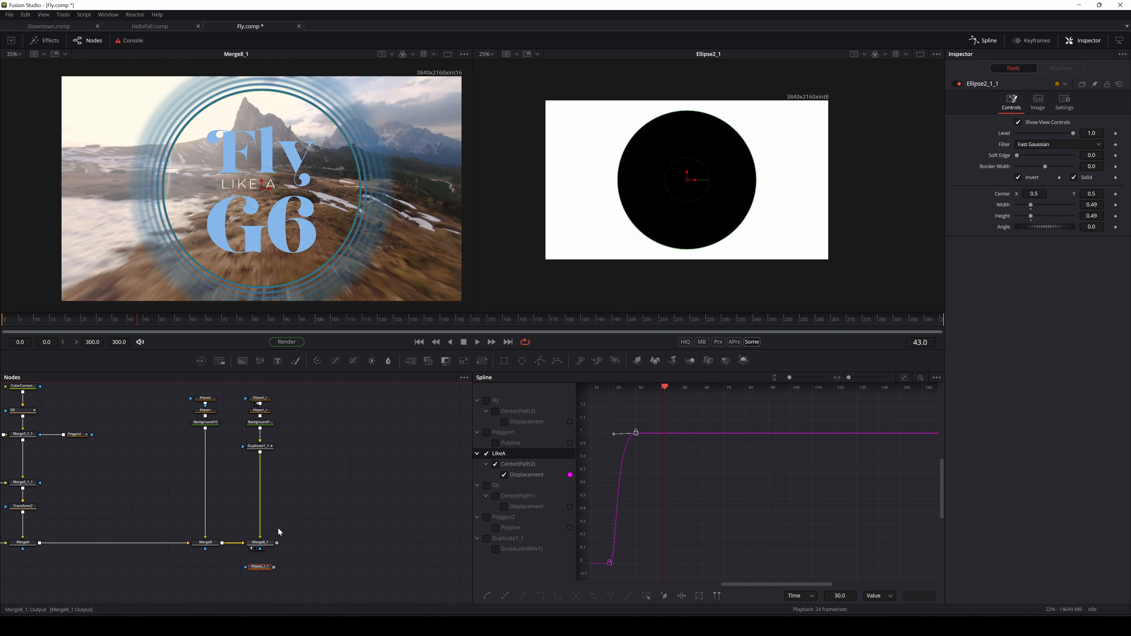
{"action": "left_click", "coordinate": [263, 394]}
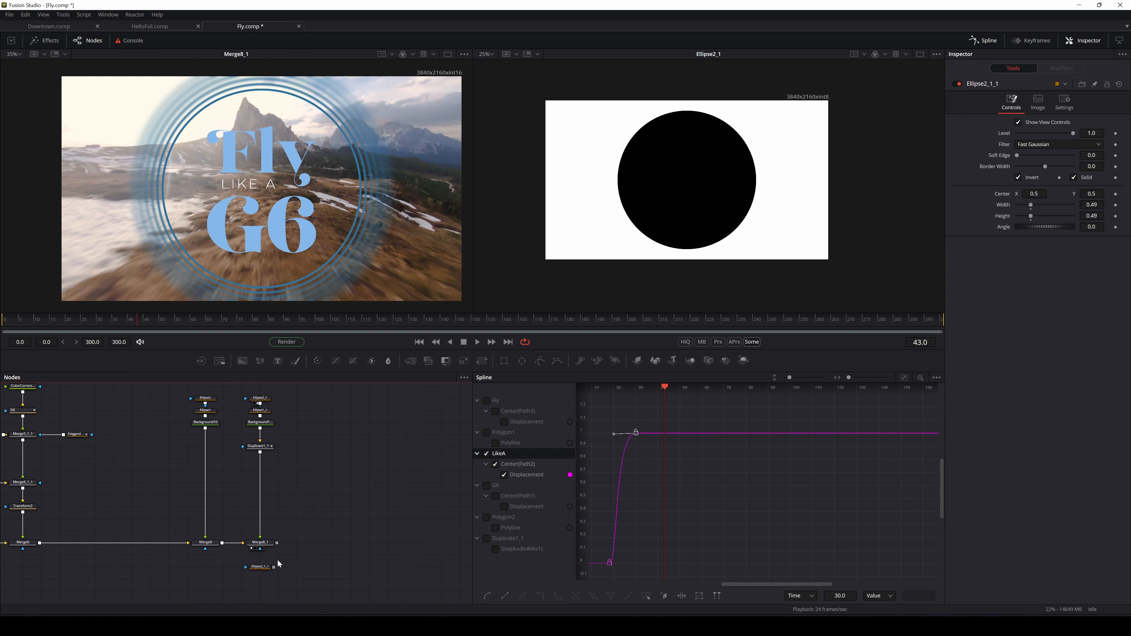
{"action": "left_click_drag", "start_coordinate": [274, 567], "coordinate": [261, 549]}
Check frames 39 to 43 and marquee-select the whole ring node column
{"action": "mouse_move", "coordinate": [134, 317]}
{"action": "left_mouse_down"}
{"action": "mouse_move", "coordinate": [112, 317]}
{"action": "mouse_move", "coordinate": [137, 320]}
{"action": "left_mouse_up"}
{"action": "left_click_drag", "start_coordinate": [339, 385], "coordinate": [186, 572]}
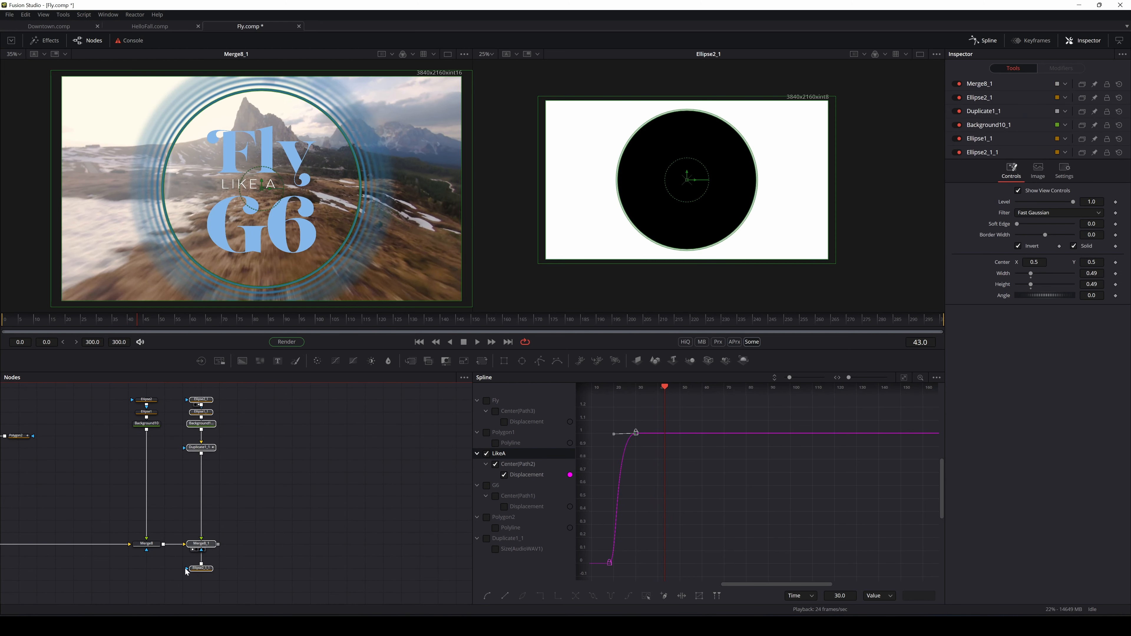
{"action": "left_click", "coordinate": [282, 492]}
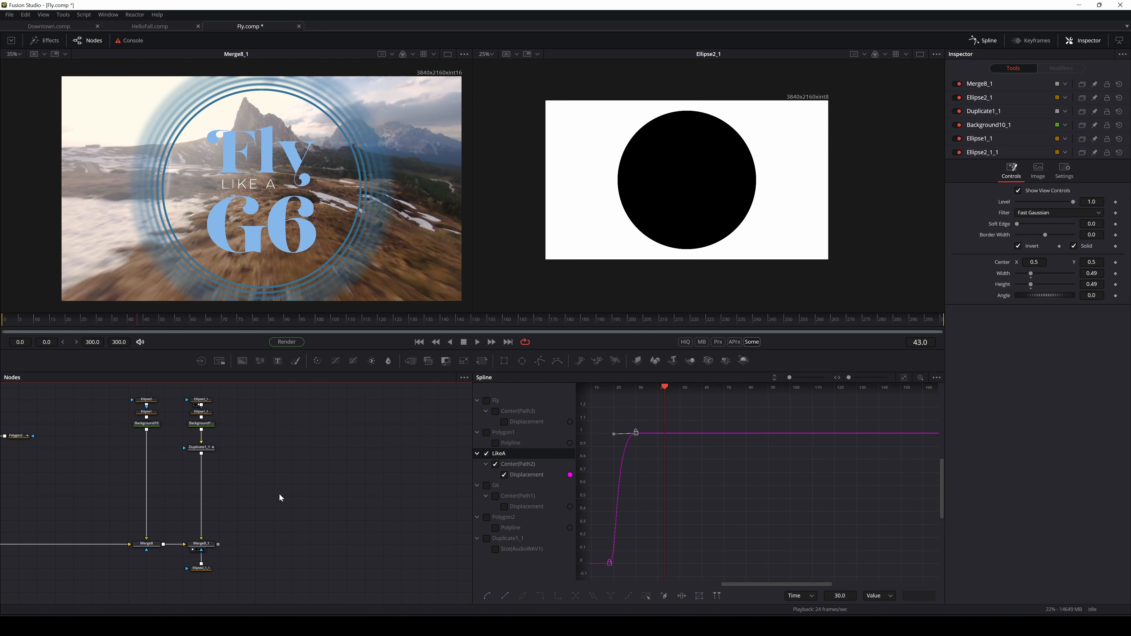
{"action": "left_click_drag", "start_coordinate": [229, 383], "coordinate": [182, 568]}
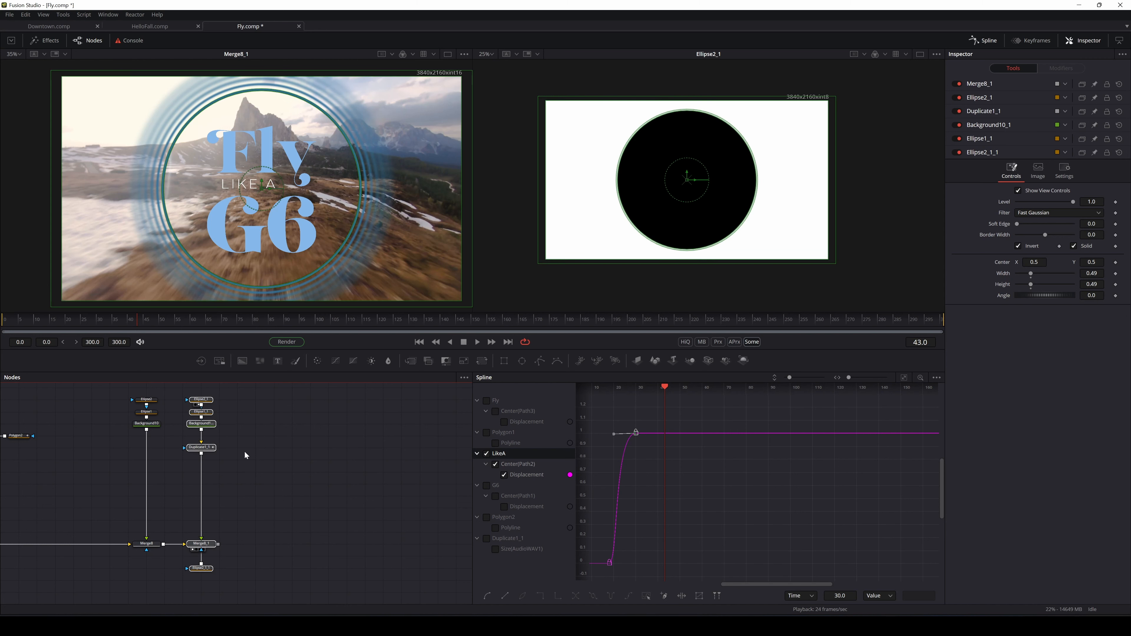
Paste a copy of the six ring nodes beside the Merge8_1 column
{"action": "left_click", "coordinate": [288, 496]}
{"action": "key", "text": "ctrl+v"}
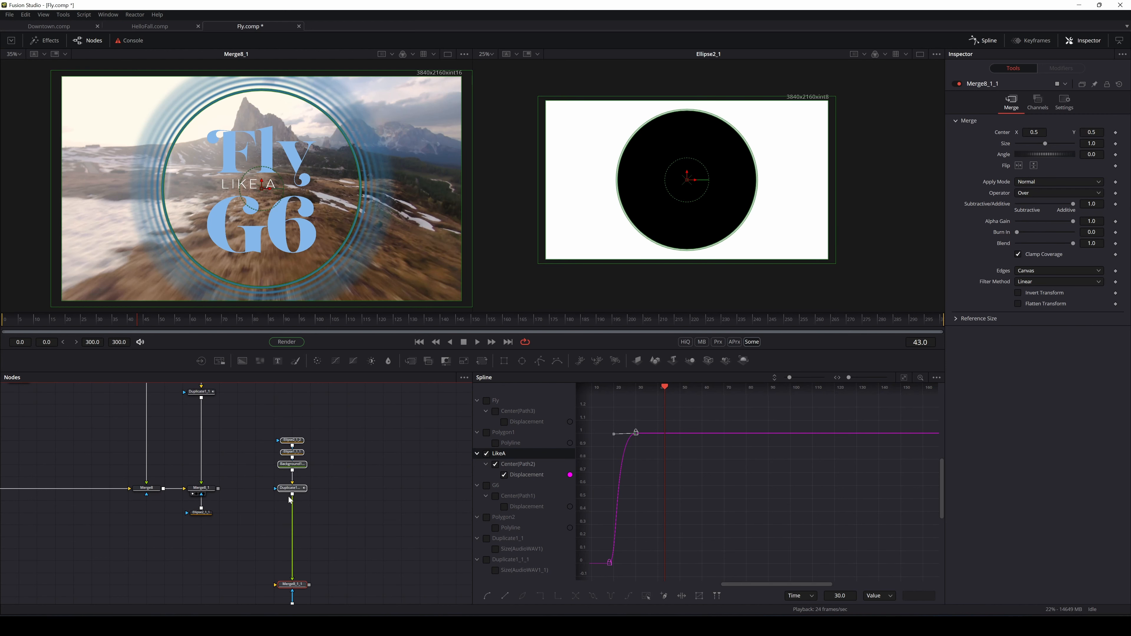
{"action": "left_click_drag", "start_coordinate": [363, 477], "coordinate": [350, 506]}
{"action": "left_click_drag", "start_coordinate": [279, 530], "coordinate": [242, 434]}
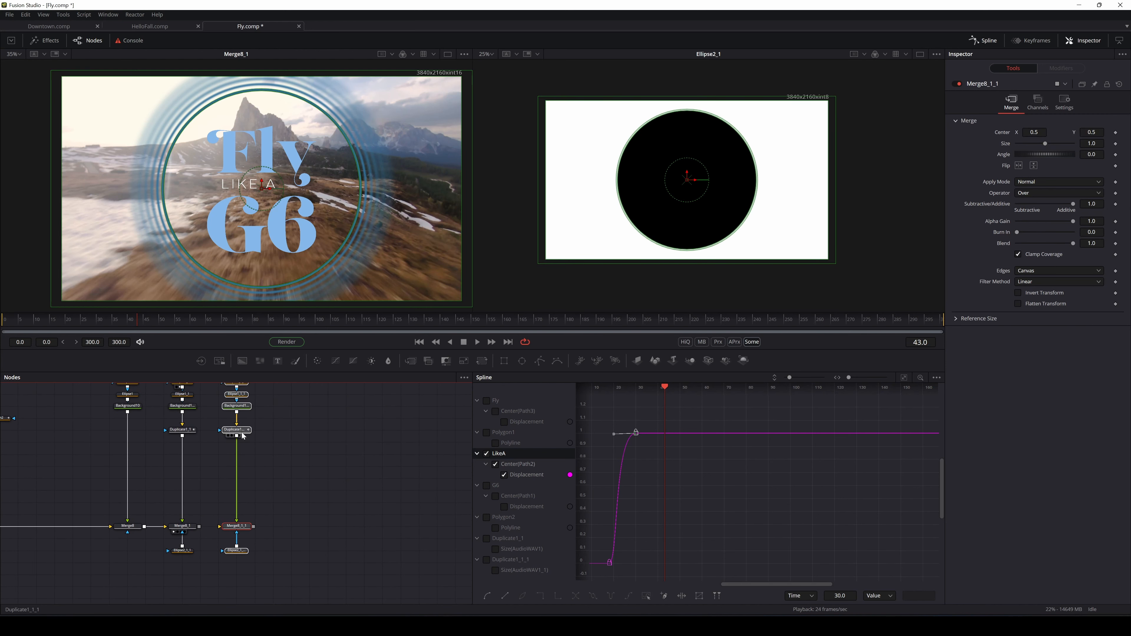
Set the copy's AudioWAV1_1 filter to 3-20kHz and un-invert its Ellipse2_1_1_1 mask
{"action": "left_click", "coordinate": [246, 433]}
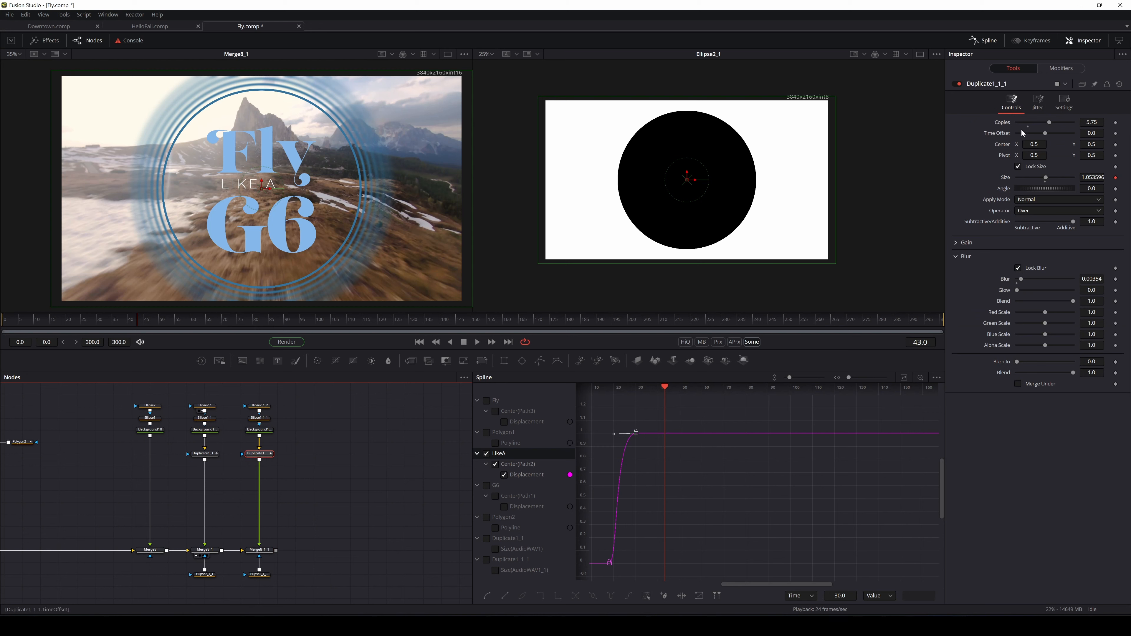
{"action": "left_click", "coordinate": [1052, 68]}
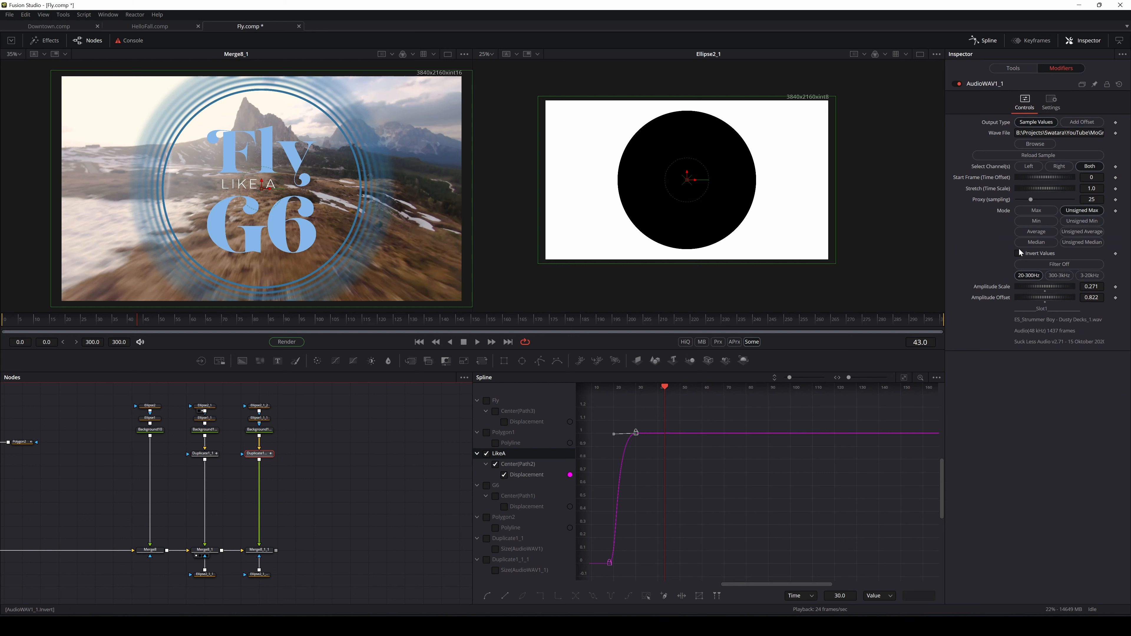
{"action": "left_click", "coordinate": [1094, 279]}
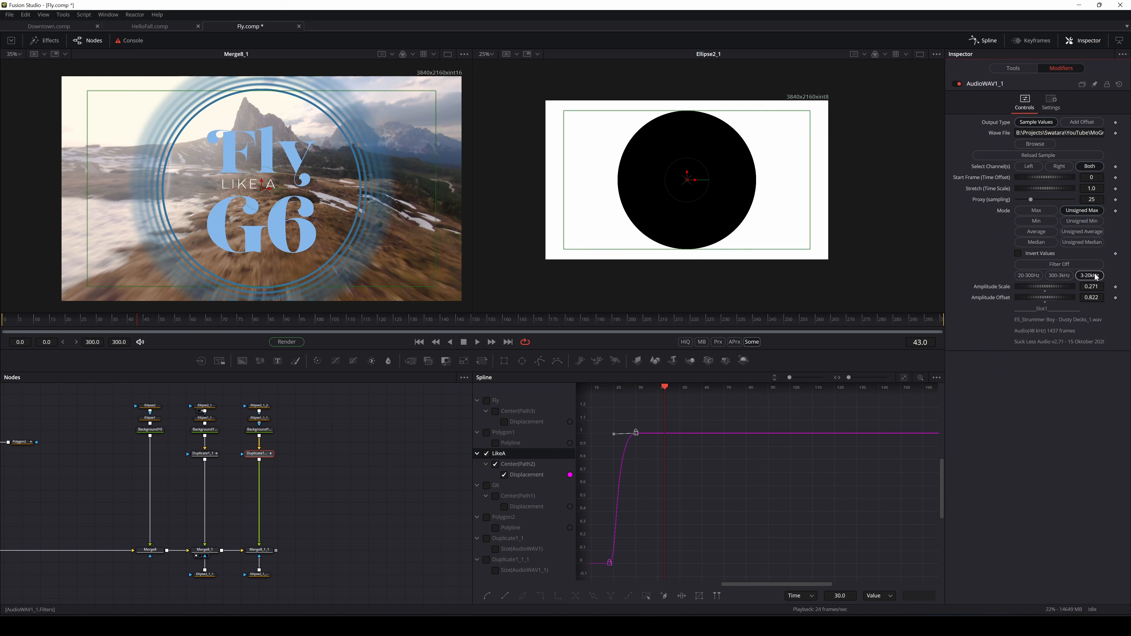
{"action": "left_click", "coordinate": [258, 574]}
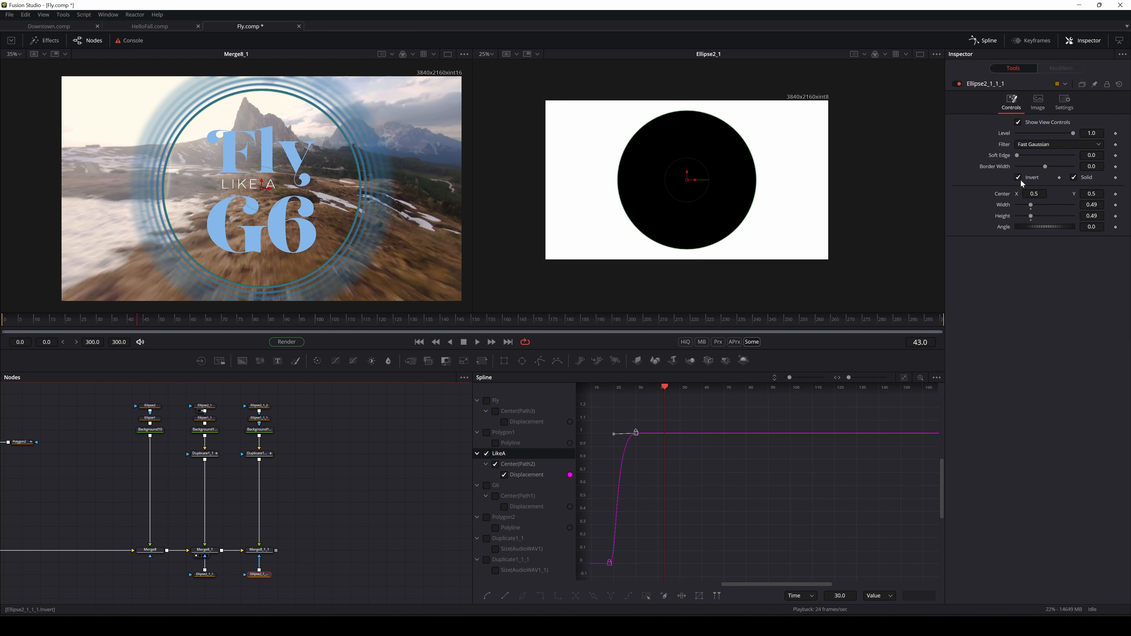
{"action": "left_click", "coordinate": [1020, 179]}
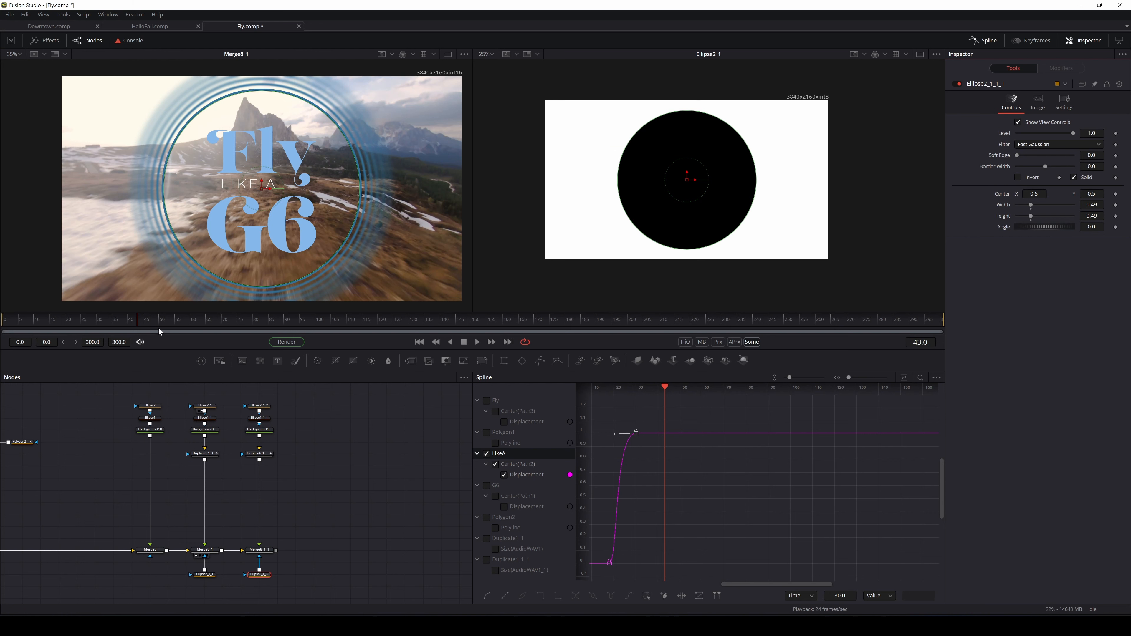
Scrub to frame 47 to compare the new rings and show Duplicate1_1_1's audio modifier
{"action": "left_click_drag", "start_coordinate": [158, 328], "coordinate": [186, 326]}
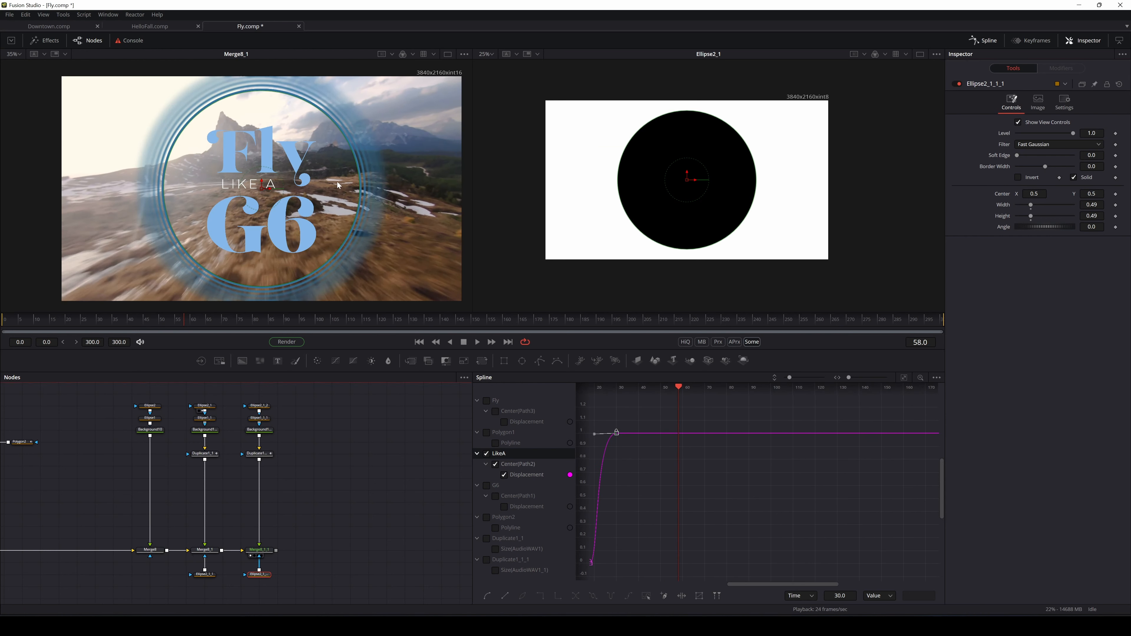
{"action": "left_click_drag", "start_coordinate": [177, 323], "coordinate": [127, 327]}
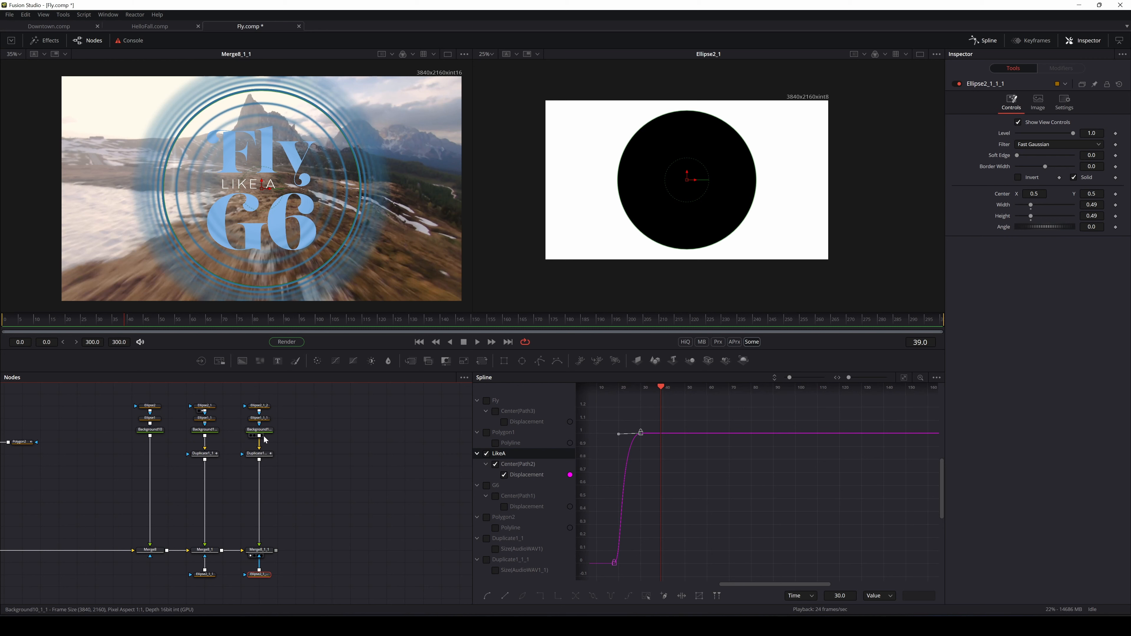
{"action": "left_click", "coordinate": [258, 454]}
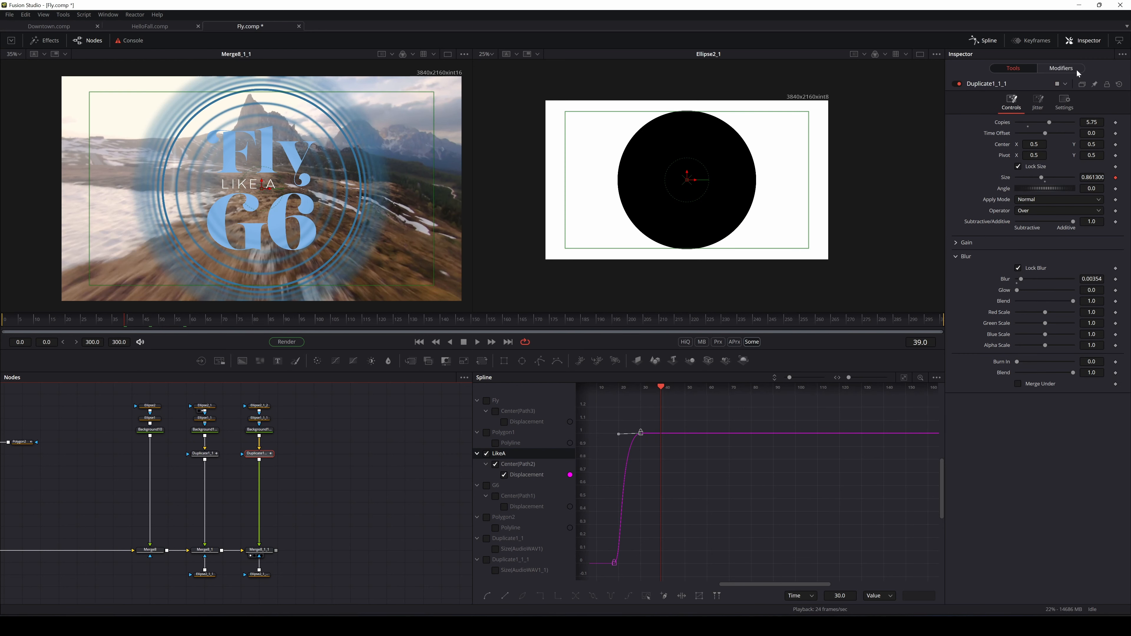
{"action": "left_click", "coordinate": [1063, 69]}
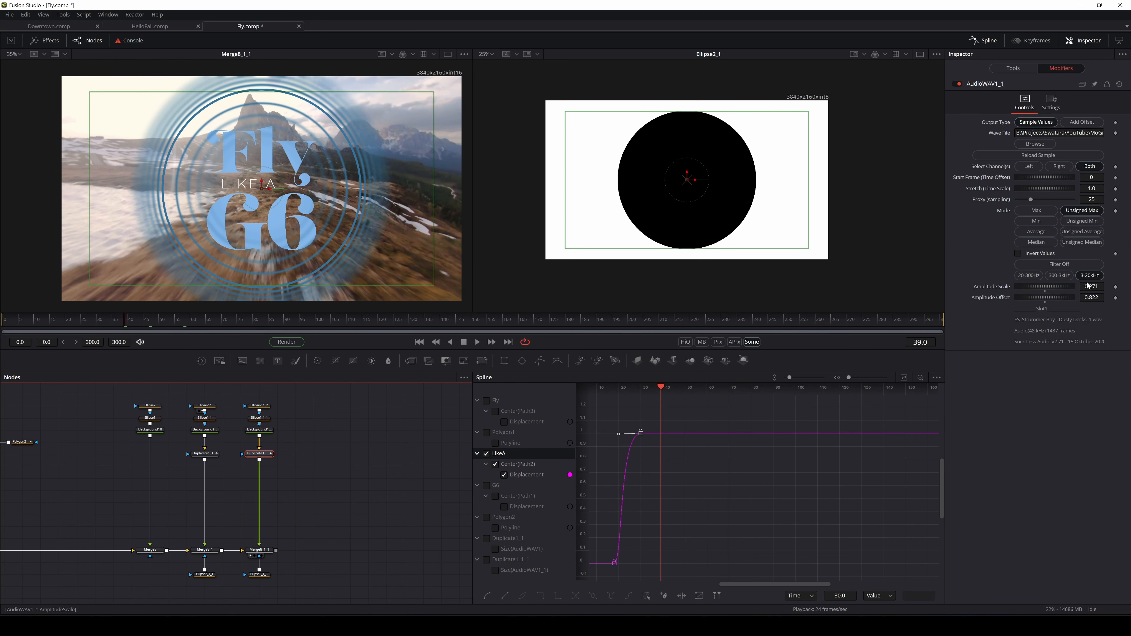
Make the copy's amplitude scale negative and play the composition from the start
{"action": "left_click_drag", "start_coordinate": [1057, 288], "coordinate": [1048, 299]}
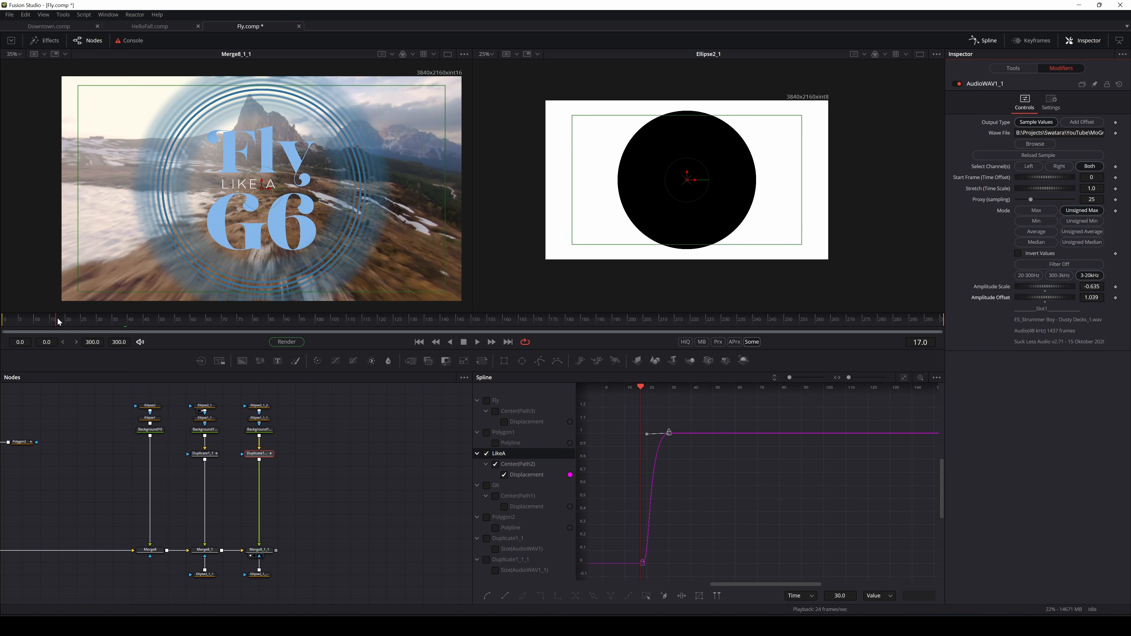
{"action": "left_click", "coordinate": [419, 341]}
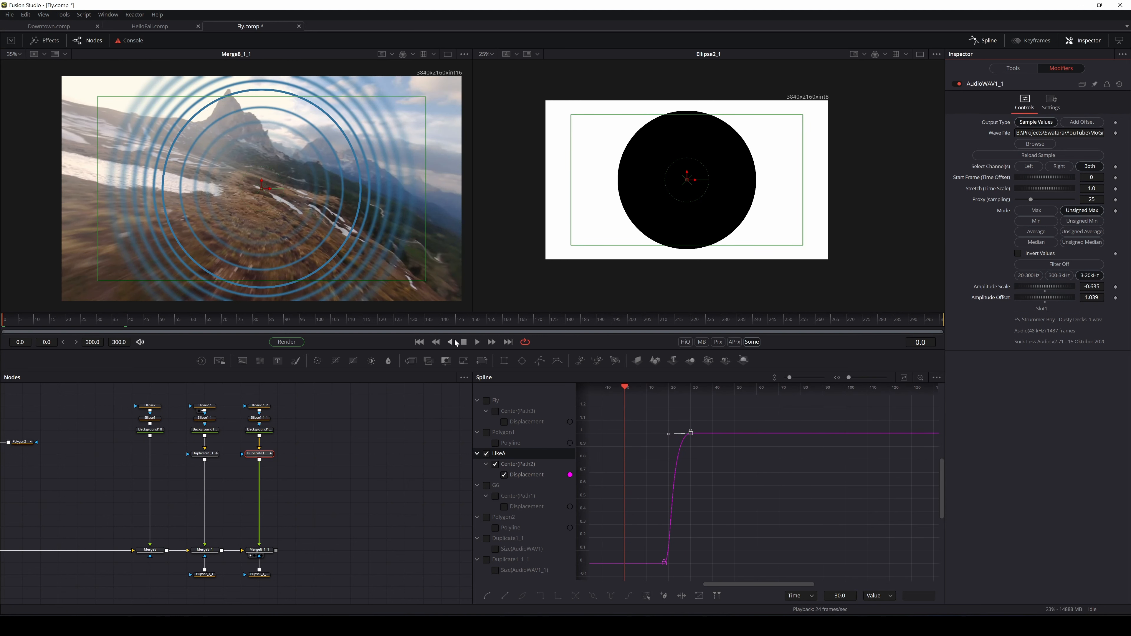
{"action": "left_click", "coordinate": [477, 341]}
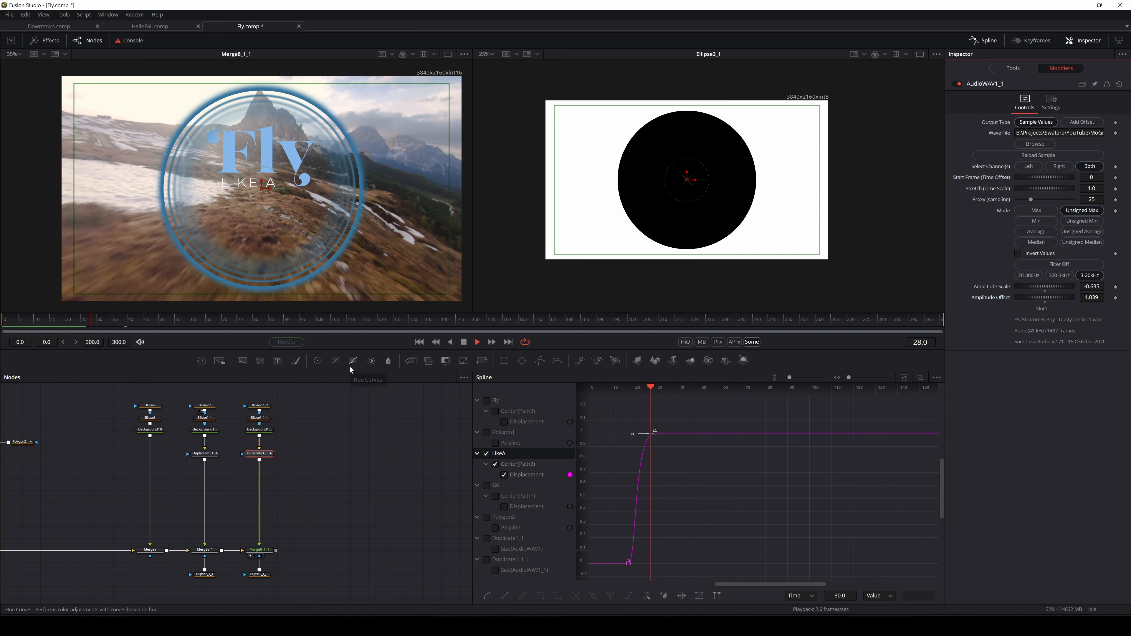
{"action": "key", "text": "space"}
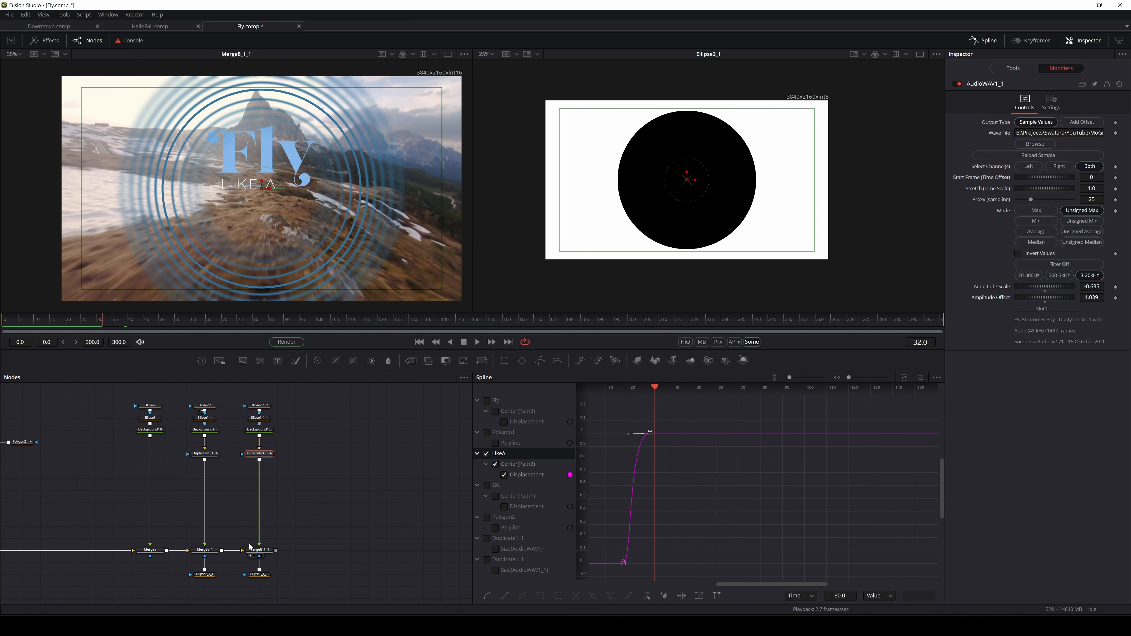
Raise Duplicate1_1_1's Blur to about 0.0118, with blur blend at 0.961
{"action": "left_click", "coordinate": [209, 453]}
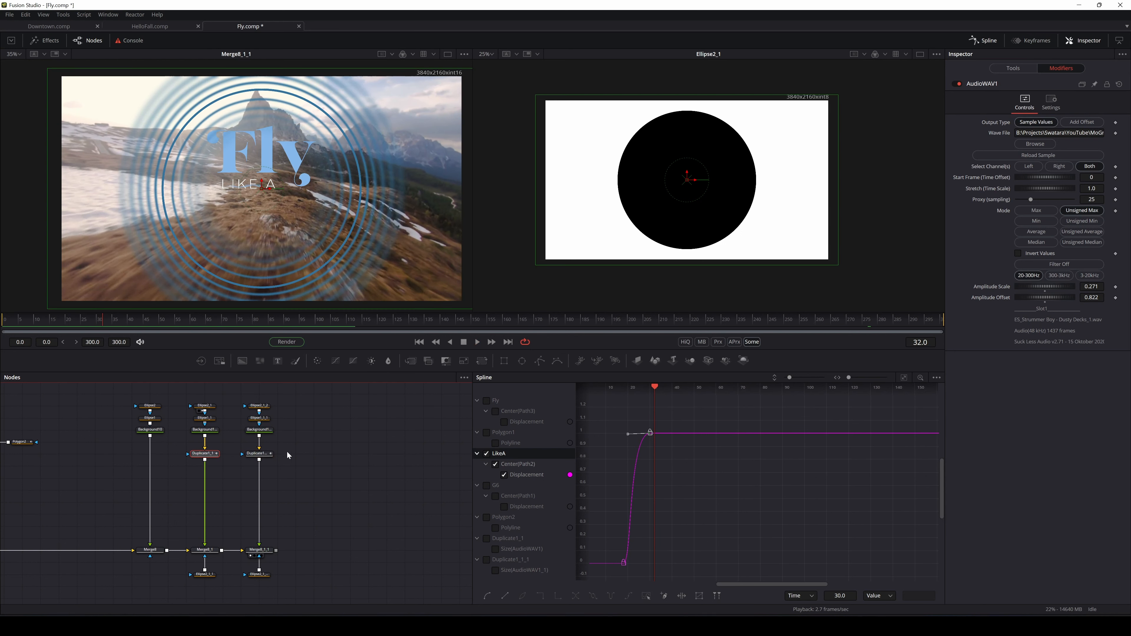
{"action": "left_click", "coordinate": [267, 455]}
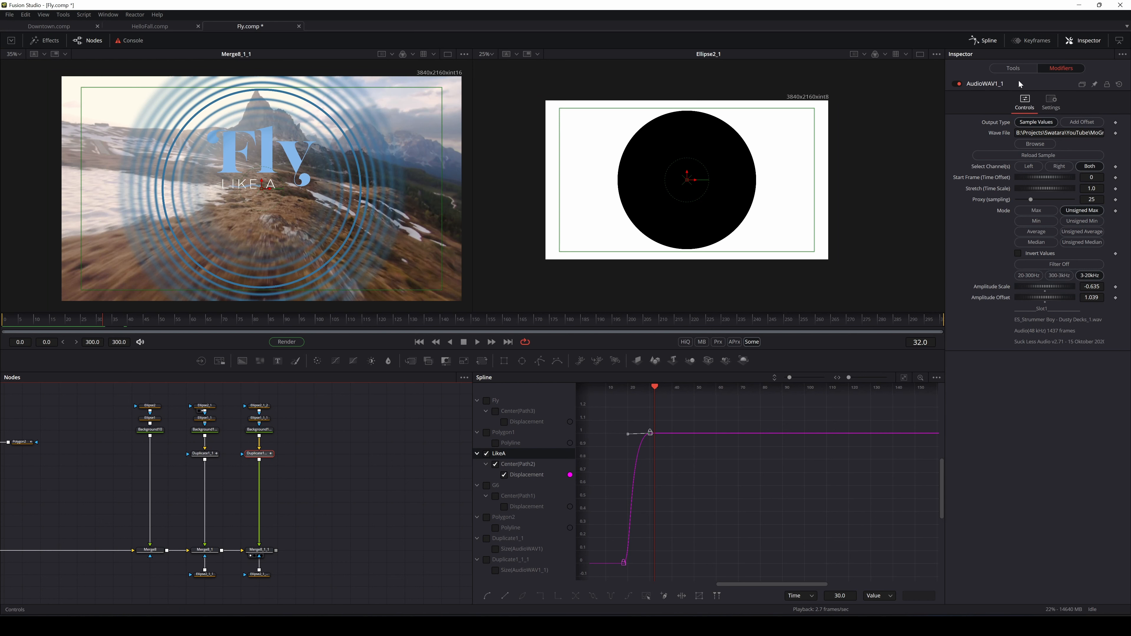
{"action": "left_click", "coordinate": [1013, 67]}
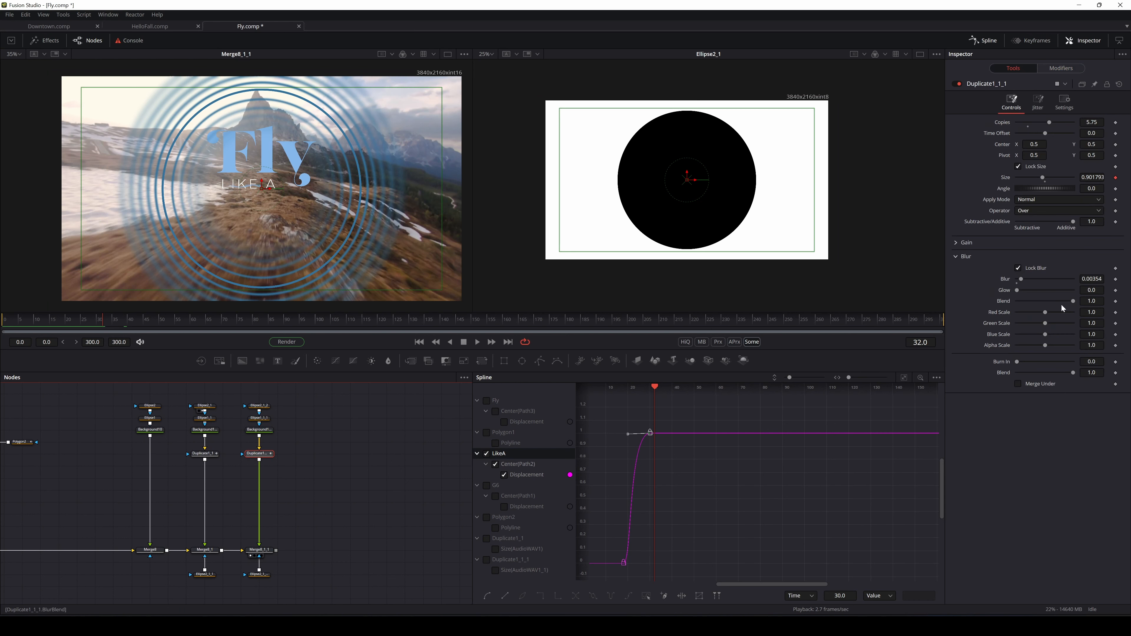
{"action": "mouse_move", "coordinate": [1073, 300]}
{"action": "left_mouse_down"}
{"action": "mouse_move", "coordinate": [1004, 305]}
{"action": "mouse_move", "coordinate": [1073, 301]}
{"action": "left_mouse_up"}
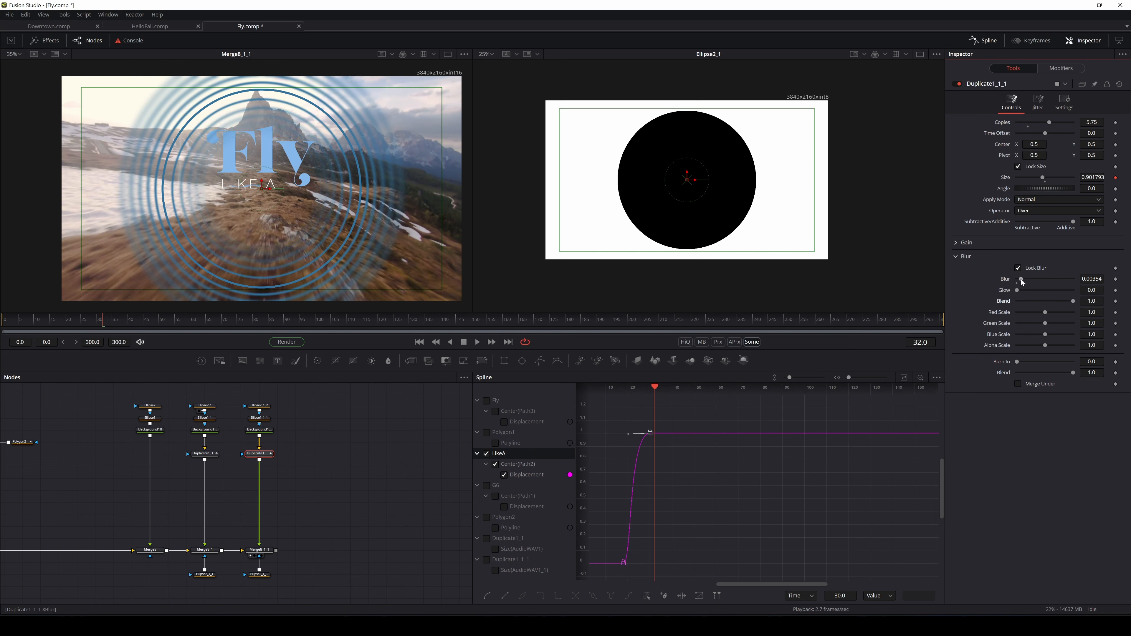
{"action": "left_click_drag", "start_coordinate": [1021, 278], "coordinate": [1030, 281]}
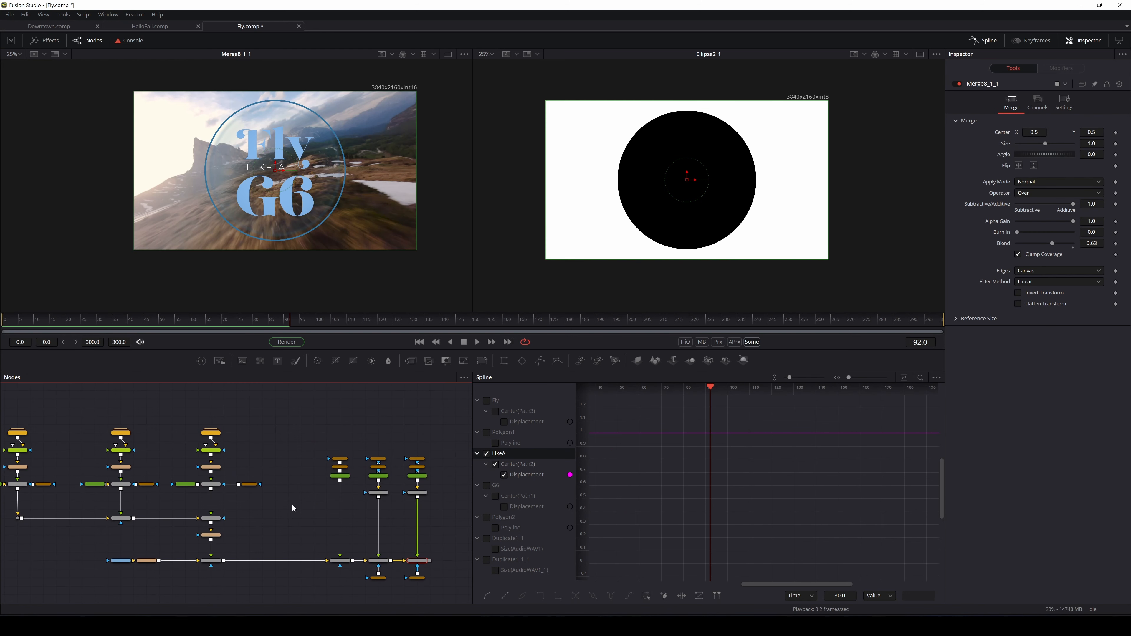
Reframe the node graph and move the right and left node groups into place
{"action": "scroll", "coordinate": [285, 506], "scroll_direction": "down", "scroll_amount": 2}
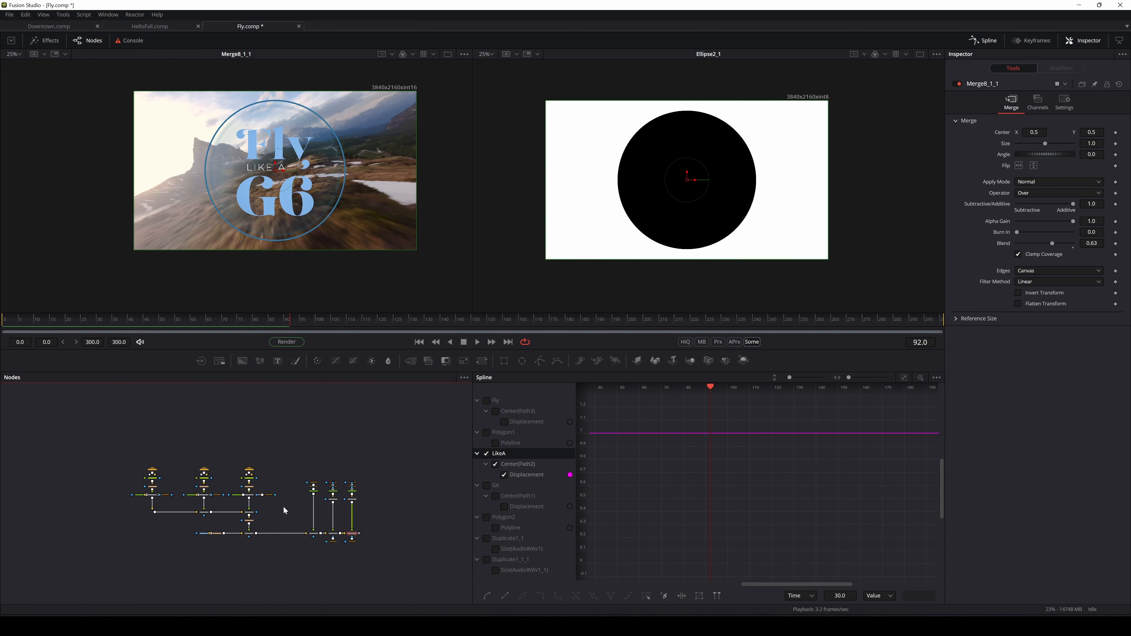
{"action": "scroll", "coordinate": [284, 506], "scroll_direction": "up", "scroll_amount": 1}
{"action": "left_click_drag", "start_coordinate": [284, 506], "coordinate": [239, 517]}
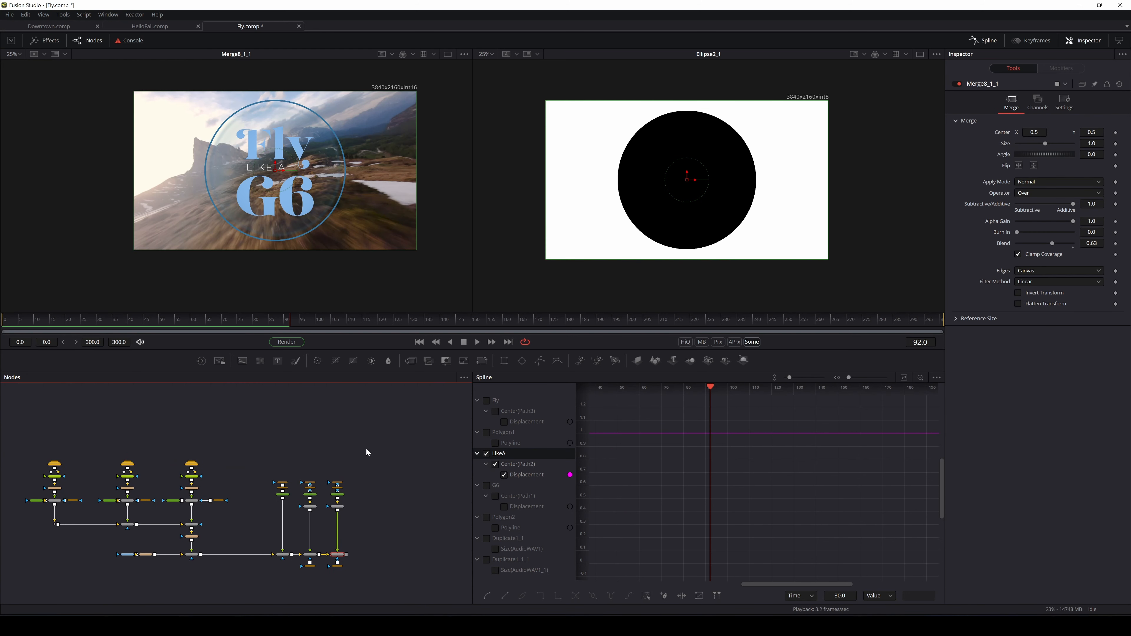
{"action": "mouse_move", "coordinate": [360, 466]}
{"action": "left_mouse_down"}
{"action": "mouse_move", "coordinate": [268, 577]}
{"action": "mouse_move", "coordinate": [278, 564]}
{"action": "mouse_move", "coordinate": [223, 593]}
{"action": "mouse_move", "coordinate": [296, 456]}
{"action": "mouse_move", "coordinate": [39, 567]}
{"action": "mouse_move", "coordinate": [92, 554]}
{"action": "mouse_move", "coordinate": [180, 564]}
{"action": "left_mouse_up"}
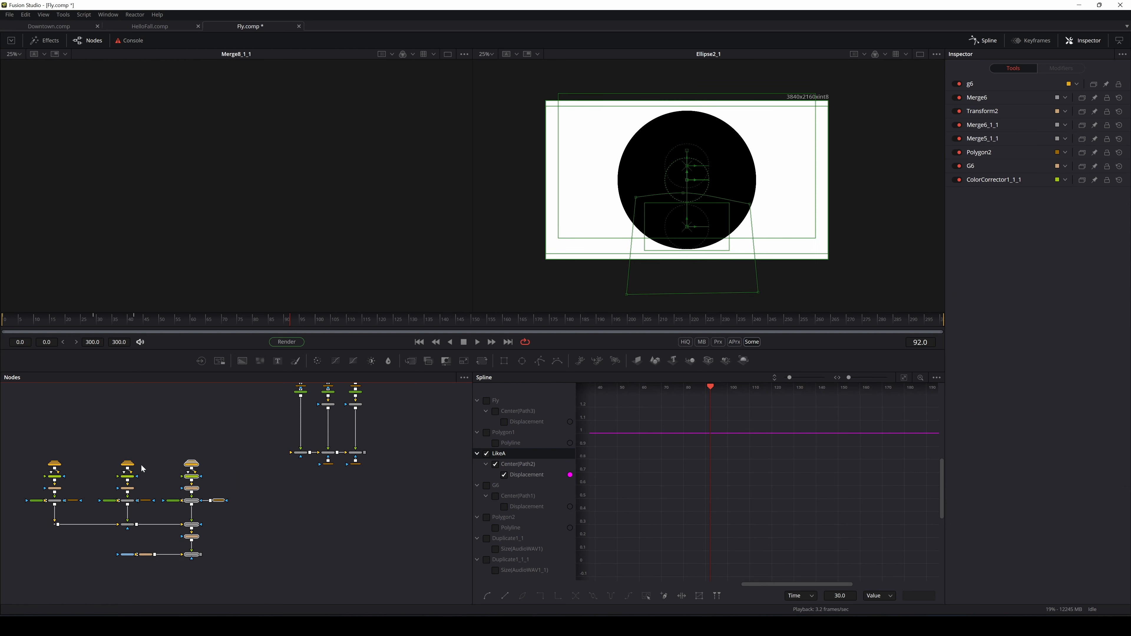
{"action": "left_click", "coordinate": [38, 452]}
{"action": "left_click_drag", "start_coordinate": [36, 441], "coordinate": [452, 556]}
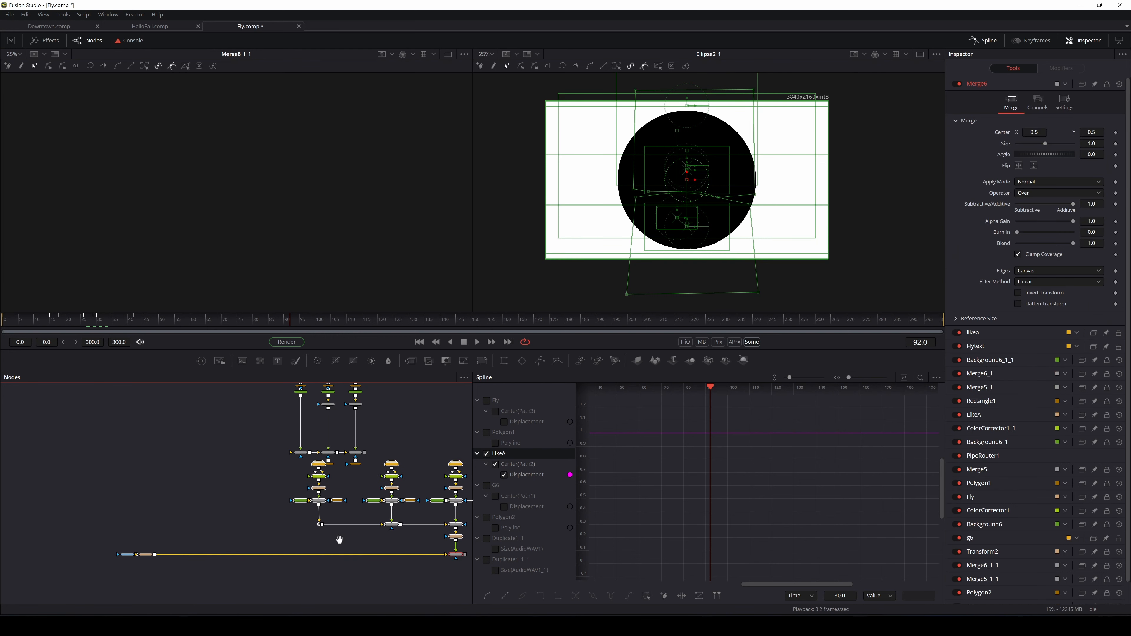
{"action": "left_click_drag", "start_coordinate": [338, 538], "coordinate": [110, 561]}
Shift the three ring node columns and insert a new Merge9 on the Resize1 connection
{"action": "left_click_drag", "start_coordinate": [182, 560], "coordinate": [405, 534]}
{"action": "left_click_drag", "start_coordinate": [181, 469], "coordinate": [256, 503]}
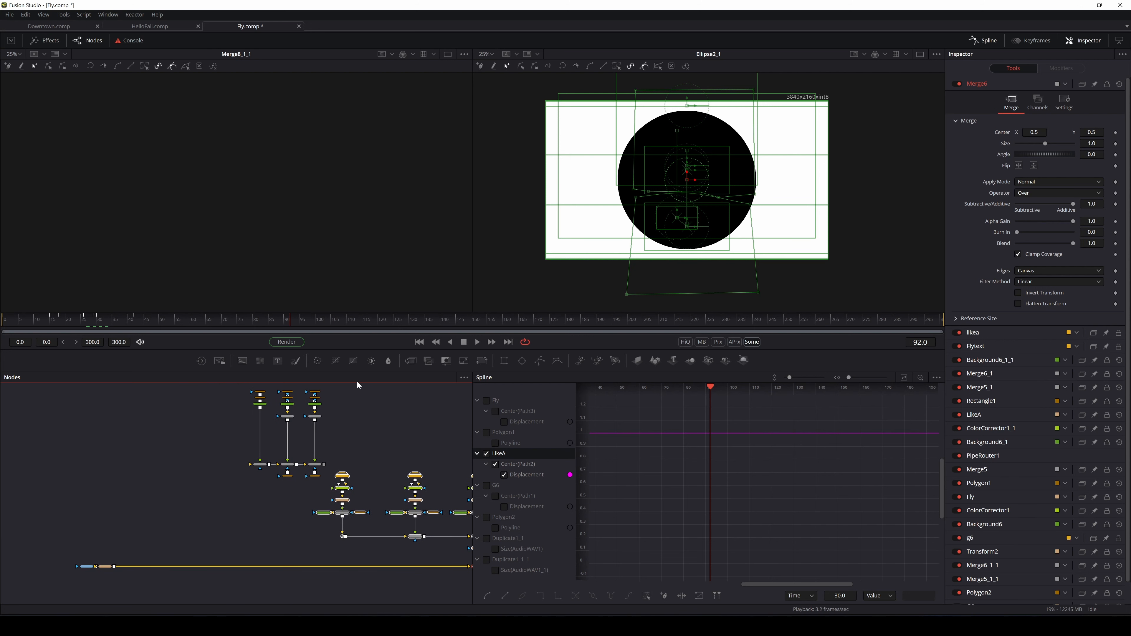
{"action": "left_click_drag", "start_coordinate": [345, 388], "coordinate": [220, 481]}
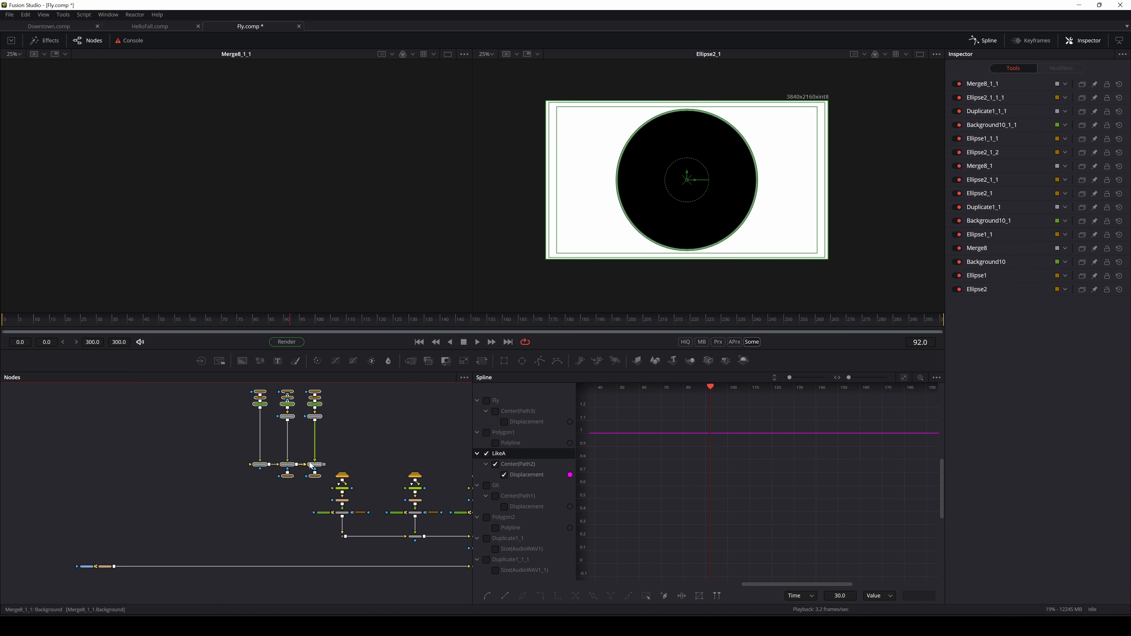
{"action": "left_click_drag", "start_coordinate": [306, 479], "coordinate": [168, 517]}
{"action": "scroll", "coordinate": [187, 532], "scroll_direction": "up", "scroll_amount": 3}
{"action": "left_click", "coordinate": [306, 479]}
{"action": "left_click_drag", "start_coordinate": [305, 477], "coordinate": [301, 464]}
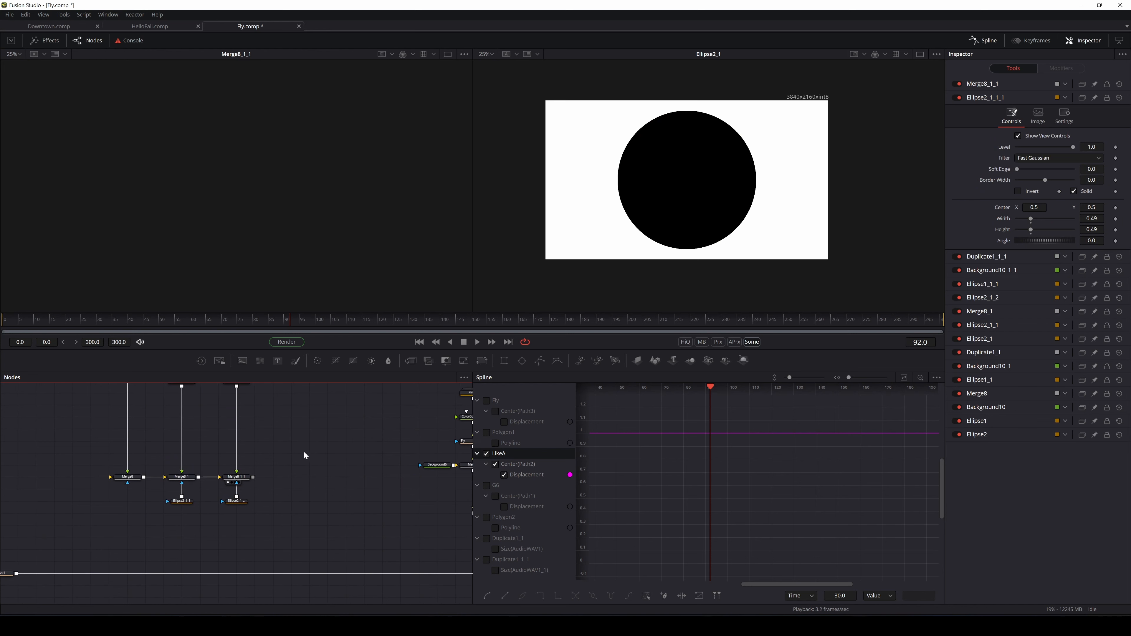
{"action": "left_click_drag", "start_coordinate": [414, 364], "coordinate": [293, 576]}
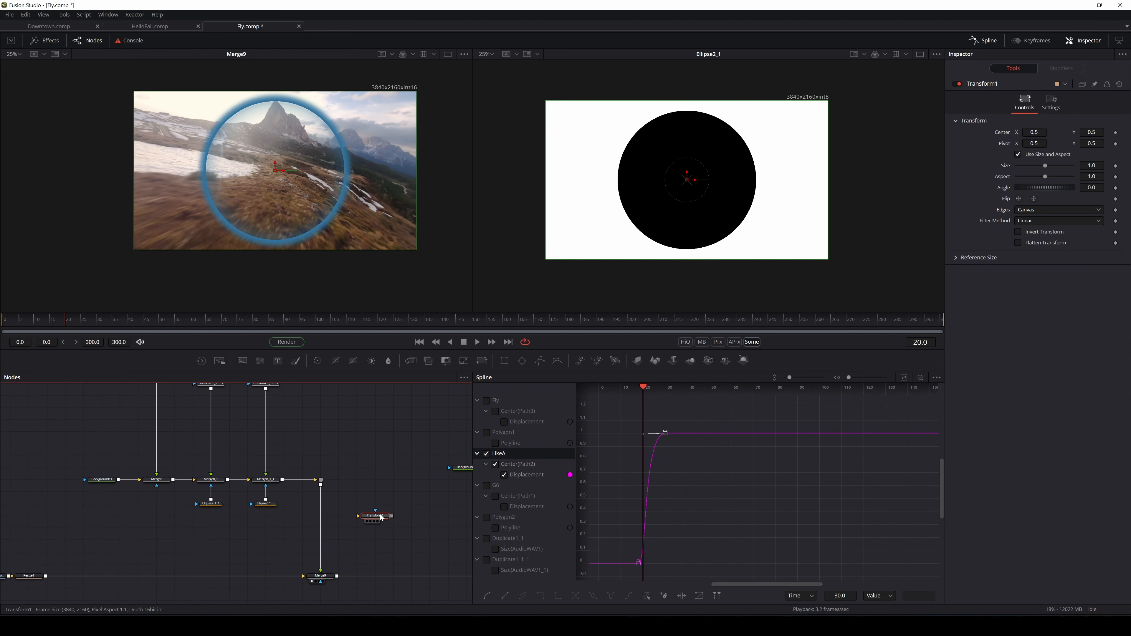
Delete Transform1 and play the Merge6 title composite from frame 6
{"action": "key", "text": "Delete"}
{"action": "left_click_drag", "start_coordinate": [369, 259], "coordinate": [306, 267]}
{"action": "left_click", "coordinate": [22, 324]}
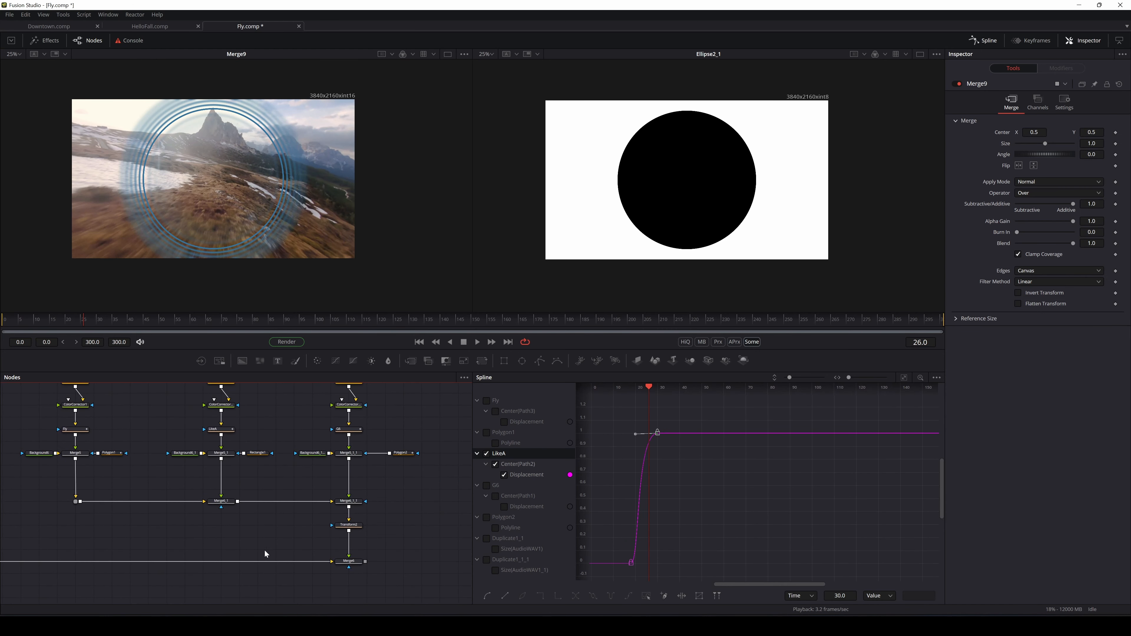
{"action": "left_click", "coordinate": [313, 586]}
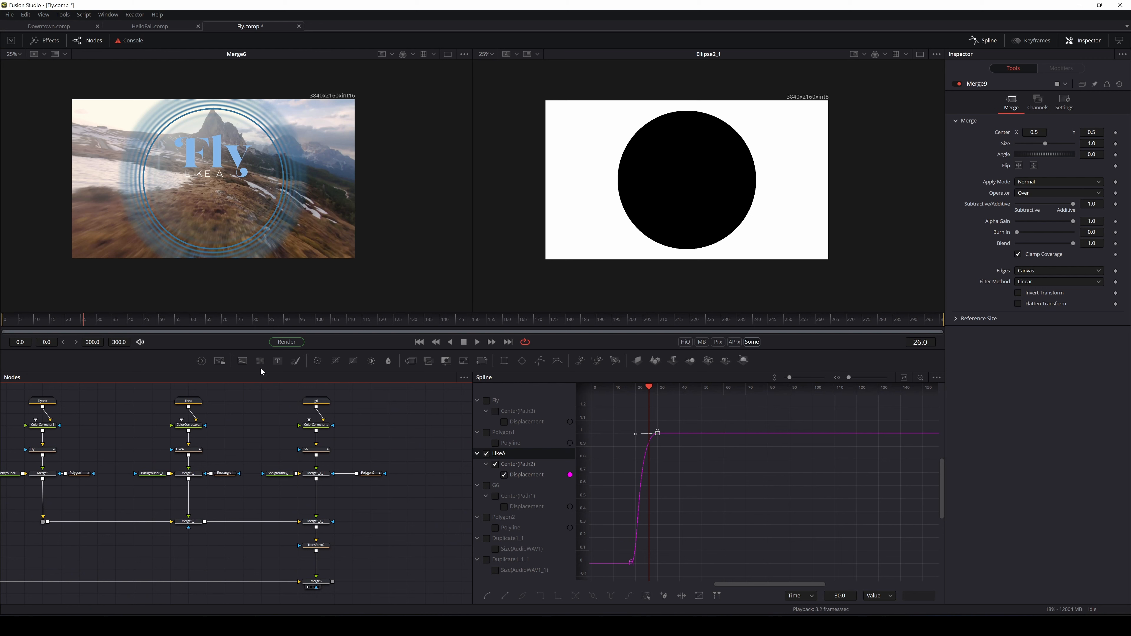
{"action": "left_click", "coordinate": [478, 343]}
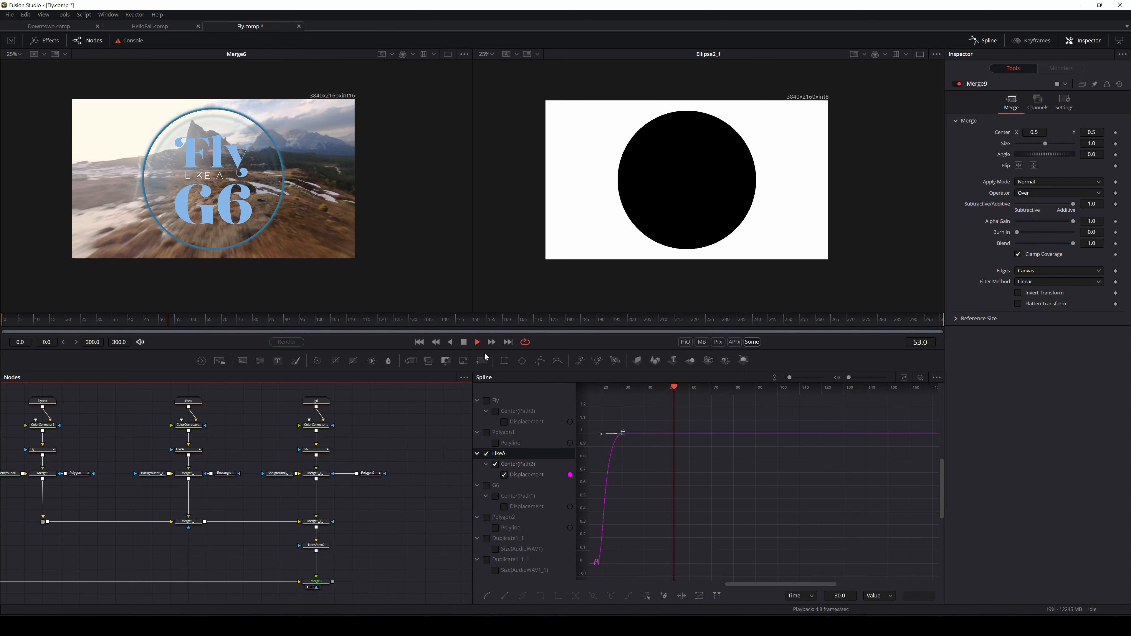
Return to frame 35 and reframe the node graph around the node groups
{"action": "scroll", "coordinate": [243, 161], "scroll_direction": "up", "scroll_amount": 5}
{"action": "scroll", "coordinate": [246, 162], "scroll_direction": "up", "scroll_amount": 3}
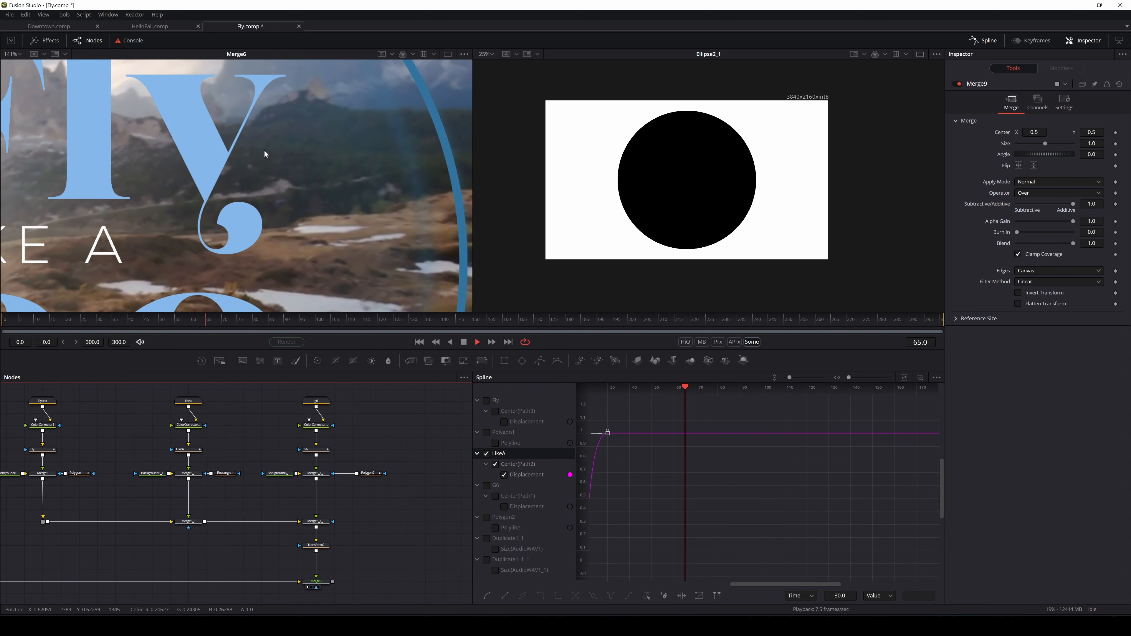
{"action": "scroll", "coordinate": [267, 153], "scroll_direction": "down", "scroll_amount": 6}
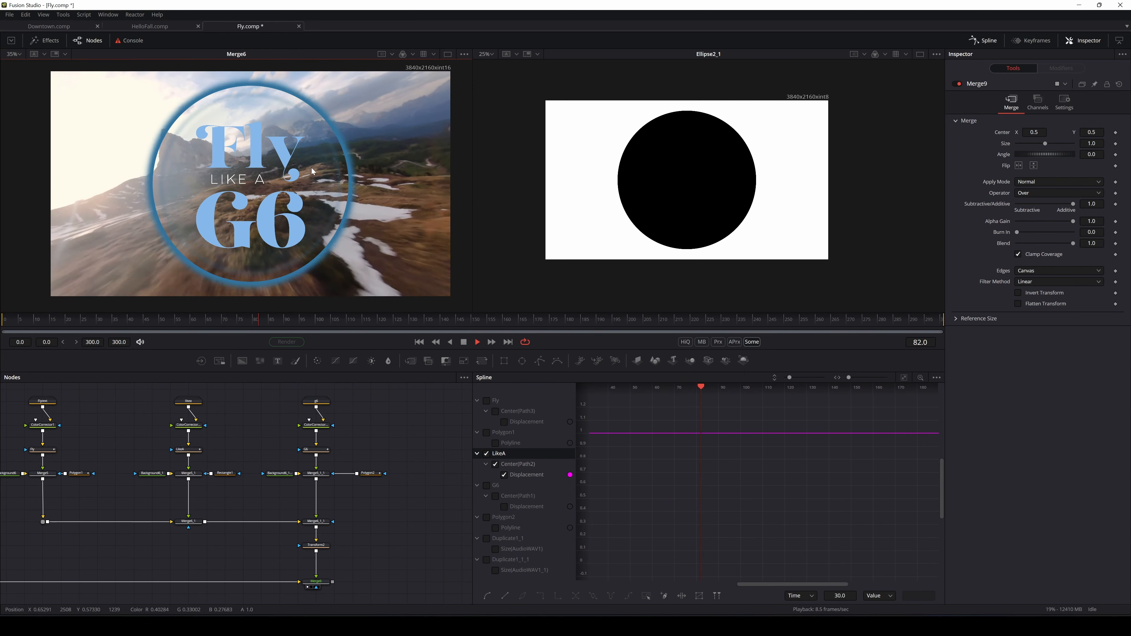
{"action": "scroll", "coordinate": [311, 168], "scroll_direction": "down", "scroll_amount": 4}
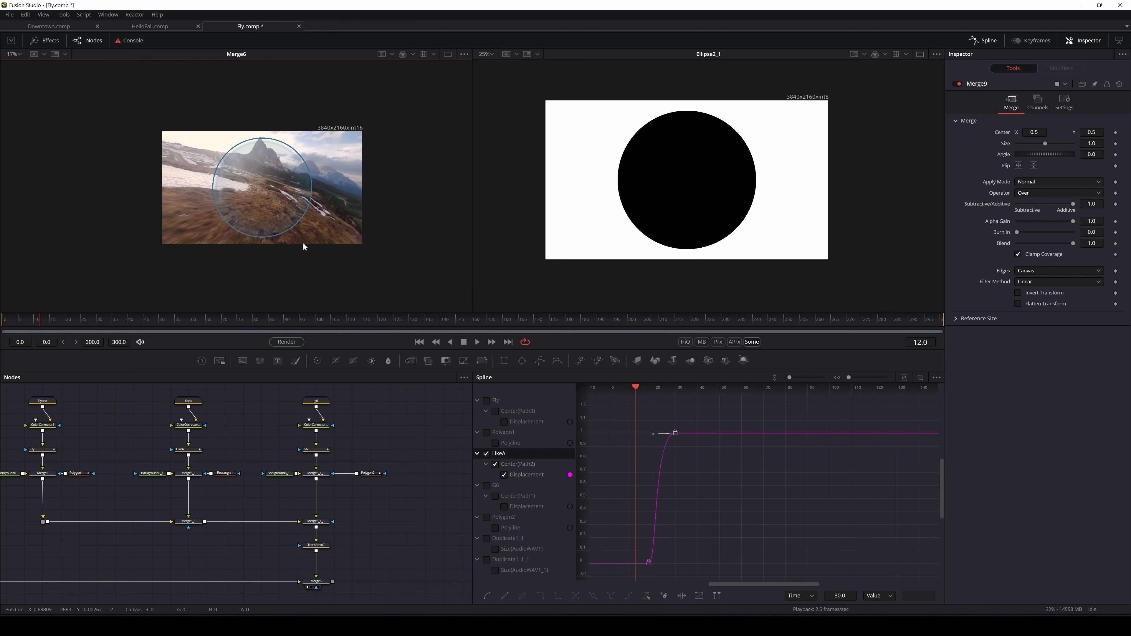
{"action": "scroll", "coordinate": [269, 211], "scroll_direction": "up", "scroll_amount": 2}
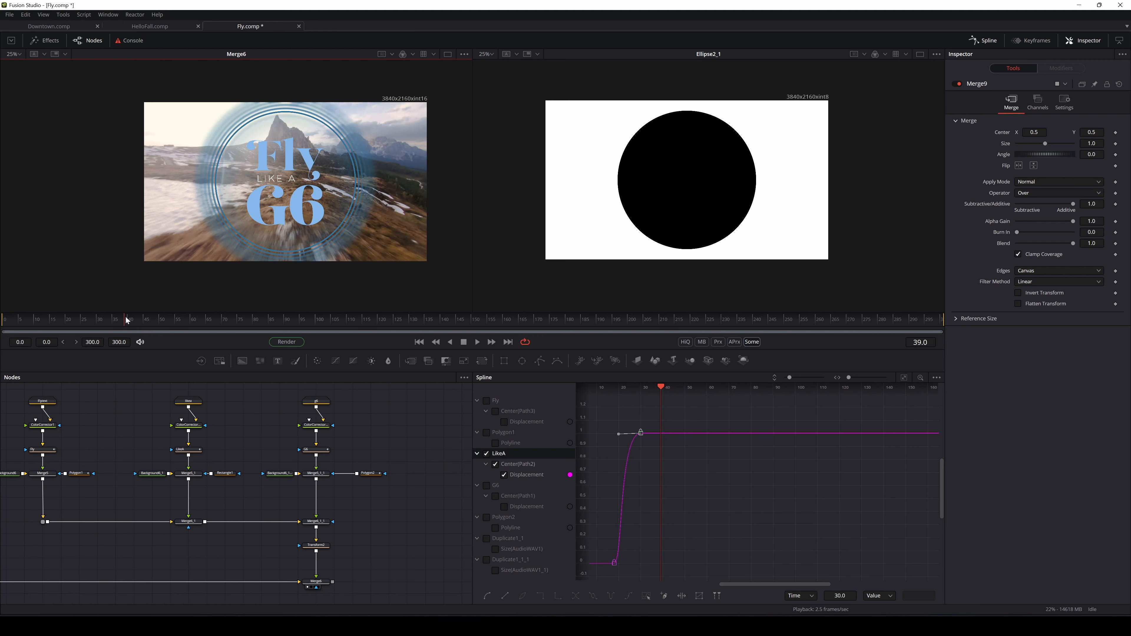
{"action": "left_click", "coordinate": [110, 320]}
{"action": "scroll", "coordinate": [256, 242], "scroll_direction": "up", "scroll_amount": 3}
{"action": "left_click_drag", "start_coordinate": [313, 194], "coordinate": [223, 267]}
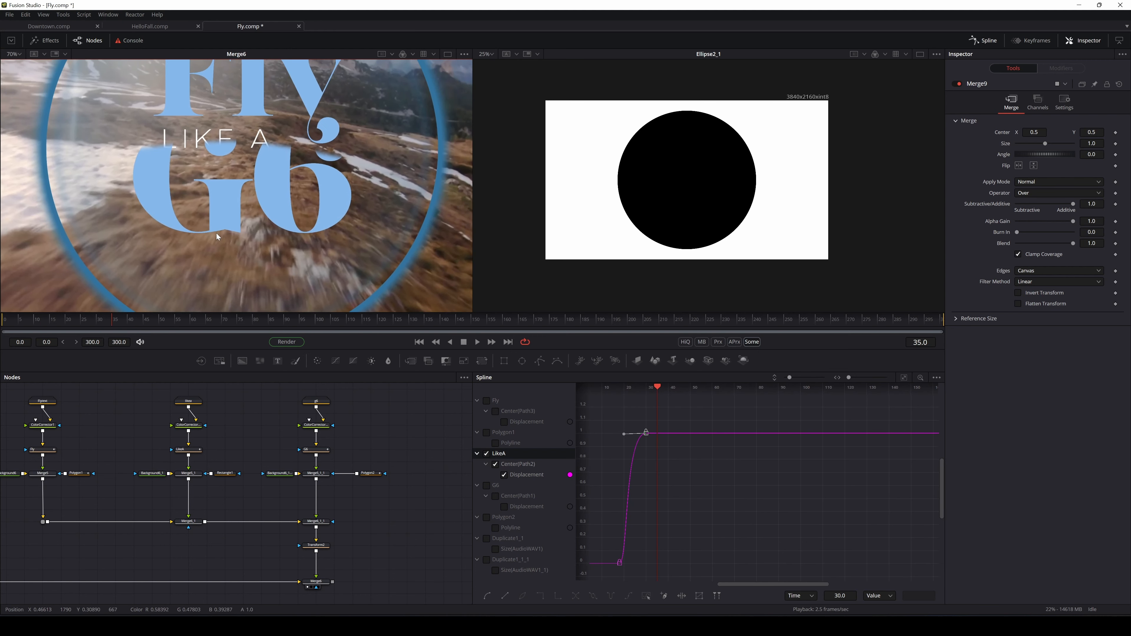
{"action": "left_click_drag", "start_coordinate": [329, 482], "coordinate": [87, 480]}
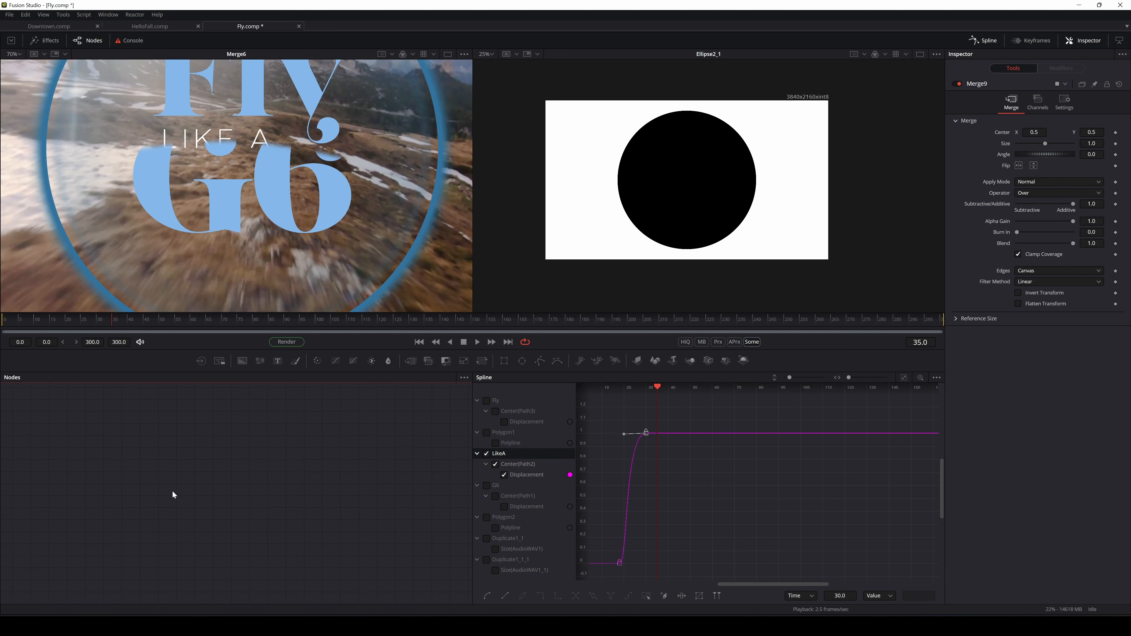
{"action": "scroll", "coordinate": [198, 493], "scroll_direction": "down", "scroll_amount": 5}
{"action": "left_click_drag", "start_coordinate": [194, 495], "coordinate": [227, 500]}
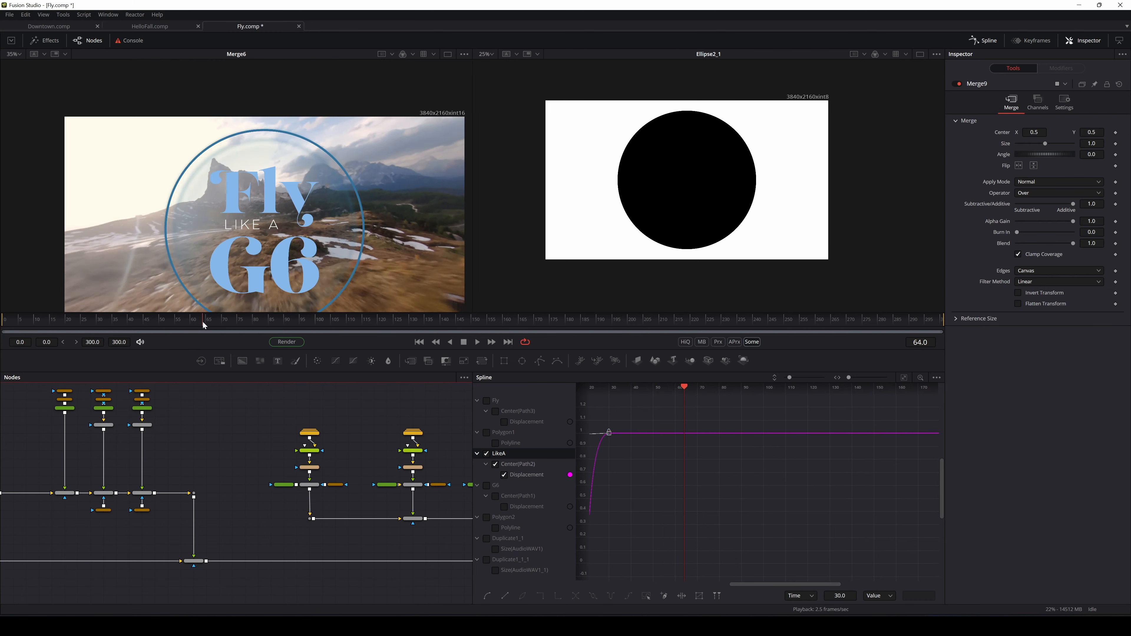
Scrub through the title animation and pan the preview image into view
{"action": "left_click_drag", "start_coordinate": [202, 322], "coordinate": [121, 322]}
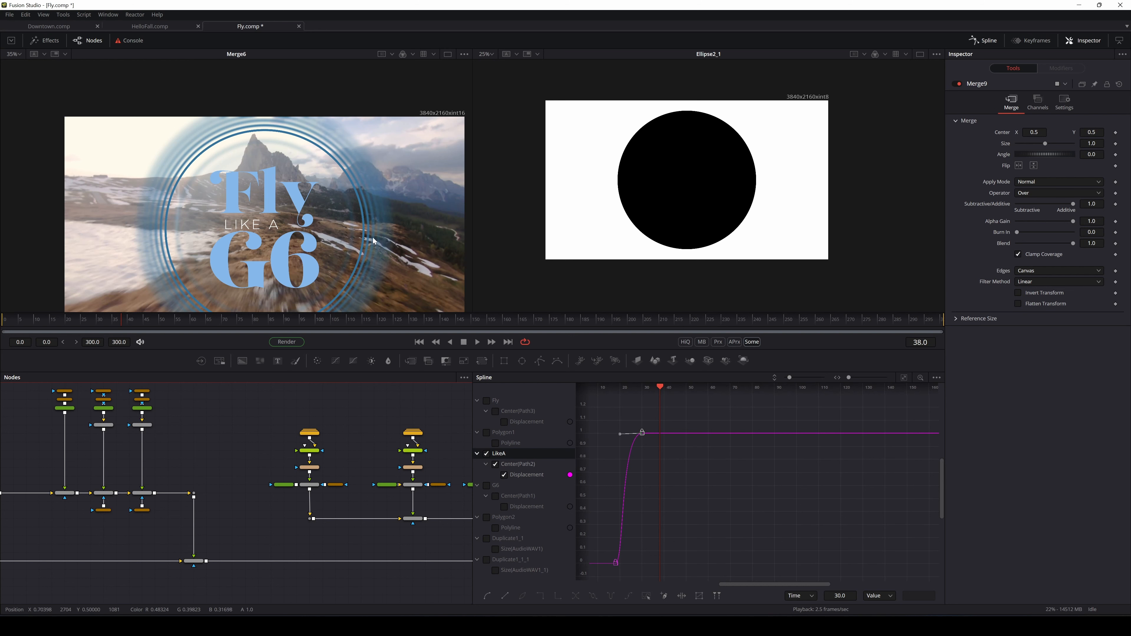
{"action": "left_click_drag", "start_coordinate": [377, 236], "coordinate": [315, 177]}
{"action": "left_click_drag", "start_coordinate": [127, 152], "coordinate": [222, 187]}
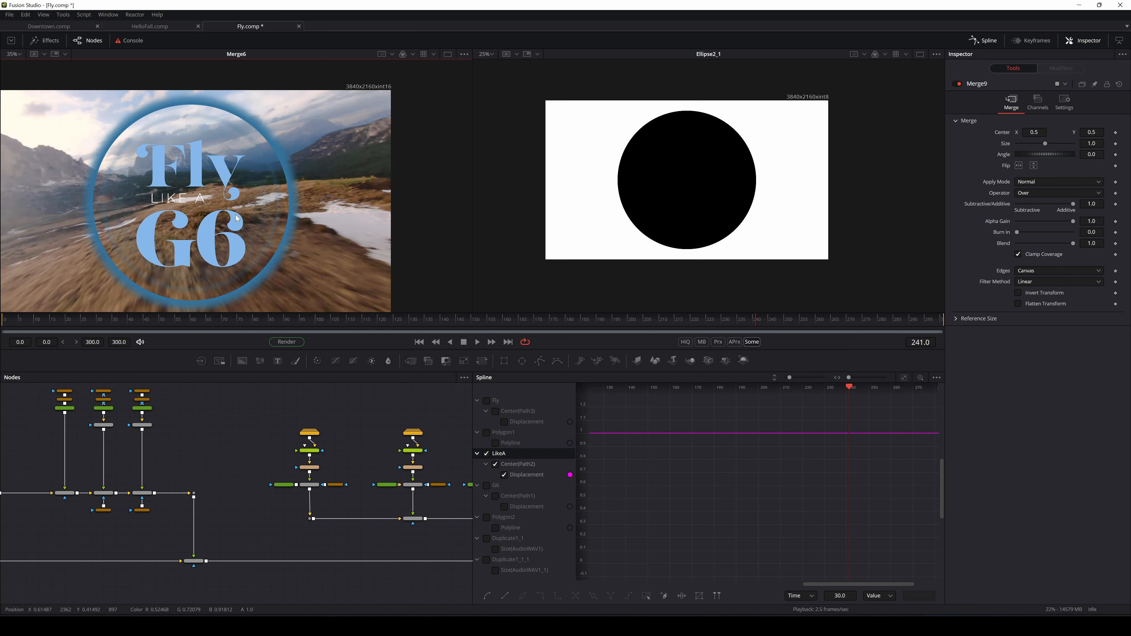
{"action": "left_click_drag", "start_coordinate": [256, 181], "coordinate": [335, 197]}
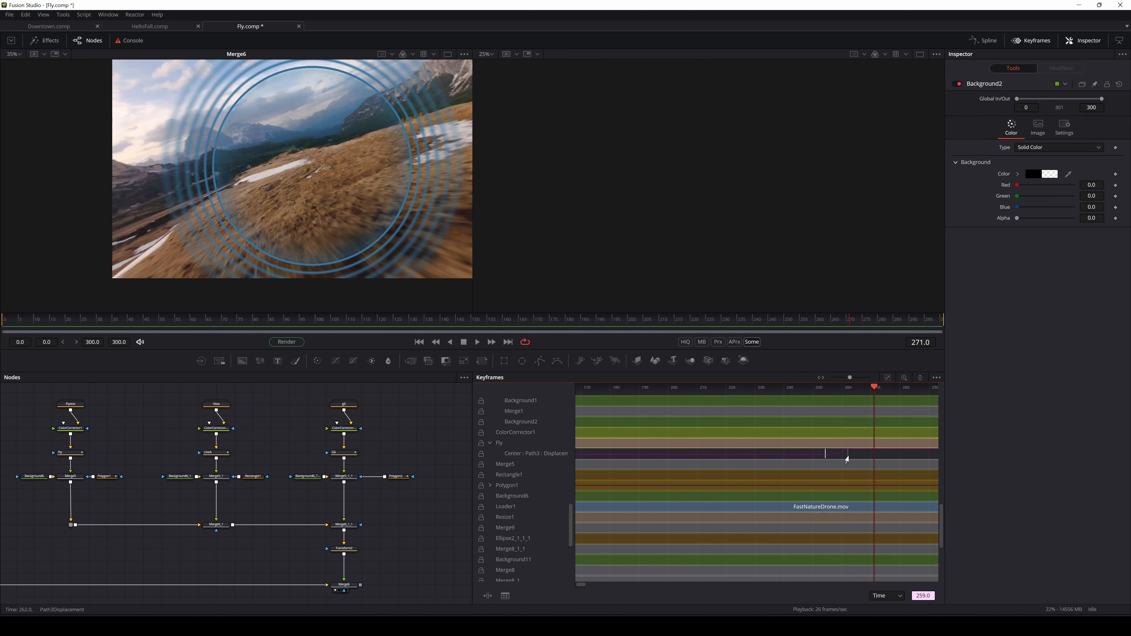
Shift the Fly and G6 Center keyframes later, check the exit, and save Fly.comp
{"action": "mouse_move", "coordinate": [847, 460]}
{"action": "left_mouse_down"}
{"action": "mouse_move", "coordinate": [859, 457]}
{"action": "mouse_move", "coordinate": [846, 475]}
{"action": "mouse_move", "coordinate": [852, 468]}
{"action": "left_mouse_up"}
{"action": "scroll", "coordinate": [859, 458], "scroll_direction": "up", "scroll_amount": 4}
{"action": "scroll", "coordinate": [850, 475], "scroll_direction": "up", "scroll_amount": 5}
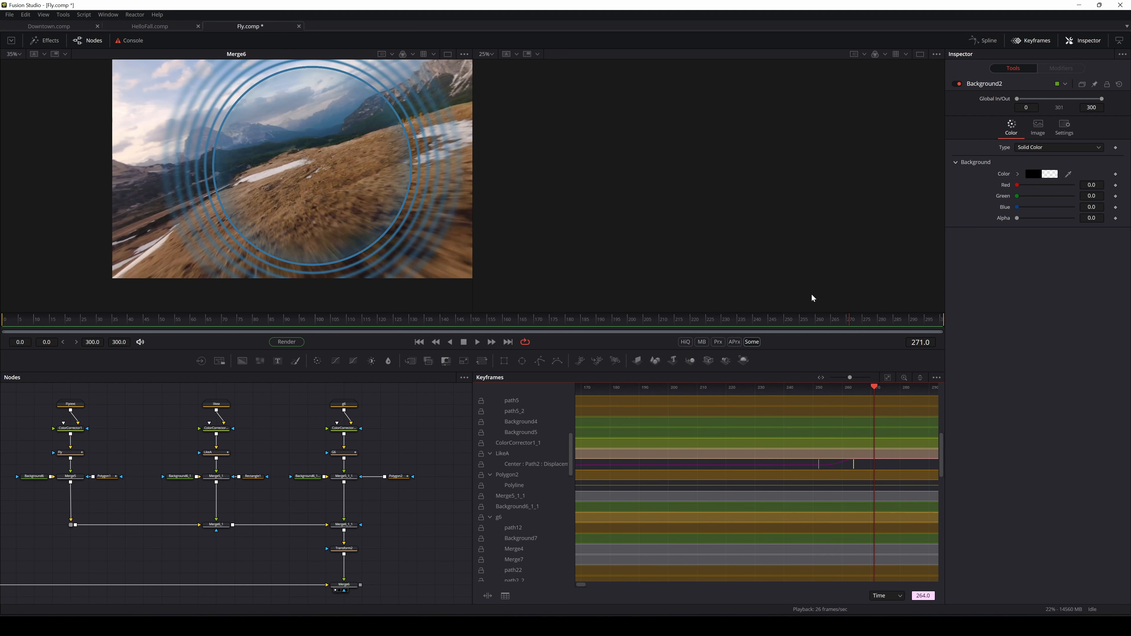
{"action": "left_click", "coordinate": [783, 319]}
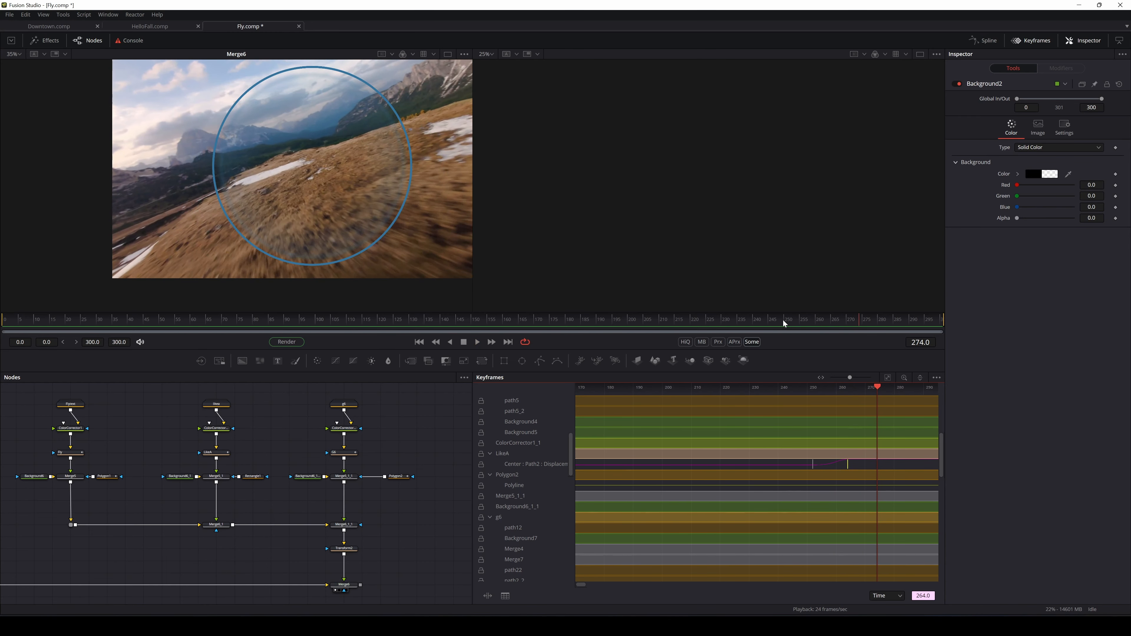
{"action": "key", "text": "ctrl+s"}
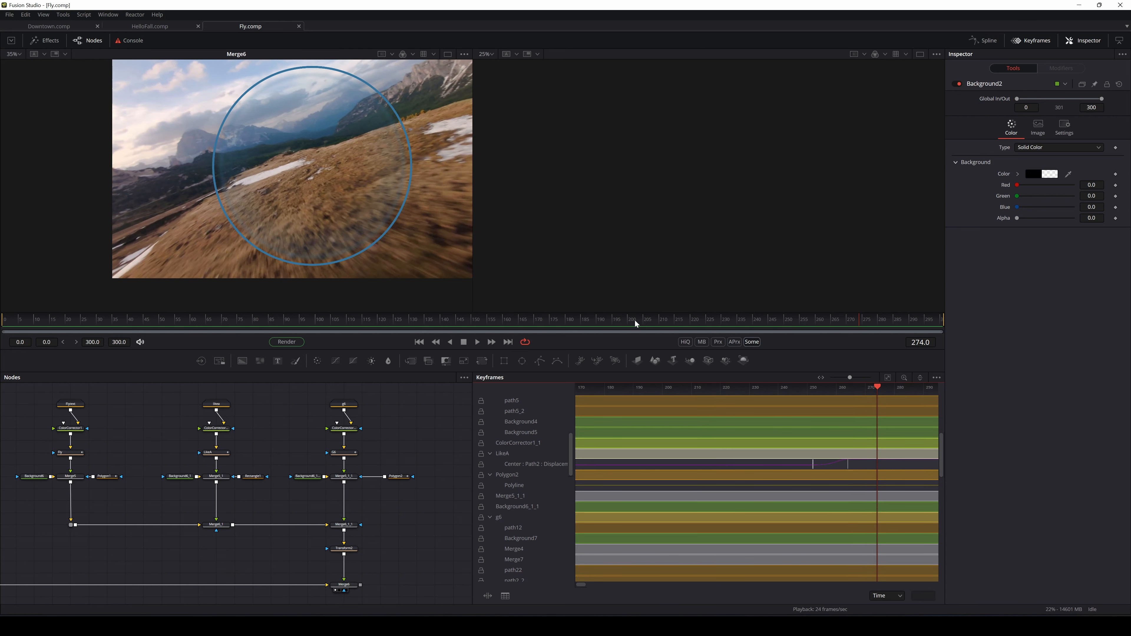
{"action": "left_click_drag", "start_coordinate": [635, 319], "coordinate": [654, 350]}
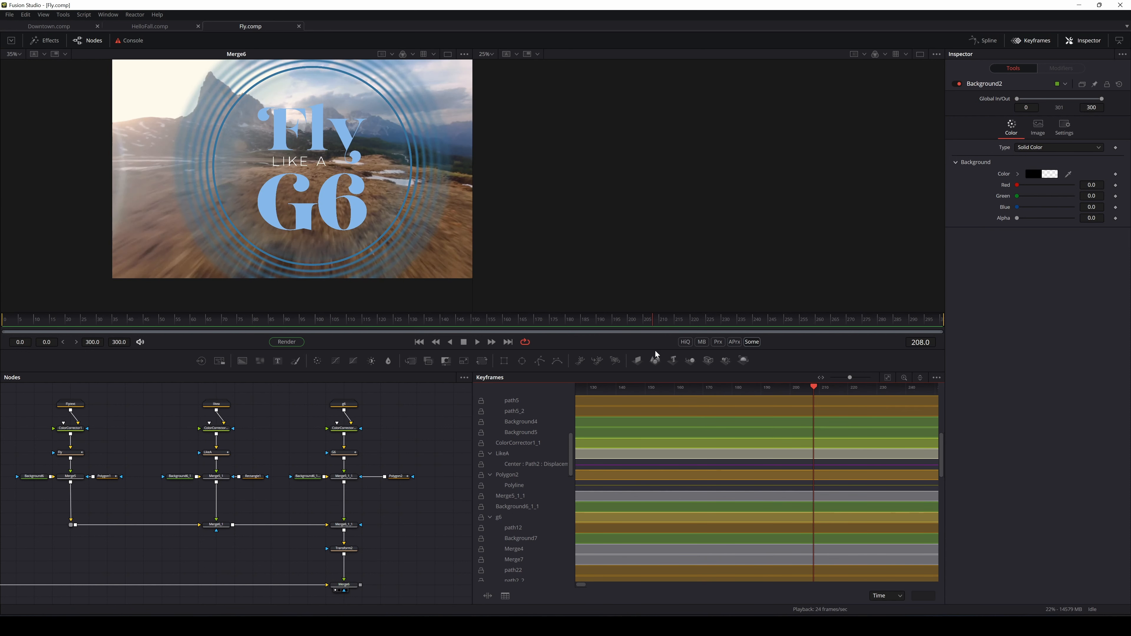